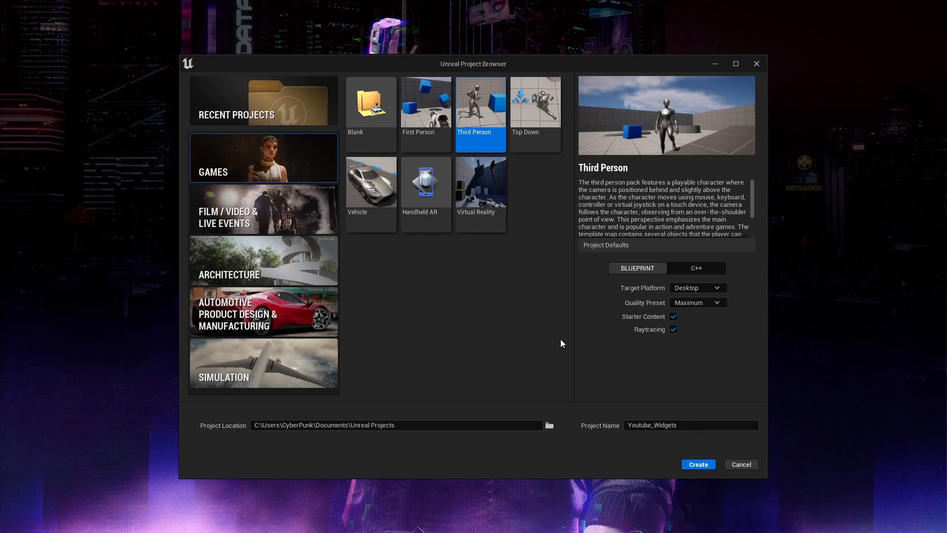
Create the Third Person Blueprint project named Youtube_Widgets with starter content and raytracing.
click(698, 464)
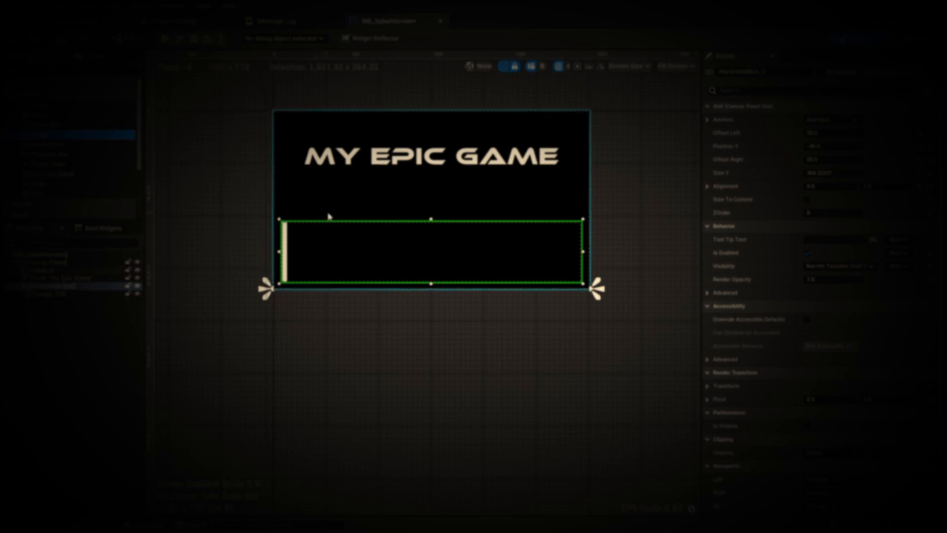
Add image widgets for the logos to the horizontal box beneath the MY EPIC GAME title.
drag(72, 192, 59, 282)
drag(40, 134, 59, 294)
drag(40, 134, 59, 294)
drag(51, 285, 52, 296)
Set up the first image in the row with the Blender logo and a width of 500, and name it after Blender.
click(51, 294)
click(707, 186)
click(868, 201)
click(726, 406)
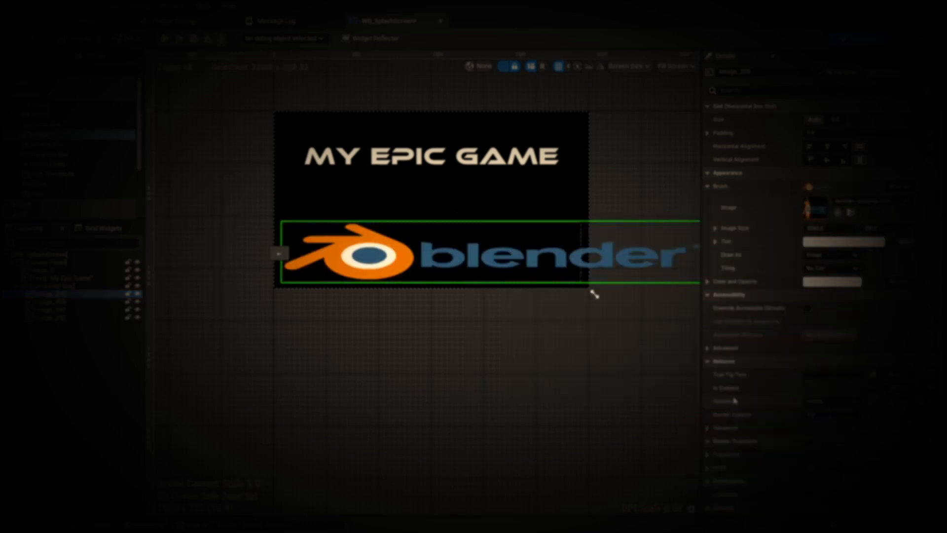
click(825, 227)
text(500)
key(Return)
click(880, 228)
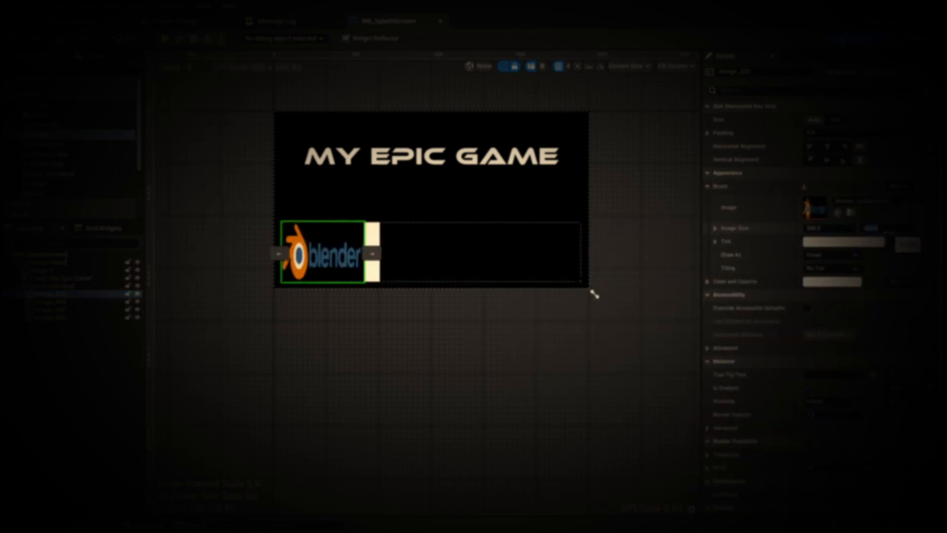
key(Return)
text(der)
key(Return)
Set up the second image in the row with the SpeedTree logo and a width of 400, and name it after SpeedTree.
click(74, 302)
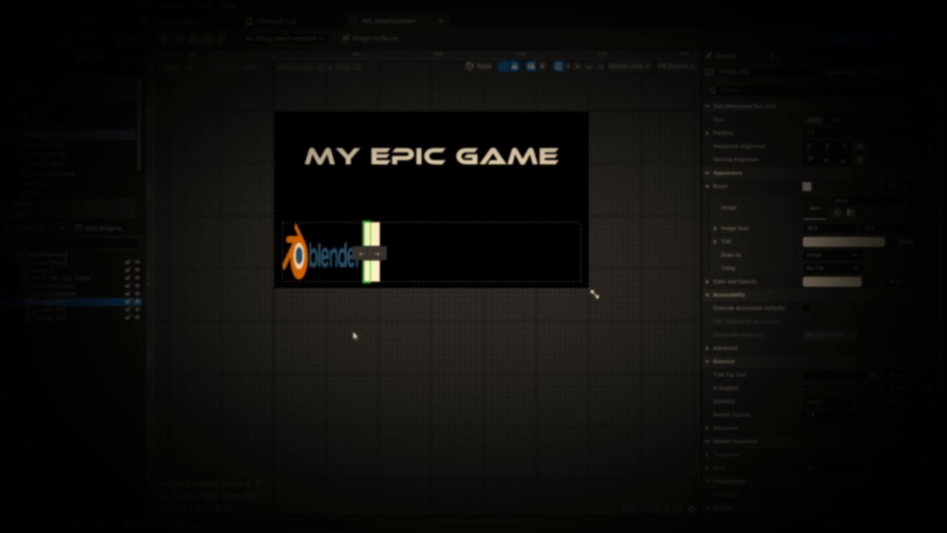
click(868, 201)
text(speed)
click(732, 409)
click(833, 227)
text(400)
key(Return)
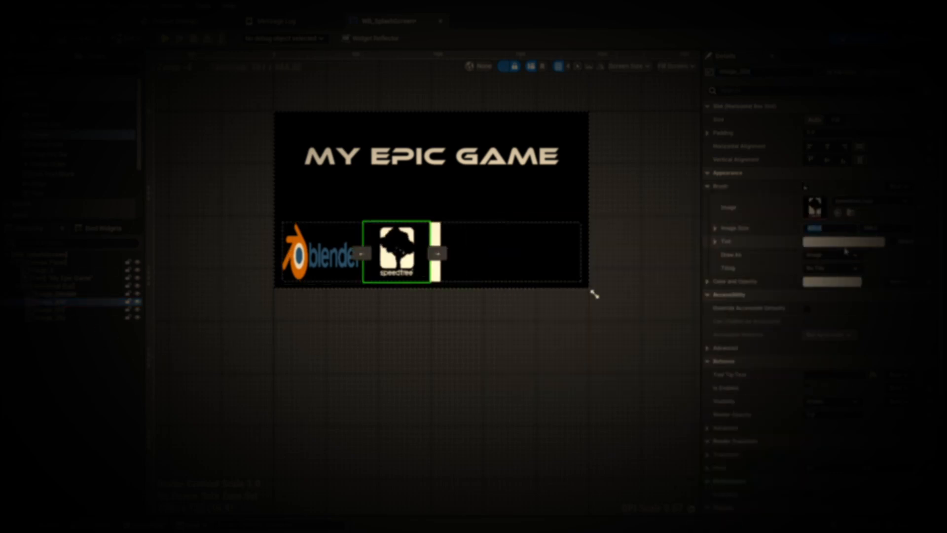
text(ree)
key(Return)
Assign the Simplygon logo to the third image in the row.
click(74, 309)
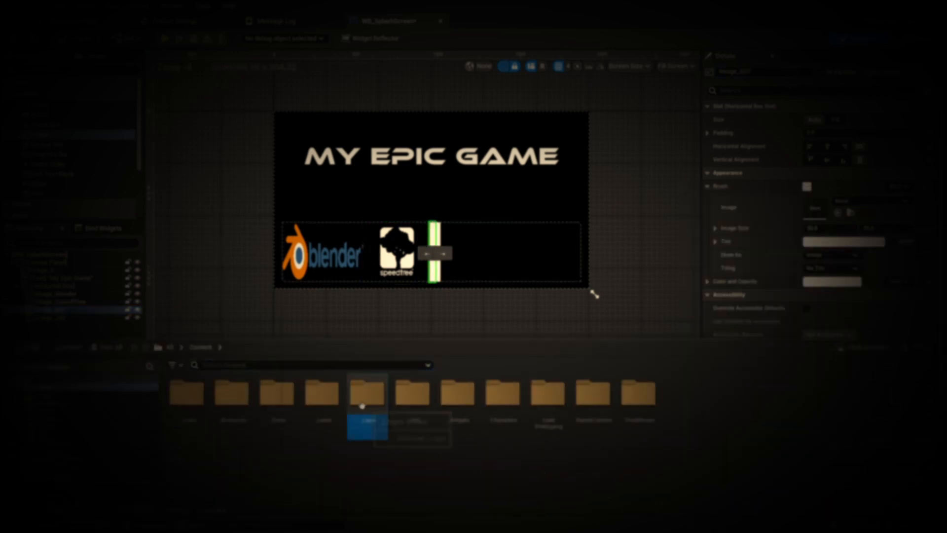
double_click(362, 406)
click(865, 202)
text(simp)
click(722, 409)
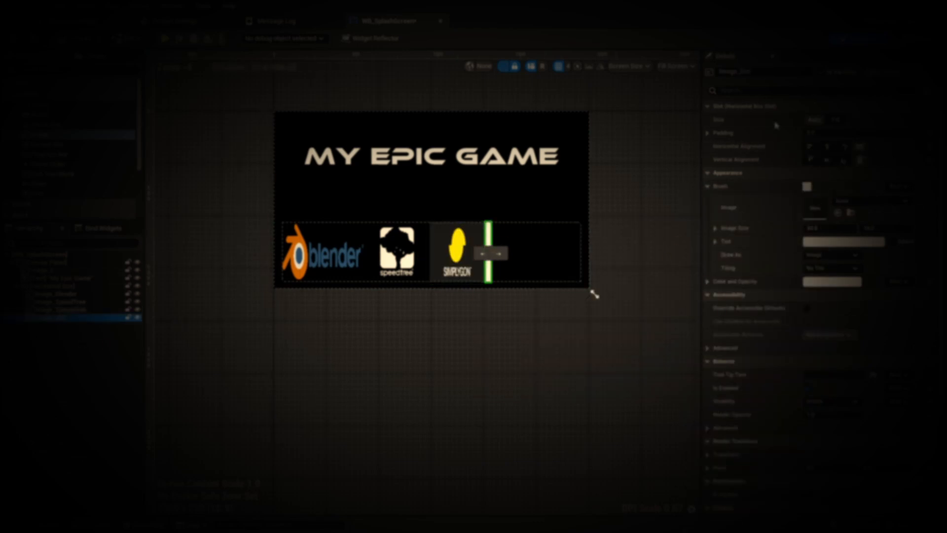
Assign the Unreal Engine logo to the fourth image, reduce its width to fit the row, and name it for Unreal.
click(865, 201)
click(715, 387)
click(826, 226)
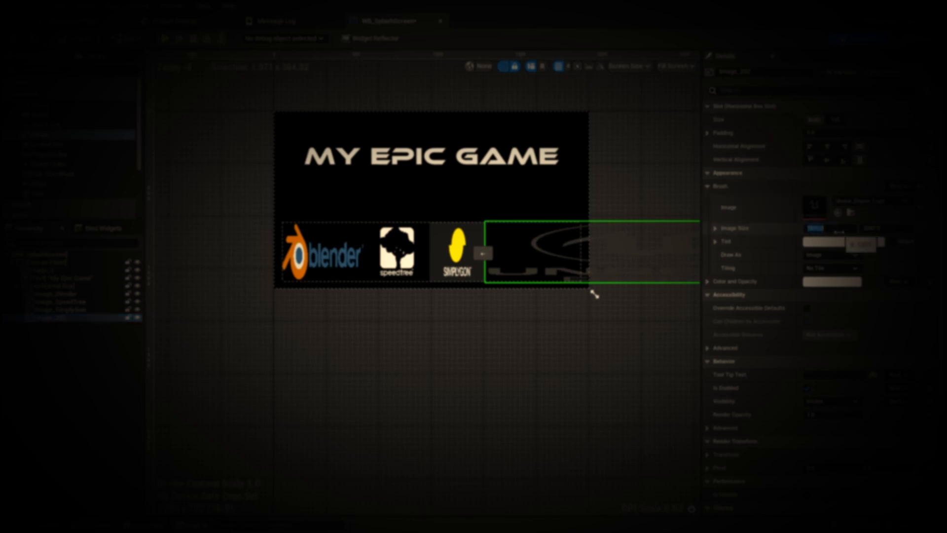
text(200)
key(Return)
click(745, 71)
click(750, 72)
key(BackSpace)
key(BackSpace)
key(BackSpace)
text(Unreal)
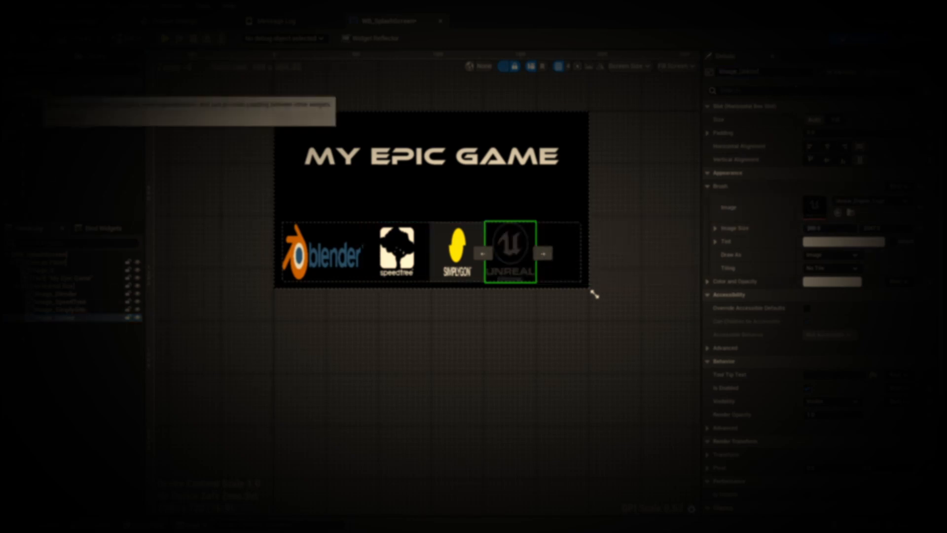
Insert spacer widgets between the logo images in the horizontal box.
drag(42, 94, 54, 286)
drag(49, 325, 50, 298)
drag(50, 333, 49, 313)
drag(50, 340, 49, 329)
Set the padding to 50 on the spacer before the Unreal logo and on the spacer before the Simplygon logo.
click(829, 132)
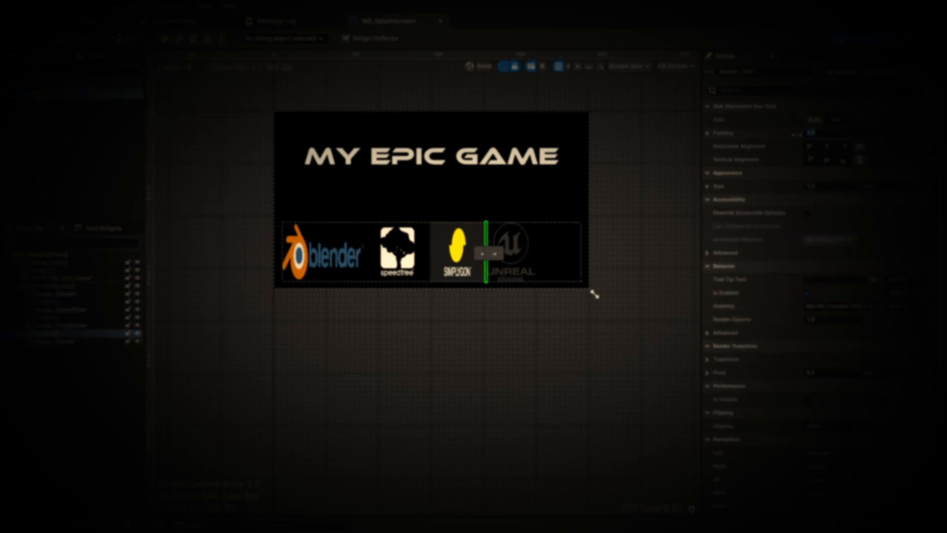
text(50)
key(Return)
click(98, 317)
click(829, 133)
text(50)
key(Return)
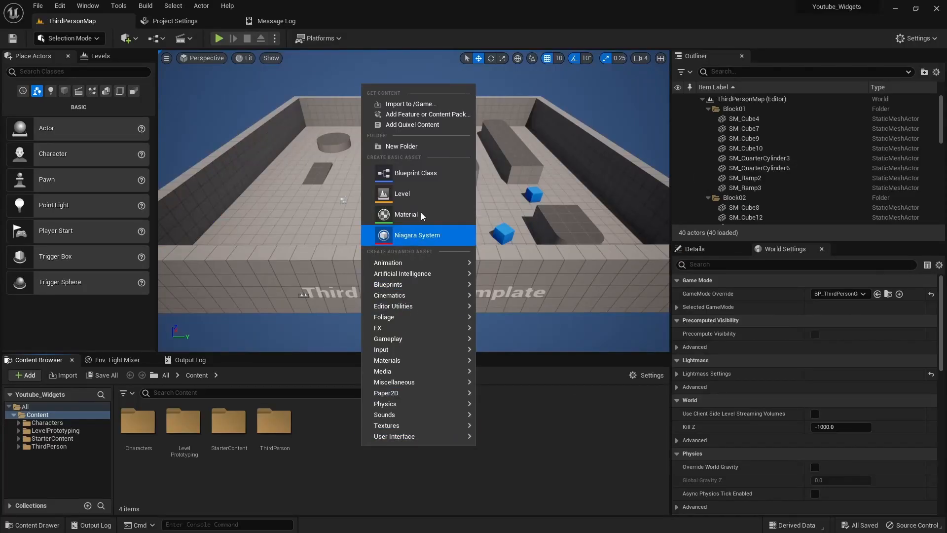
Create two folders named _Widgets and _Audio in the project's Content folder.
click(404, 146)
text(_Widgets)
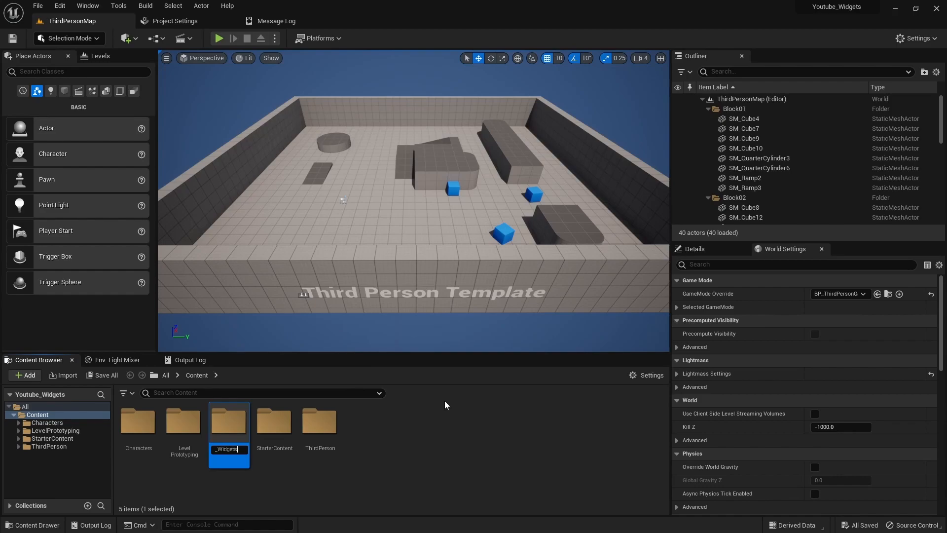
key(Return)
right_click(439, 452)
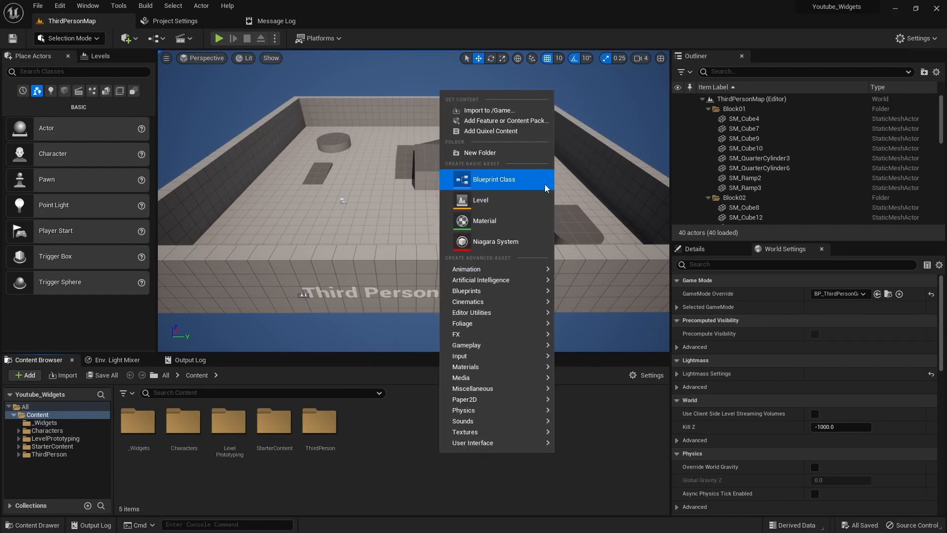
click(501, 152)
text(_Audio)
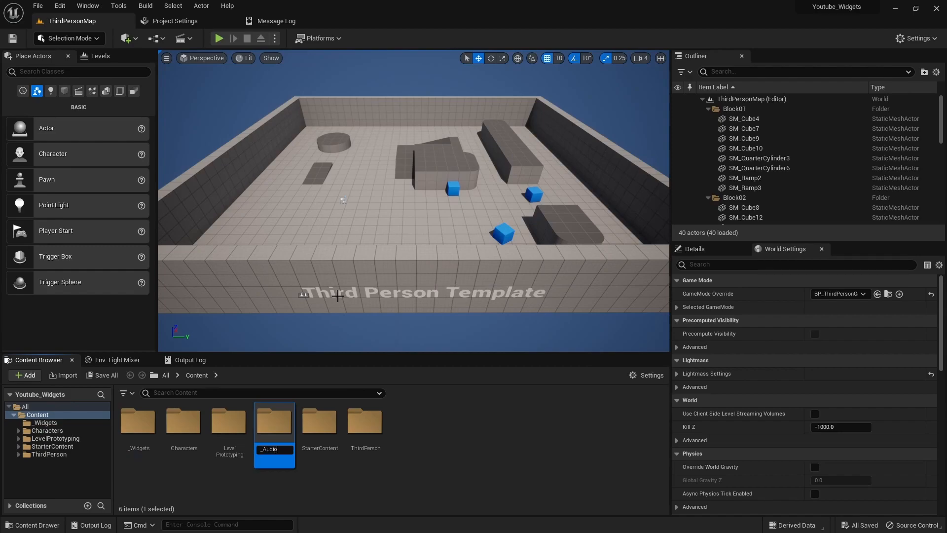
key(Return)
Create two more folders named _Fonts and _Logos in the Content folder.
right_click(447, 449)
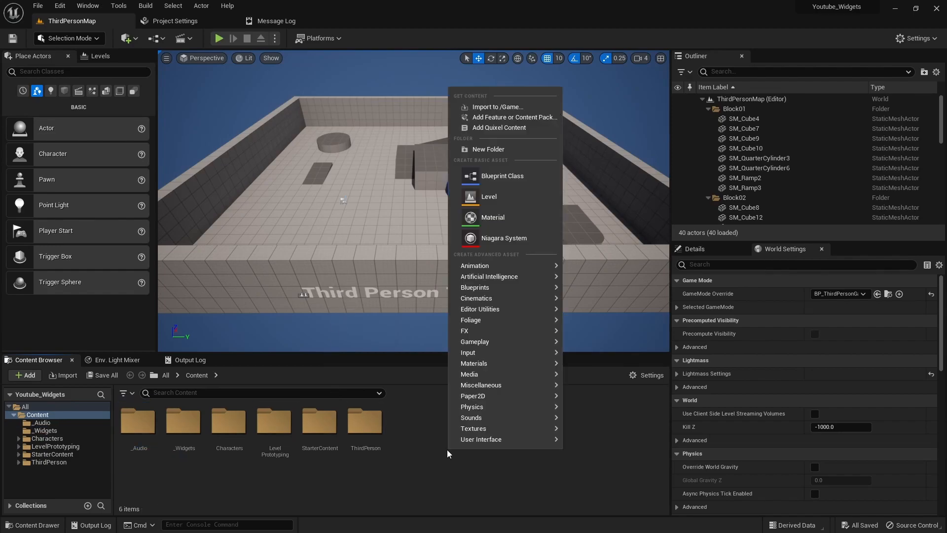
click(495, 149)
text(_)
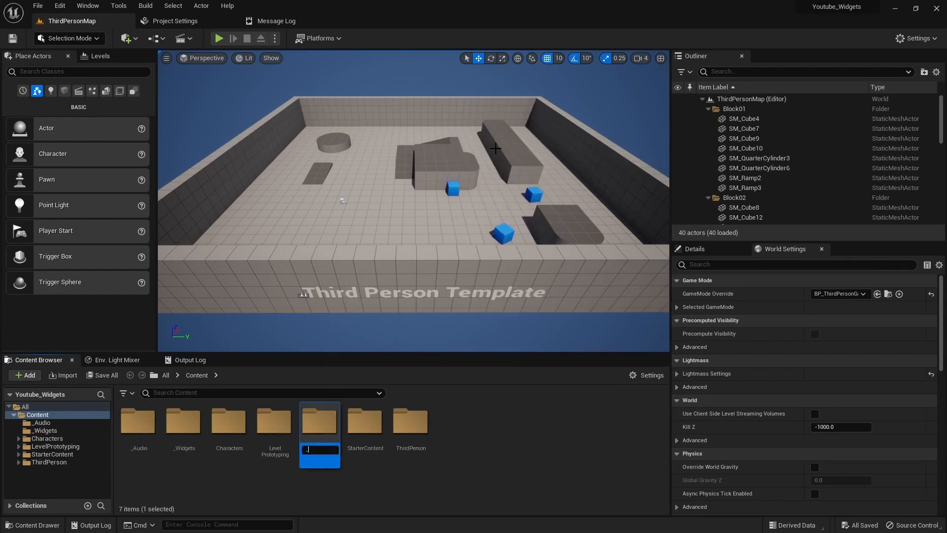
key(Return)
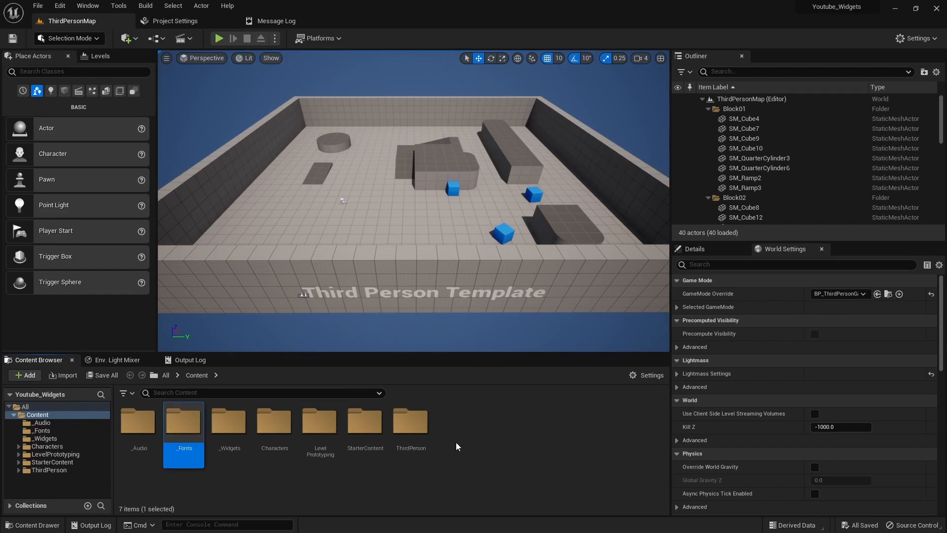
right_click(456, 446)
click(501, 143)
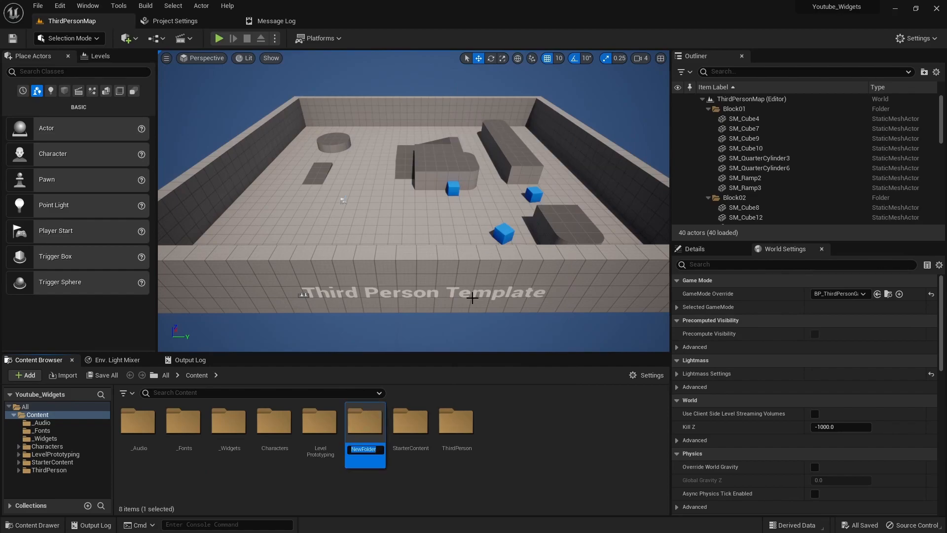
text(_)
key(Return)
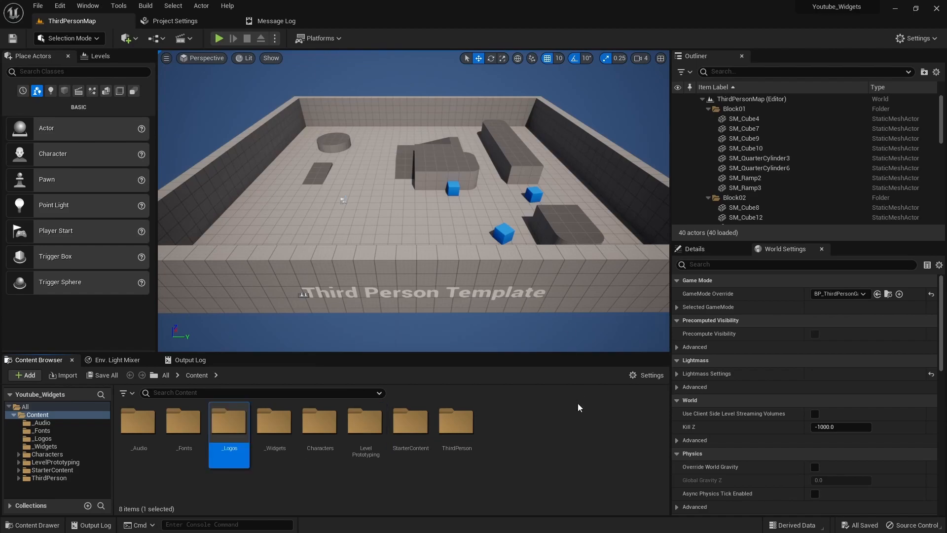
Create the _VFX and _Levels folders in the Content folder.
right_click(511, 465)
click(530, 166)
text(_VFX)
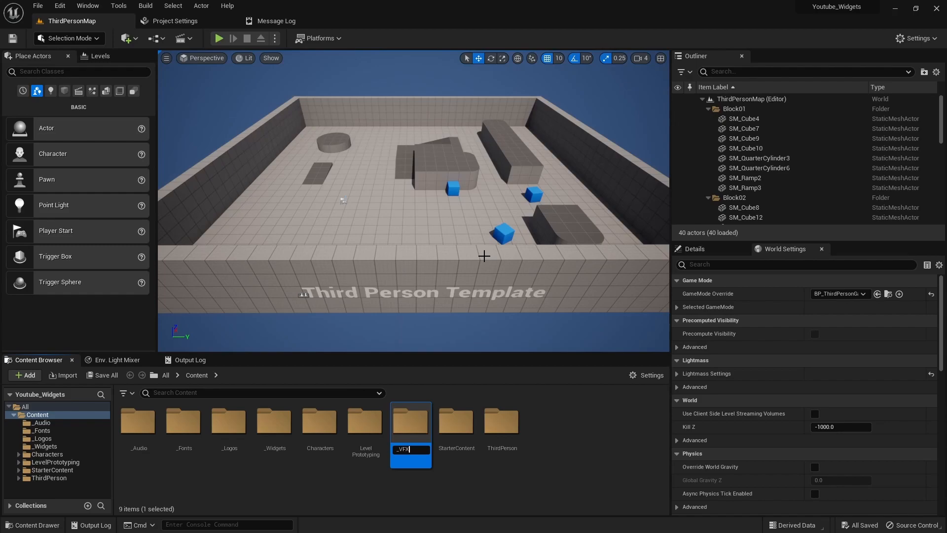
key(Return)
right_click(549, 446)
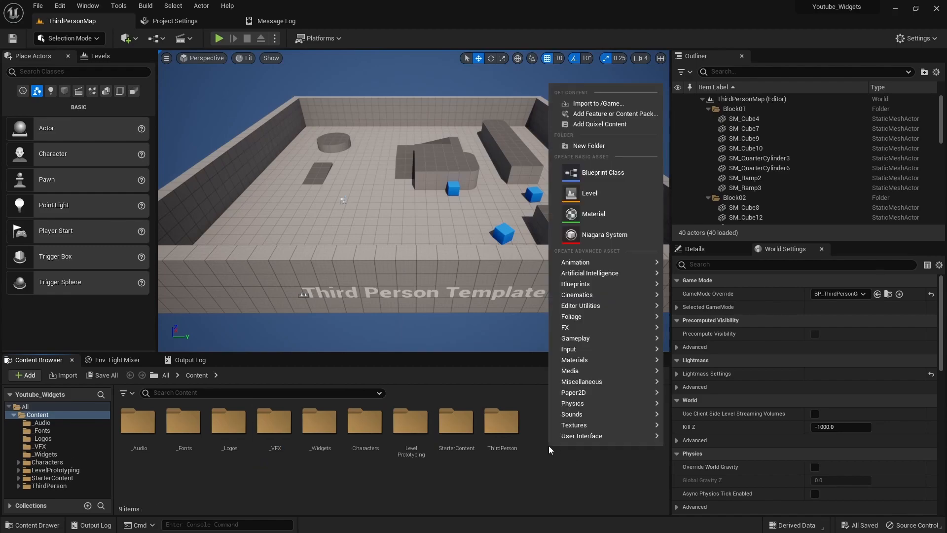
click(592, 146)
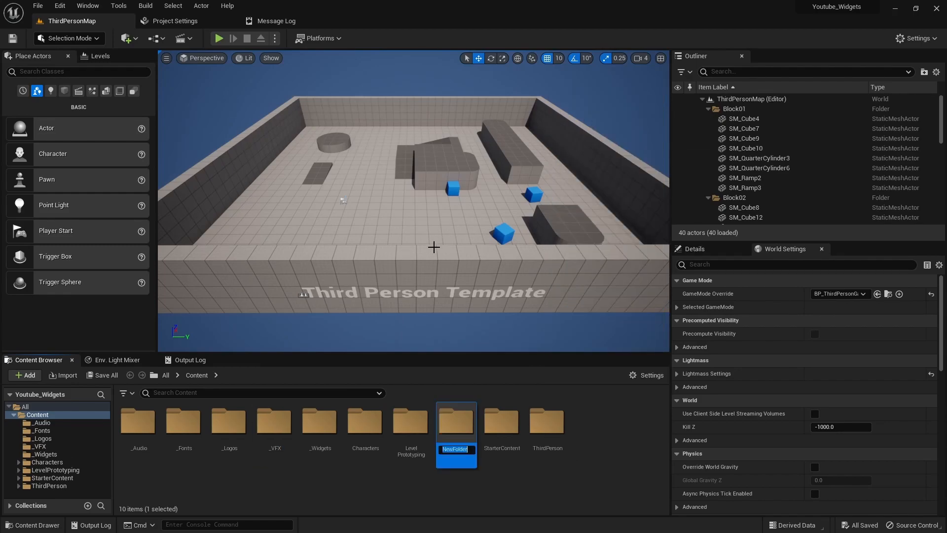
text(_Levels)
key(Return)
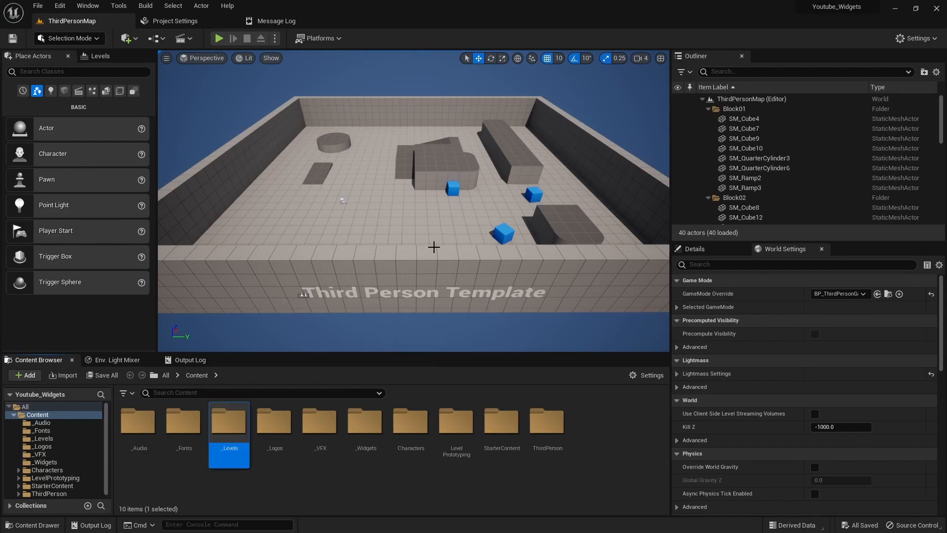
Create a folder named _Blueprints in the Content folder.
right_click(584, 466)
click(619, 169)
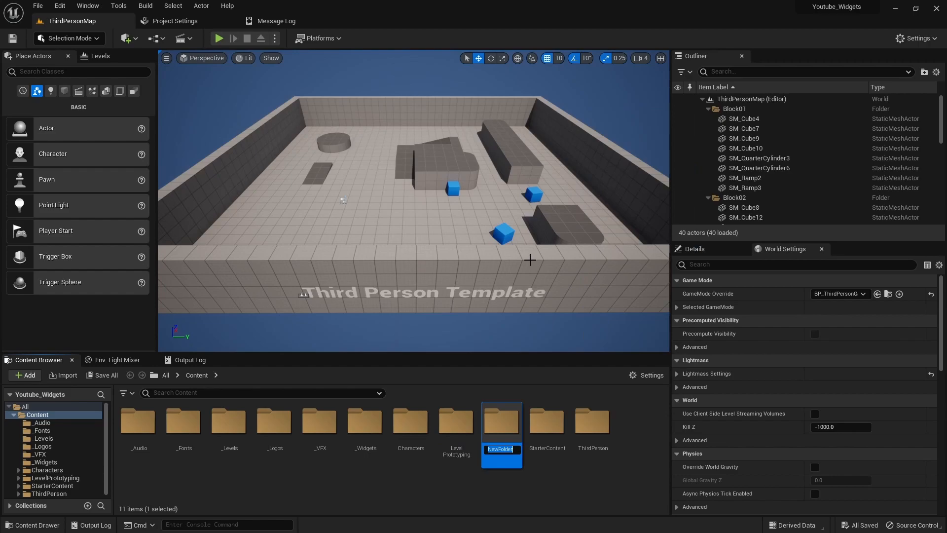
text(_Blueprints)
key(Return)
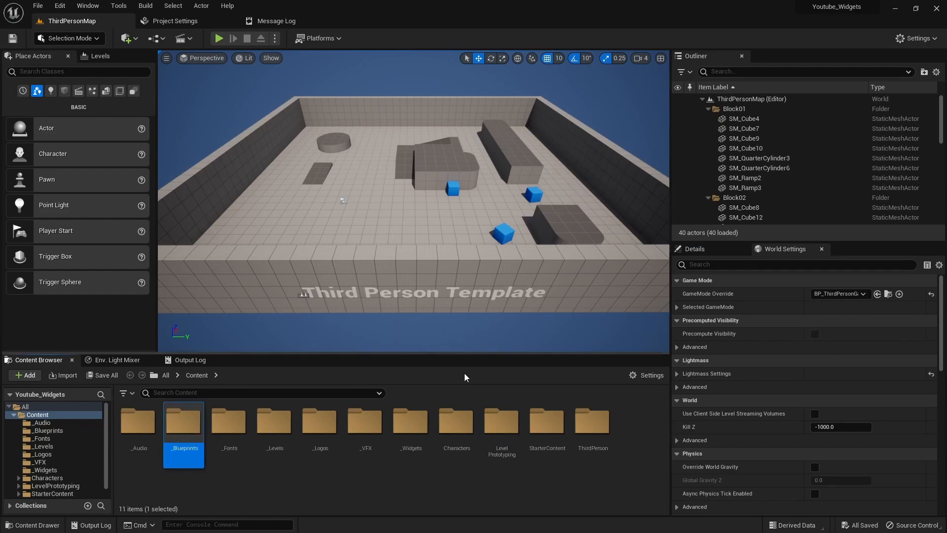
click(179, 478)
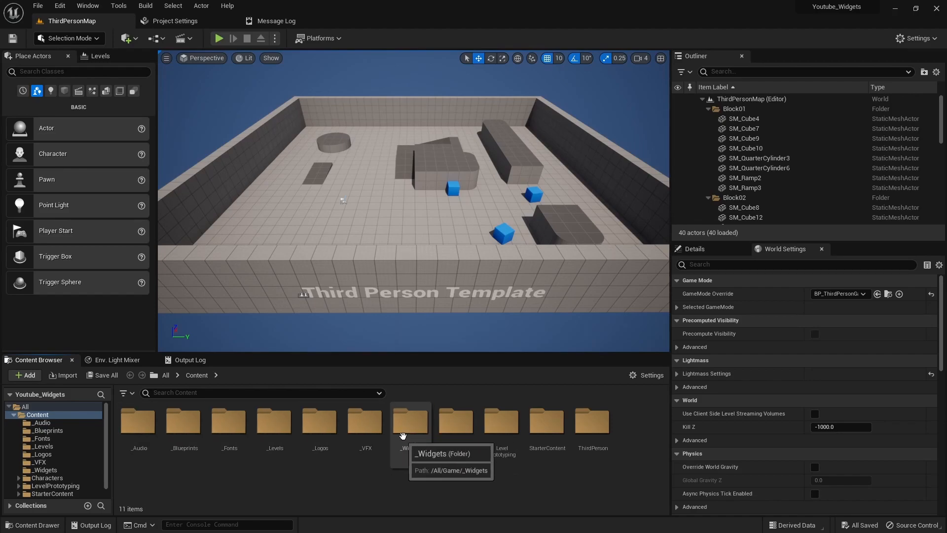
Create a User Widget blueprint named WB_SplashScreen inside the _Widgets folder.
double_click(401, 439)
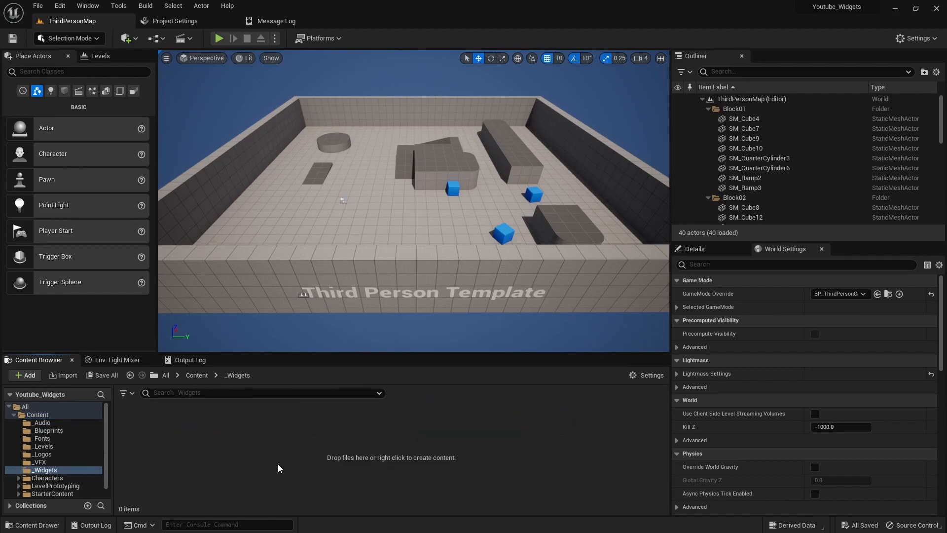
right_click(243, 451)
mouse_move(283, 430)
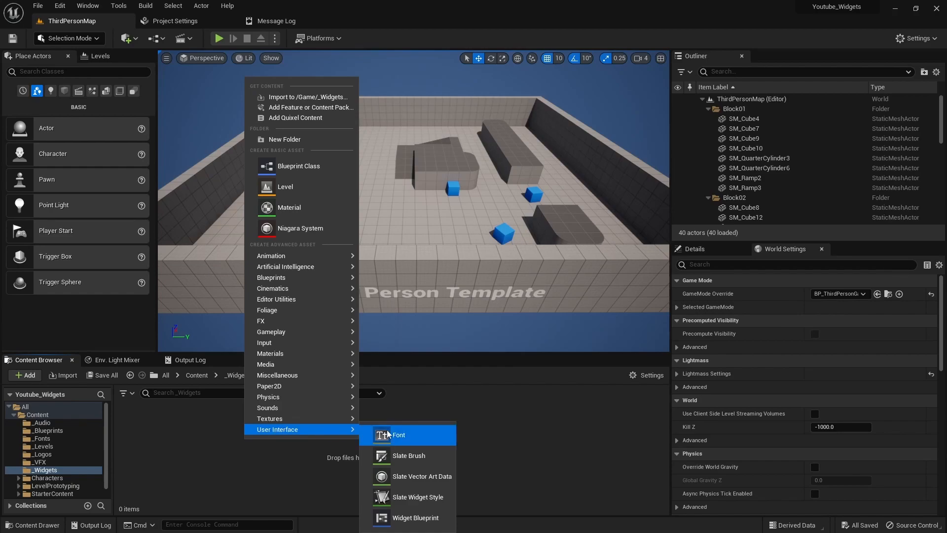
click(383, 517)
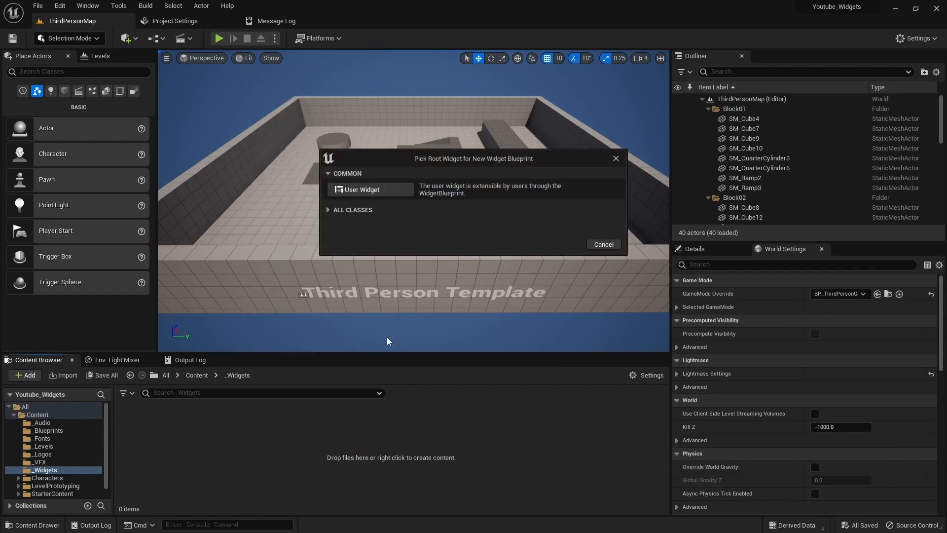
click(371, 189)
text(WB_S)
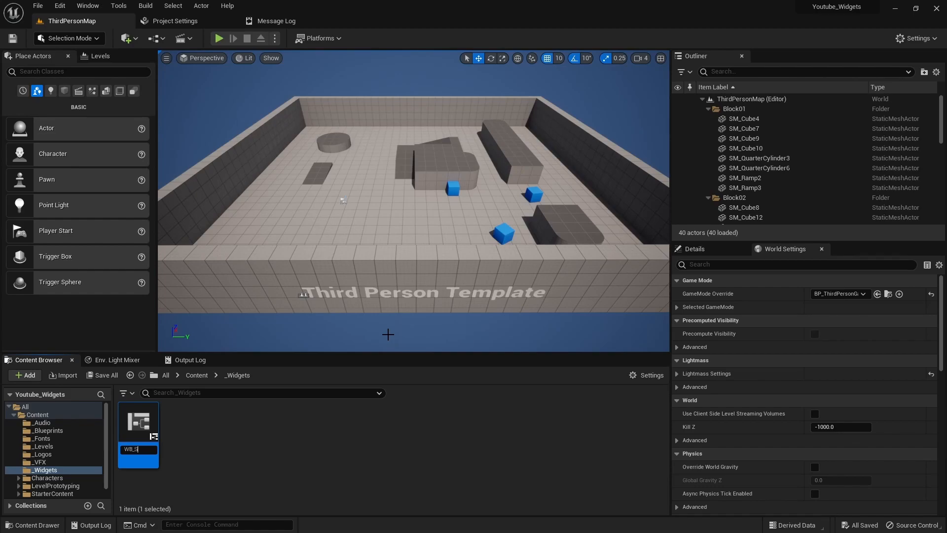
text(plashScreen)
key(Return)
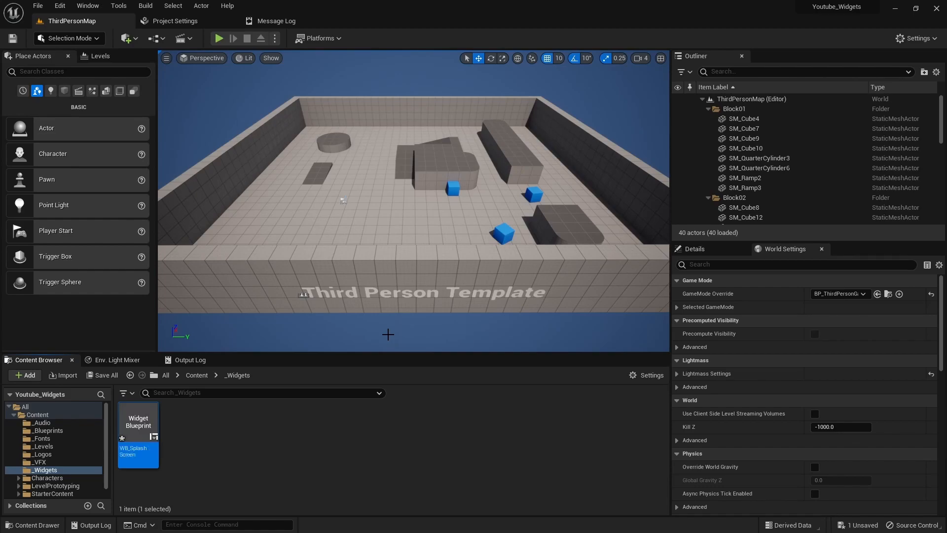
Create a second User Widget blueprint named WB_Credits in the _Widgets folder.
right_click(241, 456)
mouse_move(296, 439)
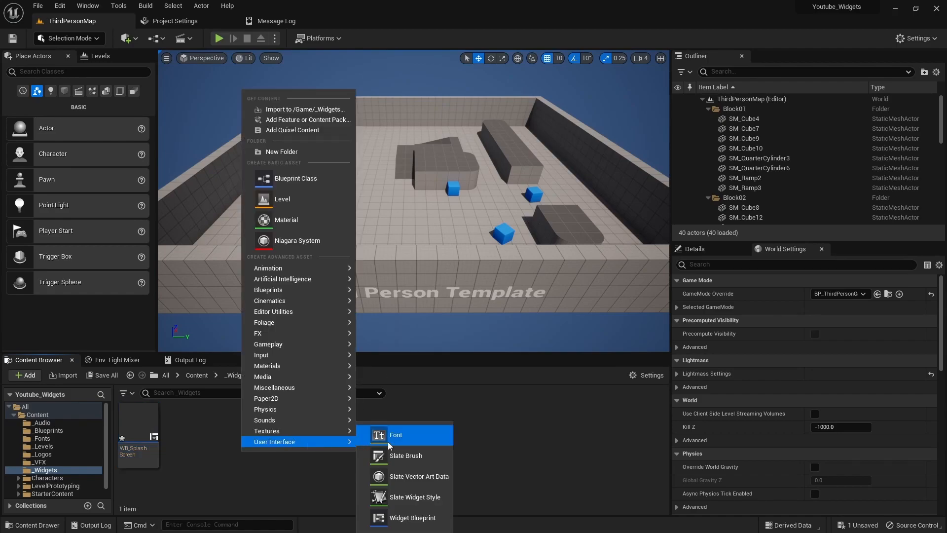
click(419, 455)
click(381, 189)
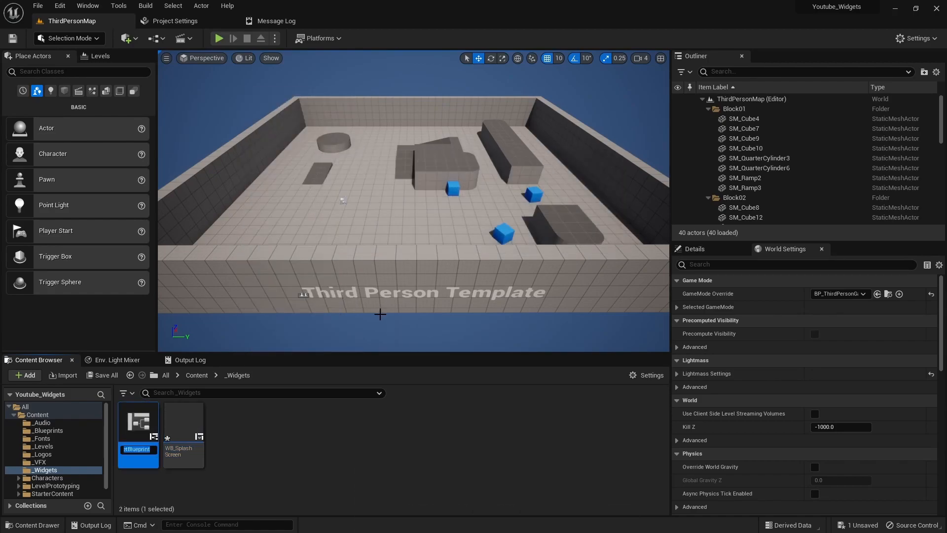
text(WB)
key(Return)
Create a User Widget blueprint named WB_MainMenu in the _Widgets folder.
right_click(312, 448)
mouse_move(375, 439)
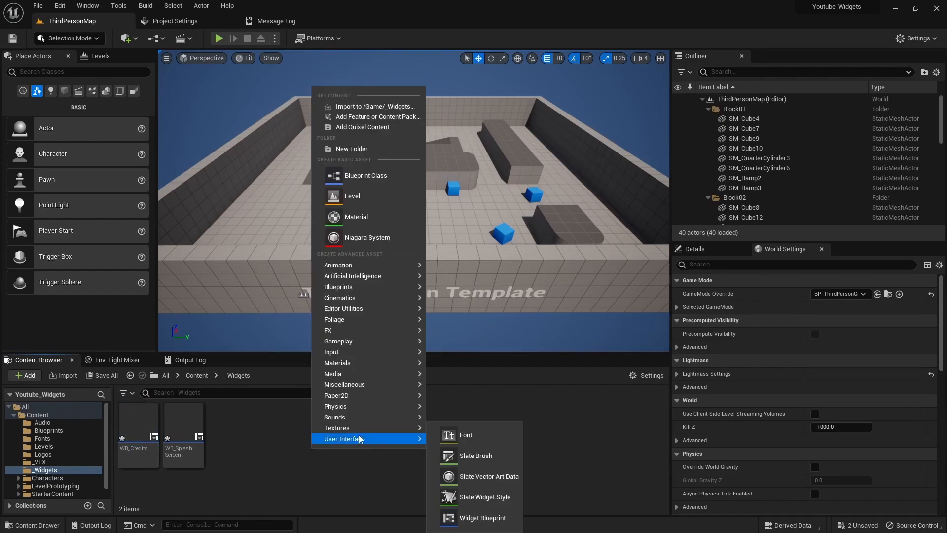
click(482, 518)
click(382, 189)
text(WB_)
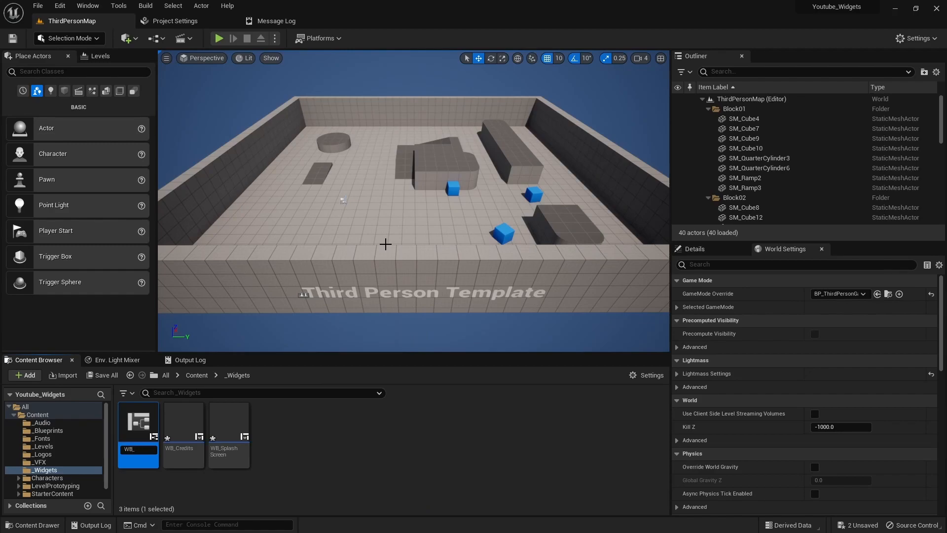
key(Return)
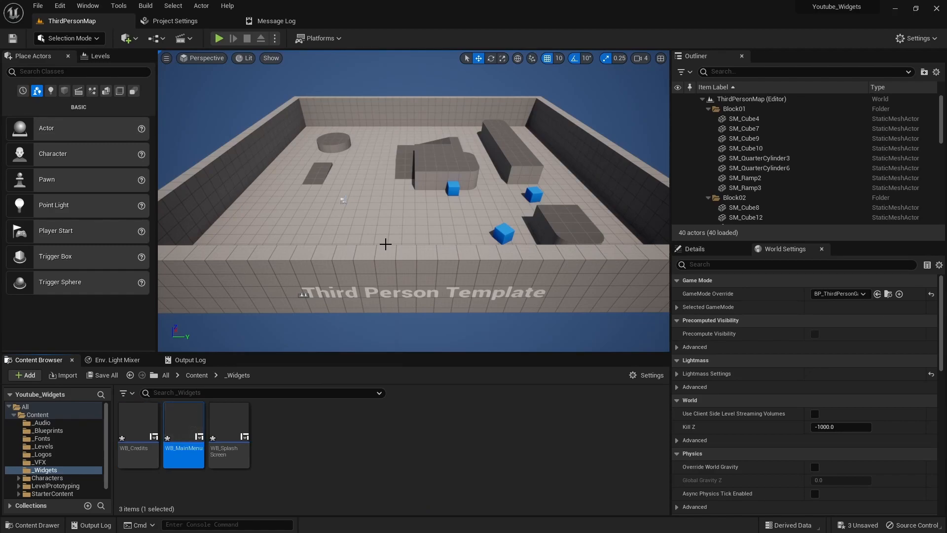
Create a User Widget blueprint named WB_HUD in the _Widgets folder.
right_click(344, 440)
mouse_move(404, 429)
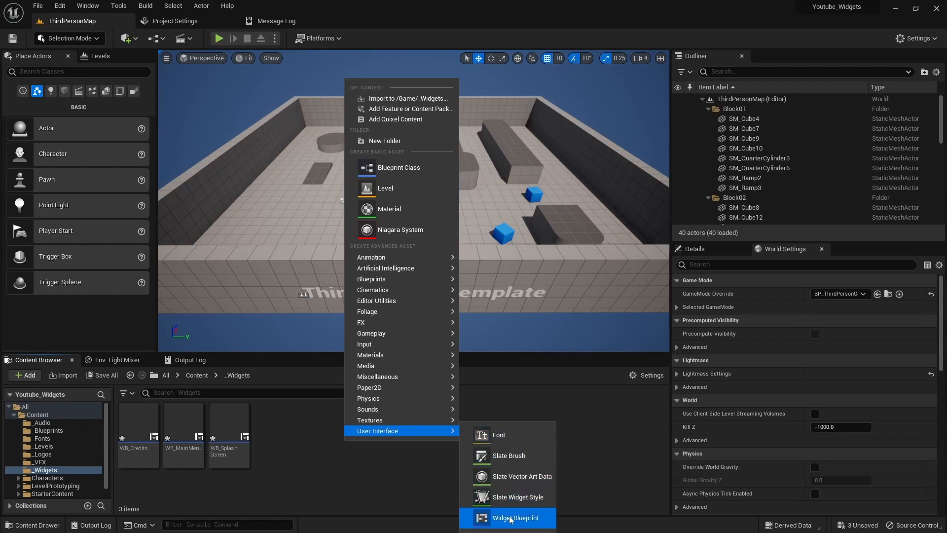
click(493, 517)
click(382, 190)
text(WB_HUD)
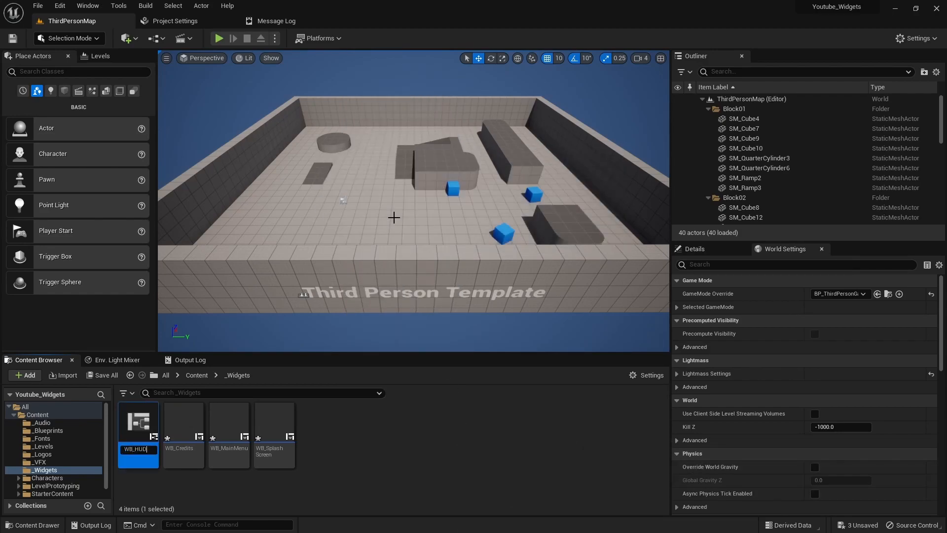
key(Return)
Create a User Widget blueprint named WB_GAMEOVER in the _Widgets folder.
right_click(385, 449)
mouse_move(429, 434)
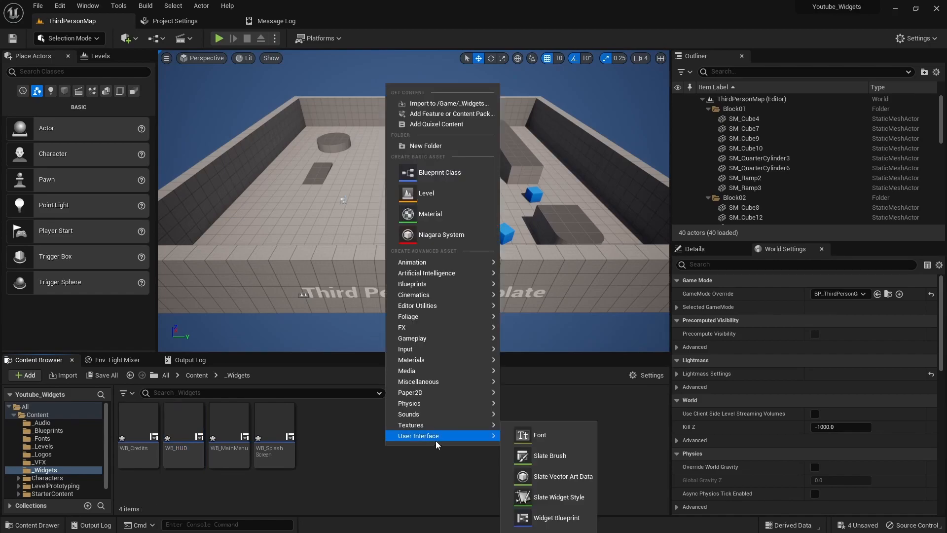
click(493, 515)
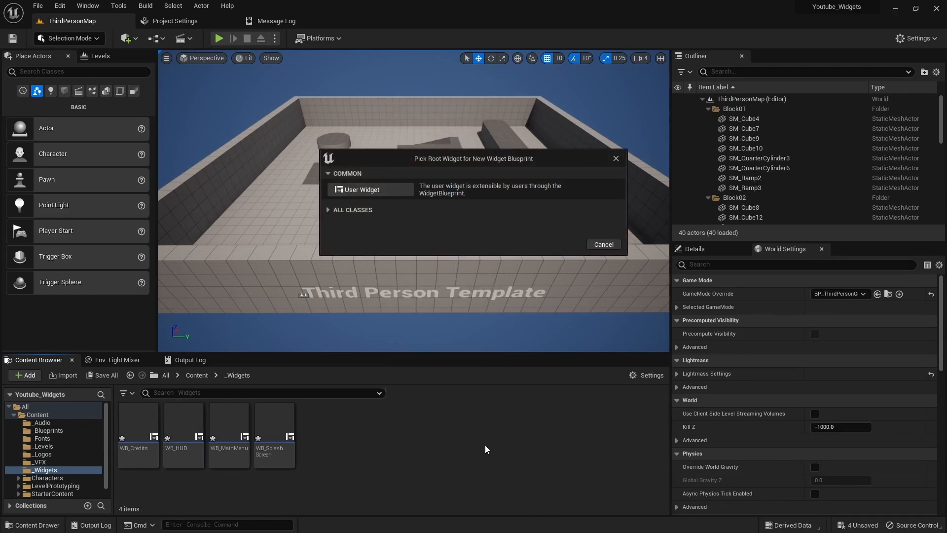
click(372, 193)
text(WB_GAME)
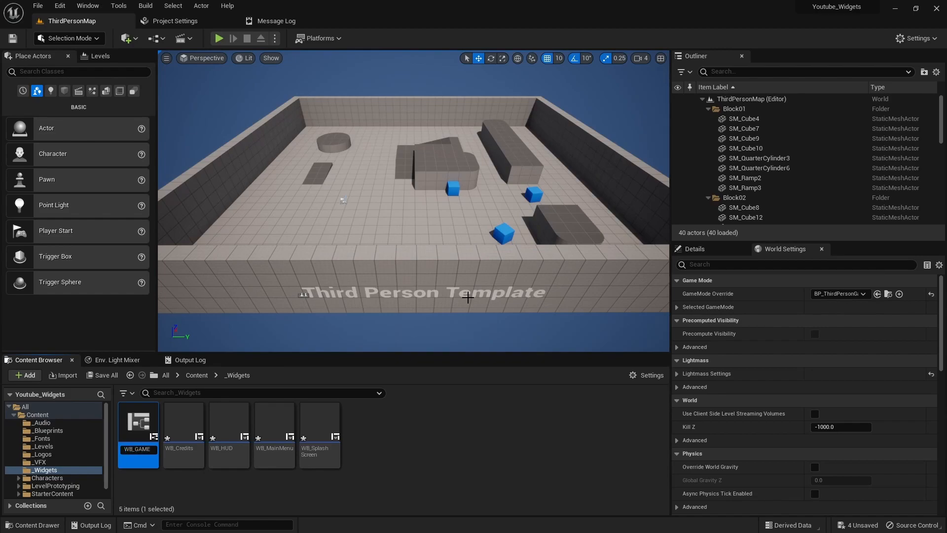
key(Return)
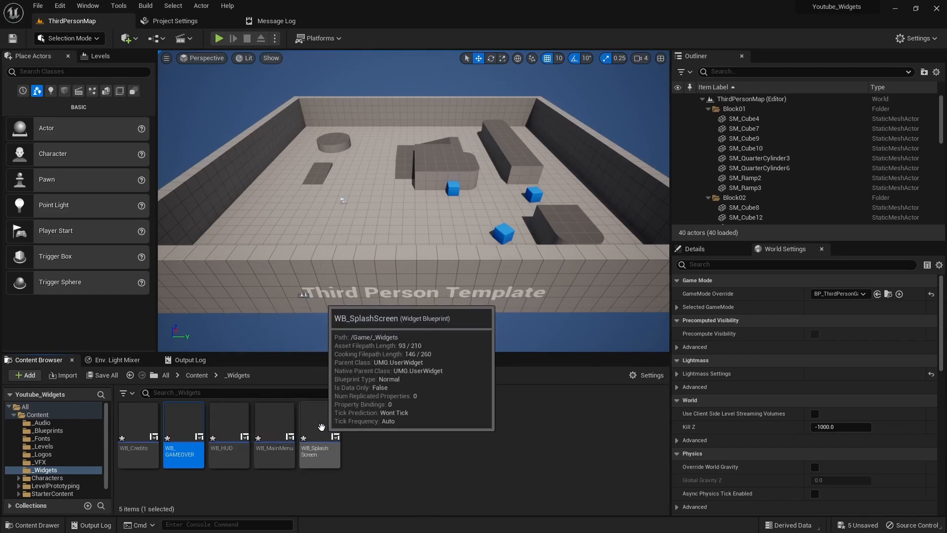
Open the WB_SplashScreen widget blueprint and dock its editor alongside the other open editors in the main window.
click(311, 453)
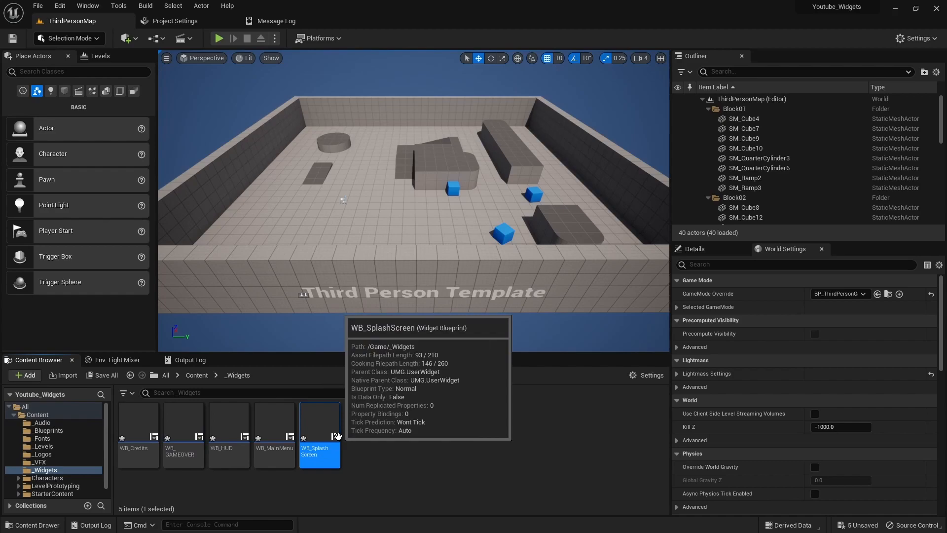
click(281, 430)
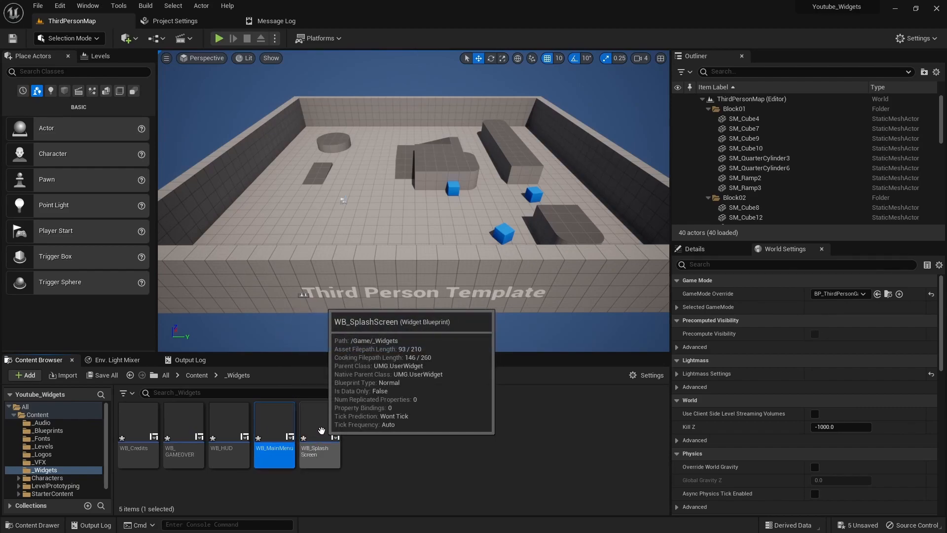
double_click(322, 431)
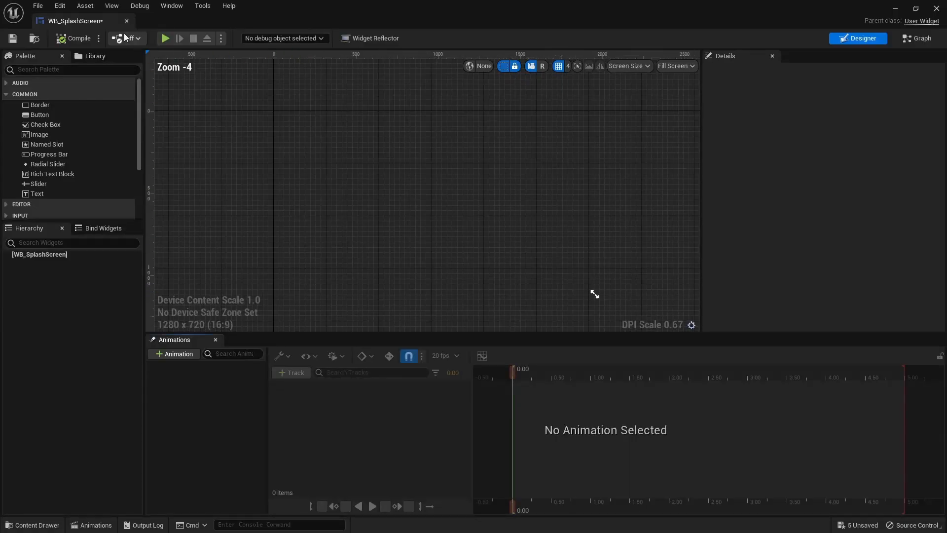
drag(74, 21, 391, 23)
Find the Canvas Panel widget and add it as the root of WB_SplashScreen, clearing the widget search.
click(49, 69)
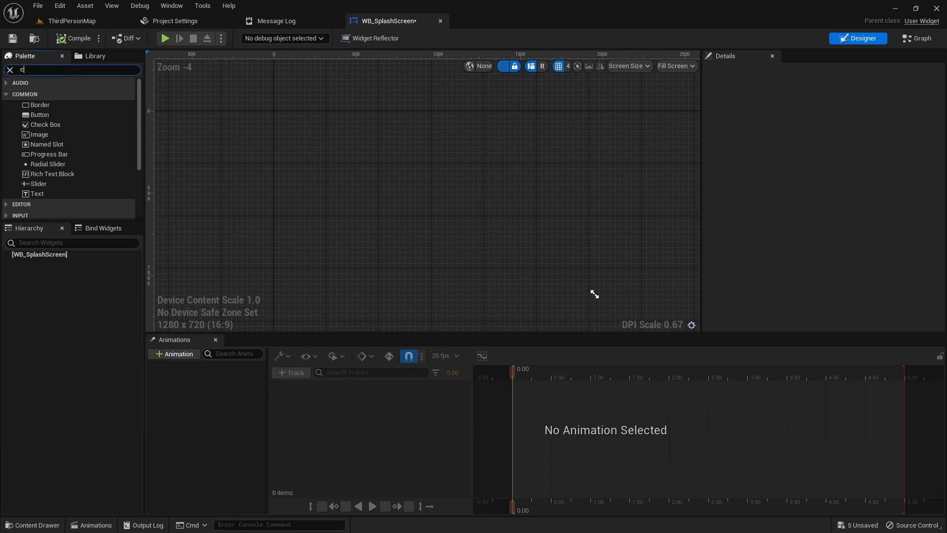
text(a)
click(51, 94)
drag(51, 94, 416, 184)
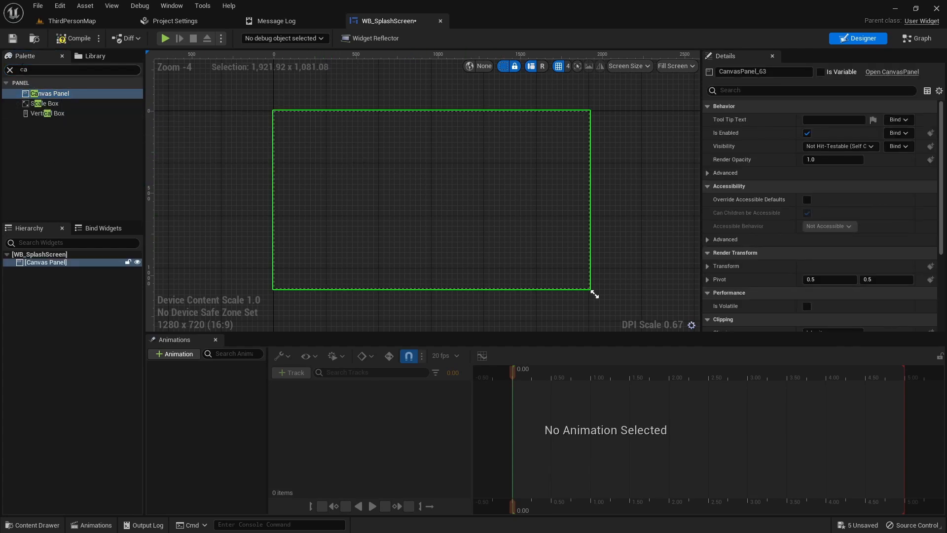
click(10, 70)
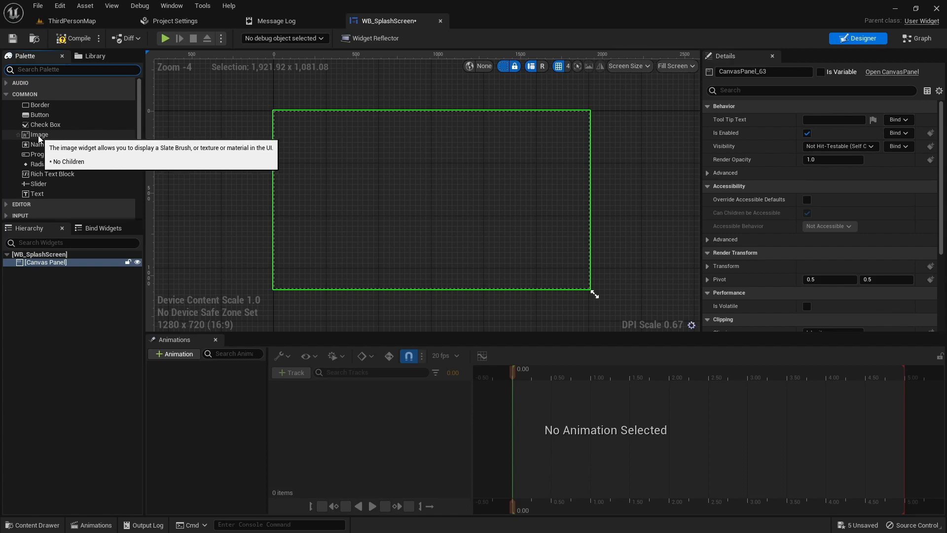
Add an Image to the canvas panel and anchor it to fill the whole canvas with all offsets at 0.
drag(38, 135, 393, 181)
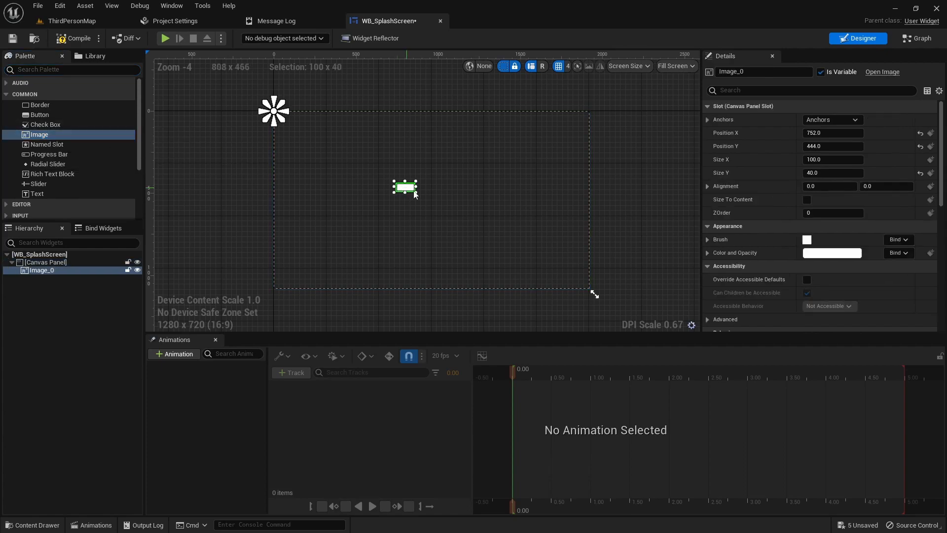
click(848, 120)
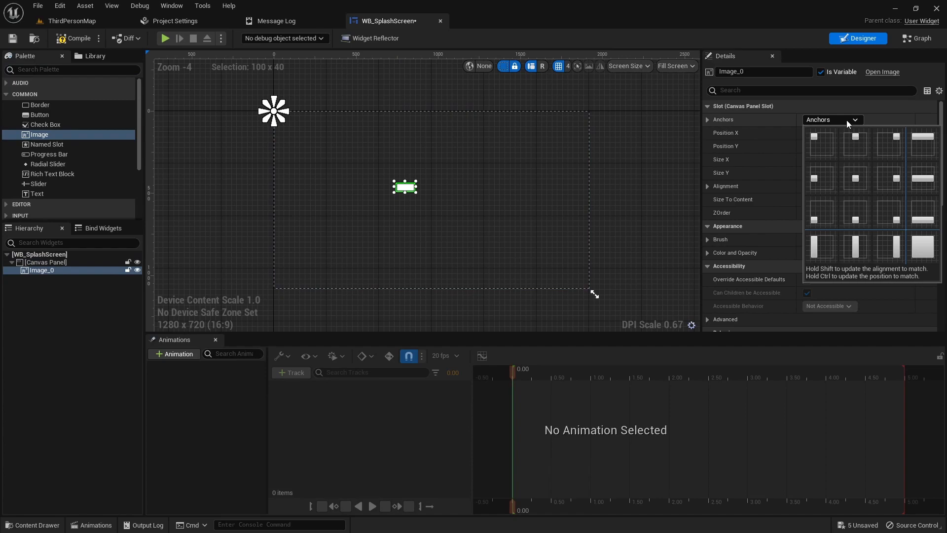
click(925, 252)
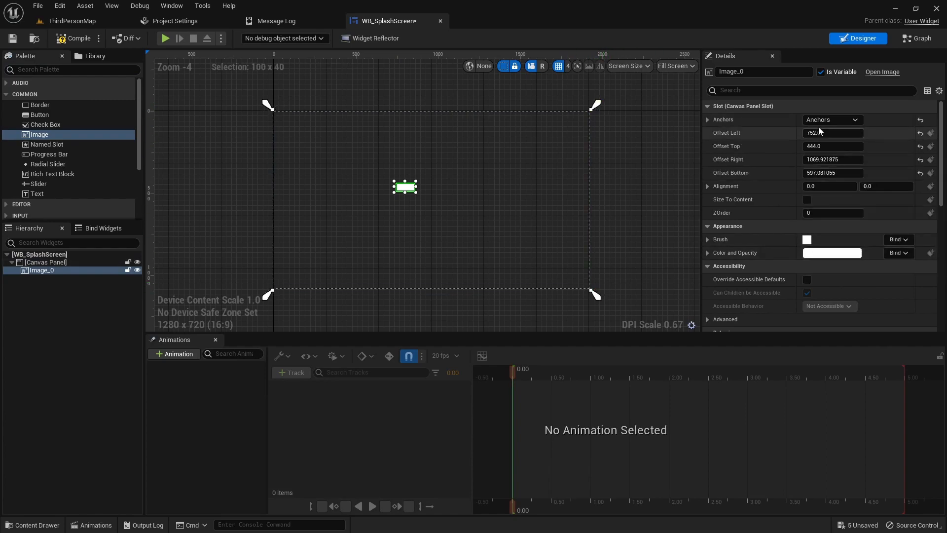
click(852, 122)
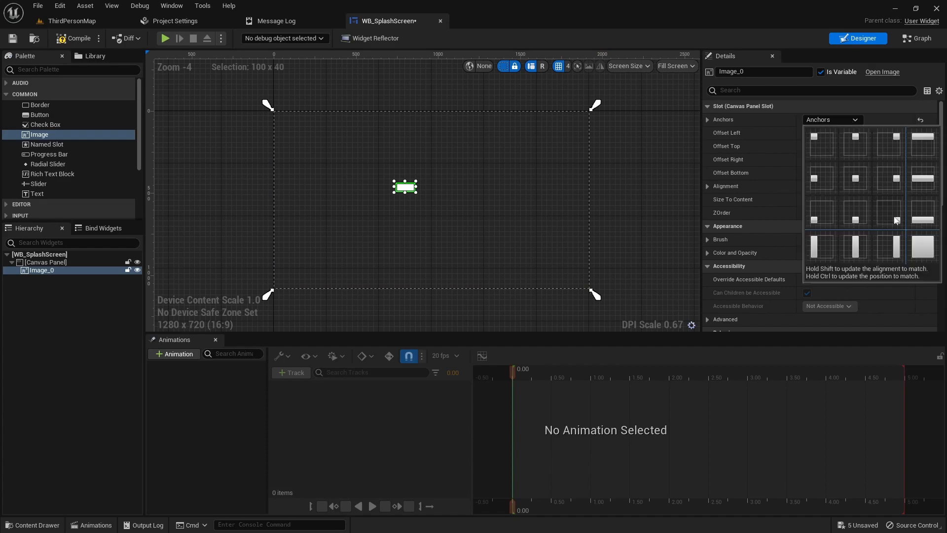
ctrl+click(921, 245)
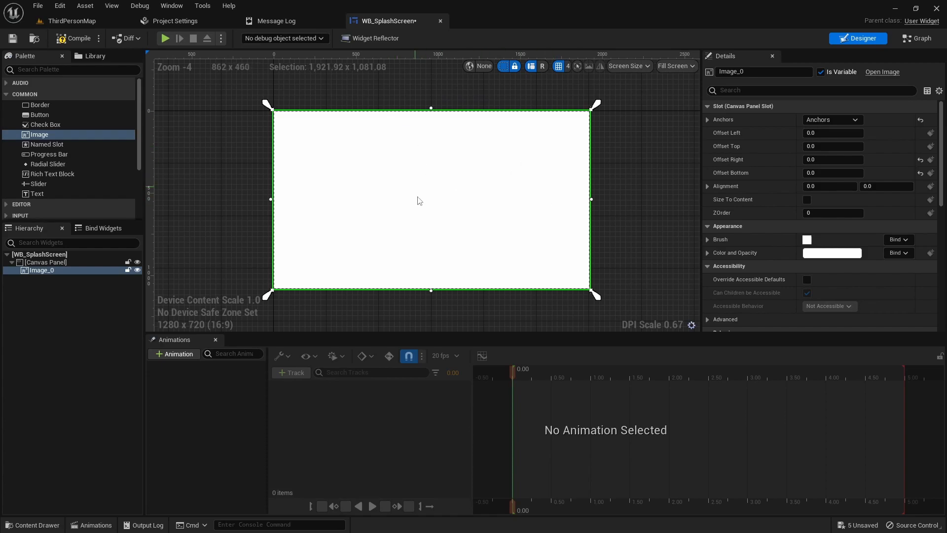
Close the Animations area and set the full-screen image's Color and Opacity to black.
click(216, 340)
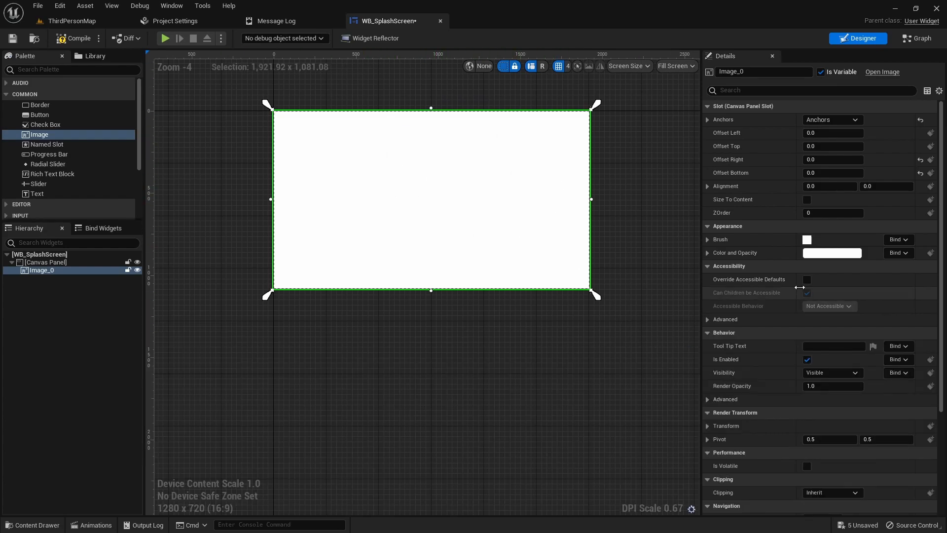
click(814, 259)
drag(743, 293, 743, 407)
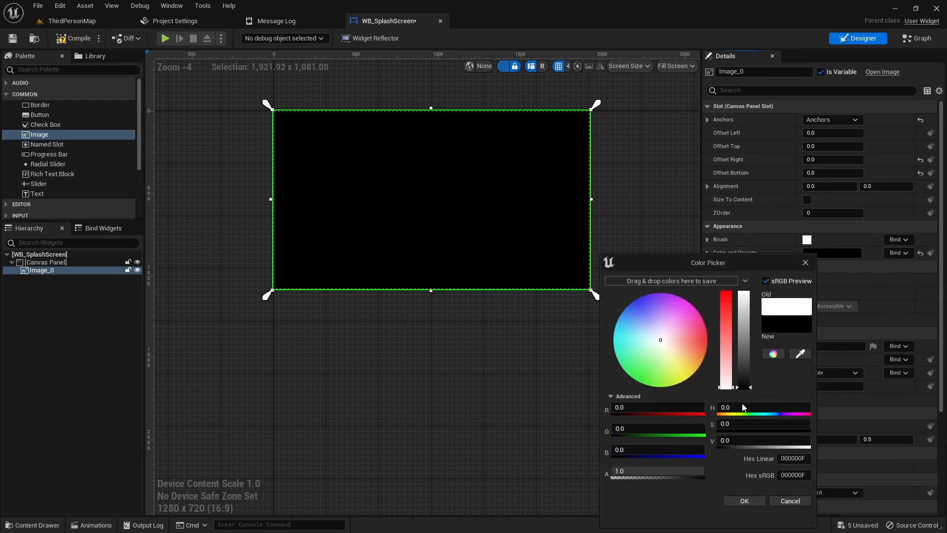
click(743, 501)
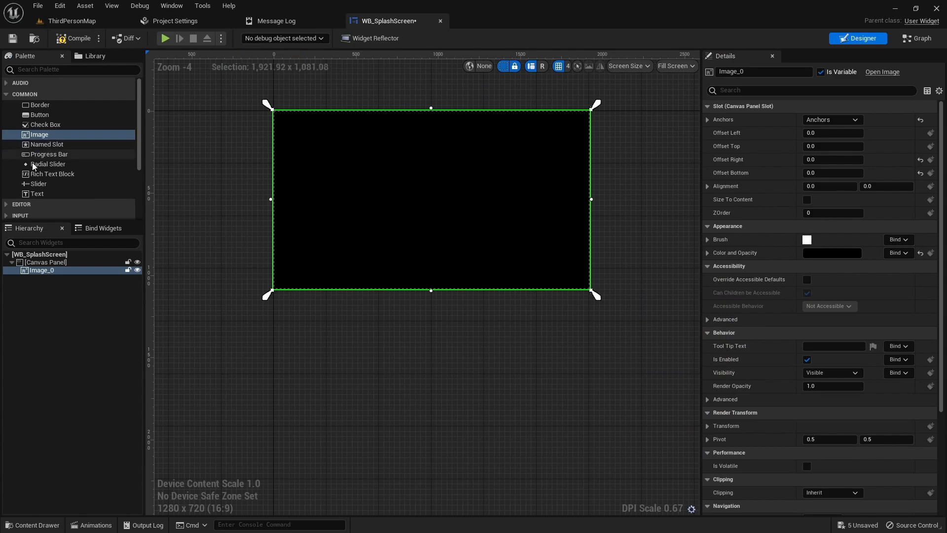
Add a Text widget over the black image and anchor it to the canvas centre, with matching position 0, 0 and alignment 0.5, 0.5.
drag(37, 194, 419, 186)
click(839, 120)
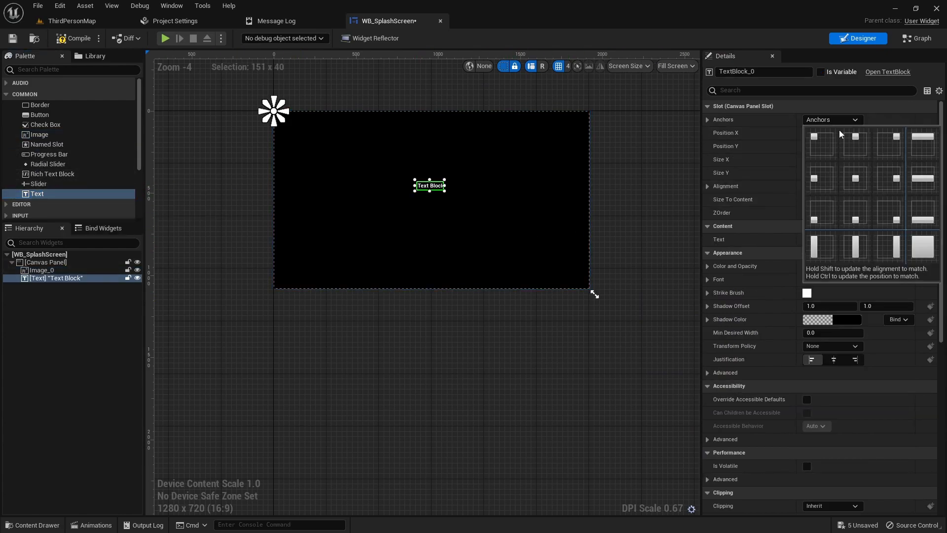
click(855, 180)
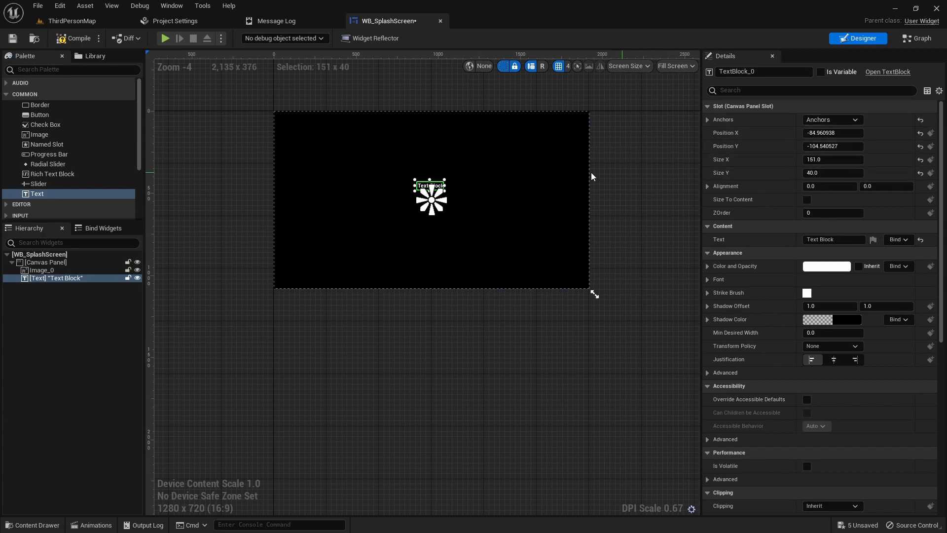
click(838, 120)
ctrl+click(856, 182)
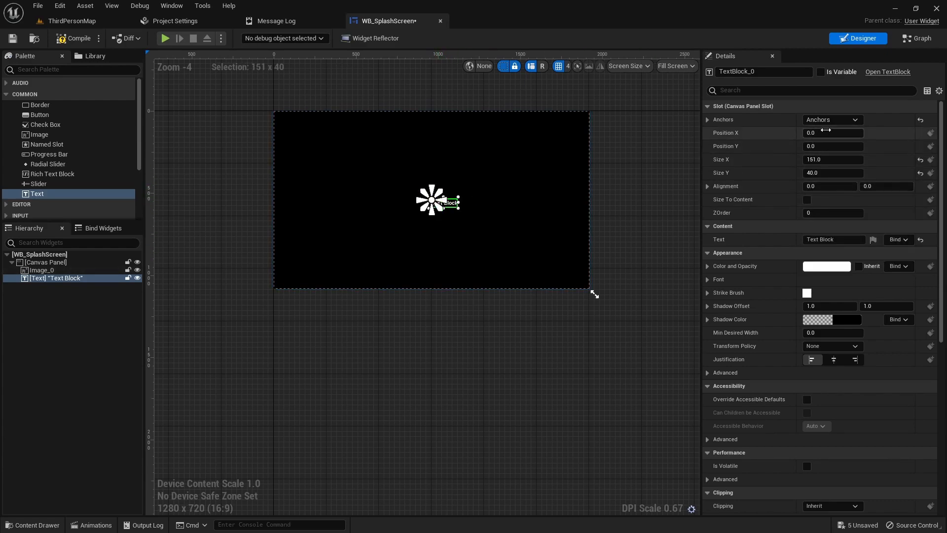
click(835, 120)
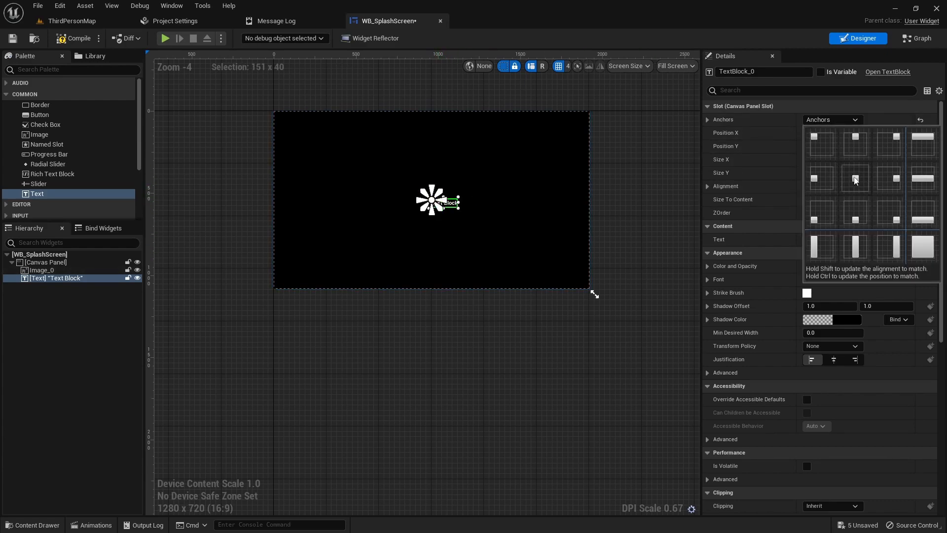
ctrl+shift+click(862, 186)
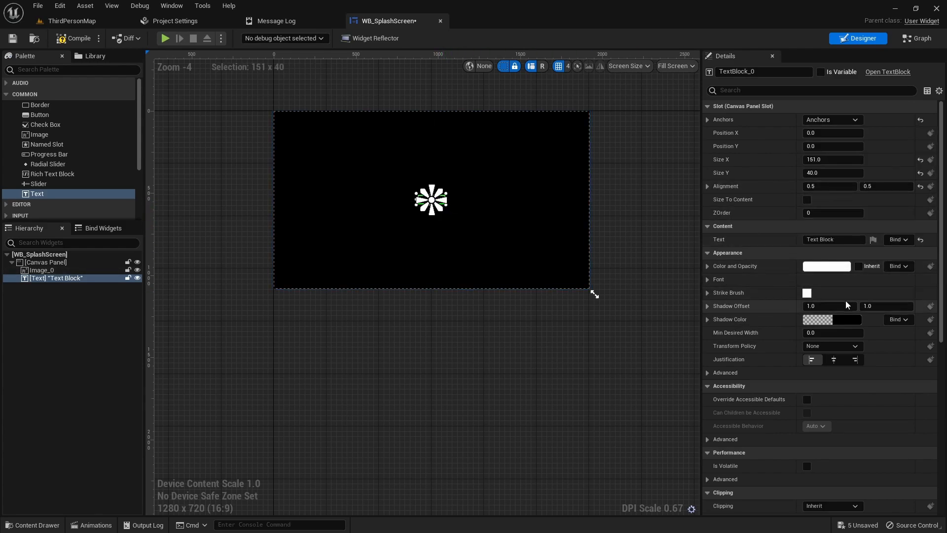
Set the text block's font size to 112 and enable Size To Content.
click(709, 280)
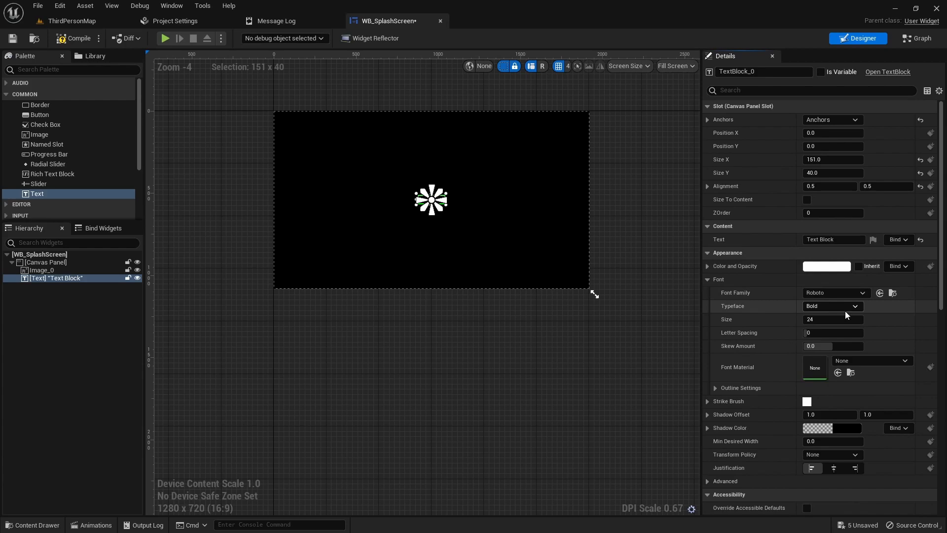
drag(807, 319, 810, 319)
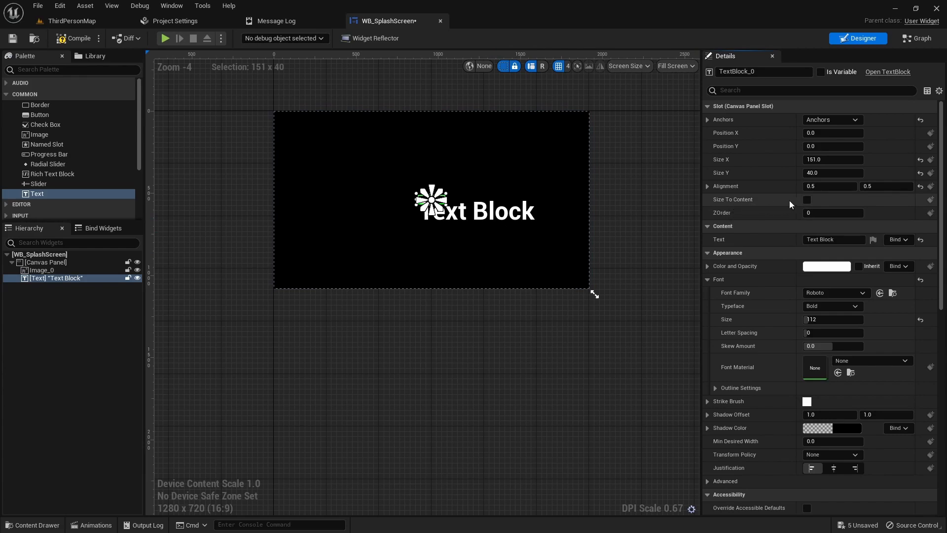
click(807, 200)
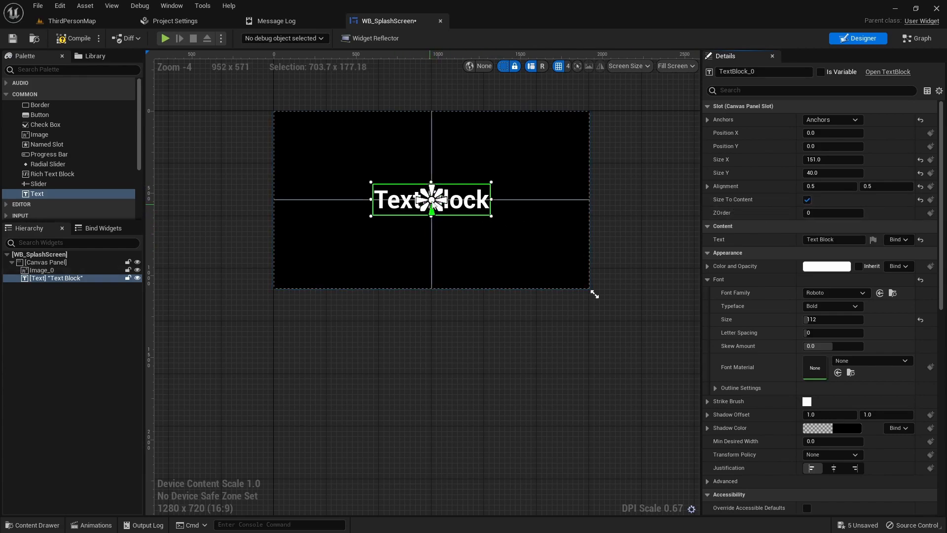
Change the centred text block's wording to "My Epic Game".
click(833, 239)
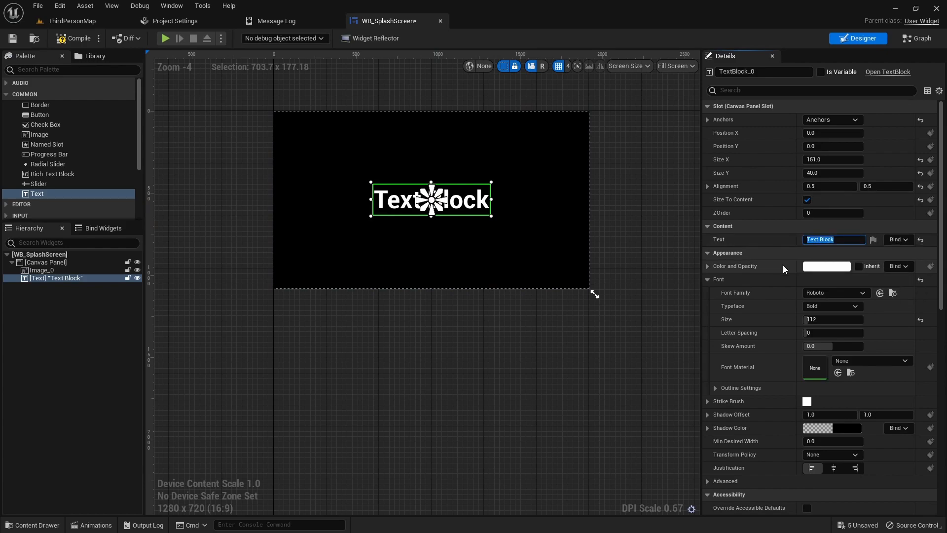
text(My Epic Game)
key(Return)
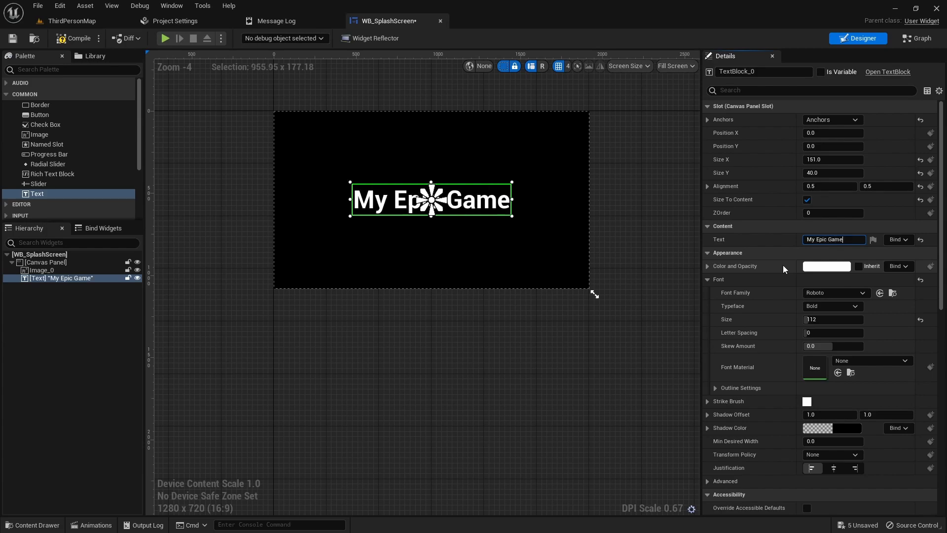
click(845, 294)
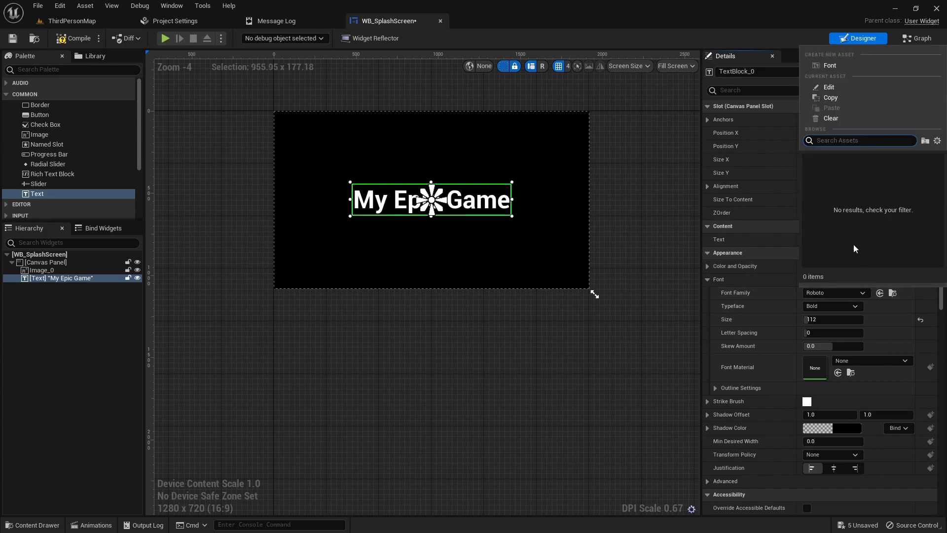
click(842, 295)
click(858, 296)
click(838, 294)
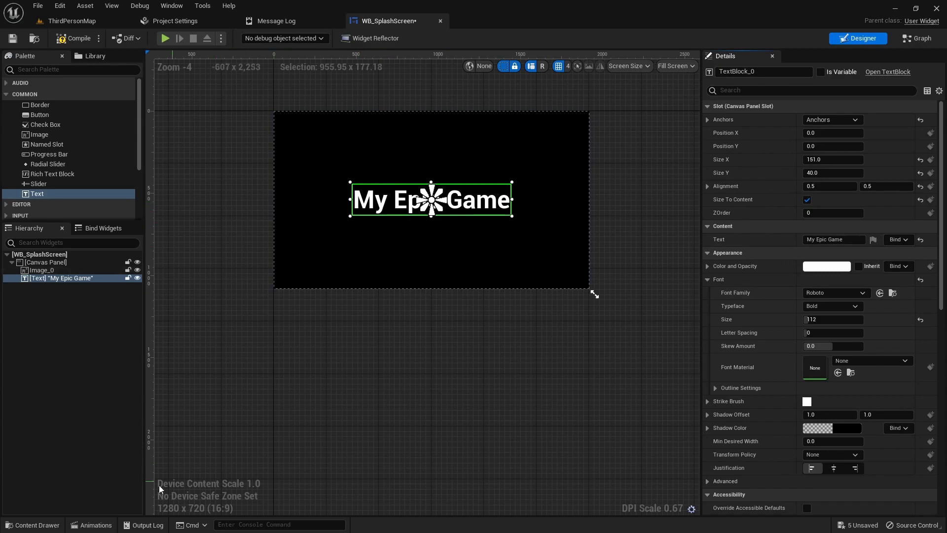
Import every OTF and TTF file from File Explorer's Fonts\Military folder into the _Fonts content folder, creating Font assets for all of them.
click(71, 24)
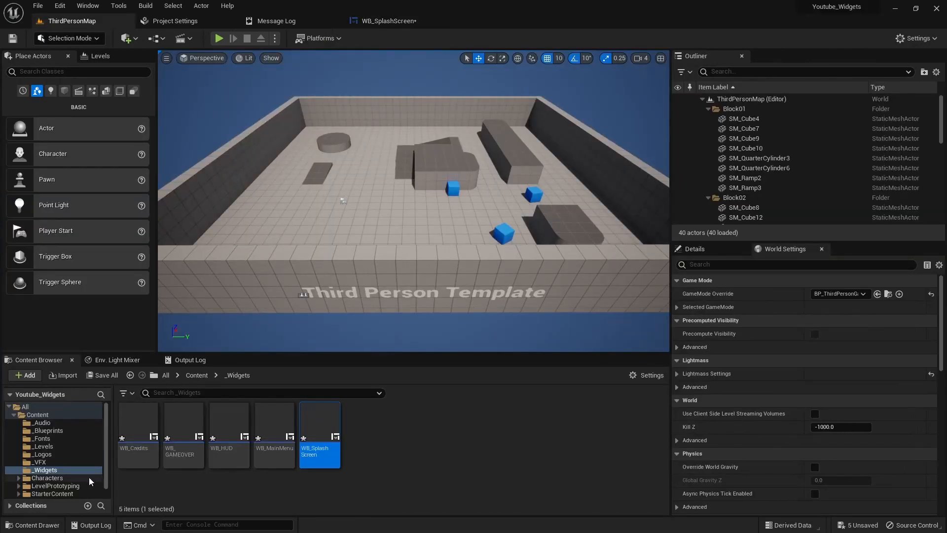
click(46, 438)
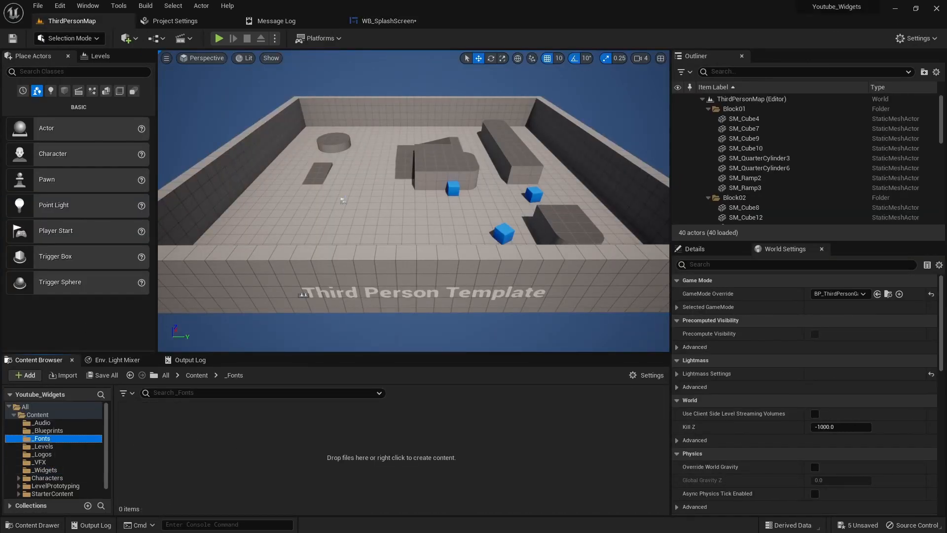
key(alt+Tab)
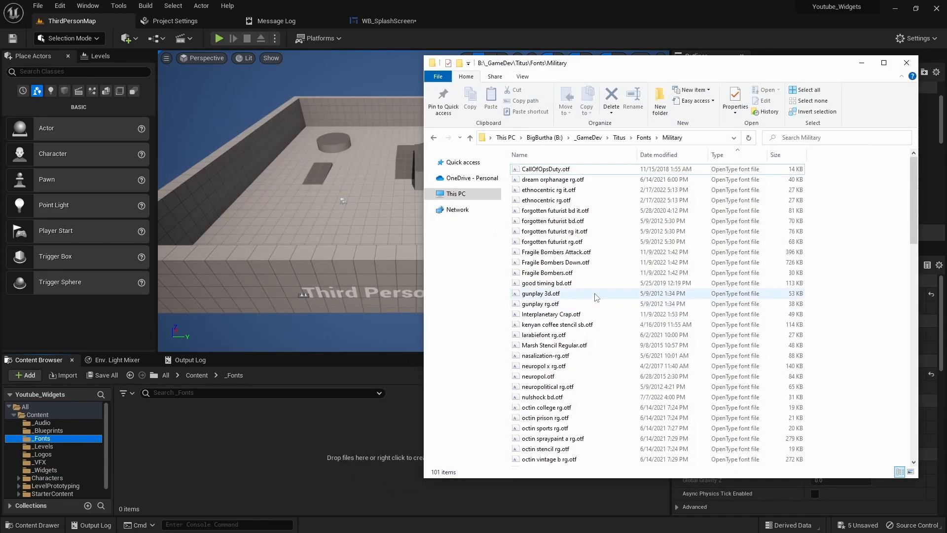
click(572, 169)
scroll(563, 346, down, 12)
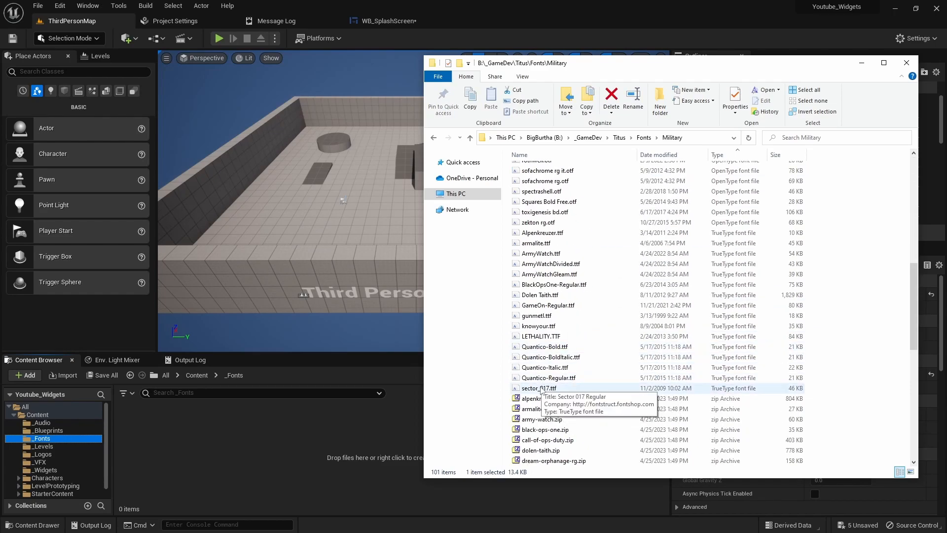
shift+click(541, 389)
drag(565, 371, 301, 464)
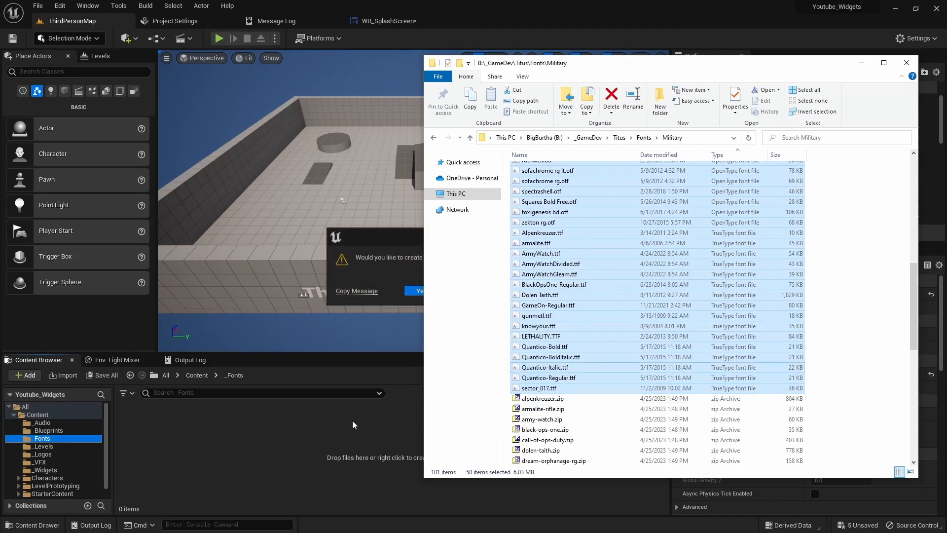
click(858, 64)
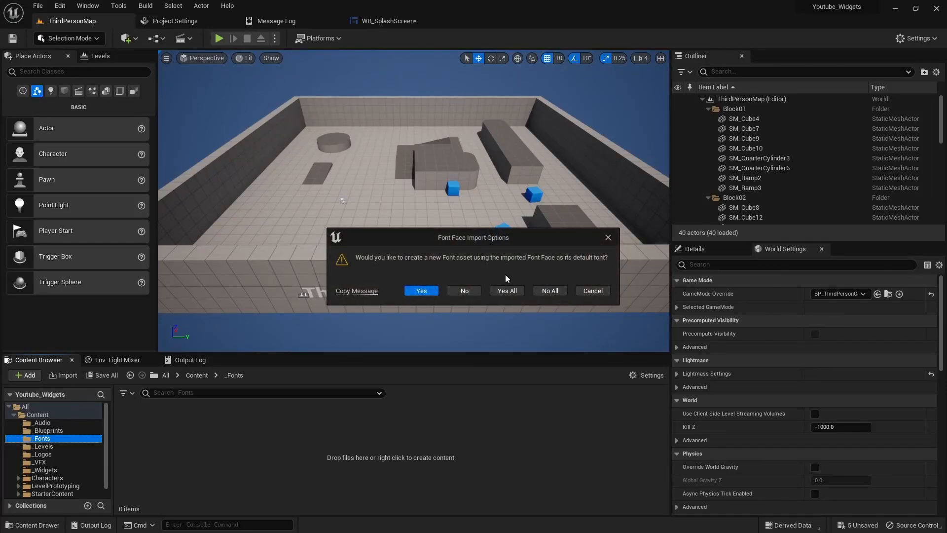
click(505, 290)
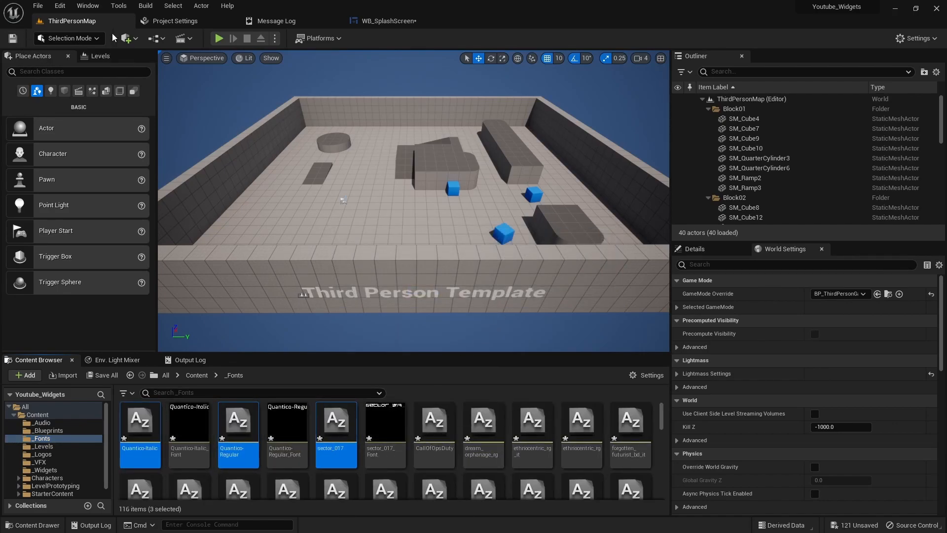
Return to the WB_SplashScreen widget and set the title text's font family to ethnocentric_rg_Font.
click(387, 23)
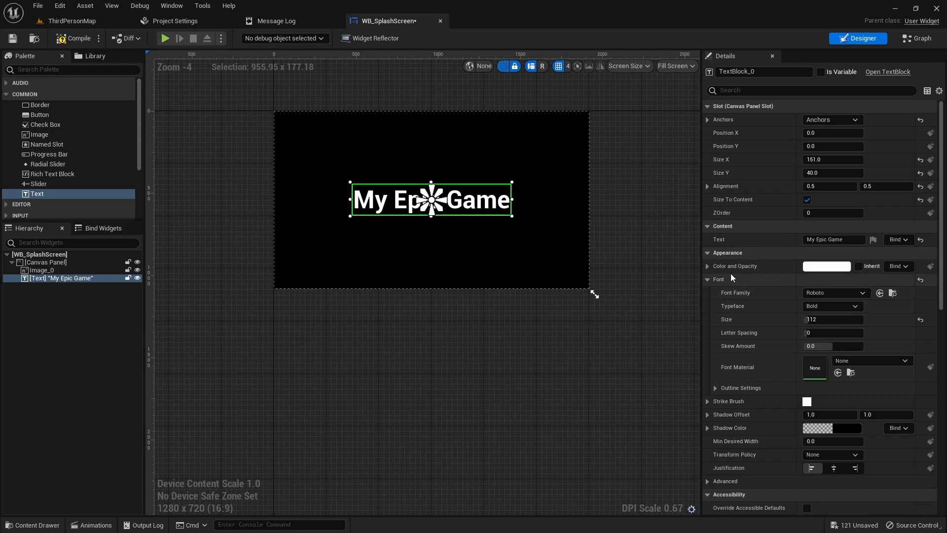
click(835, 292)
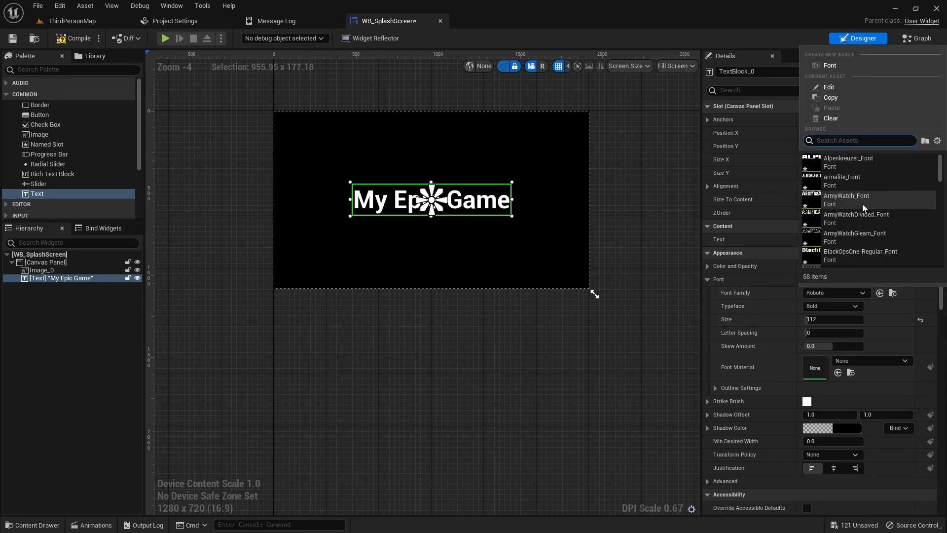
scroll(857, 229, down, 5)
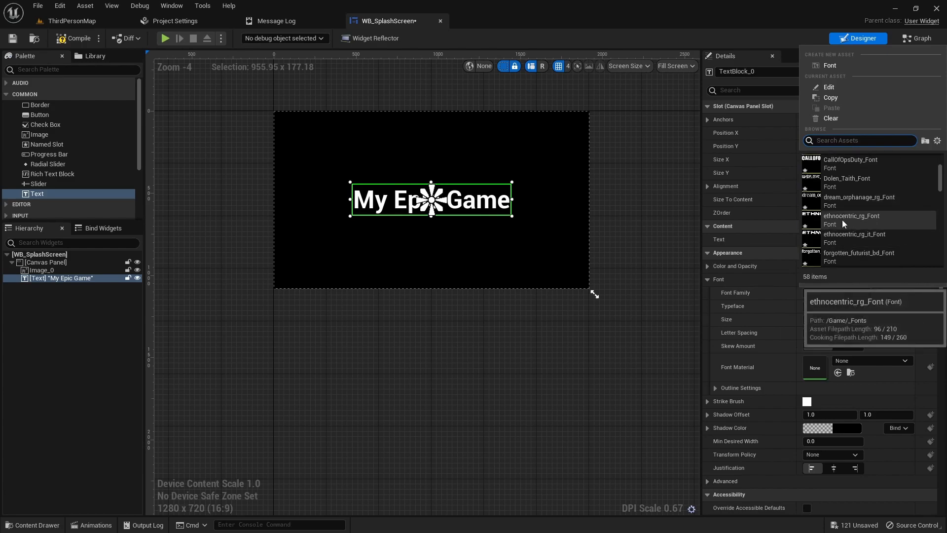
click(841, 220)
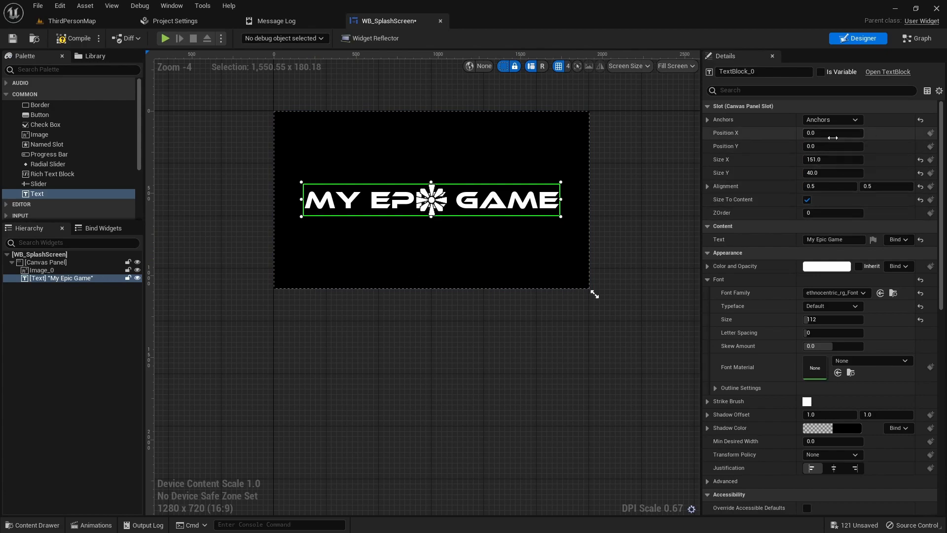
Move the title text up the canvas by setting its Position Y to -265.
drag(827, 146, 757, 146)
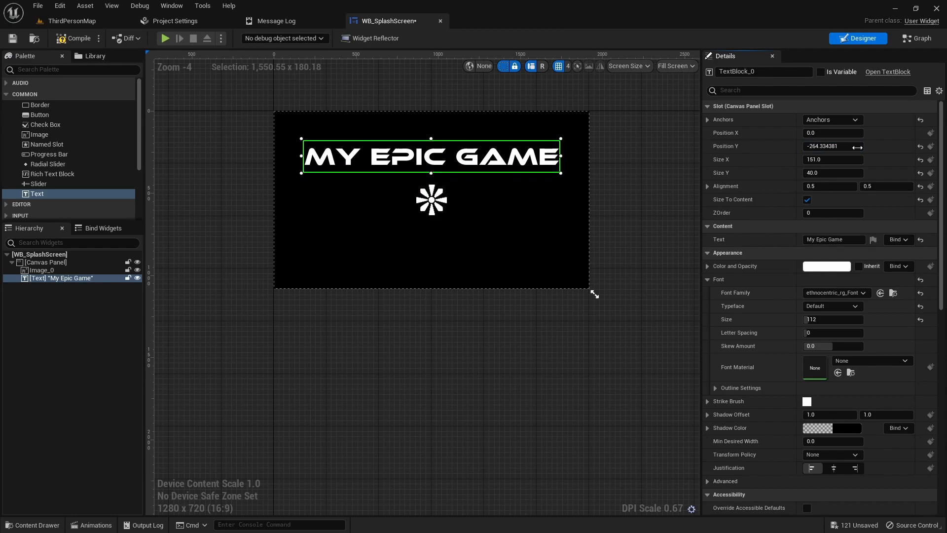
click(845, 146)
text(-265)
key(Return)
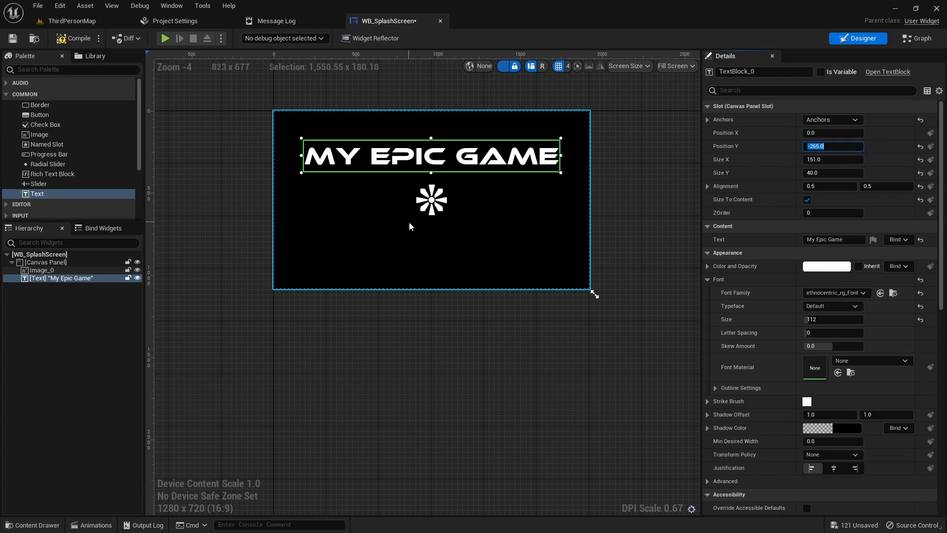
Add a Horizontal Box to the canvas and anchor it stretched along the canvas's bottom edge, with matching position and alignment.
click(55, 69)
text(hor)
drag(50, 93, 380, 237)
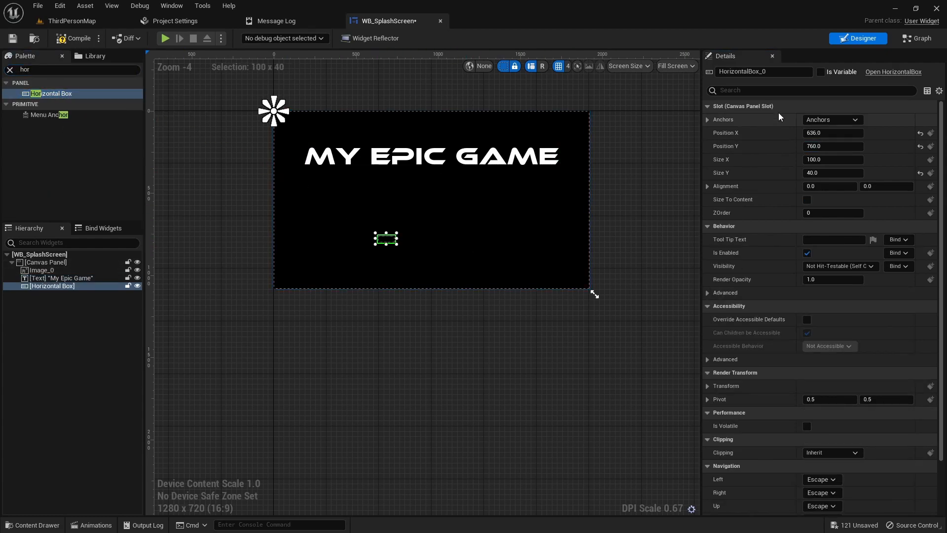
click(832, 120)
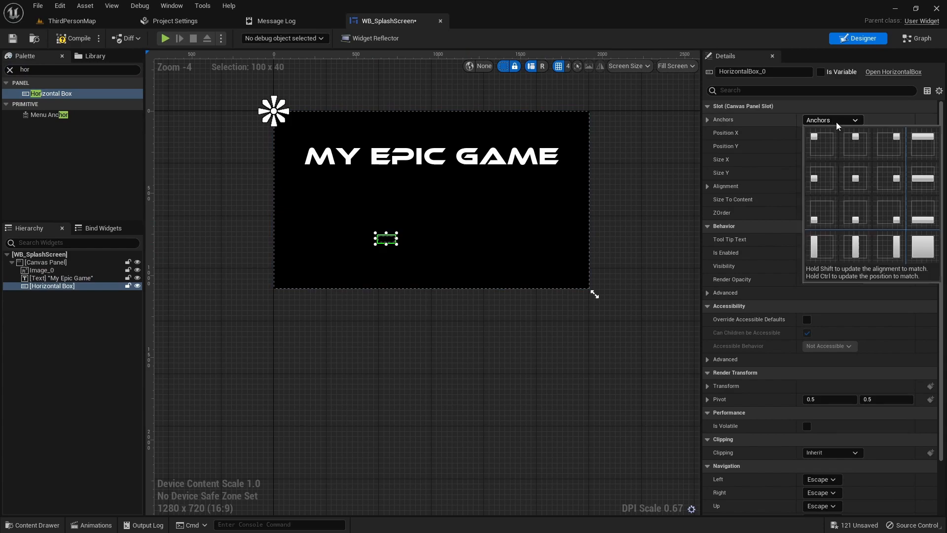
click(931, 220)
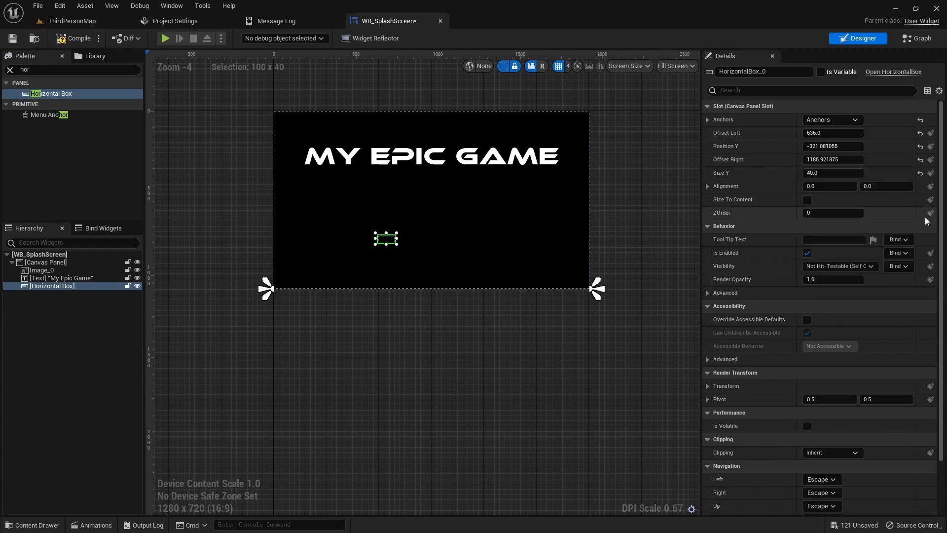
click(847, 121)
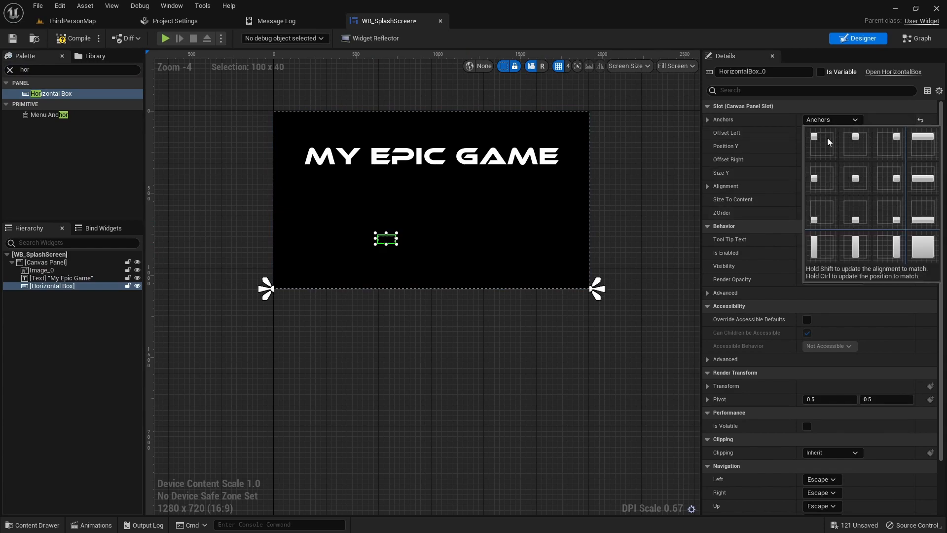
click(923, 218)
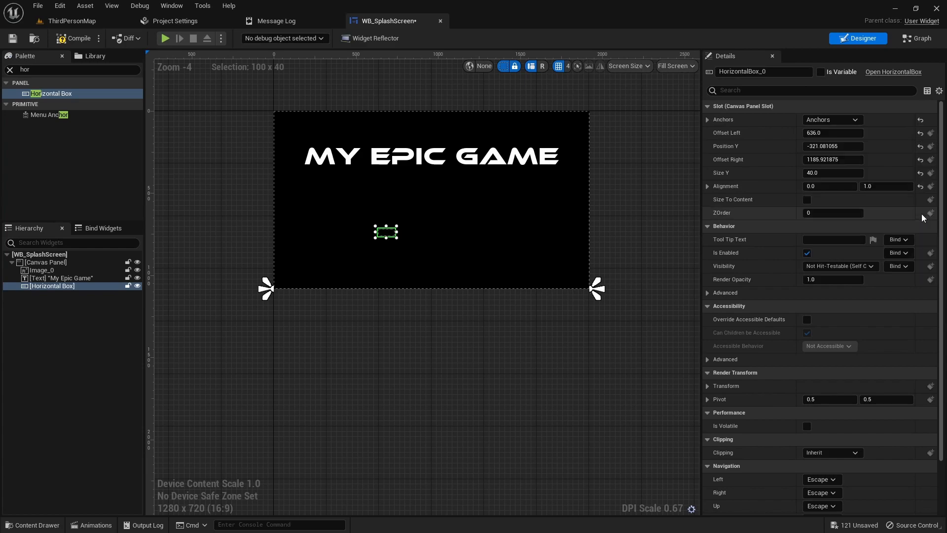
click(832, 120)
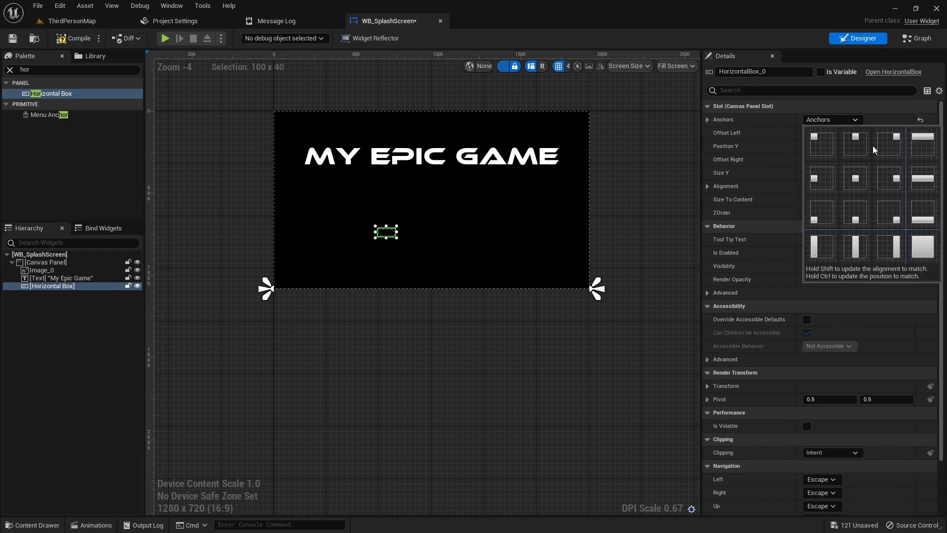
ctrl+shift+click(926, 222)
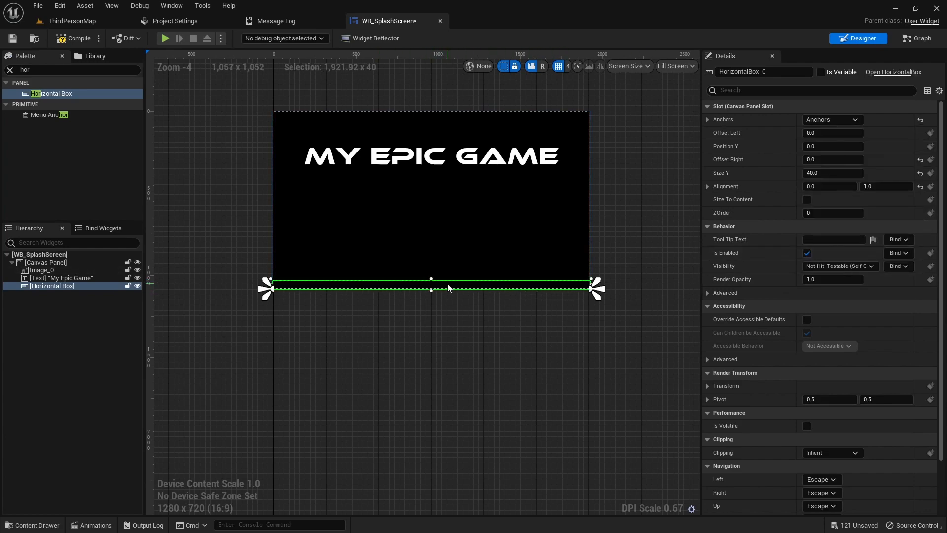
Extend the Horizontal Box upward to a height of about 364 and set its left and right offsets to 50.
drag(431, 277, 432, 225)
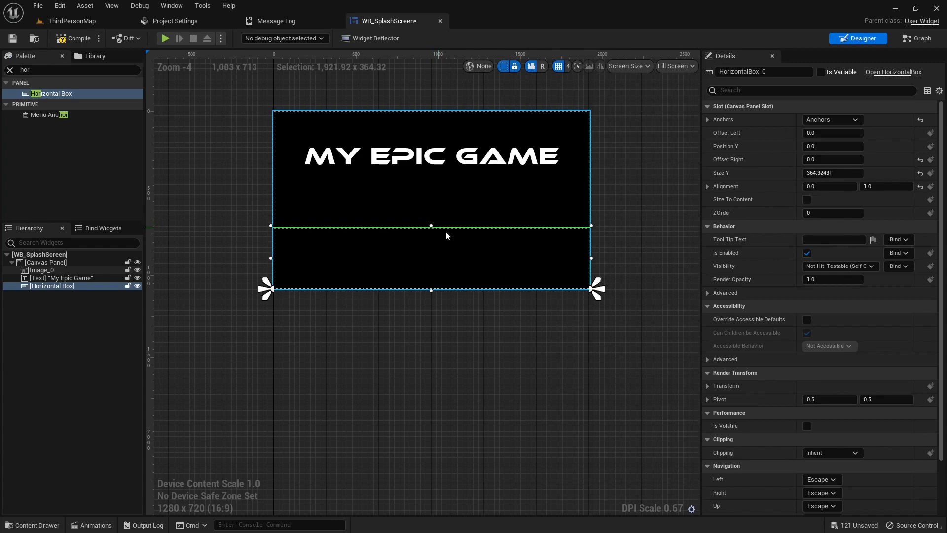
click(821, 133)
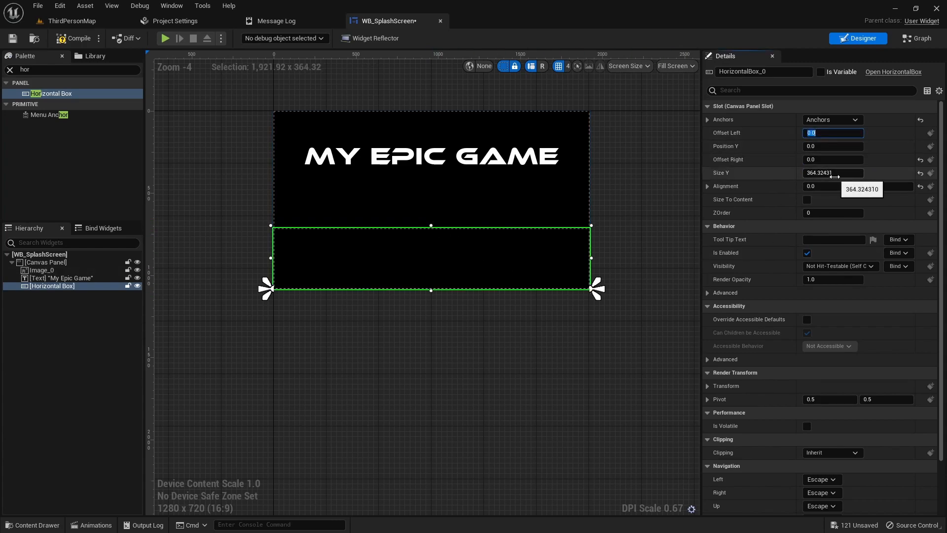
text(50)
key(Return)
click(841, 161)
text(50)
key(Return)
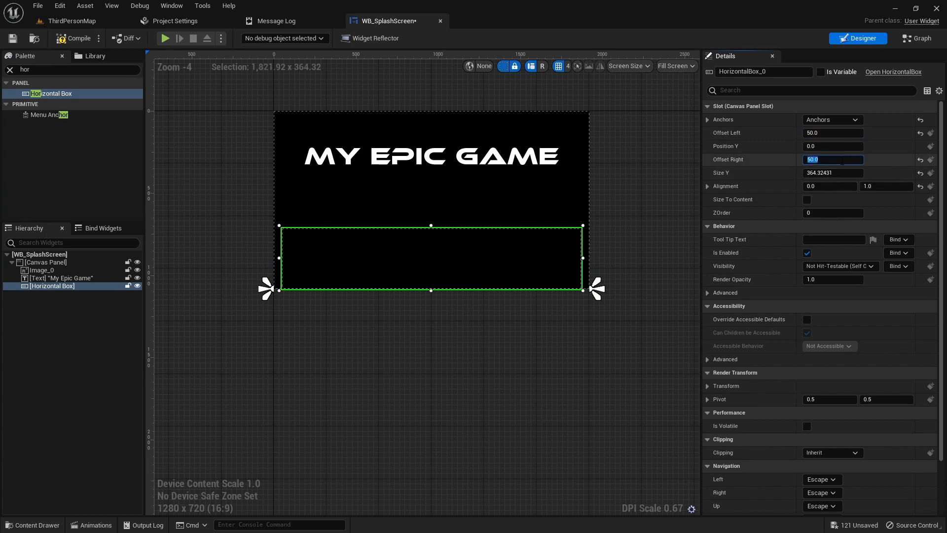
Set the Horizontal Box's Position Y to -40 and clear the Palette search.
drag(821, 147, 805, 147)
click(850, 145)
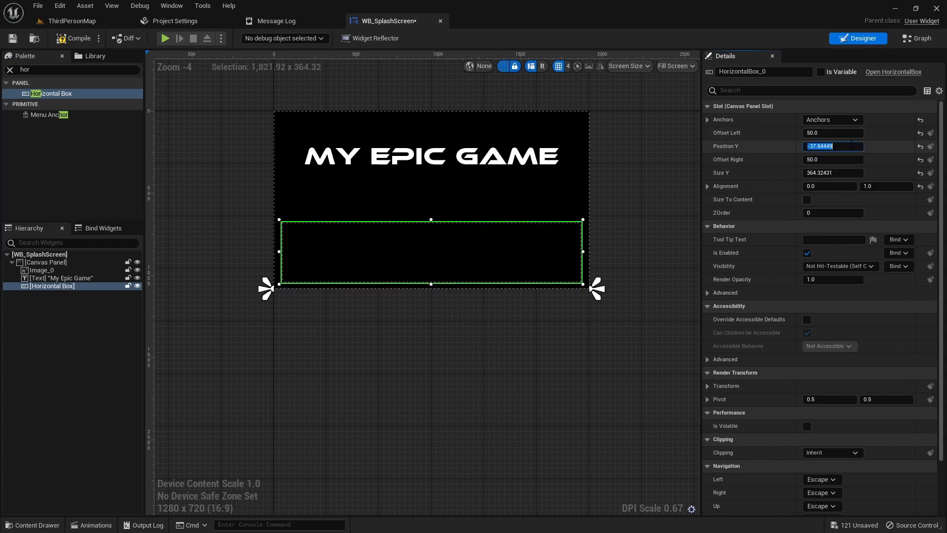
key(Return)
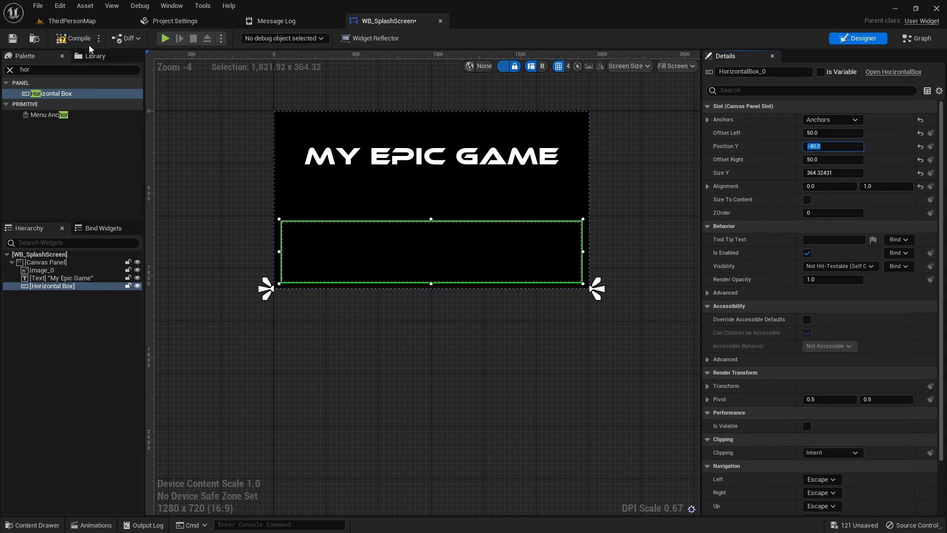
click(10, 71)
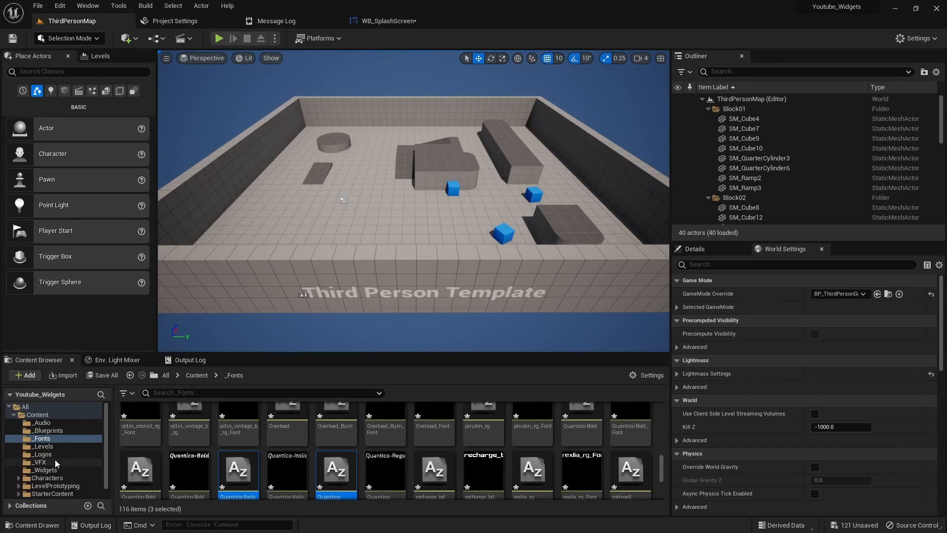
Import the Blender, SimplyGon, speedtree and Unreal_Engine_Logo images from File Explorer's Artwork\ThirdParty\Google folder into _Logos, and return to WB_SplashScreen.
click(48, 454)
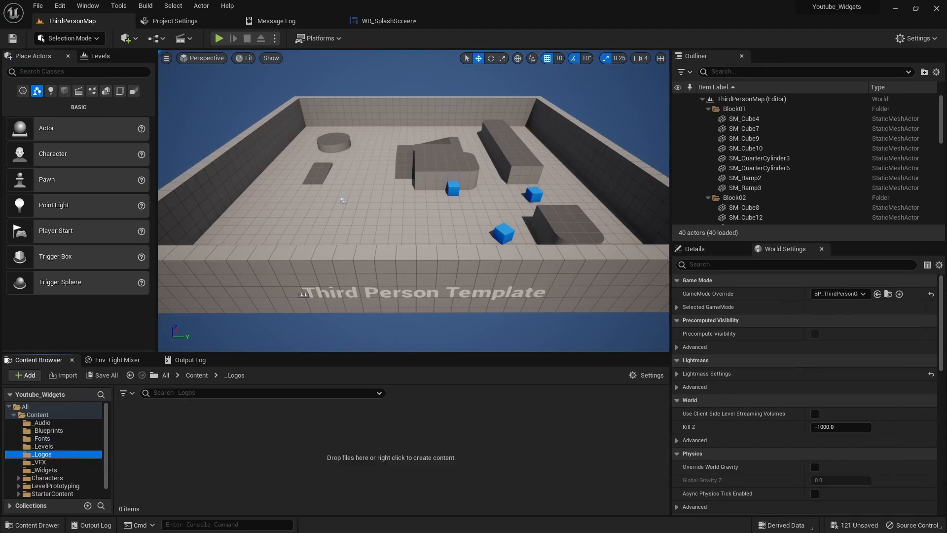
key(alt+Tab)
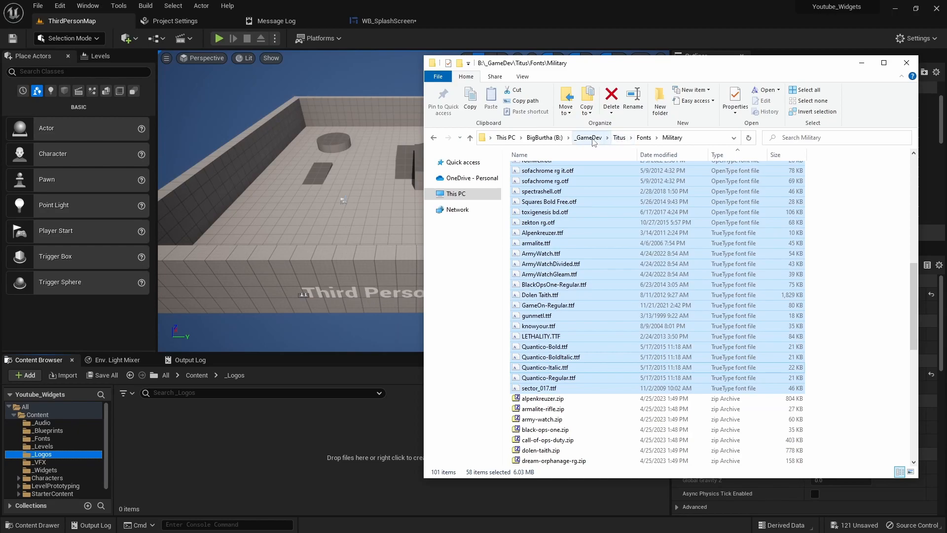
click(618, 138)
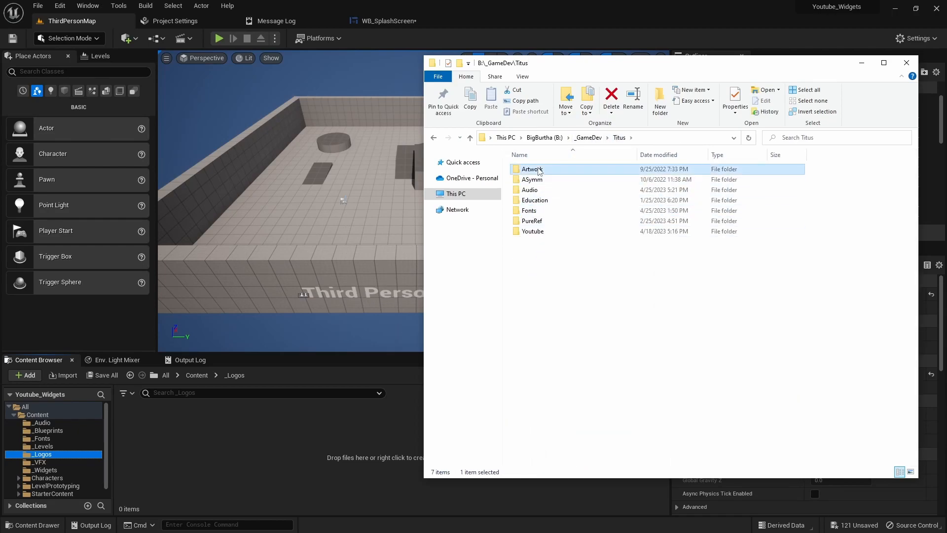
double_click(530, 169)
double_click(535, 179)
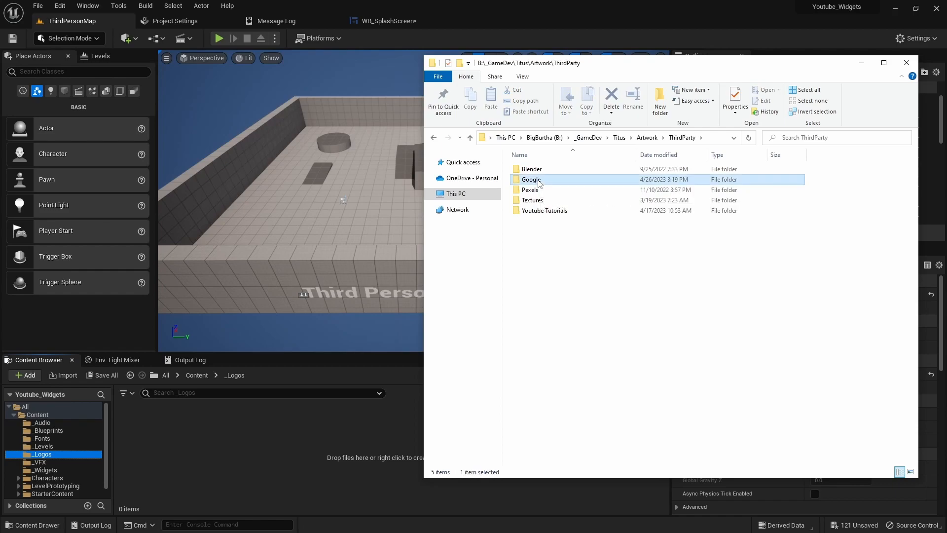
double_click(530, 180)
click(616, 199)
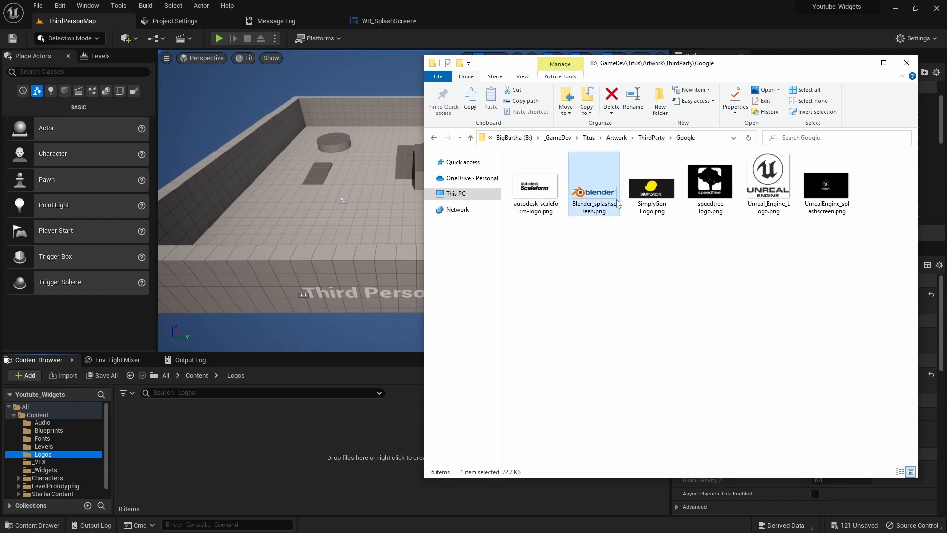
drag(653, 198, 751, 246)
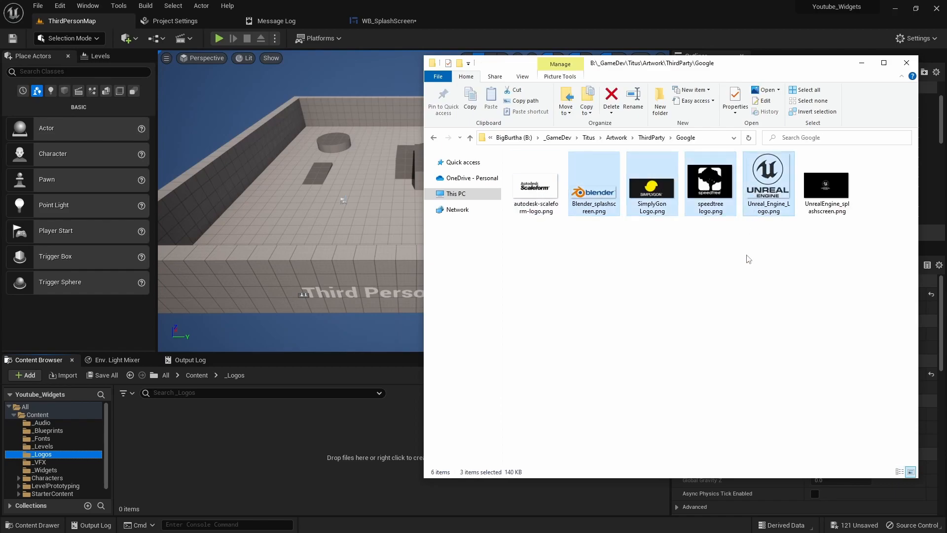
drag(613, 202, 253, 452)
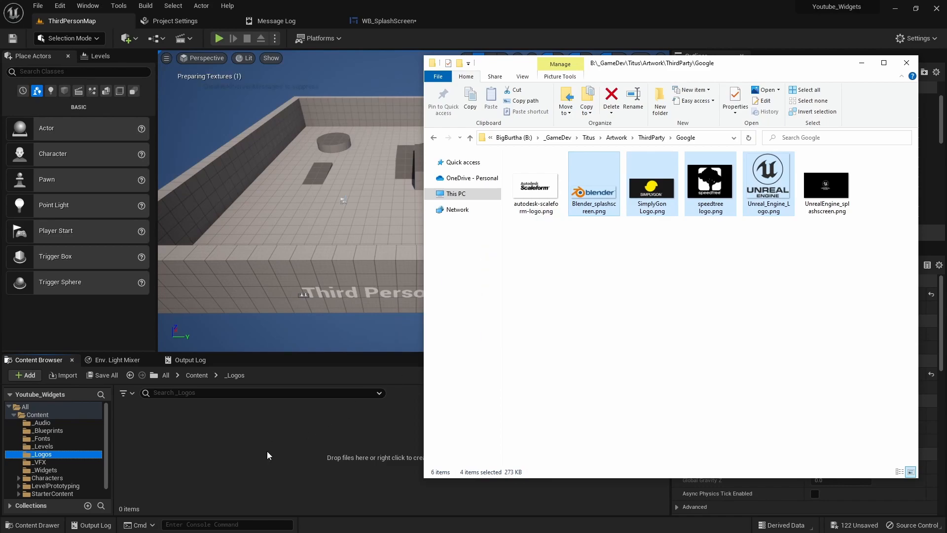
click(861, 63)
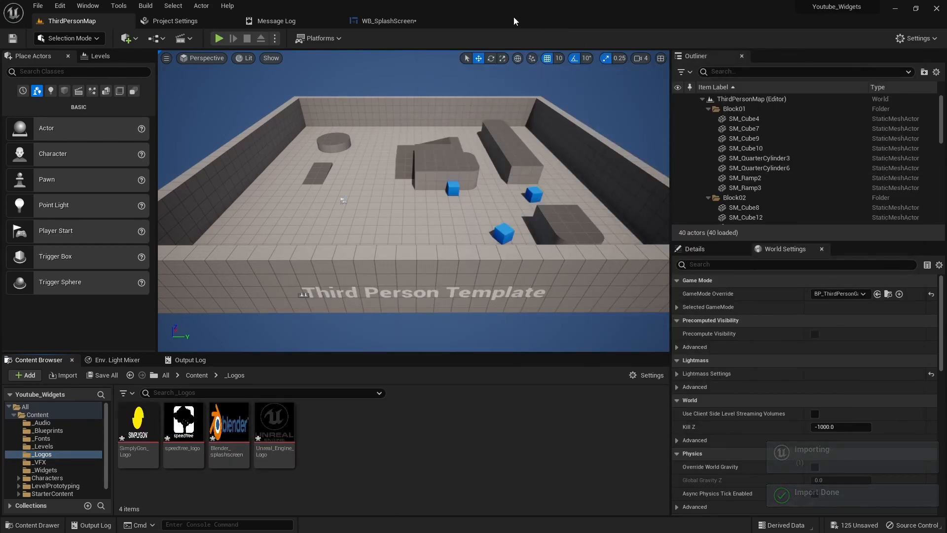
click(392, 25)
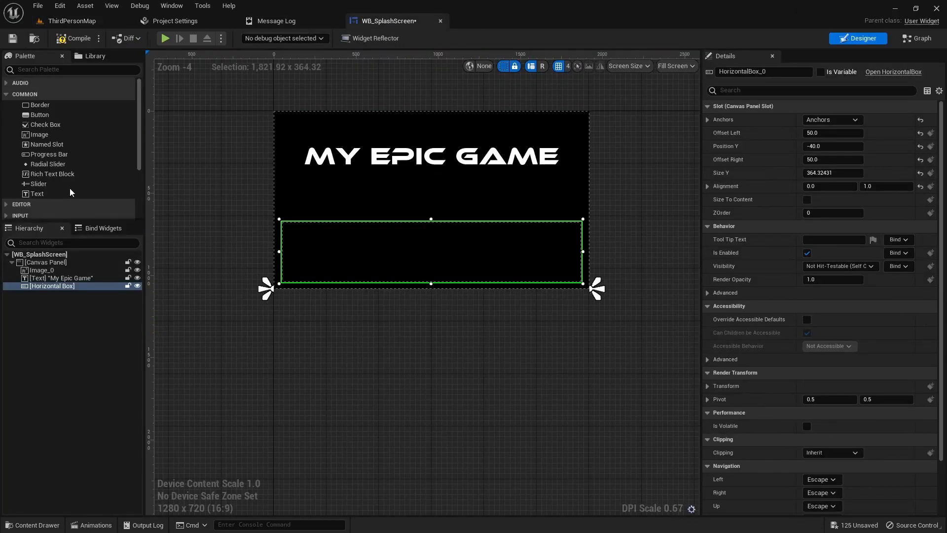
Add four Image widgets to the Horizontal Box.
drag(40, 134, 49, 286)
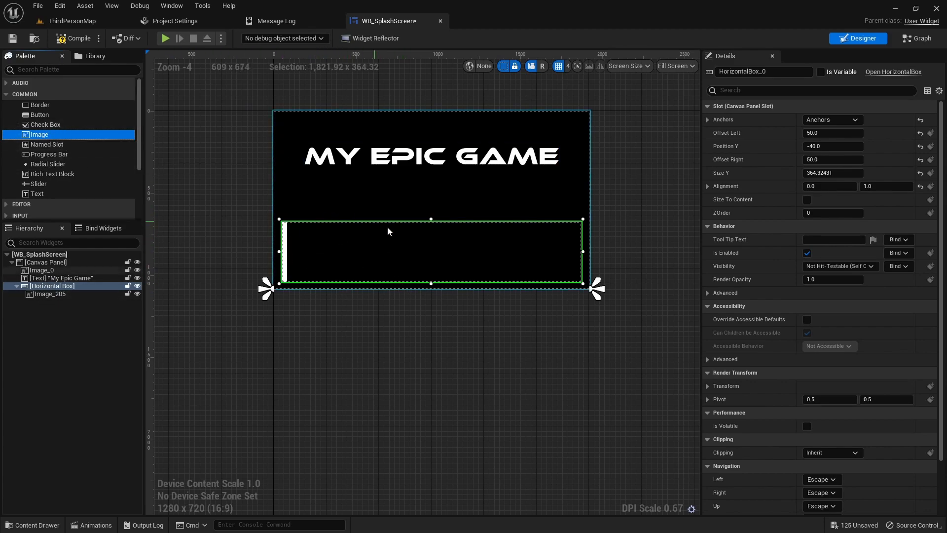
drag(43, 139, 57, 286)
drag(42, 139, 54, 294)
drag(40, 137, 49, 293)
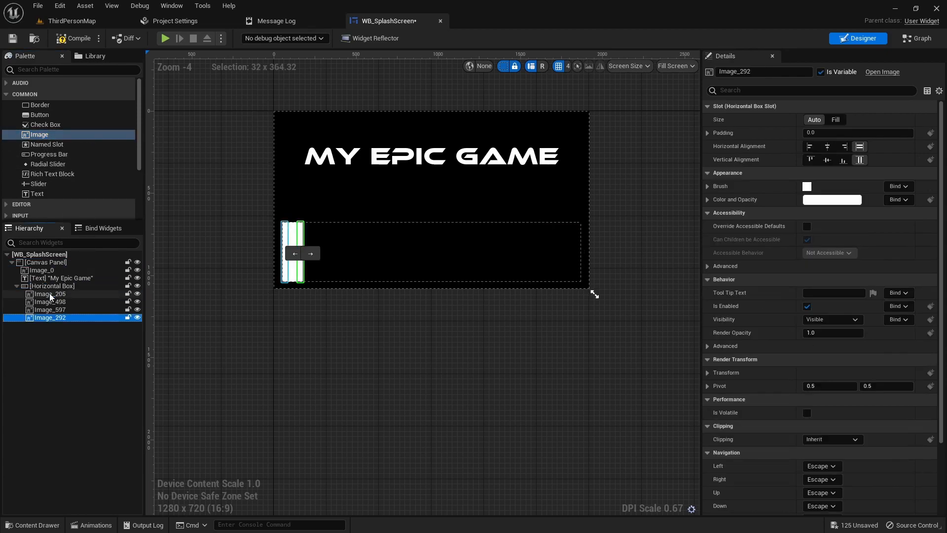
Assign the Blender_splashscreen texture to the brush of the first image in the Horizontal Box.
click(49, 295)
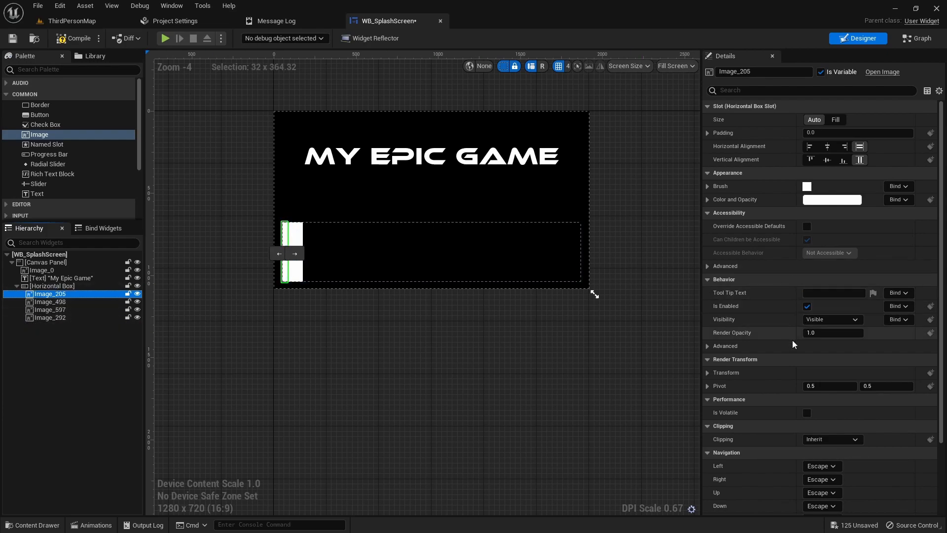
click(707, 186)
click(874, 204)
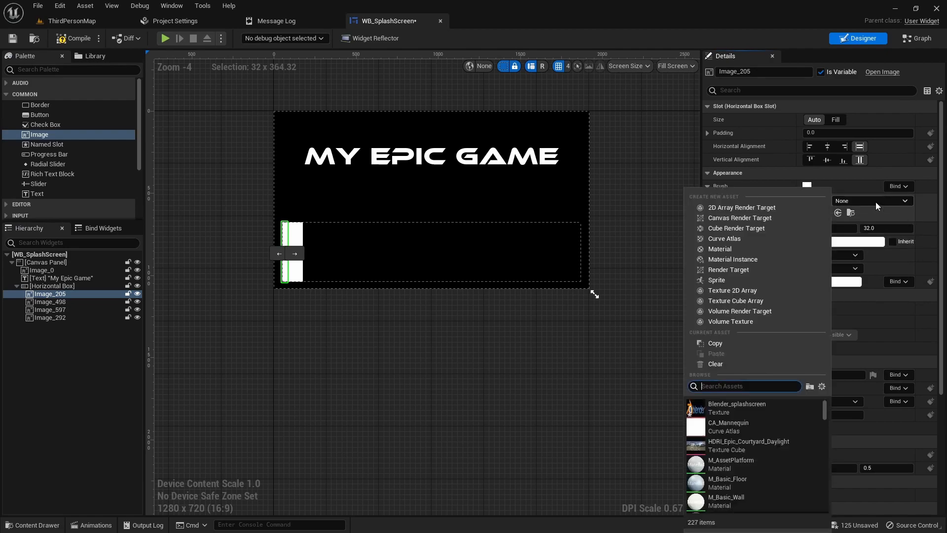
click(725, 404)
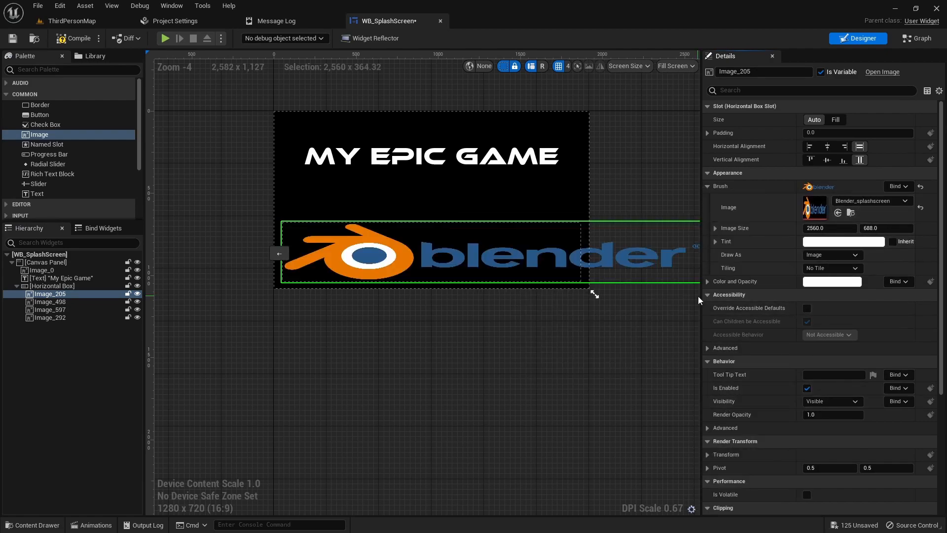
Set the Blender logo's image size to 500 by 100.
click(838, 227)
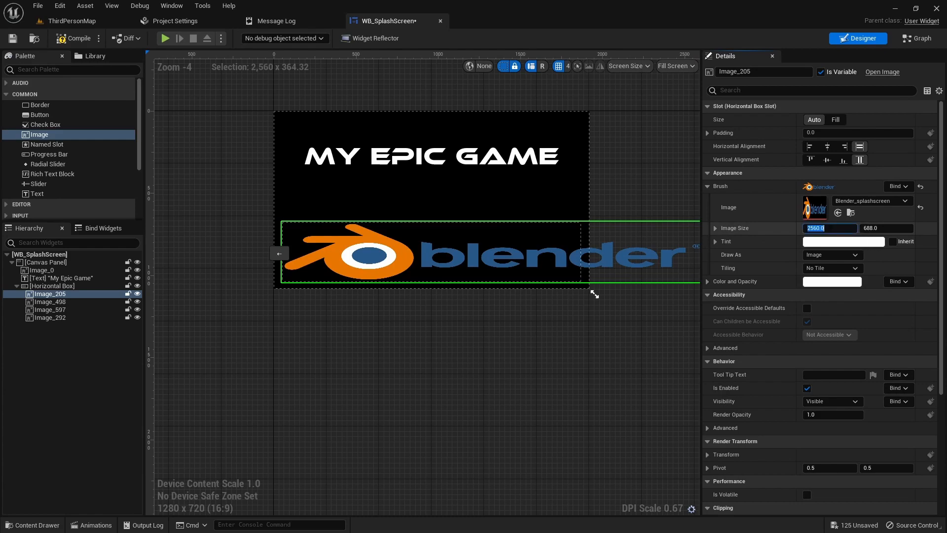
text(500)
key(Return)
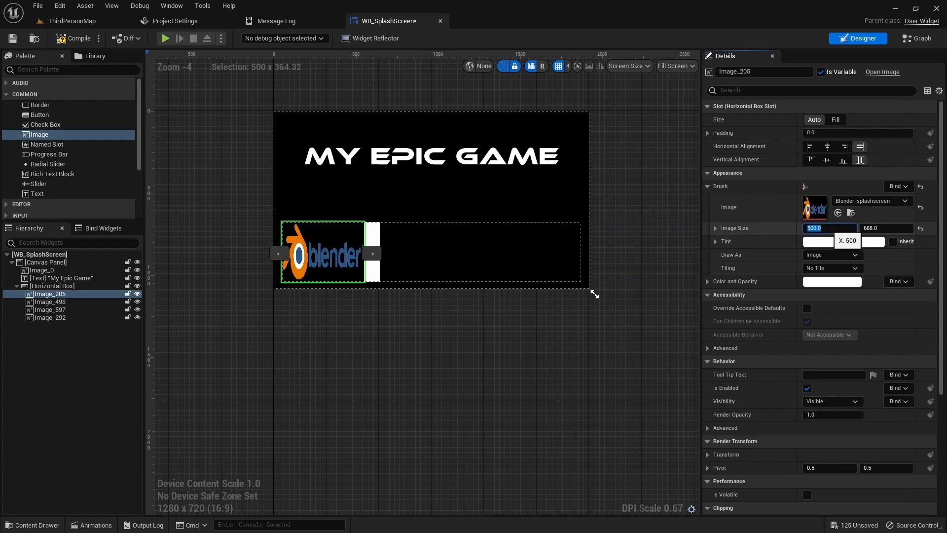
click(879, 228)
click(880, 227)
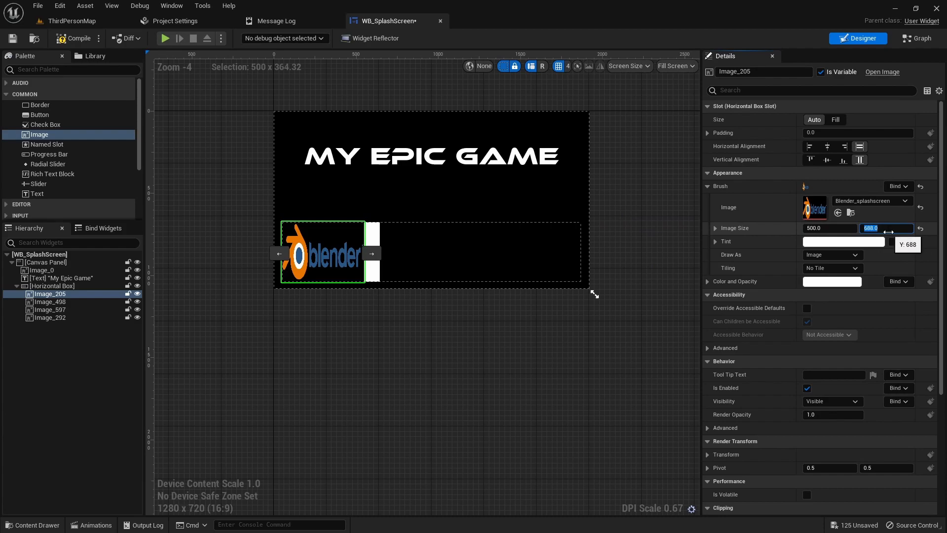
text(100)
key(Return)
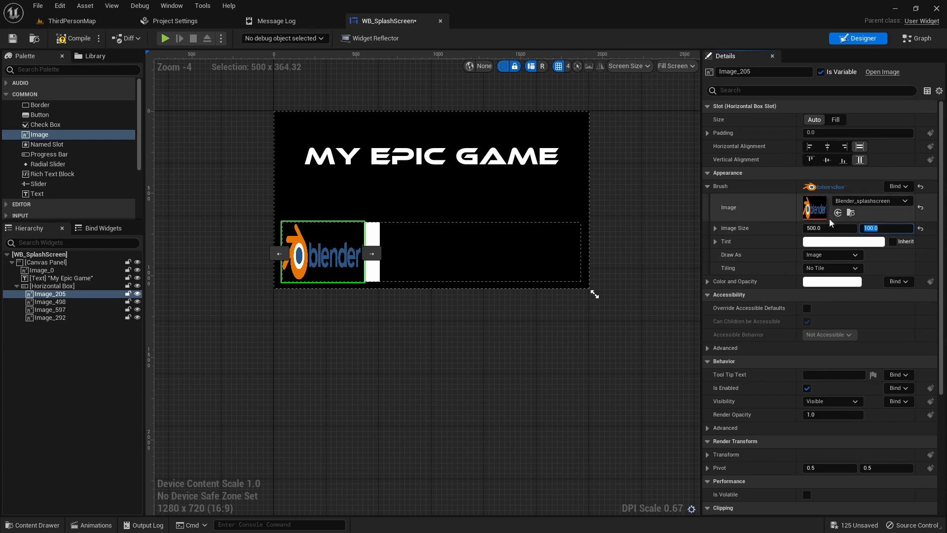
Rename the Blender logo widget as Image_Blender.
click(758, 71)
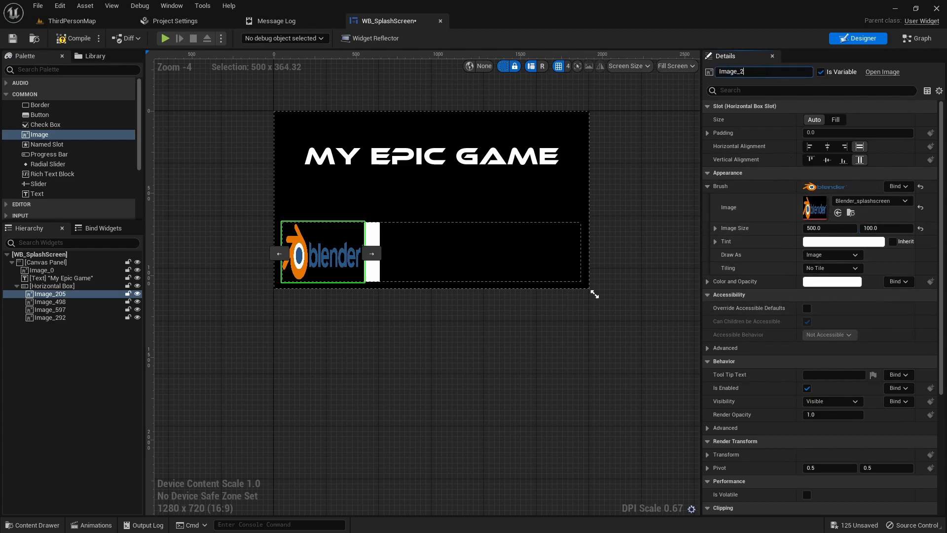
text(Image_Blender)
key(Return)
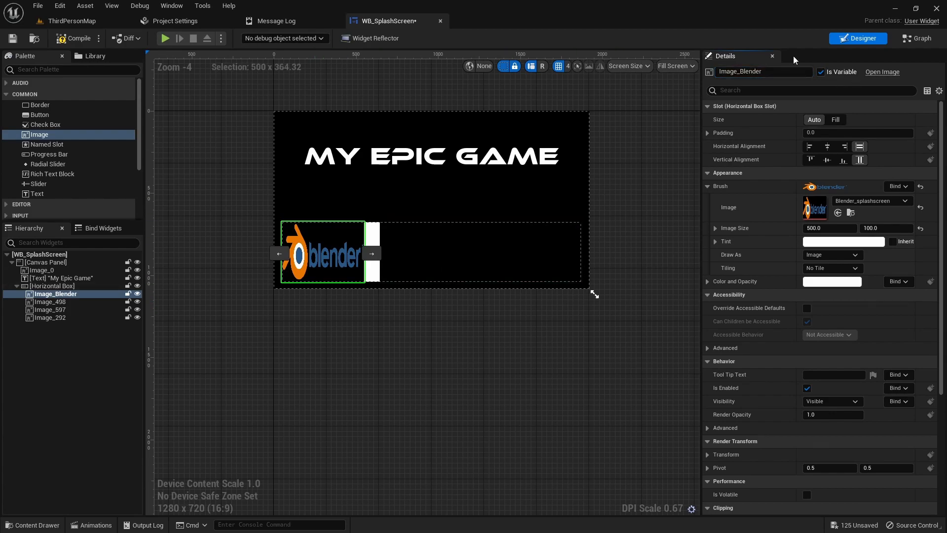
click(771, 72)
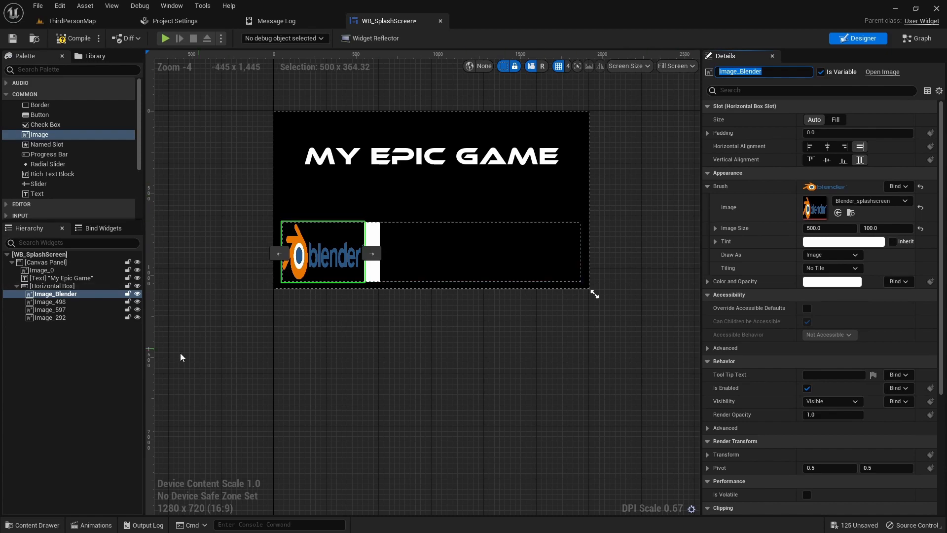
Assign the speedtree_logo texture to the second image in the Horizontal Box and set its image width to 400.
click(58, 303)
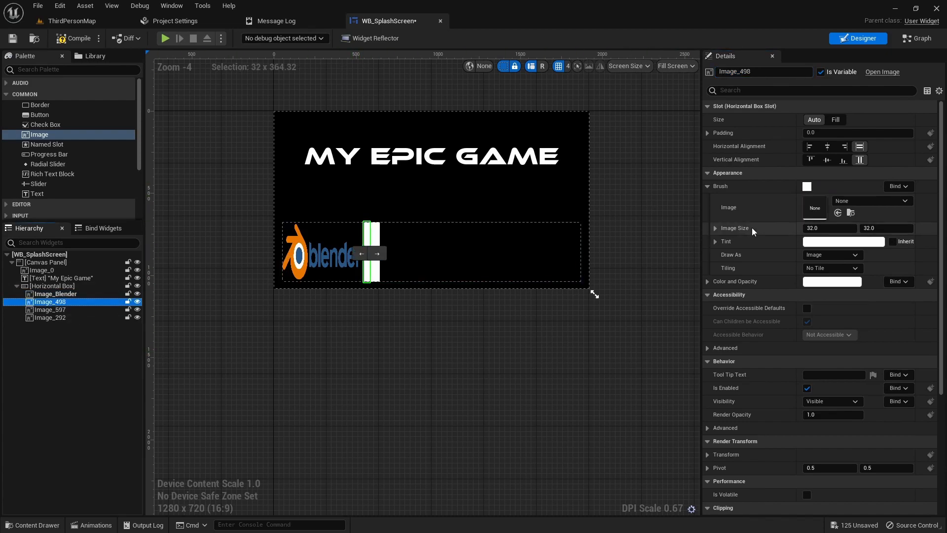
click(862, 203)
text(speed)
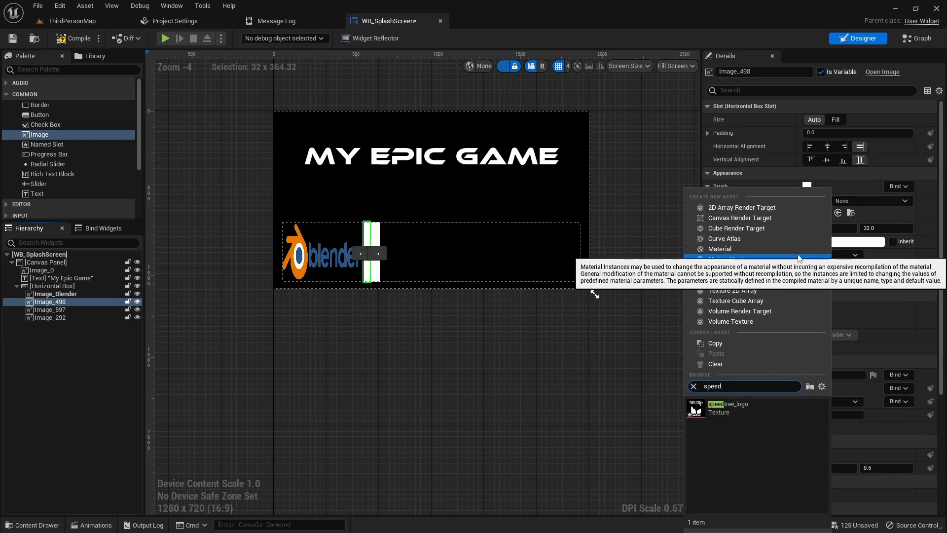
click(731, 406)
click(846, 228)
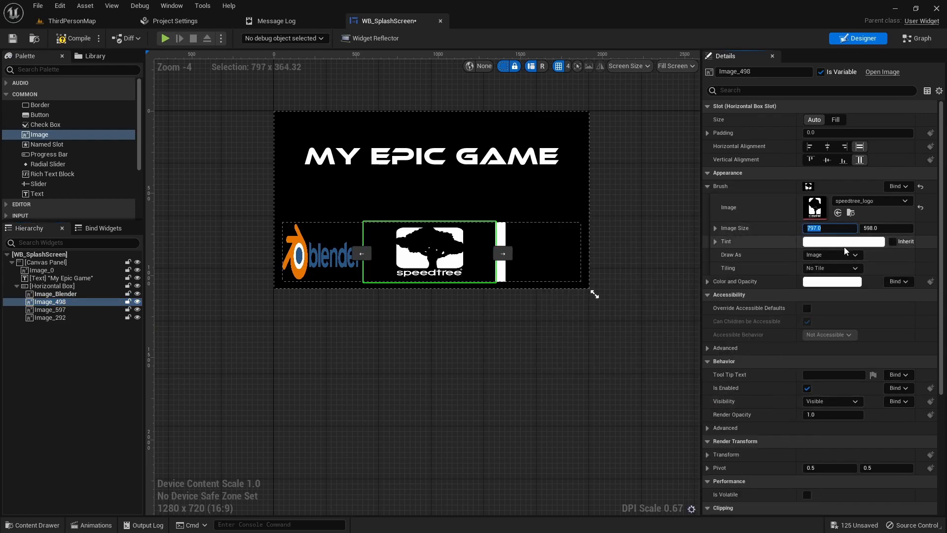
text(400)
key(Return)
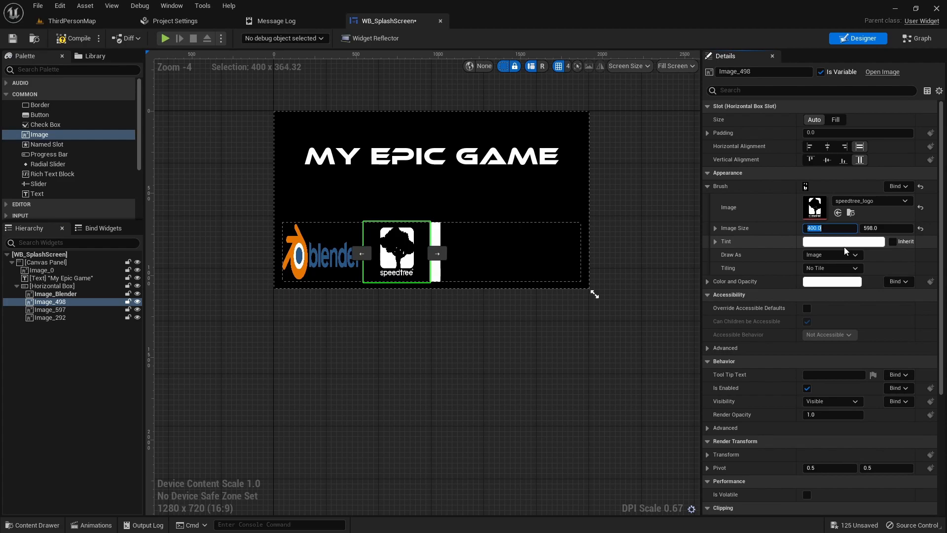
Rename the speedtree logo widget as Image_SpeedTree.
click(759, 72)
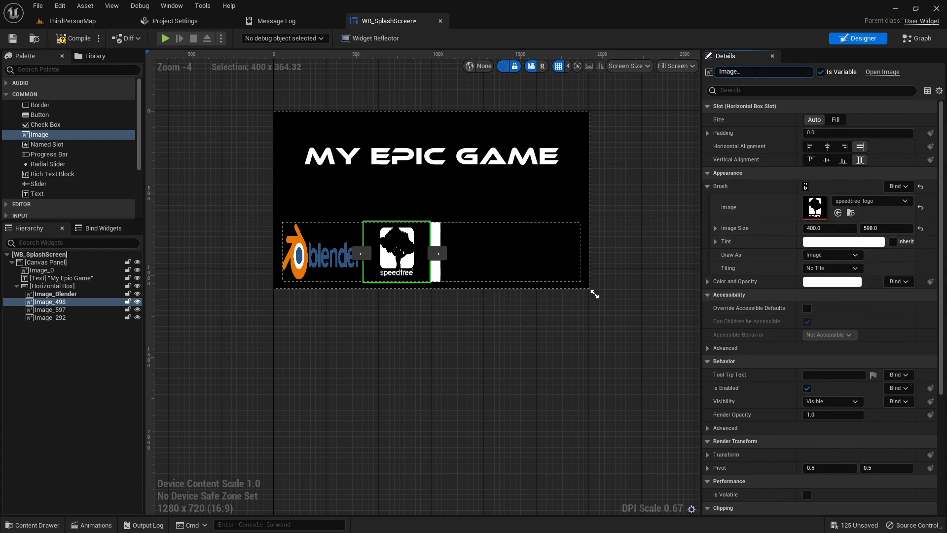
text(Image_SpeedTree)
key(Return)
Assign the SimplyGon_Logo texture to the third image in the Horizontal Box, checking the logo names in the _Logos folder.
click(50, 309)
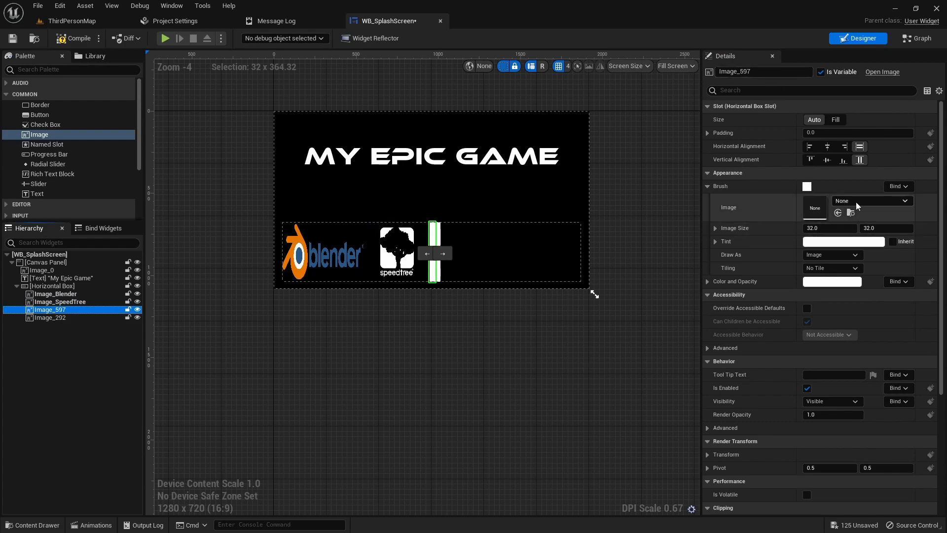
click(872, 201)
text(ro)
key(BackSpace)
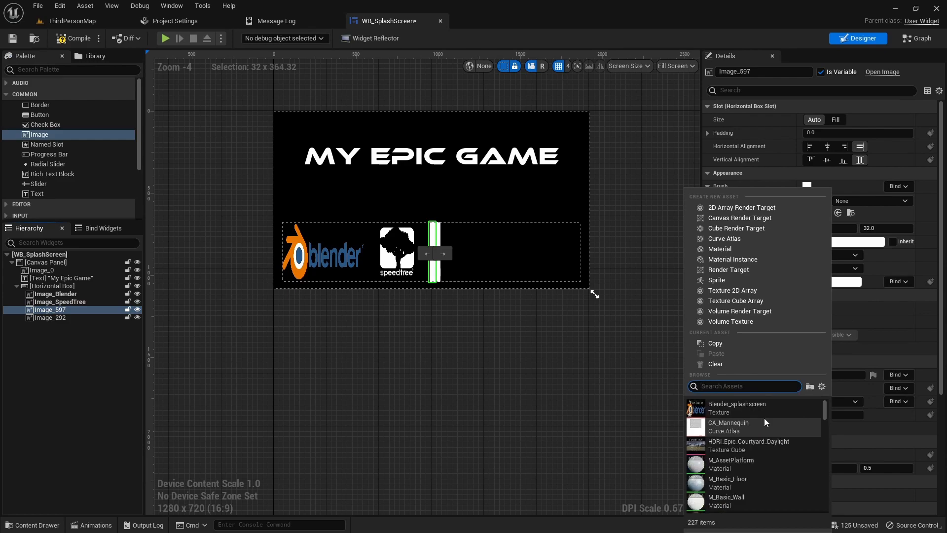
click(46, 521)
double_click(368, 409)
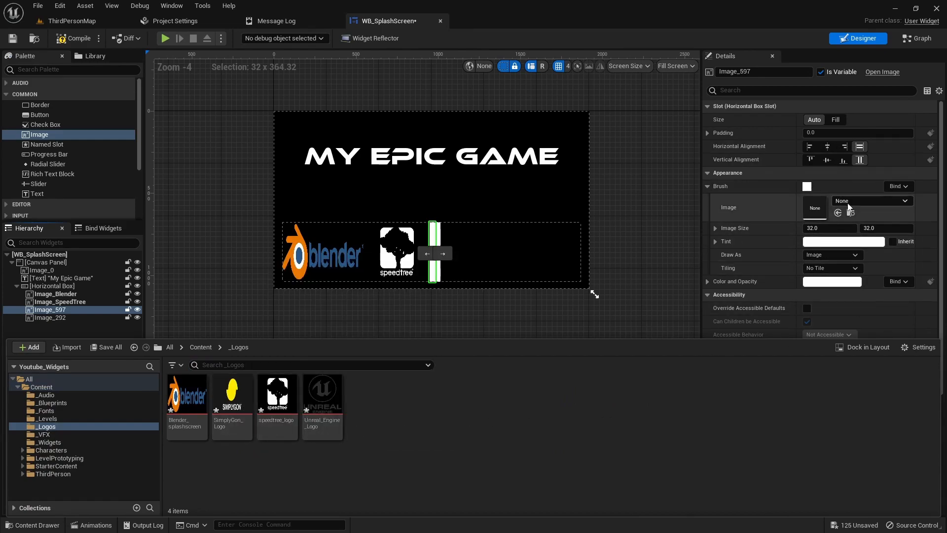
click(859, 200)
text(simpl)
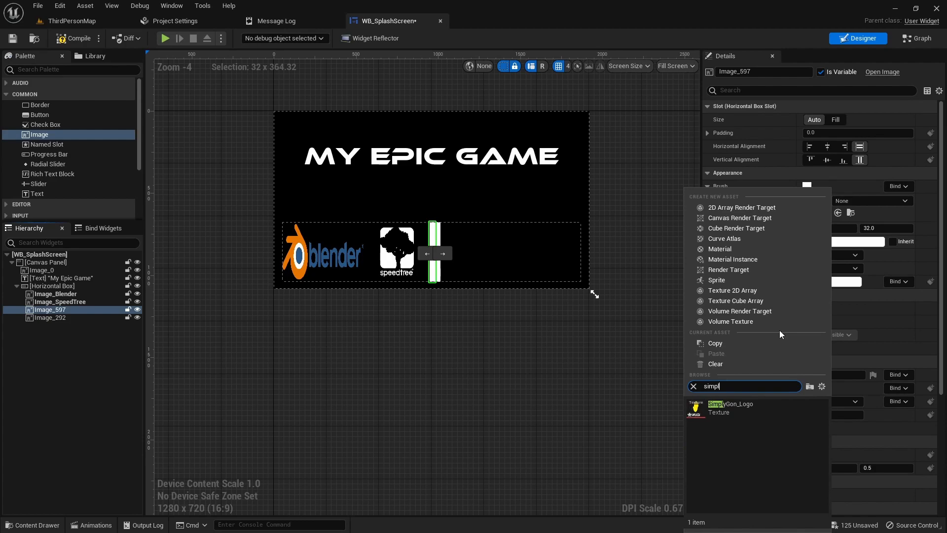
click(727, 407)
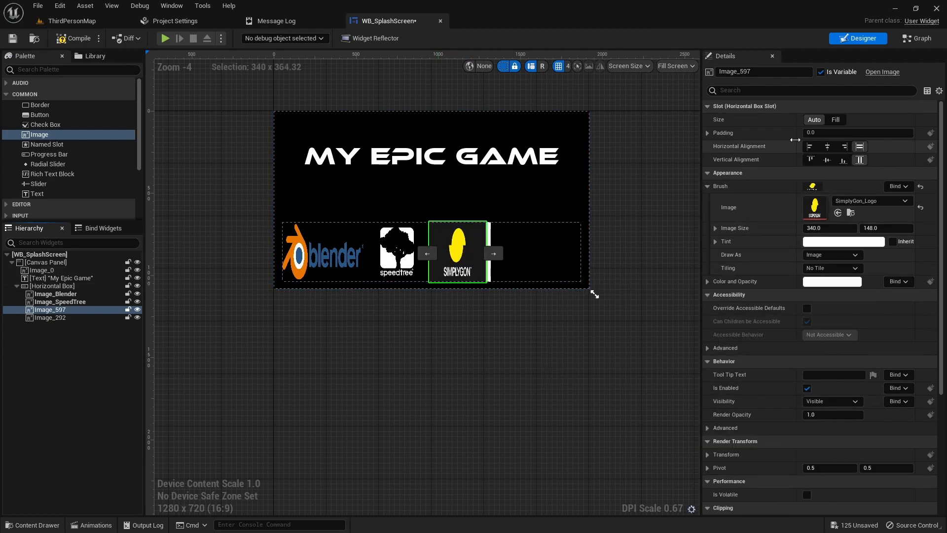
Rename the SimplyGon logo widget as Image_SimplyGon.
click(764, 72)
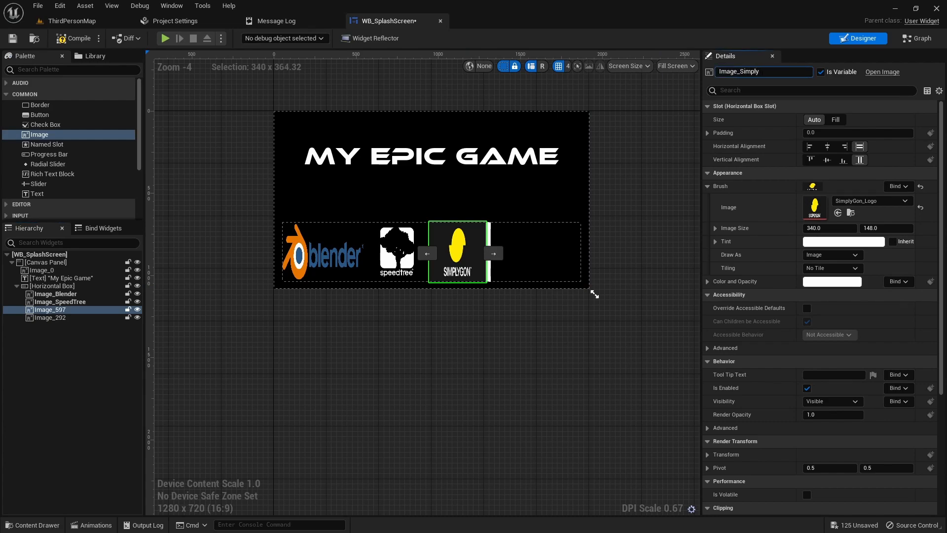
text(SimplyGon)
key(Return)
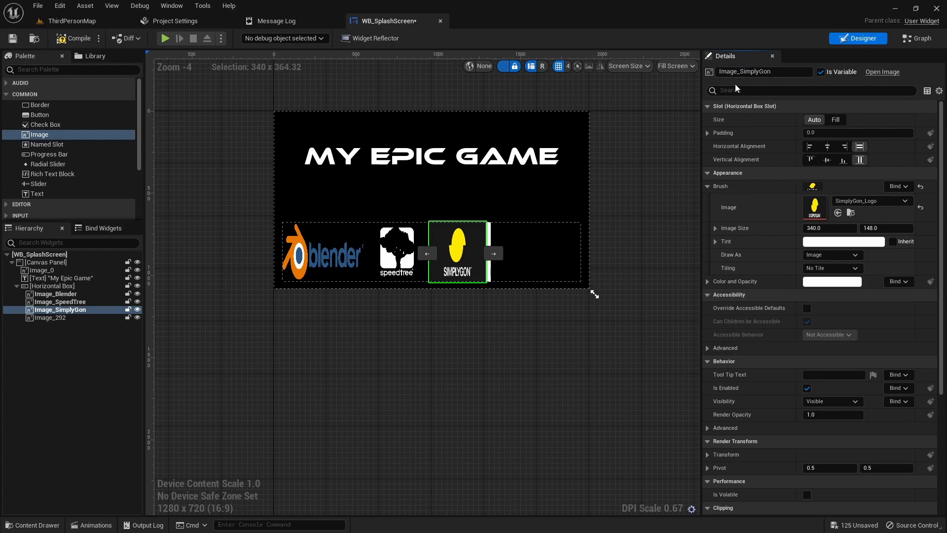
Assign the Unreal_Engine_Logo texture to the fourth image in the Horizontal Box and set its image width to 300.
click(58, 317)
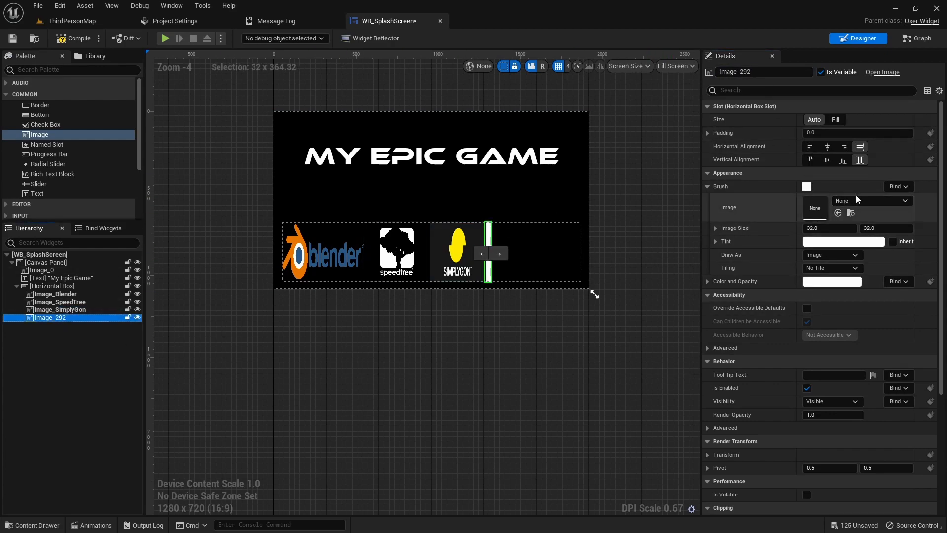
click(859, 200)
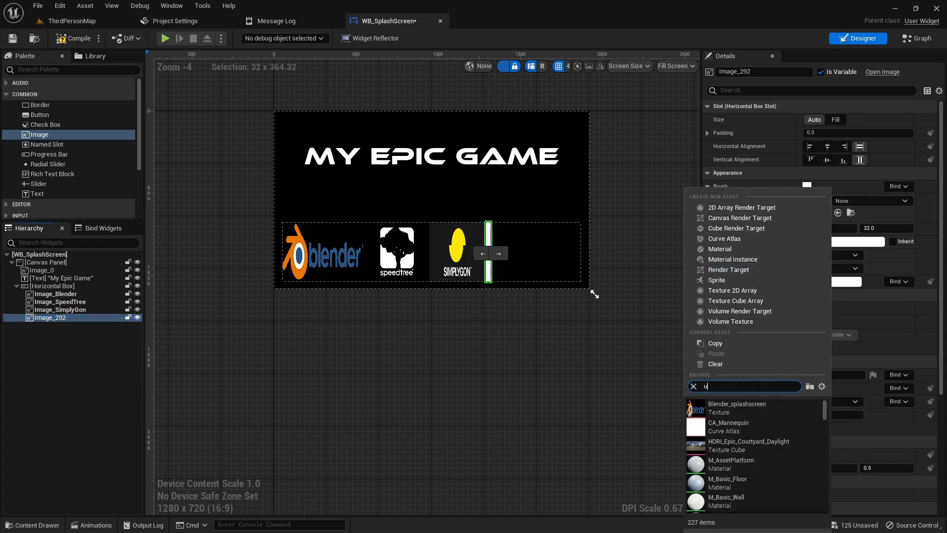
click(730, 407)
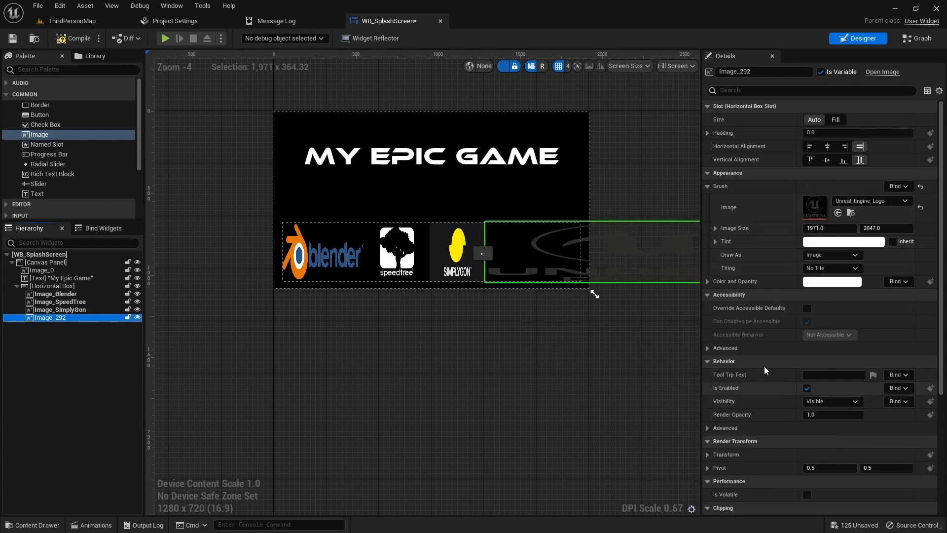
click(838, 230)
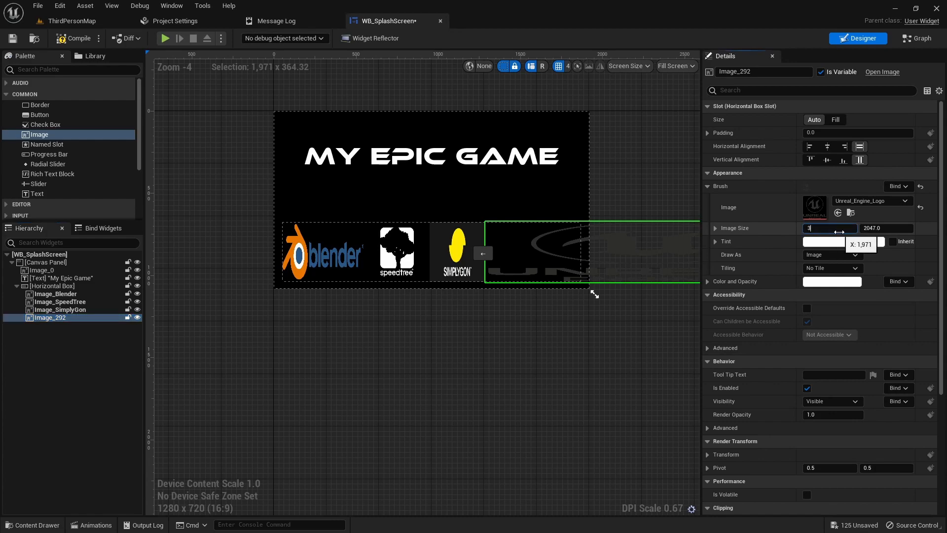
text(300)
key(Return)
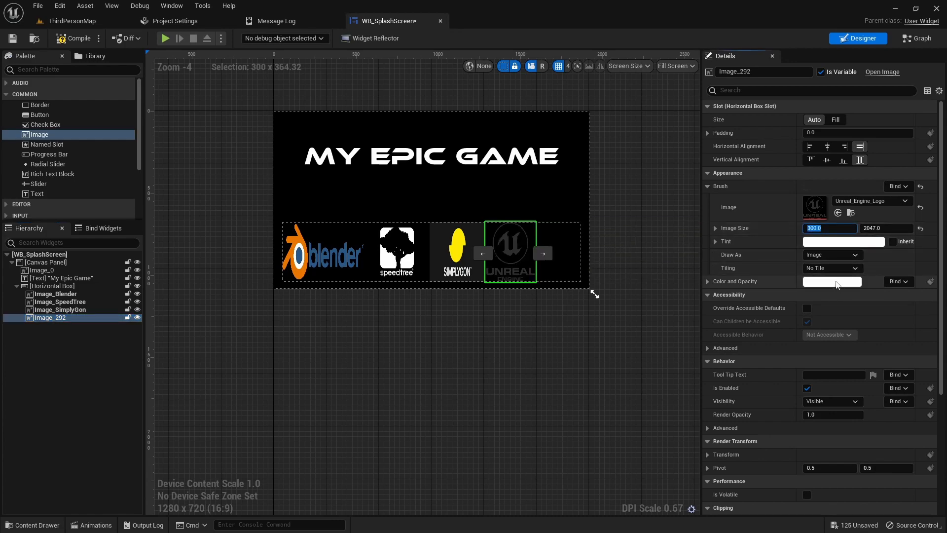
Rename the Unreal Engine logo widget as Image_Unreal.
click(772, 69)
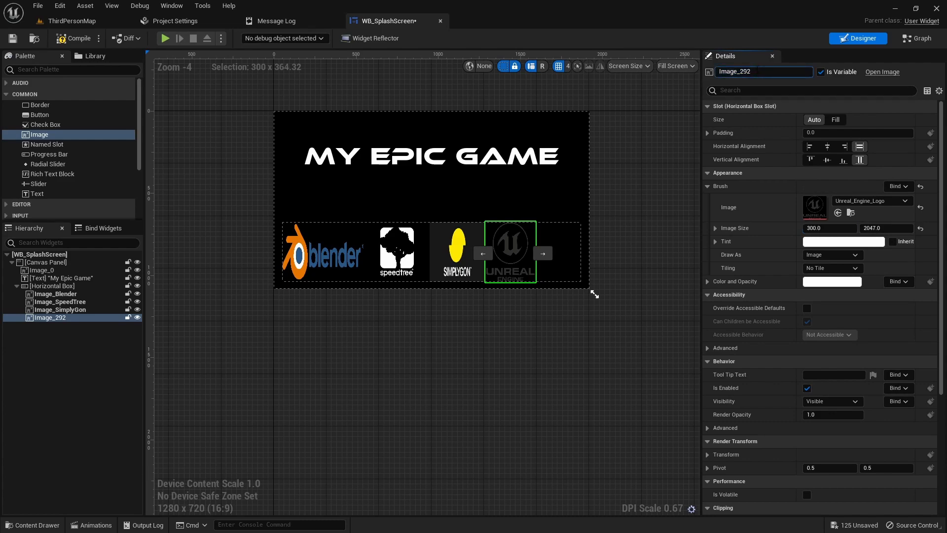
text(Image_Unreal)
key(Return)
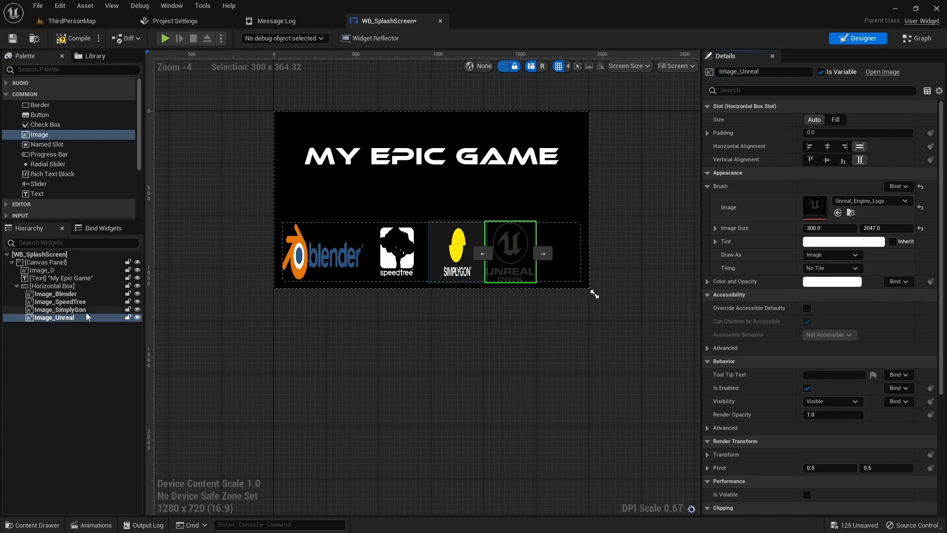
Add three Spacer widgets to the Horizontal Box and order them so one sits between each pair of neighbouring logos.
click(39, 69)
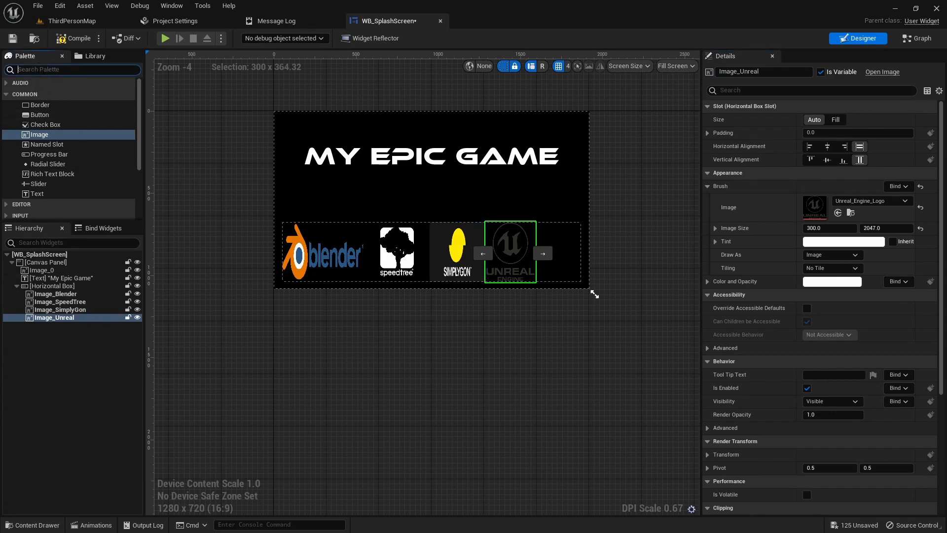
text(spacer)
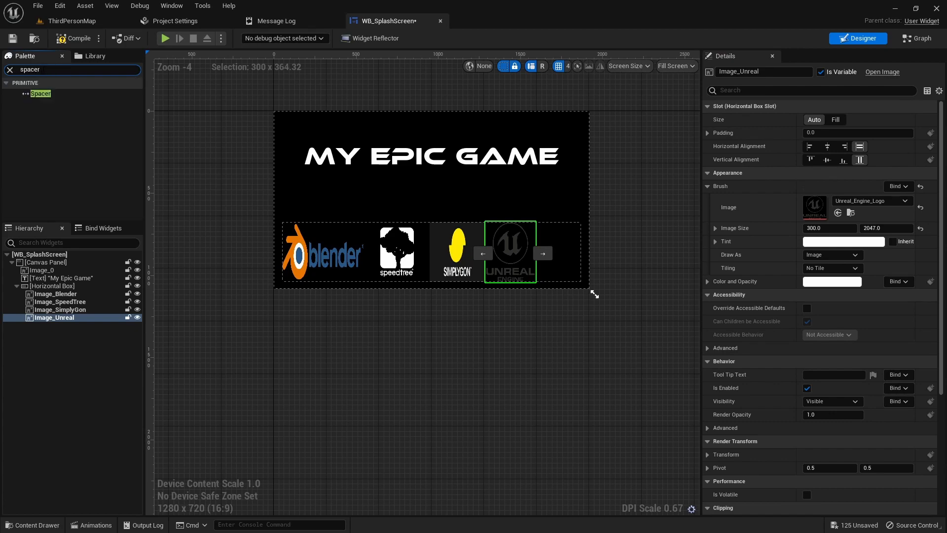
drag(41, 93, 48, 289)
drag(39, 94, 51, 283)
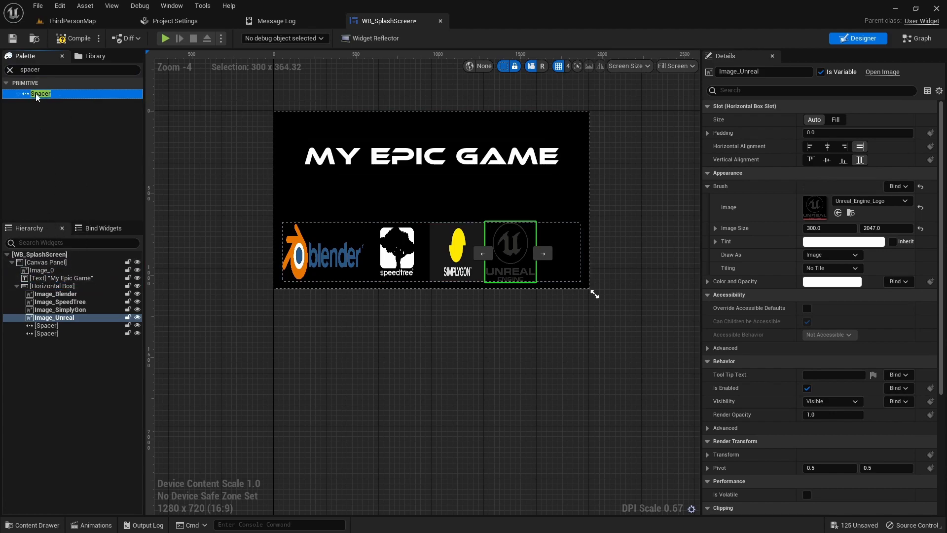
drag(46, 239, 52, 299)
mouse_move(49, 333)
mouse_down()
mouse_move(54, 316)
mouse_move(55, 337)
mouse_up()
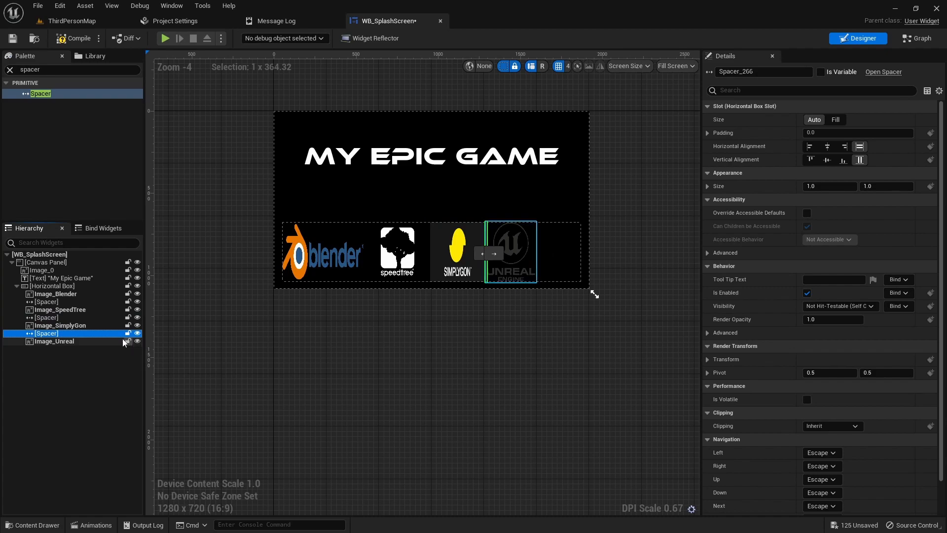
Set the padding to 50 for the spacer before the Unreal logo and the spacer before the SimplyGon logo.
click(835, 134)
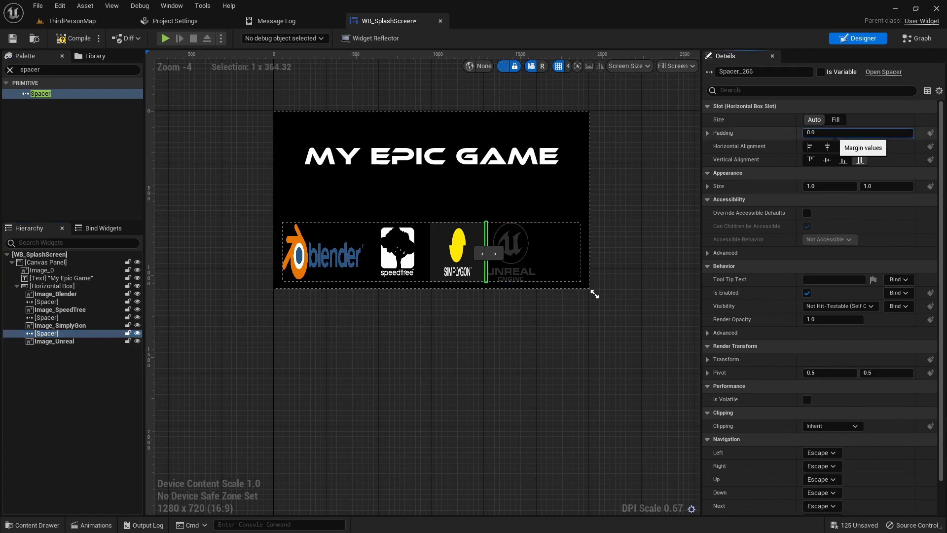
drag(835, 136, 791, 140)
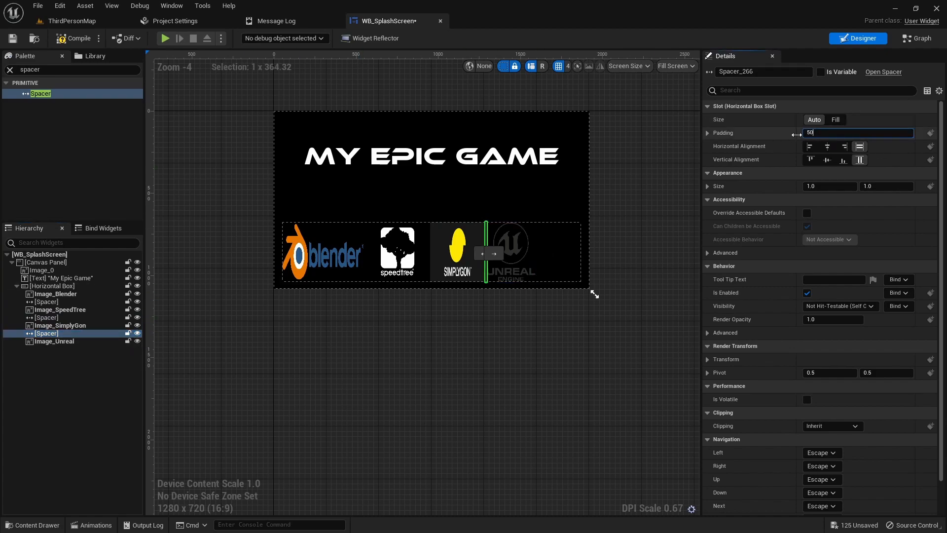
key(Return)
click(46, 317)
click(829, 132)
text(50)
key(Return)
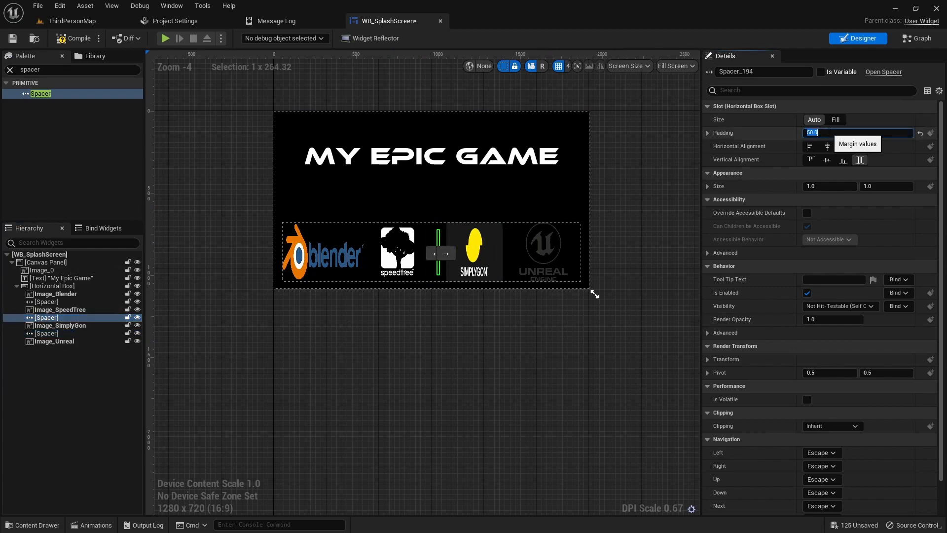
Set the padding of the spacer between the Blender and SpeedTree logos to 25.
click(97, 301)
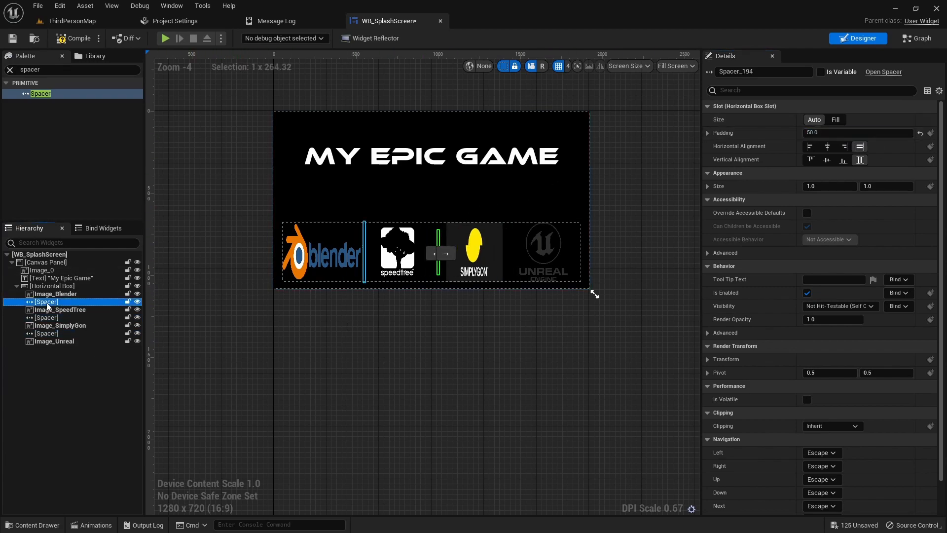
click(807, 131)
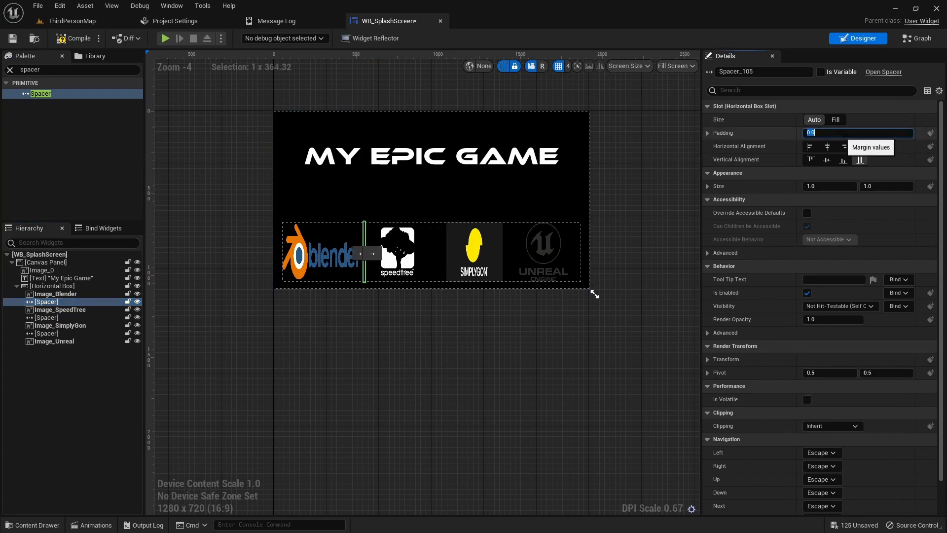
text(25)
key(Return)
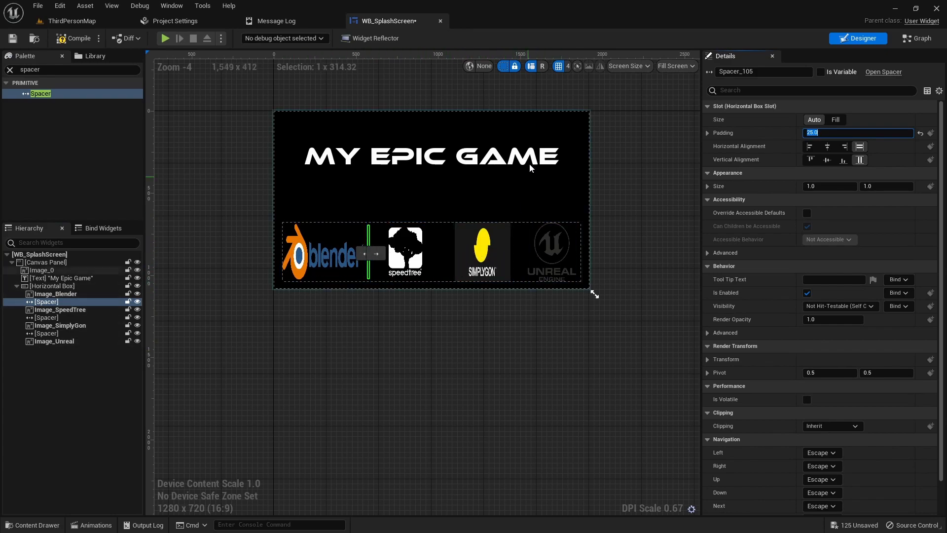
scroll(475, 263, up, 2)
right_drag(501, 311, 520, 348)
scroll(521, 353, down, 1)
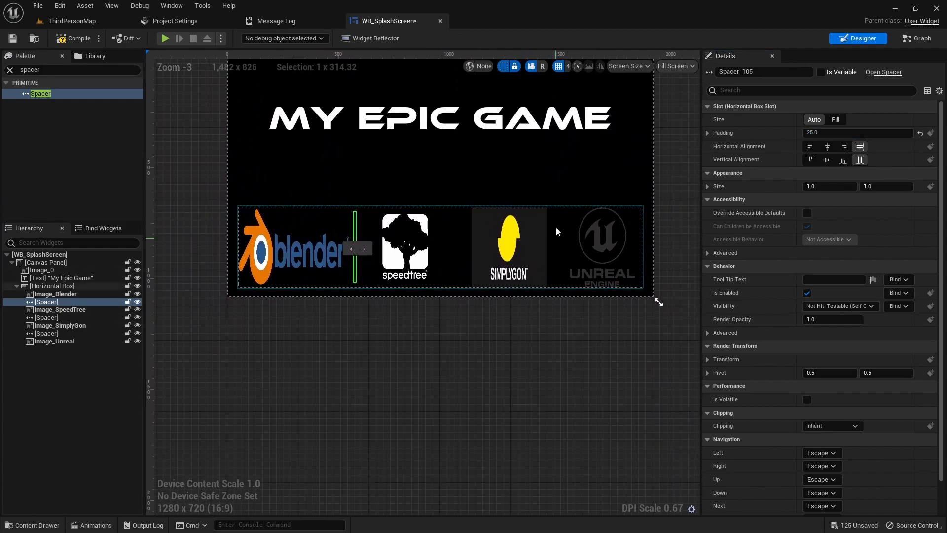
Dock the Animations panel in the layout and create a widget animation named anim_splash.
click(89, 524)
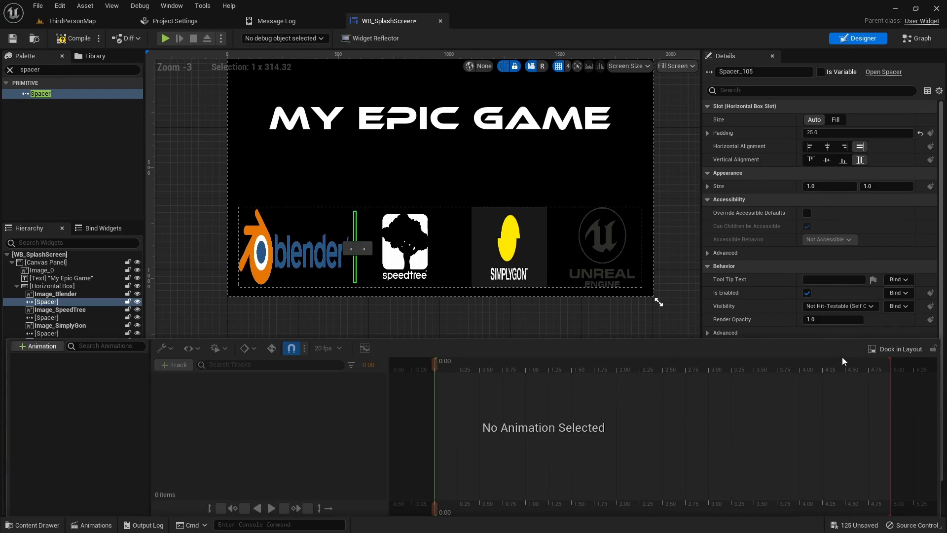
click(889, 350)
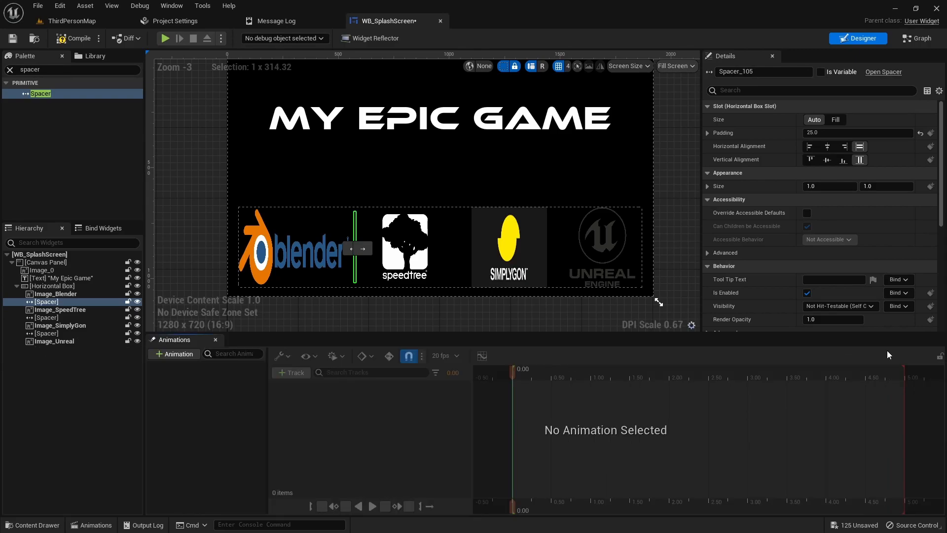
click(177, 354)
text(anim)
text(splash)
key(Return)
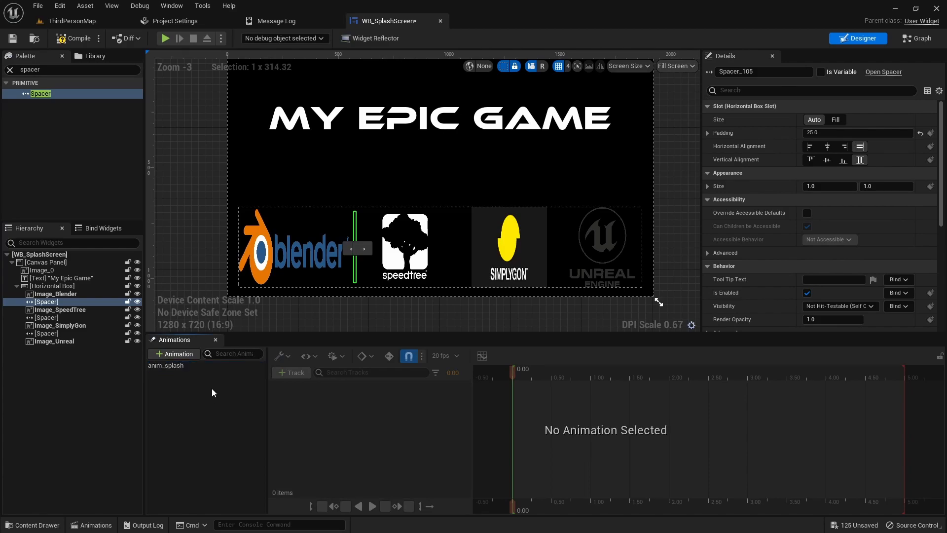
Add tracks for Image_Blender, Image_SimplyGon, Image_SpeedTree and Image_Unreal to the anim_splash animation.
click(170, 366)
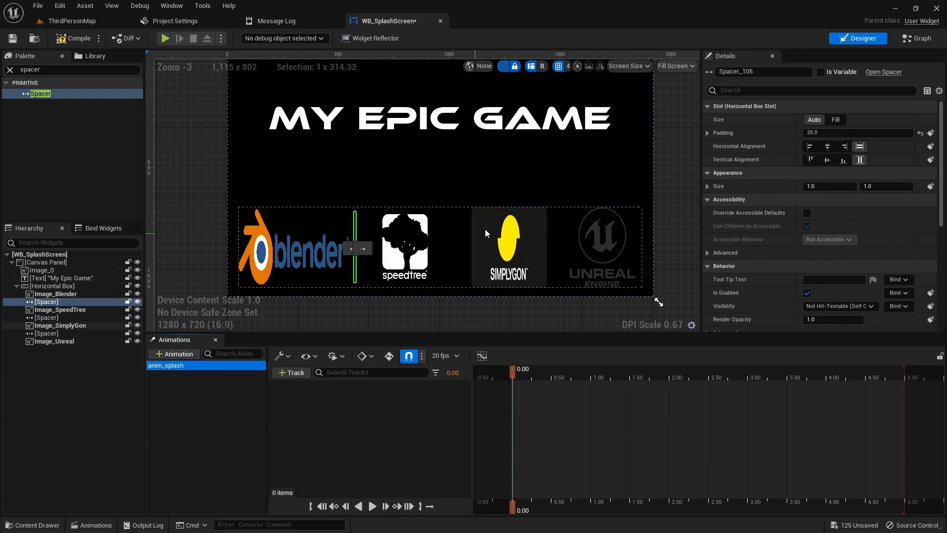
click(290, 372)
mouse_move(344, 409)
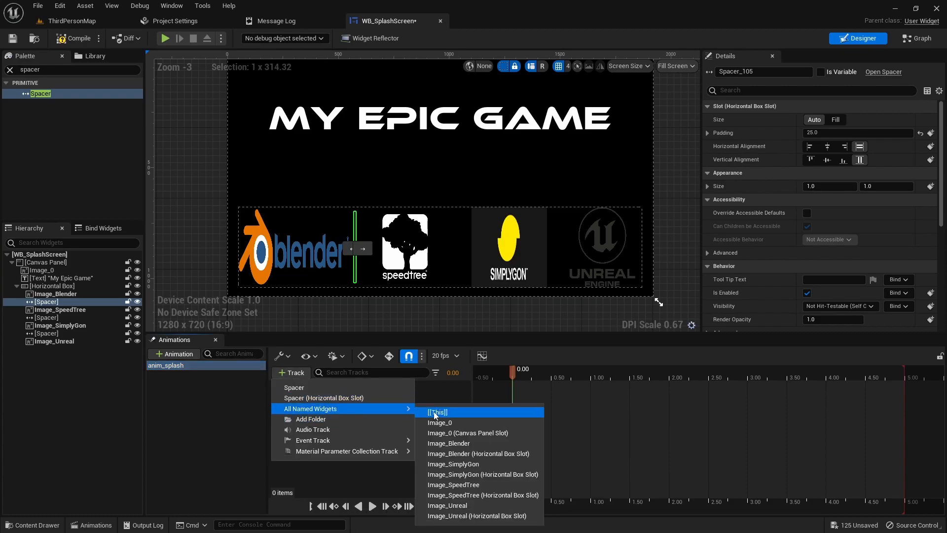
click(463, 446)
click(290, 372)
mouse_move(343, 409)
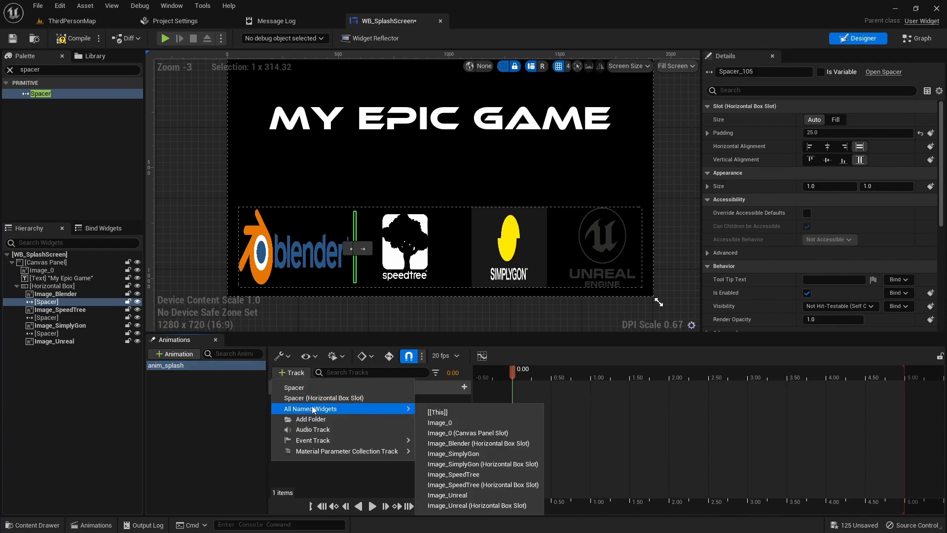
click(461, 454)
click(293, 373)
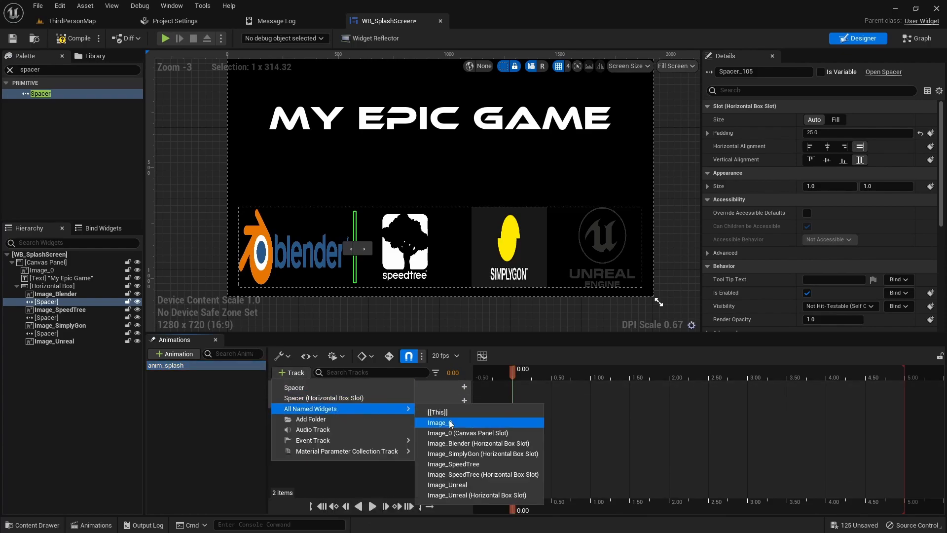
click(455, 463)
click(302, 375)
mouse_move(377, 410)
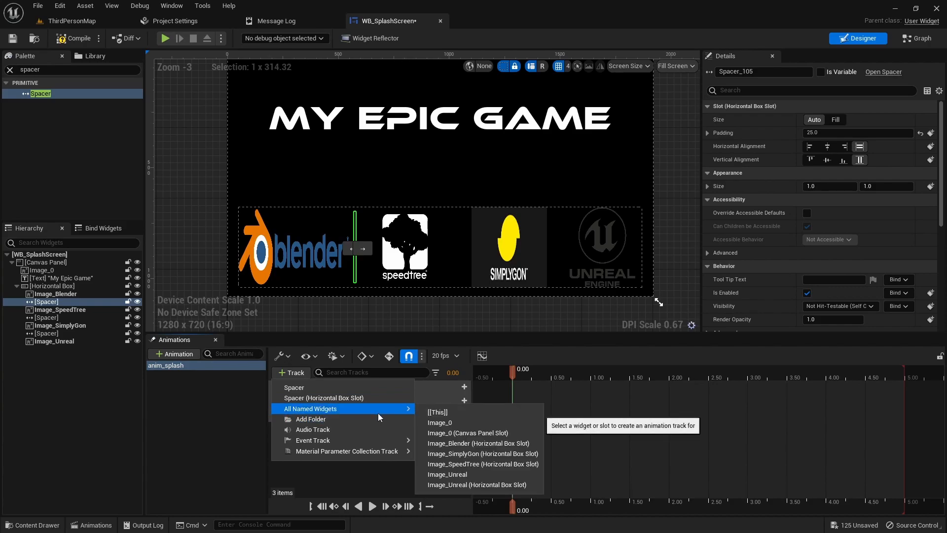
click(449, 474)
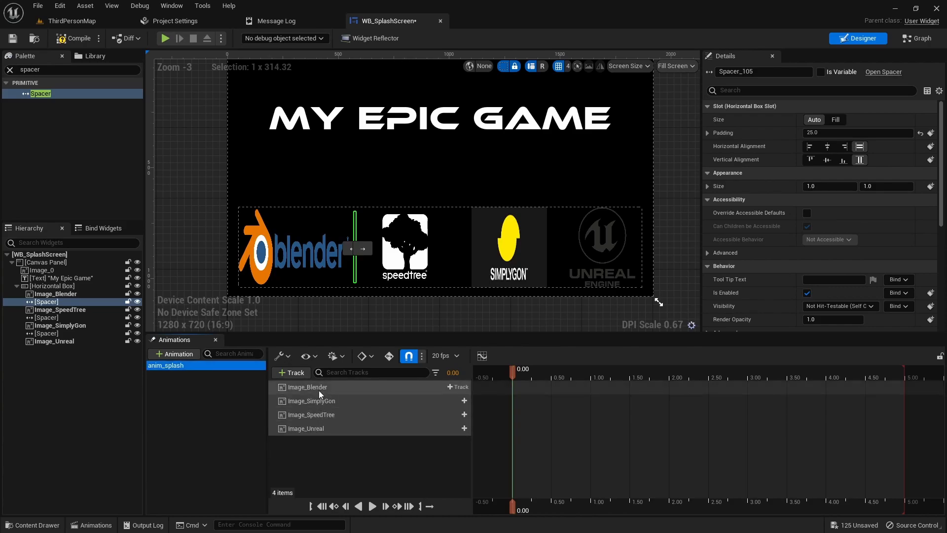
Add a Render Opacity property track to each of the four logo images in anim_splash.
click(450, 387)
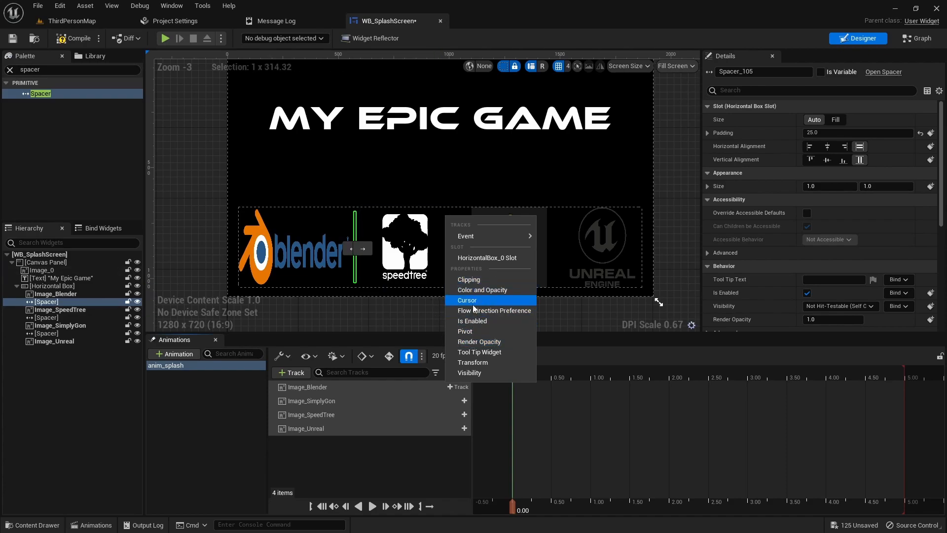
click(478, 341)
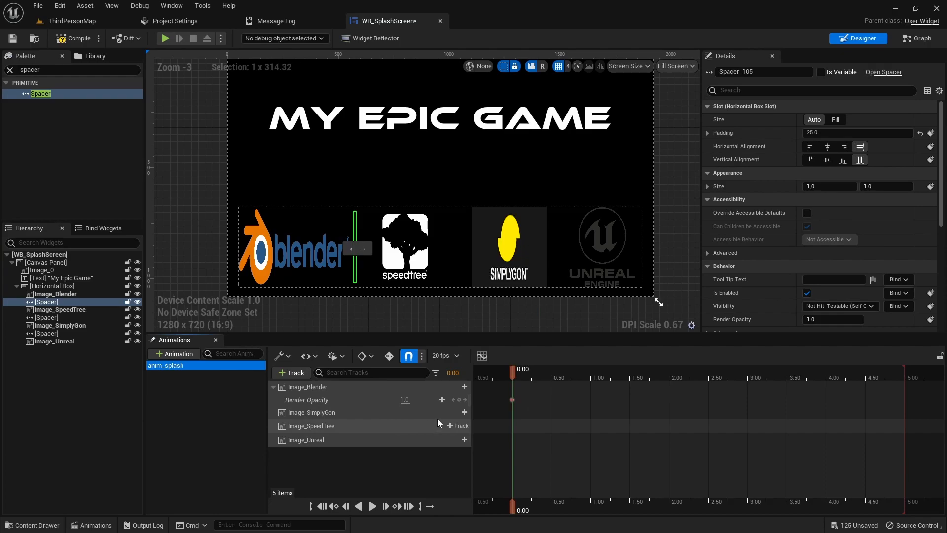
click(459, 412)
click(476, 368)
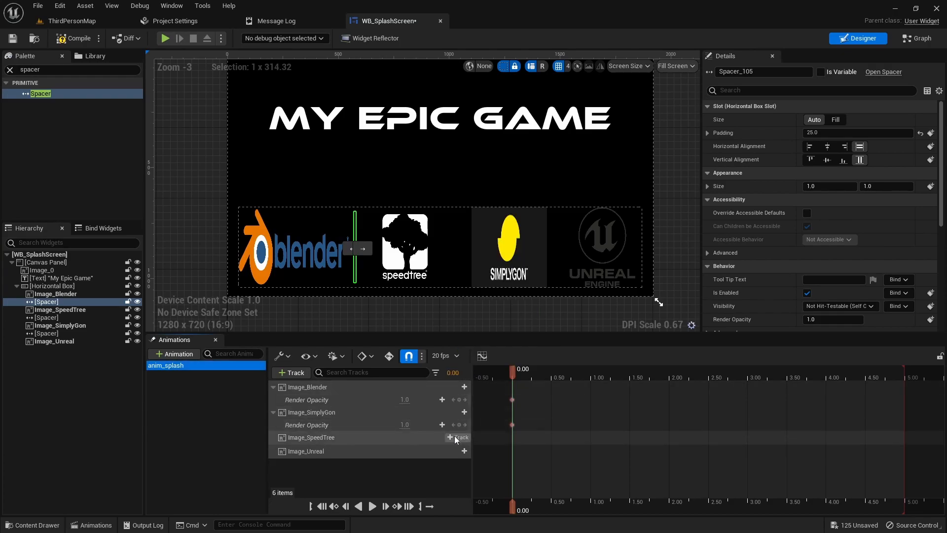
click(456, 437)
click(486, 381)
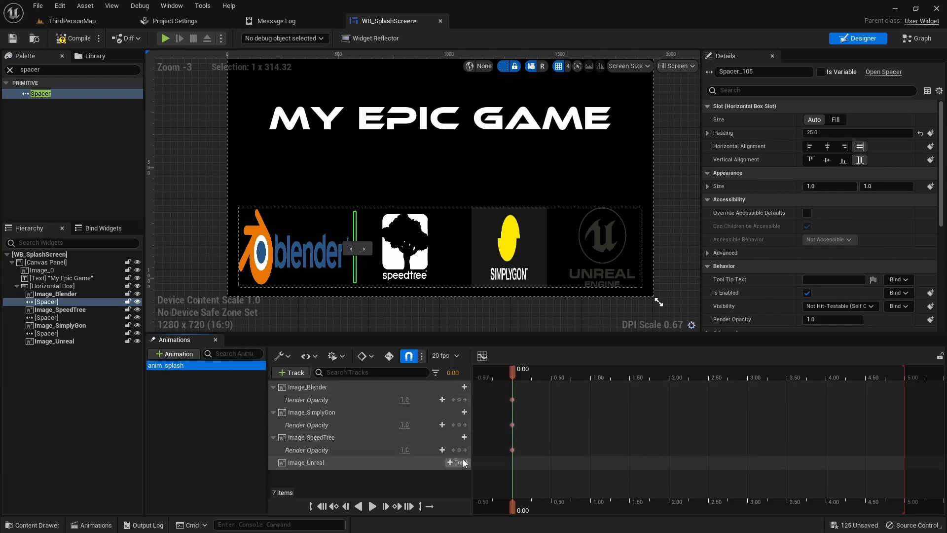
click(458, 462)
click(474, 417)
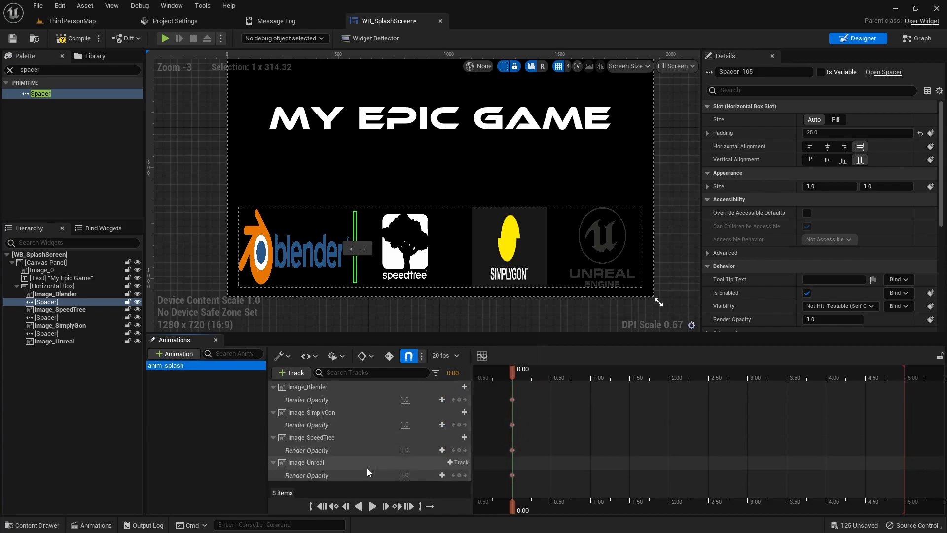
Set the Render Opacity of all four logo images to 0 at time 0.00.
click(405, 399)
text(0)
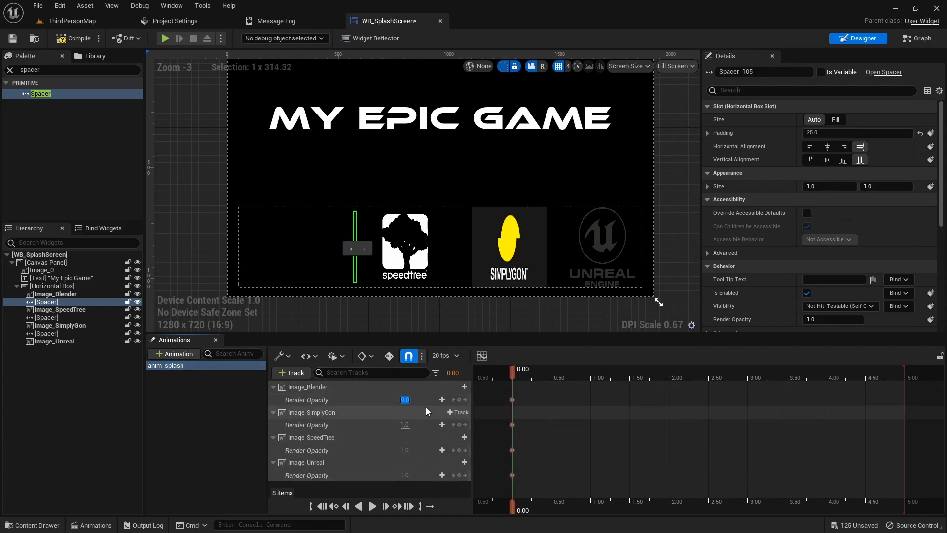
click(404, 424)
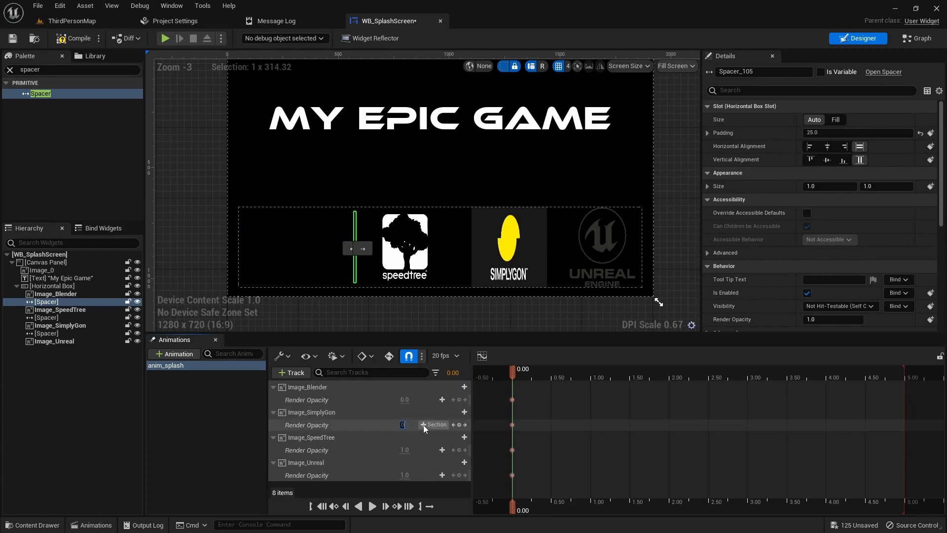
text(0)
click(406, 450)
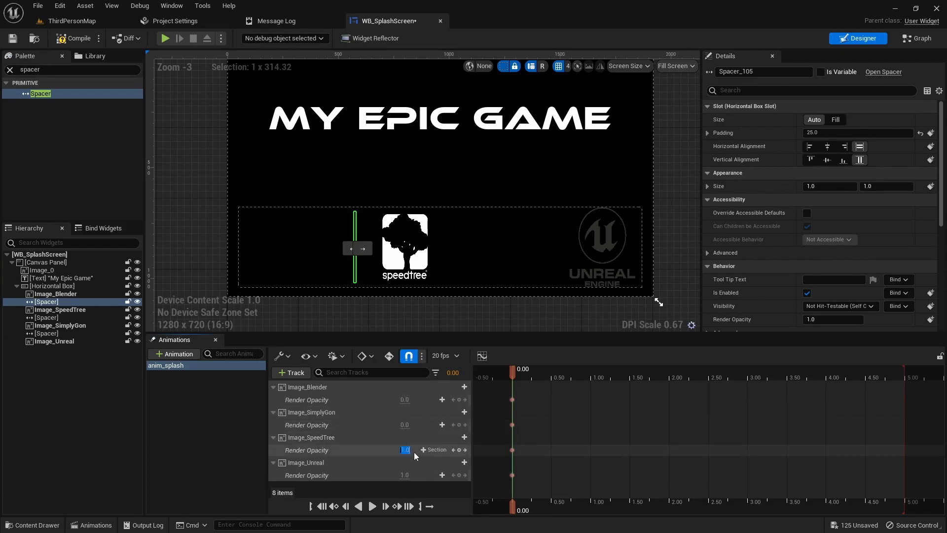
text(0)
key(Return)
click(405, 475)
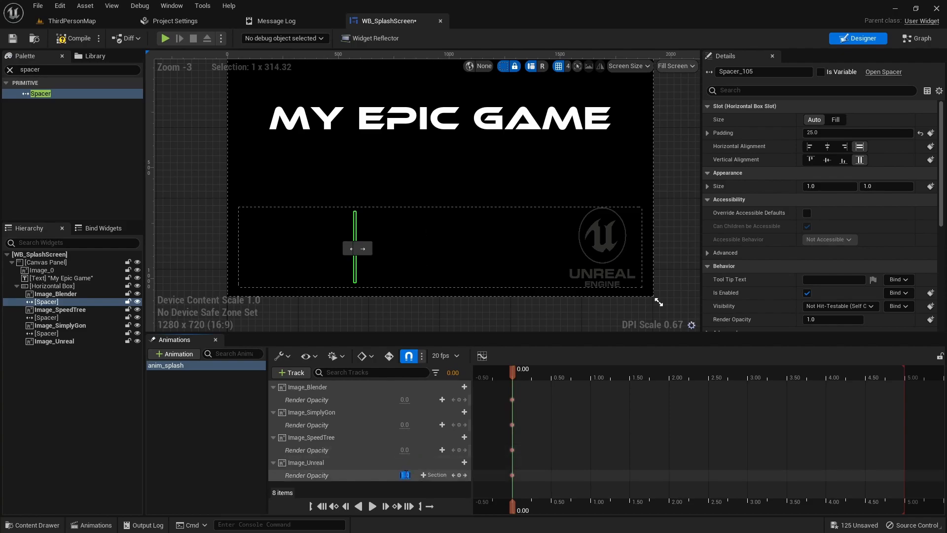
text(0)
key(Return)
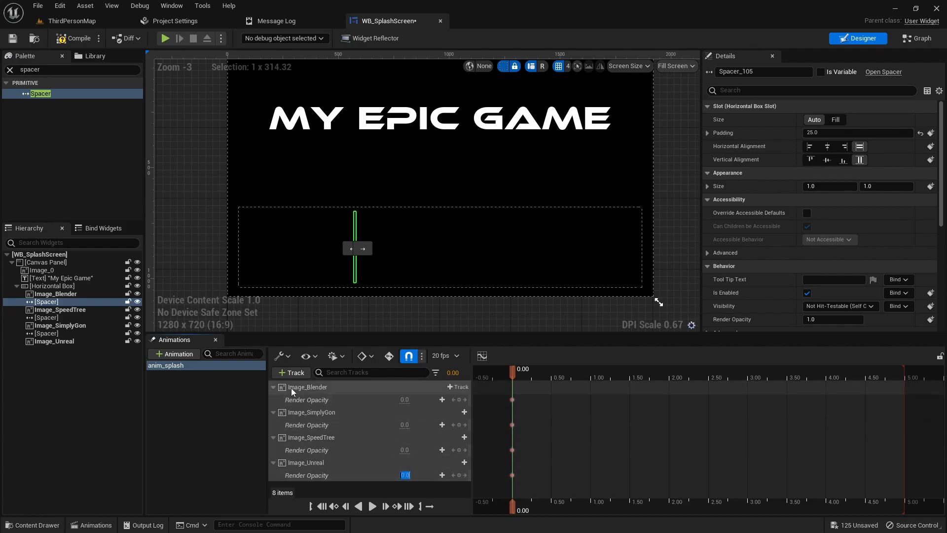
Add Render Opacity keys for all four logo images at 0.25 seconds, keeping their values at 0.
drag(512, 370, 532, 372)
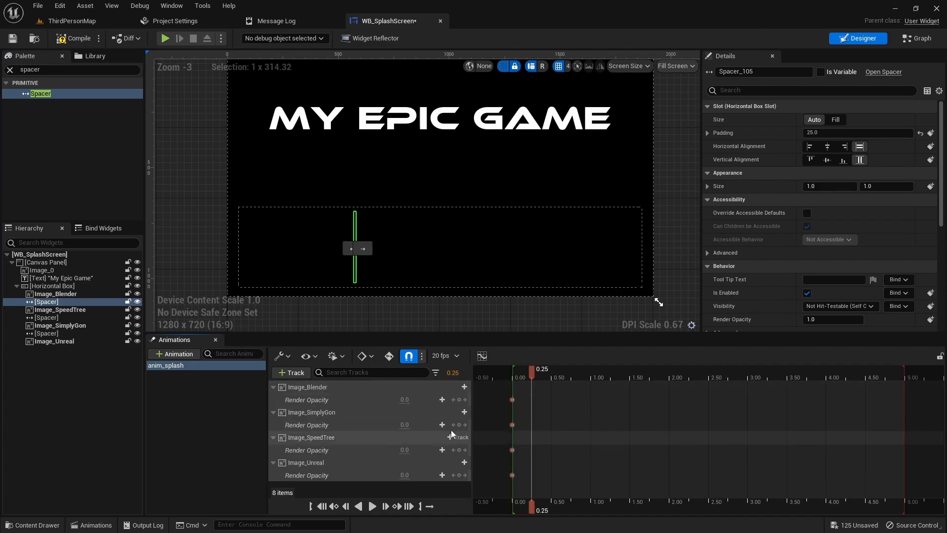
click(459, 400)
click(459, 425)
click(458, 450)
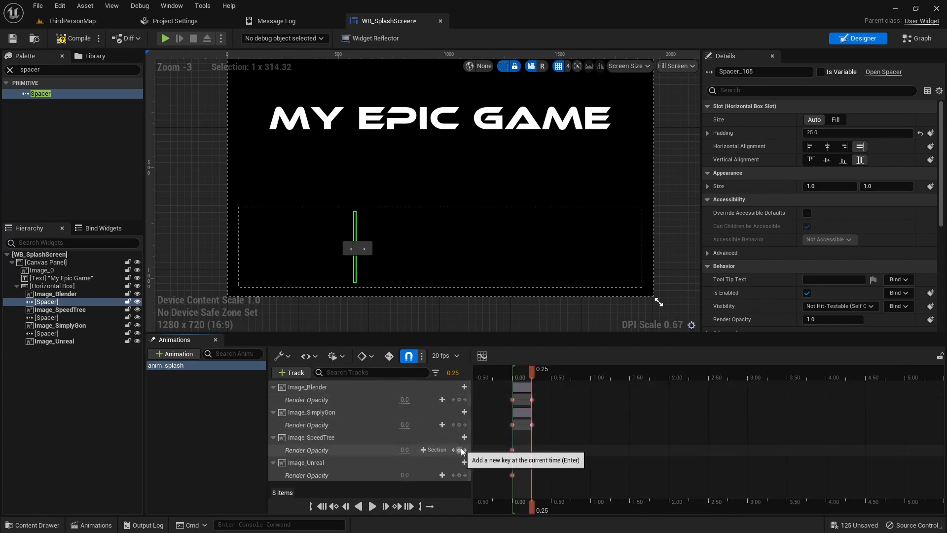
click(458, 475)
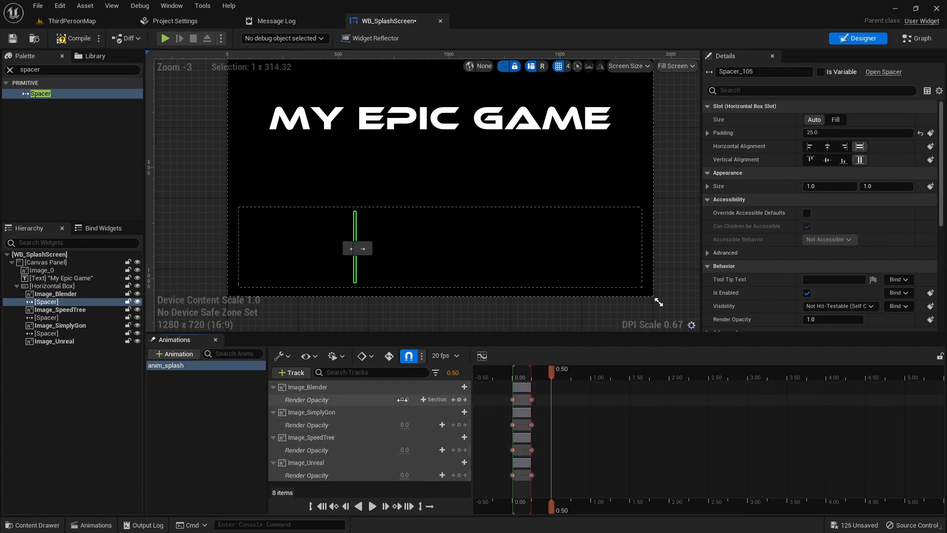
At 0.50 seconds, key Image_Blender's Render Opacity at 1 and the other three logos at 0.
key(Return)
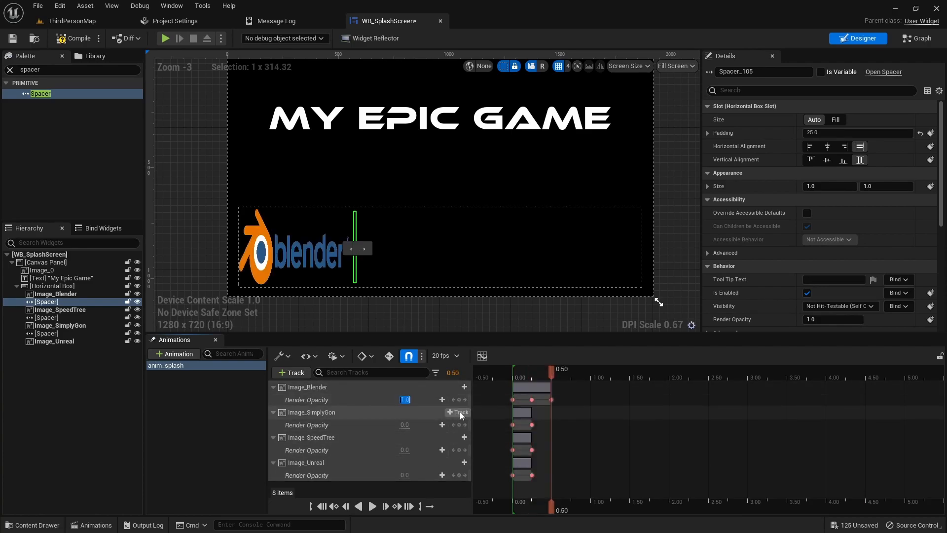
click(459, 425)
click(459, 450)
click(458, 475)
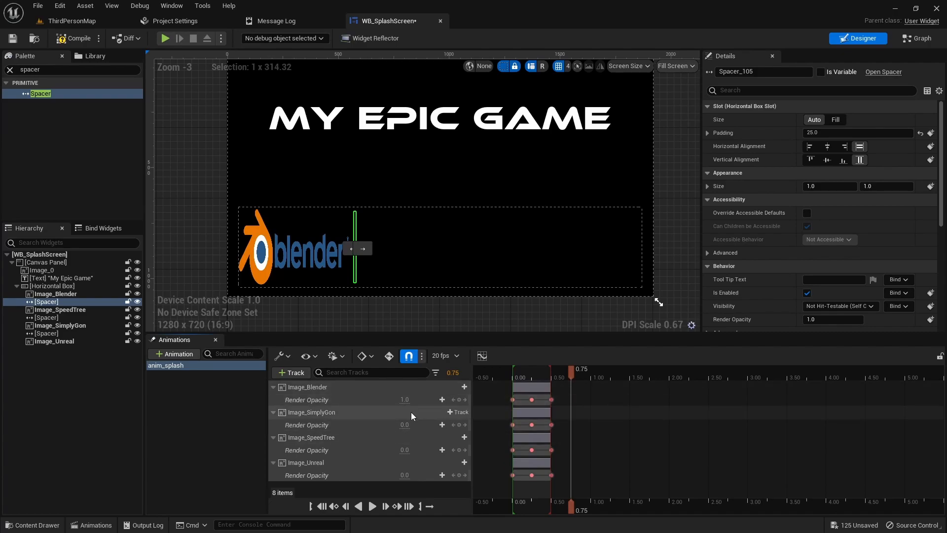
Add Render Opacity keys for all four logo images at 0.75 seconds with their current values.
click(458, 399)
click(459, 425)
click(459, 450)
click(459, 475)
At 1.00 second, set Image_SpeedTree's Render Opacity to 1 and key the other three logos at their current values.
drag(572, 374, 590, 377)
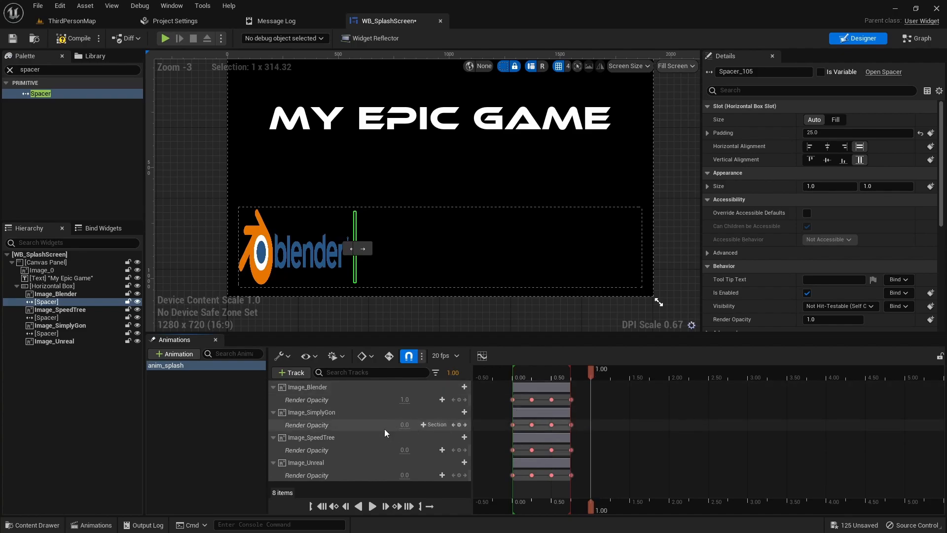
click(403, 449)
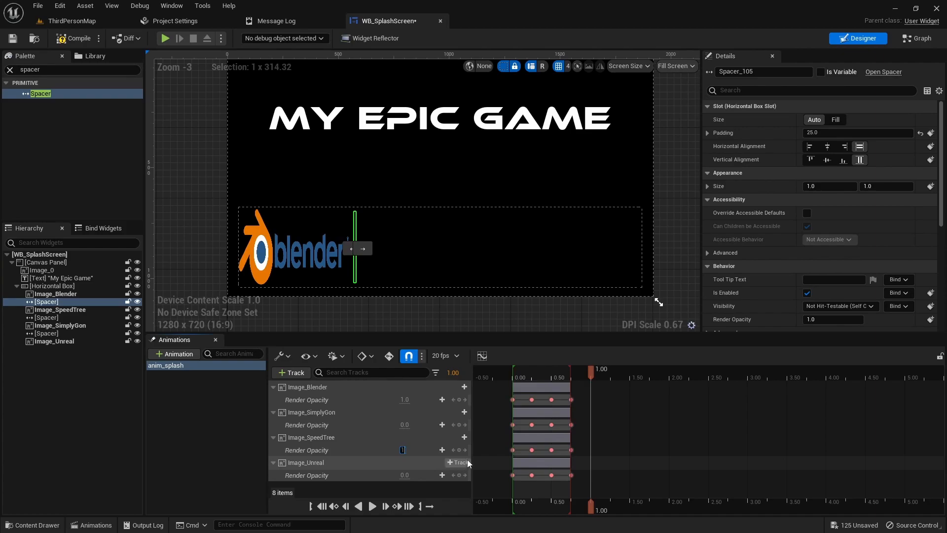
key(Return)
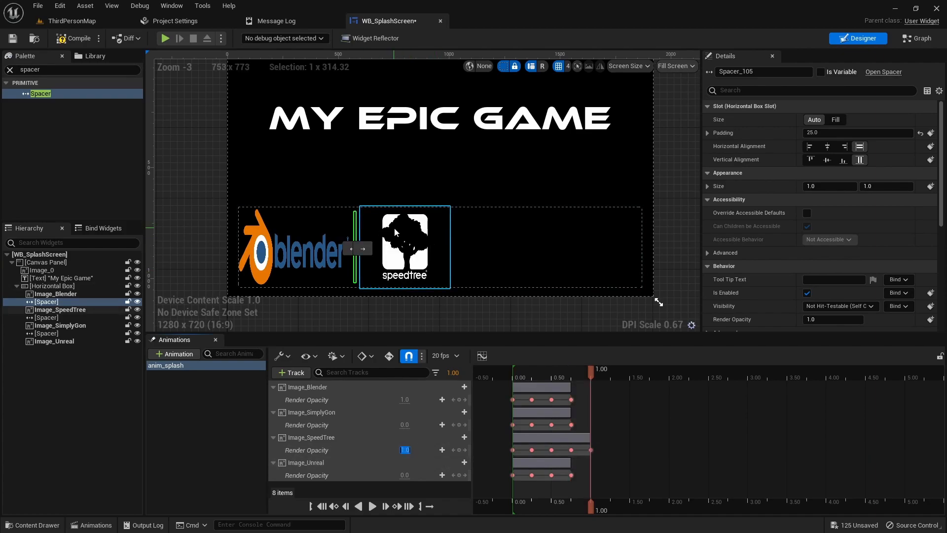
click(458, 425)
click(458, 400)
click(459, 475)
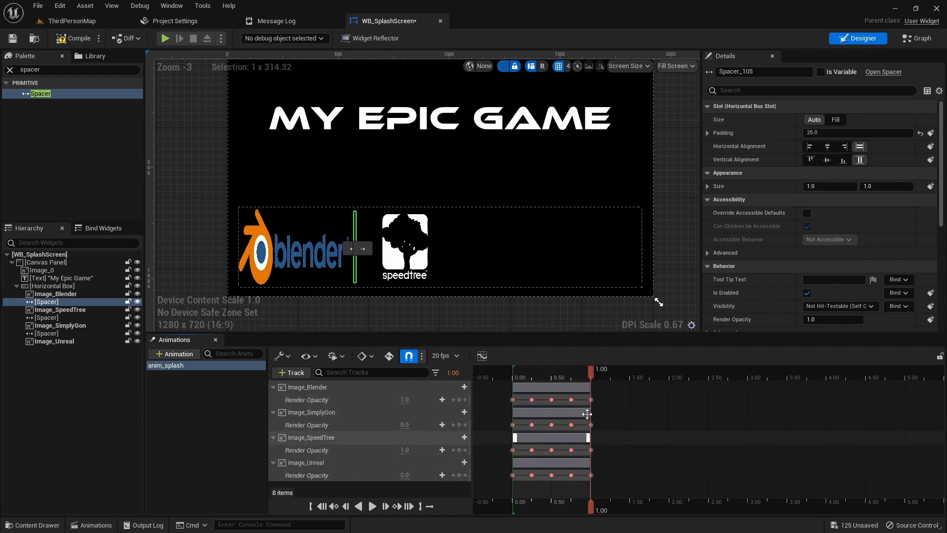
Add Render Opacity keys for all four logo images at 1.25 seconds with their current values.
drag(590, 369, 610, 370)
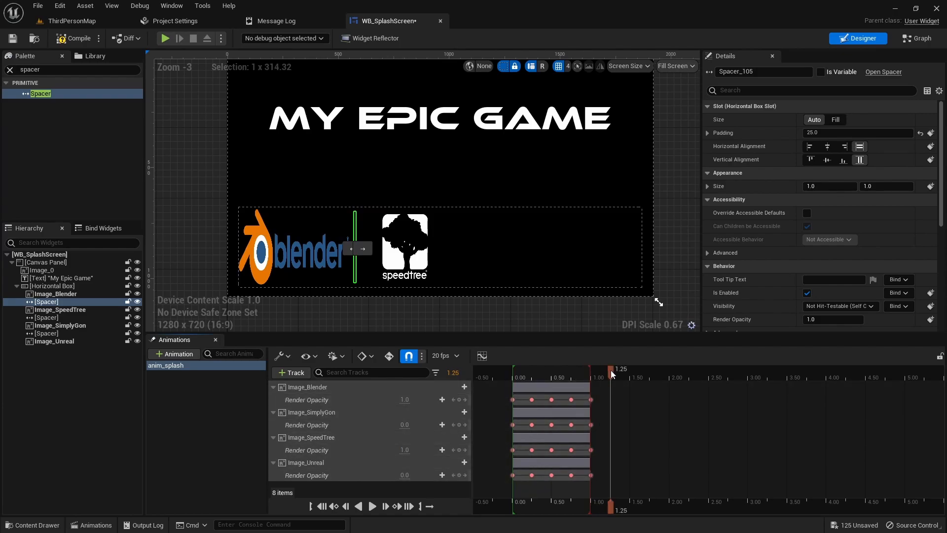
click(460, 400)
click(459, 425)
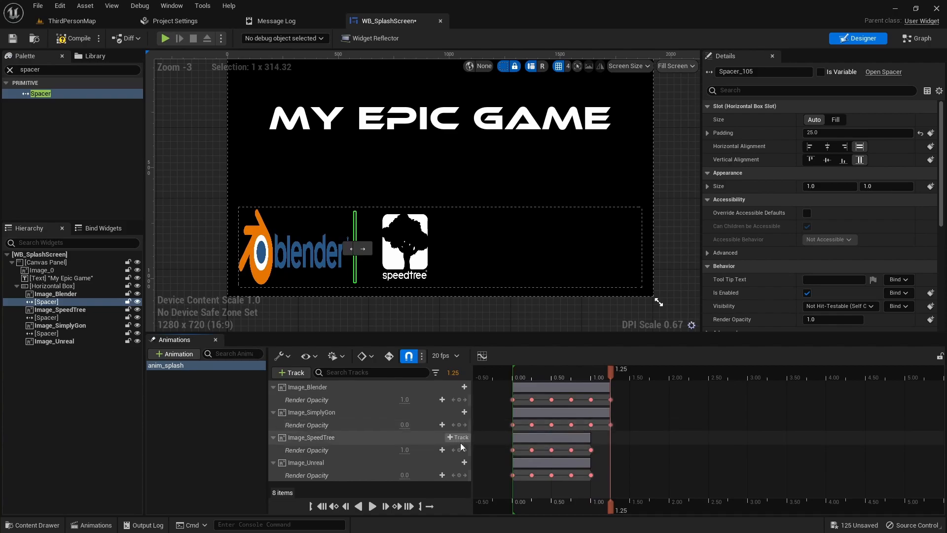
click(460, 450)
click(460, 474)
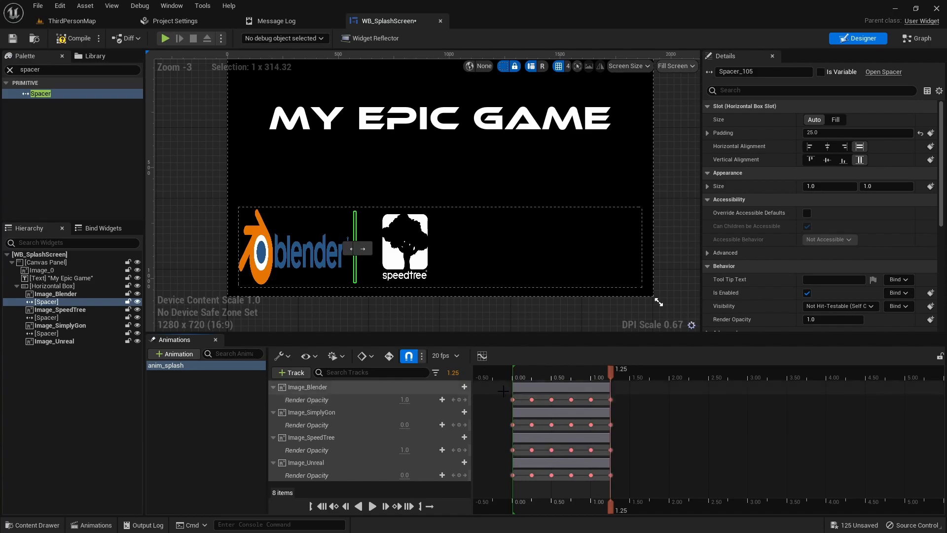
At 1.50 seconds, set Image_SimplyGon's Render Opacity to 1 and key the other three logos at their current values.
drag(611, 371, 629, 370)
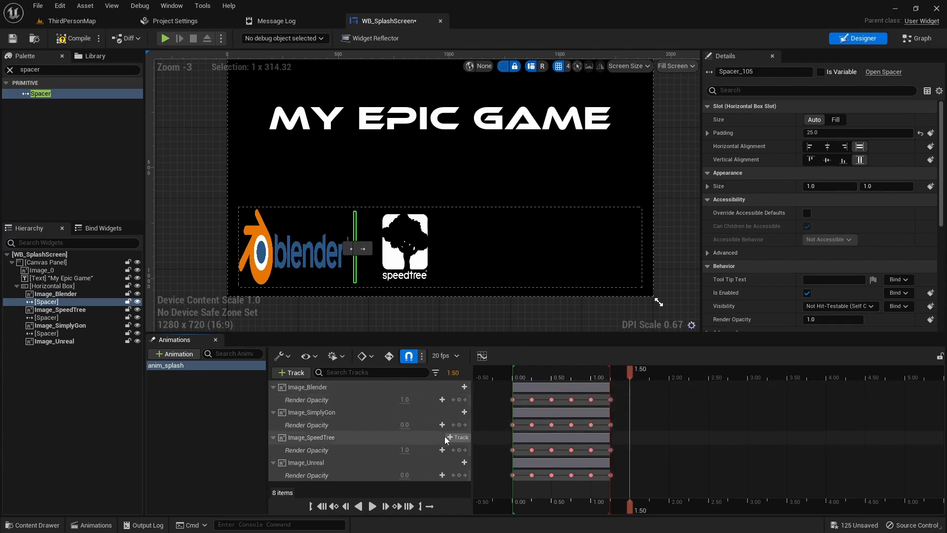
click(405, 424)
key(Return)
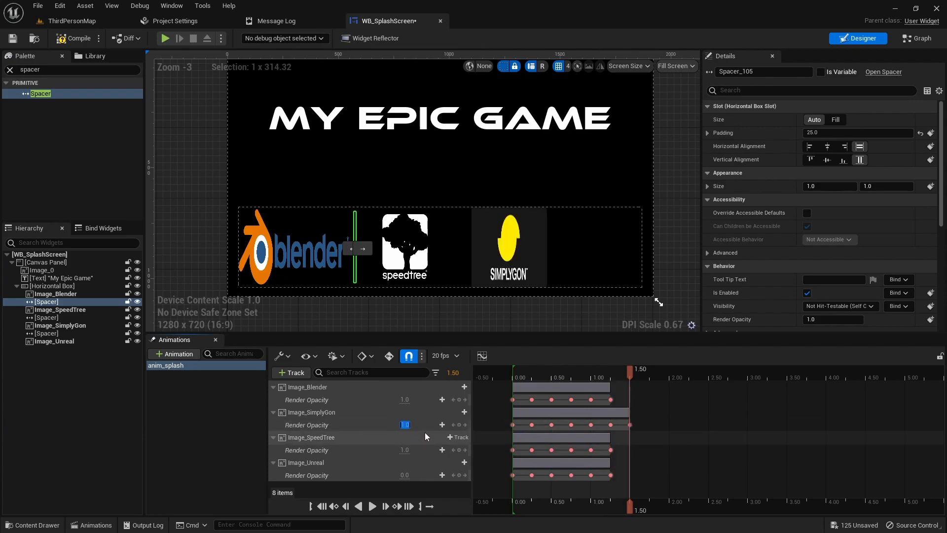
click(459, 399)
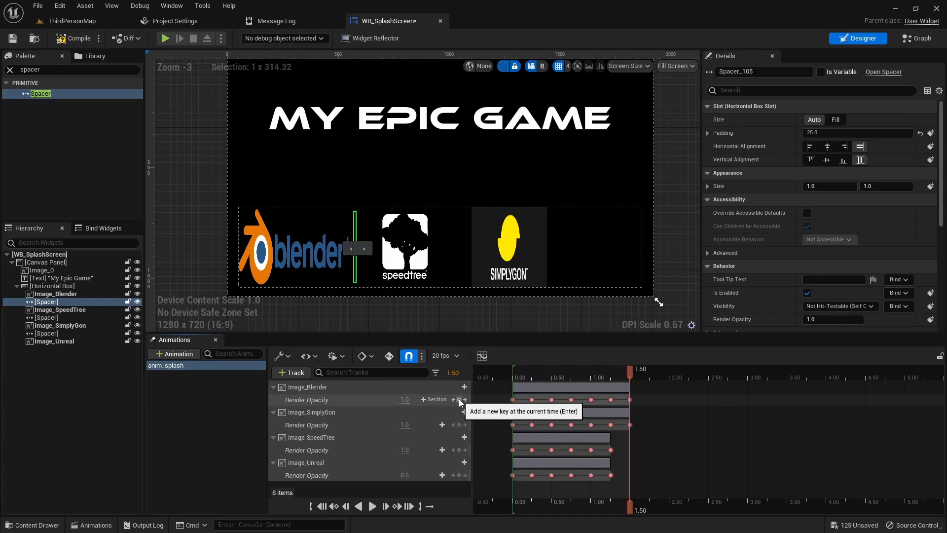
click(459, 450)
click(458, 475)
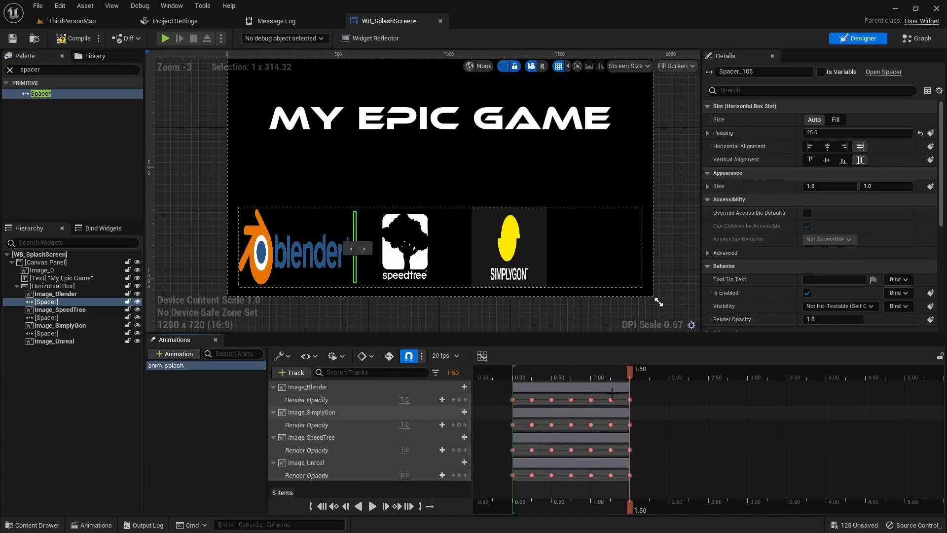
Add Render Opacity keys for all four logo images at 1.75 seconds with their current values.
drag(631, 371, 649, 374)
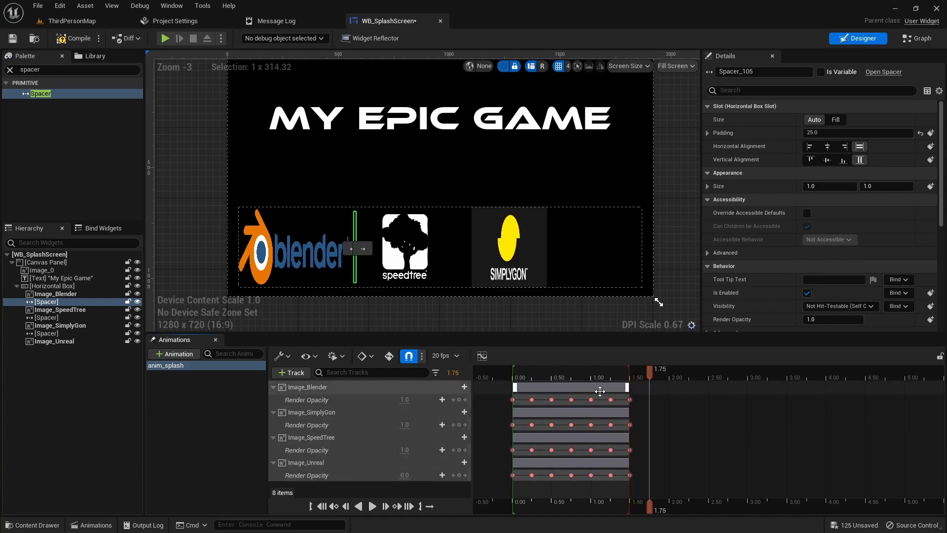
click(459, 399)
click(458, 425)
click(459, 450)
click(459, 475)
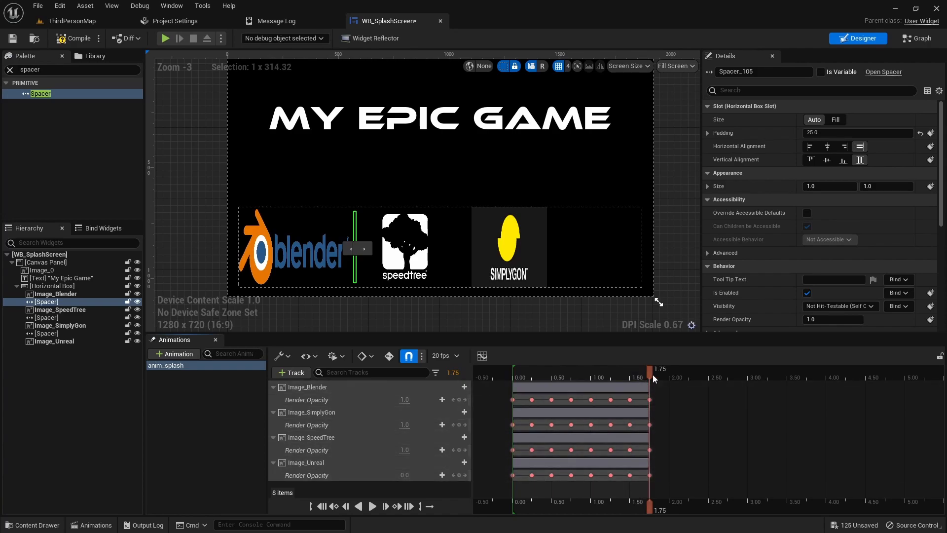
At 2.00 seconds, set Image_Unreal's Render Opacity to 1 and key the other three logos at their current values.
drag(650, 371, 669, 371)
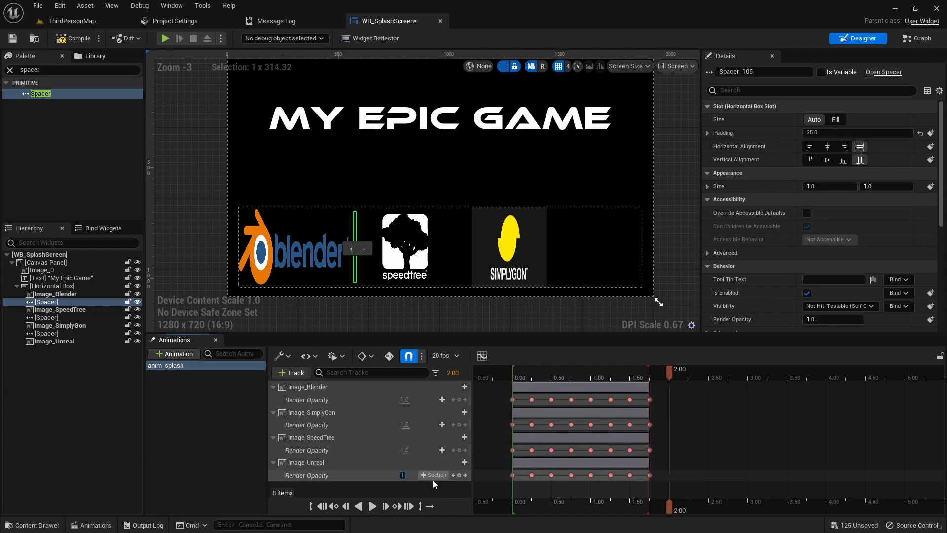
key(Return)
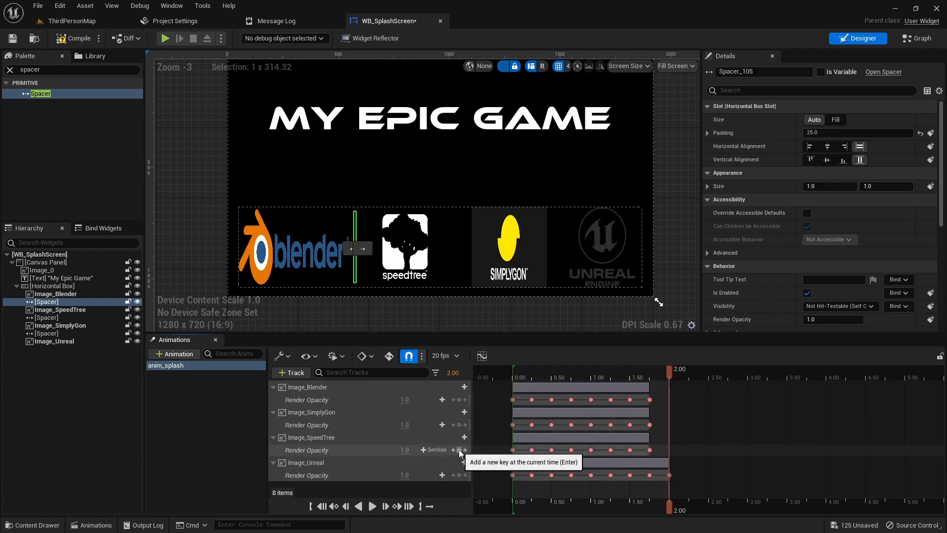
click(458, 450)
click(458, 424)
click(459, 399)
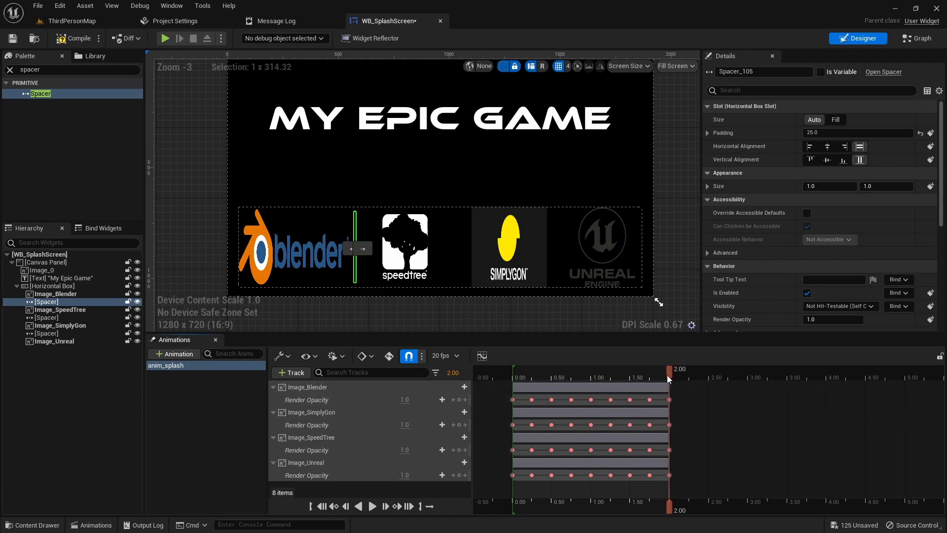
Key the Render Opacity of all four logos at 3.00 seconds with their current values, and compile and save the widget.
drag(736, 374, 750, 374)
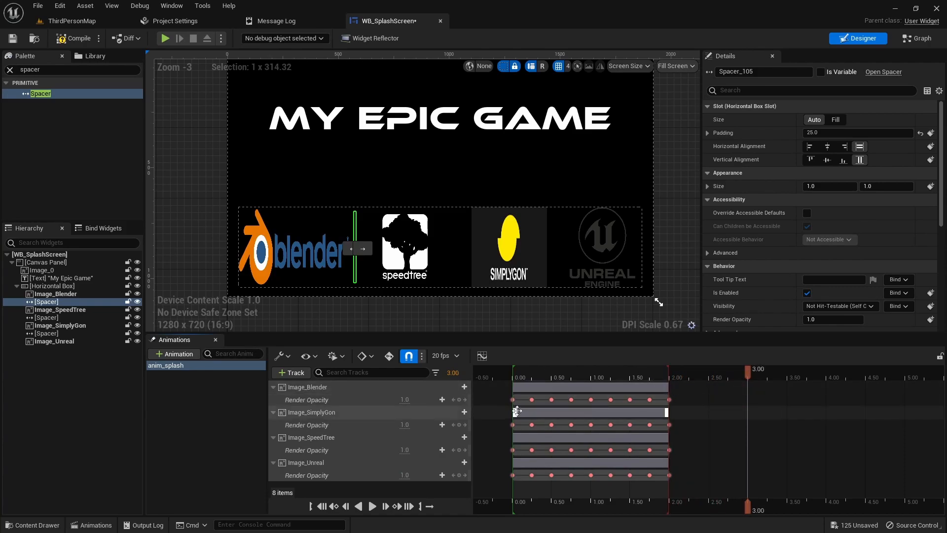
click(459, 399)
click(459, 425)
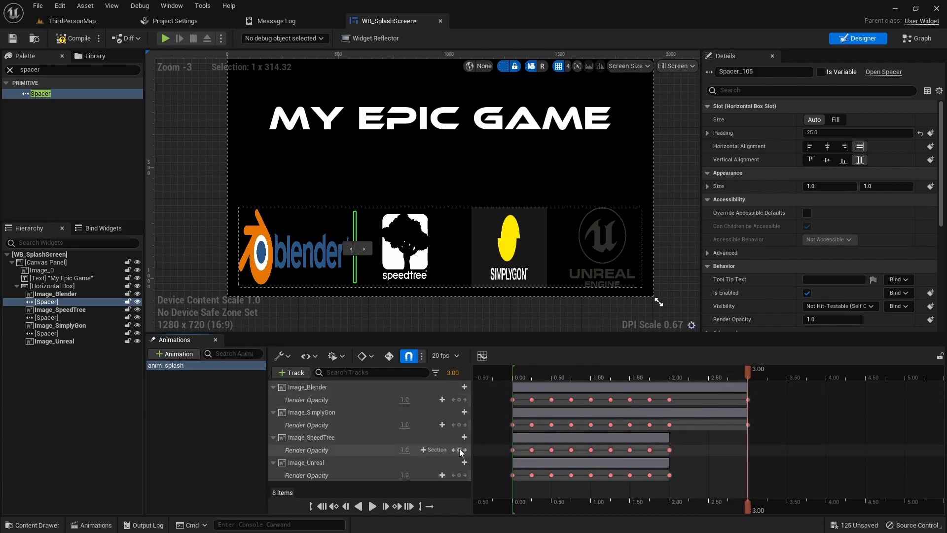
click(459, 450)
click(459, 474)
click(69, 38)
click(13, 38)
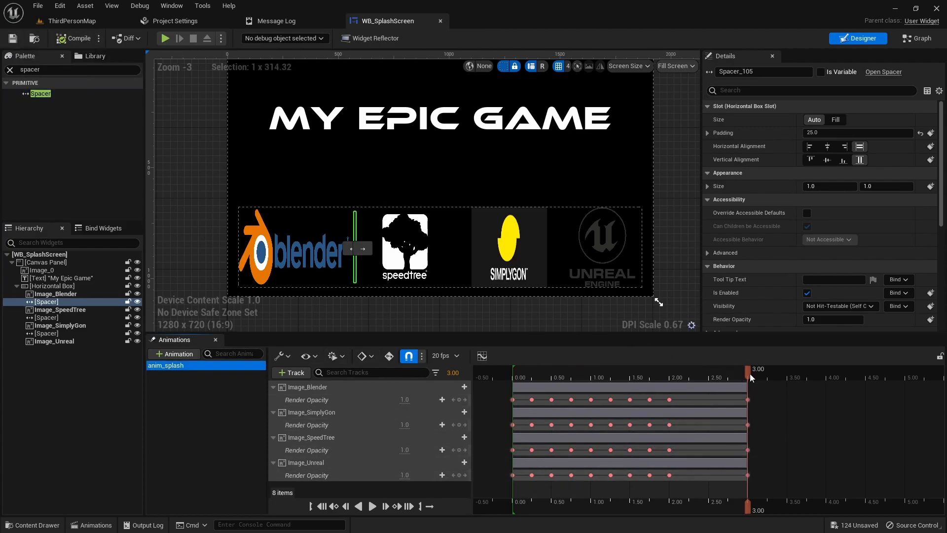
drag(745, 371, 670, 377)
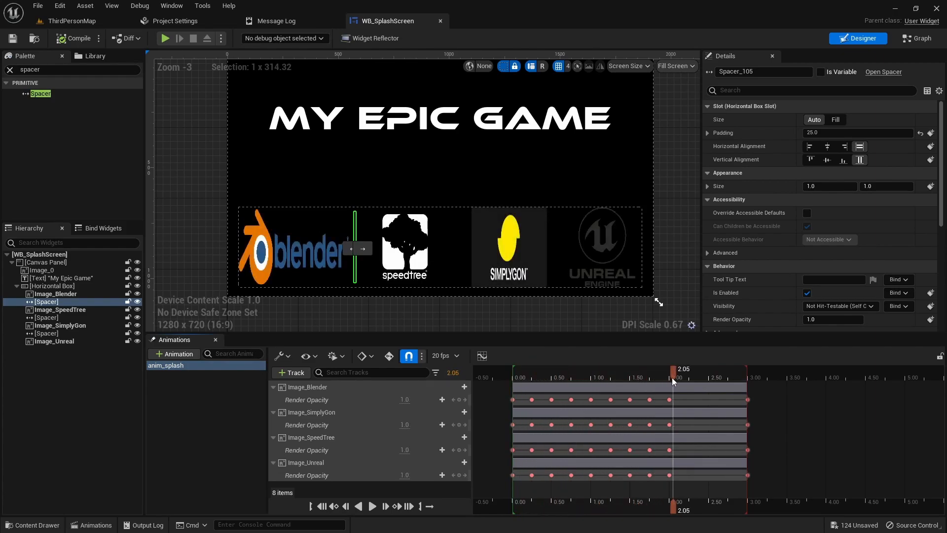
drag(739, 386, 746, 383)
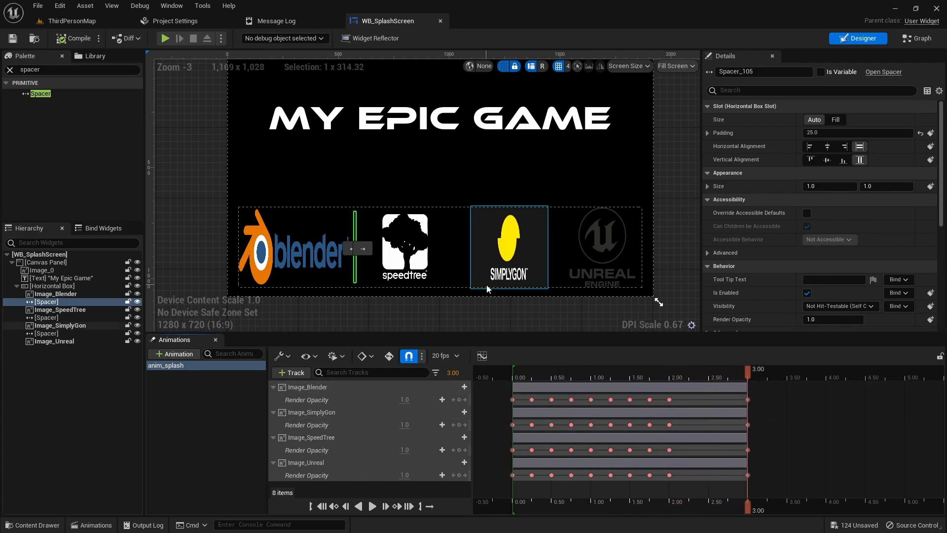
Close the animation timeline and, in the splash widget's event graph, connect a Play Animation node to Event Construct.
click(216, 339)
right_drag(589, 344, 571, 444)
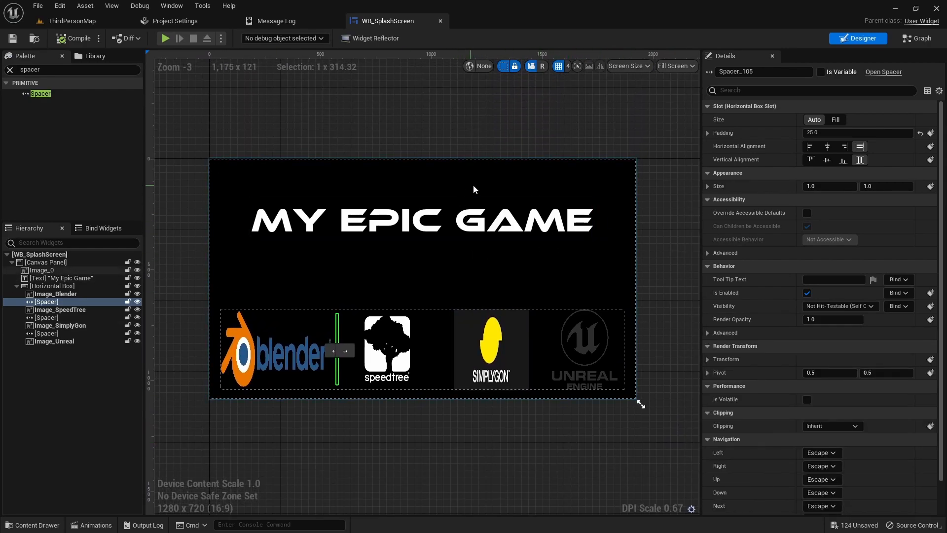
click(916, 38)
right_drag(731, 338, 513, 273)
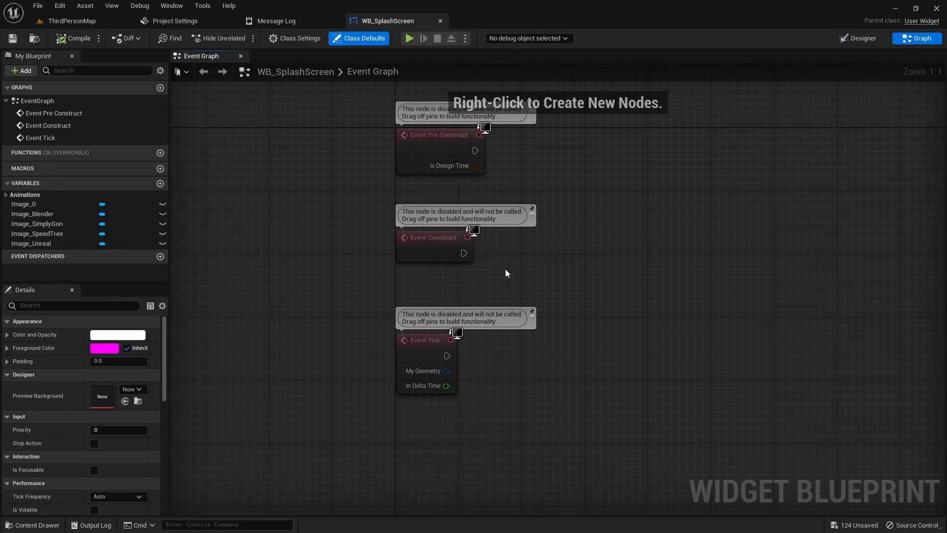
drag(463, 253, 565, 256)
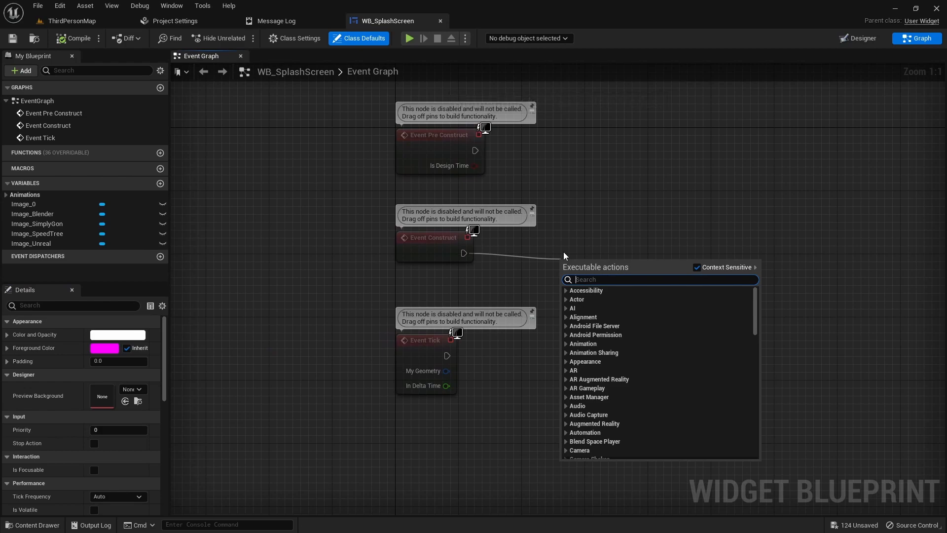
text(play anim)
key(Return)
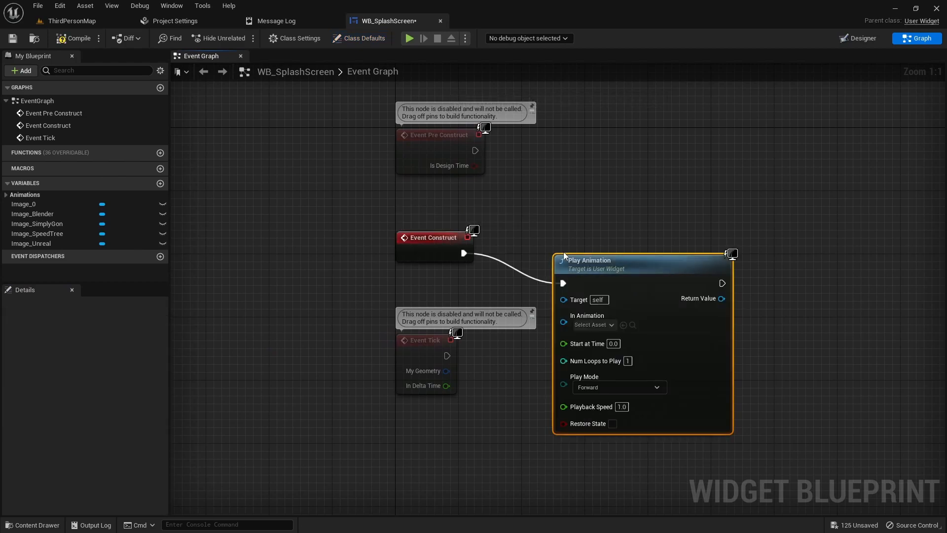
drag(649, 262, 649, 231)
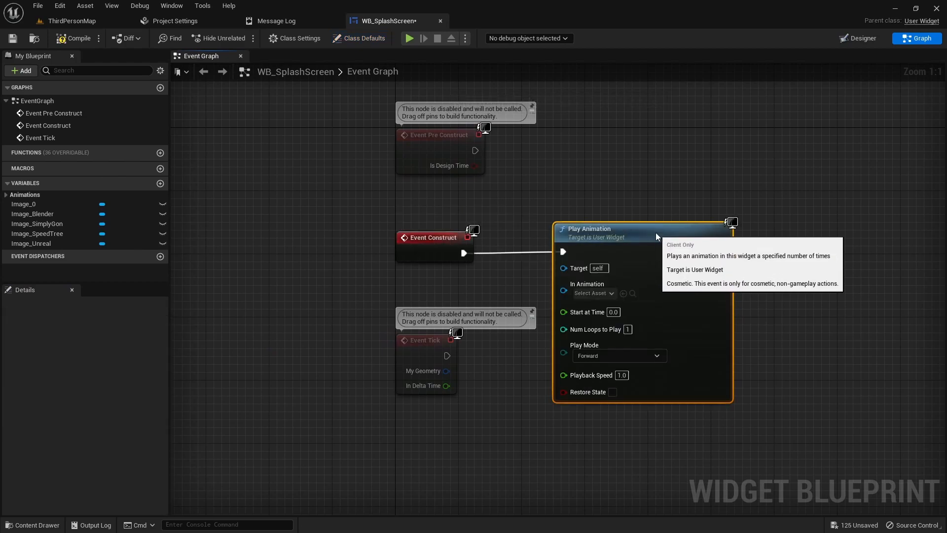
Add a getter for the anim_splash variable and connect it to Play Animation's In Animation input.
click(6, 194)
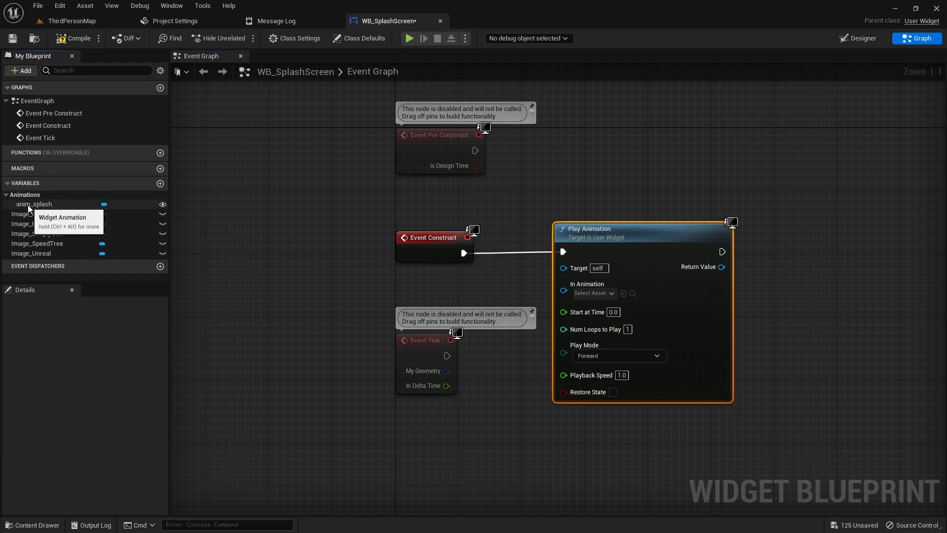
drag(28, 204, 561, 294)
click(478, 298)
right_drag(731, 296, 563, 259)
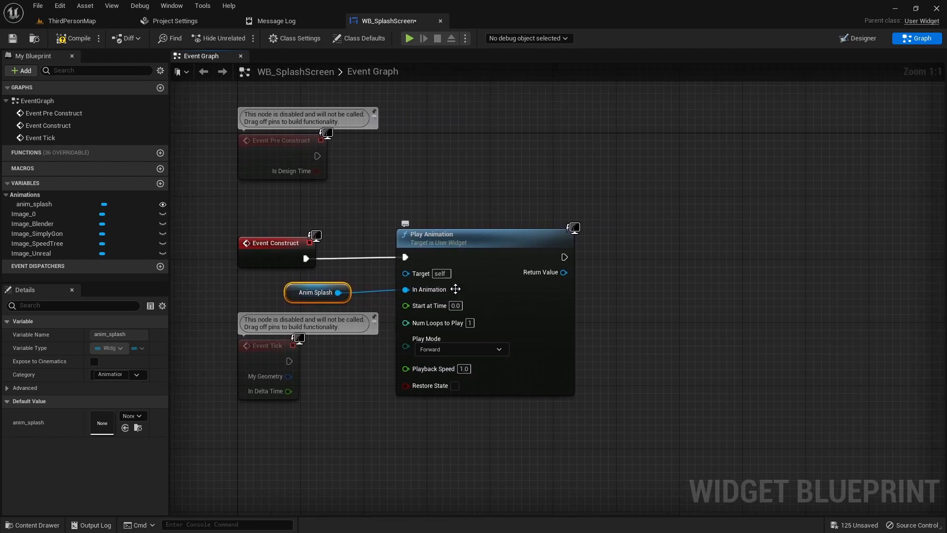
mouse_move(317, 294)
mouse_down()
mouse_move(349, 286)
mouse_move(323, 294)
mouse_up()
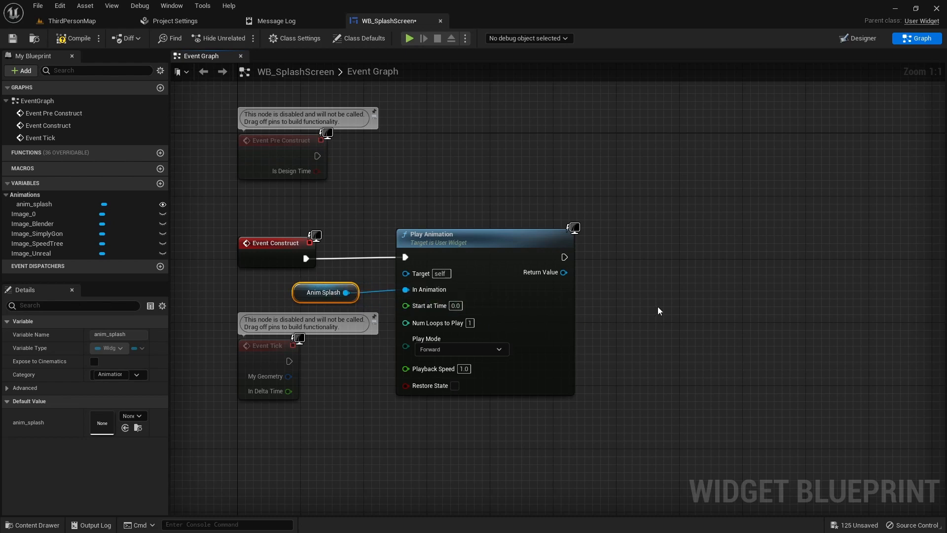
Add a Delay node after Play Animation, align it with the chain and set its Duration to 3 seconds.
right_drag(658, 306, 612, 308)
drag(530, 257, 592, 256)
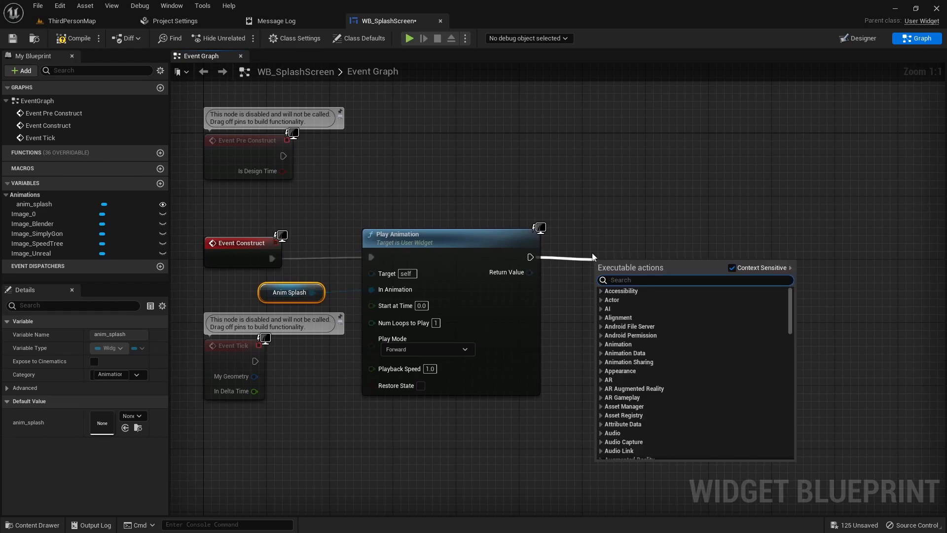
text(delay)
key(Return)
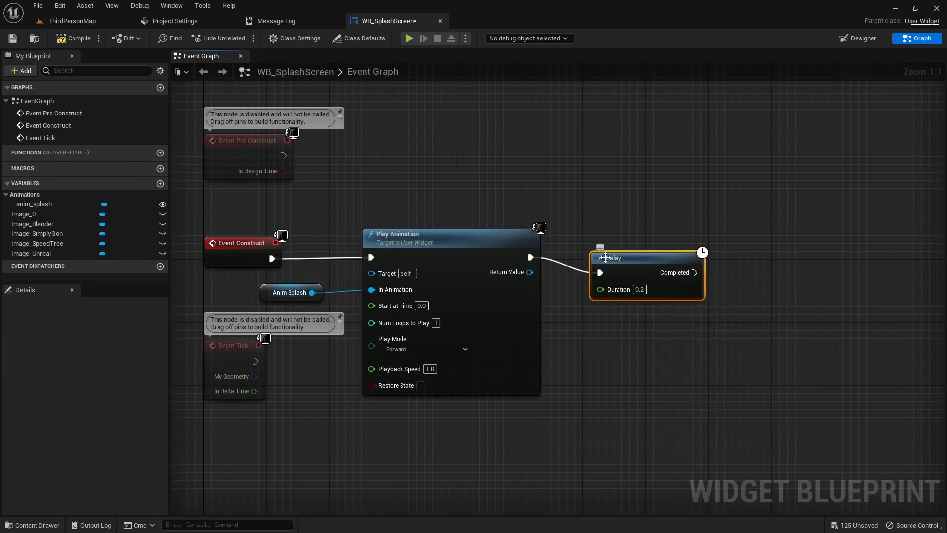
drag(592, 252, 560, 236)
click(606, 273)
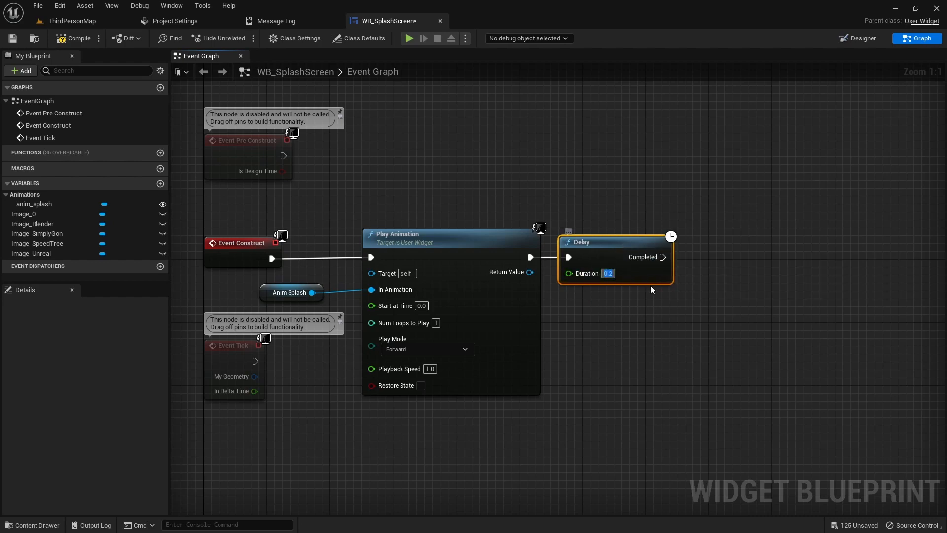
text(3)
key(Return)
Add a Create Widget node after the Delay's Completed output and set its class to WB_MainMenu.
right_drag(693, 289, 566, 311)
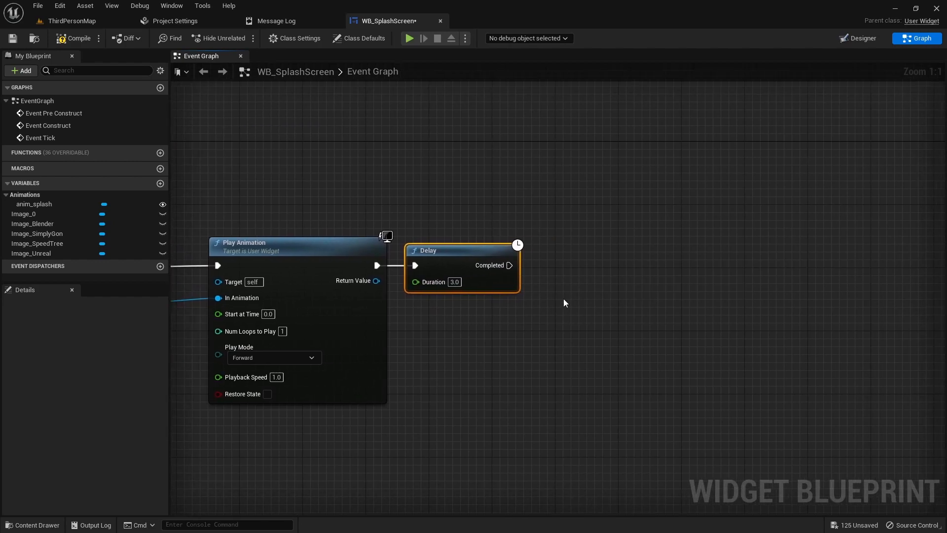
drag(513, 265, 567, 264)
text(creat)
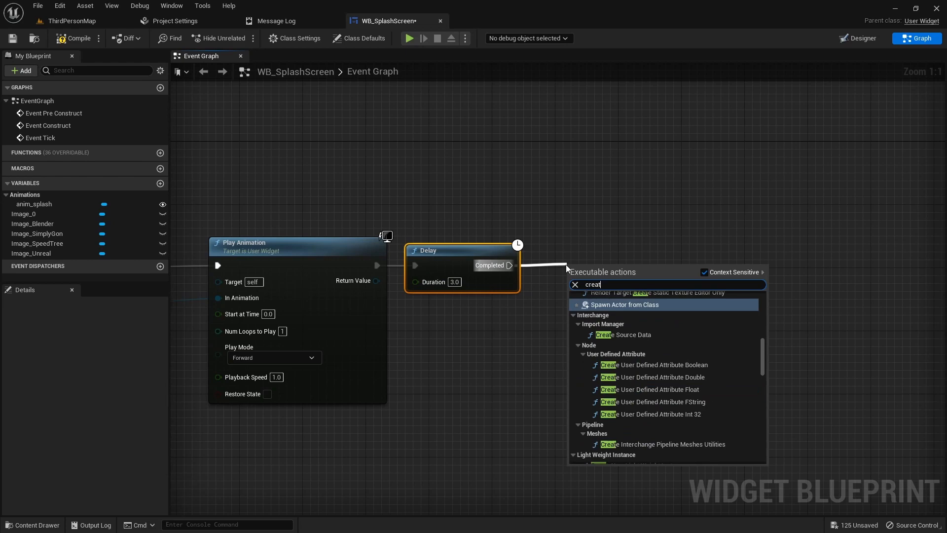
text(e widget)
key(Return)
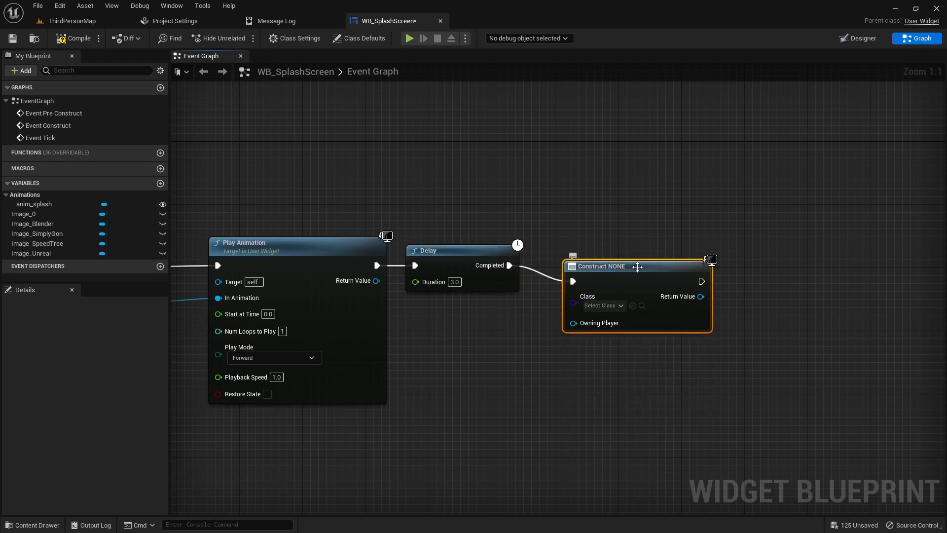
click(593, 293)
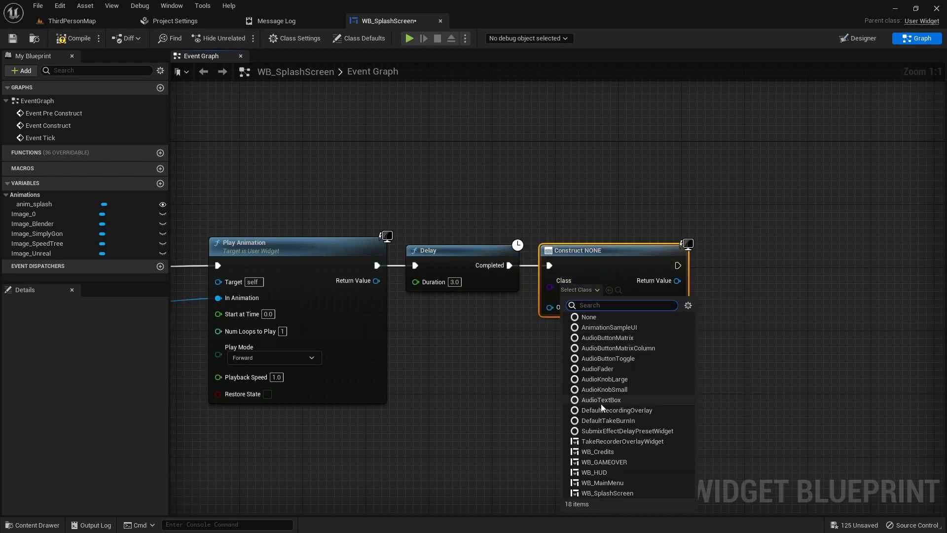
click(599, 483)
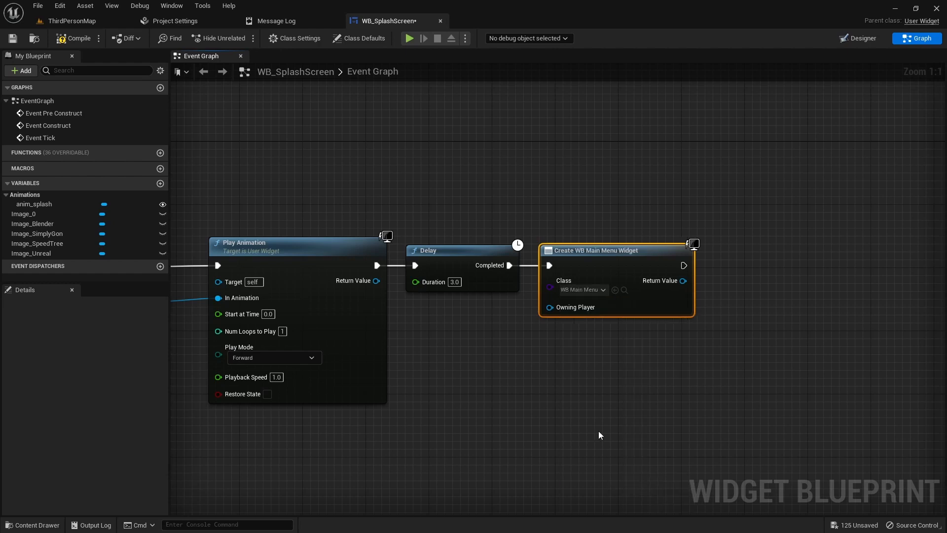
Add an Add to Viewport node after the Create Widget node and connect the widget's Return Value to its Target.
drag(683, 265, 729, 265)
text(add to vi)
drag(731, 269, 730, 268)
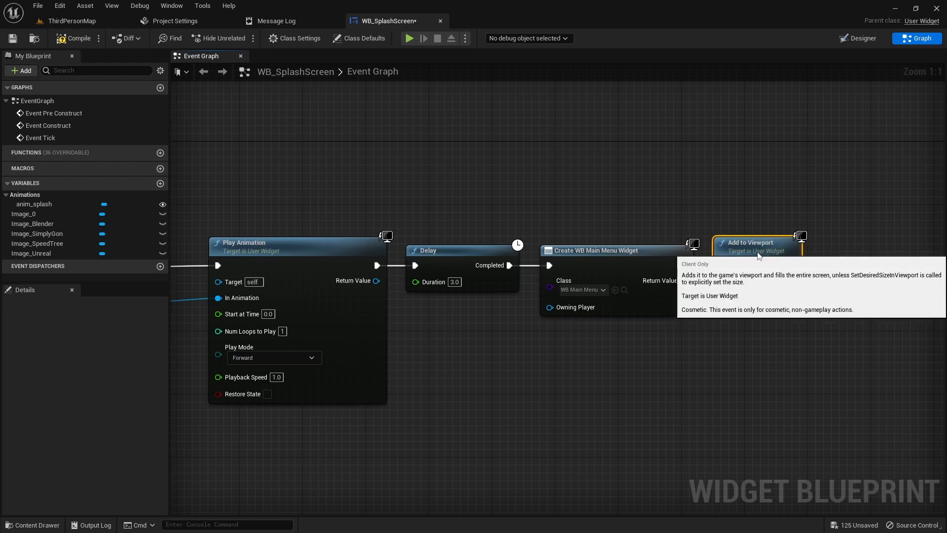
drag(683, 280, 723, 289)
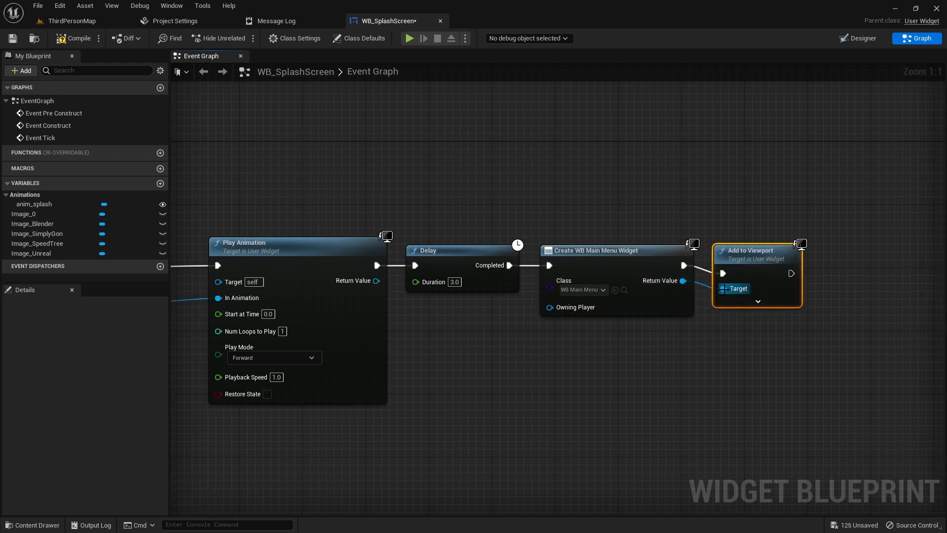
Add a Remove from Parent node after the Add to Viewport node and align it with the chain.
right_drag(789, 290, 635, 297)
drag(637, 272, 696, 270)
text(remove from p)
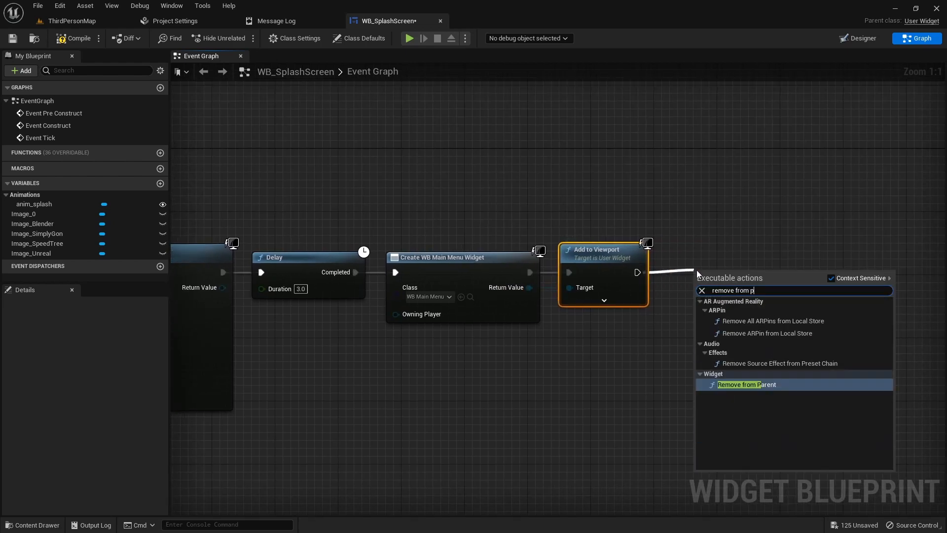
key(Return)
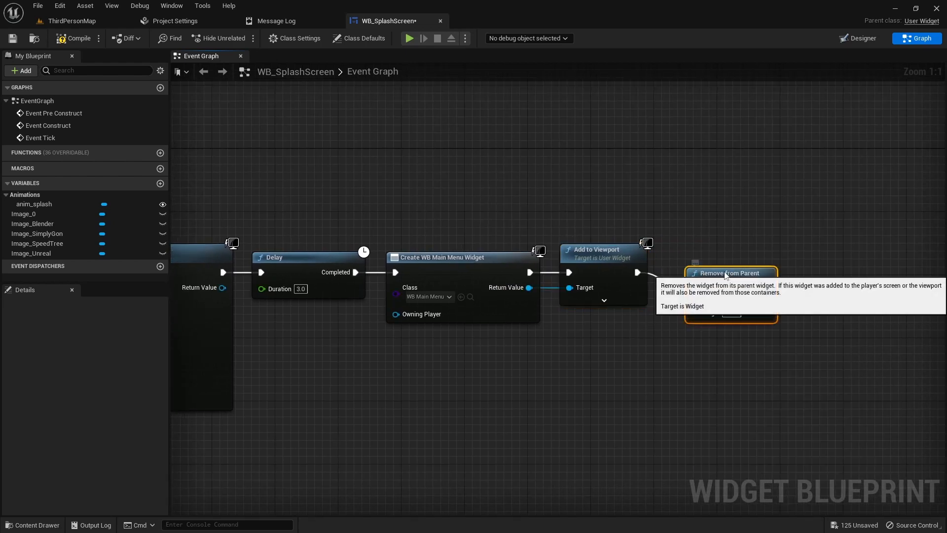
drag(696, 268, 680, 245)
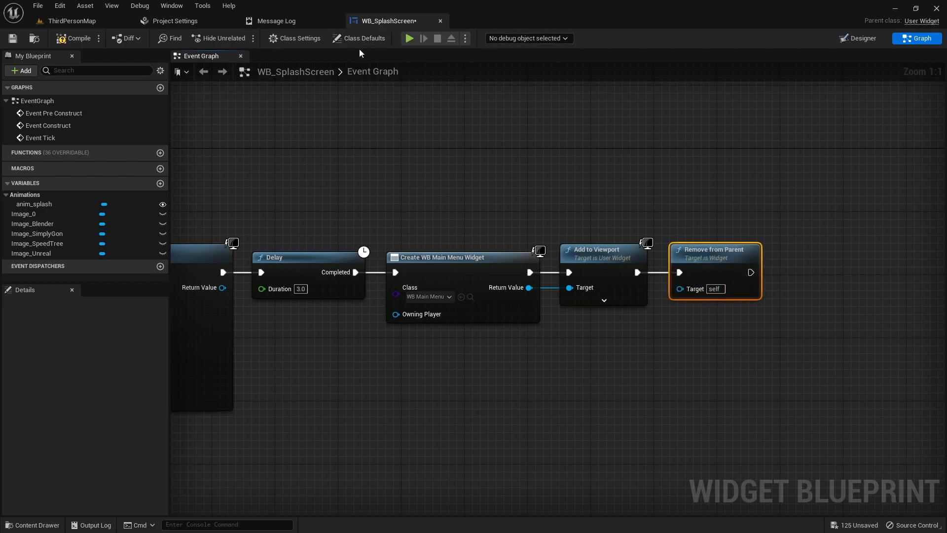
right_drag(446, 402, 575, 383)
scroll(570, 398, down, 2)
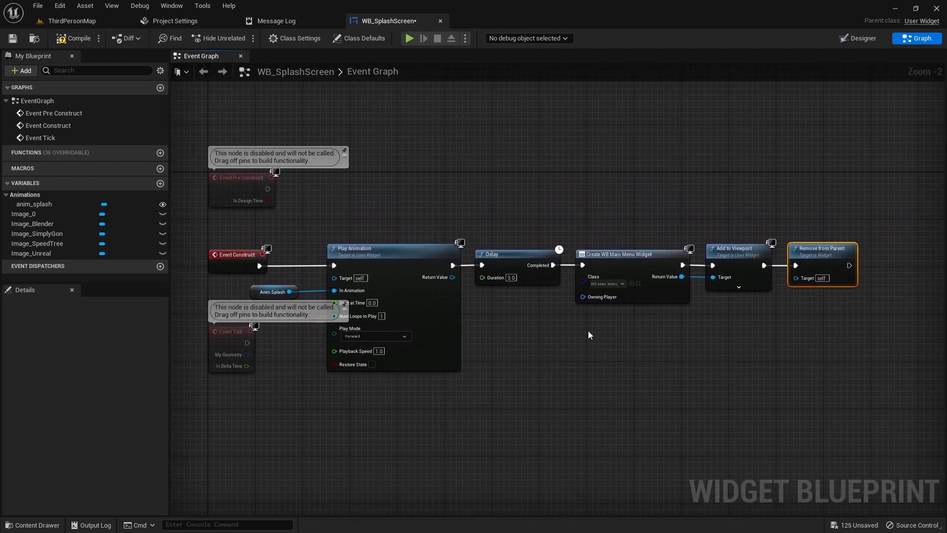
right_drag(608, 352, 598, 315)
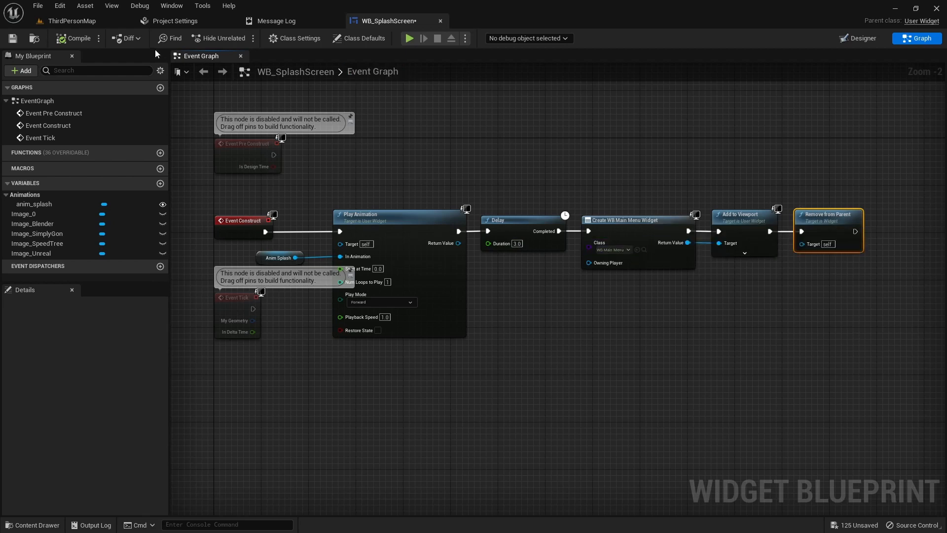
Close the WB_SplashScreen editor, return to the ThirdPersonMap level and select WB_MainMenu in the _Widgets folder.
click(857, 38)
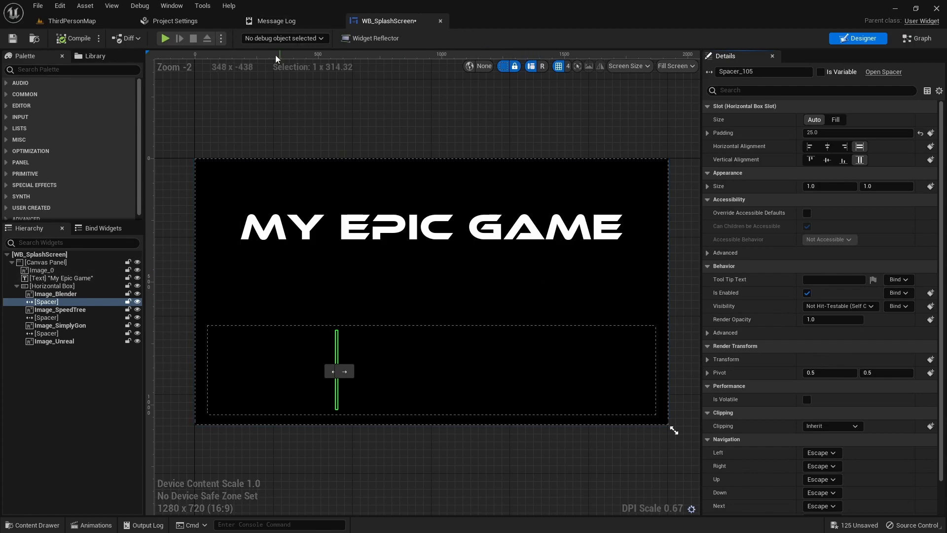
click(439, 22)
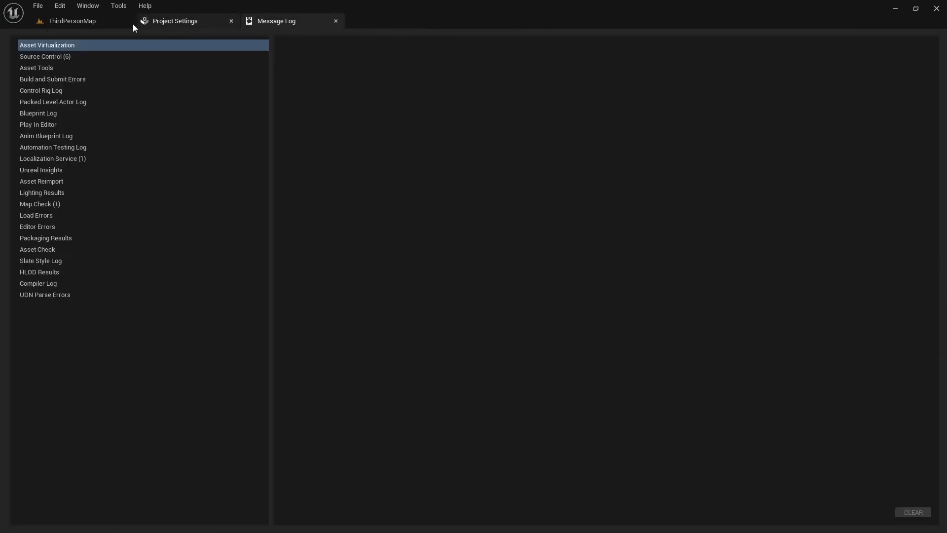
click(79, 21)
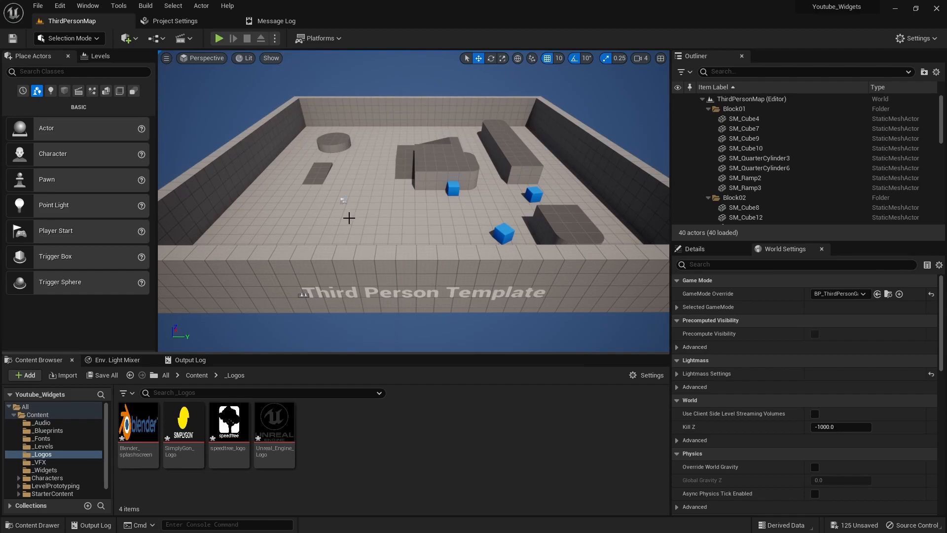
click(46, 468)
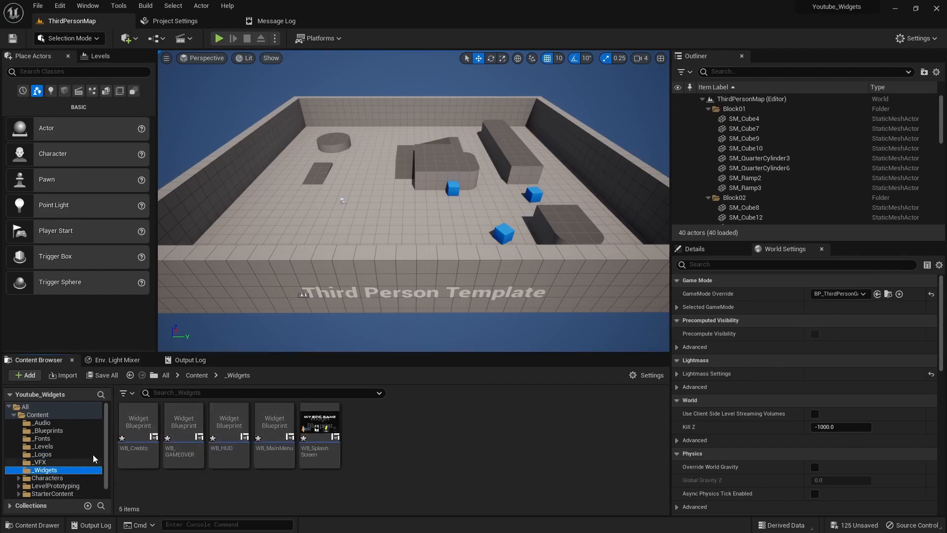
click(269, 437)
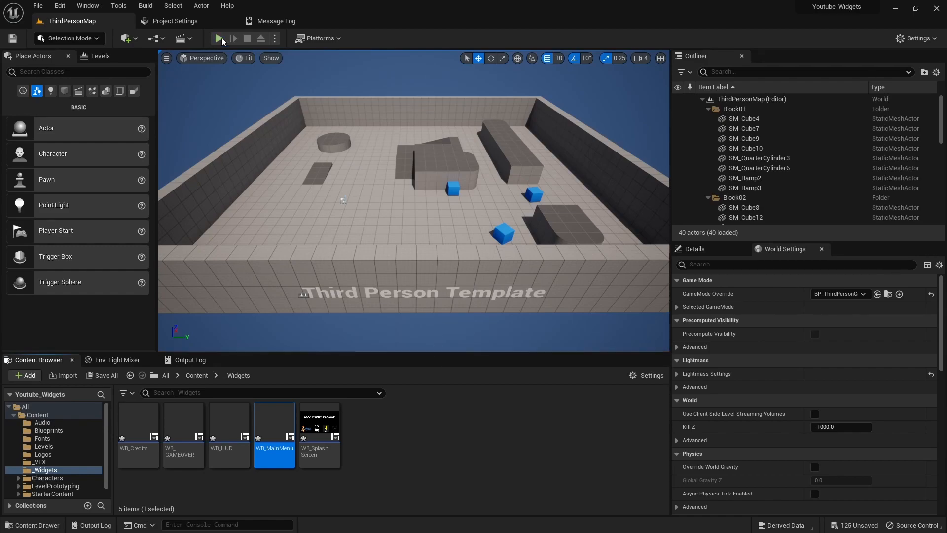
Create a new level from the Basic template.
click(38, 6)
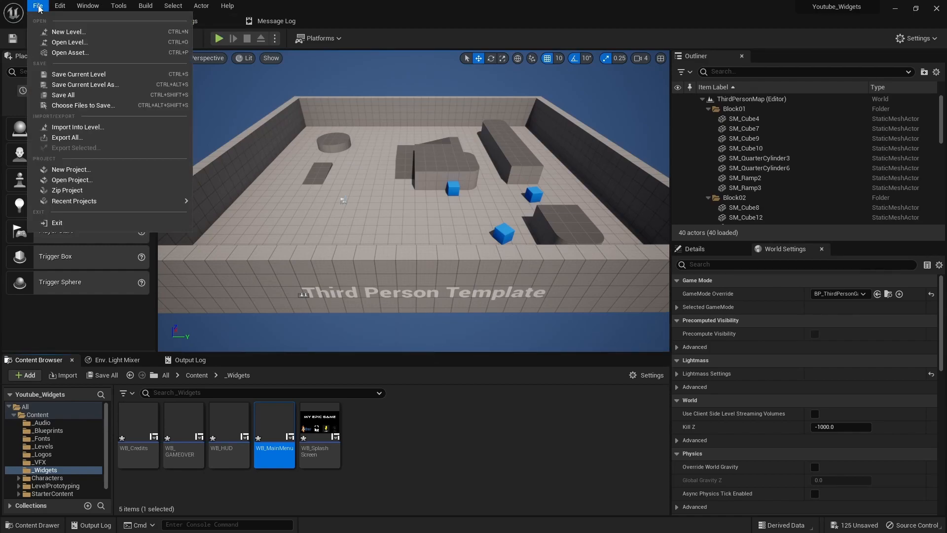
click(69, 31)
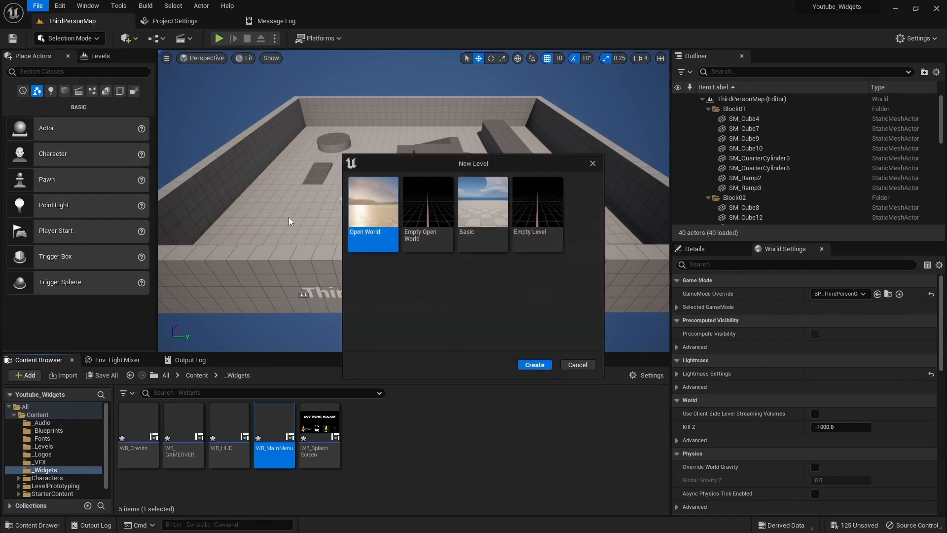
click(476, 222)
click(534, 365)
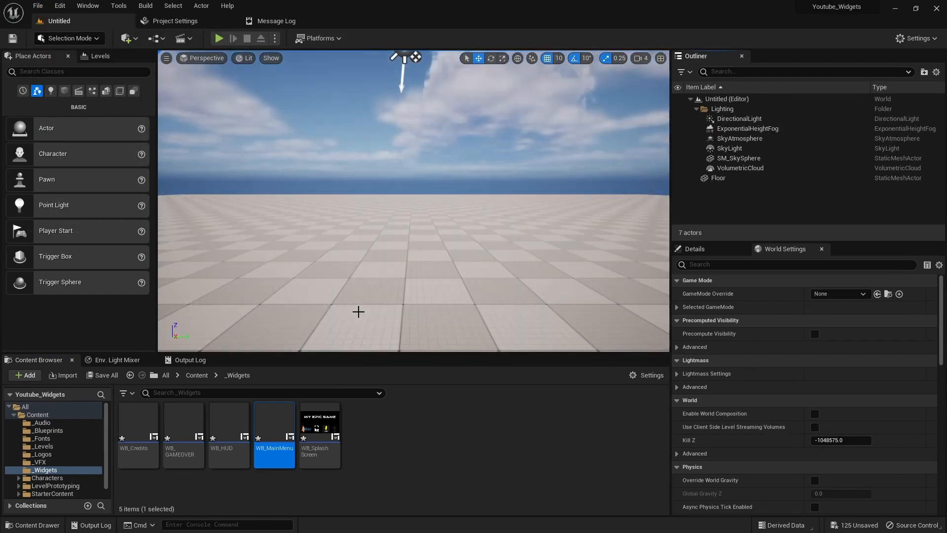
Save the new level in the _Levels folder as MainMenu.
click(38, 6)
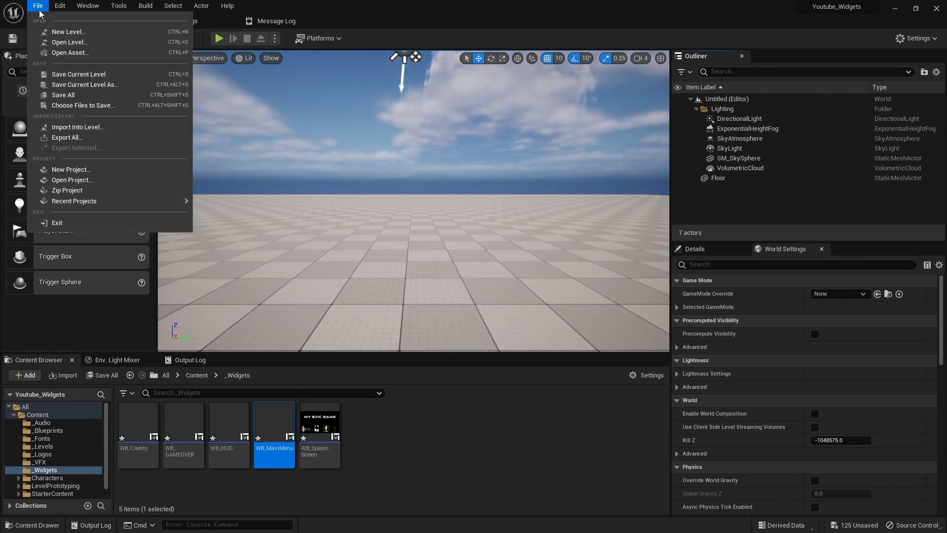
click(71, 84)
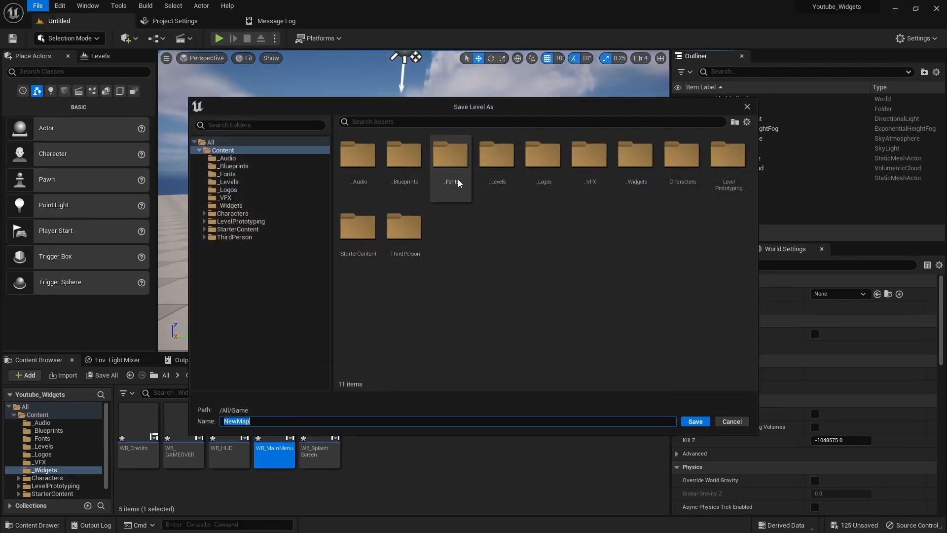
double_click(510, 161)
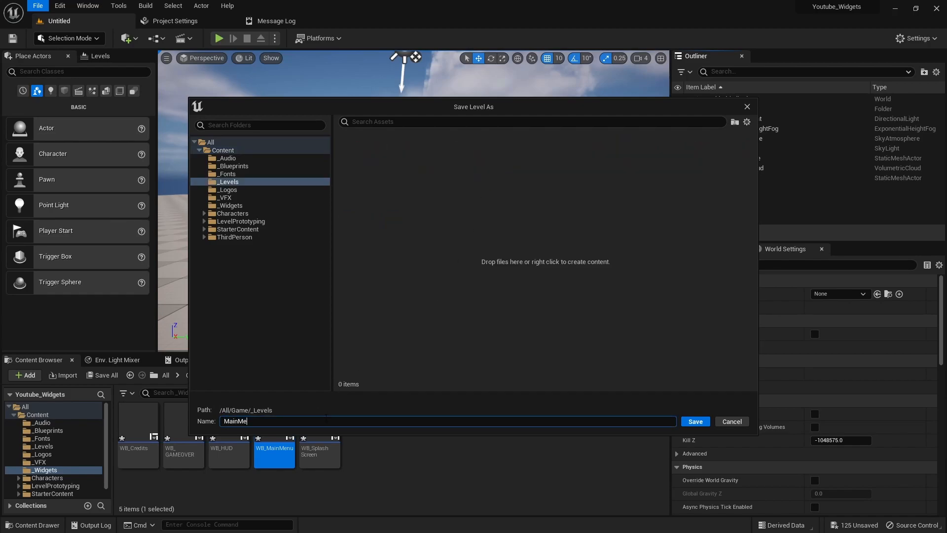
key(Return)
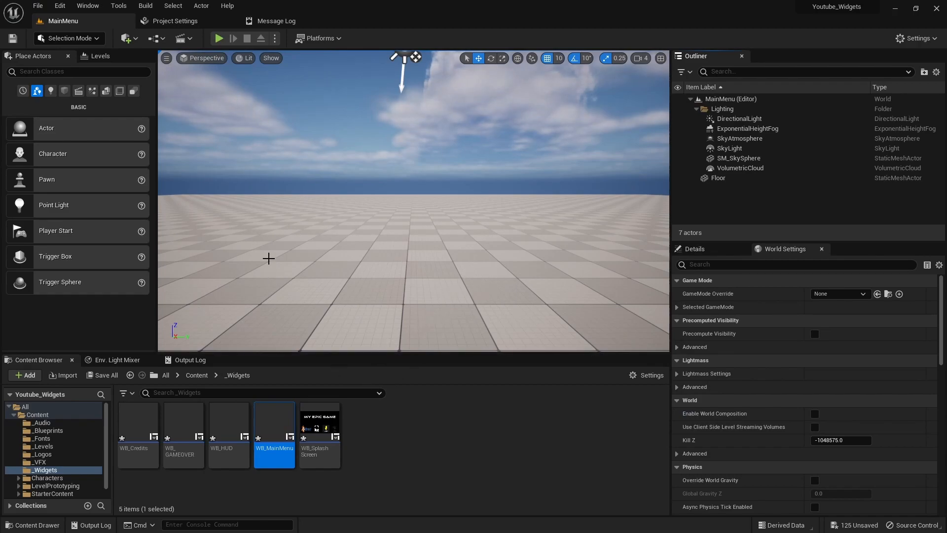
Create a Blueprint class with Pawn as its parent in the _Blueprints folder and name it B_Pawn.
click(47, 430)
right_click(172, 433)
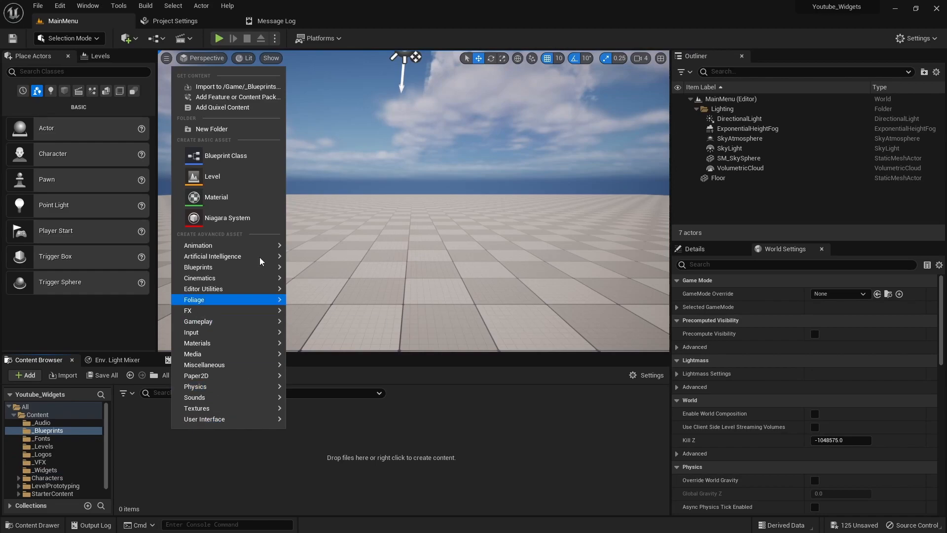
click(229, 161)
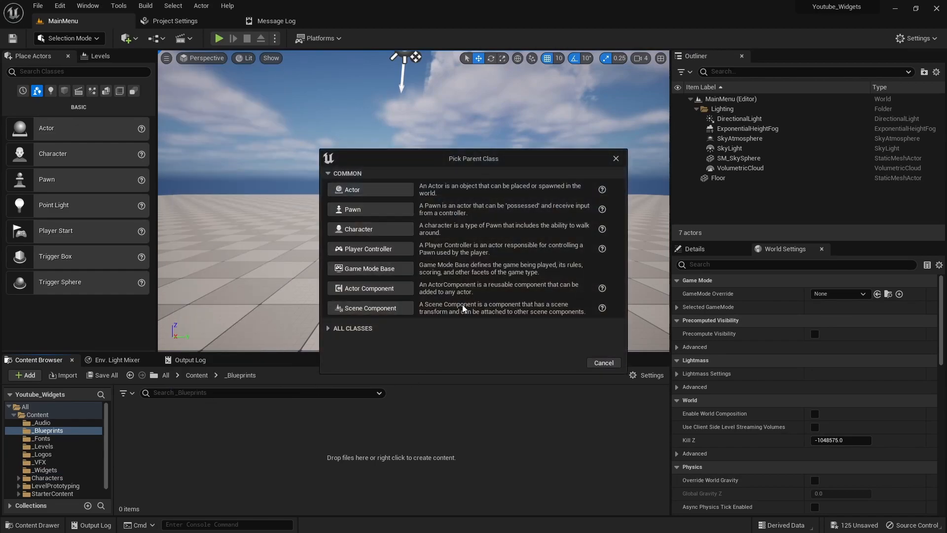
click(353, 210)
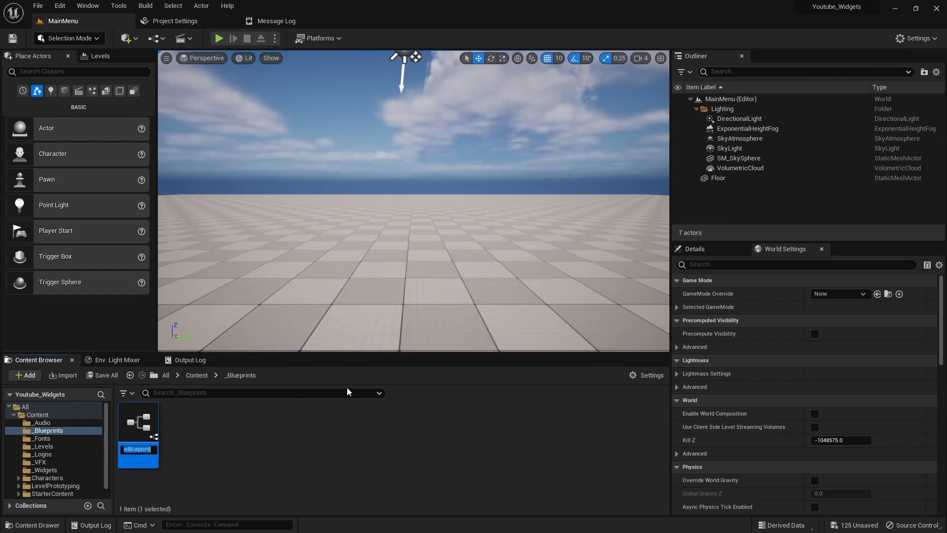
text(B_Paw)
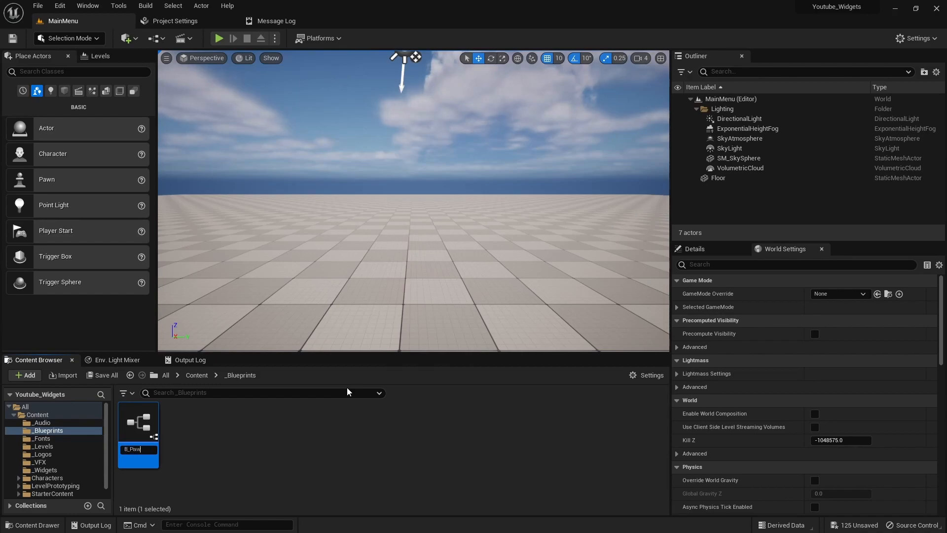
text(n)
key(Return)
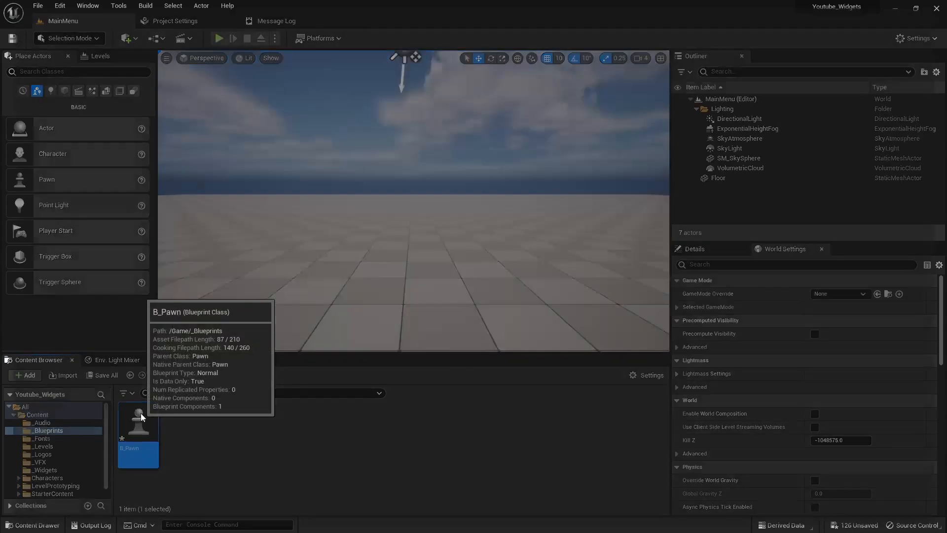
Open B_Pawn in a docked editor and add a Skeletal Mesh component named Manny.
drag(68, 21, 354, 26)
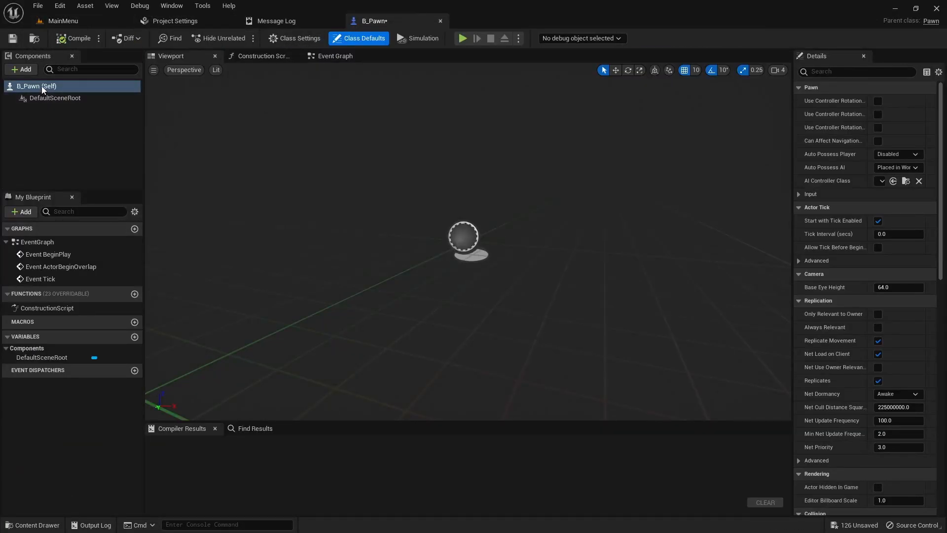
click(25, 71)
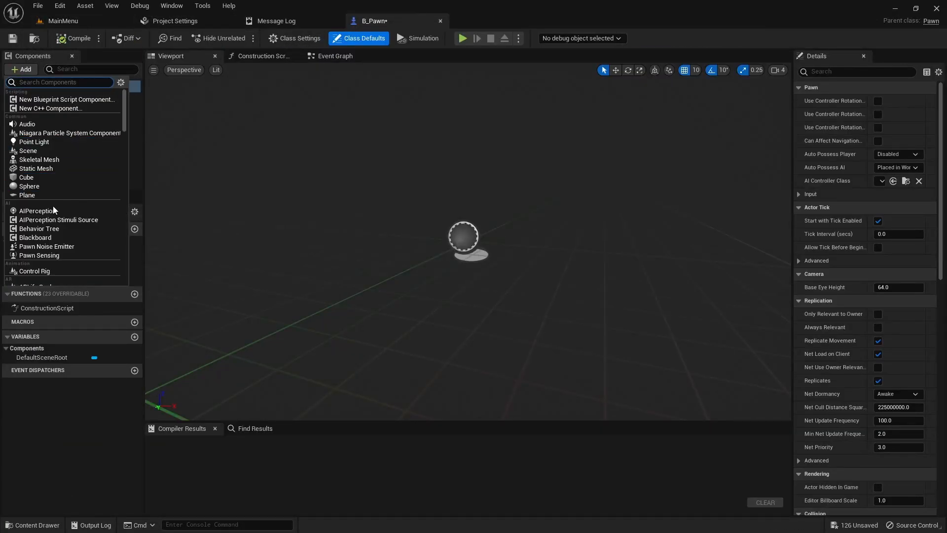
click(47, 160)
text(Manny)
key(Return)
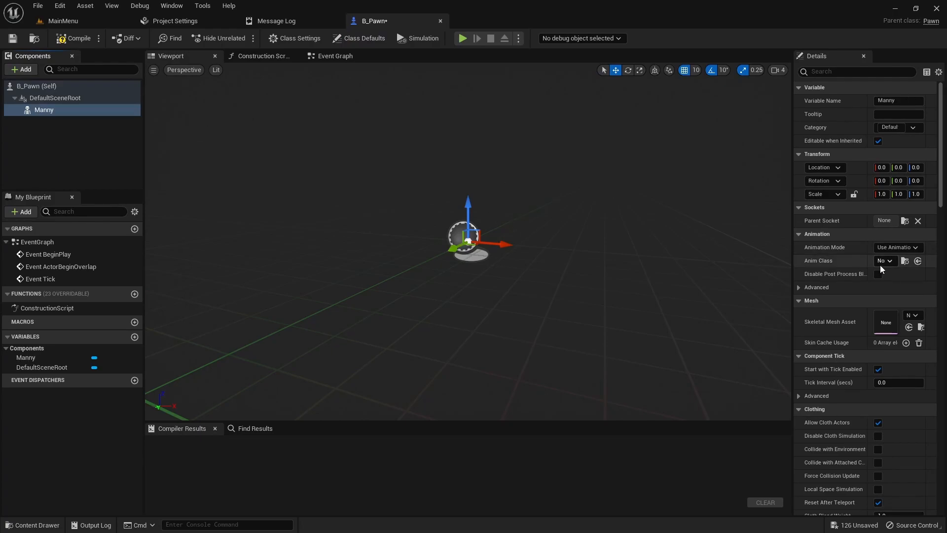
Widen the component's property area and set Manny's Skeletal Mesh Asset to SK_Mannequin.
drag(792, 321, 683, 321)
click(898, 316)
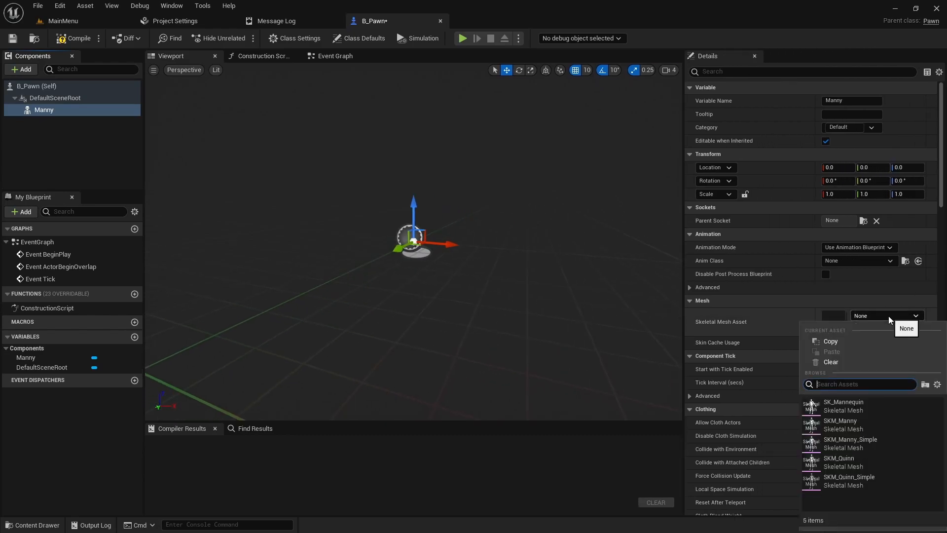
click(842, 405)
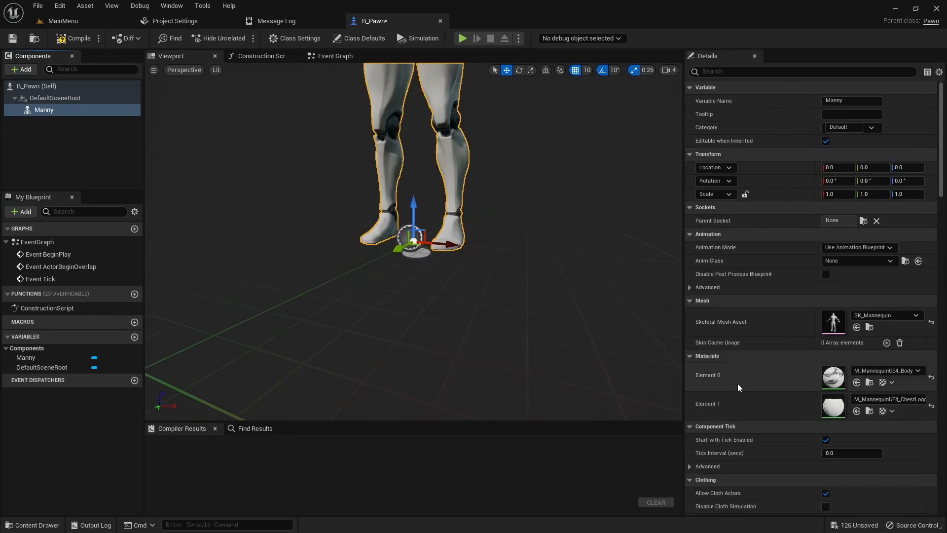
Set Manny's Element 0 material to M_Water_Ocean.
middle_drag(529, 194, 493, 178)
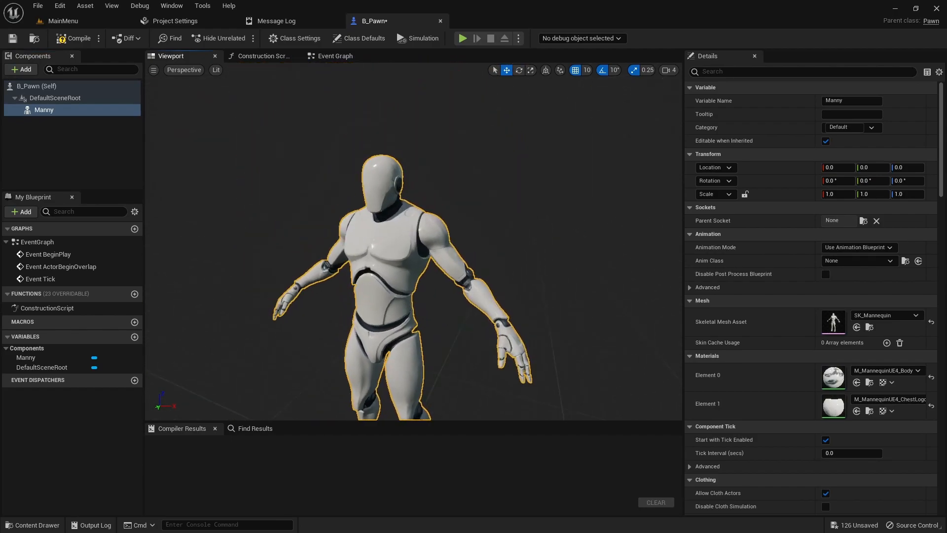
scroll(540, 218, down, 3)
scroll(537, 221, up, 1)
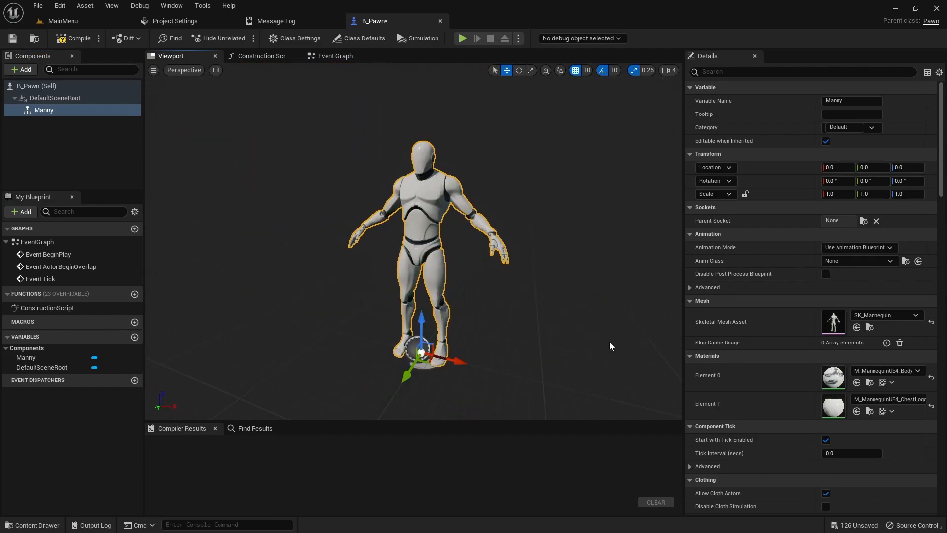
click(877, 370)
text(ocean)
click(854, 242)
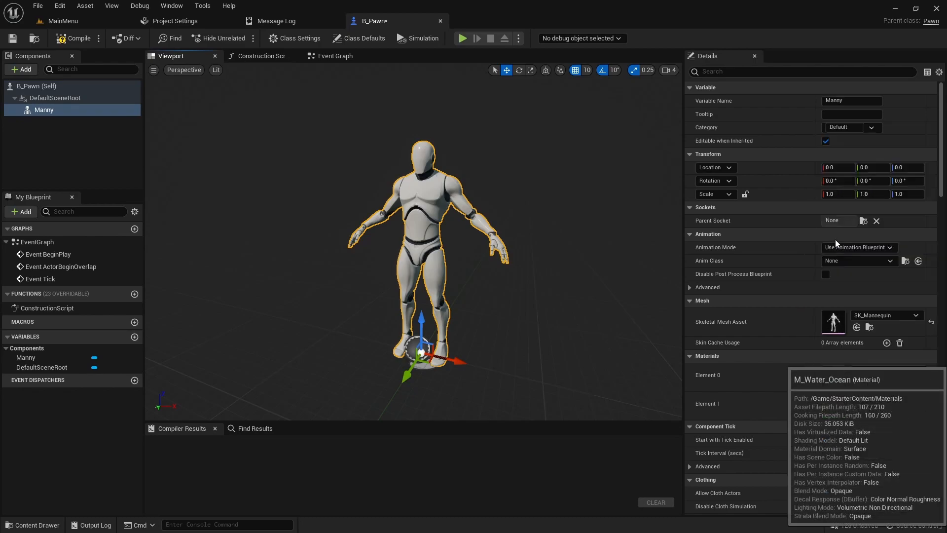
scroll(466, 313, up, 3)
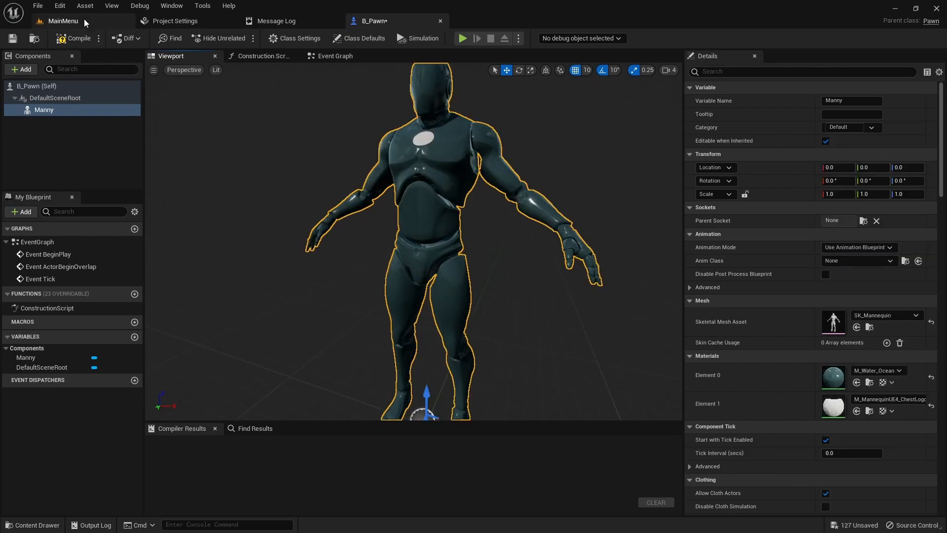
Compile and save B_Pawn, and return to the MainMenu level.
click(74, 38)
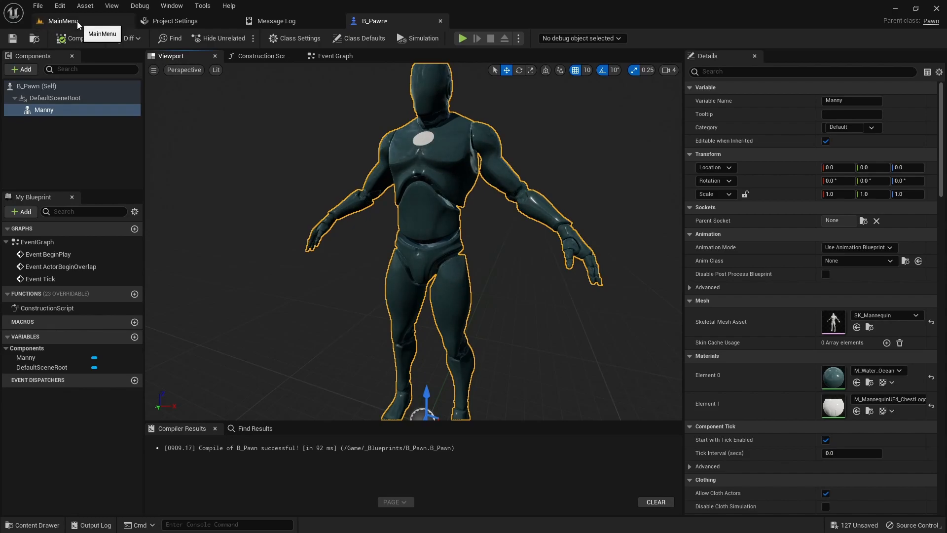
key(ctrl+s)
click(78, 22)
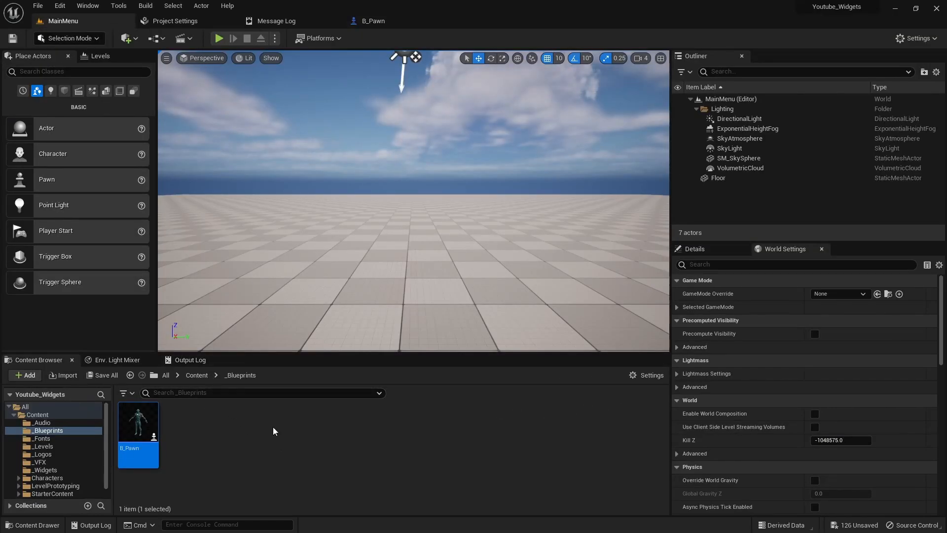
Place a B_Pawn instance on the MainMenu level's floor and rotate it to face the camera.
right_drag(410, 270, 471, 305)
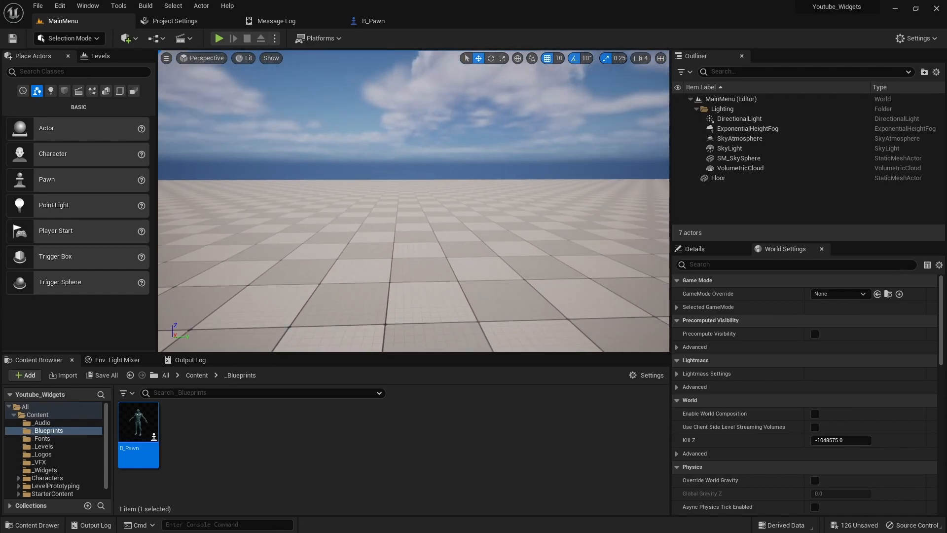
drag(138, 434, 429, 288)
key(e)
drag(386, 245, 352, 261)
key(w)
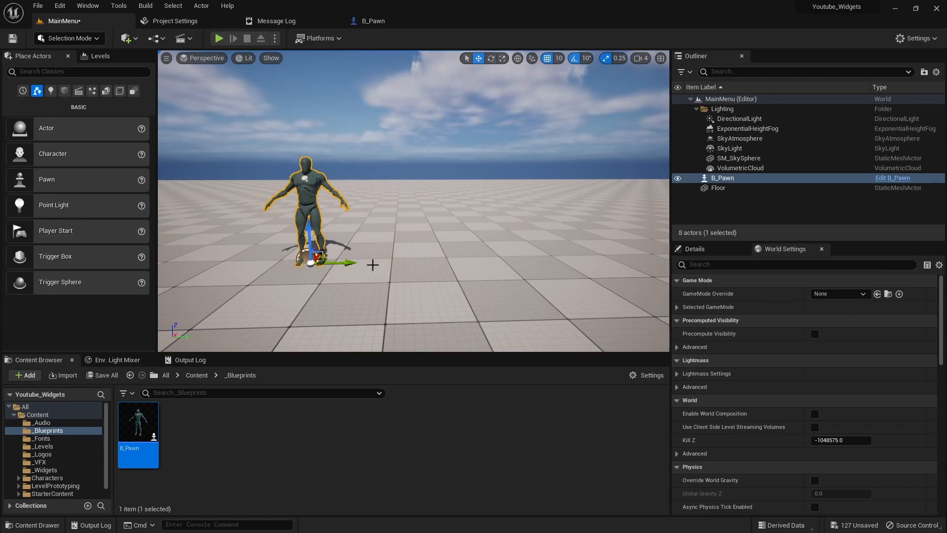
Add a Camera Actor to the MainMenu level and position it in front of the B_Pawn mannequin so its view frames the figure.
right_drag(442, 254, 429, 253)
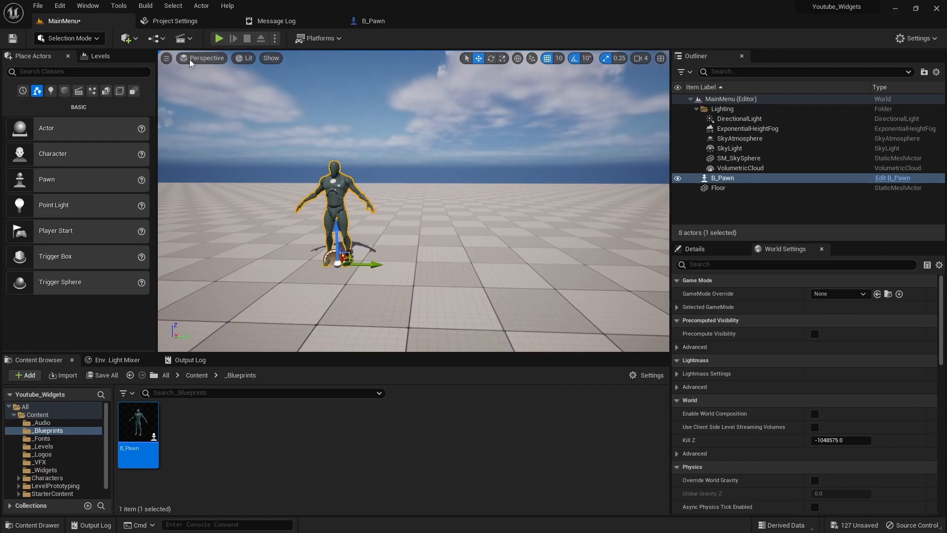
click(157, 38)
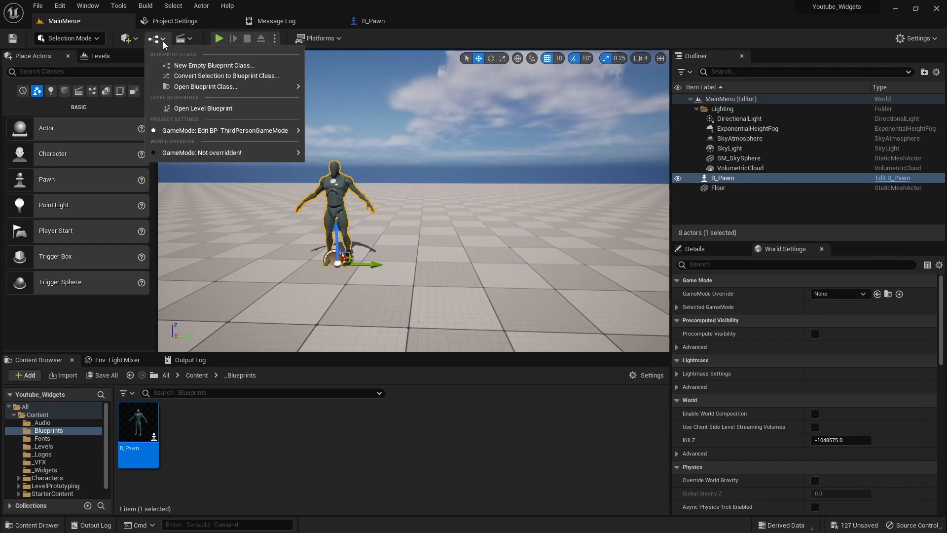
click(134, 41)
mouse_move(163, 184)
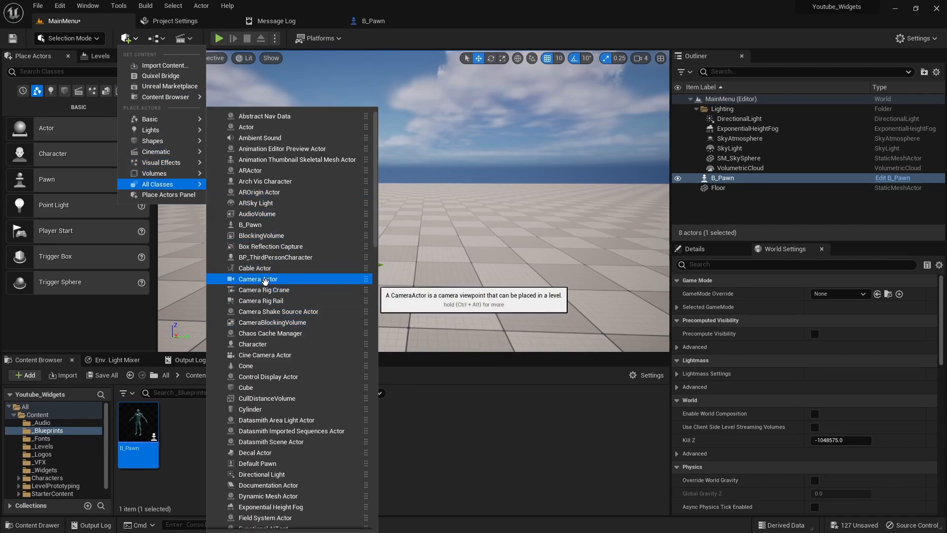
click(264, 279)
click(413, 303)
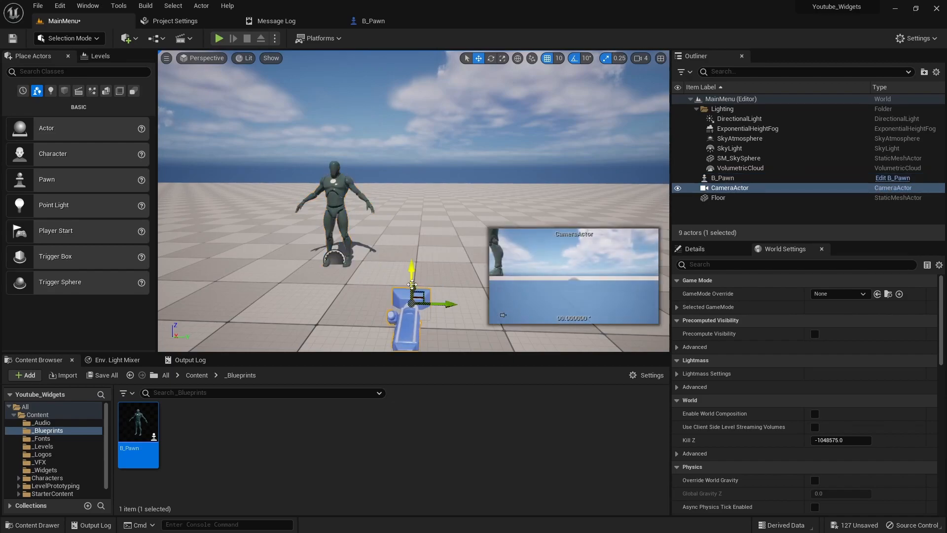
drag(412, 266, 410, 191)
drag(445, 217, 346, 204)
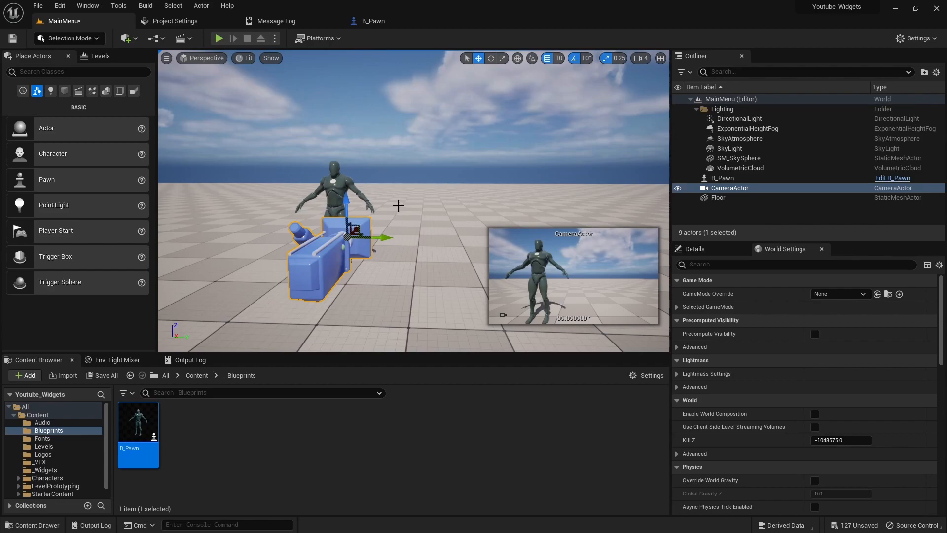
Play-test the MainMenu level to check which camera view it starts with, and stop the session.
key(alt+p)
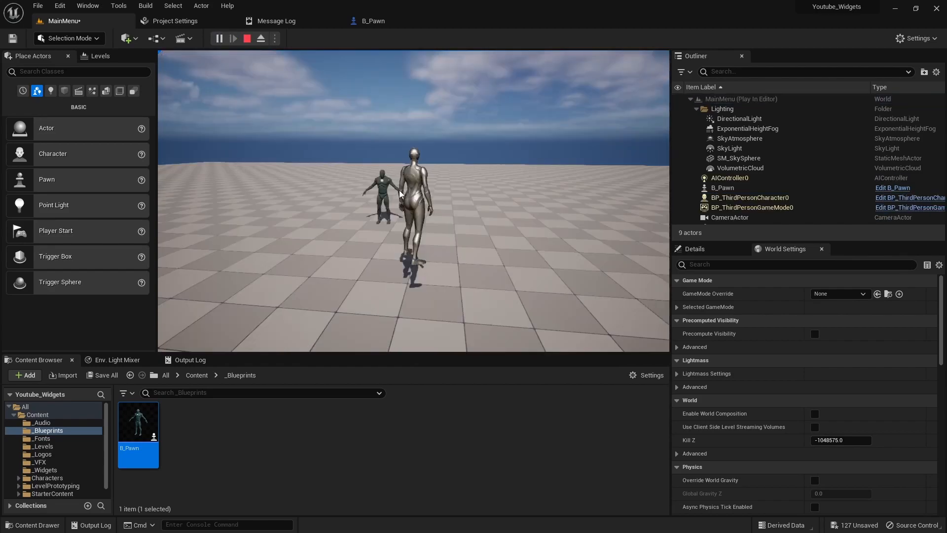
click(423, 229)
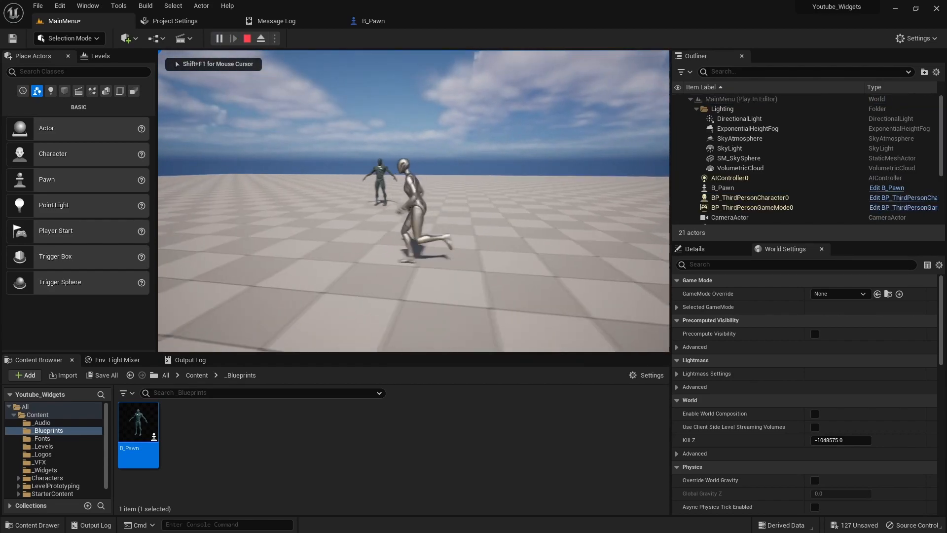
key(a)
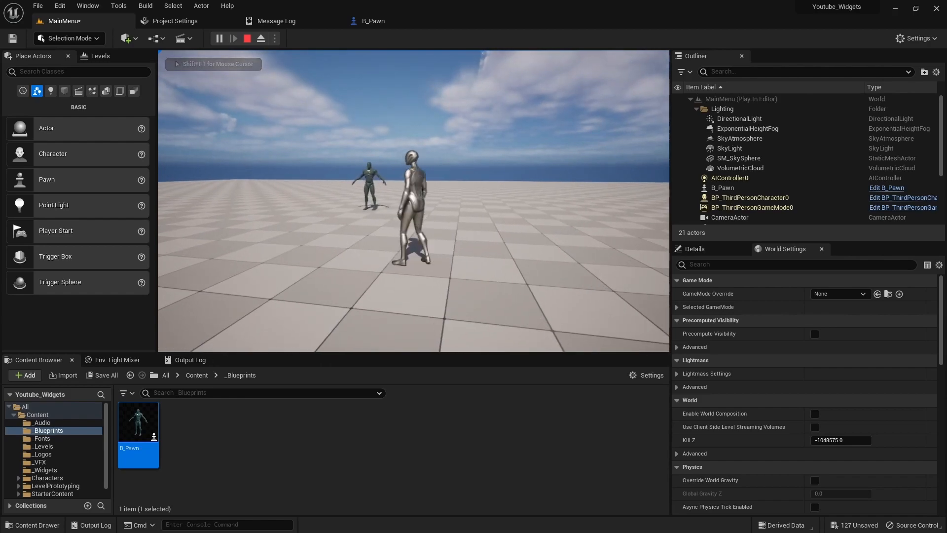
key(Escape)
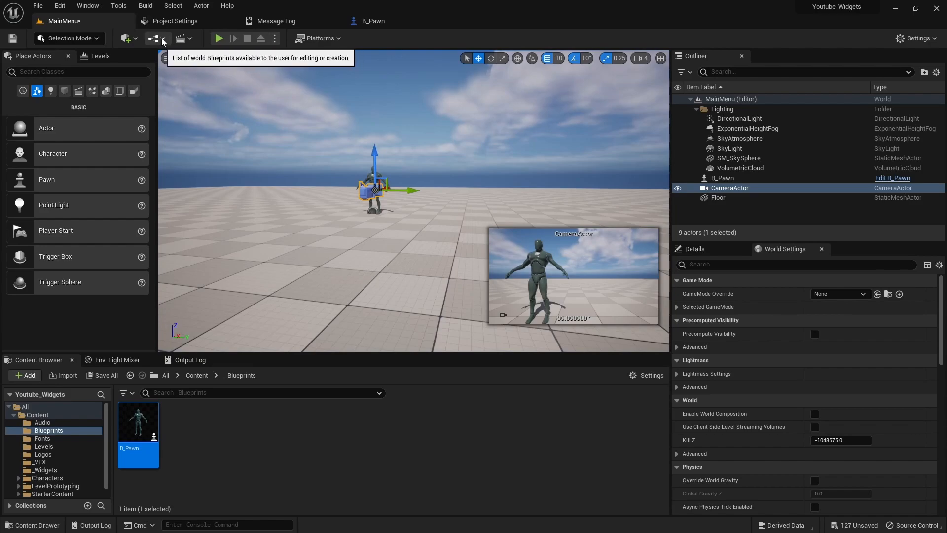
Open the MainMenu Level Blueprint and connect Event BeginPlay to a new Set View Target with Blend node.
click(156, 38)
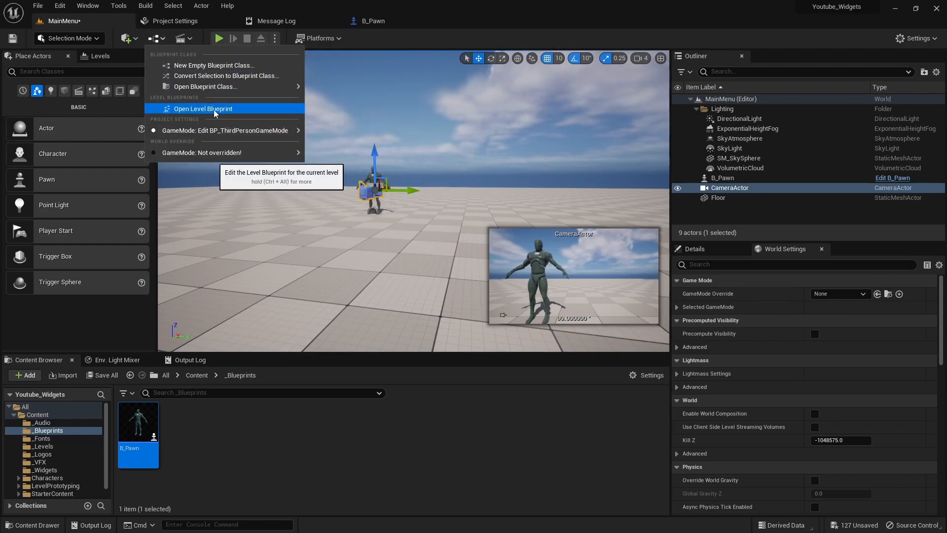
click(192, 110)
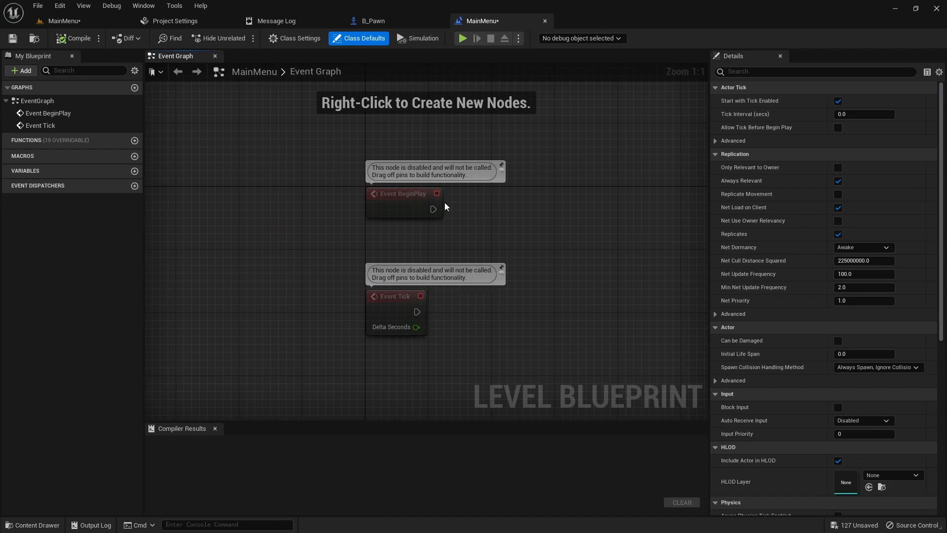
drag(432, 209, 499, 207)
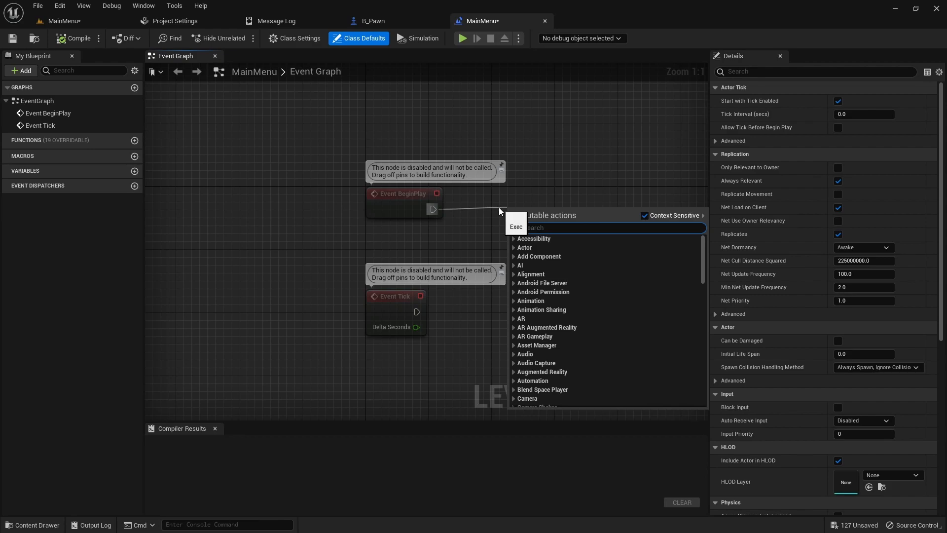
text(set view target)
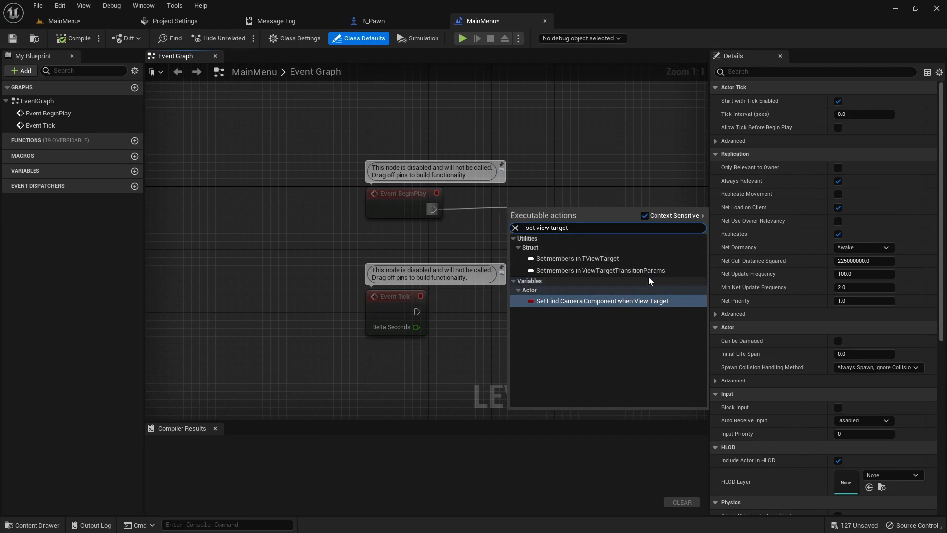
click(643, 216)
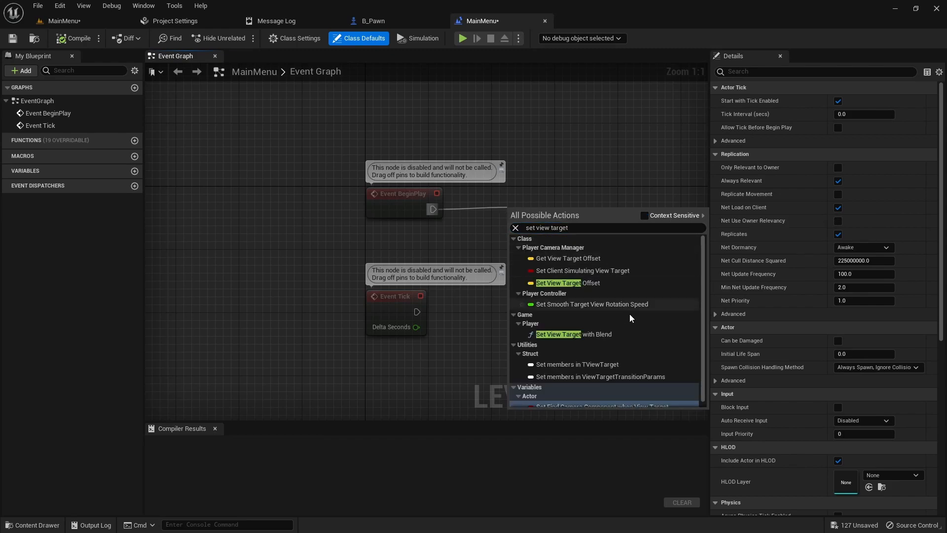
click(589, 334)
drag(578, 210, 594, 186)
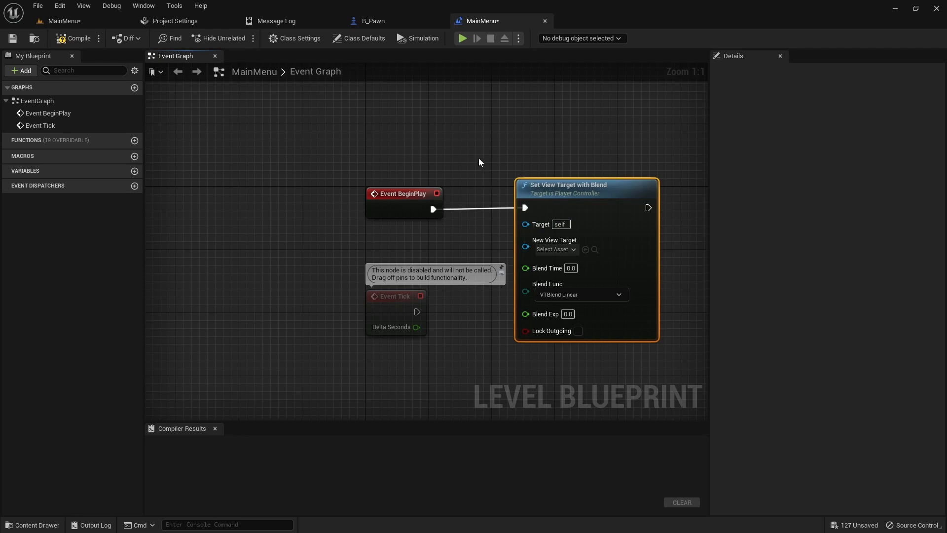
Try to feed the Set View Target with Blend node's Target from the Player State version of Get Player Controller.
drag(525, 224, 390, 138)
text(get player contr)
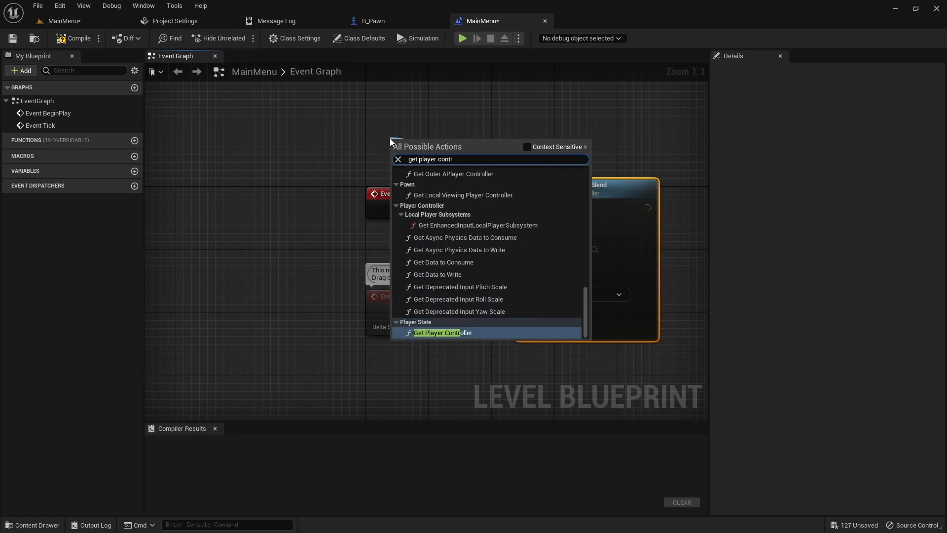
key(Return)
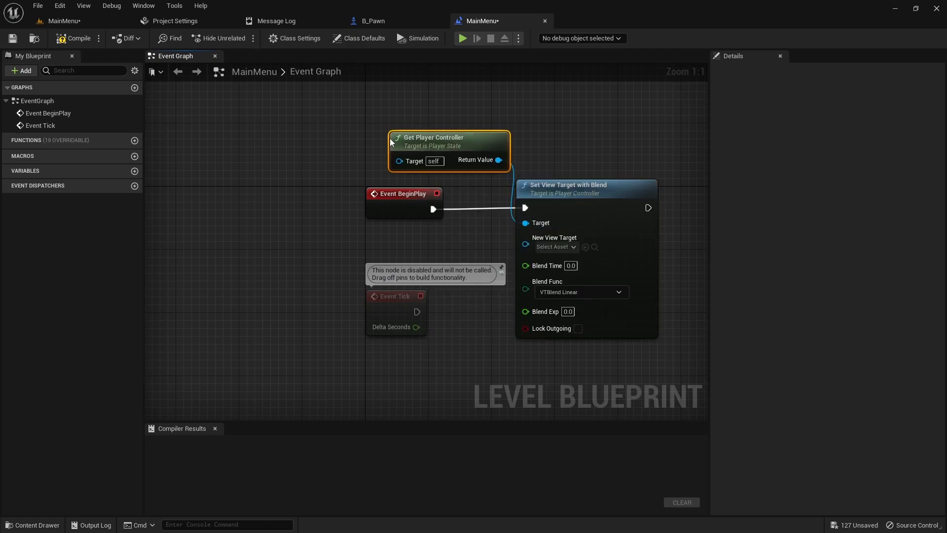
drag(470, 143, 422, 127)
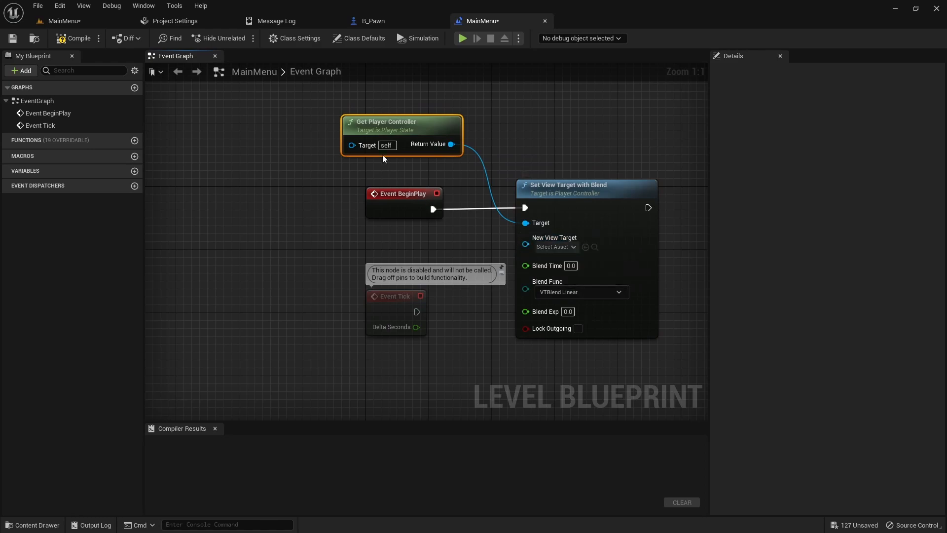
Create a reference to the level's CameraActor in the Level Blueprint and connect it to New View Target.
click(91, 21)
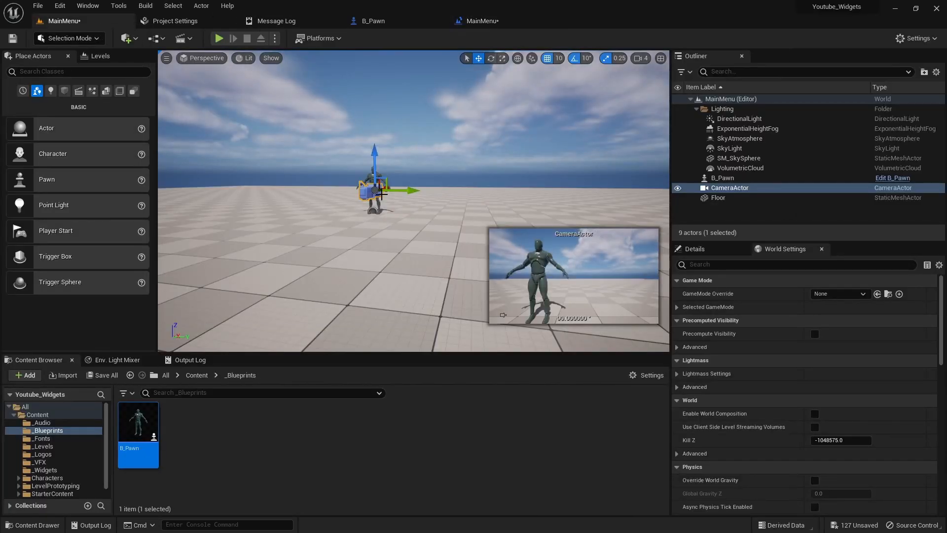
click(705, 191)
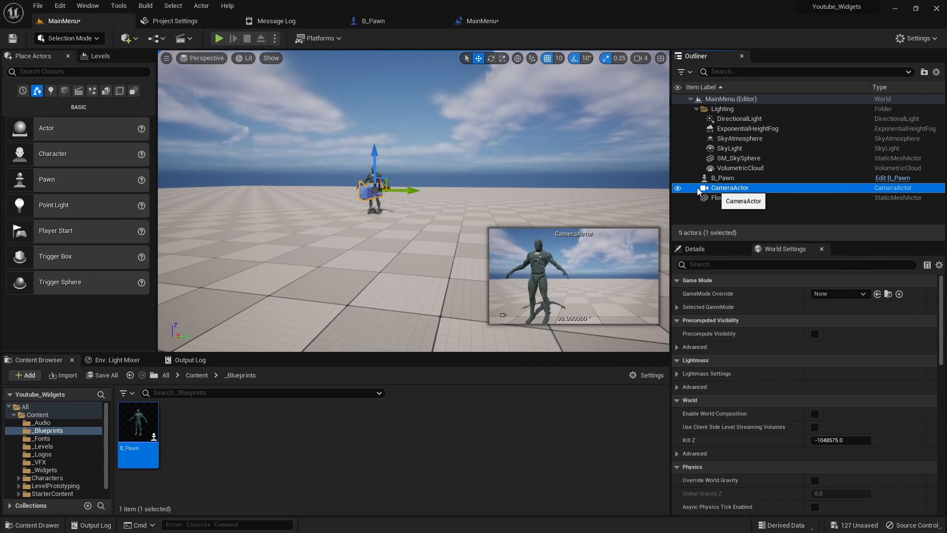
click(478, 21)
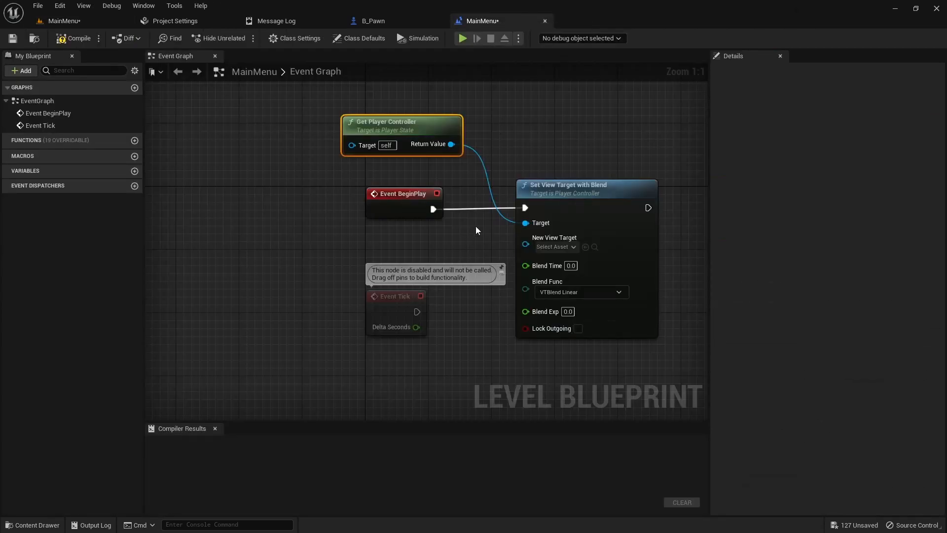
right_click(403, 241)
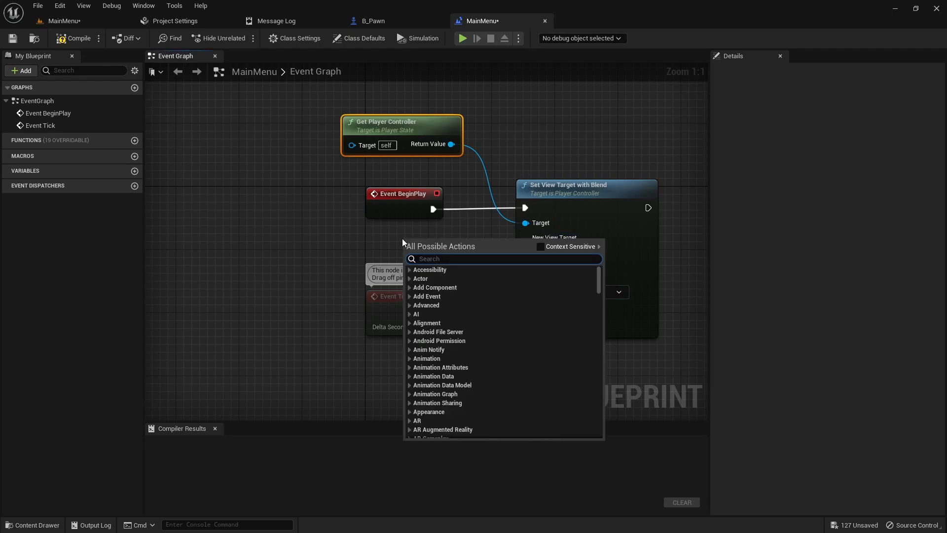
click(541, 248)
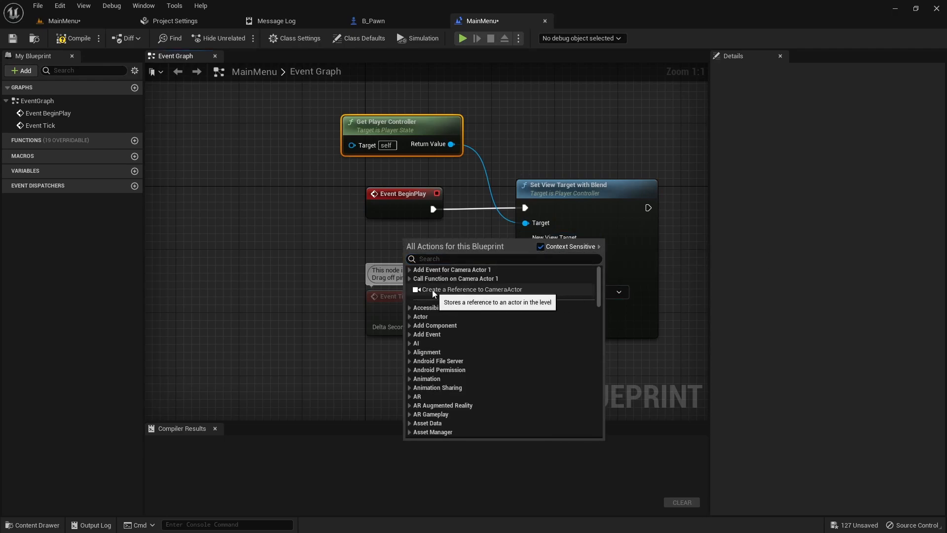
click(481, 289)
drag(470, 244, 525, 244)
right_drag(527, 352, 460, 314)
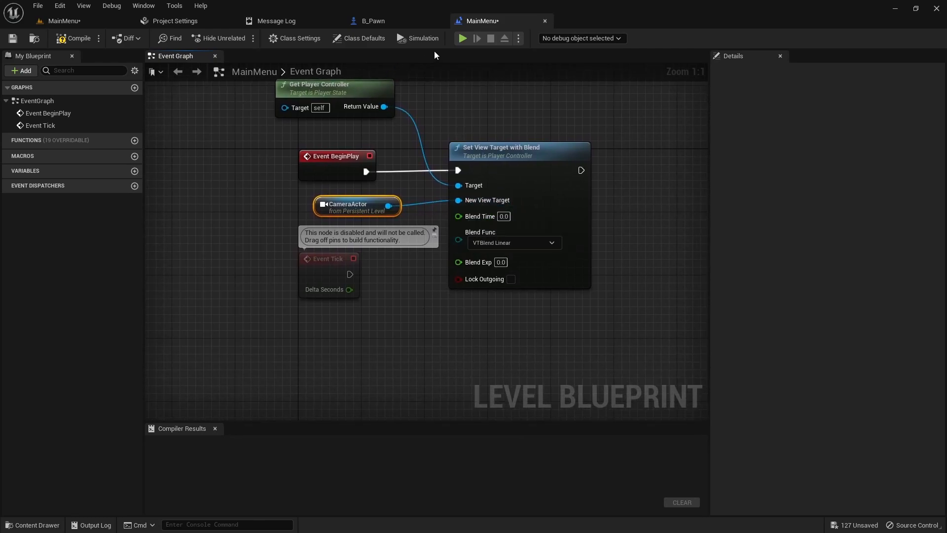
Compile the Level Blueprint and delete the Player State version of the Get Player Controller node.
click(72, 39)
right_drag(393, 295, 430, 320)
click(349, 116)
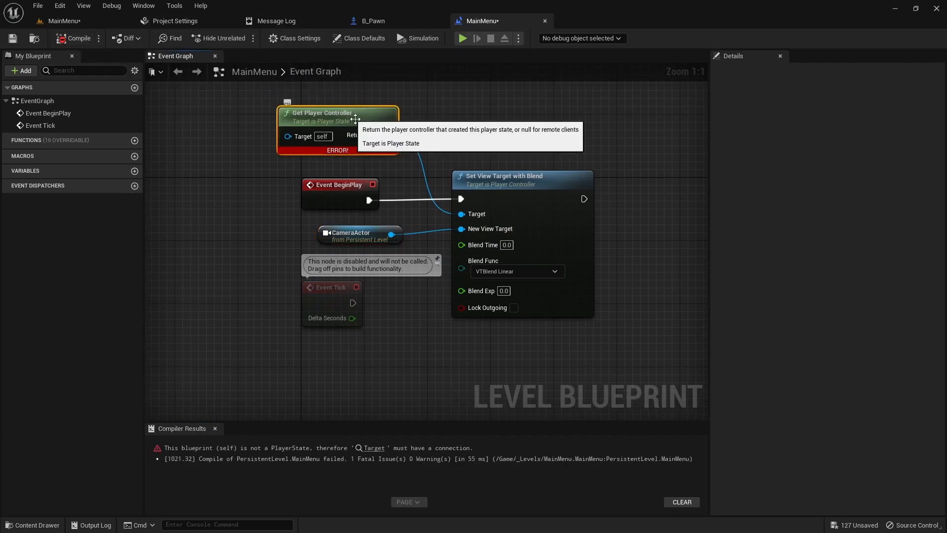
key(Delete)
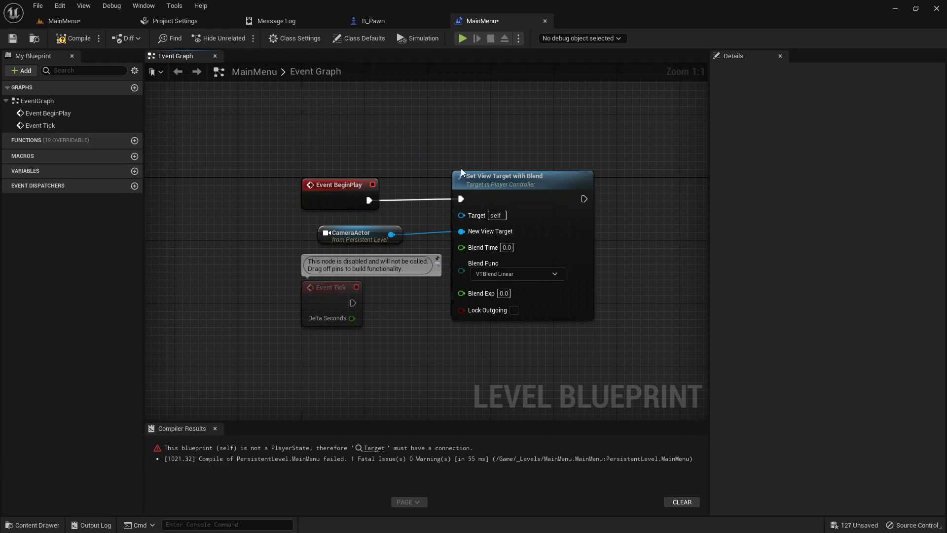
drag(461, 215, 313, 115)
text(get player)
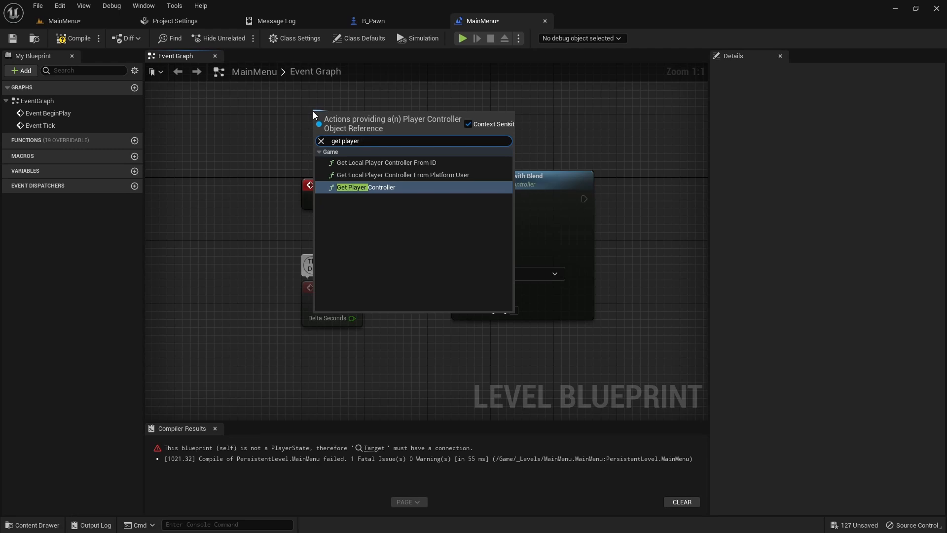
click(234, 110)
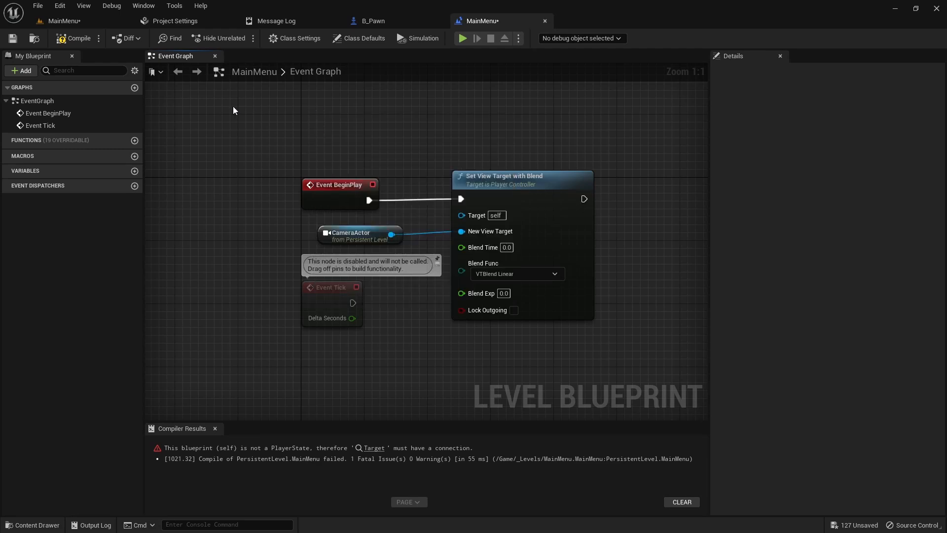
Add a Get Player Controller node with a Player Index, connect its Return Value to Target, and compile the Level Blueprint.
right_click(338, 123)
text(get player controller)
key(Return)
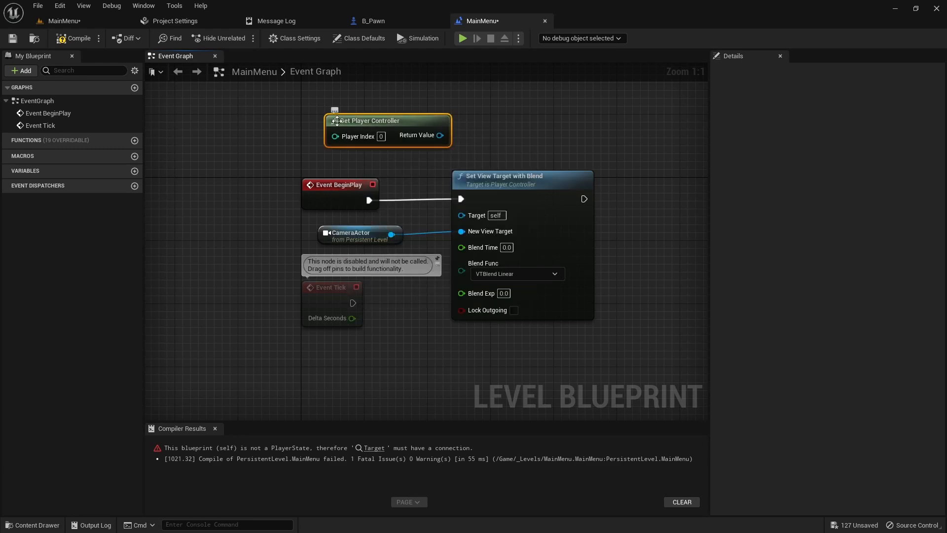
drag(352, 123, 288, 123)
drag(377, 135, 462, 216)
click(74, 40)
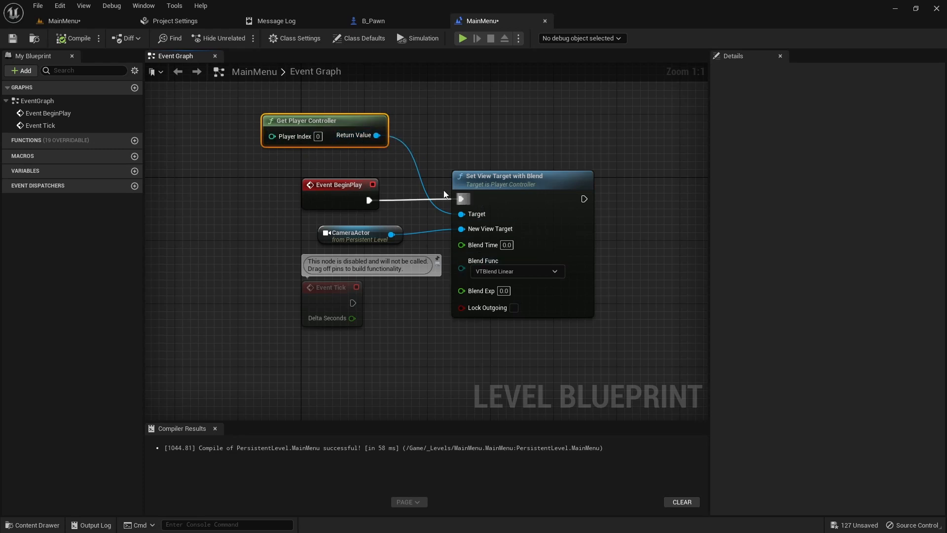
Create a second Get Player Controller node from the Target pin and delete it again.
drag(461, 214, 428, 115)
text(get player)
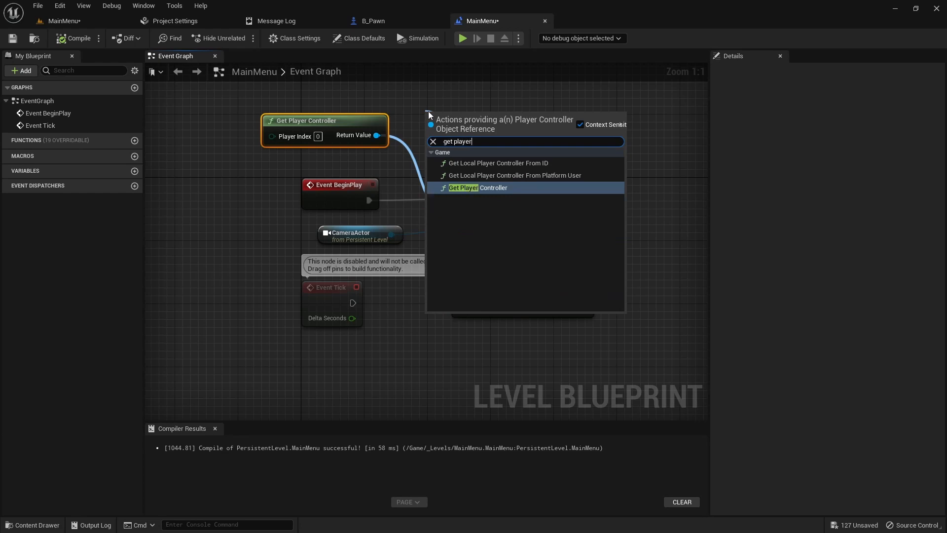
key(Return)
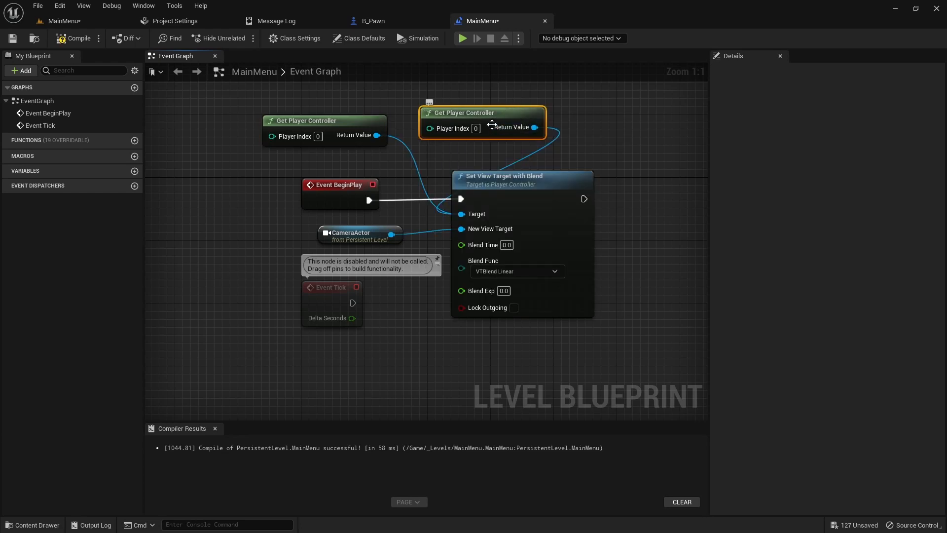
key(Delete)
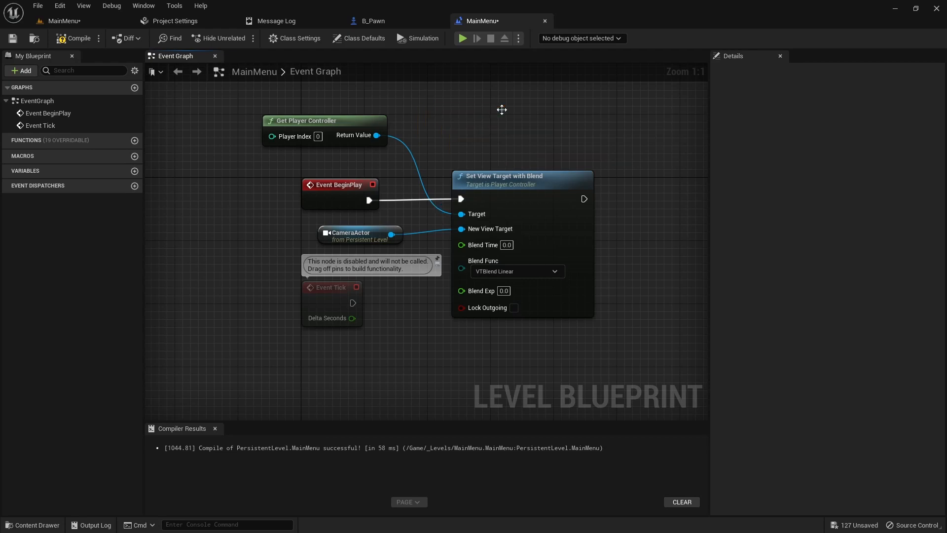
Shift the Get Player Controller node slightly toward the Set View Target with Blend node and recompile the Level Blueprint.
drag(310, 146, 318, 145)
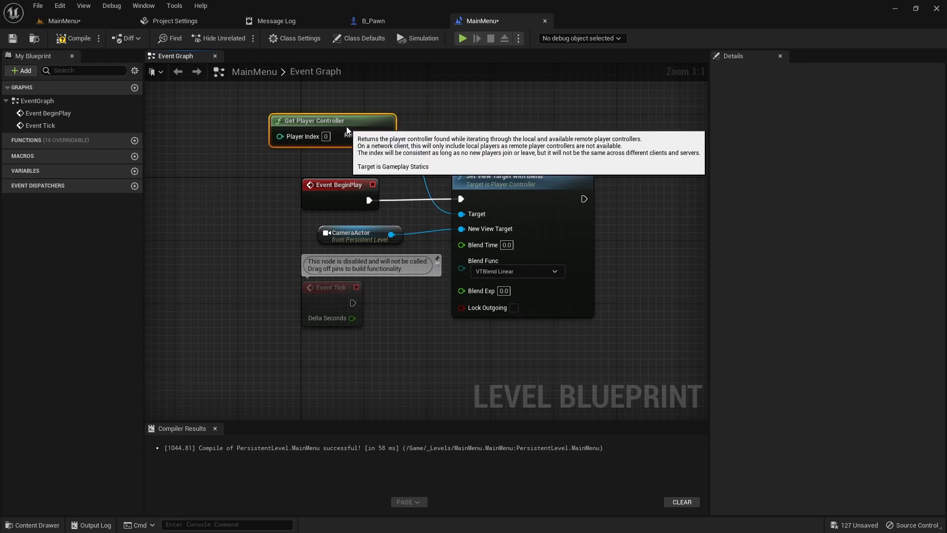
key(F7)
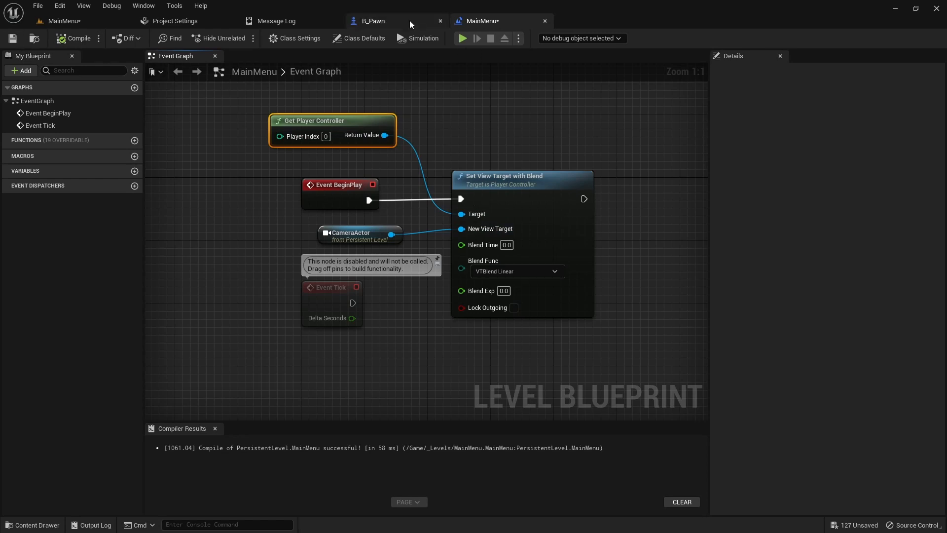
Save the MainMenu level and play it briefly to test the fixed camera view on the mannequin.
click(66, 21)
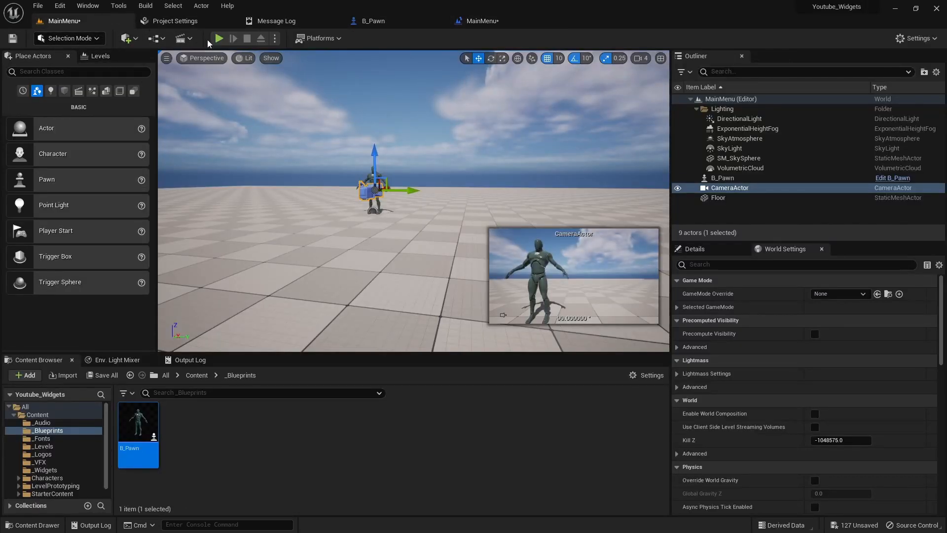
click(13, 38)
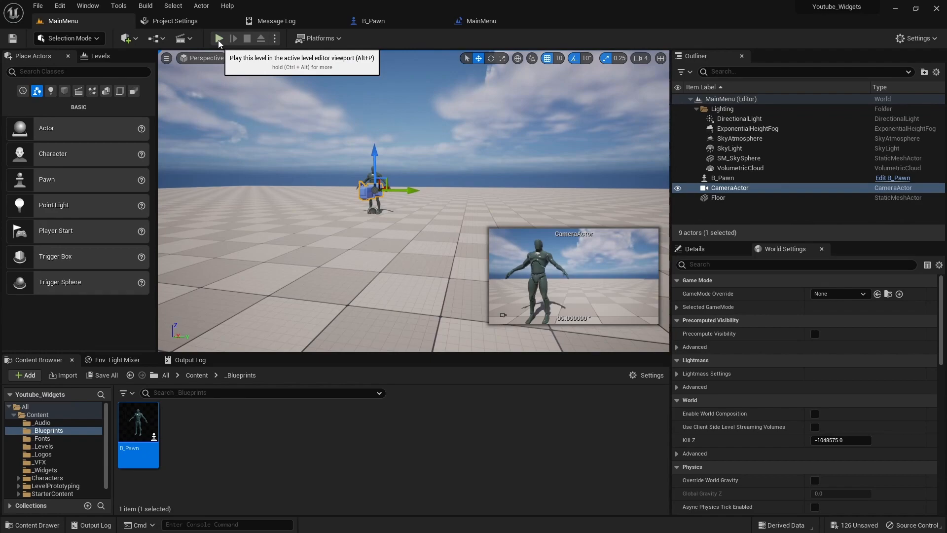
click(219, 38)
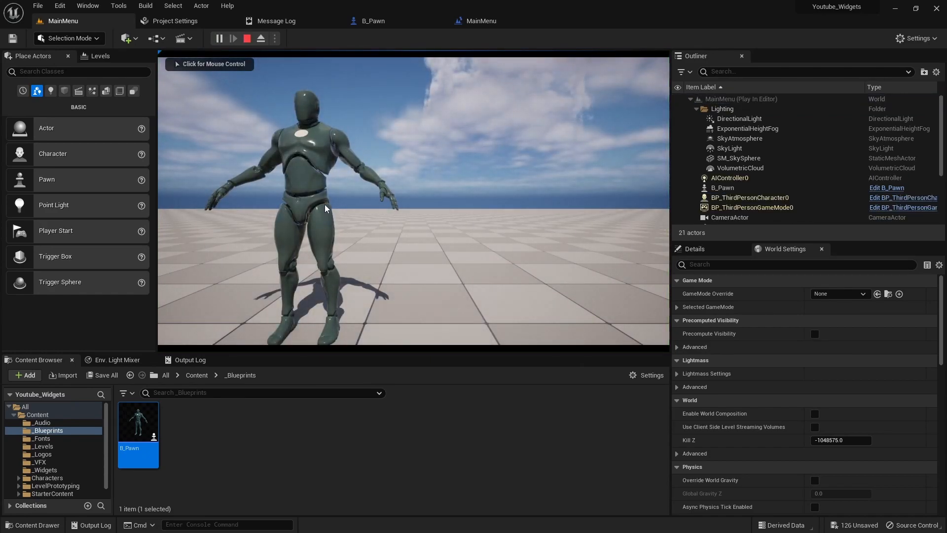
click(247, 38)
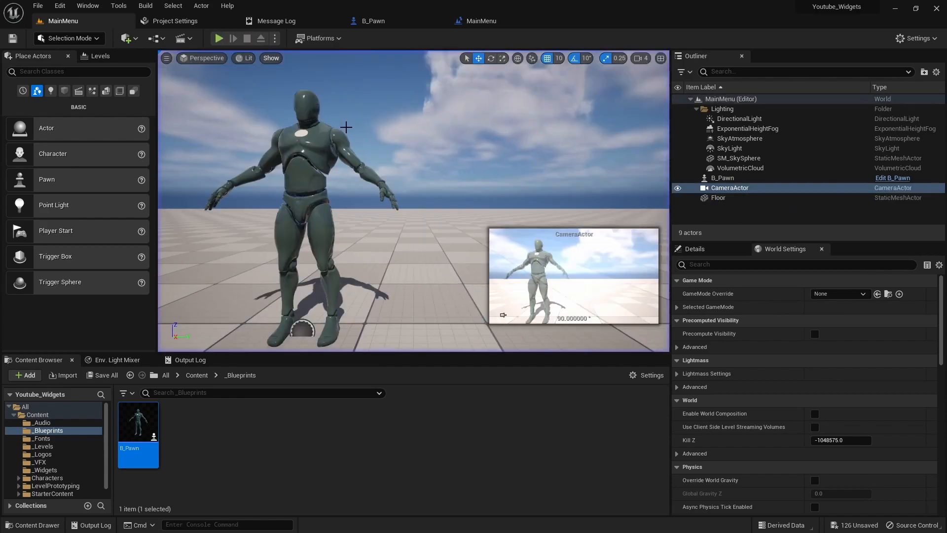
key(s)
right_drag(398, 199, 363, 223)
key(d)
scroll(364, 222, down, 2)
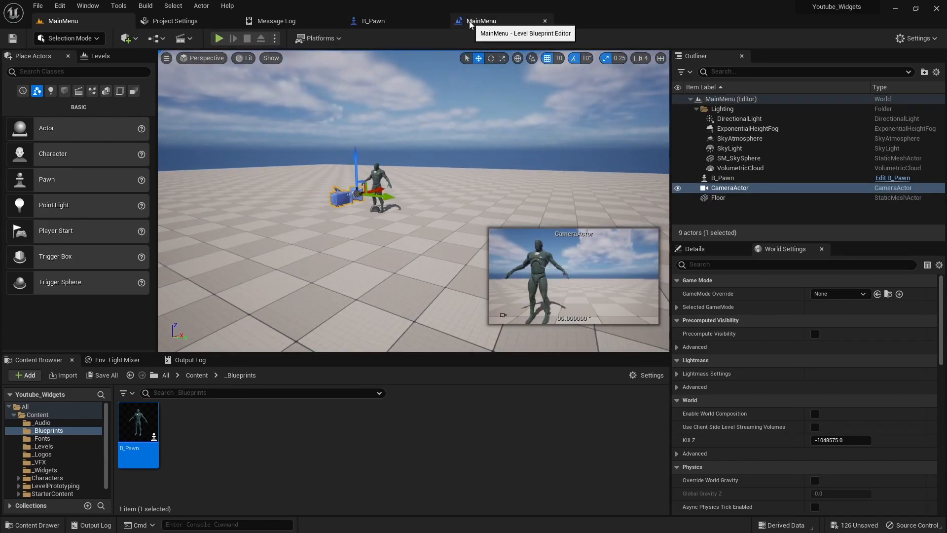
Set Blend Time on the Set View Target with Blend node to 5 and play the level to test it.
click(486, 22)
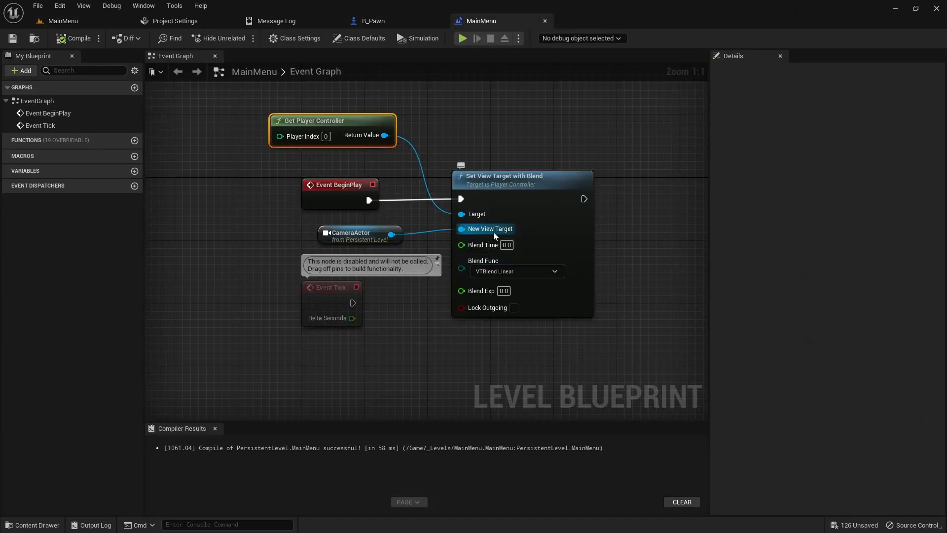
click(504, 245)
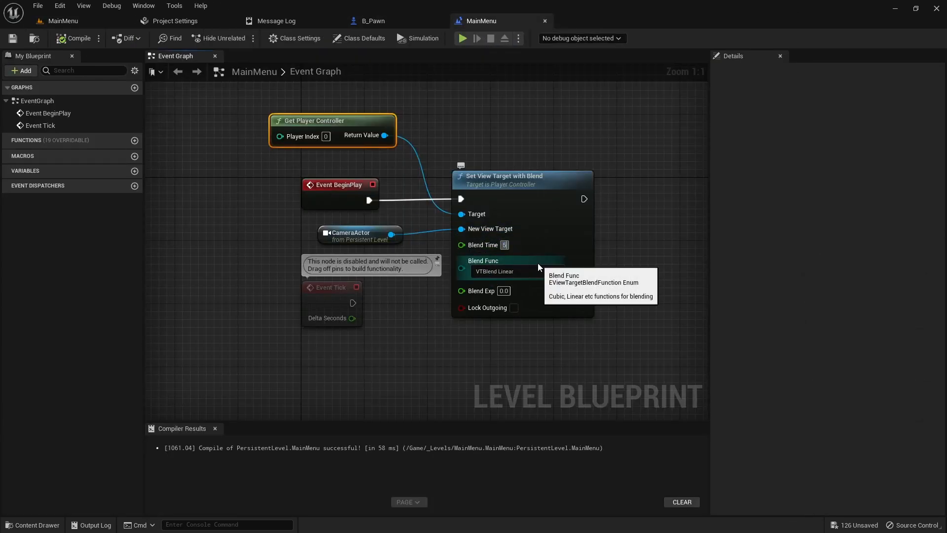
click(69, 21)
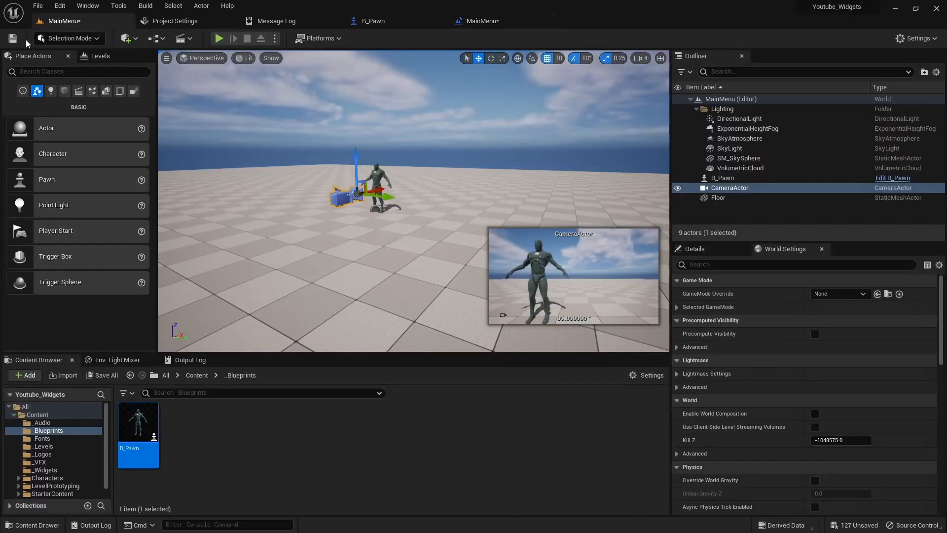
click(219, 38)
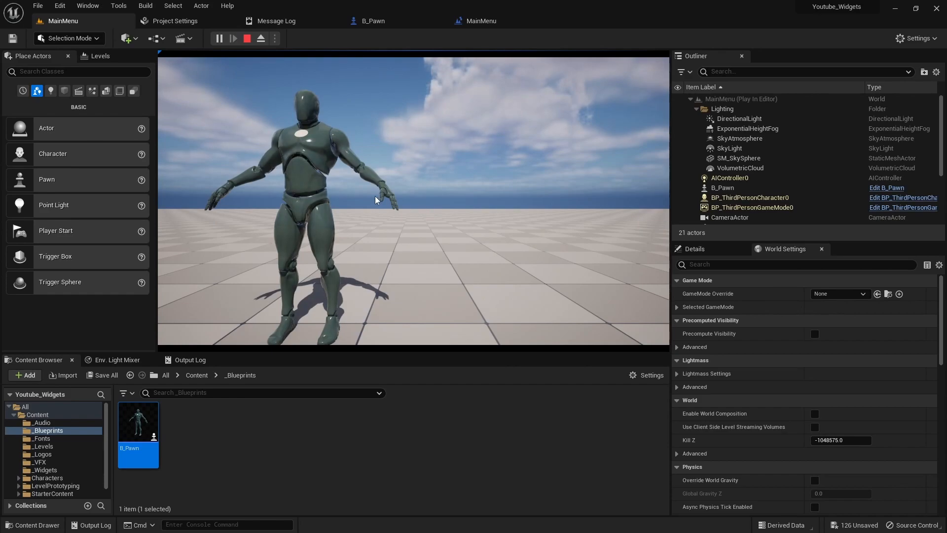
key(Escape)
Reset the Set View Target with Blend node's Blend Time to 0.0, then compile and save the Level Blueprint.
click(481, 21)
click(508, 246)
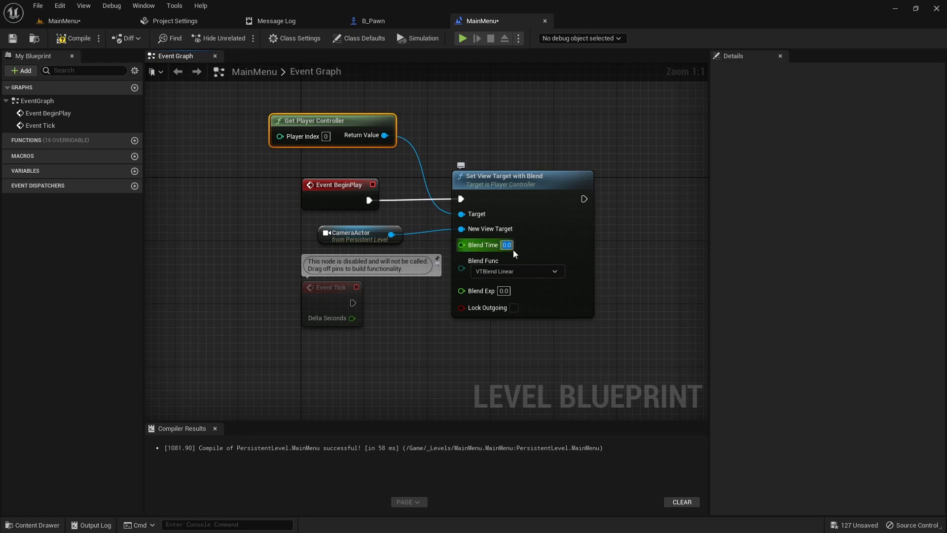
click(72, 41)
click(12, 38)
Play the MainMenu level, inspect the spawned BP_ThirdPersonCharacter0 actor, and stop the session.
click(61, 20)
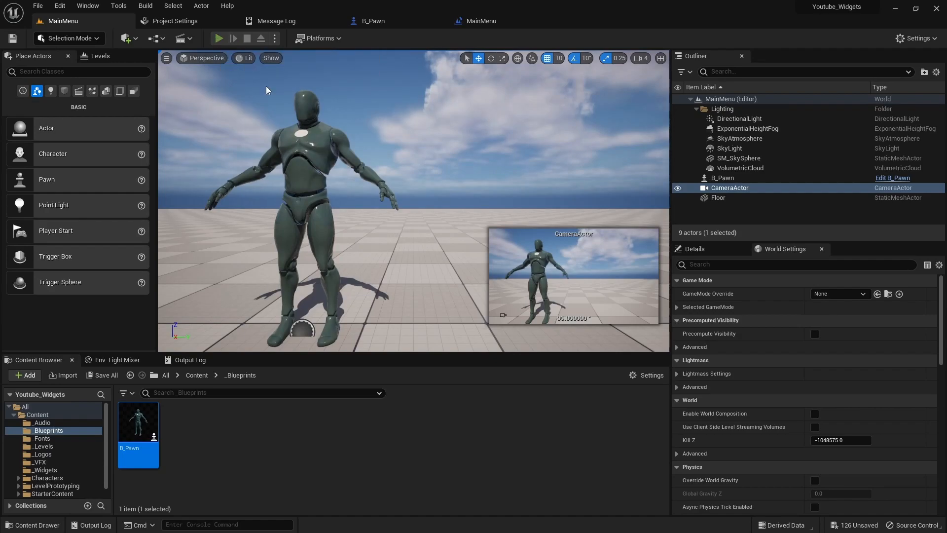
click(218, 38)
click(743, 198)
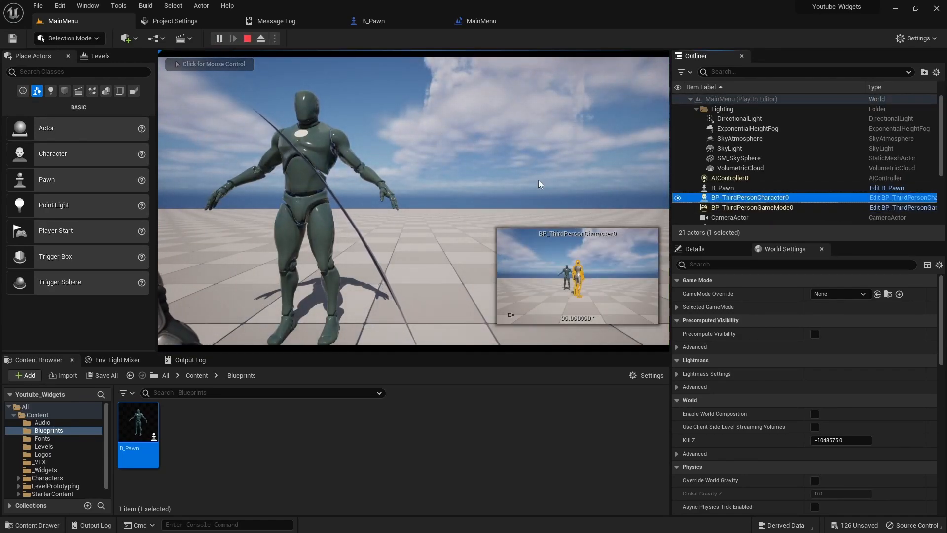
click(247, 38)
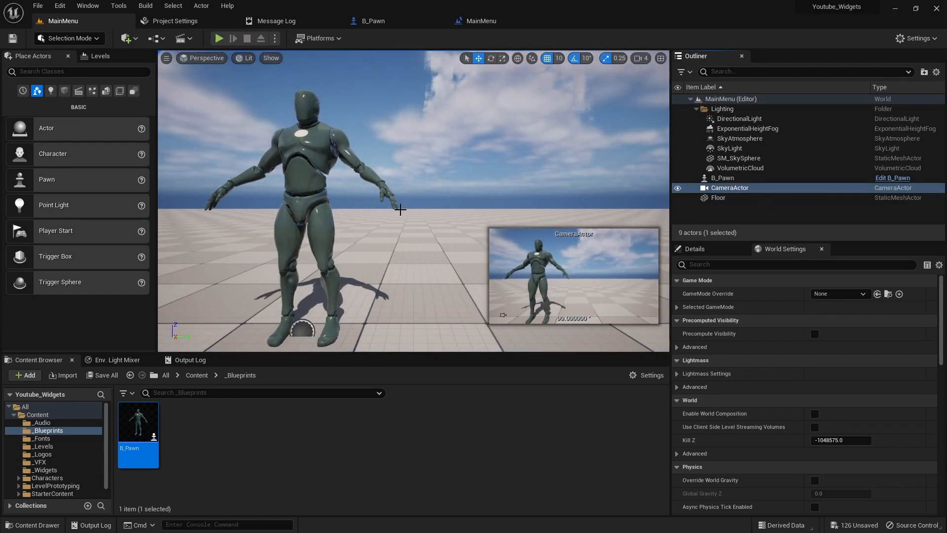
Set the project's Default GameMode to GameModeBase in the Maps & Modes settings.
click(176, 21)
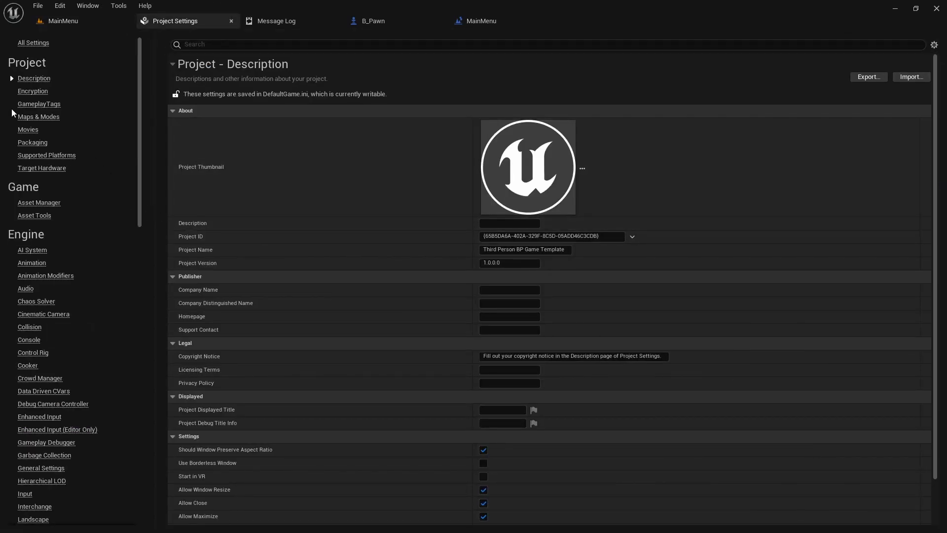
click(39, 117)
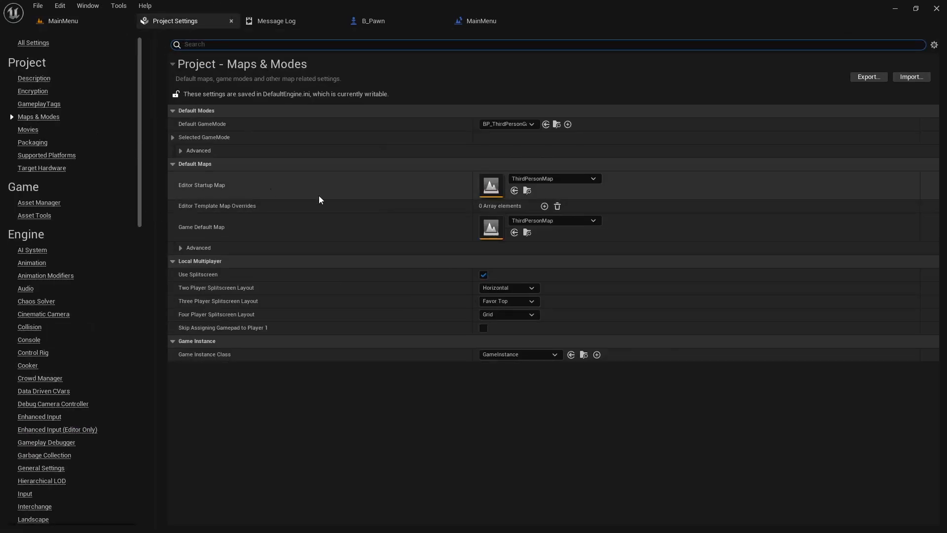
click(507, 125)
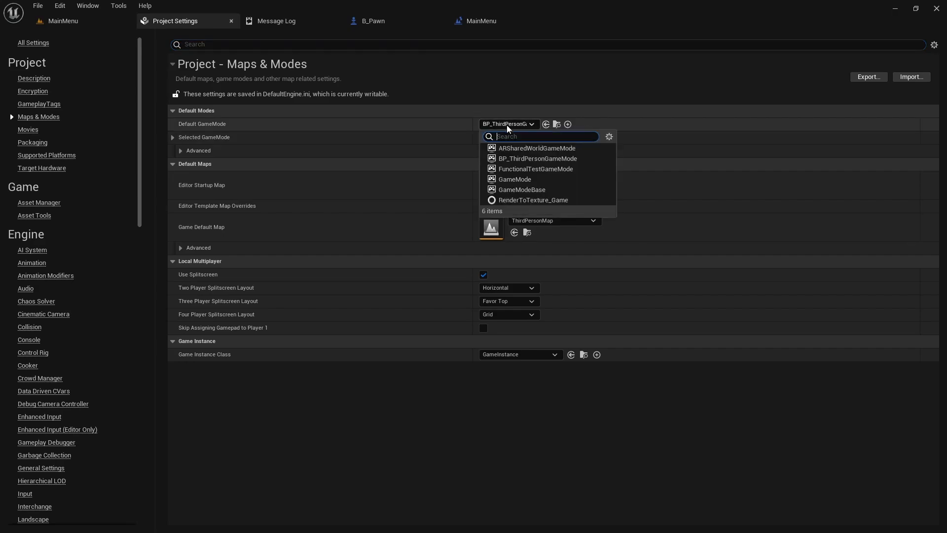
click(522, 190)
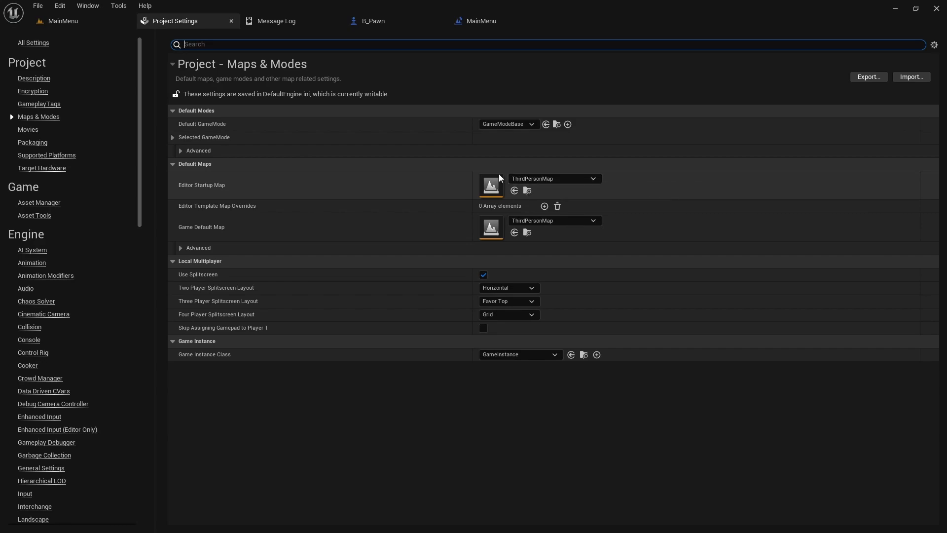
Set both the Editor Startup Map and the Game Default Map to MainMenu.
click(573, 179)
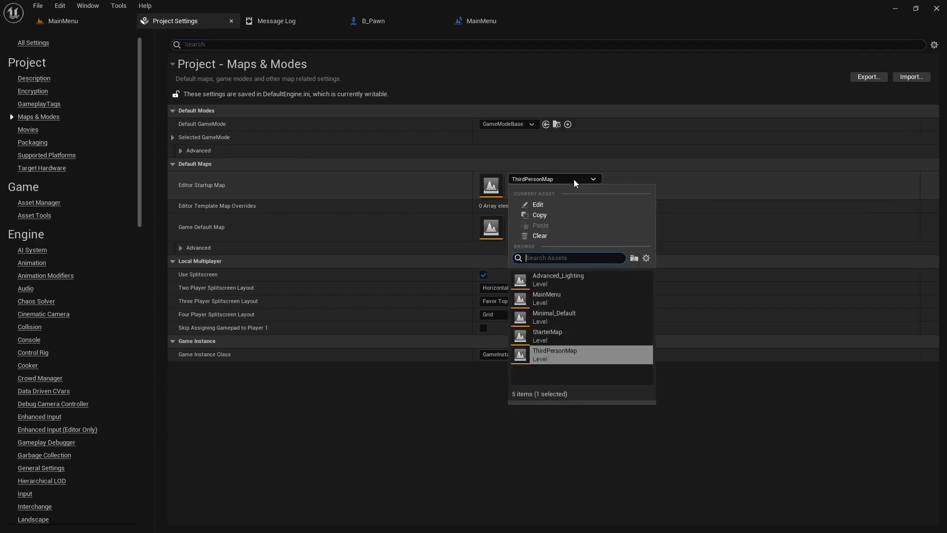
click(545, 294)
click(558, 222)
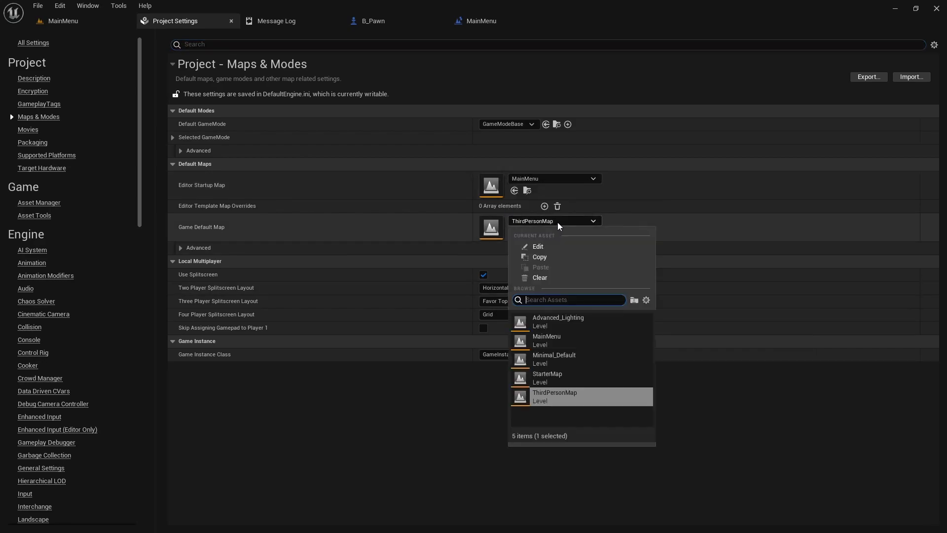
click(540, 336)
Play the MainMenu level, examine which actors are spawned at runtime, and stop the session.
click(75, 24)
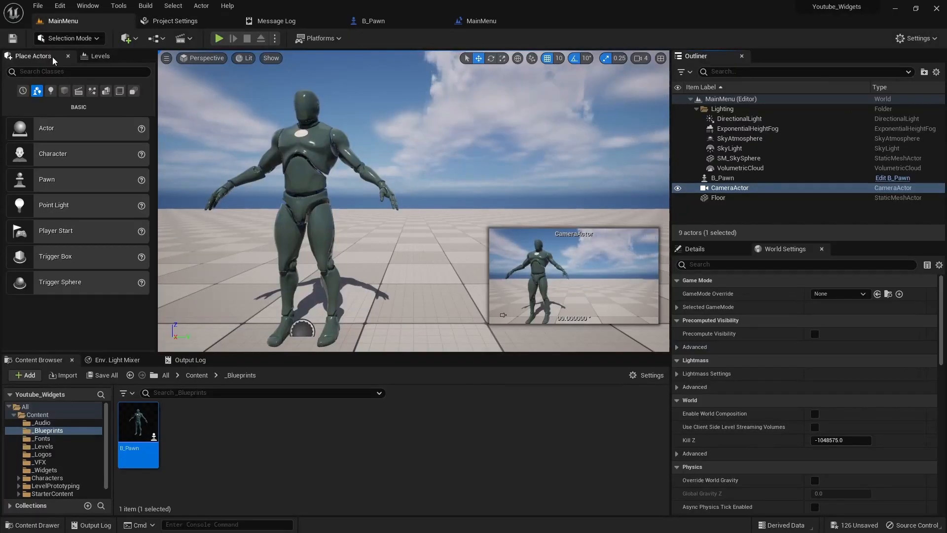
click(219, 38)
scroll(744, 154, down, 3)
scroll(741, 173, down, 3)
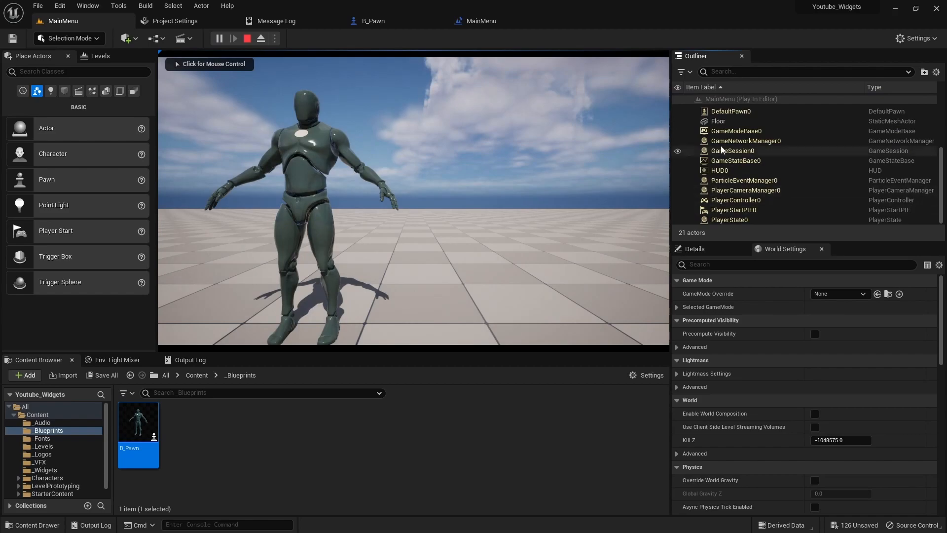
scroll(740, 197, up, 4)
scroll(741, 172, down, 3)
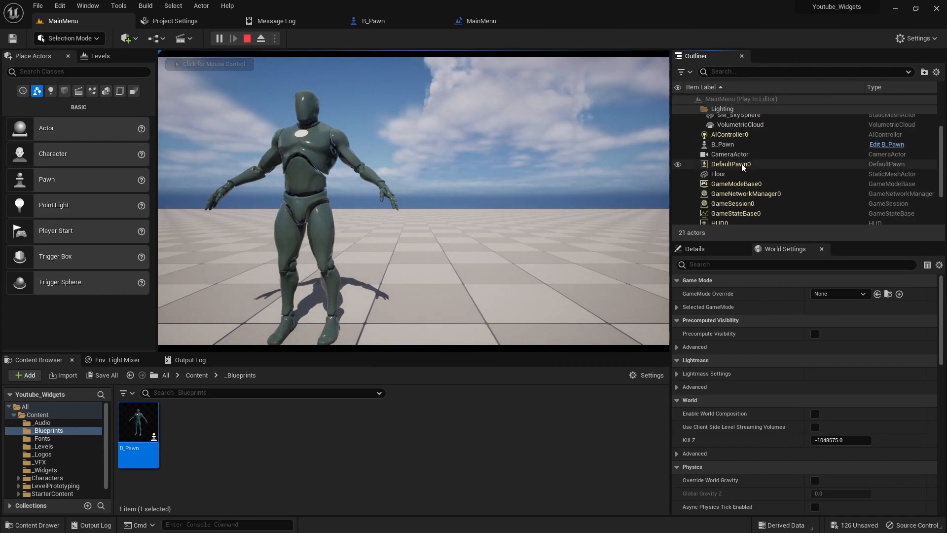
click(247, 38)
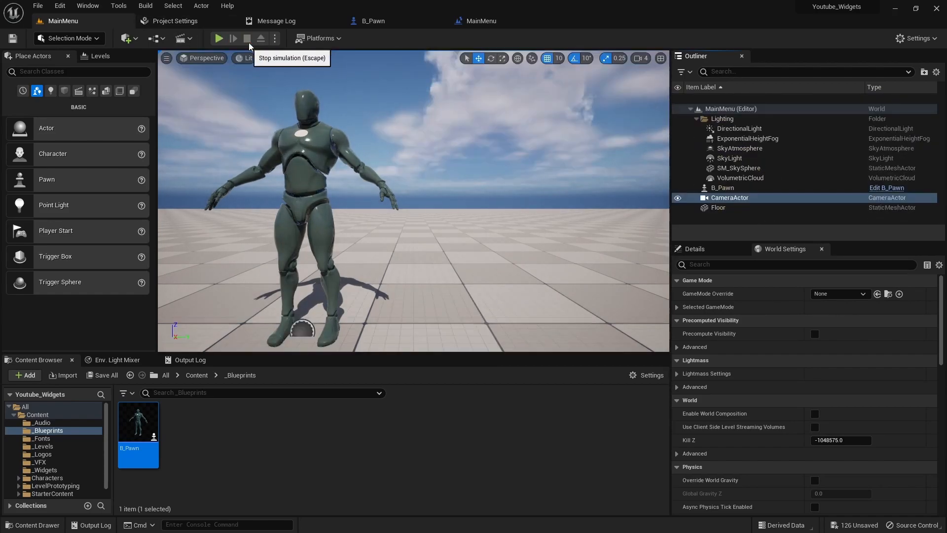
Rotate the DirectionalLight so the sun sits low behind the mannequin for a sunset look.
scroll(476, 177, down, 3)
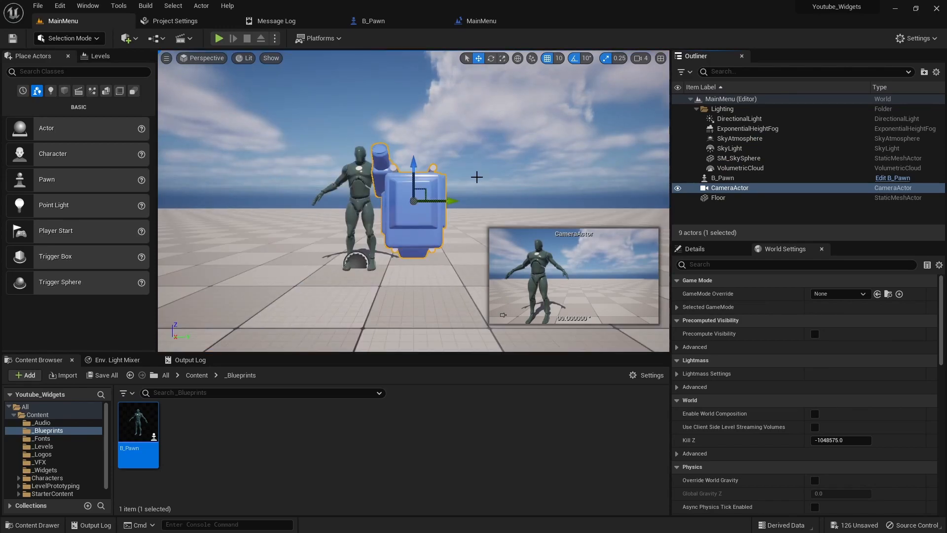
scroll(483, 184, up, 2)
right_drag(486, 184, 395, 185)
scroll(500, 193, down, 3)
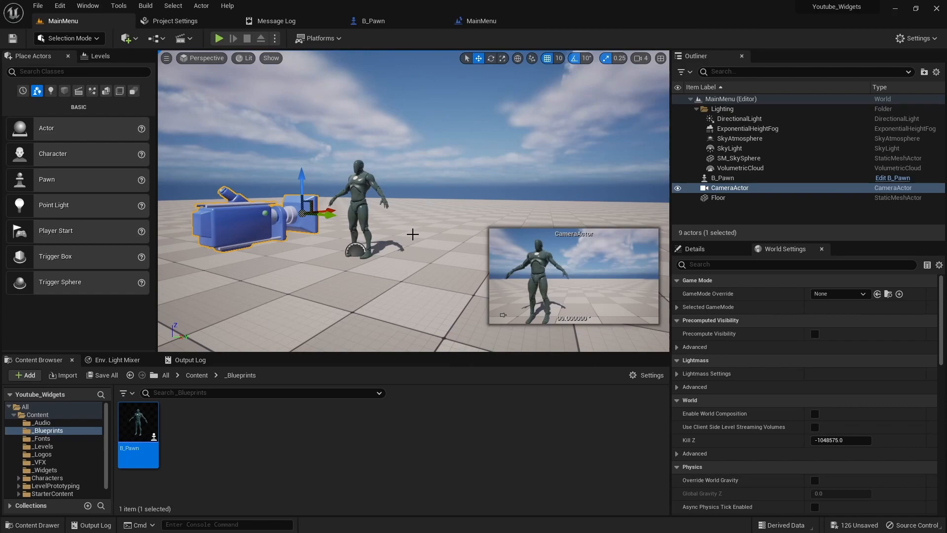
scroll(410, 226, up, 2)
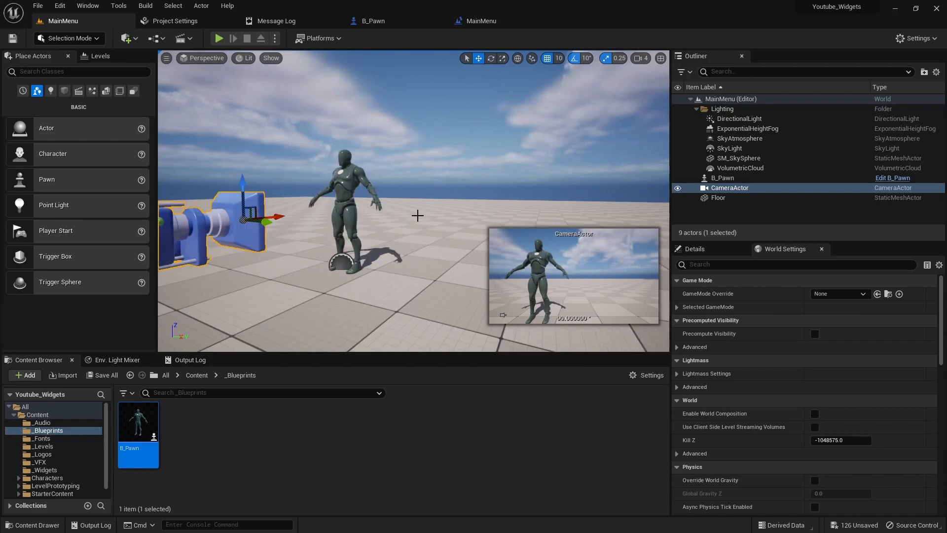
click(728, 122)
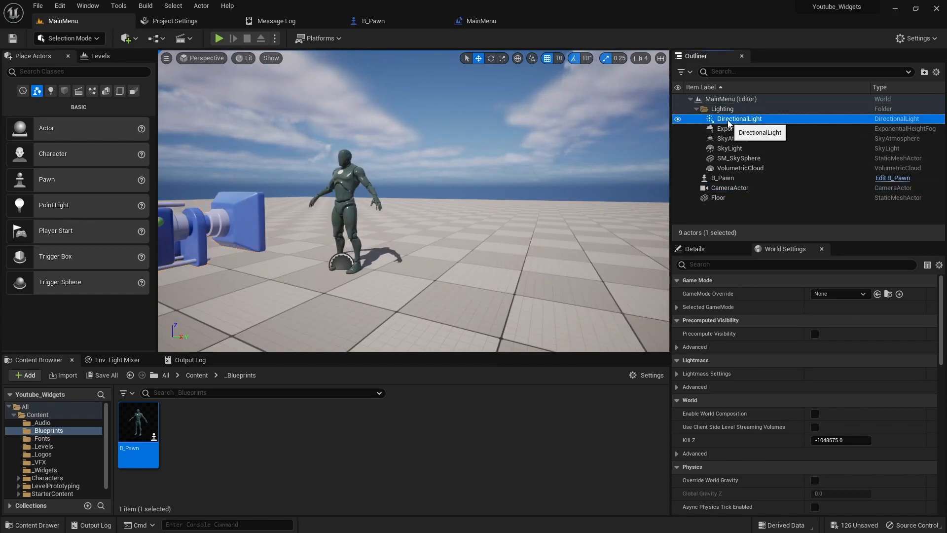
right_drag(479, 199, 448, 195)
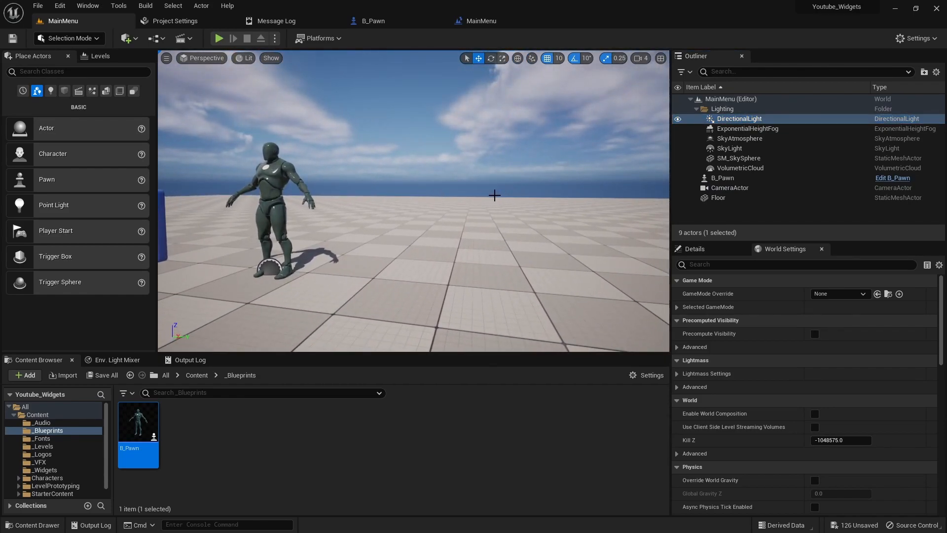
key(ctrl+l)
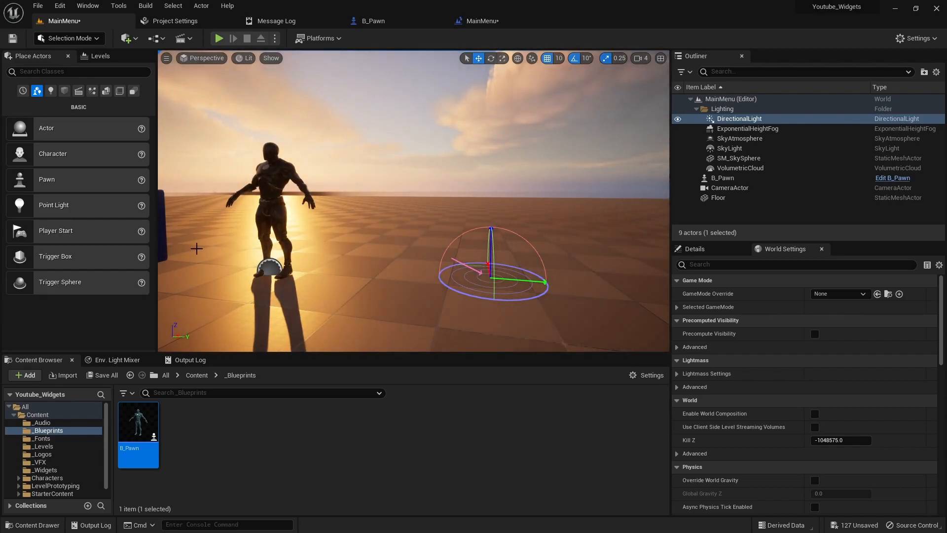
Check the sunset shot through the CameraActor preview, look into the _VFX folder, and select the B_Pawn mannequin in the level.
middle_drag(342, 264, 303, 246)
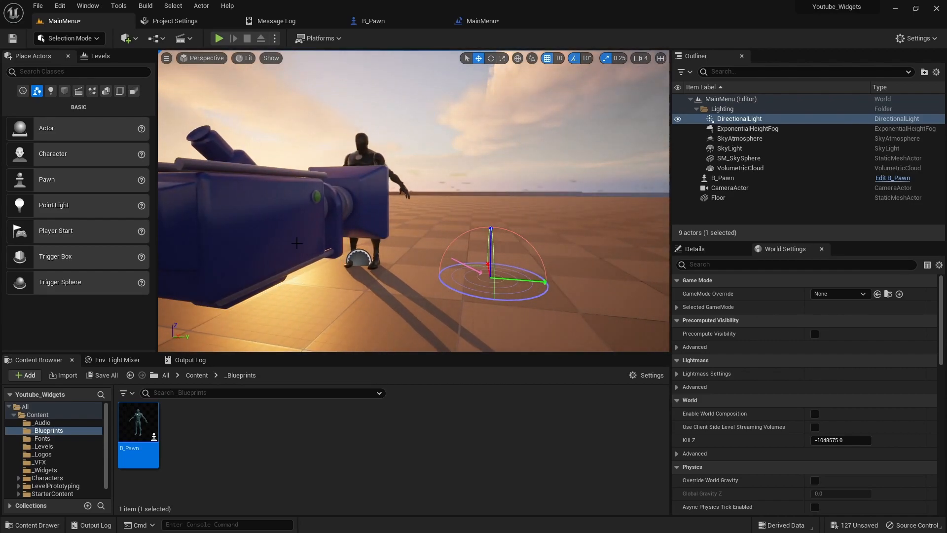
click(284, 228)
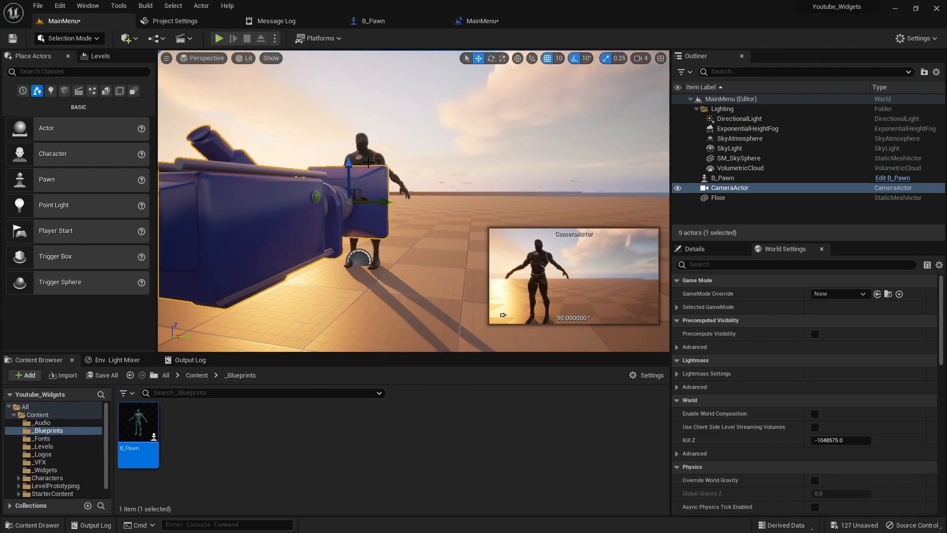
click(39, 462)
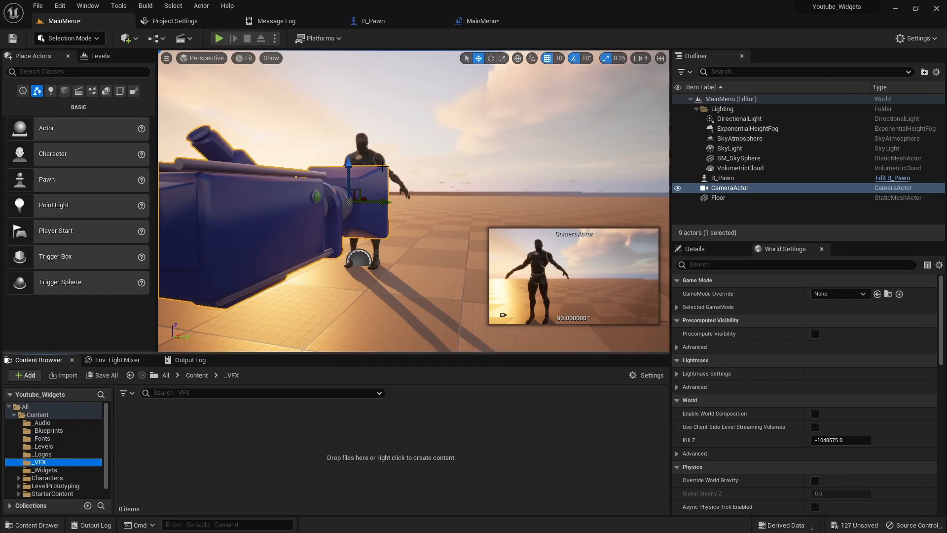
right_drag(398, 271, 403, 261)
key(a)
click(416, 183)
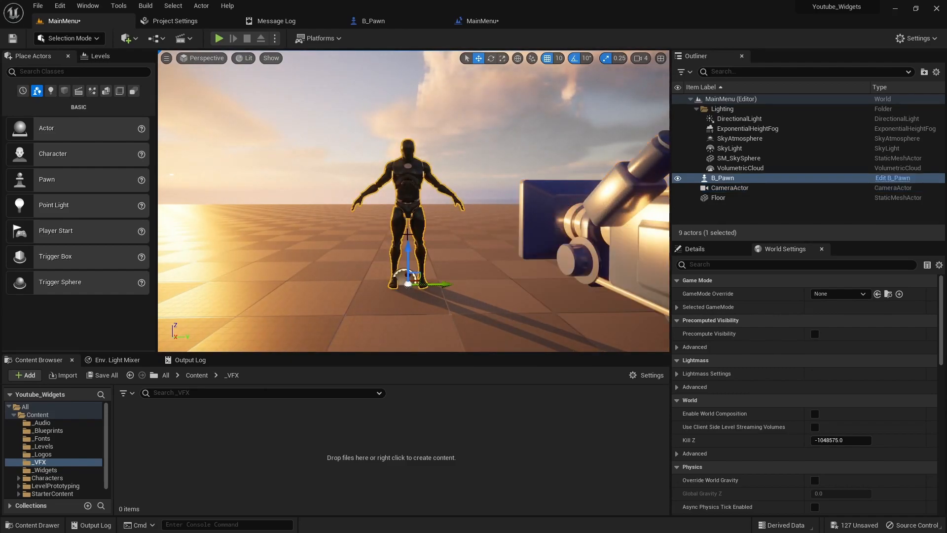
Create an Animation Blueprint for SK_Mannequin_Skeleton in the _Blueprints folder, name it AB_Pawn, and open it.
click(44, 430)
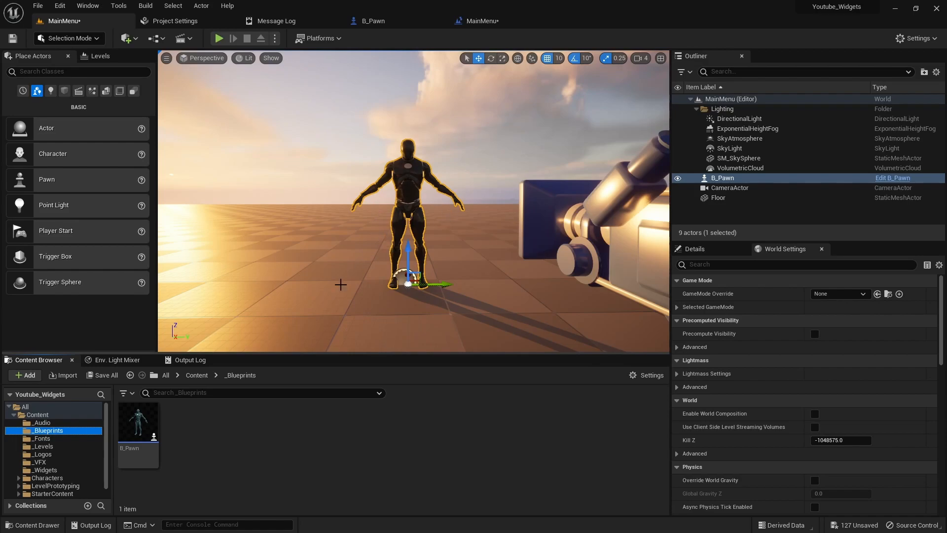
right_click(215, 433)
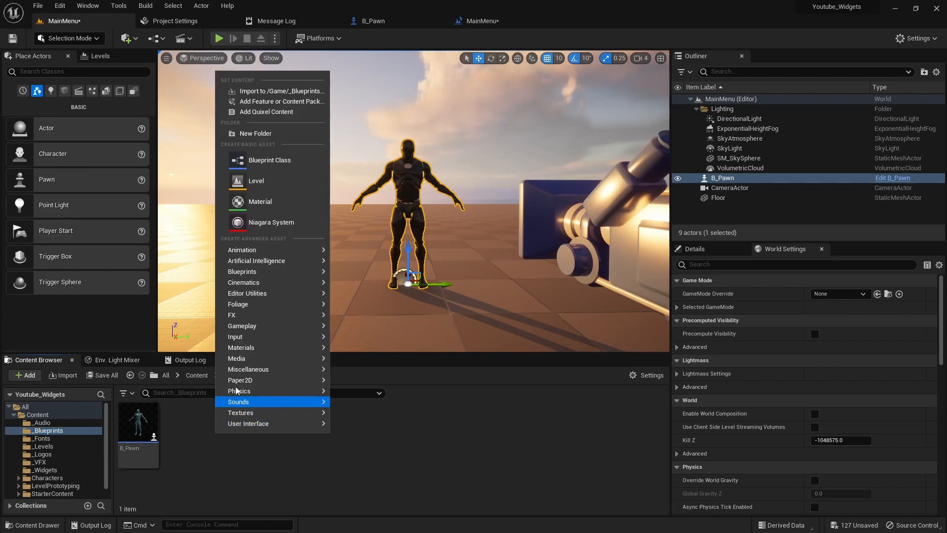
mouse_move(260, 251)
click(386, 281)
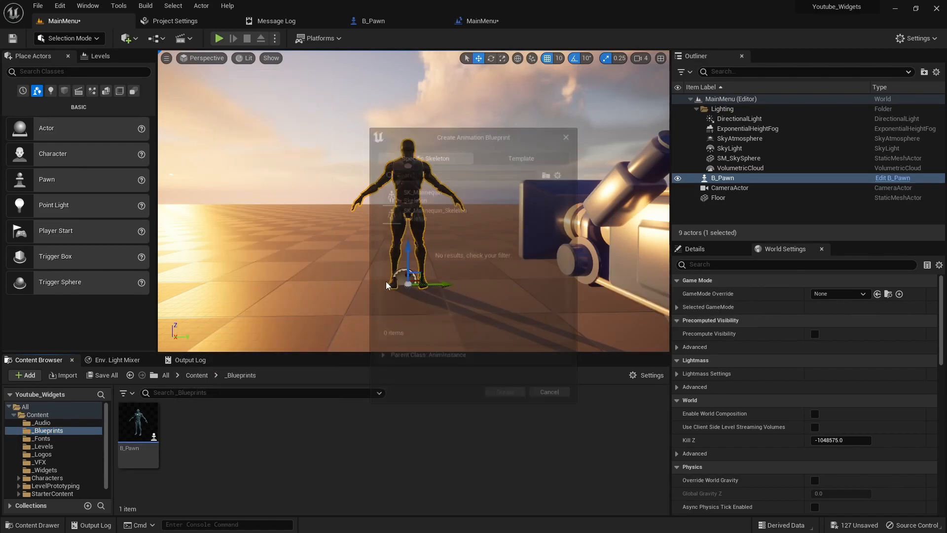
click(418, 213)
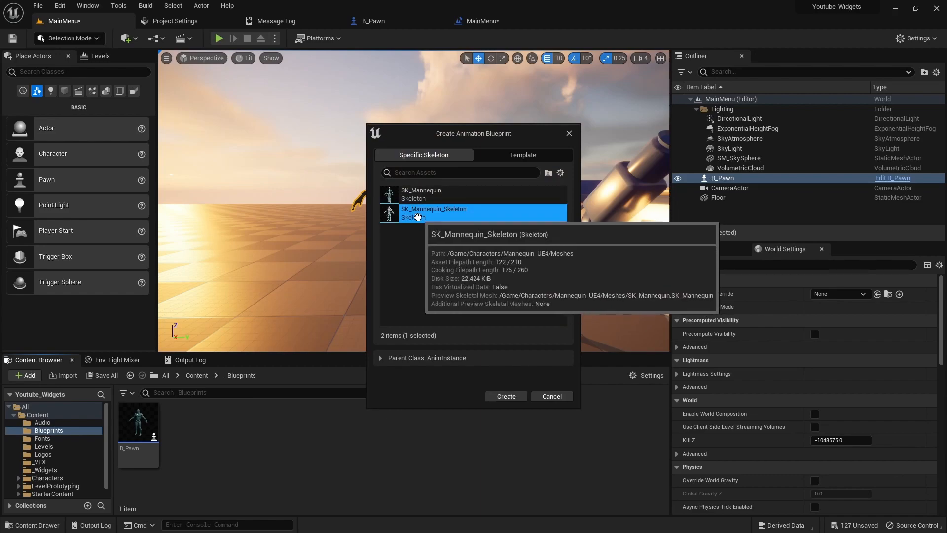
click(490, 396)
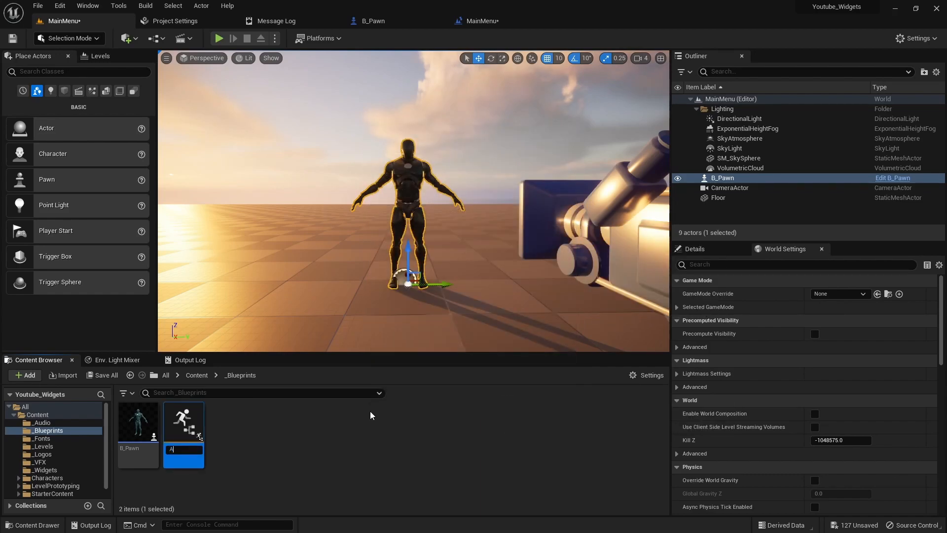
text(AB_Pawn)
key(Return)
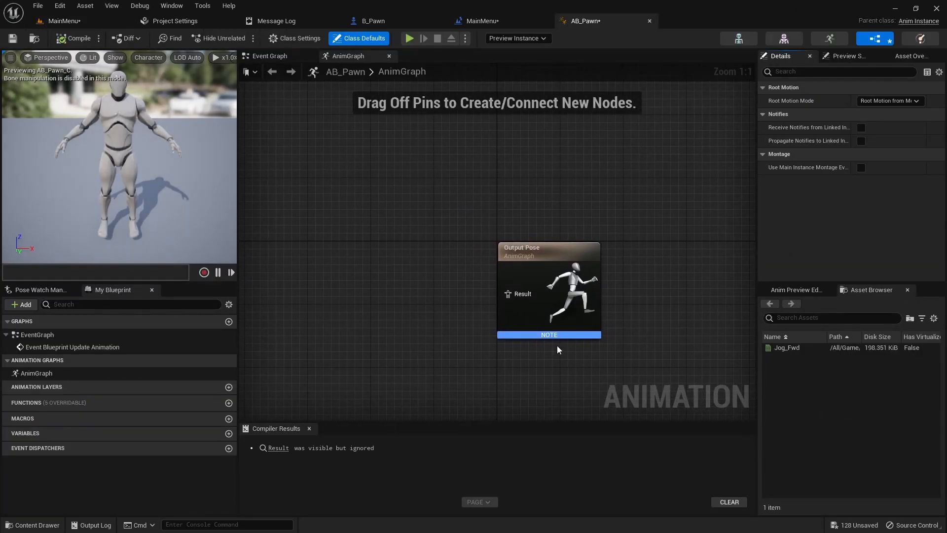
Feed the Jog_Fwd animation into AB_Pawn's Output Pose, compile, and save the Jog_Fwd asset with a Rate Scale of 0.3.
drag(787, 347, 350, 284)
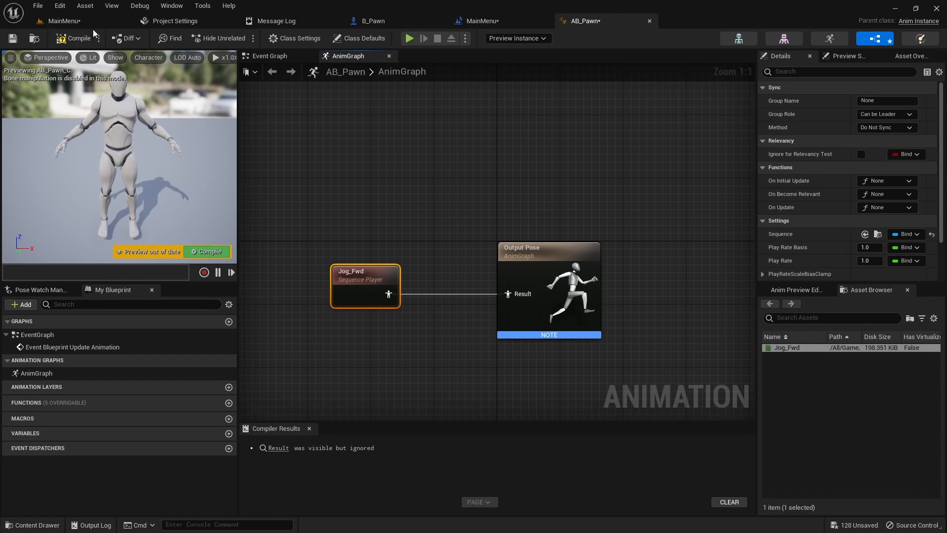
click(78, 39)
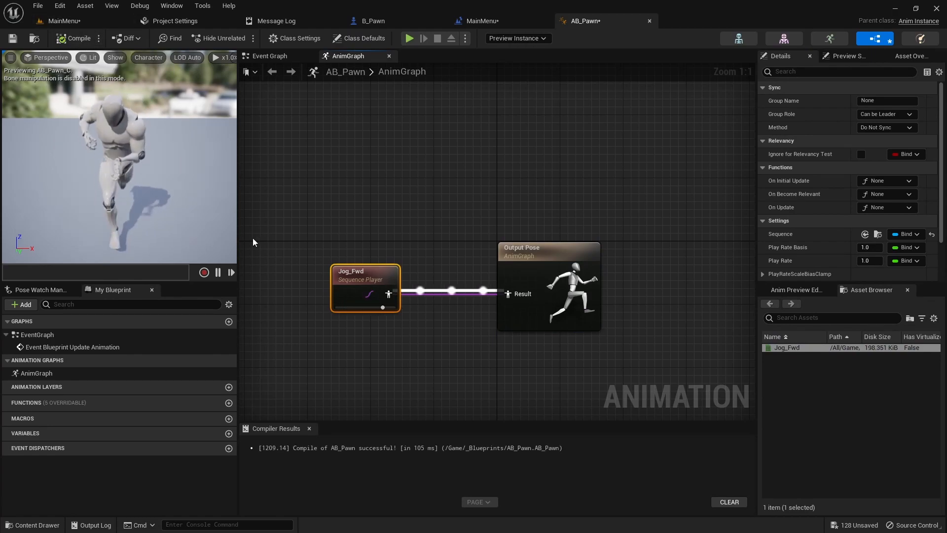
double_click(361, 292)
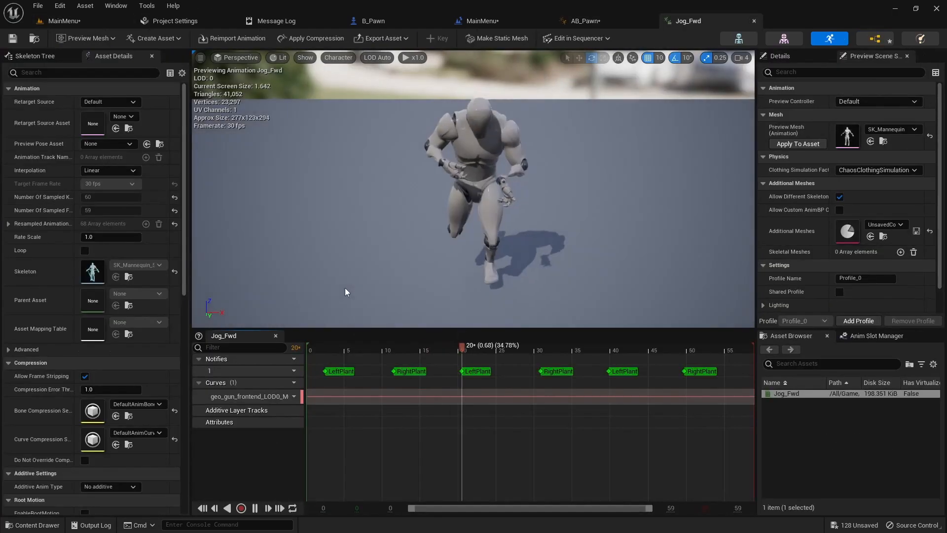
click(113, 238)
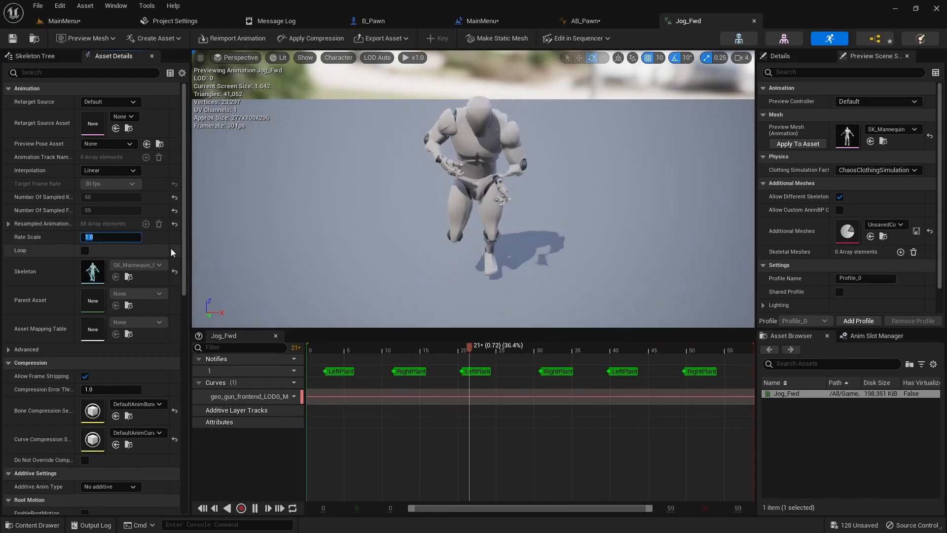
text(0.3)
key(Return)
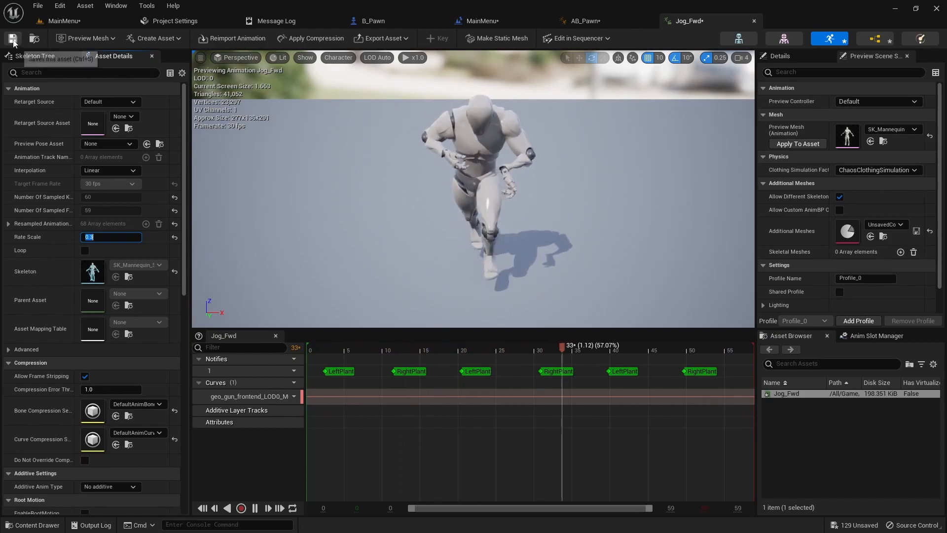
key(ctrl+s)
Save the MainMenu level, then assign AB_Pawn as the Anim Class of B_Pawn's Manny mesh and compile B_Pawn.
click(95, 25)
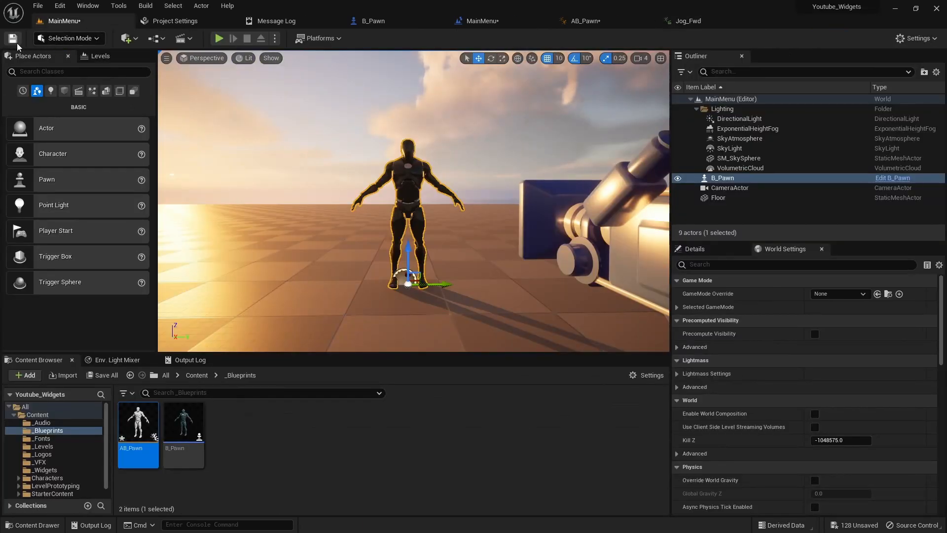
click(377, 23)
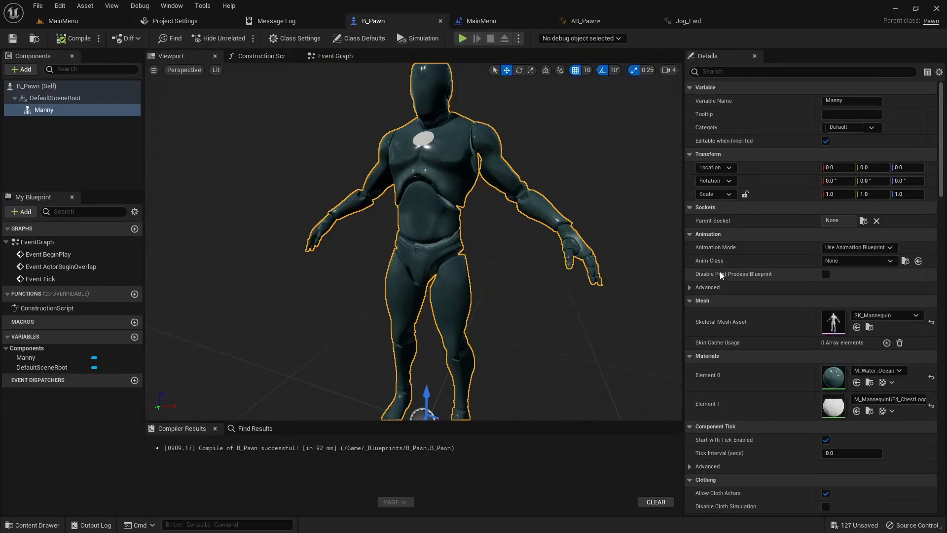
click(879, 262)
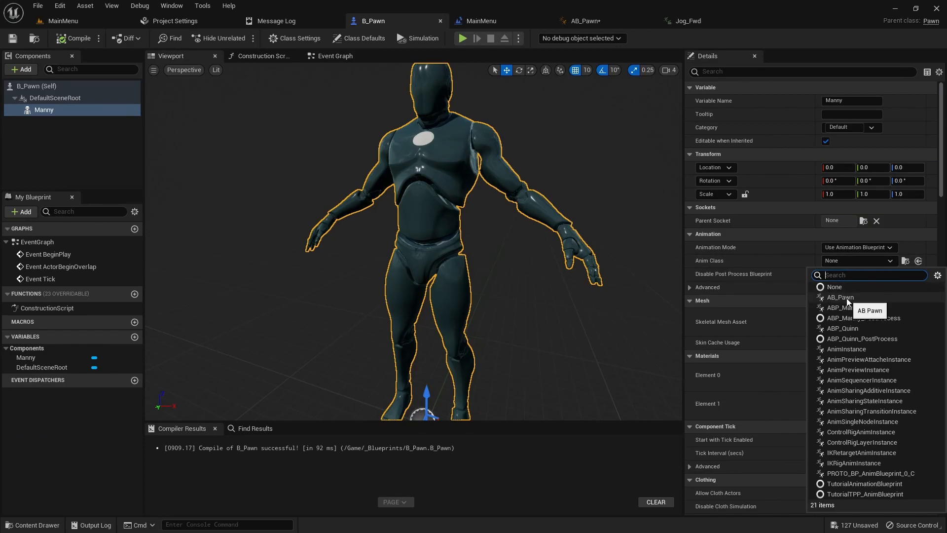
click(846, 298)
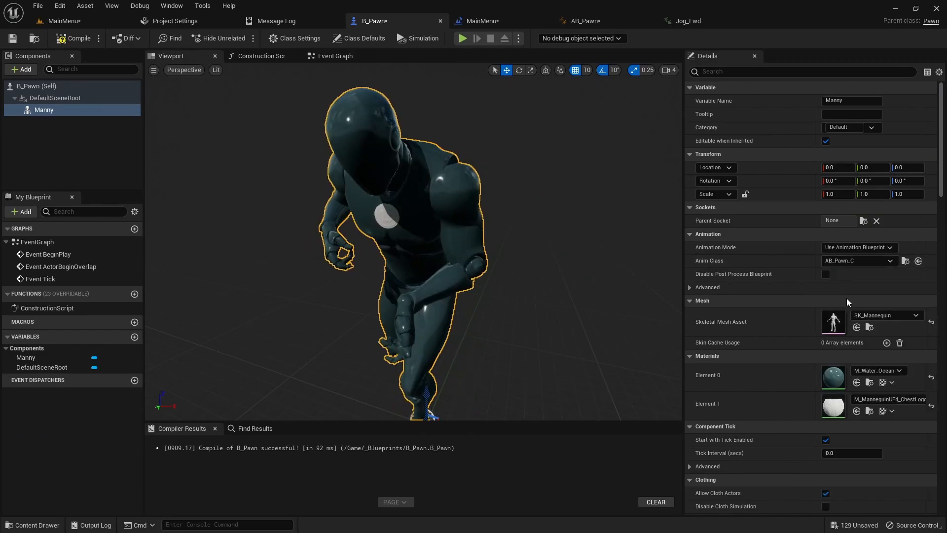
click(84, 39)
Play the MainMenu level to check the mannequin's jog animation, and stop the session.
click(63, 22)
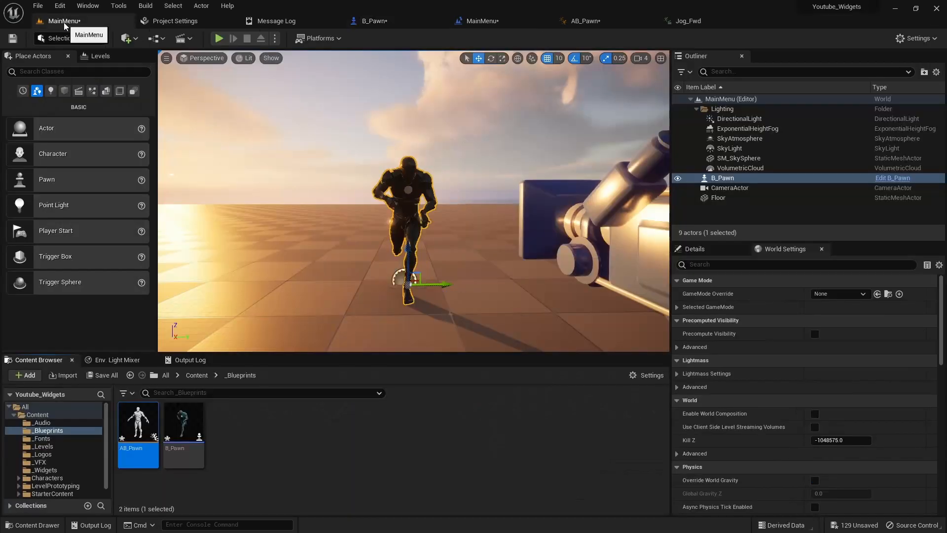
key(alt+p)
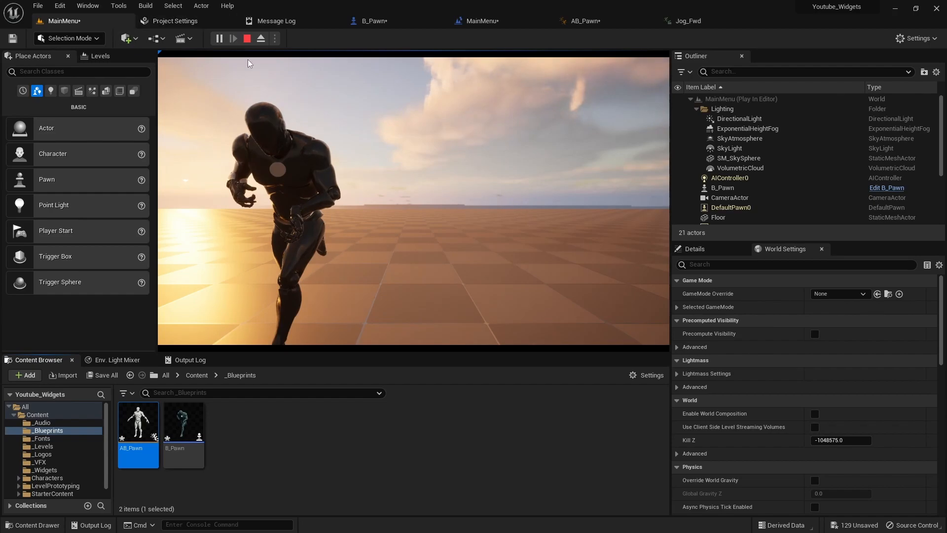
click(248, 39)
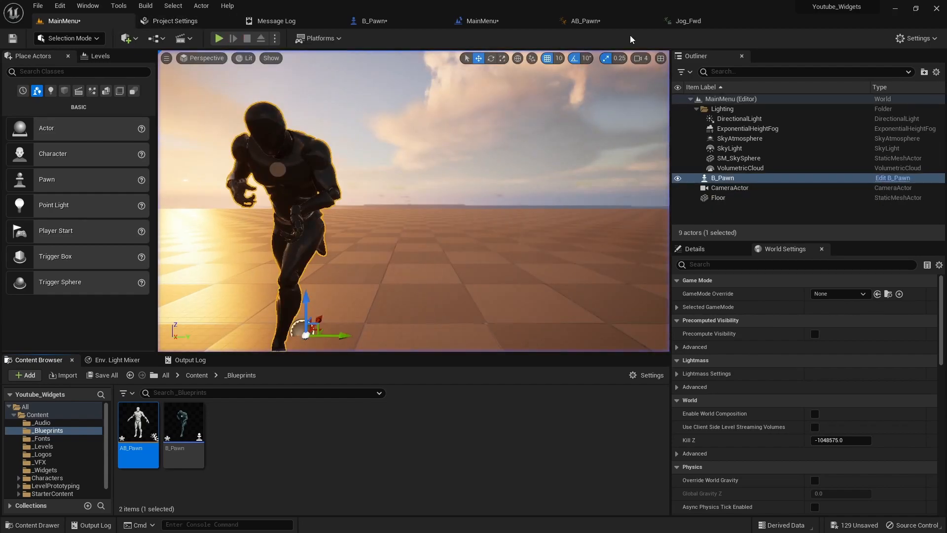
Enable Loop Animation on the Jog_Fwd sequence player in AB_Pawn, compile, and save the blueprint.
click(579, 22)
scroll(829, 234, down, 3)
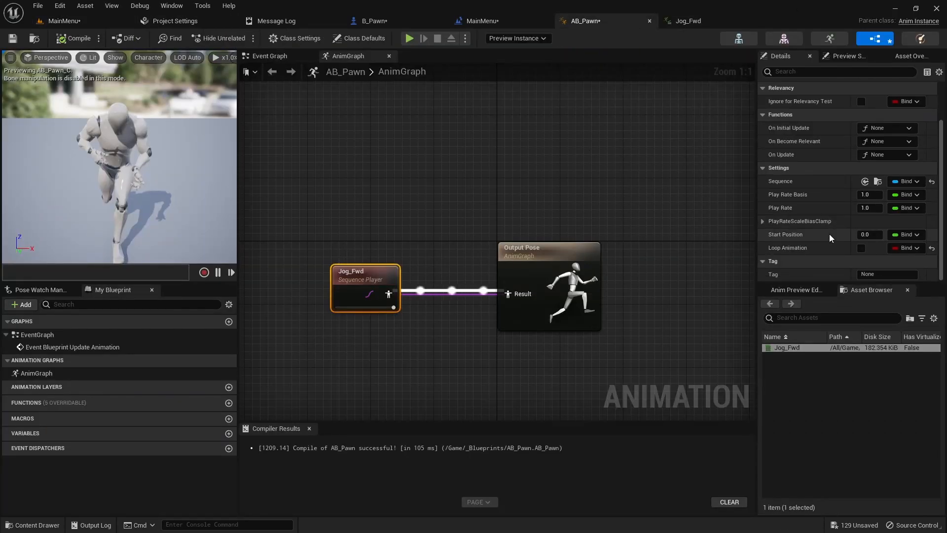
click(862, 249)
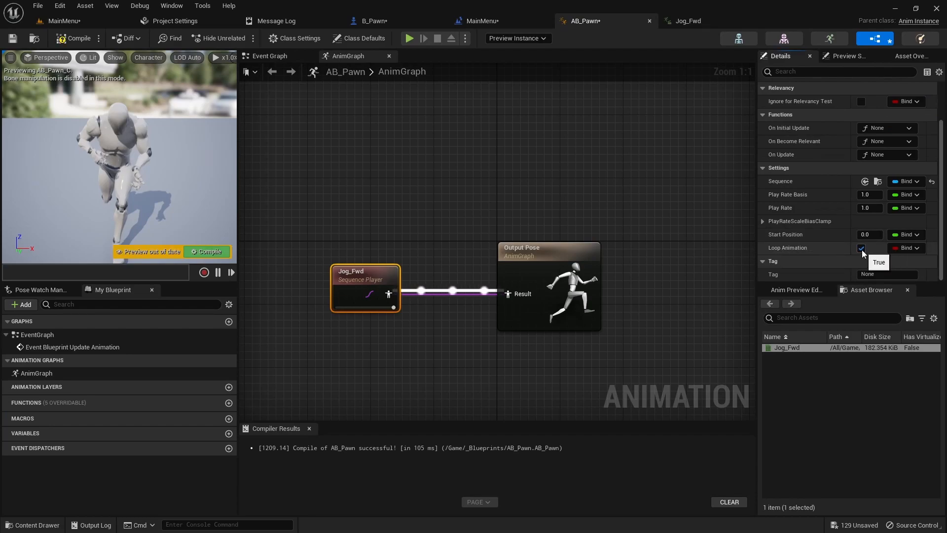
click(73, 38)
click(14, 38)
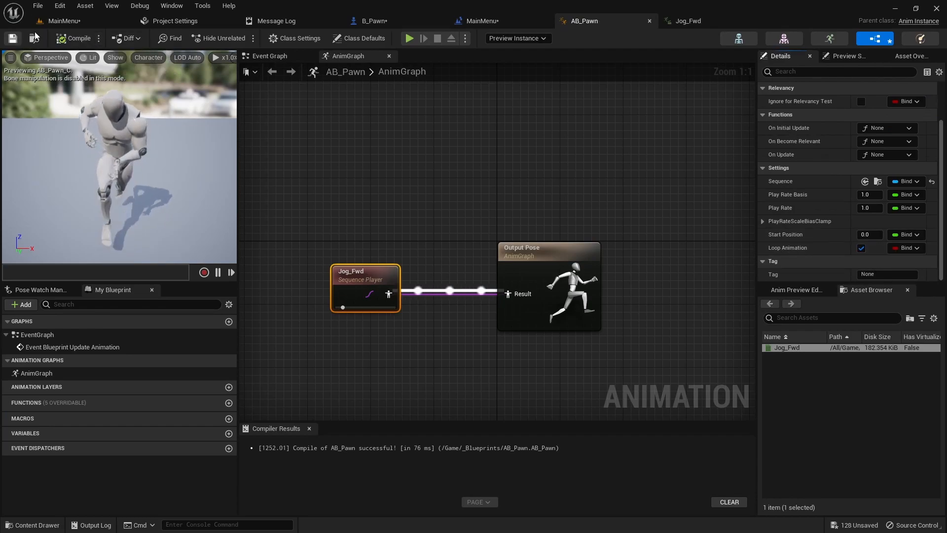
Save the MainMenu level, play it to check that the jog loops, and stop the session.
click(63, 21)
click(13, 38)
click(218, 38)
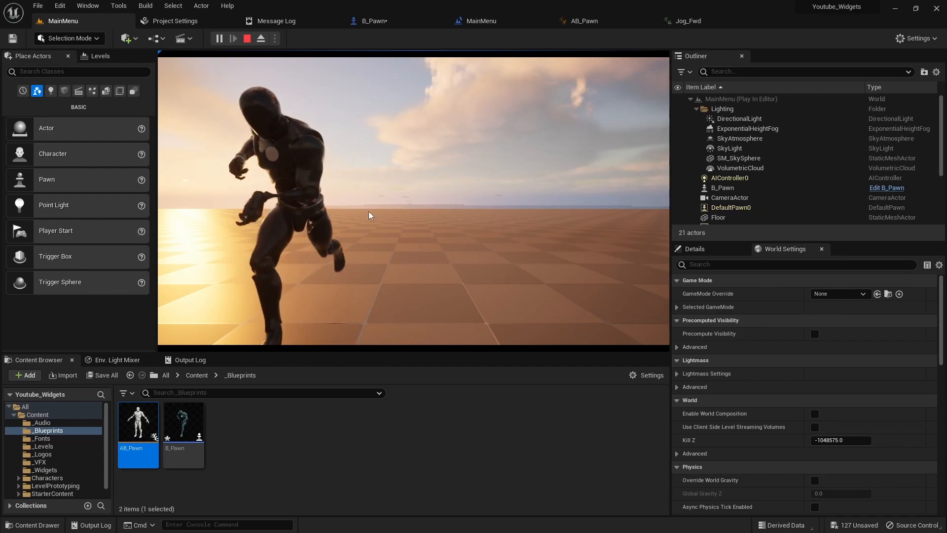
click(247, 38)
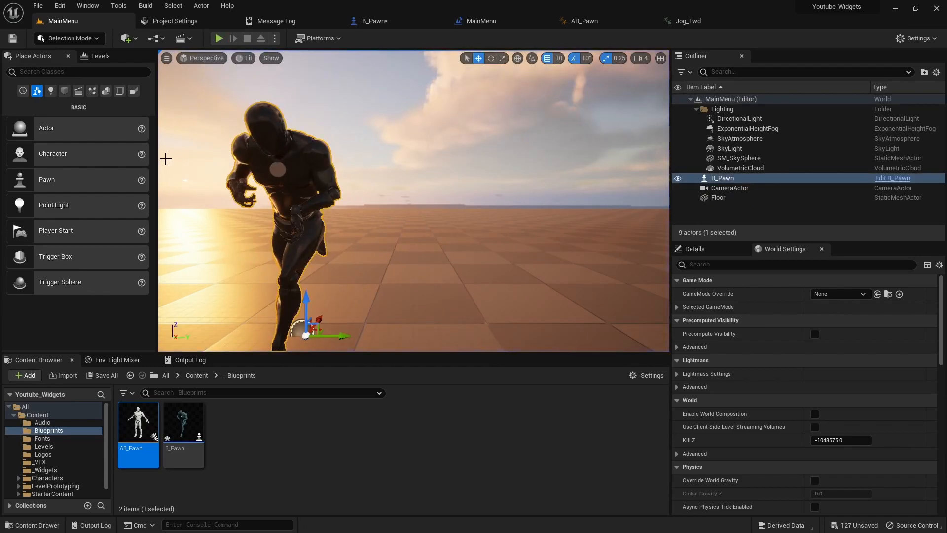
Start a new Niagara system from selected emitters in the _VFX folder and add the Hanging Particulates template.
click(43, 463)
right_click(198, 448)
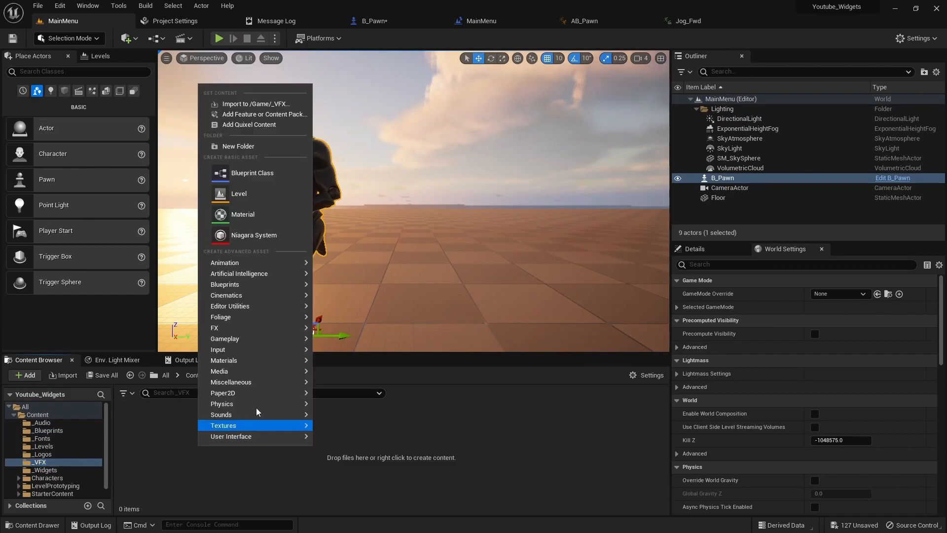
click(242, 236)
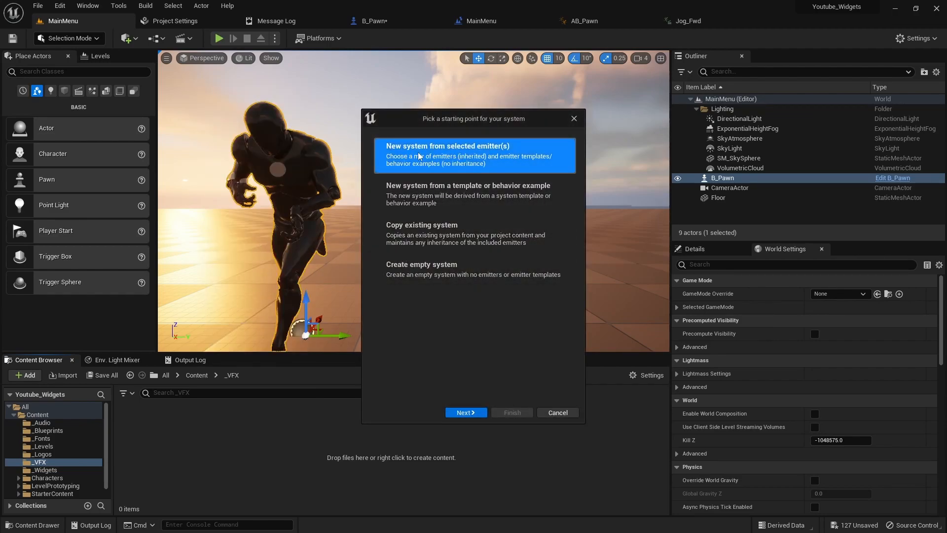
click(465, 411)
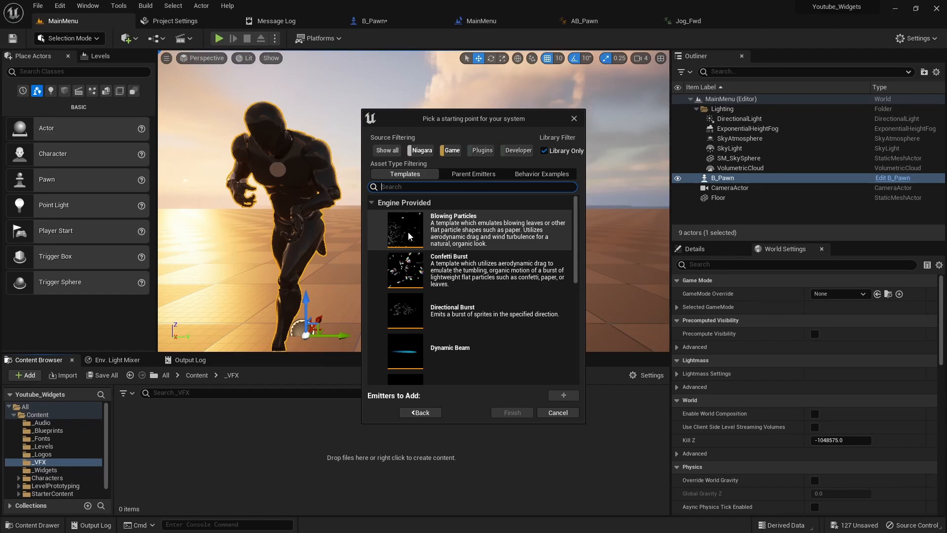
scroll(448, 280, down, 3)
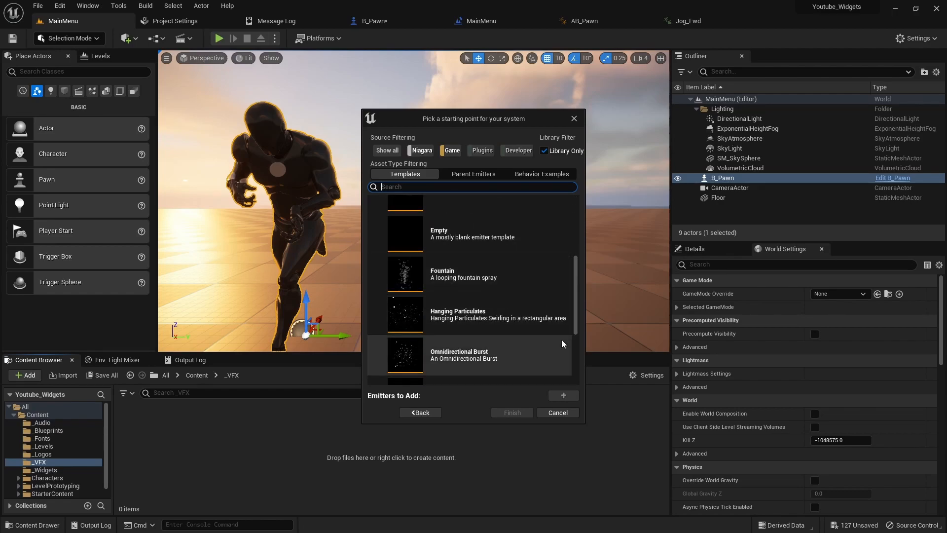
click(448, 317)
scroll(449, 319, down, 3)
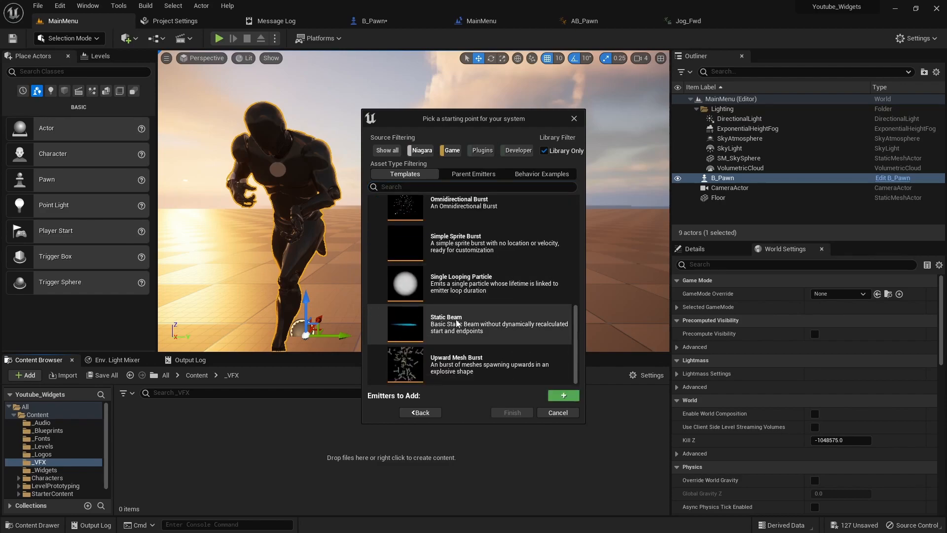
scroll(456, 323, up, 3)
click(563, 395)
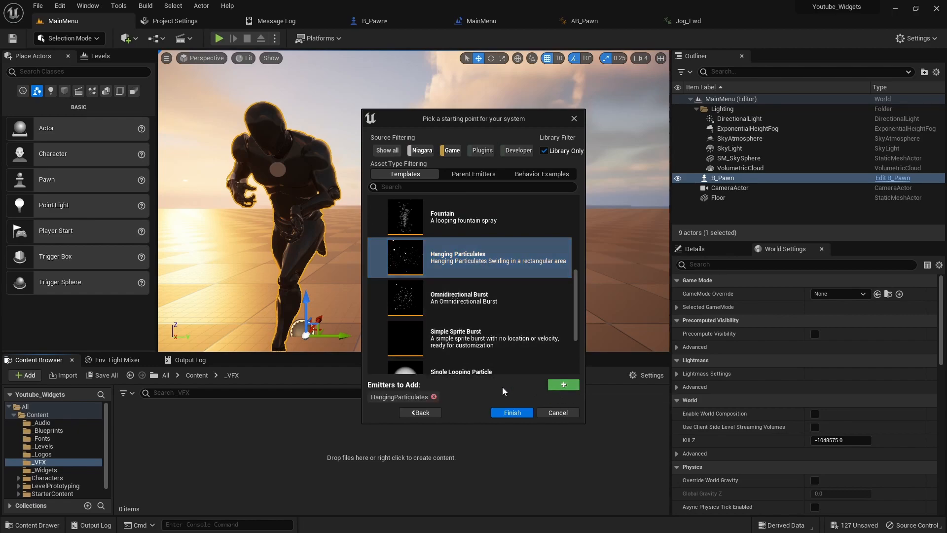
Finish creating the Niagara system, name it NS_MainMenu, and open it for editing.
click(512, 412)
text(NS_MainMenu)
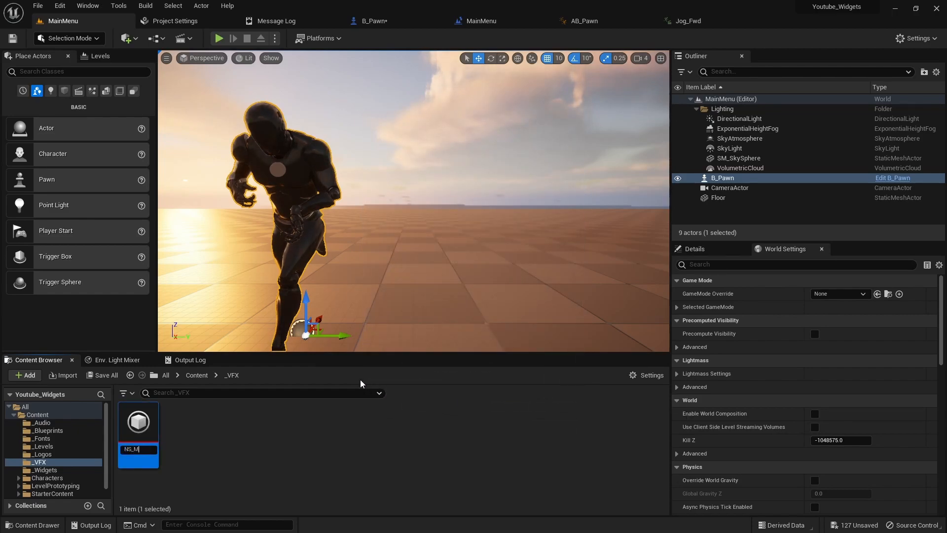
key(Return)
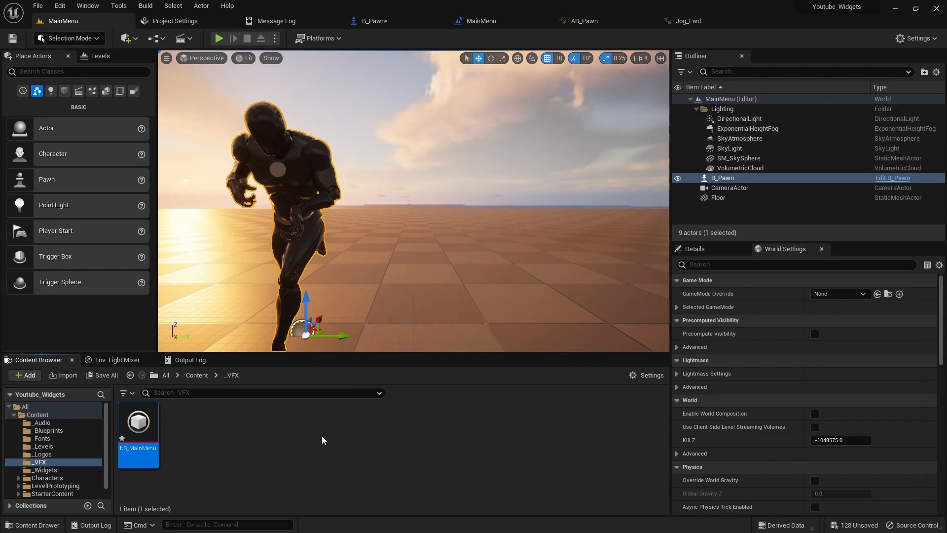
double_click(138, 424)
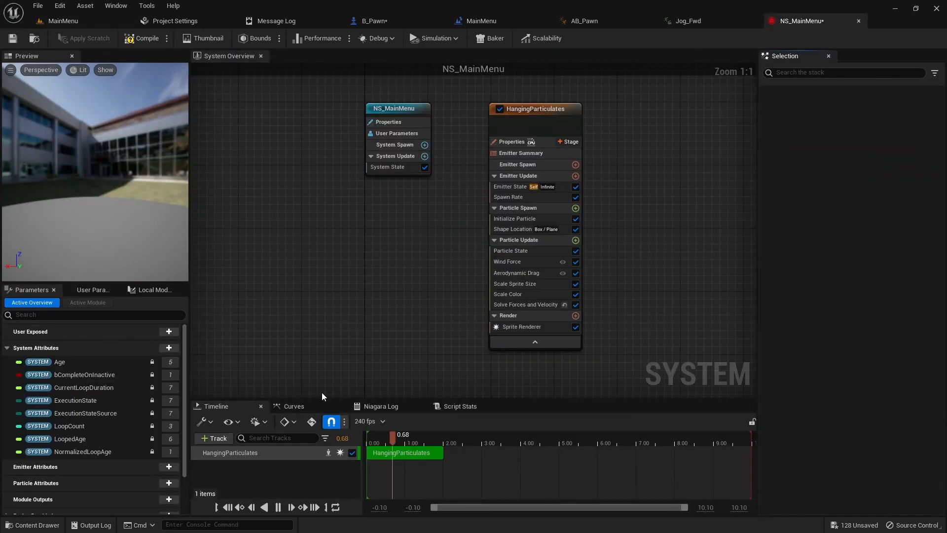
Set the Initialize Particle color of the HangingParticulates emitter to bright green (R 0.0, G 1.0, B 0.058934).
click(519, 218)
click(836, 208)
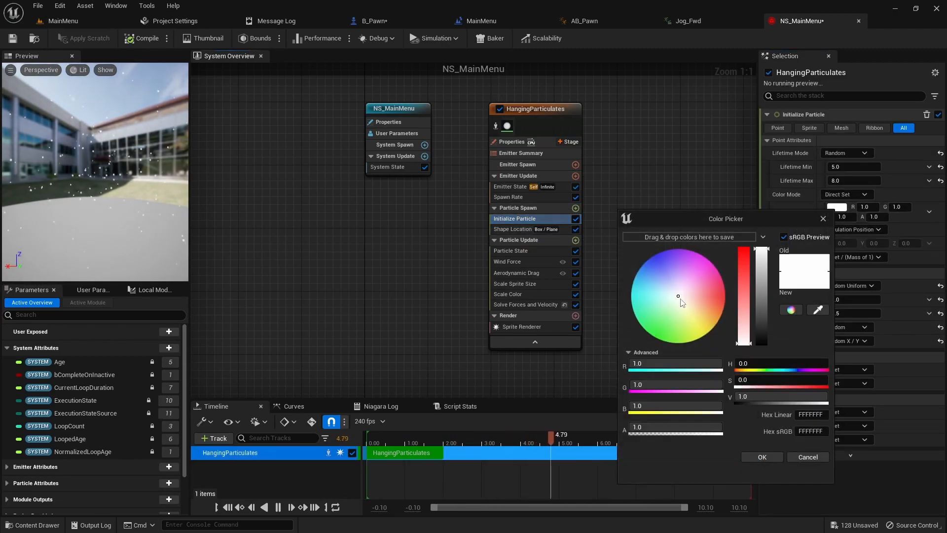
drag(677, 300, 652, 336)
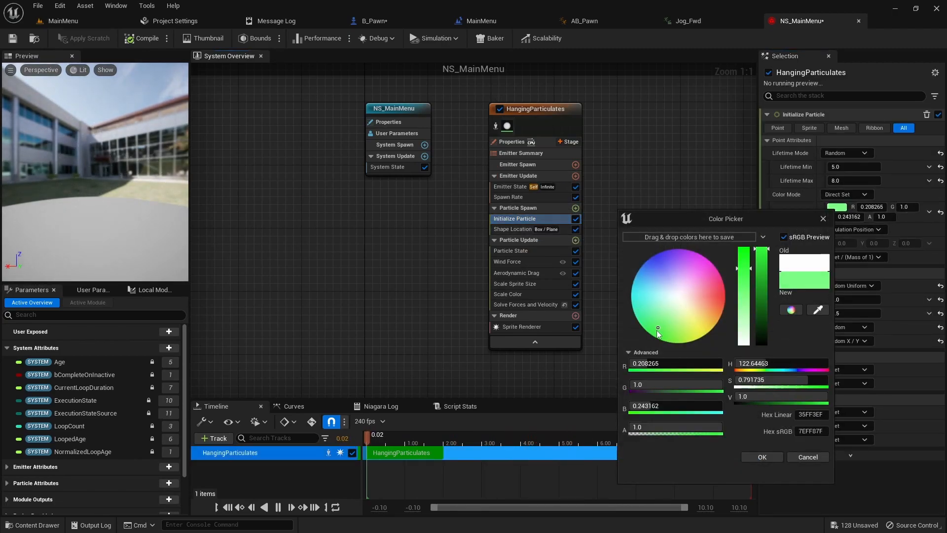
click(757, 457)
Set the particle lifetime to a minimum of 1.0 and a maximum of 30.0.
click(873, 168)
text(1)
key(Tab)
text(30)
key(Return)
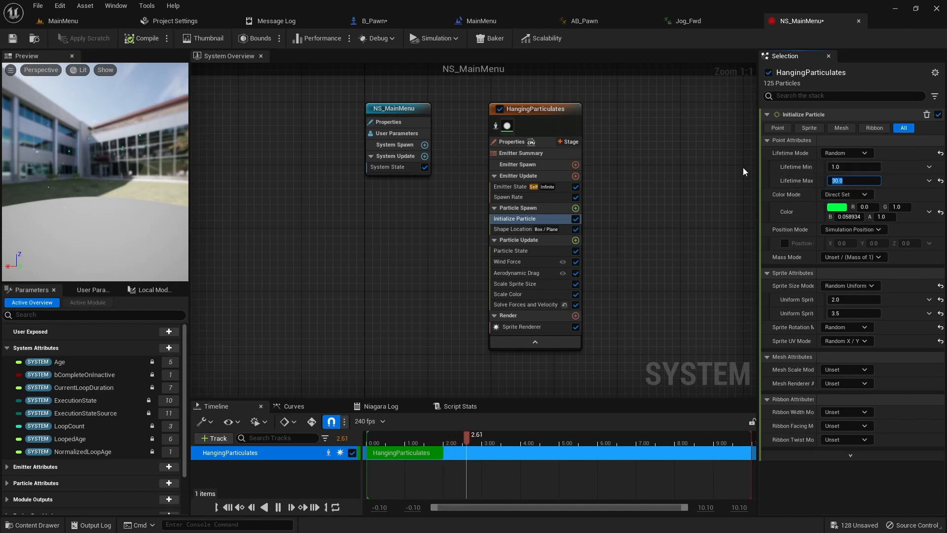
Set the Wind Force's X wind speed to 20.0 and its turbulence mode to None, and save the Niagara system.
click(513, 262)
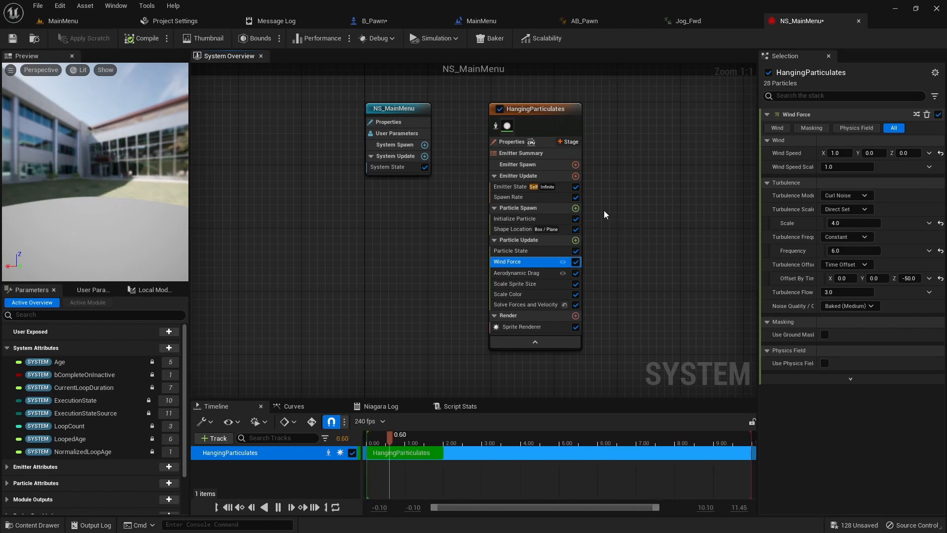
click(844, 154)
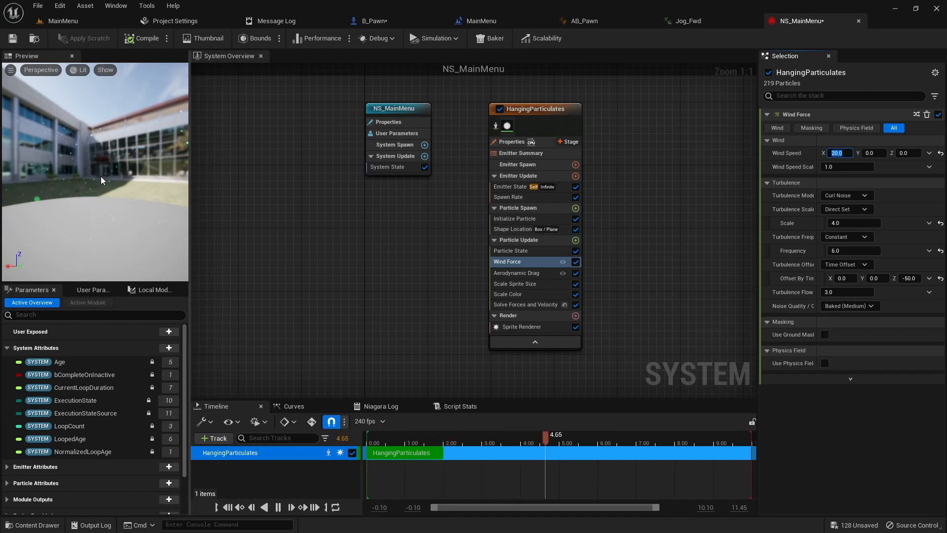
click(844, 209)
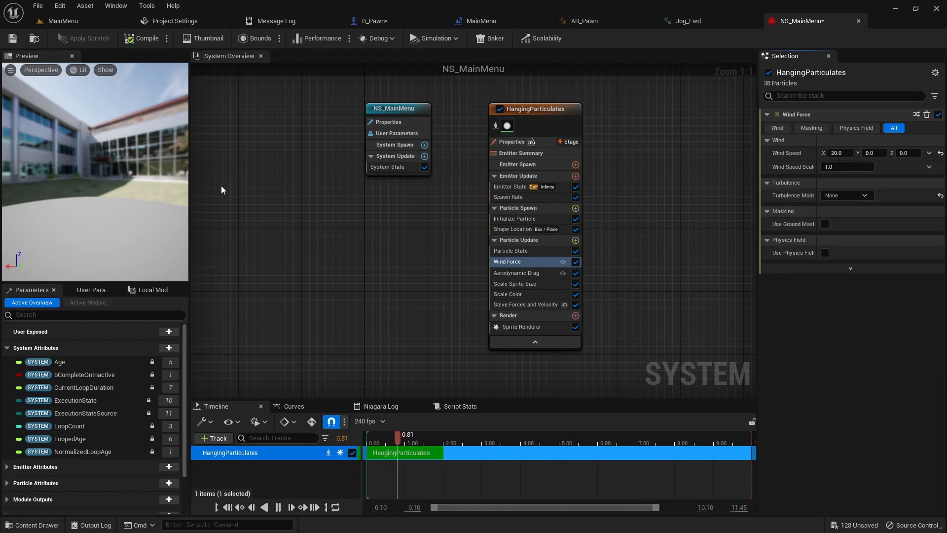
click(14, 38)
Place the NS_MainMenu particle system in the MainMenu level on the floor near the camera and B_Pawn.
click(83, 23)
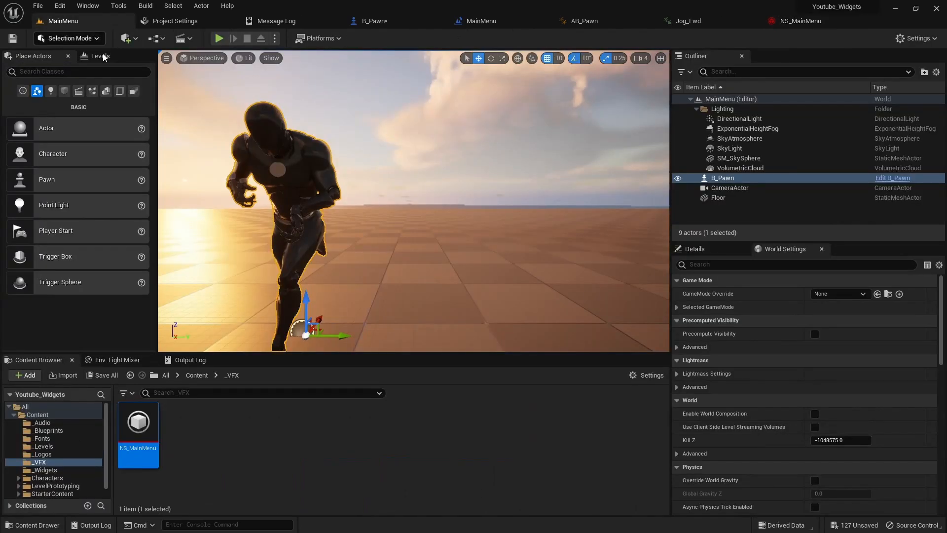
right_drag(433, 238, 450, 248)
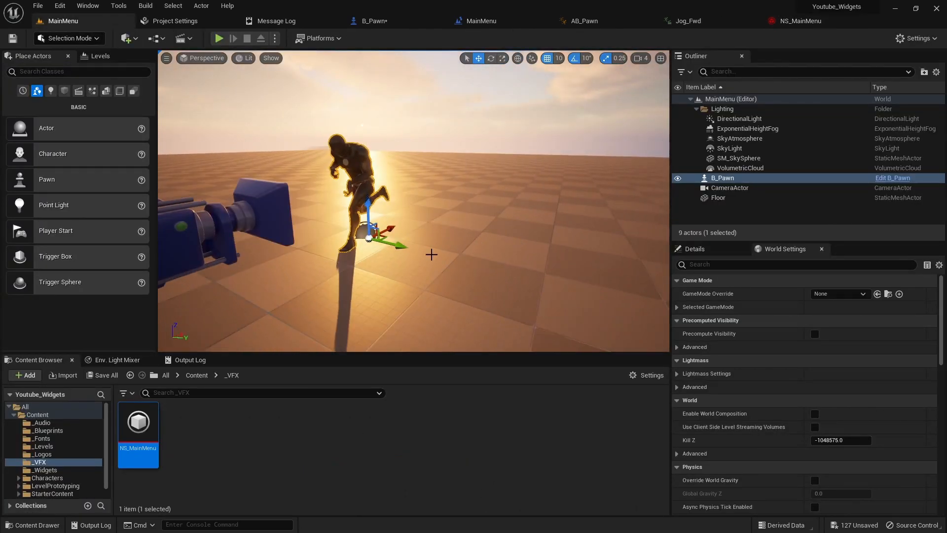
scroll(377, 261, down, 4)
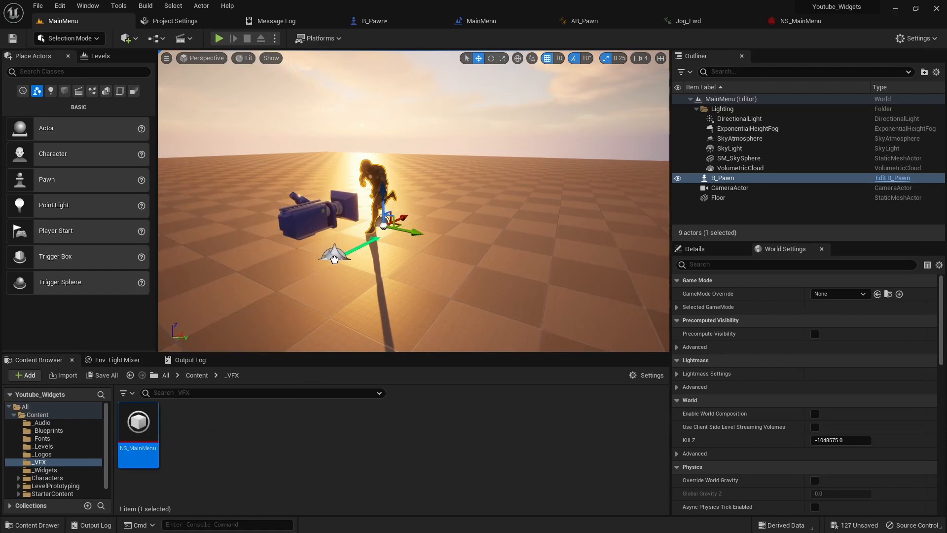
drag(334, 259, 335, 258)
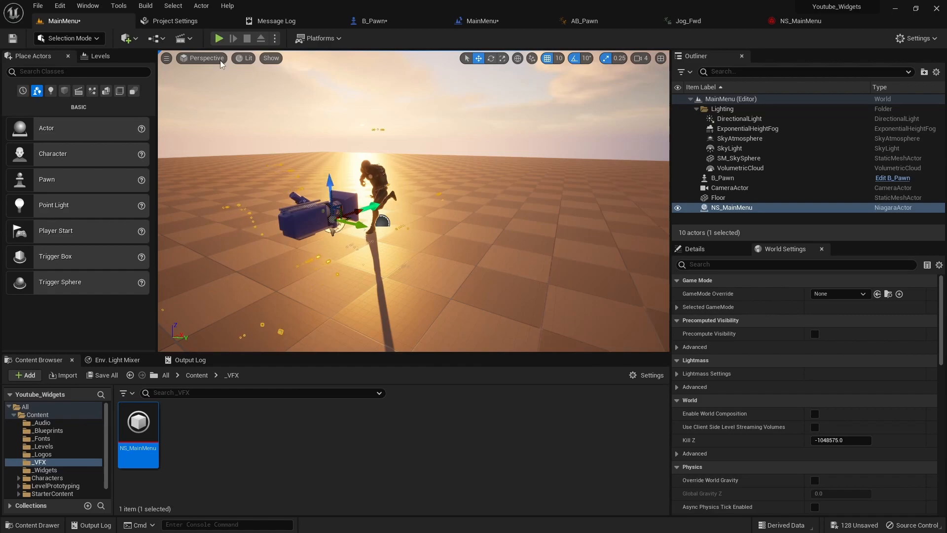
Play the MainMenu level to examine how the particles move around the running character, and stop the simulation.
click(219, 38)
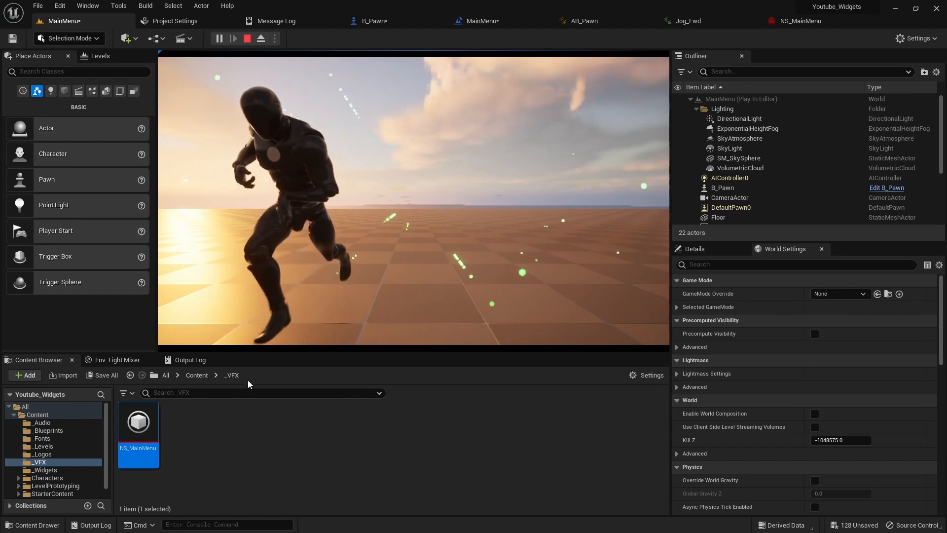
click(788, 23)
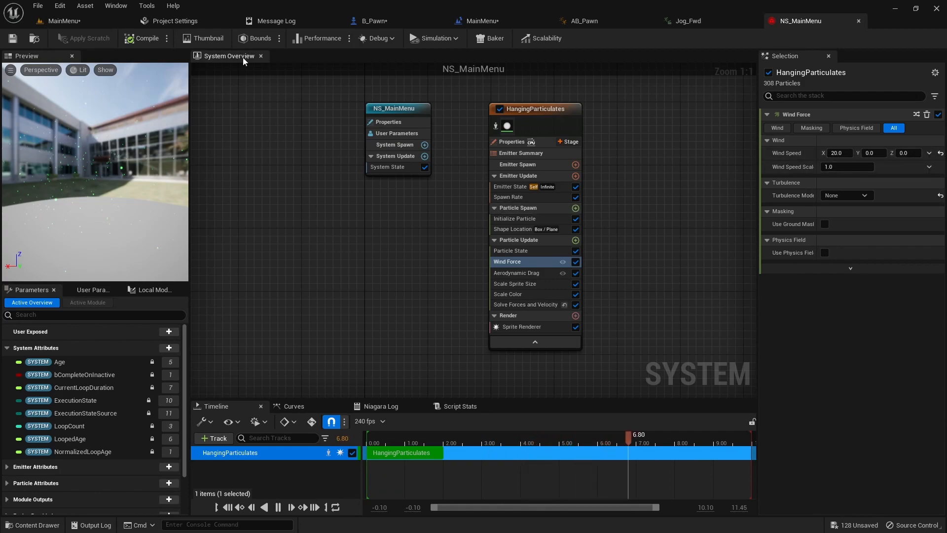
click(76, 20)
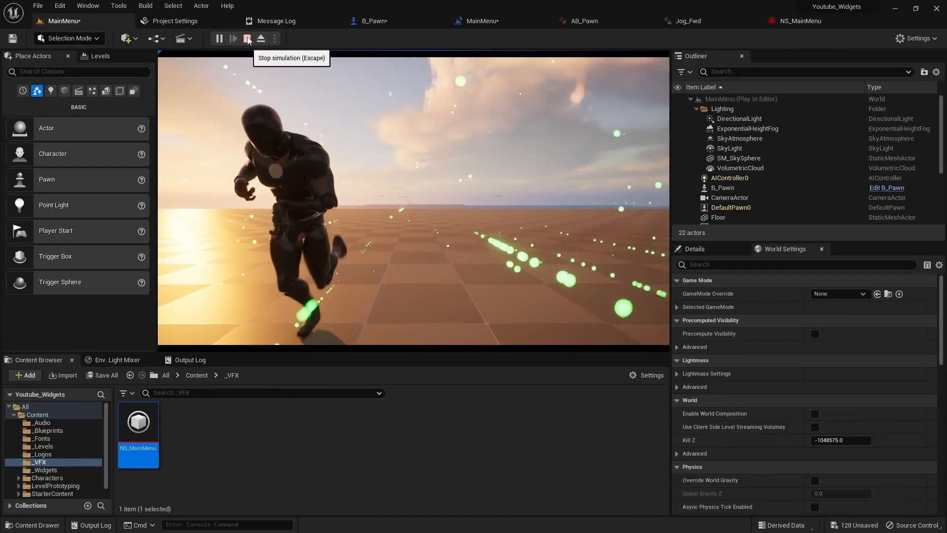
Set the Wind Force turbulence mode of NS_MainMenu to Curl Noise with a scale of 1.0, and save the system.
click(776, 20)
click(845, 196)
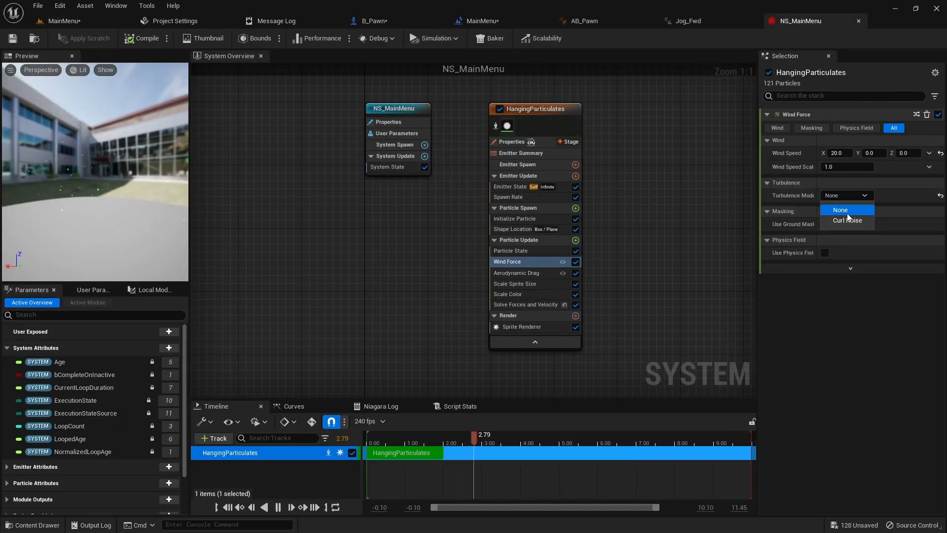
click(854, 220)
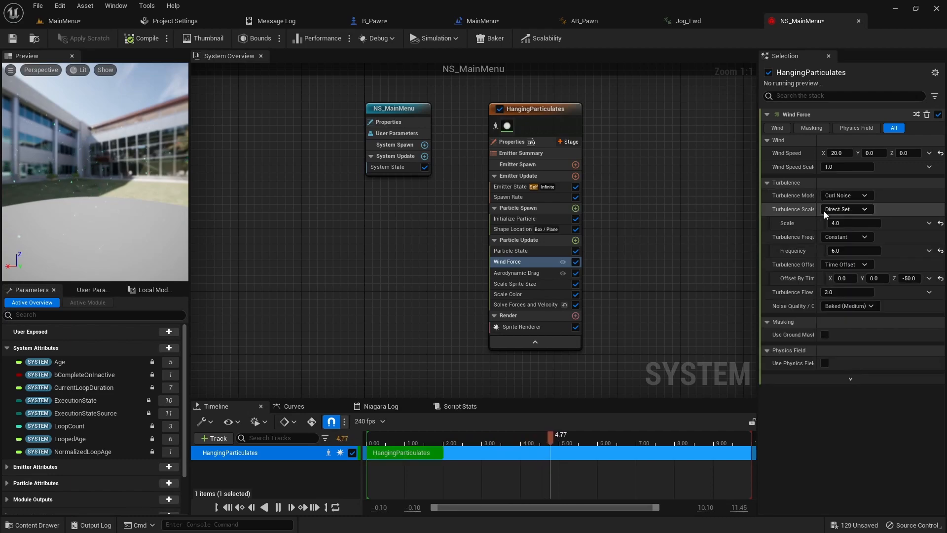
click(845, 223)
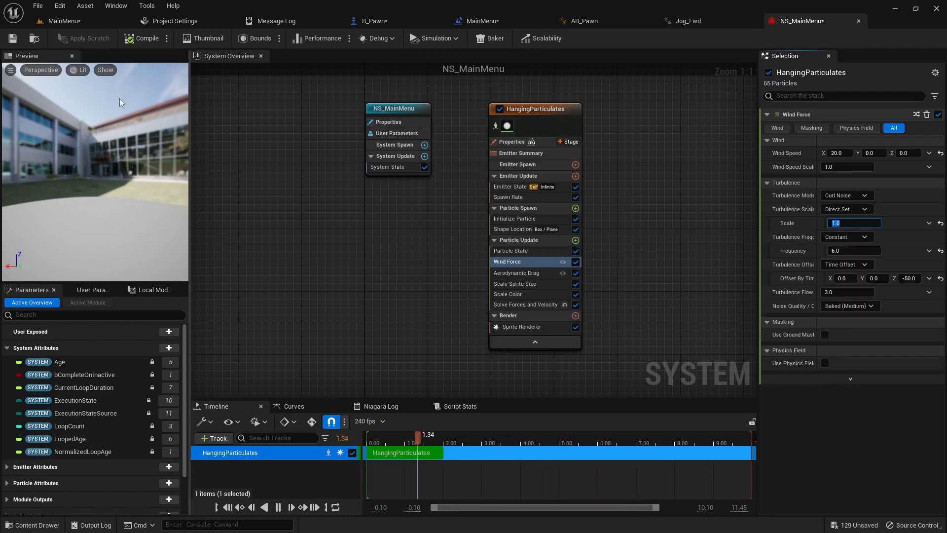
click(11, 39)
Save the MainMenu level and run a play test to check the particle motion, stopping it when finished.
click(91, 22)
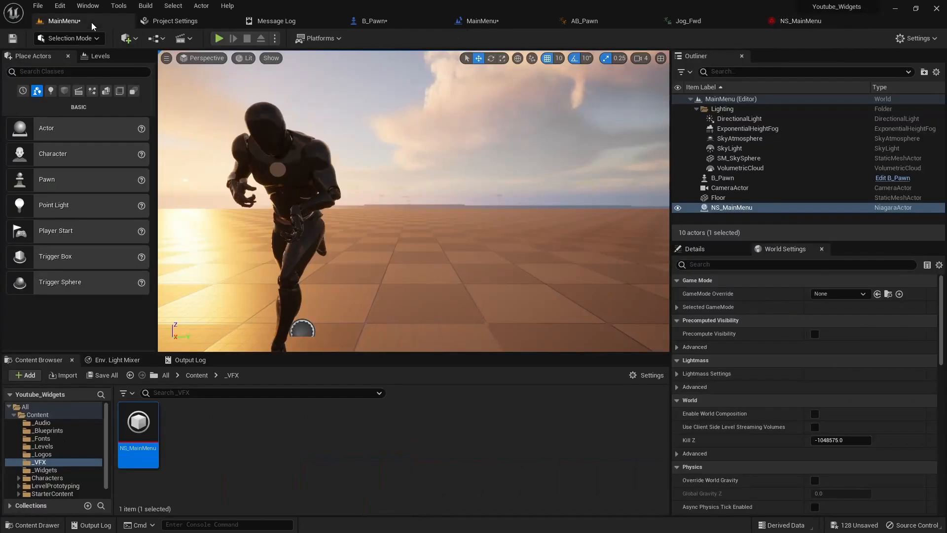
click(18, 40)
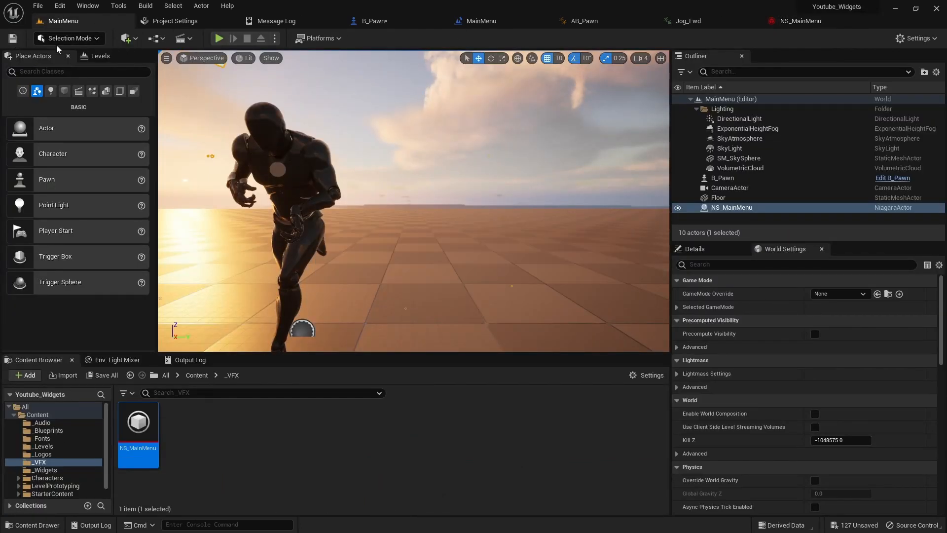
click(219, 38)
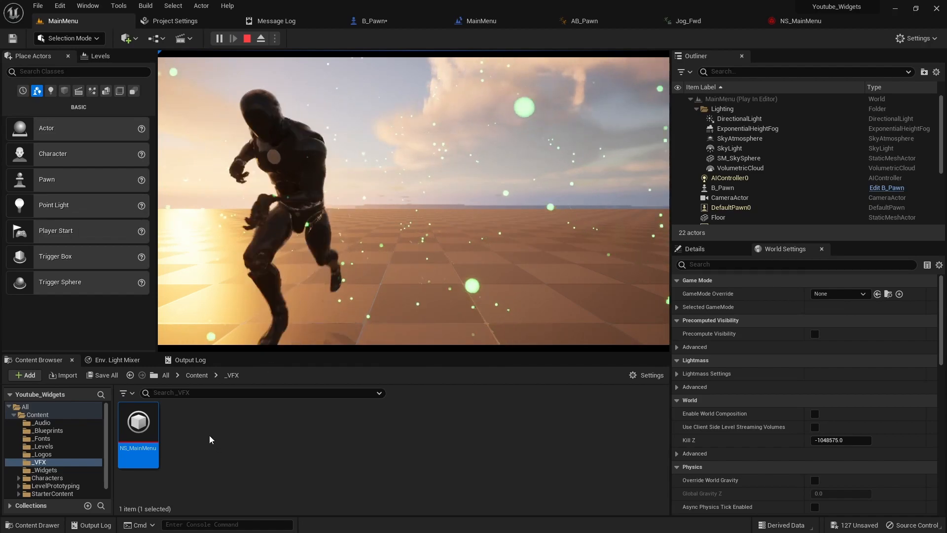
click(246, 38)
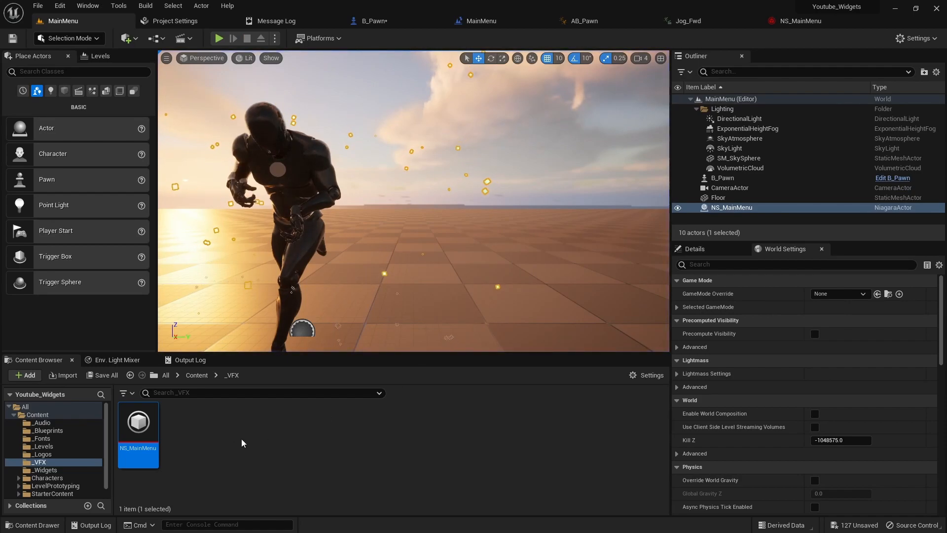
In B_Pawn's Event Graph, add a Create Widget node executed from Event BeginPlay.
click(43, 471)
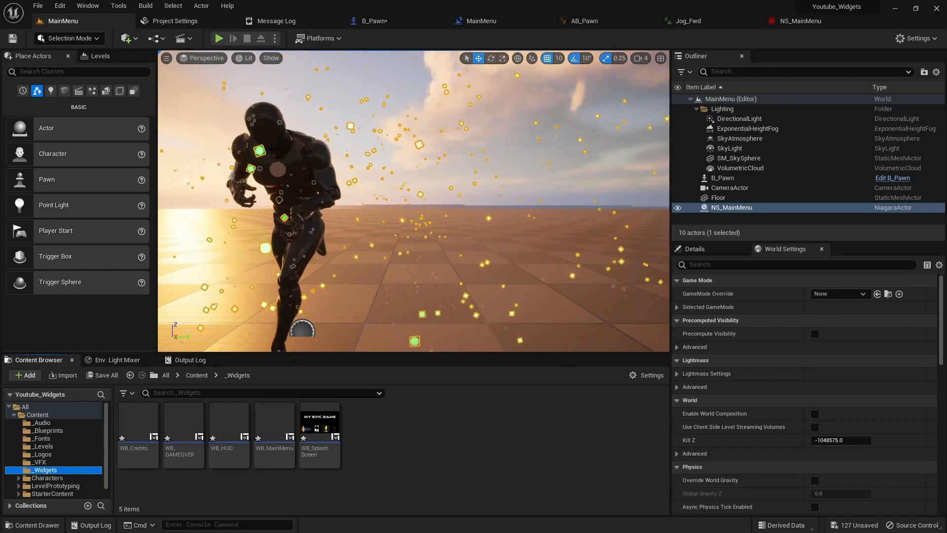
click(259, 122)
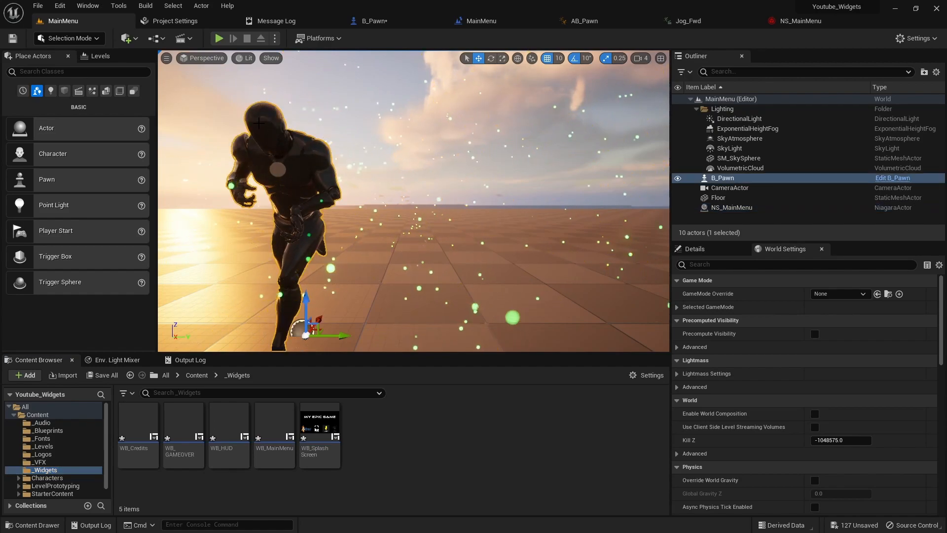
click(383, 20)
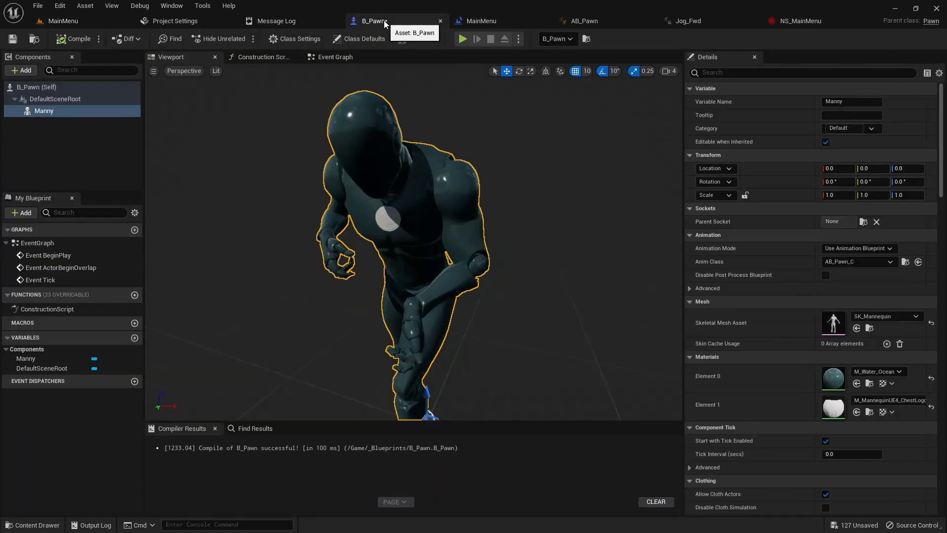
click(335, 57)
right_drag(600, 277, 421, 287)
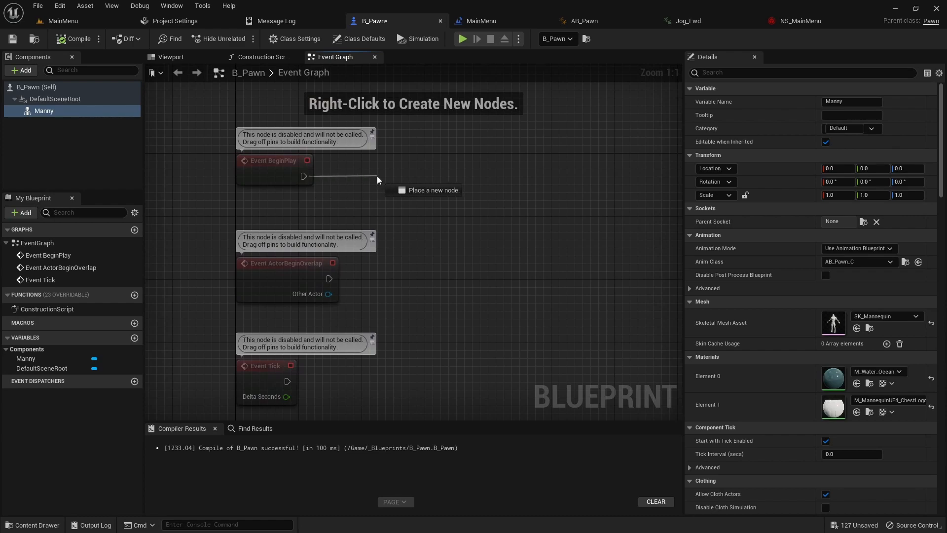
drag(377, 176, 378, 176)
text(create widget)
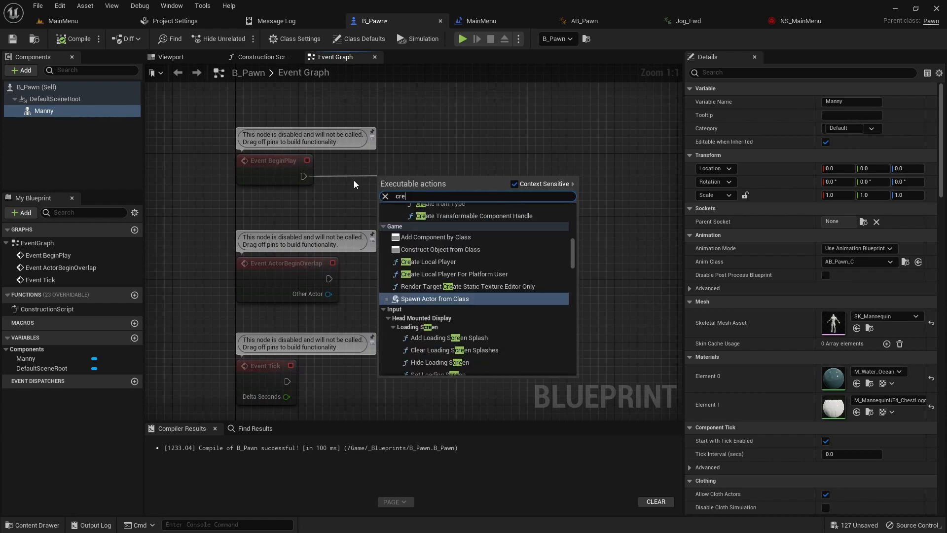
key(Return)
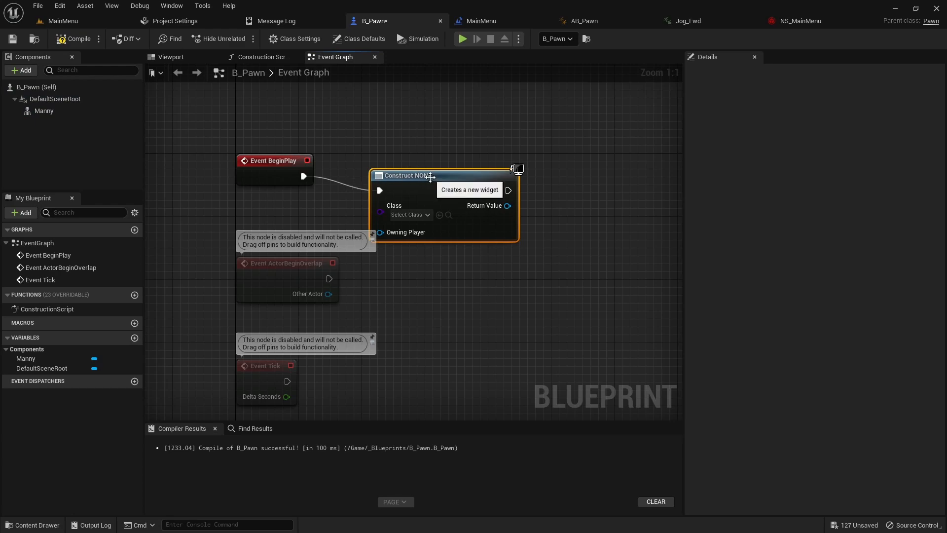
Line up the Create Widget node with Event BeginPlay and set its class to WB_SplashScreen.
drag(429, 177, 421, 160)
click(419, 199)
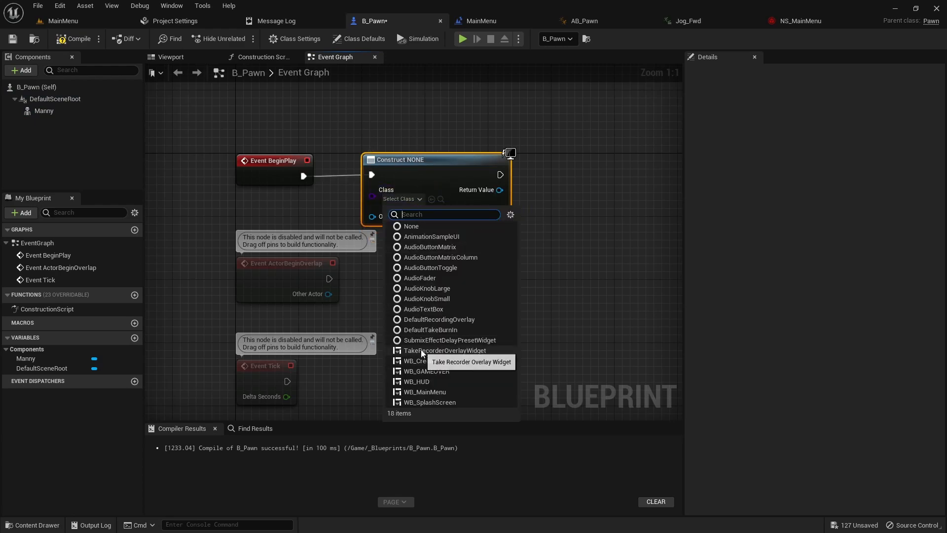
click(433, 402)
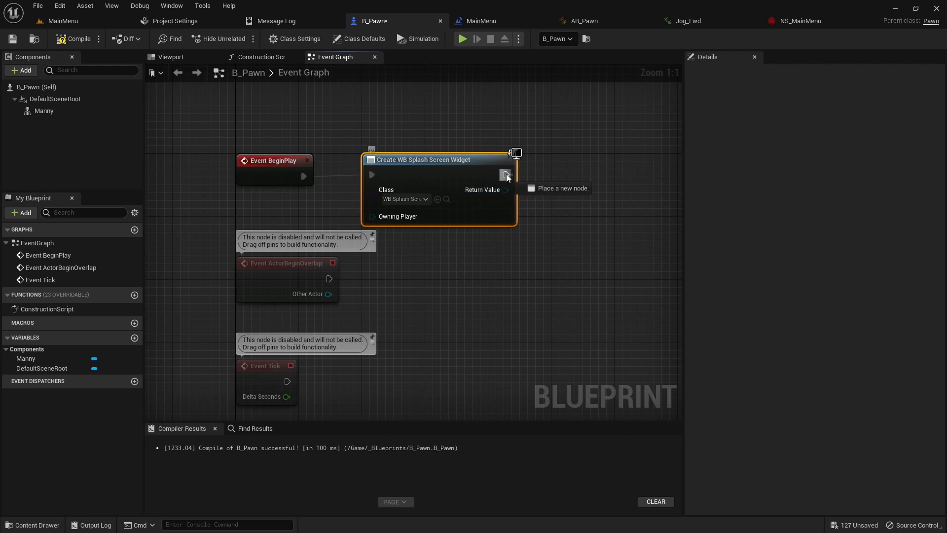
Chain an Add to Viewport node after the widget creation, connect Return Value to its Target, and compile B_Pawn.
drag(507, 178, 554, 175)
text(add to view)
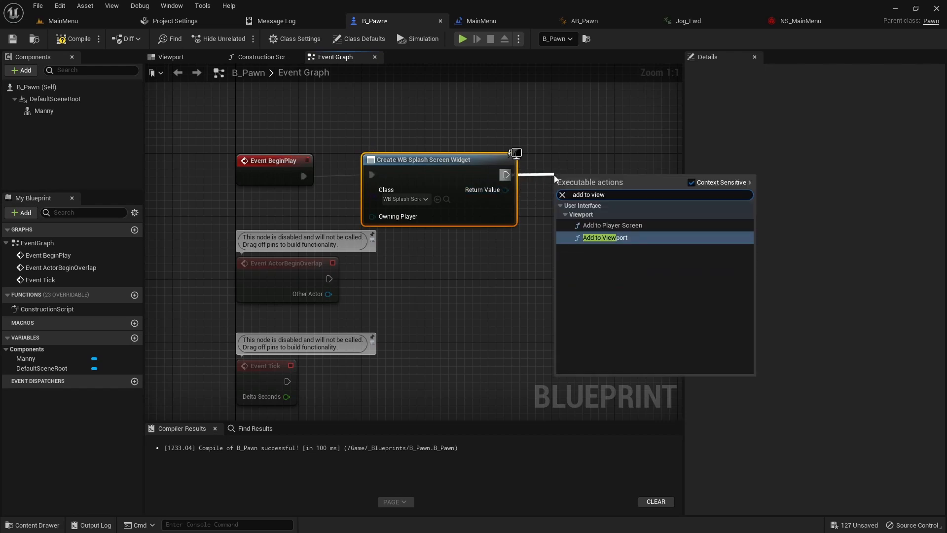
key(Return)
key(q)
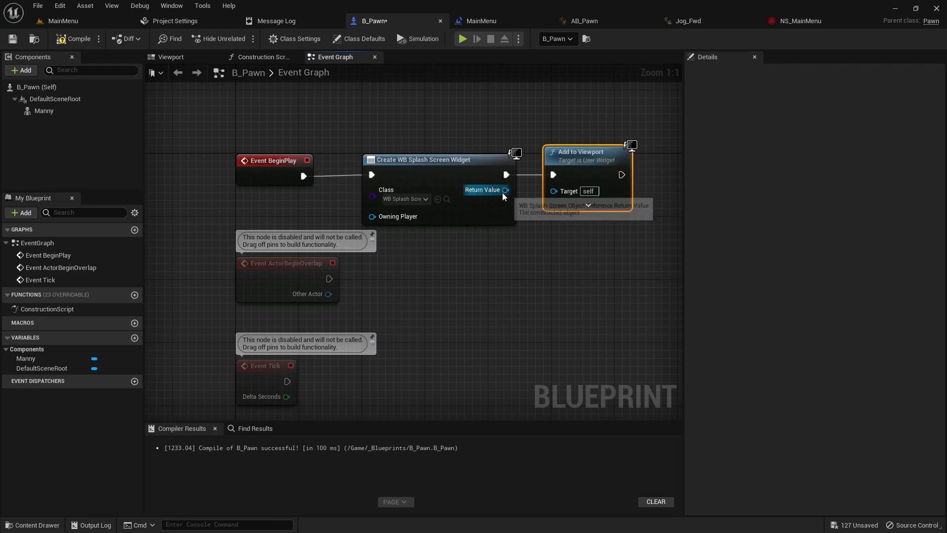
drag(504, 194, 547, 193)
right_drag(600, 260, 496, 270)
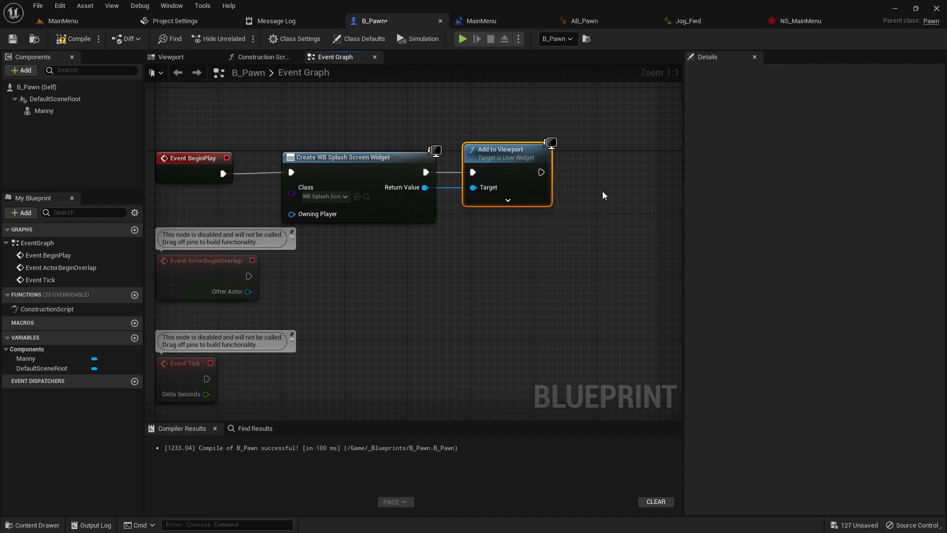
click(81, 43)
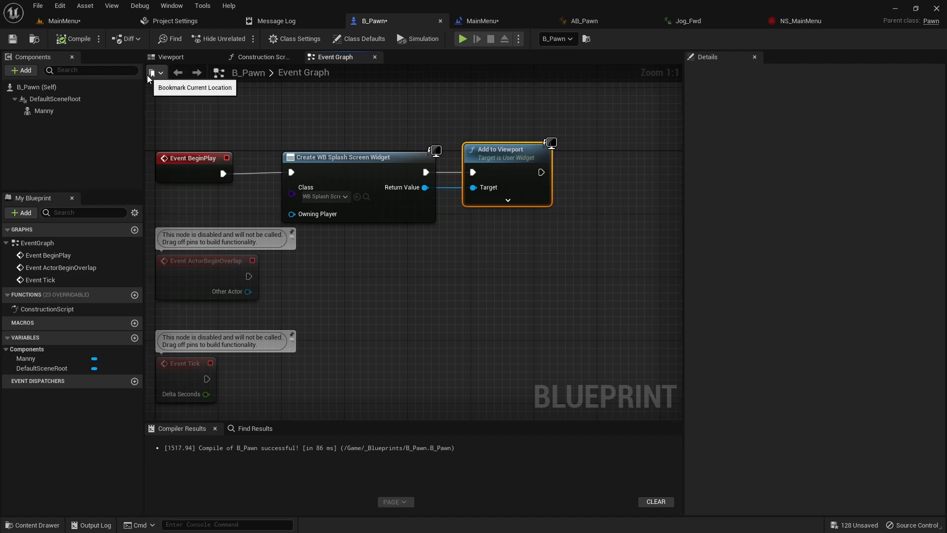
Open the WB_MainMenu widget blueprint from the _Widgets folder and add a Canvas Panel as its root.
click(79, 22)
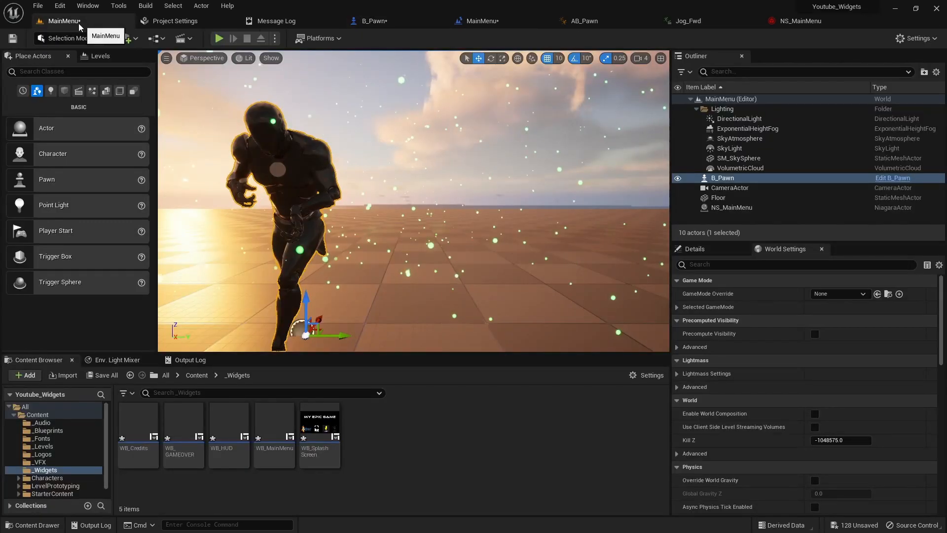
click(279, 428)
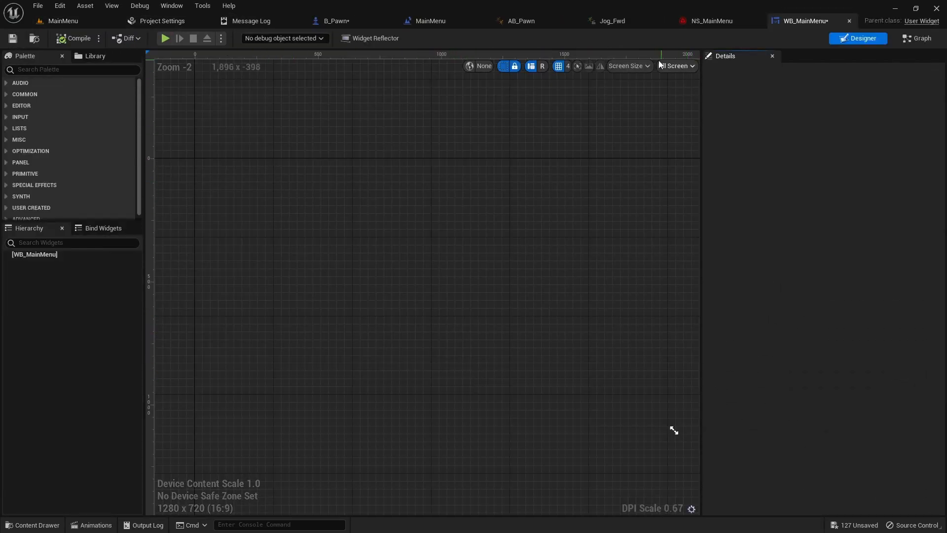
text(ca)
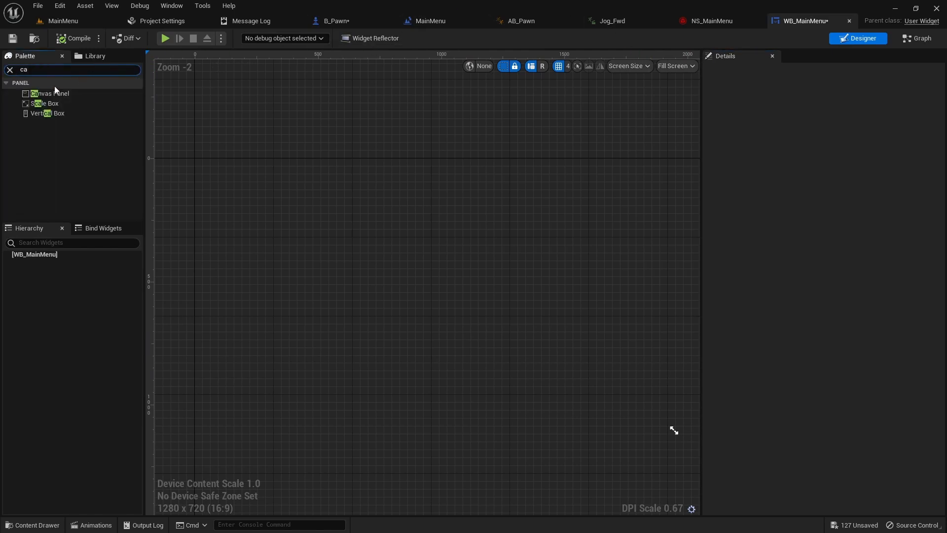
drag(50, 93, 344, 205)
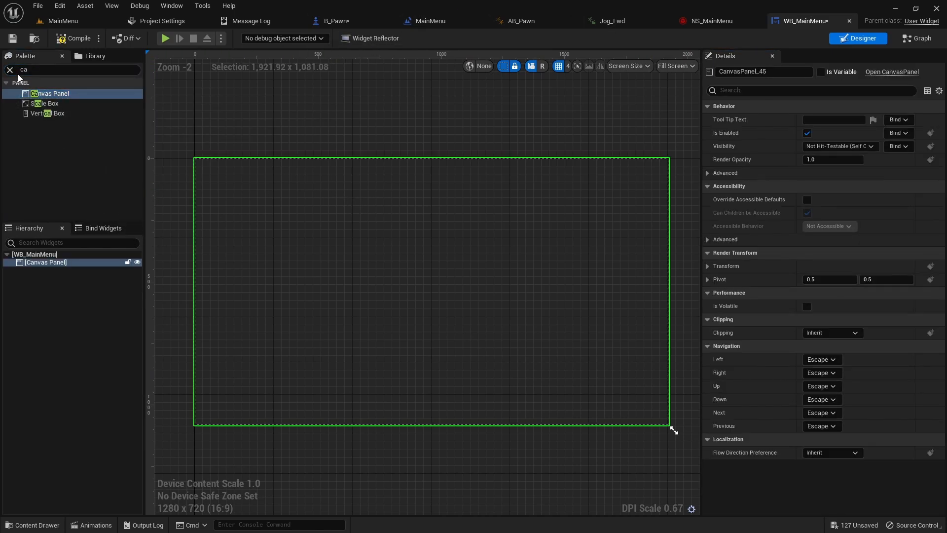
click(9, 70)
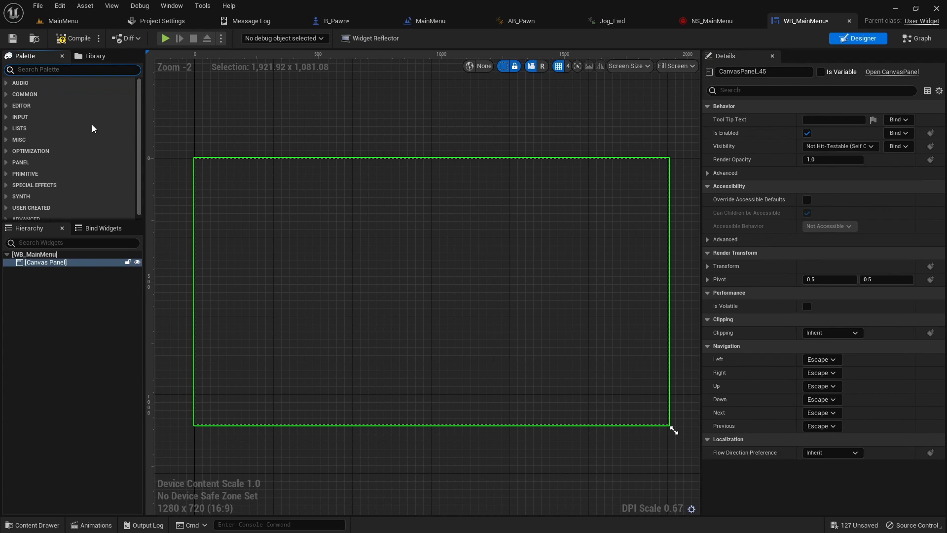
Add an Image to the canvas, anchor and align it full-height along the canvas's right edge, and widen it to about 655.
click(8, 95)
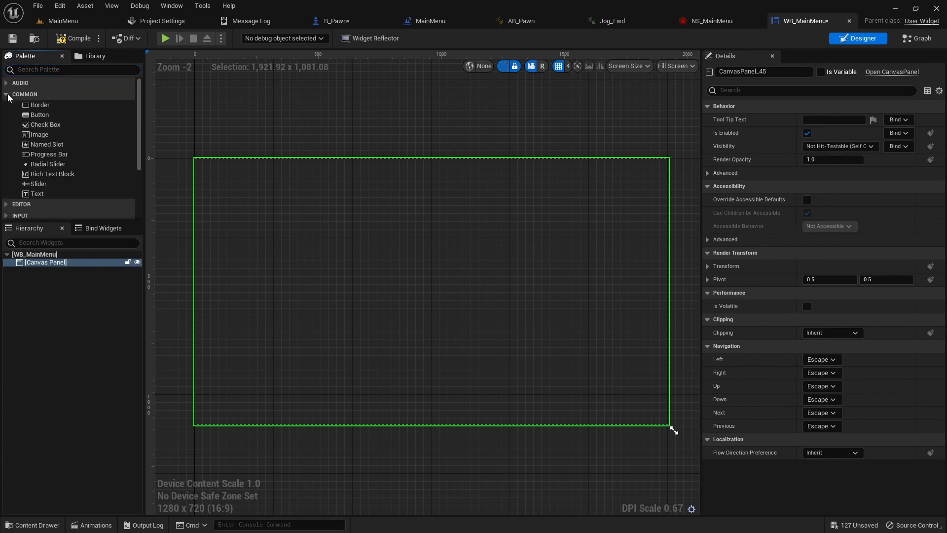
drag(42, 137, 403, 258)
click(851, 120)
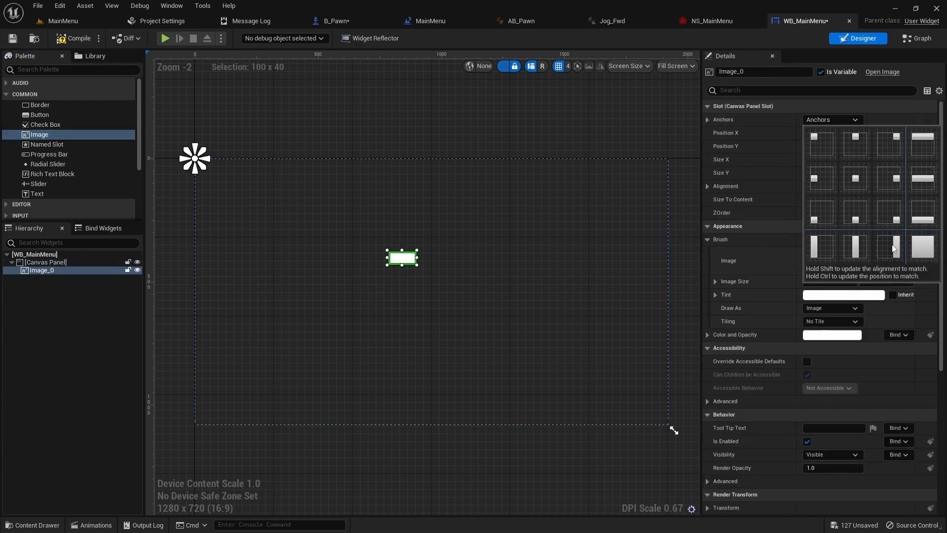
click(893, 247)
click(840, 118)
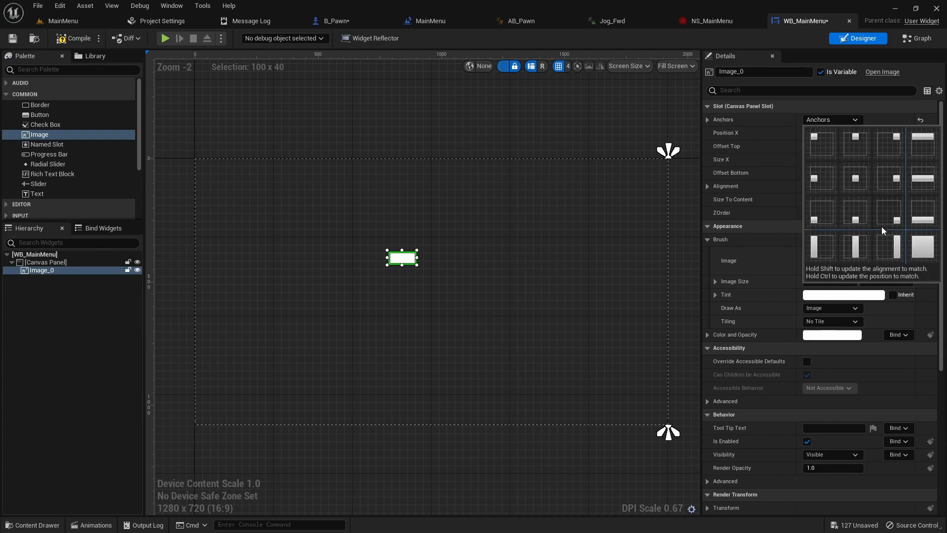
ctrl+click(887, 244)
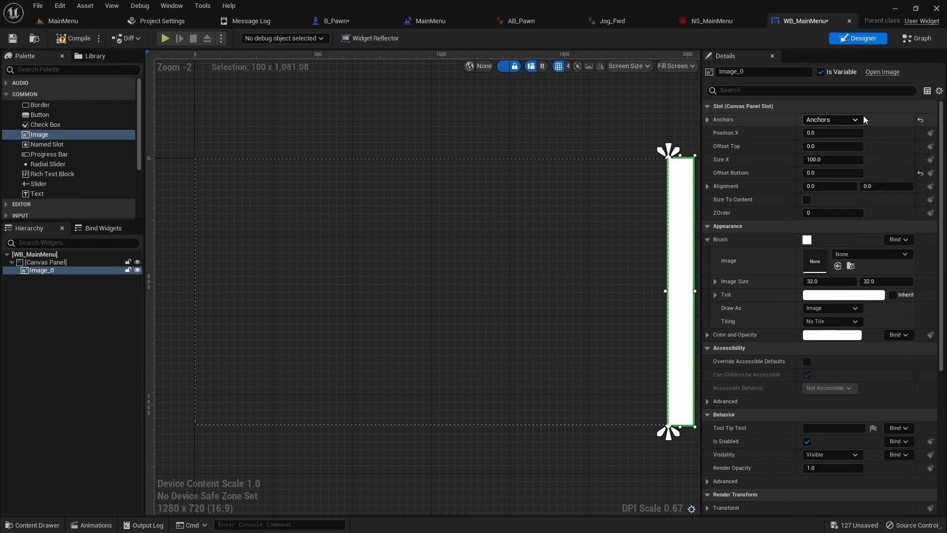
click(862, 117)
shift+click(892, 248)
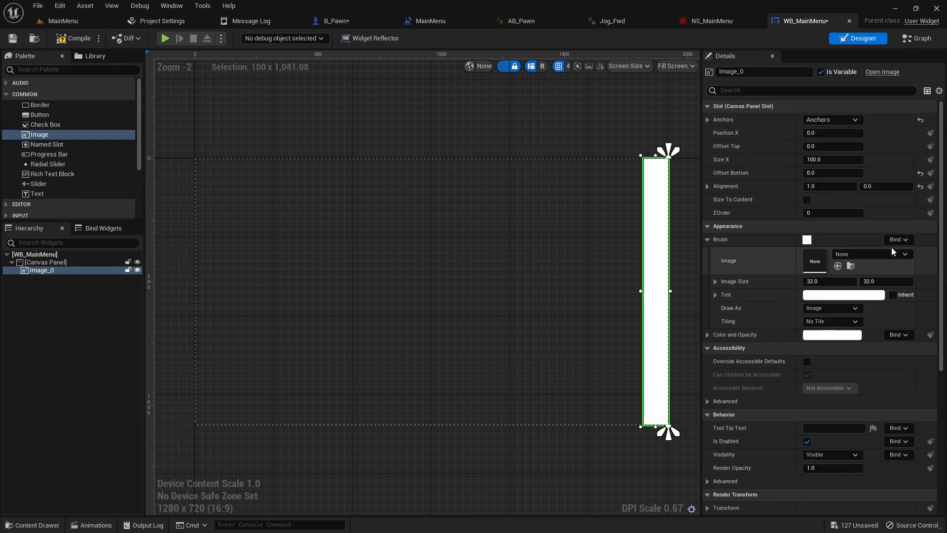
drag(640, 292, 504, 287)
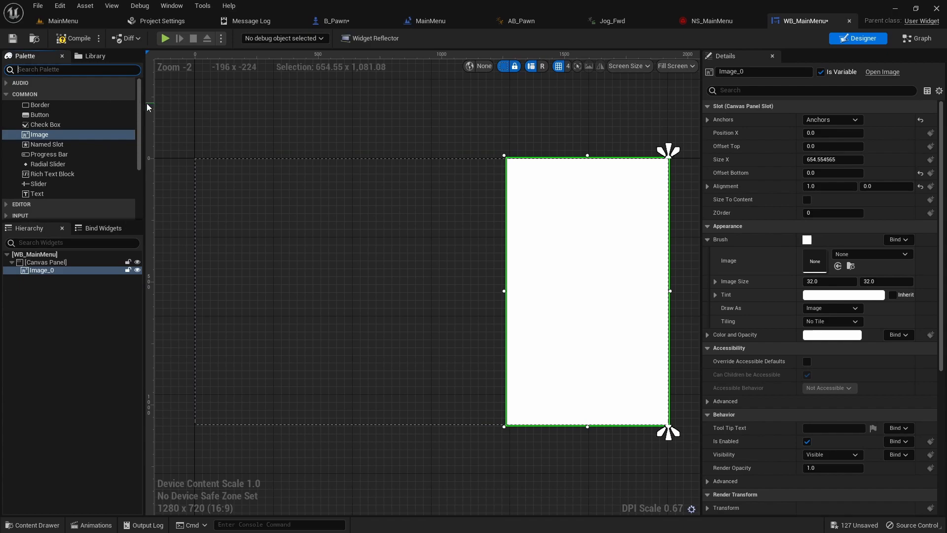
Add a Vertical Box anchored and aligned full-height along the canvas's right edge, widened to about 657 to cover the image.
text(vertic)
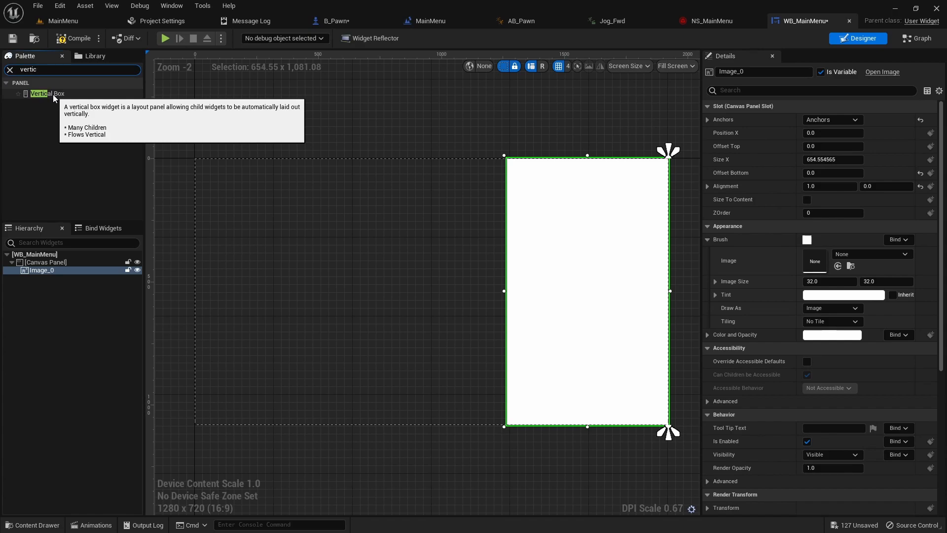
drag(52, 94, 365, 273)
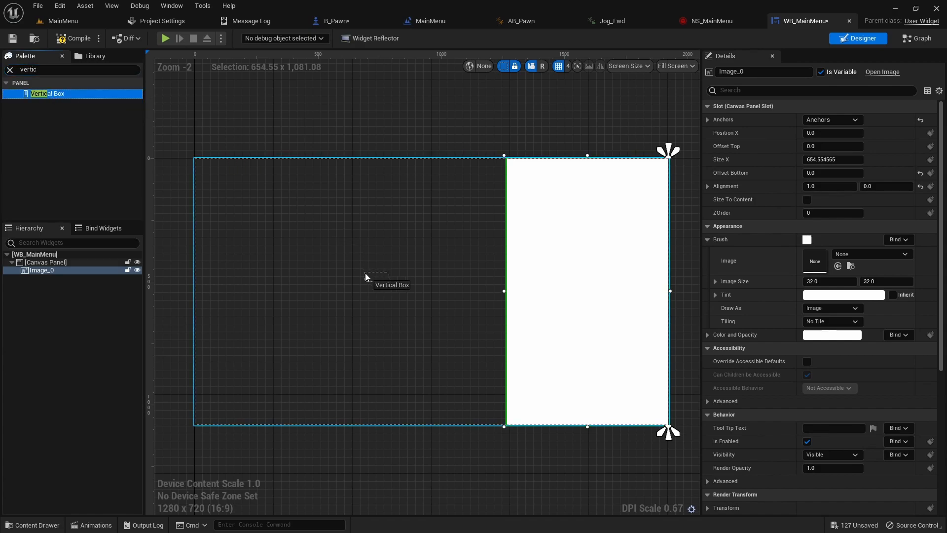
click(832, 119)
click(889, 248)
click(842, 122)
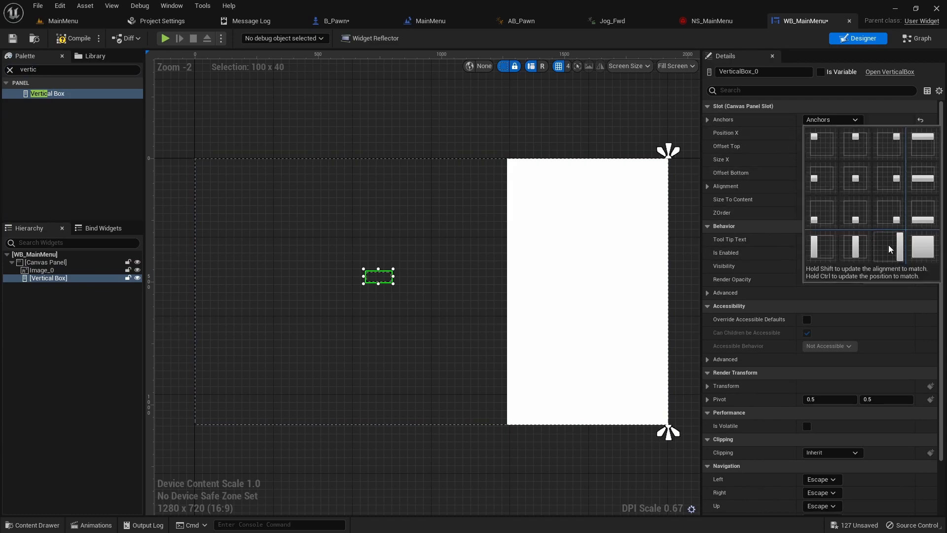
click(889, 245)
click(849, 122)
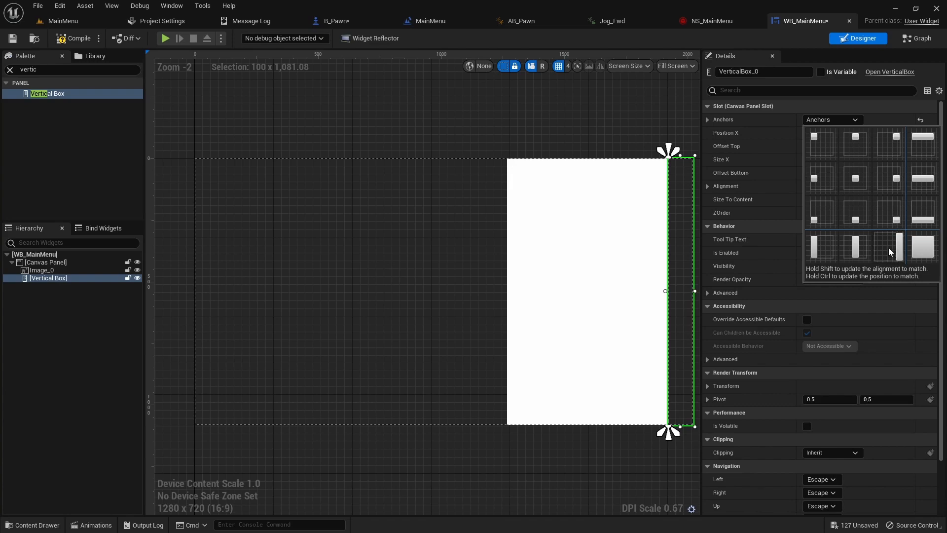
shift+click(888, 248)
drag(640, 291, 502, 290)
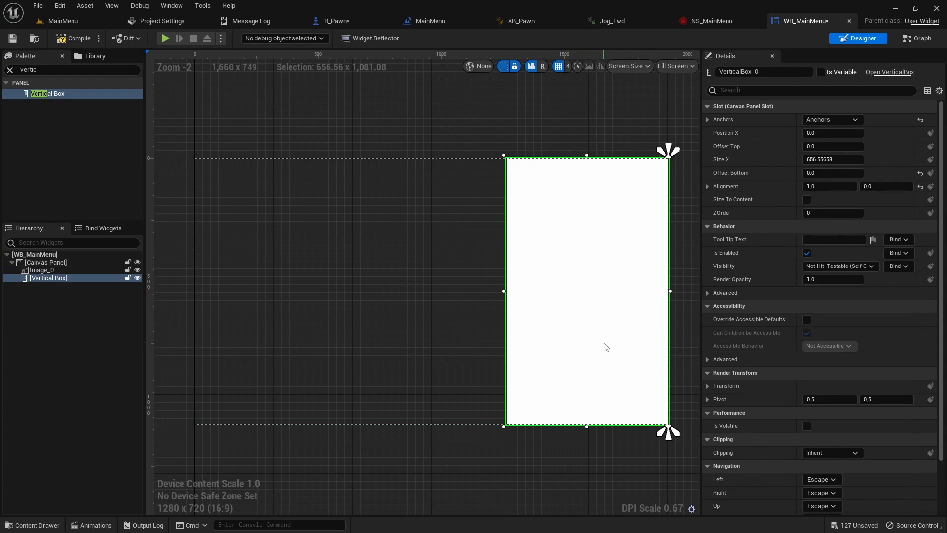
Add a Button inside the Vertical Box, nest a Text block in it, and rename the button Button_PLAY.
click(10, 70)
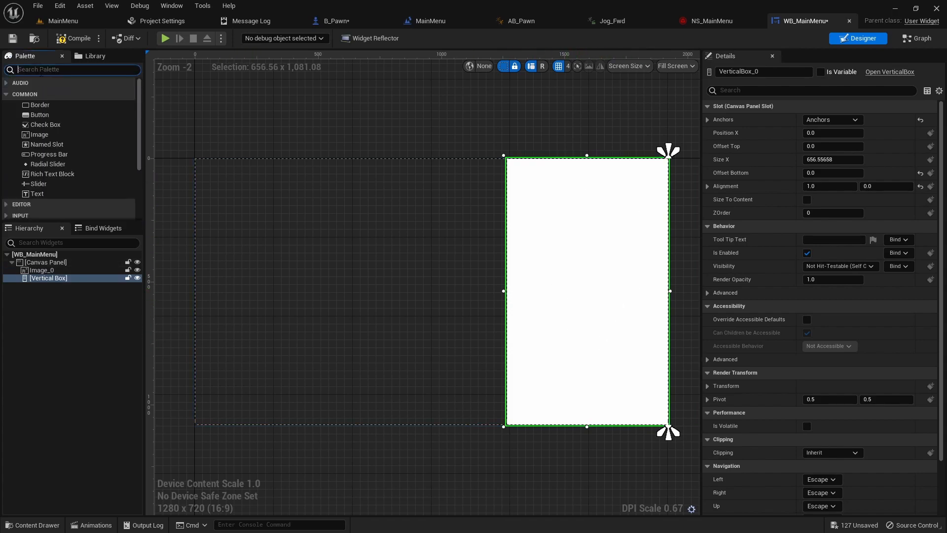
drag(37, 115, 49, 281)
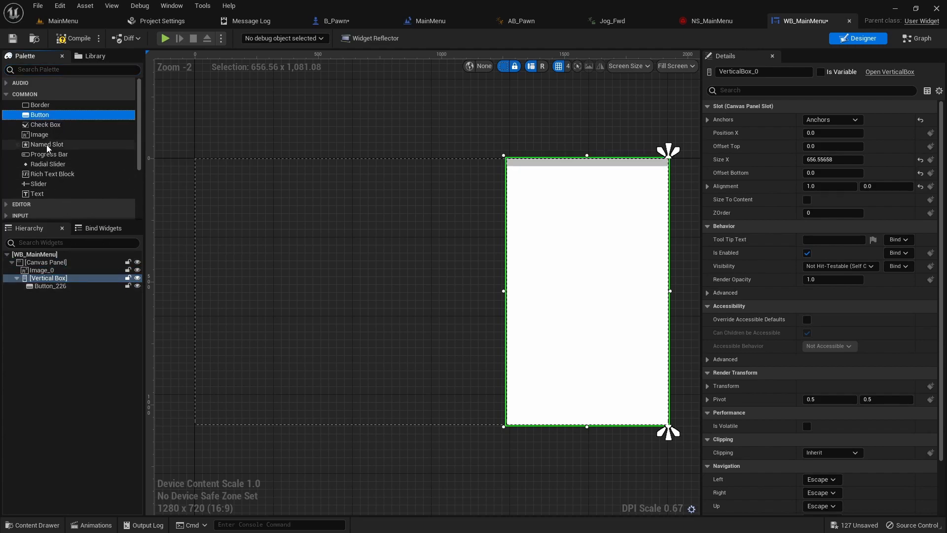
drag(35, 193, 48, 286)
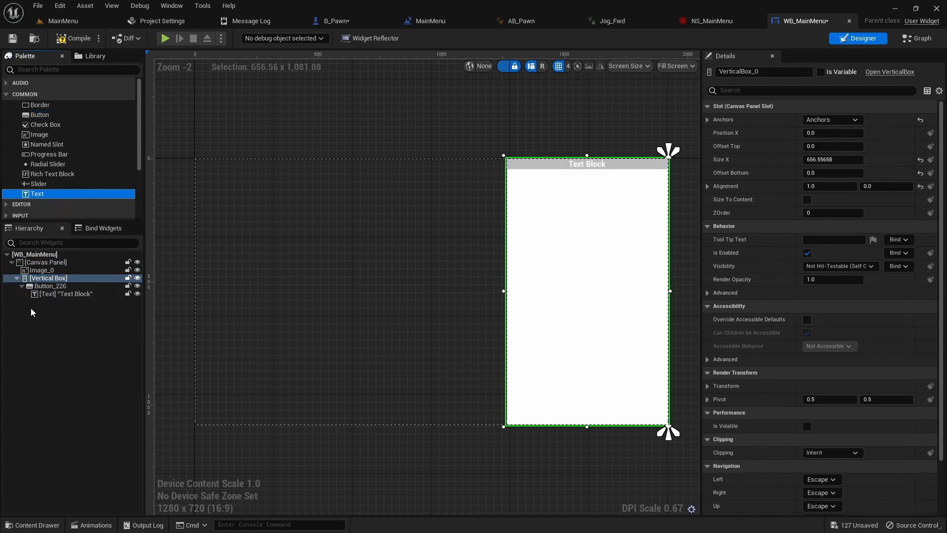
click(51, 285)
click(764, 72)
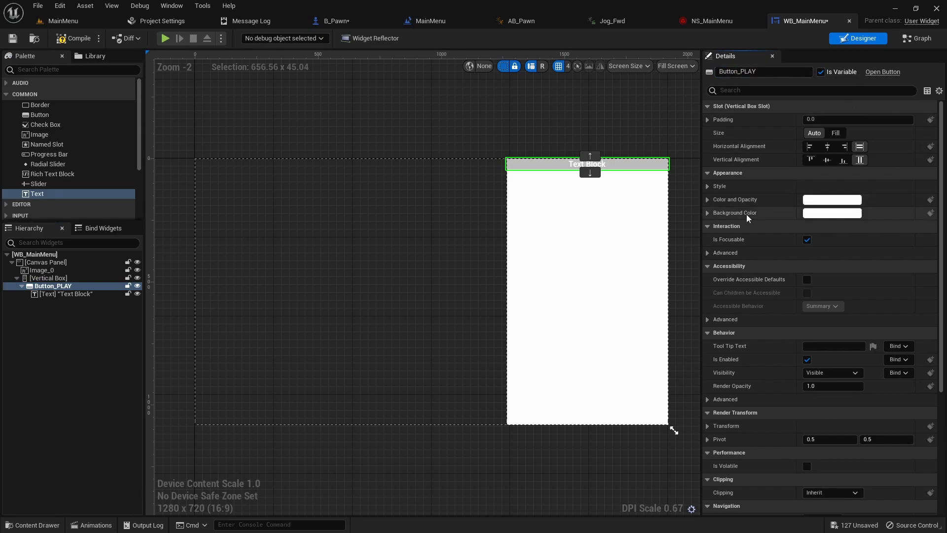
Set Draw As to None for the Normal style of Button_PLAY.
click(707, 186)
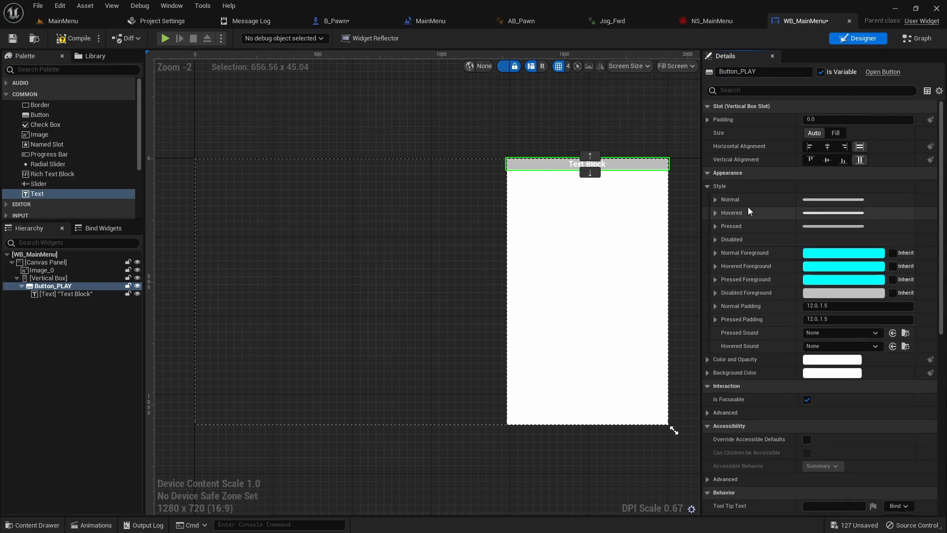
click(714, 200)
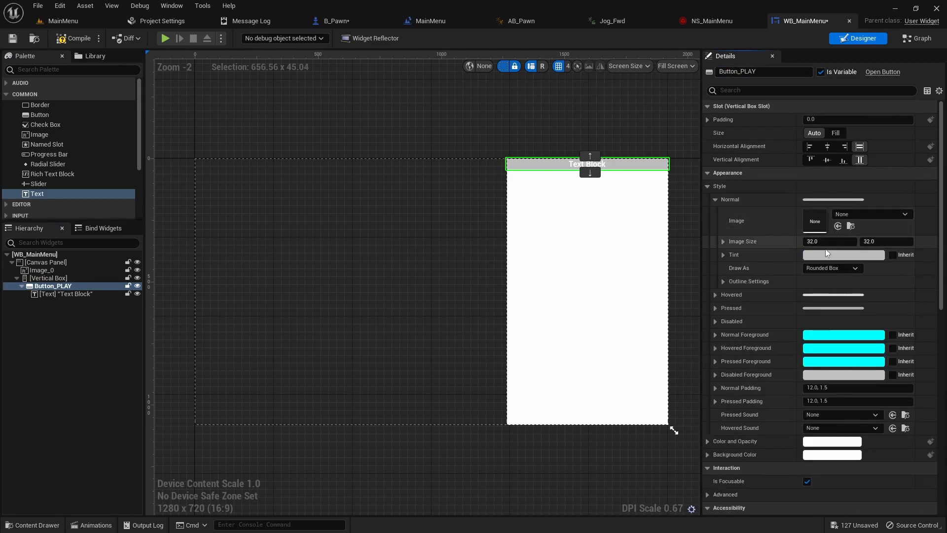
click(846, 269)
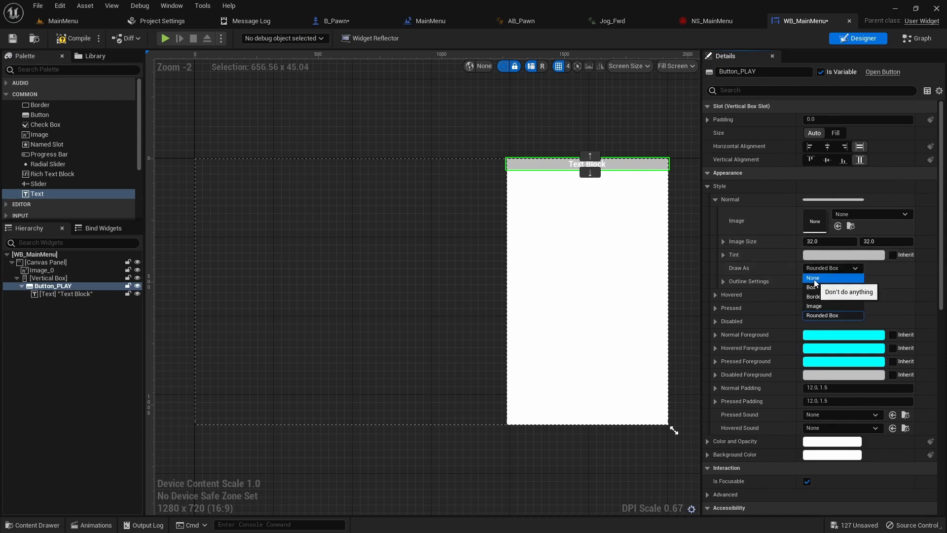
click(815, 278)
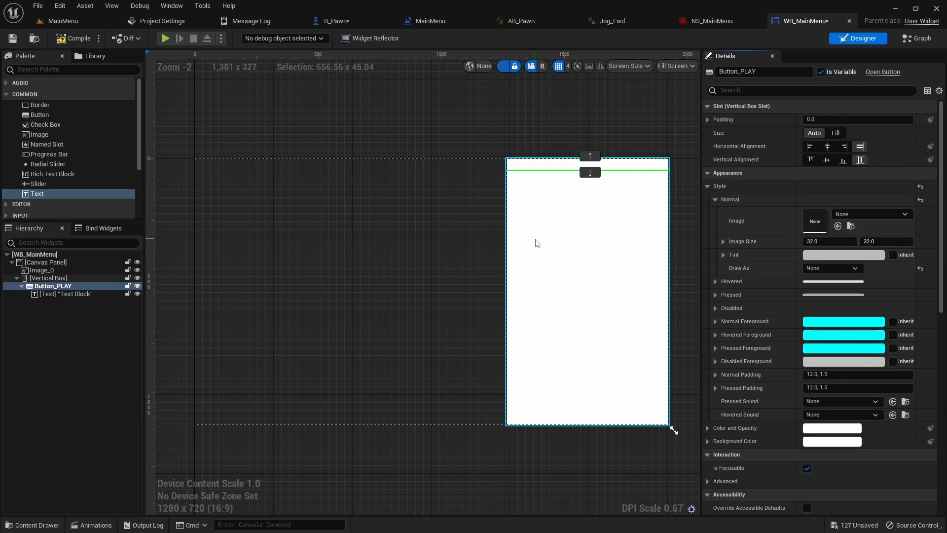
Set the alpha of Image_0's brush tint to 0.3 to make the panel background semi-transparent.
click(45, 271)
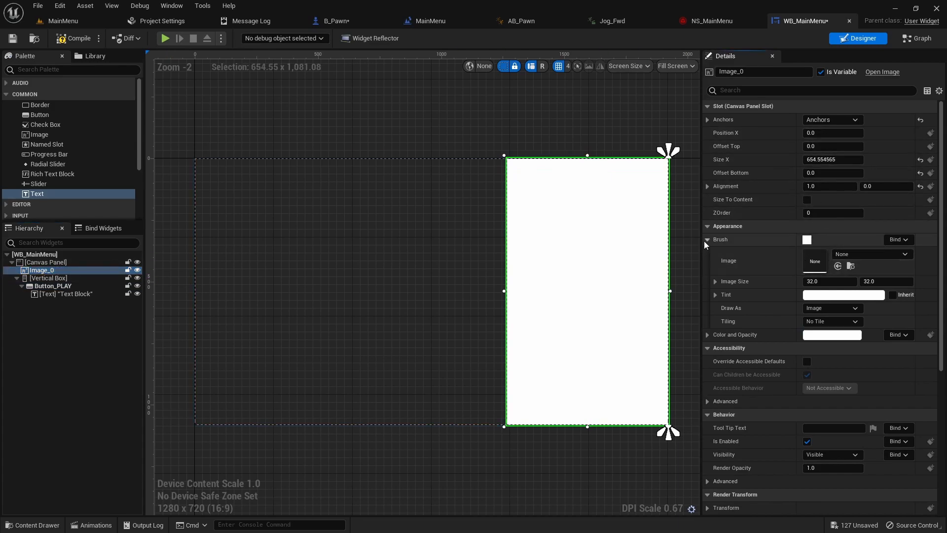
click(836, 296)
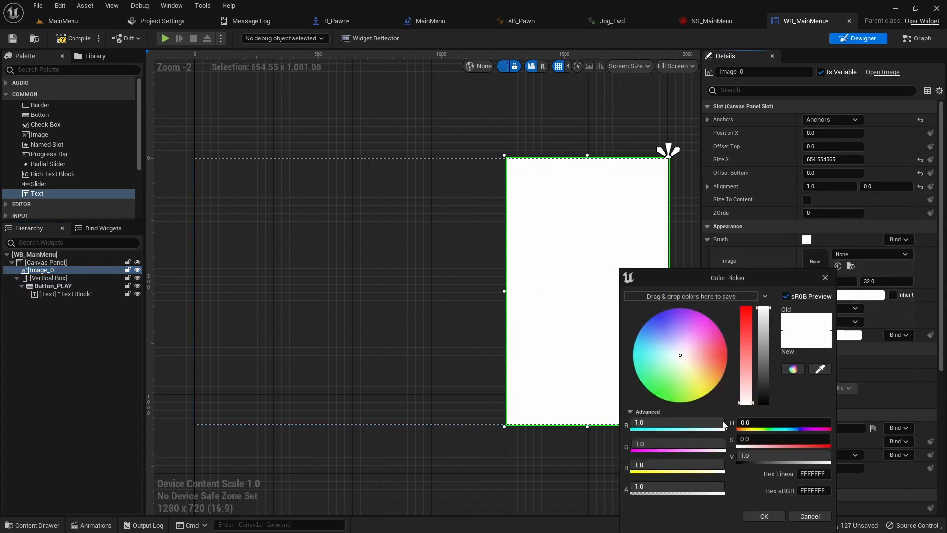
click(701, 487)
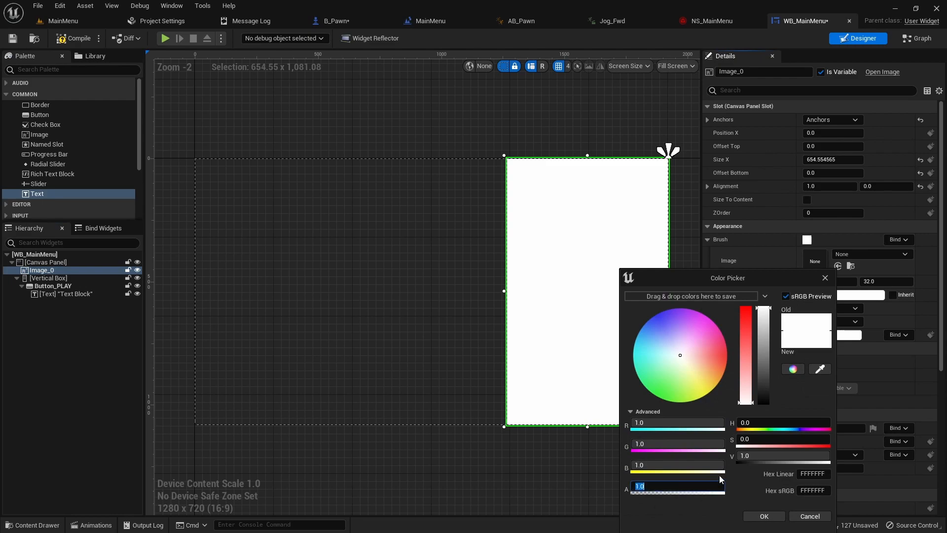
text(.3)
key(Return)
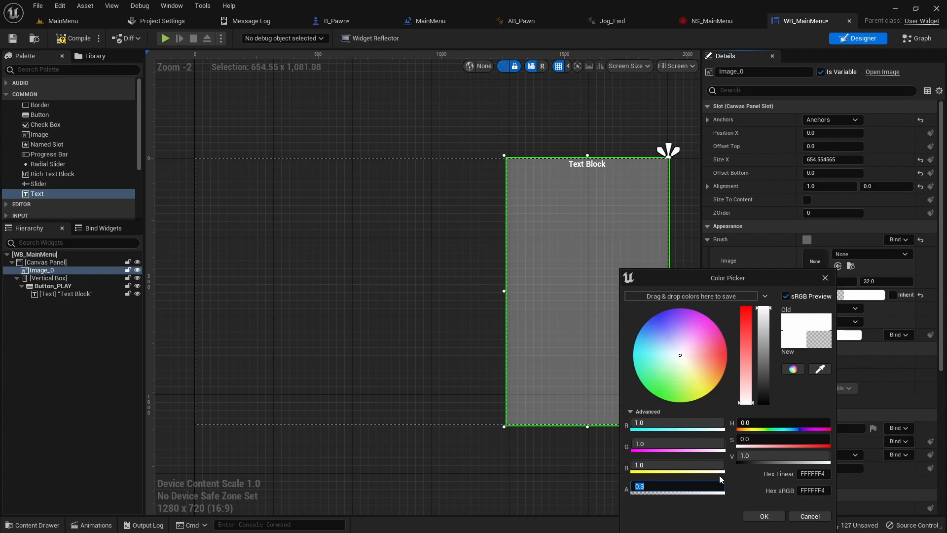
click(764, 516)
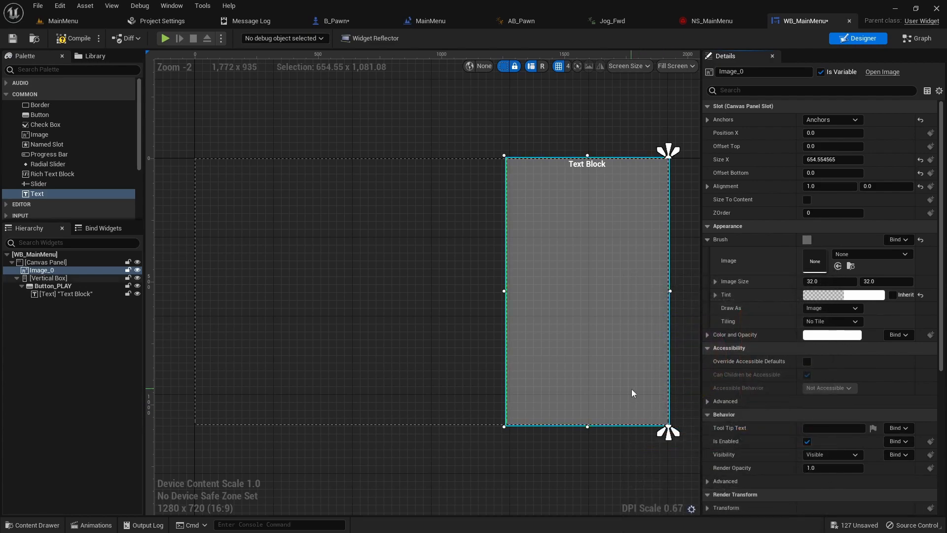
Change the content of the text block inside Button_PLAY to PLAY.
click(53, 286)
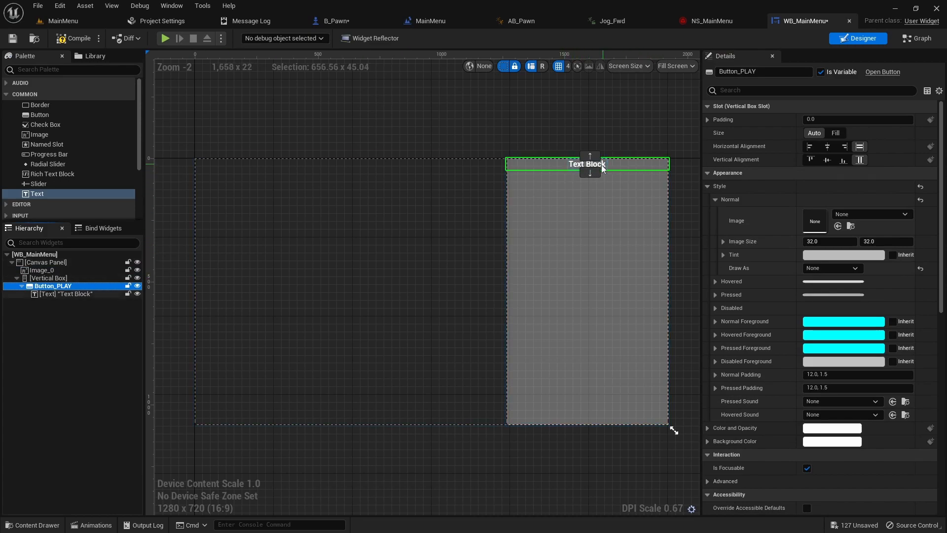
click(715, 200)
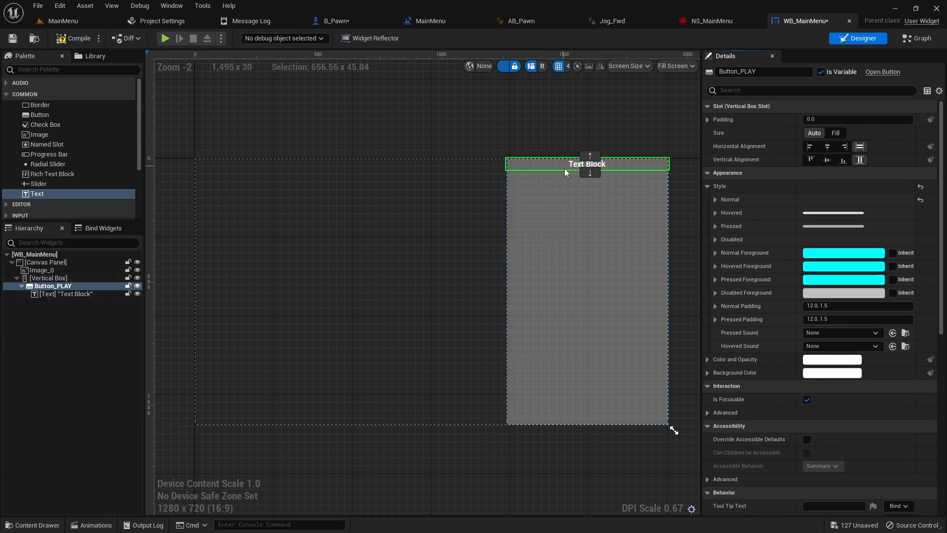
click(57, 294)
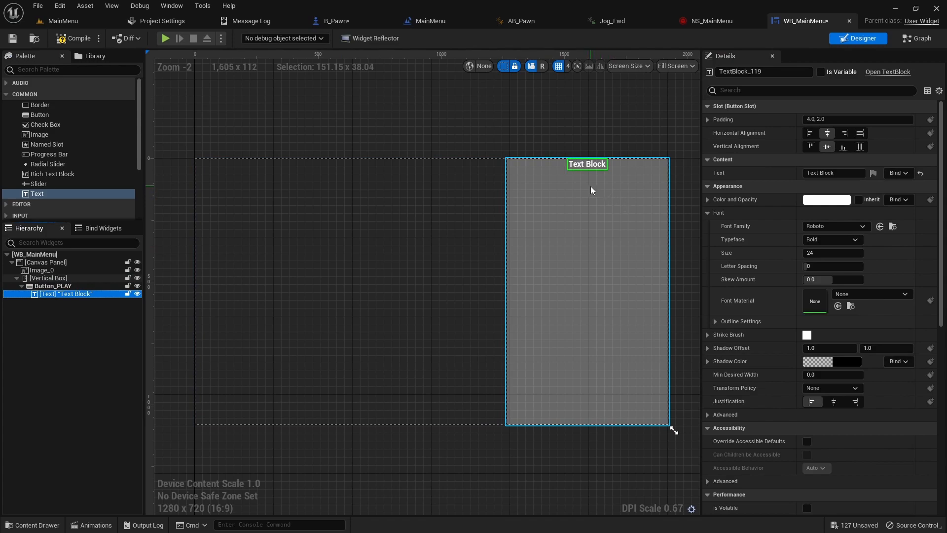
click(819, 172)
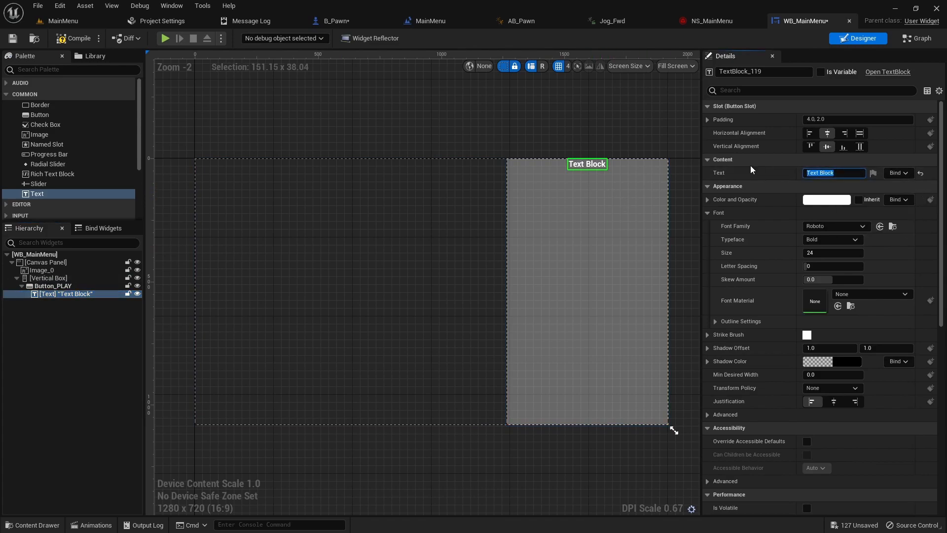
text(PLAY)
key(Return)
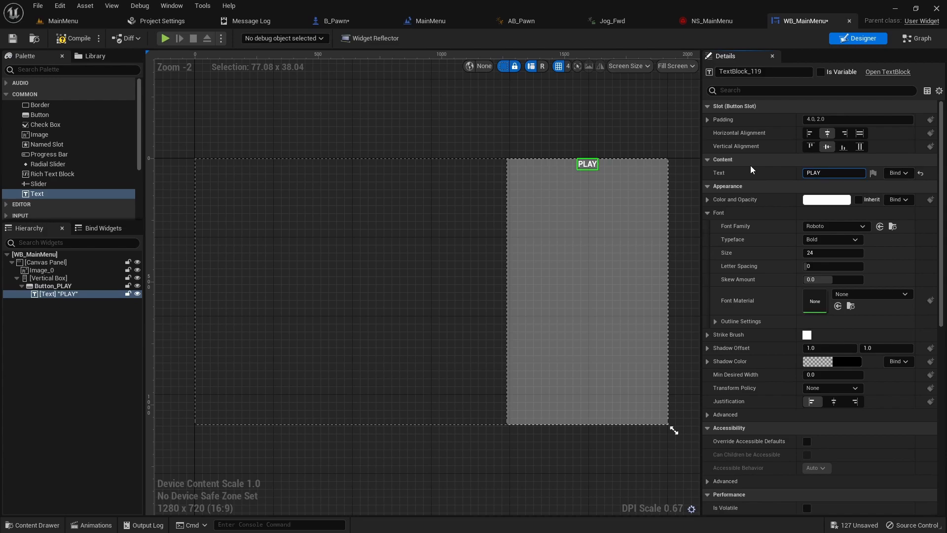
Set the PLAY text's font family to ethnocentric_rg_Font and its font size to 72.
drag(816, 253, 848, 253)
click(837, 227)
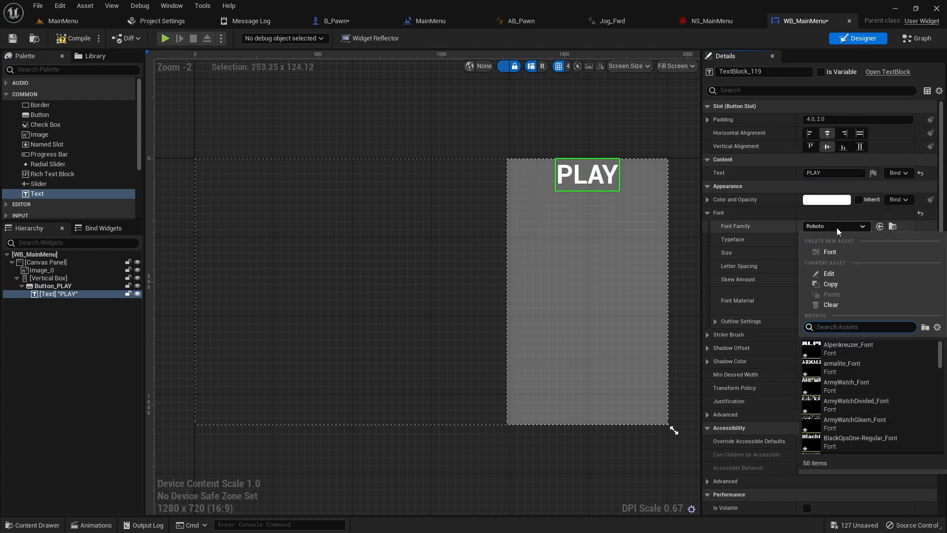
scroll(853, 392, down, 2)
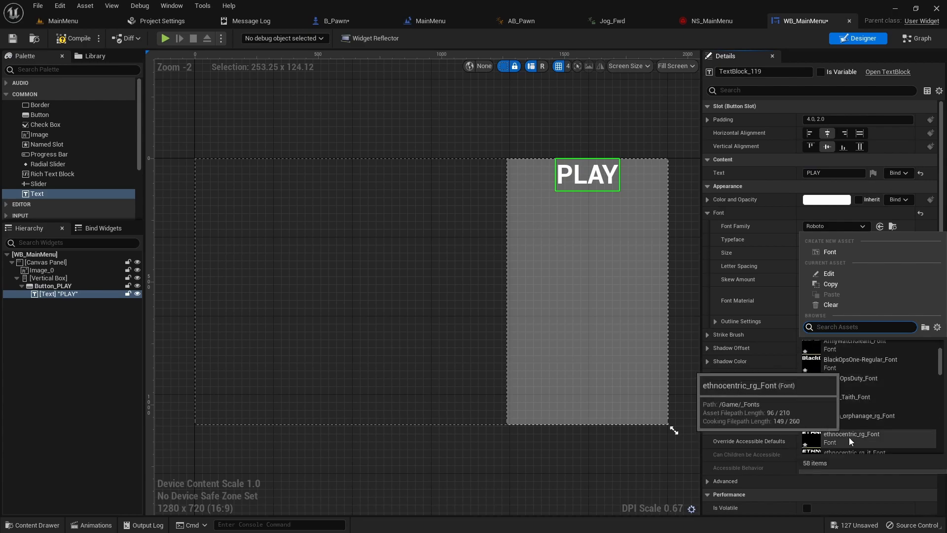
click(839, 417)
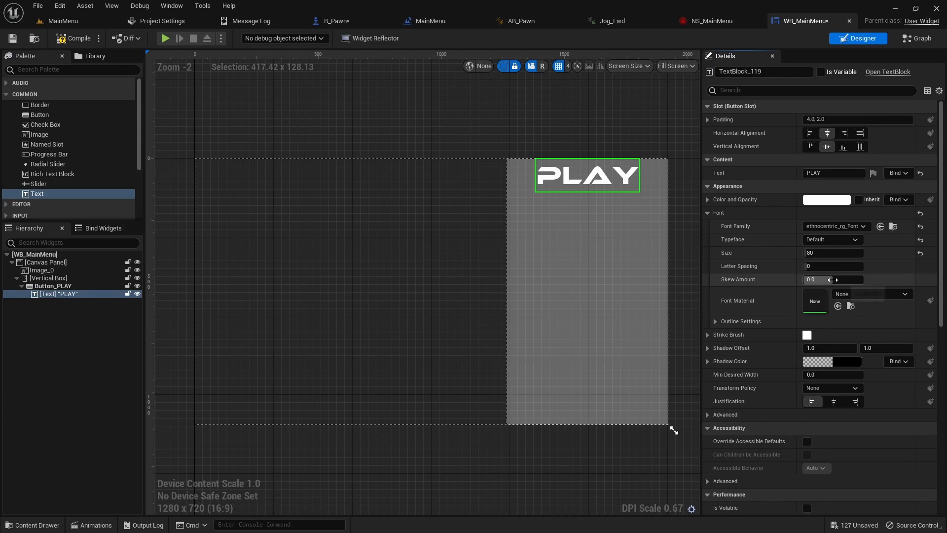
click(824, 254)
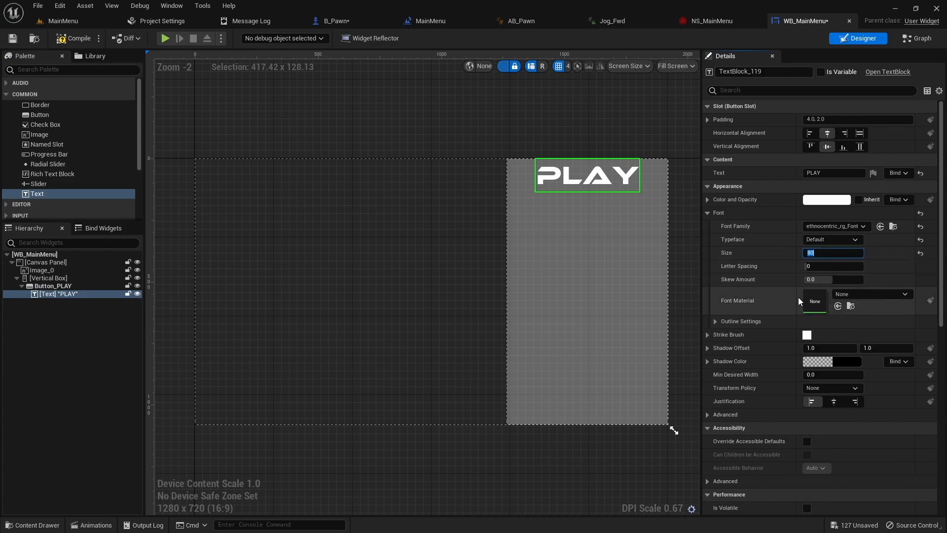
text(72)
key(Return)
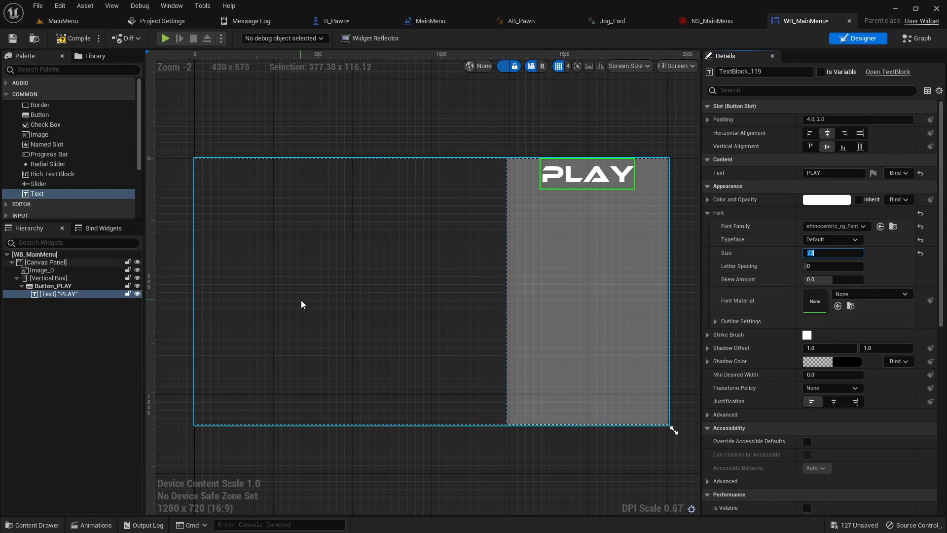
Duplicate Button_PLAY twice in the Vertical Box so that it holds three buttons.
click(45, 287)
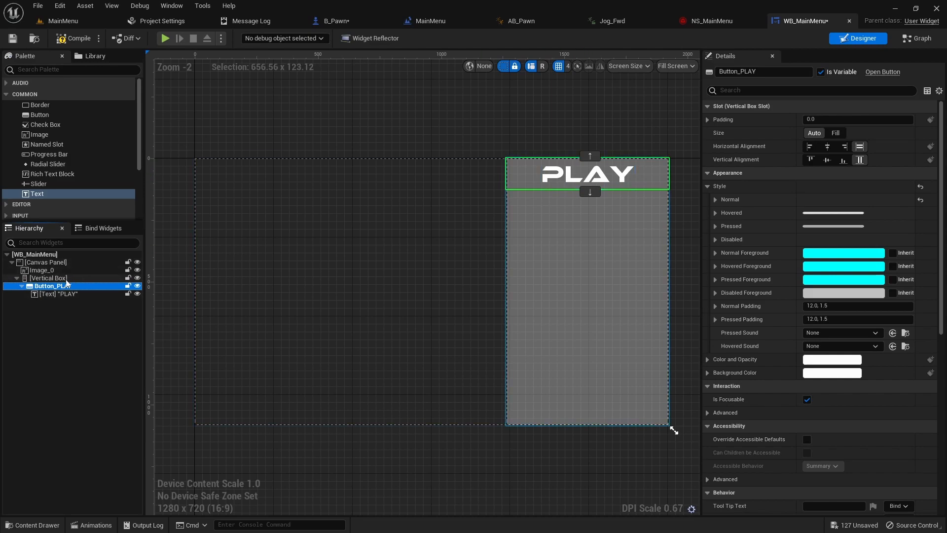
right_click(52, 286)
click(79, 337)
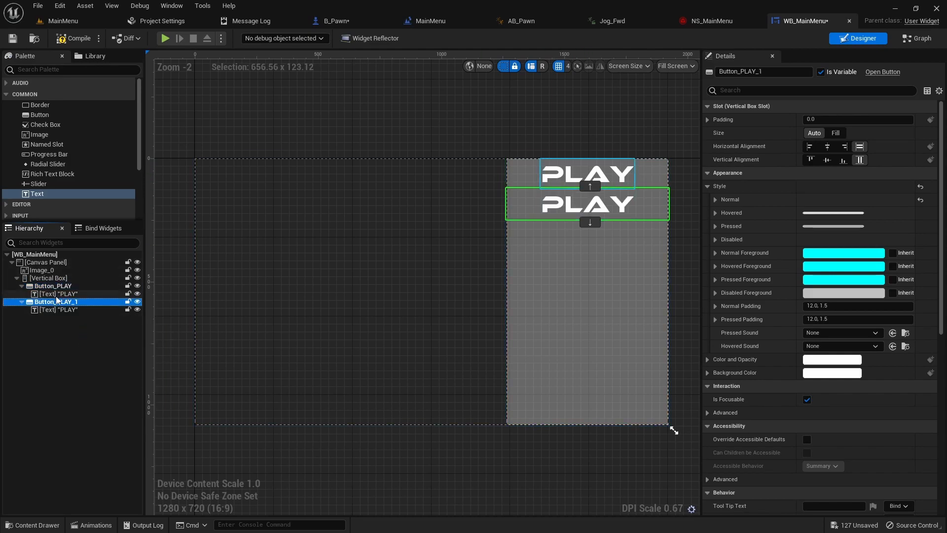
right_click(55, 301)
click(86, 355)
Rename the second button Button_CREDITS and change its text to CREDITS.
click(56, 301)
click(767, 71)
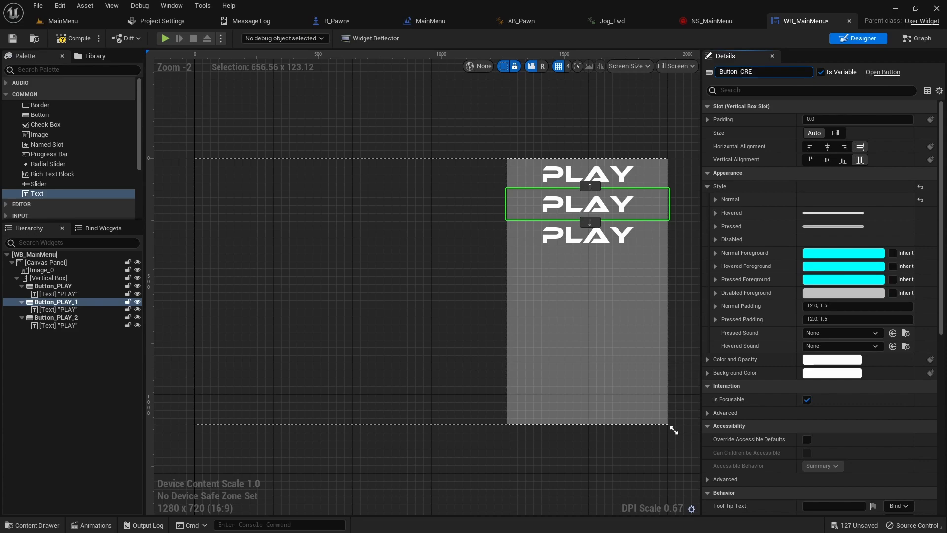
click(58, 309)
click(821, 173)
text(CREDITS)
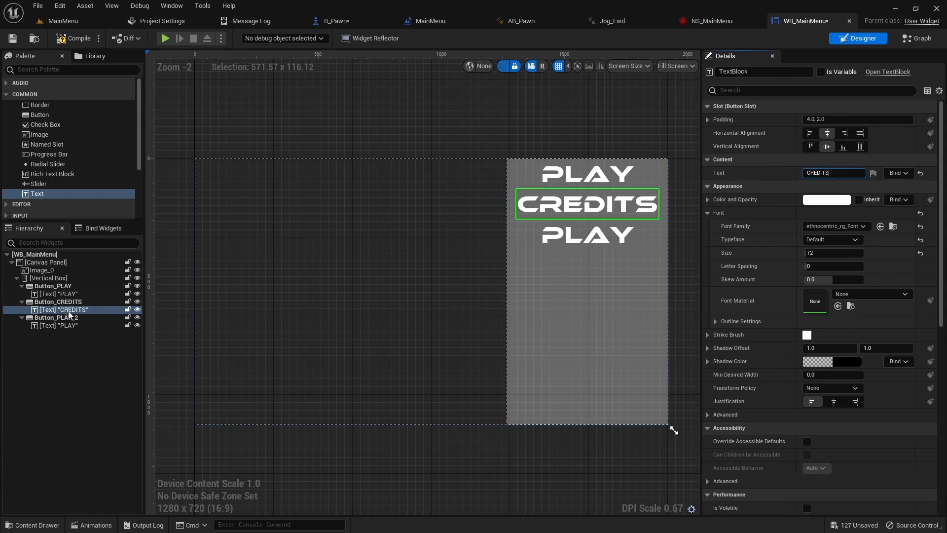
Rename the third button Button_EXIT and change its text to EXIT.
click(57, 317)
click(767, 72)
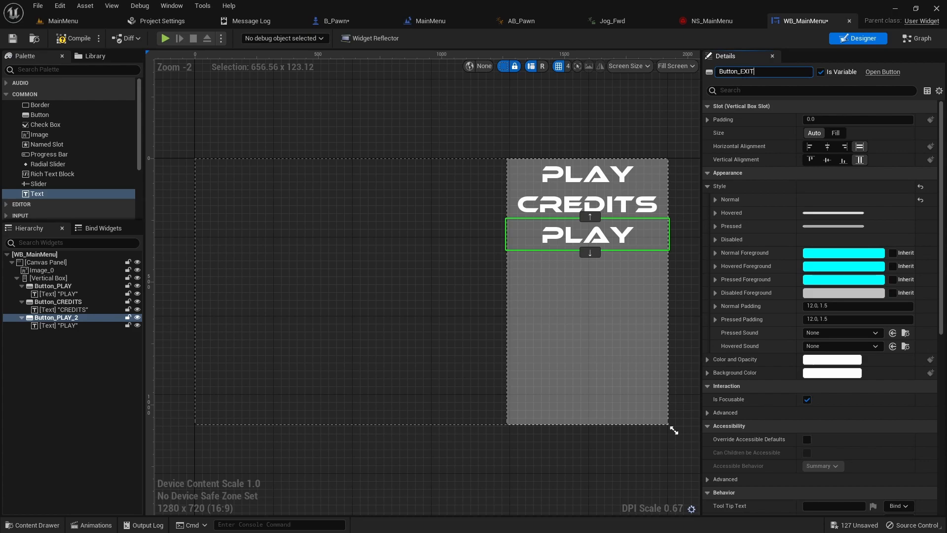
text(Button_EXIT)
click(58, 325)
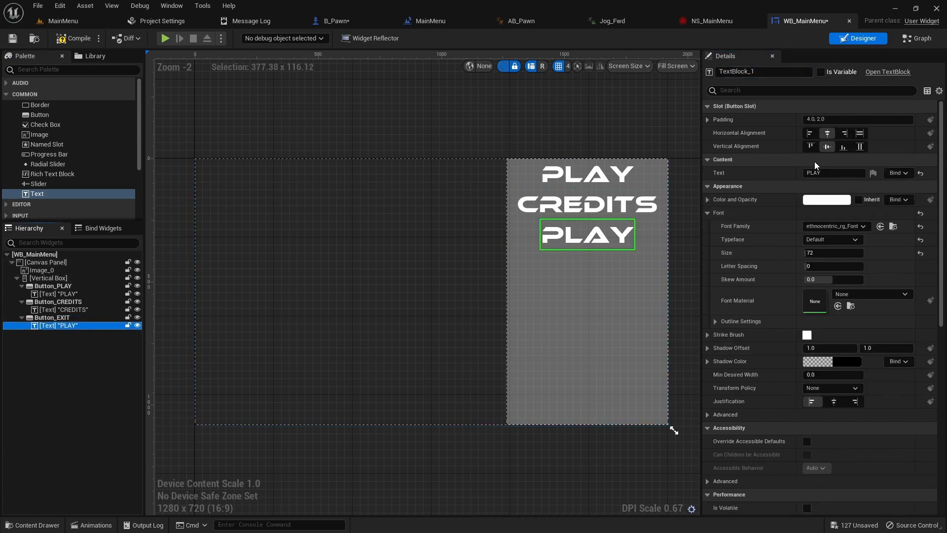
click(834, 173)
text(EX)
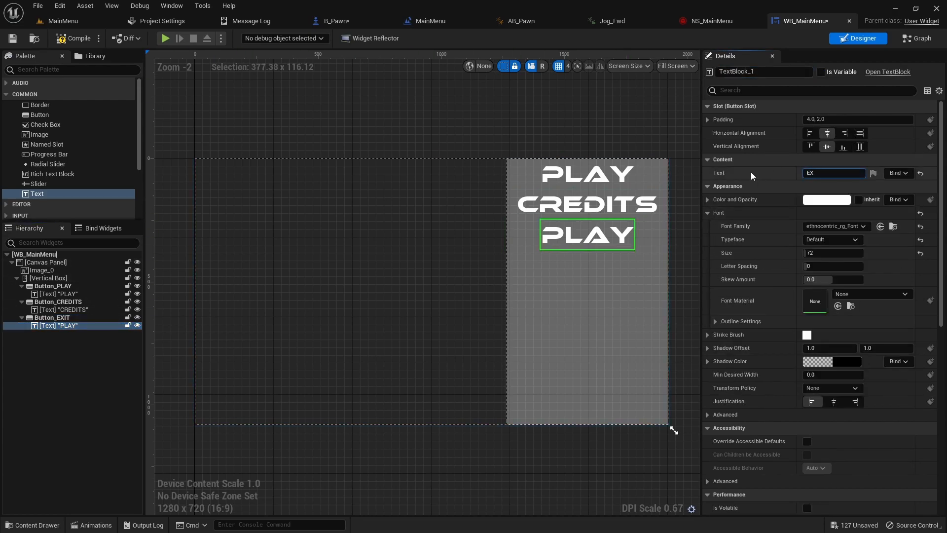
text(IT)
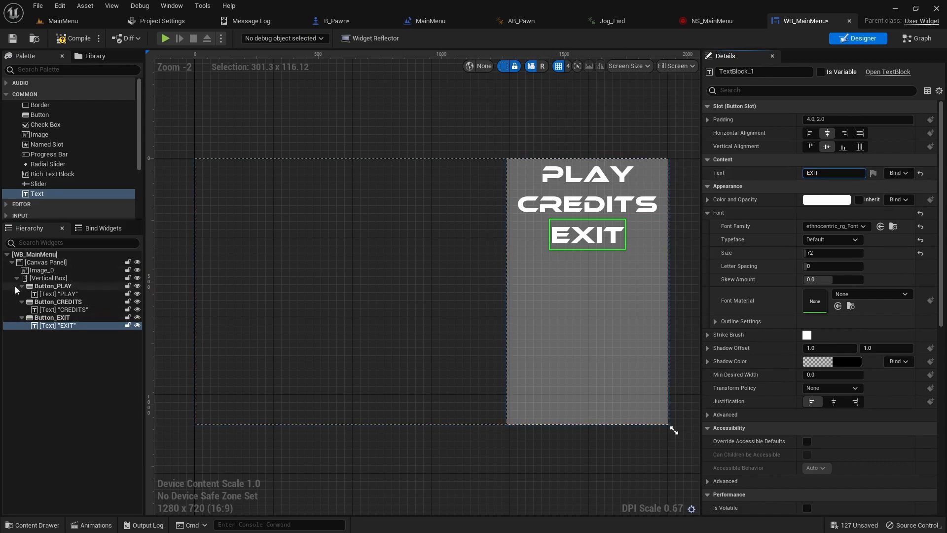
Add a Spacer above each of the three buttons in the Vertical Box.
click(53, 69)
text(spacer)
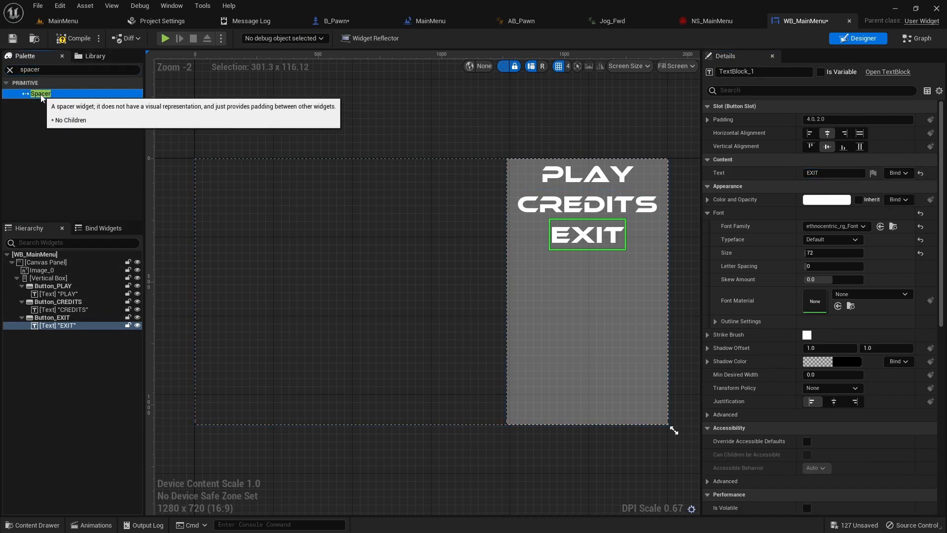
drag(41, 99, 51, 277)
drag(41, 94, 52, 282)
click(22, 293)
click(22, 302)
click(22, 309)
mouse_move(39, 322)
mouse_down()
mouse_move(52, 315)
mouse_move(52, 298)
mouse_move(50, 323)
mouse_move(51, 316)
mouse_up()
Set the padding of the spacer above Button_PLAY to 100.
click(54, 291)
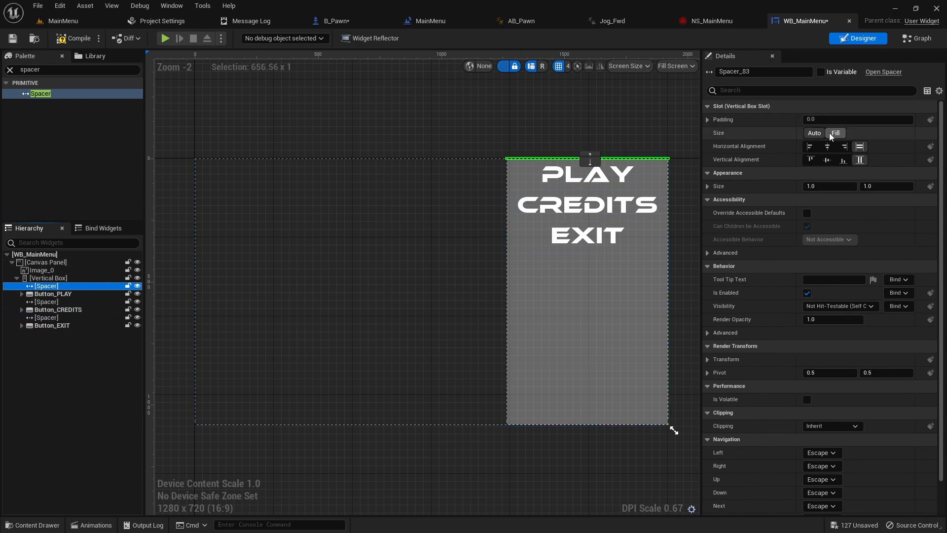
click(829, 118)
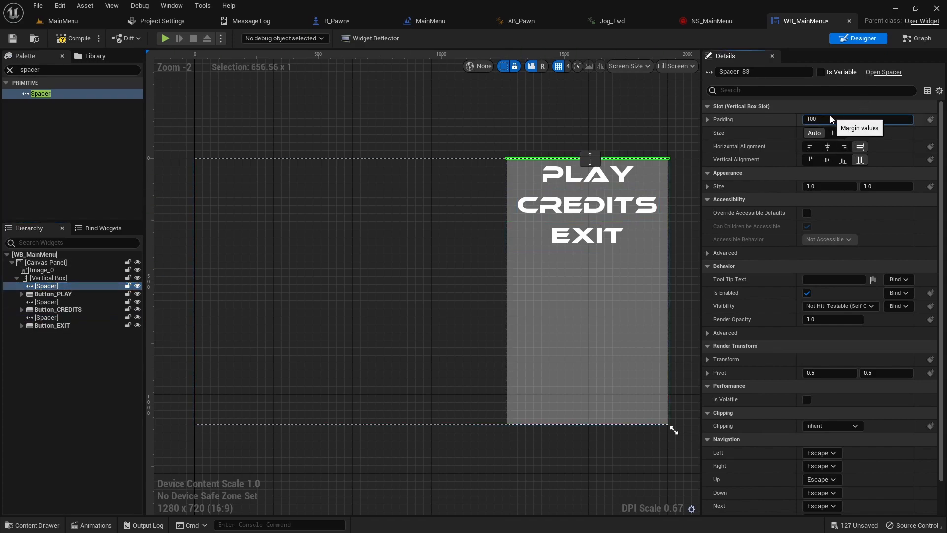
text(100)
key(Return)
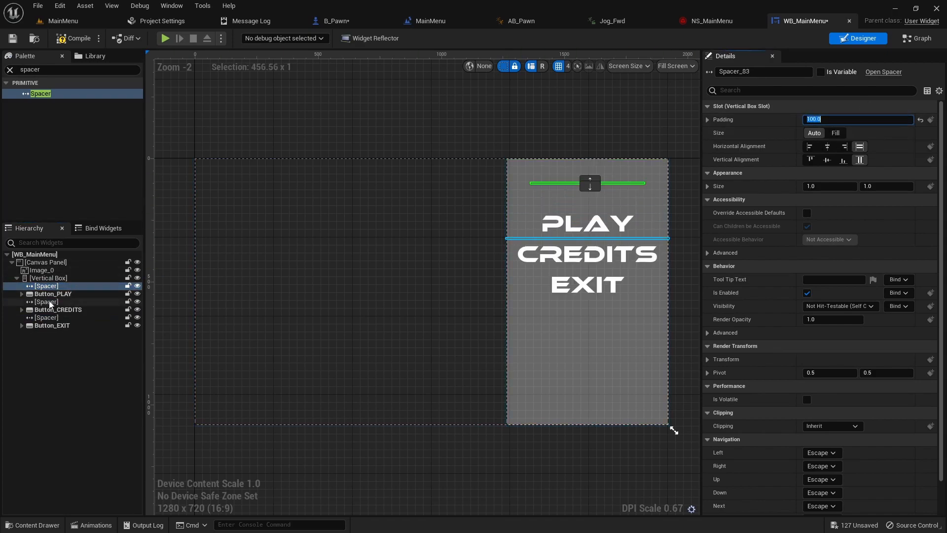
Set the padding of the spacers above Button_CREDITS and Button_EXIT to 50, and compile and save the widget.
click(49, 302)
click(827, 119)
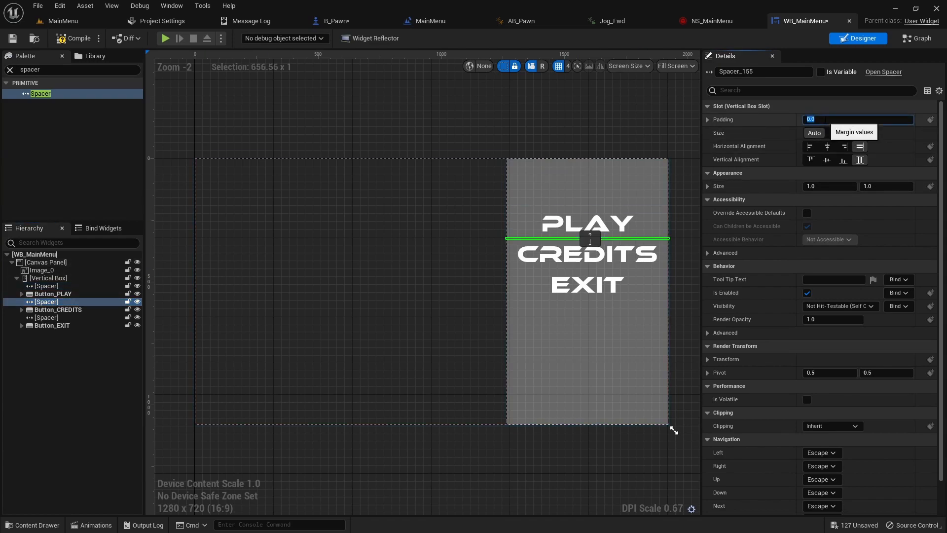
text(50)
key(Return)
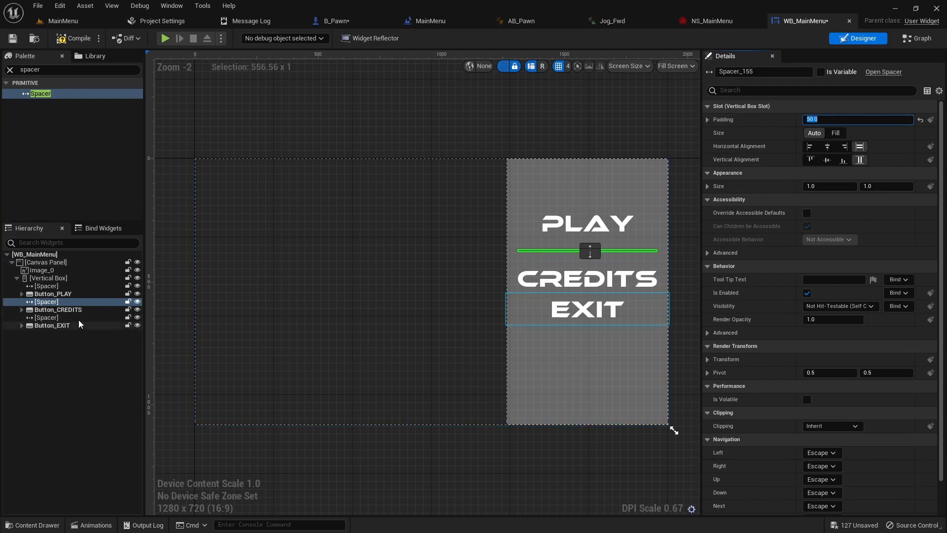
click(46, 317)
click(841, 122)
text(50)
key(Return)
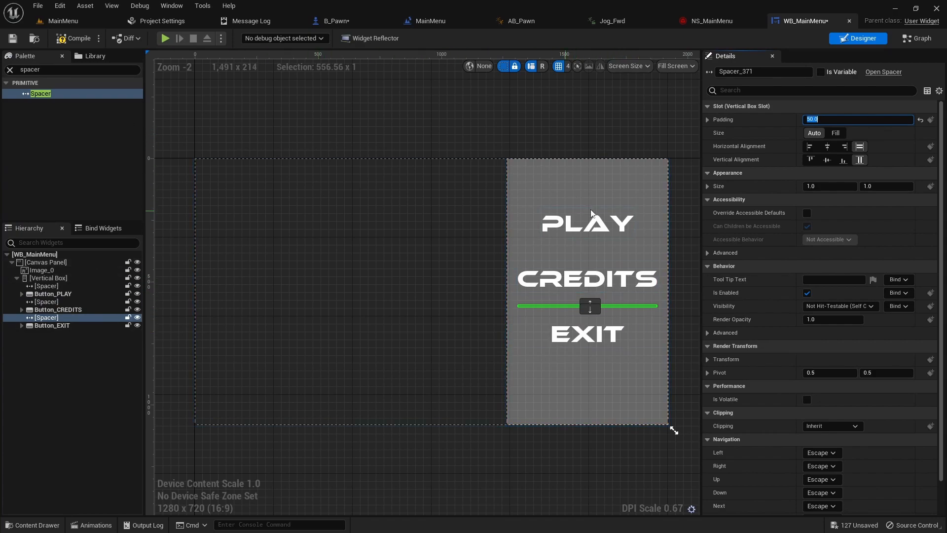
click(70, 39)
click(16, 38)
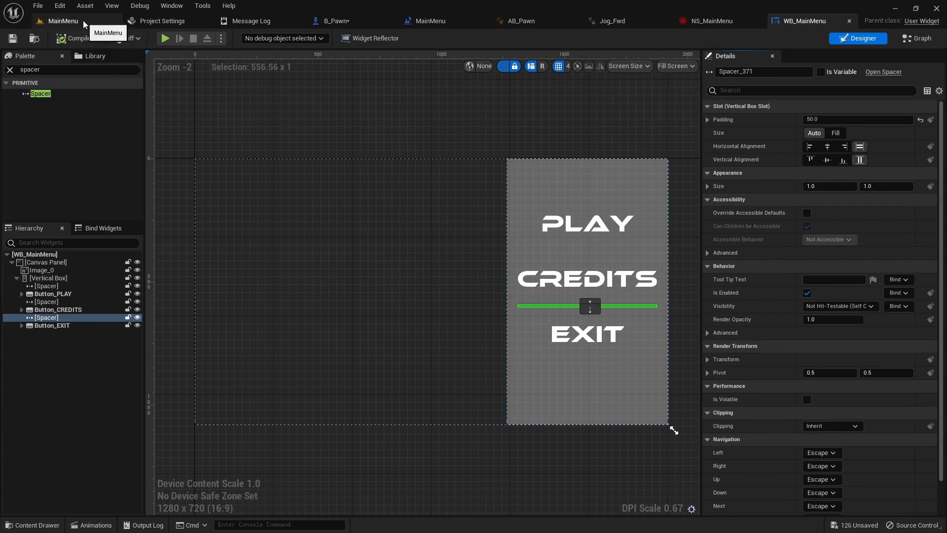
Play the MainMenu level to check how the button panel looks over the scene, and stop the preview.
click(917, 38)
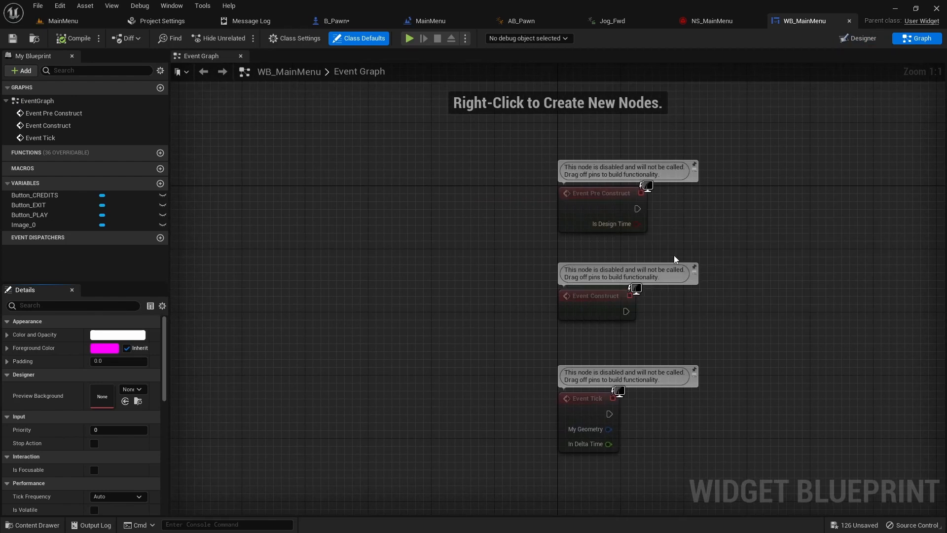
right_drag(771, 328, 503, 300)
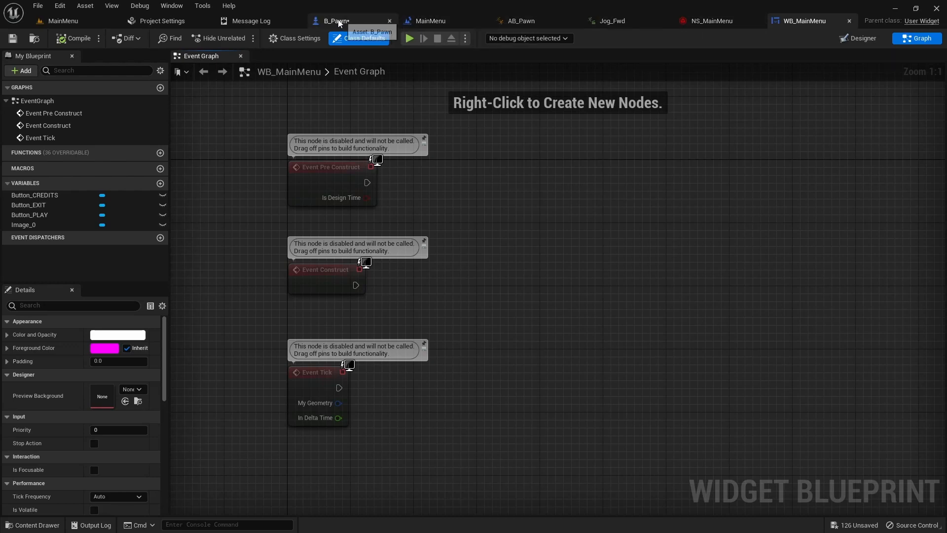
click(63, 21)
click(218, 38)
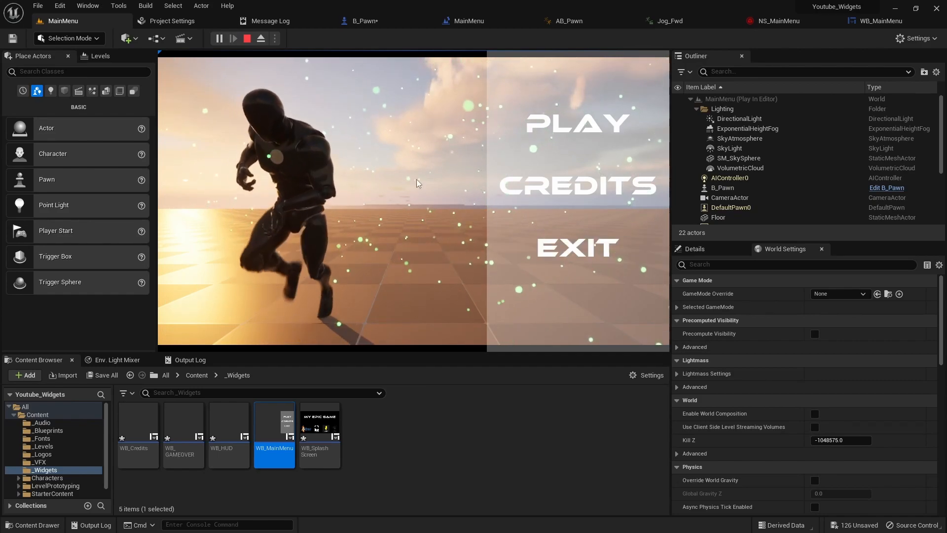
key(Escape)
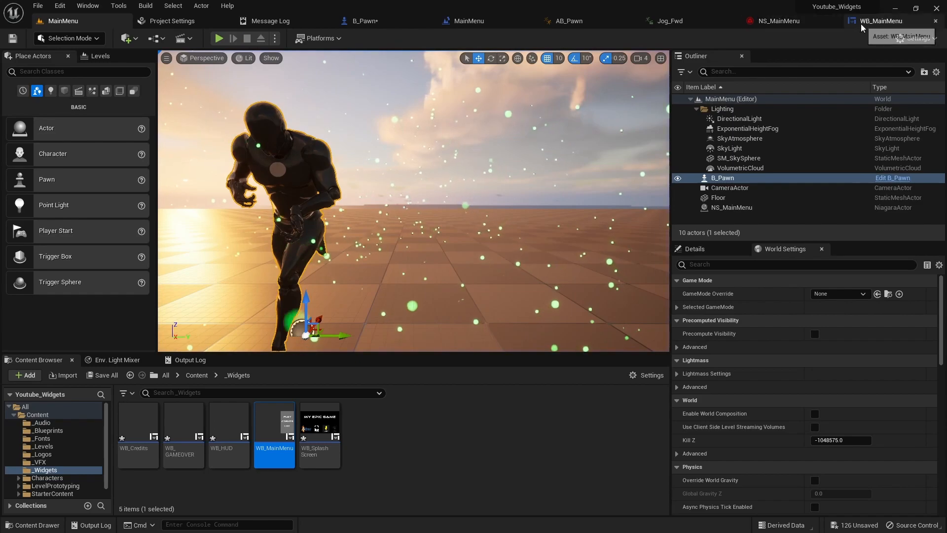
In the WB_MainMenu event graph, delete the Event Pre Construct and Event Tick nodes and move Event Construct up to the free space.
click(880, 20)
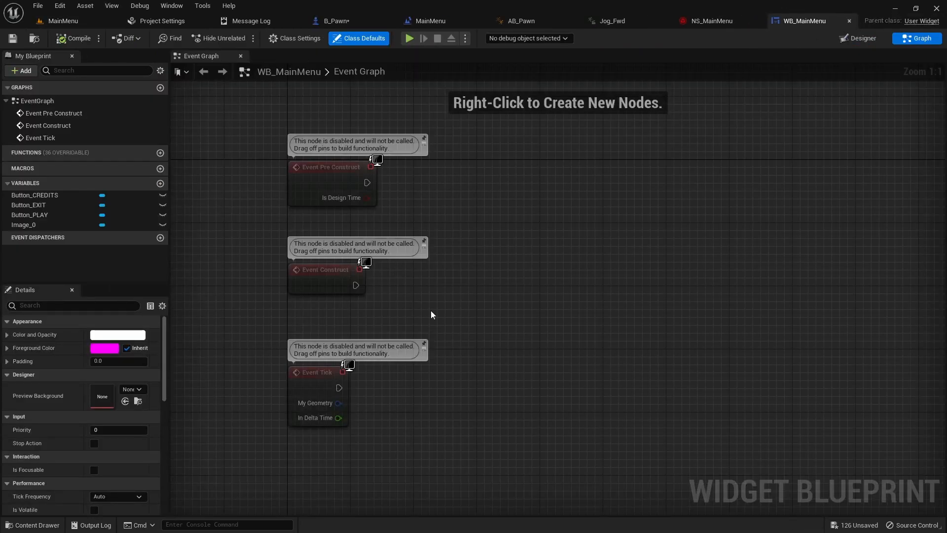
click(326, 172)
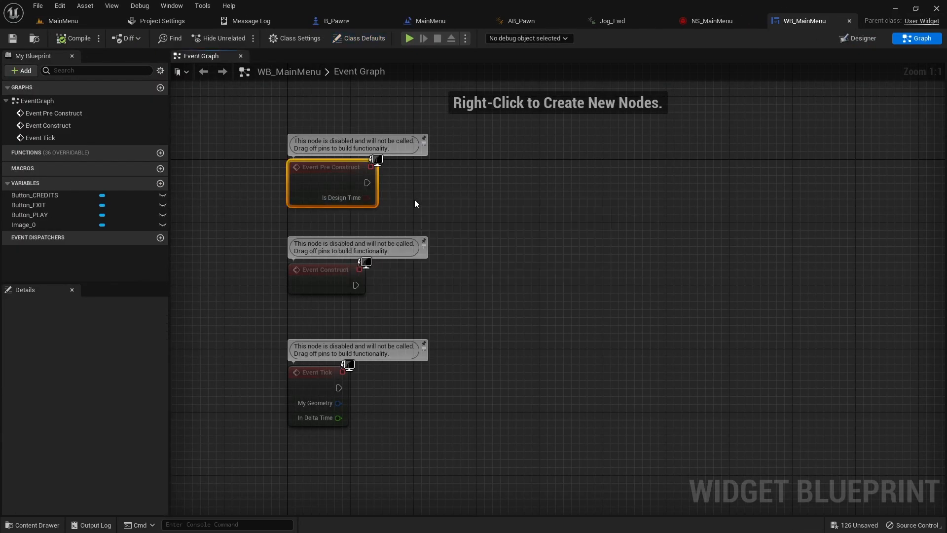
key(Delete)
click(327, 400)
key(Delete)
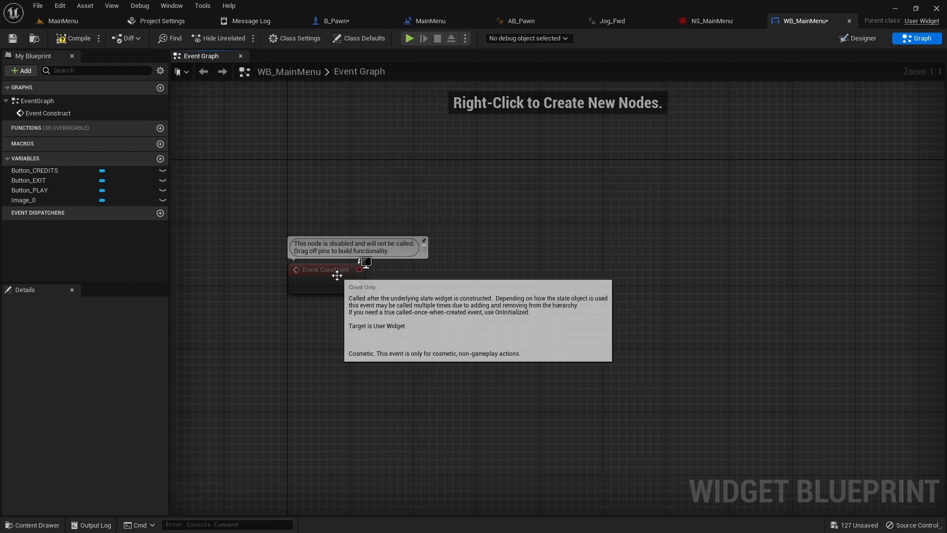
drag(336, 274, 258, 169)
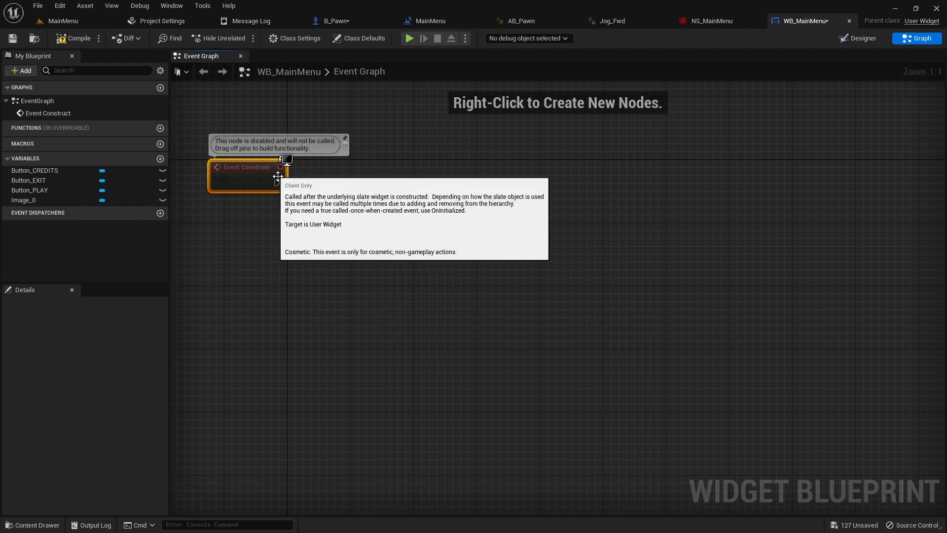
Add a Spawn Sound 2D node connected to Event Construct's execution output and align it beside the event.
drag(276, 182, 336, 179)
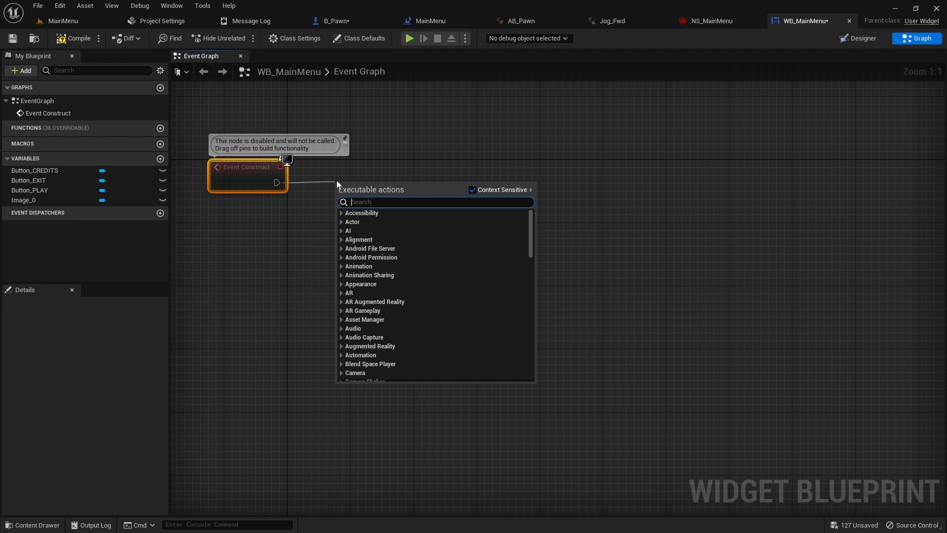
text(play sou)
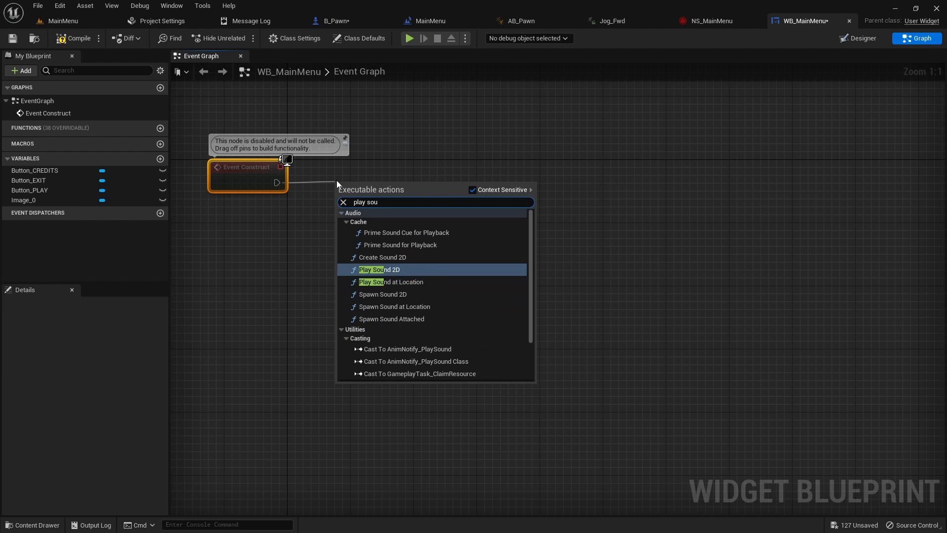
key(BackSpace)
key(BackSpace)
key(BackSpace)
key(BackSpace)
key(BackSpace)
key(BackSpace)
key(BackSpace)
text(s)
key(BackSpace)
key(BackSpace)
text(spawn sou)
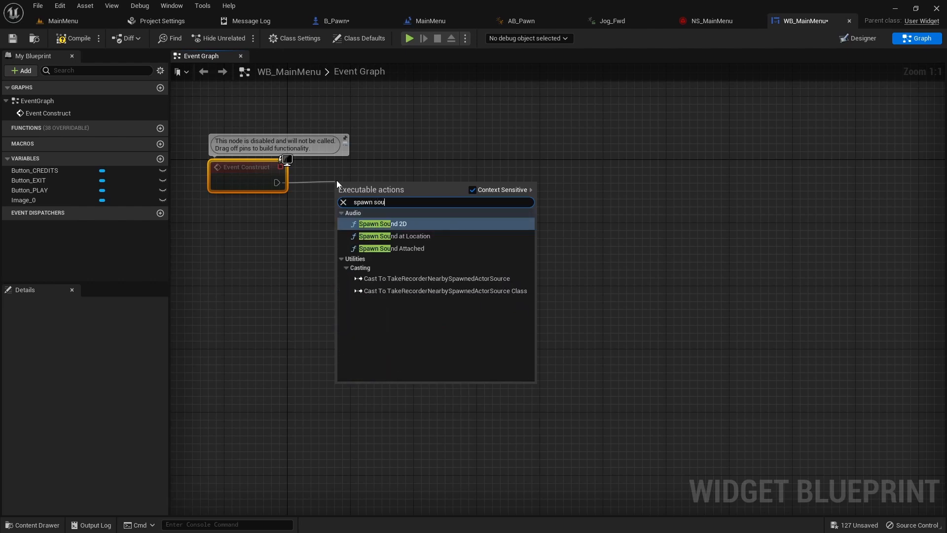
click(383, 223)
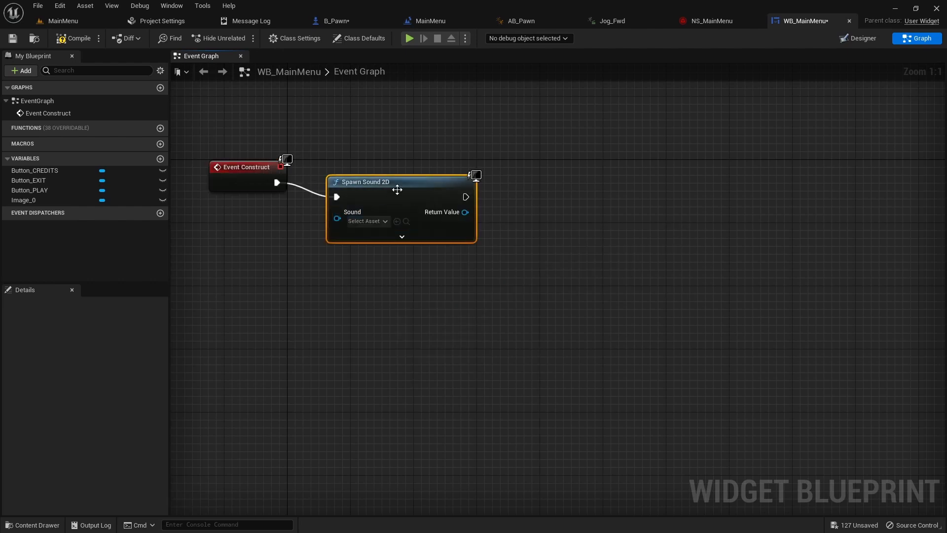
drag(403, 171, 398, 162)
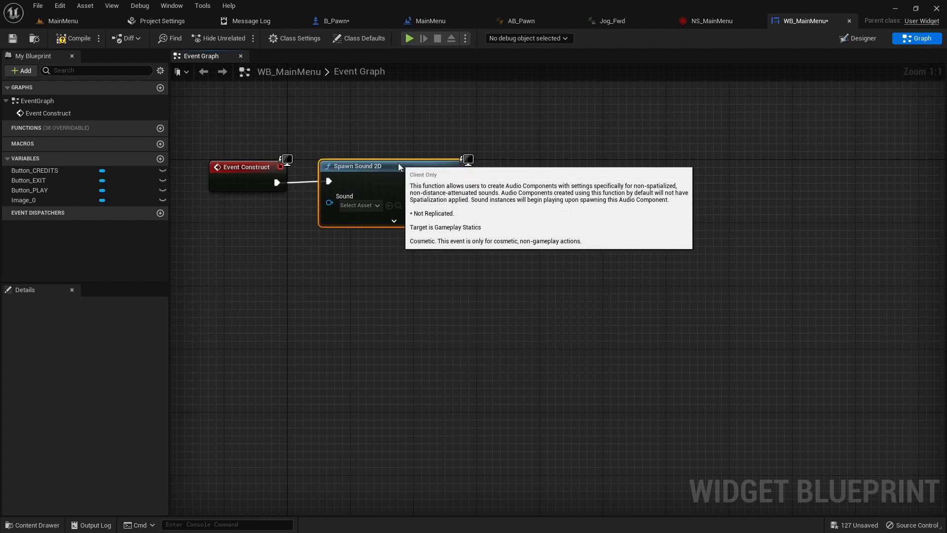
click(376, 206)
click(376, 206)
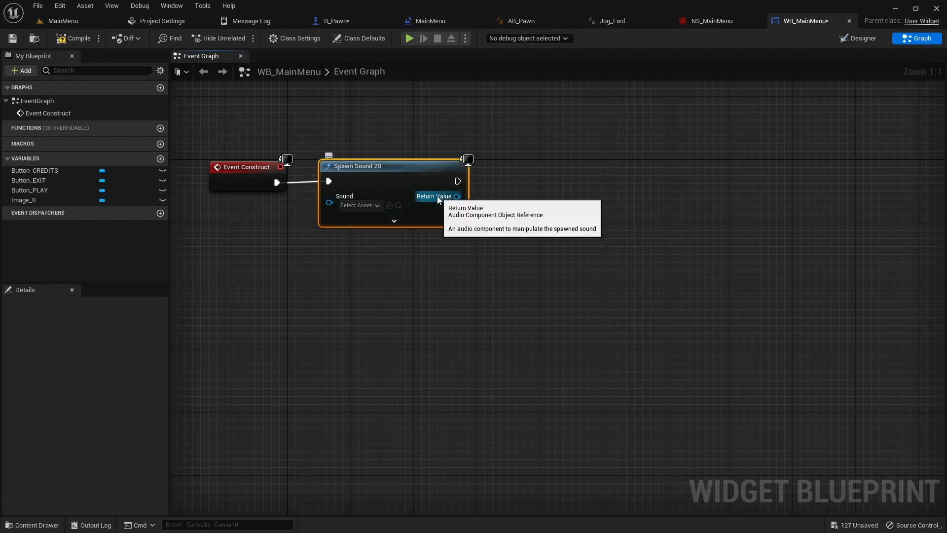
Promote Spawn Sound 2D's Return Value to a variable named MainMusic and move its SET node closer.
right_click(439, 197)
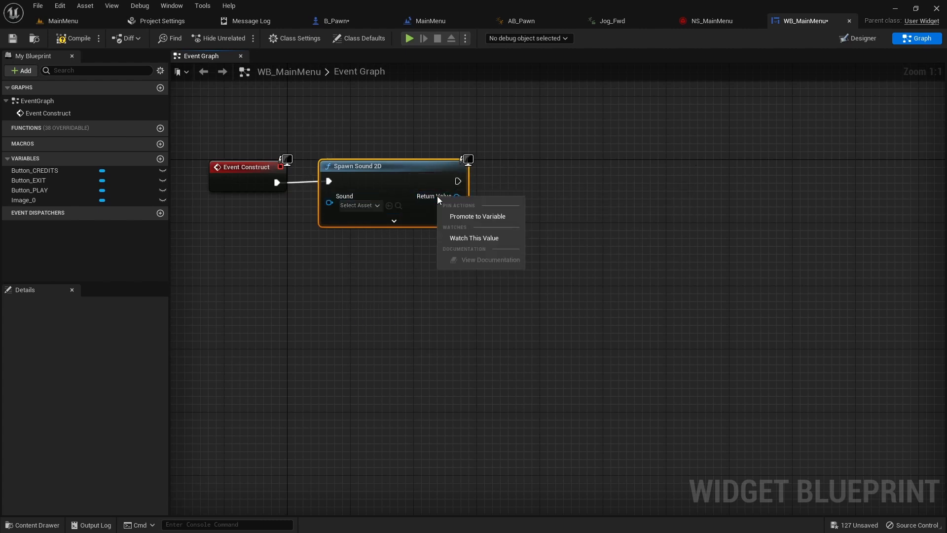
click(472, 217)
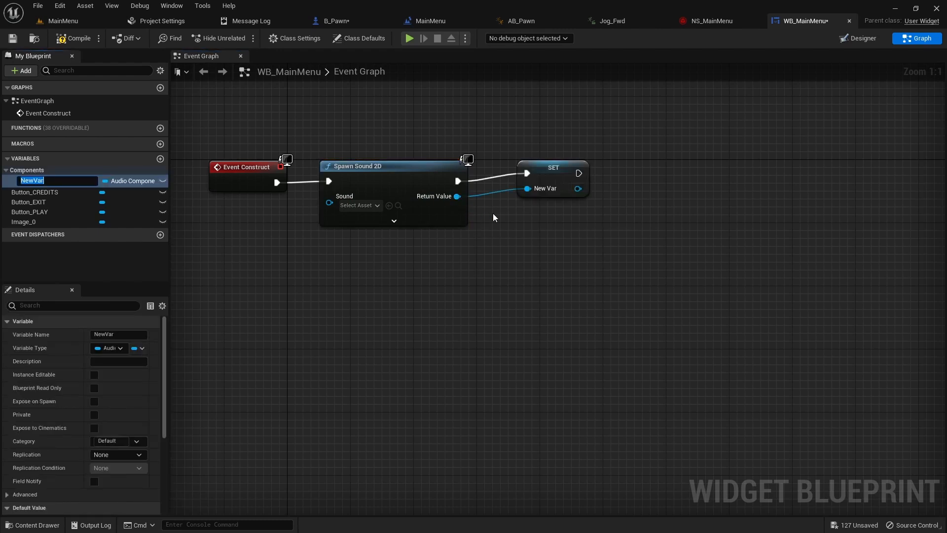
text(MainMusic)
key(Return)
drag(555, 170, 525, 170)
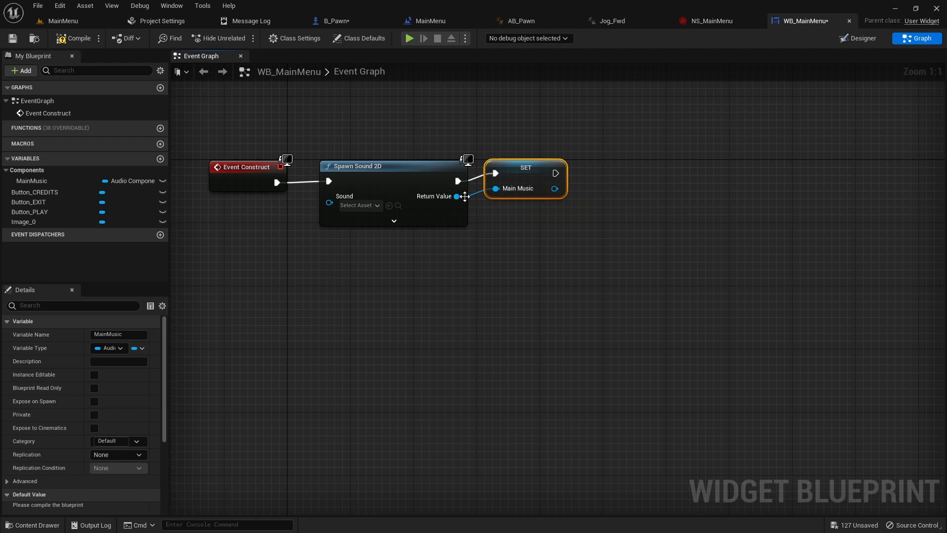
Assign Starter_Music01 as the sound of Spawn Sound 2D and set its Volume Multiplier to 0.1.
click(376, 205)
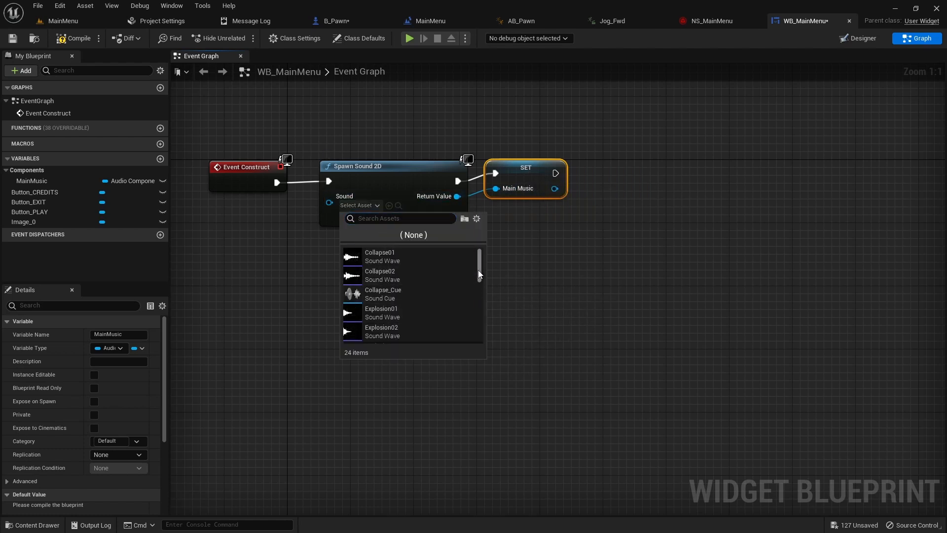
drag(477, 271, 477, 337)
scroll(413, 301, up, 2)
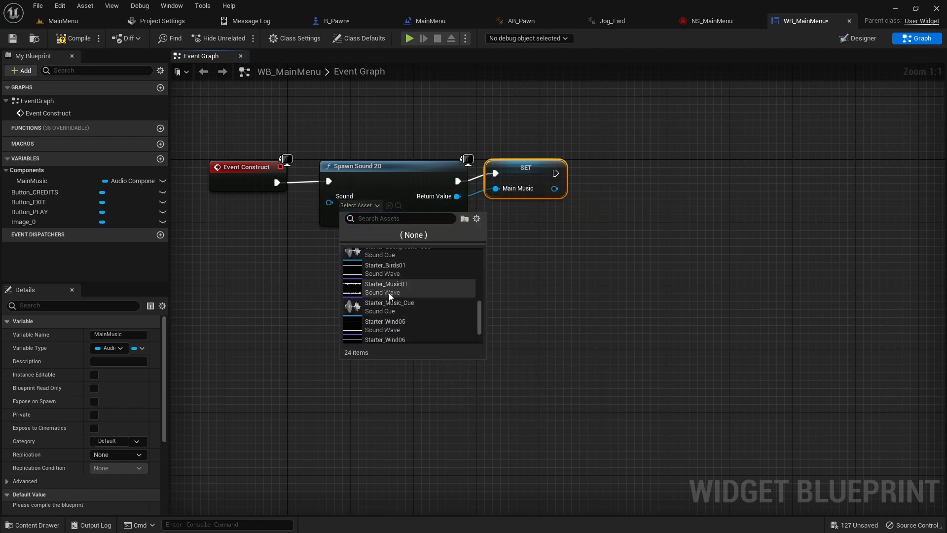
click(381, 303)
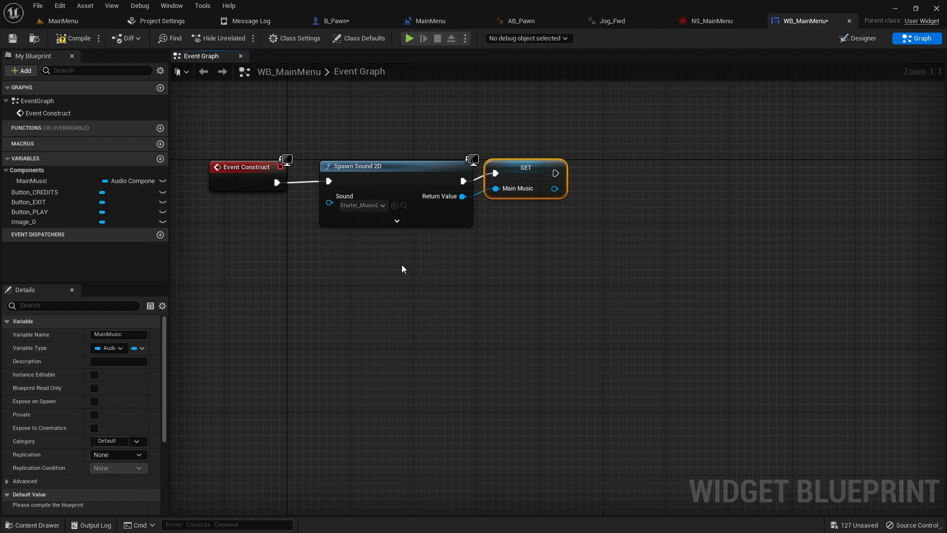
click(394, 223)
click(391, 224)
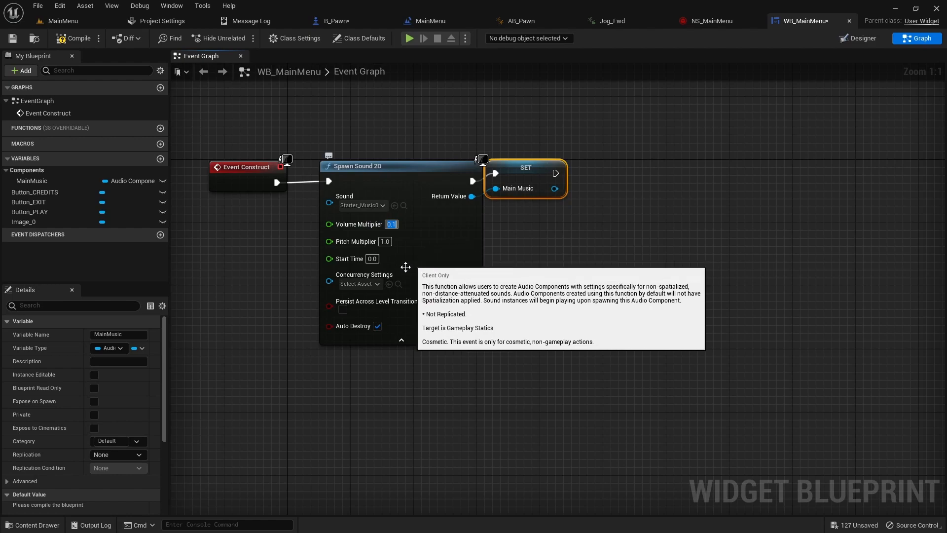
click(402, 340)
Compile and save the widget, and play the level briefly to check the menu music.
click(73, 38)
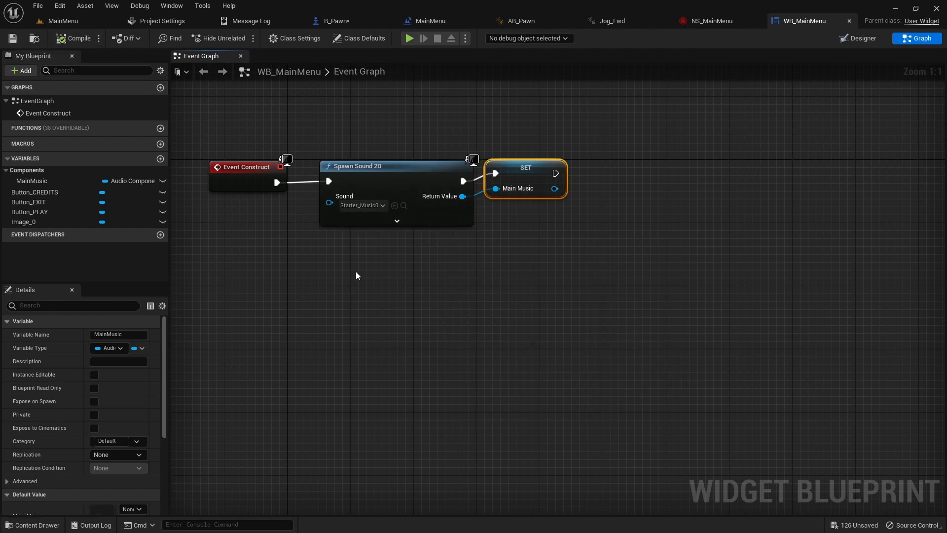
click(409, 37)
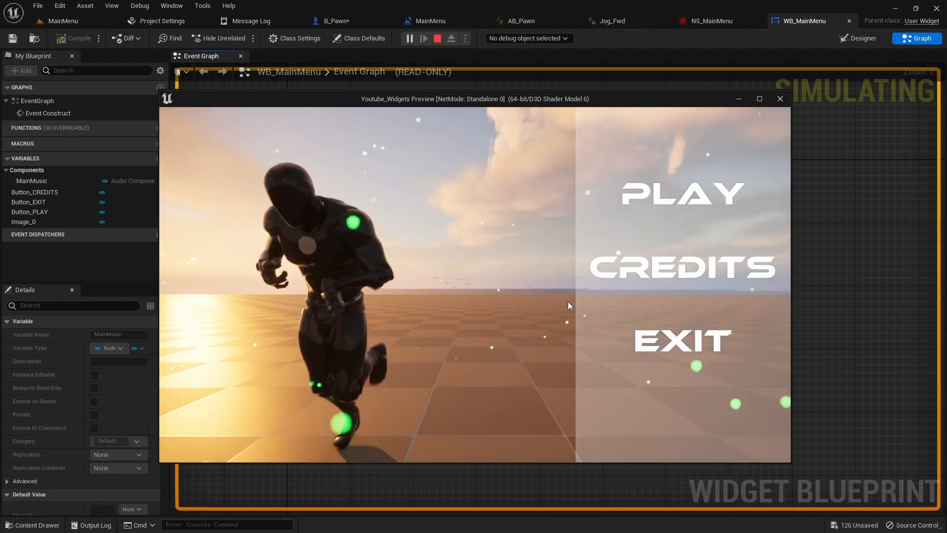
key(Escape)
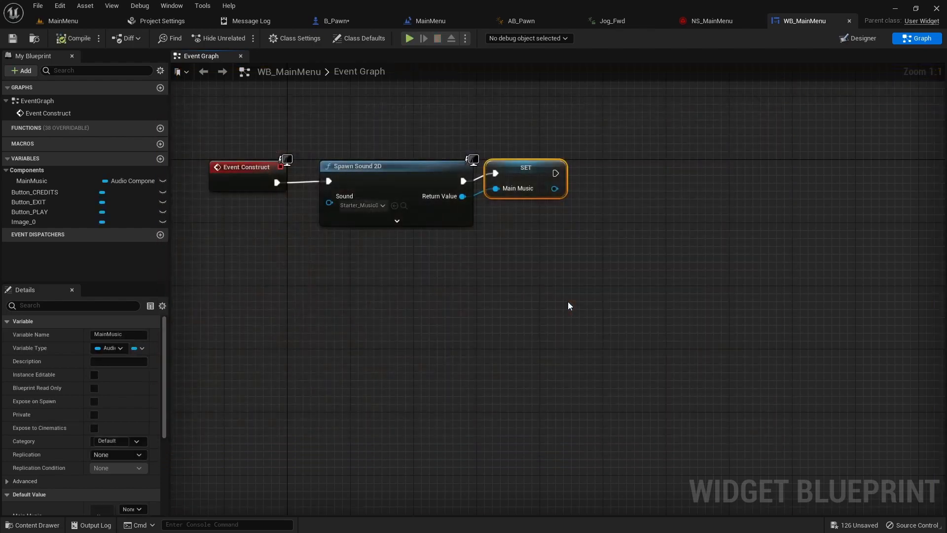
Add an On Clicked event for Button_PLAY from the widget designer.
click(868, 38)
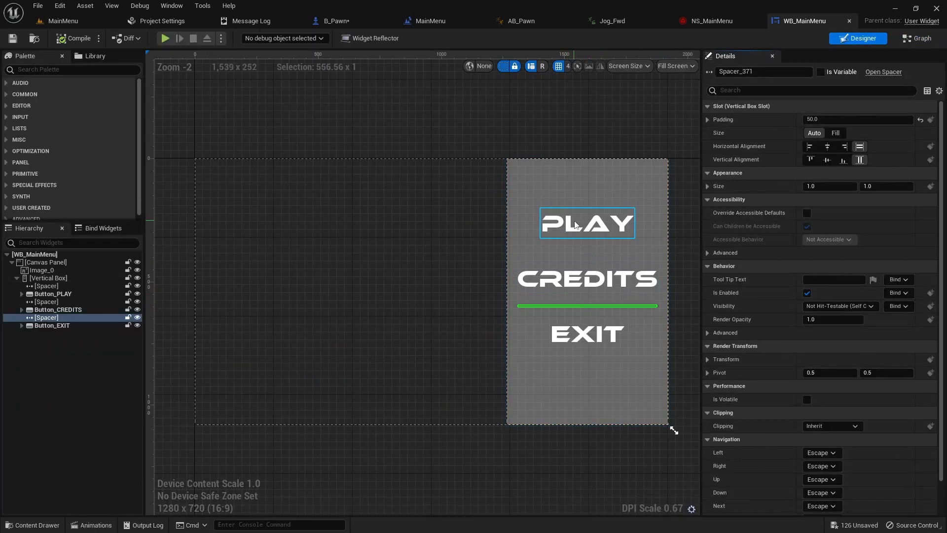
click(58, 295)
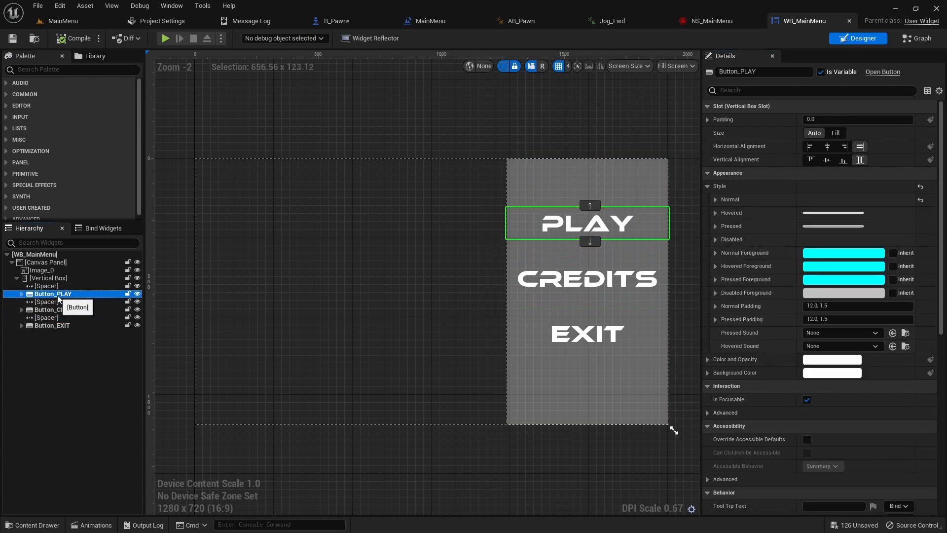
scroll(824, 312, down, 10)
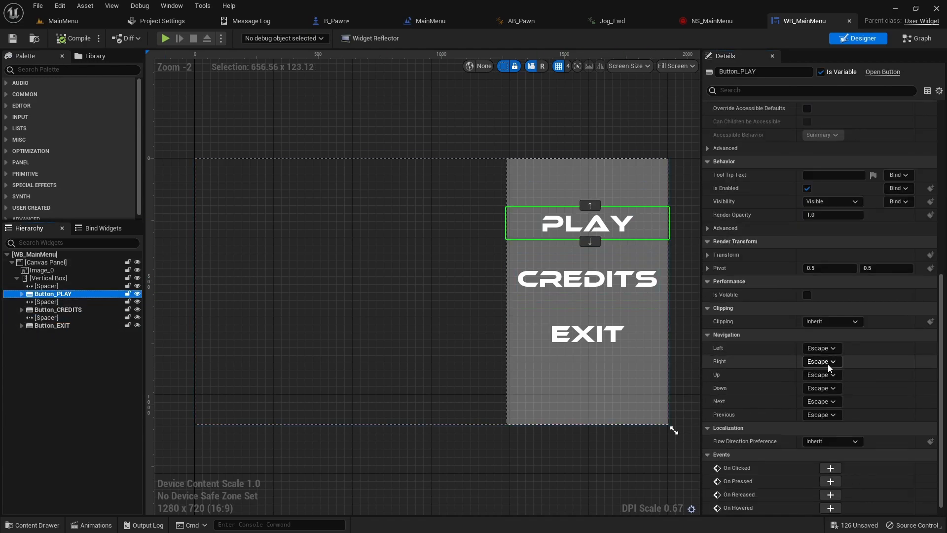
scroll(827, 364, down, 1)
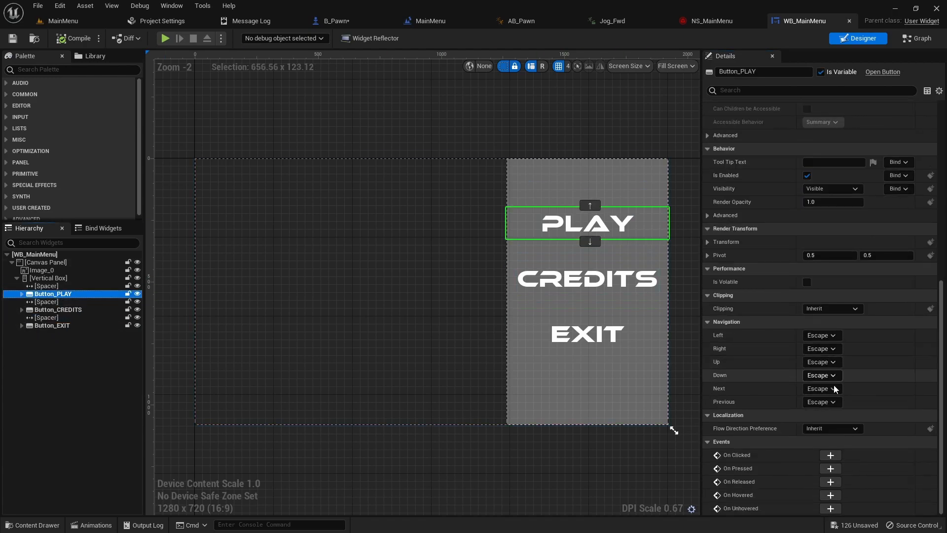
click(829, 455)
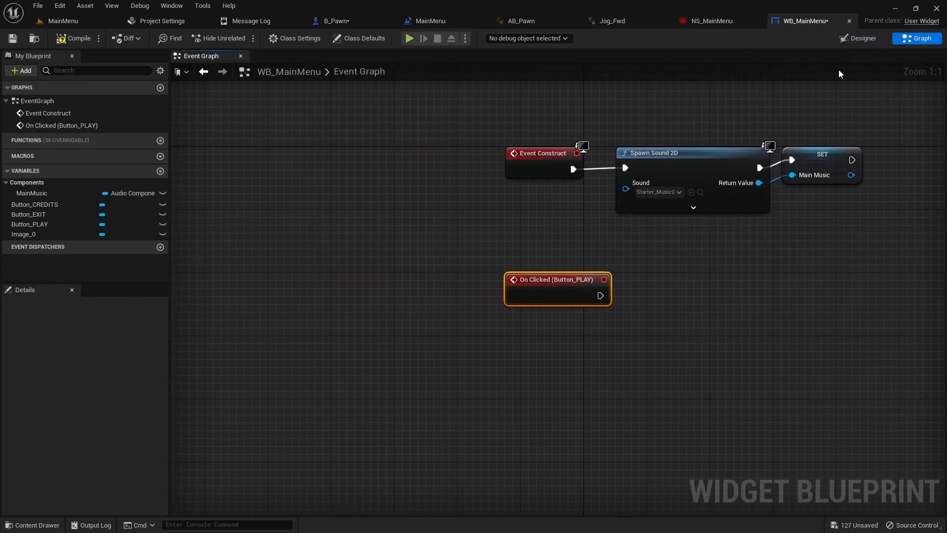
Return to the widget designer and add an On Clicked event for Button_CREDITS.
click(859, 38)
click(50, 309)
scroll(833, 394, down, 8)
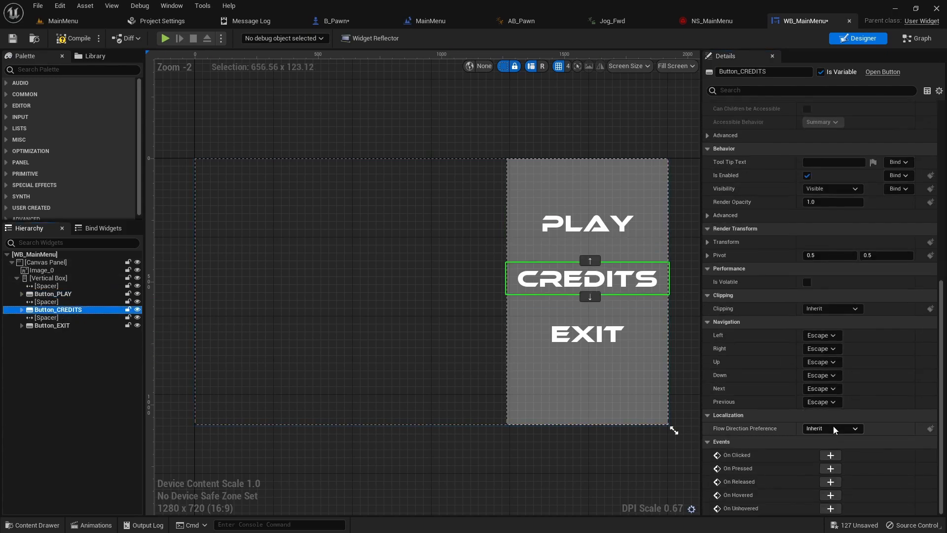
click(830, 455)
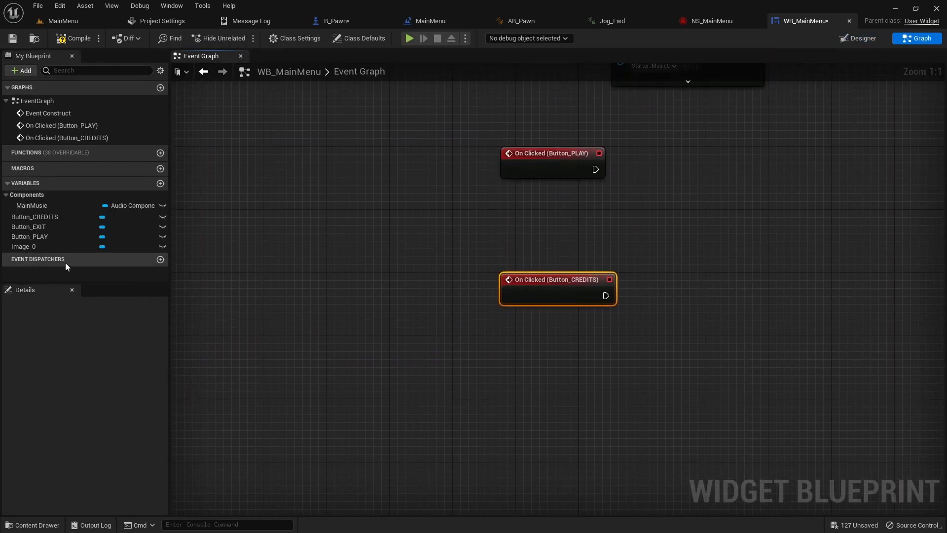
Return to the widget designer and add an On Clicked event for Button_EXIT.
click(859, 38)
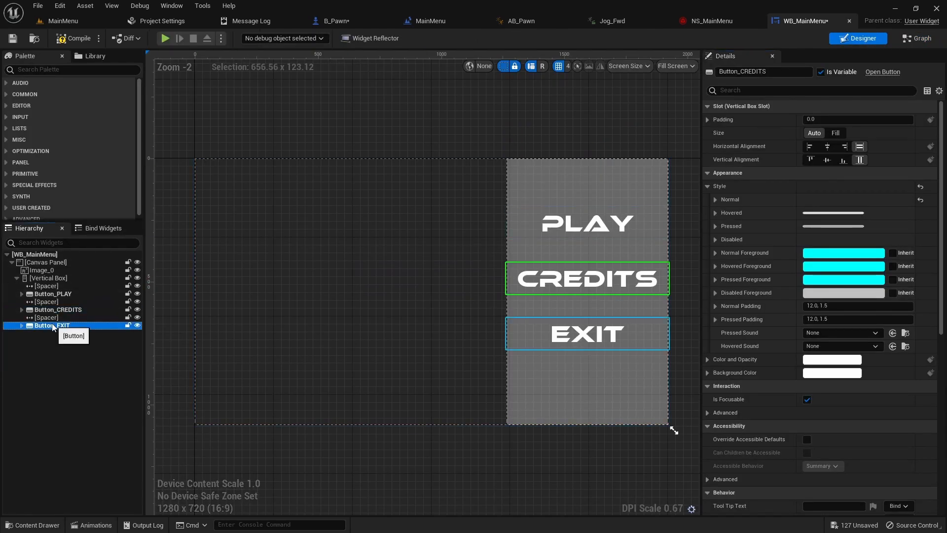
click(53, 326)
scroll(845, 413, down, 10)
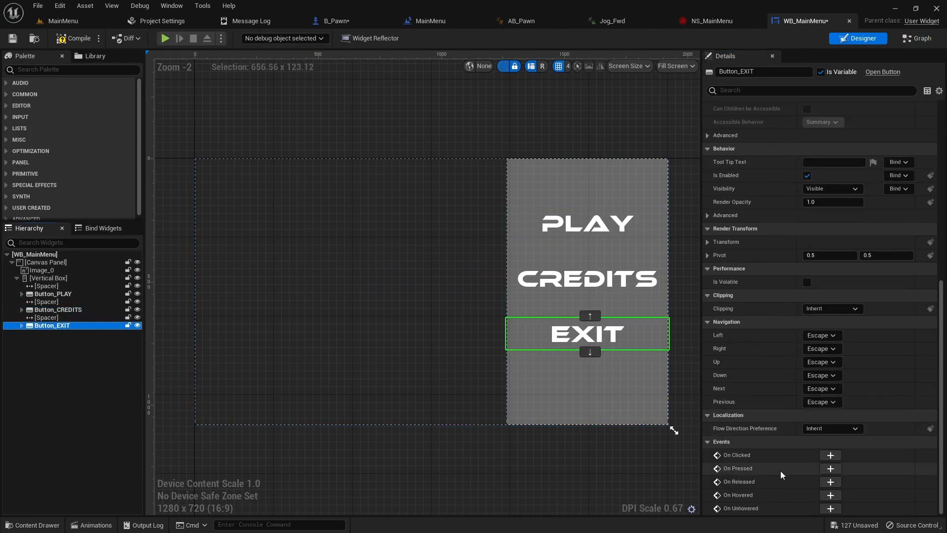
click(822, 453)
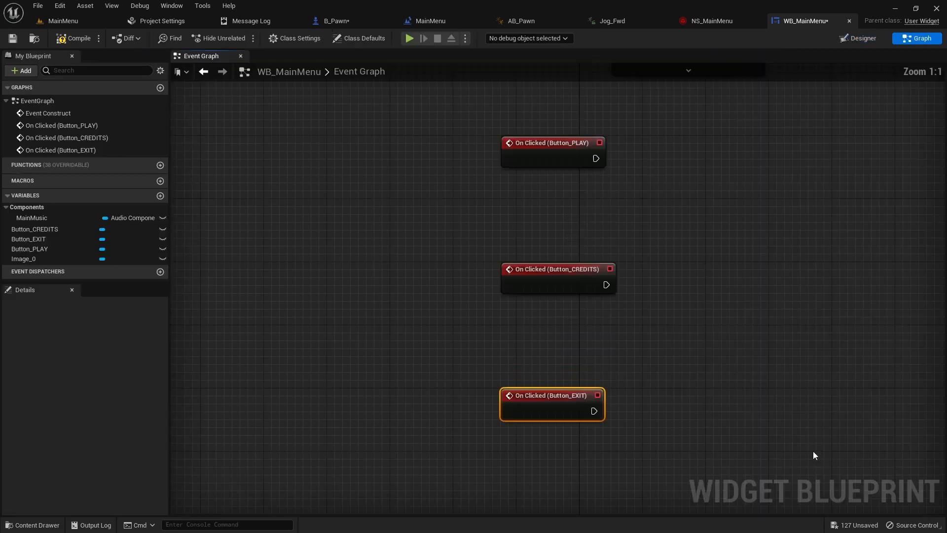
Add a Quit Game node connected to the execution output of On Clicked (Button_EXIT).
right_drag(672, 256, 509, 371)
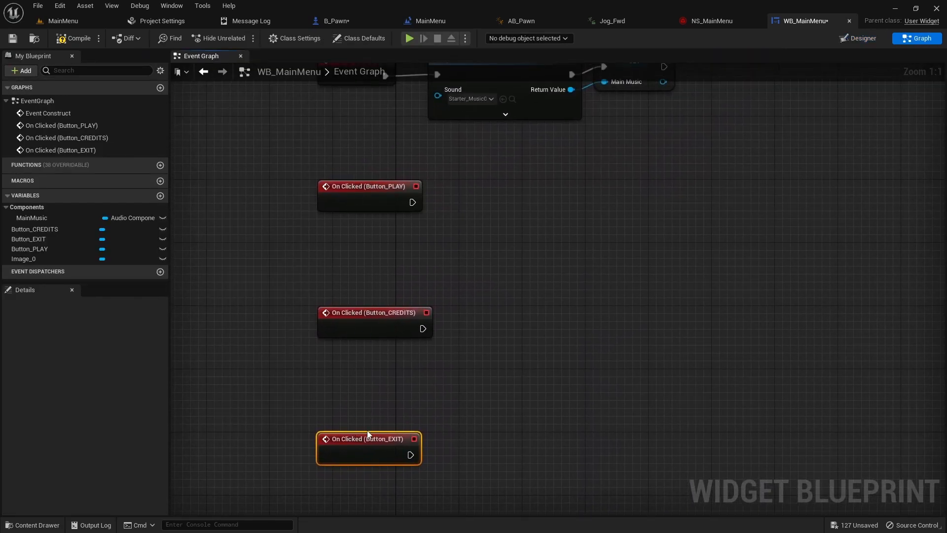
right_drag(507, 434, 460, 392)
drag(362, 412, 461, 401)
text(quit)
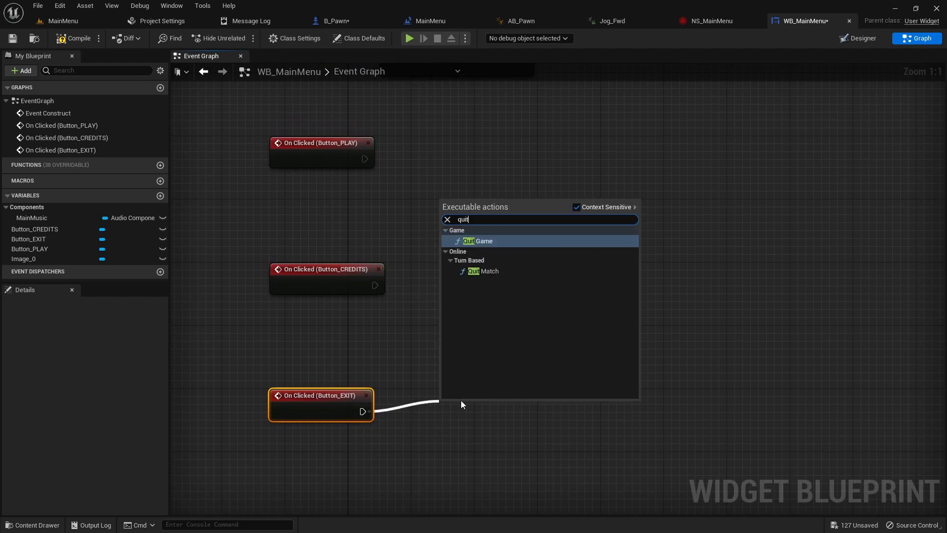
key(Return)
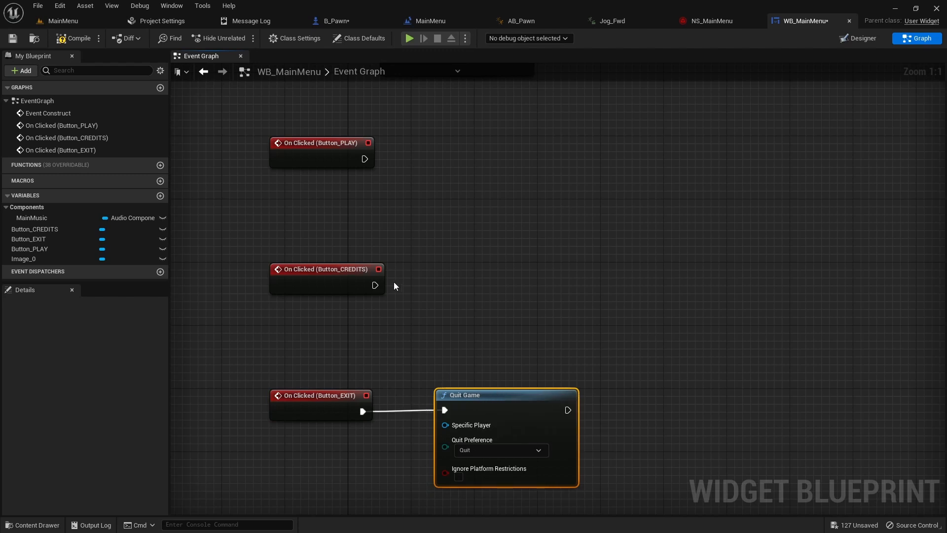
Add a Create Widget node after On Clicked (Button_CREDITS), align it with the event and set its class to WB_Credits.
drag(375, 285, 458, 279)
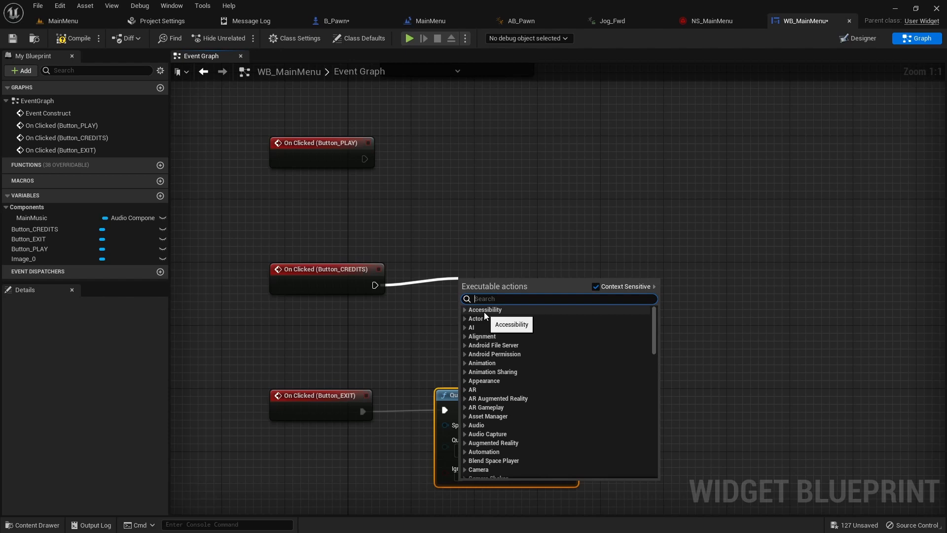
text(create widget)
key(Return)
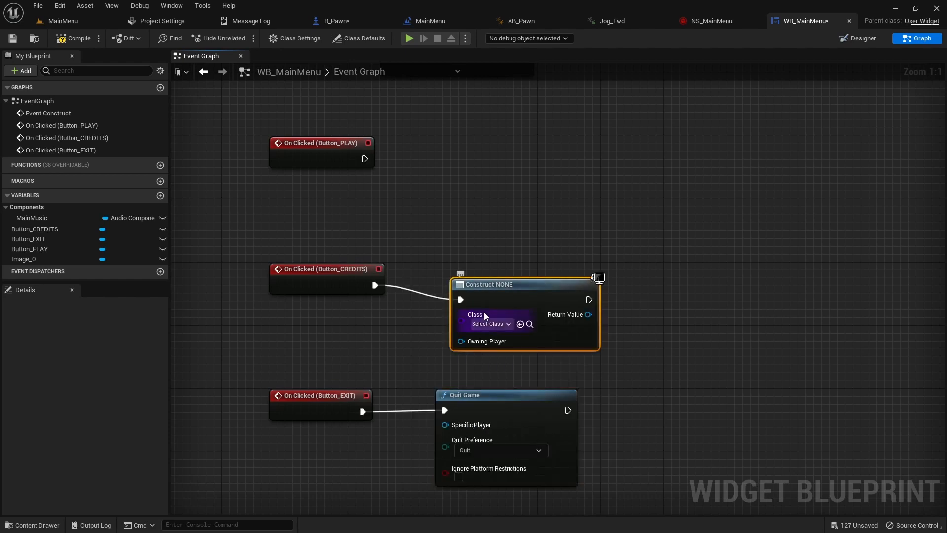
drag(531, 289, 515, 274)
click(478, 308)
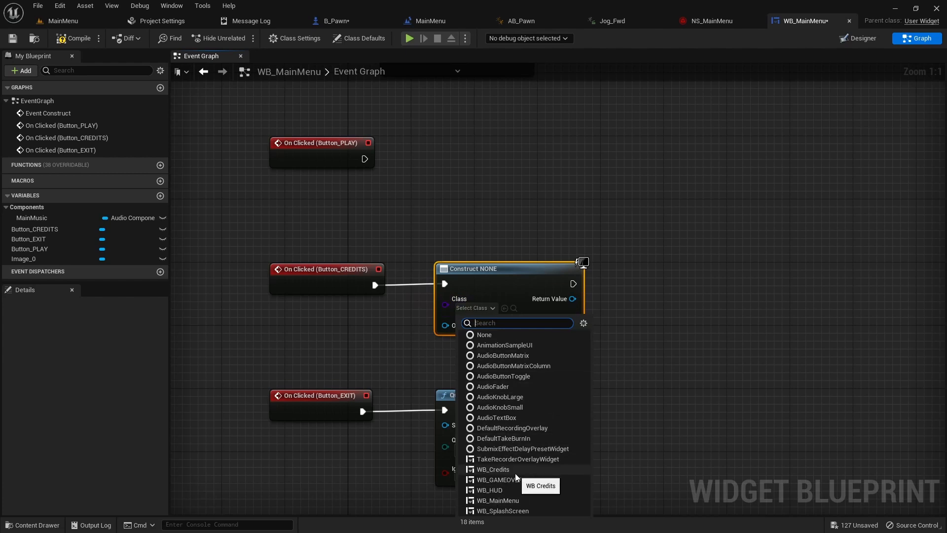
click(495, 470)
Add an Add to Viewport node after Create WB Credits Widget and connect the Return Value to its Target.
drag(570, 284, 615, 279)
text(add to view)
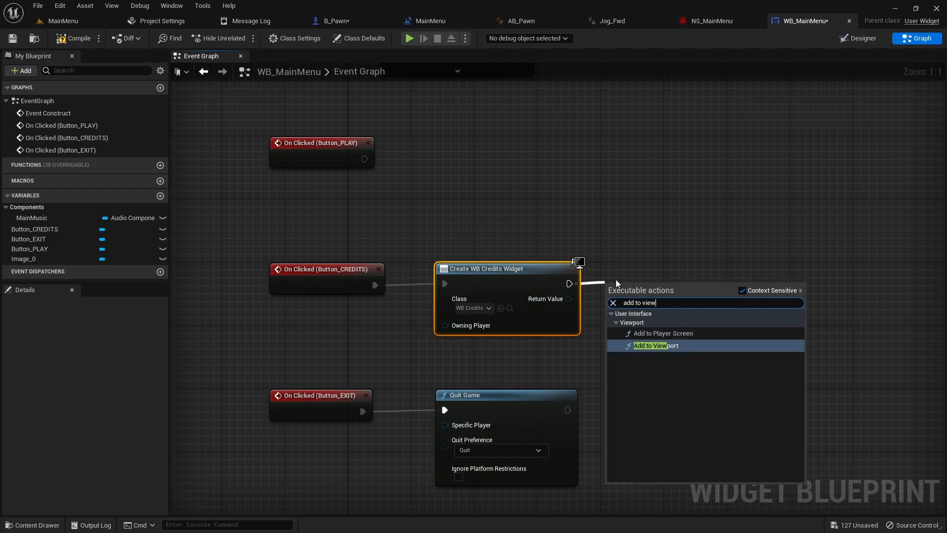
key(Return)
drag(641, 276, 633, 267)
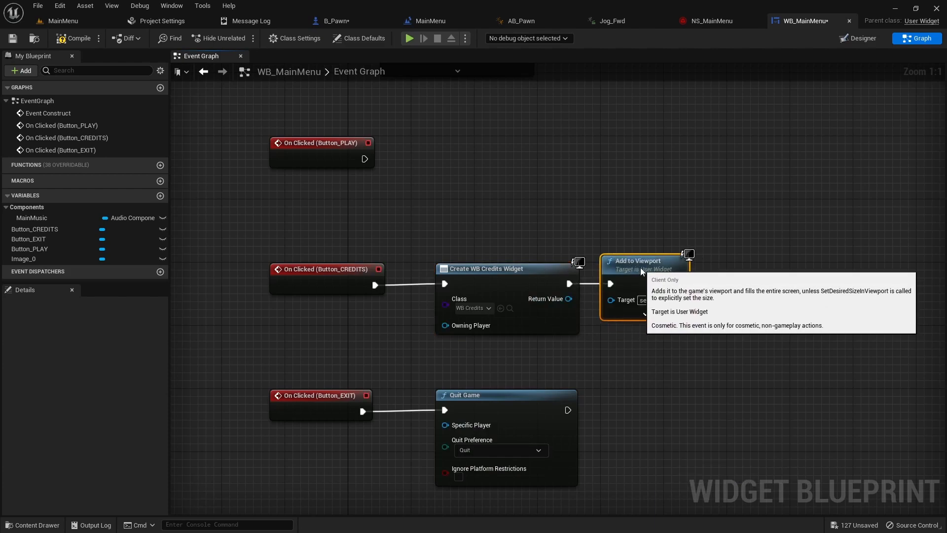
drag(568, 299, 610, 298)
Add a Remove from Parent node after Add to Viewport, keeping self as its target.
right_drag(717, 364, 600, 361)
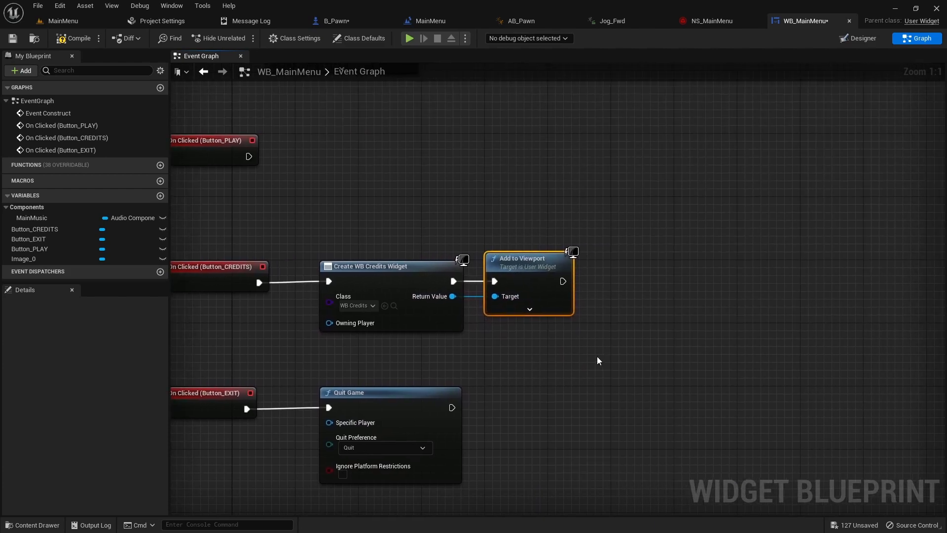
drag(563, 281, 634, 284)
text(remove par)
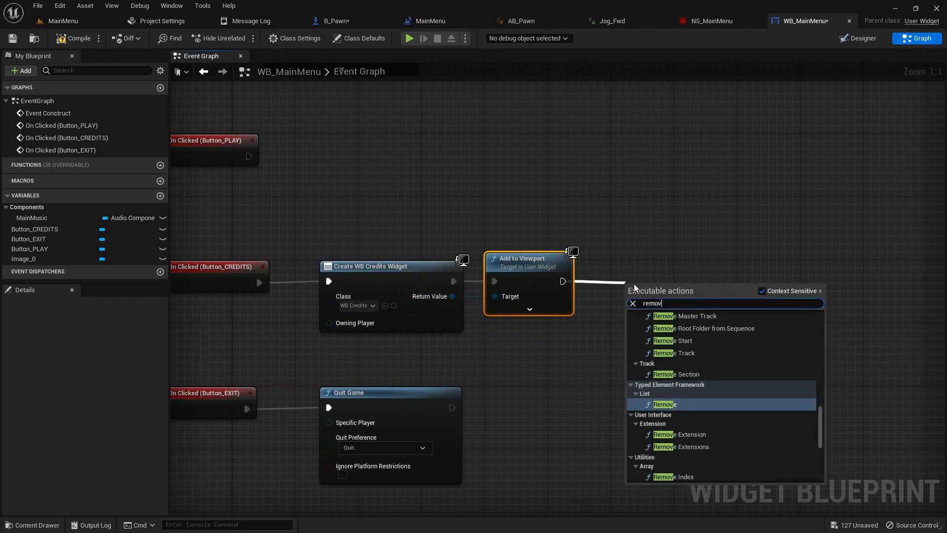
key(BackSpace)
key(BackSpace)
key(BackSpace)
text(from pa)
key(Return)
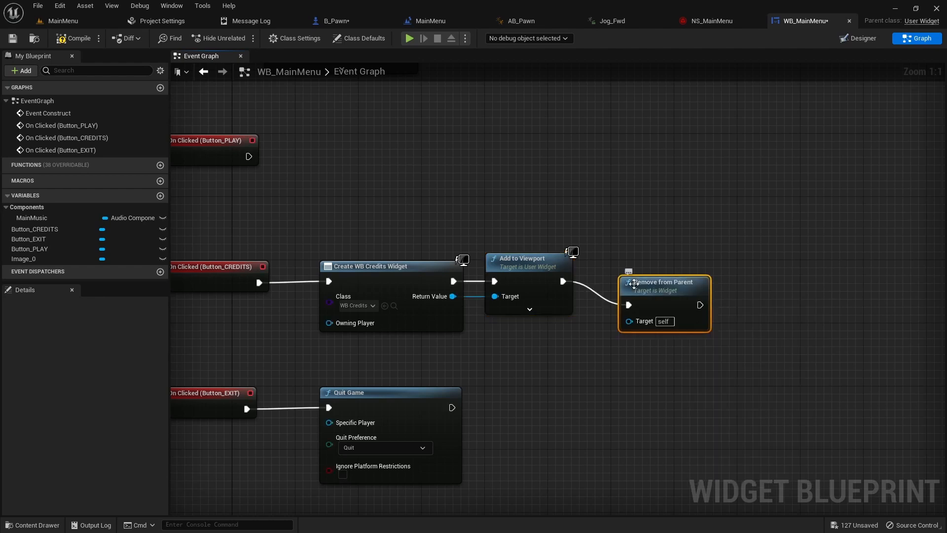
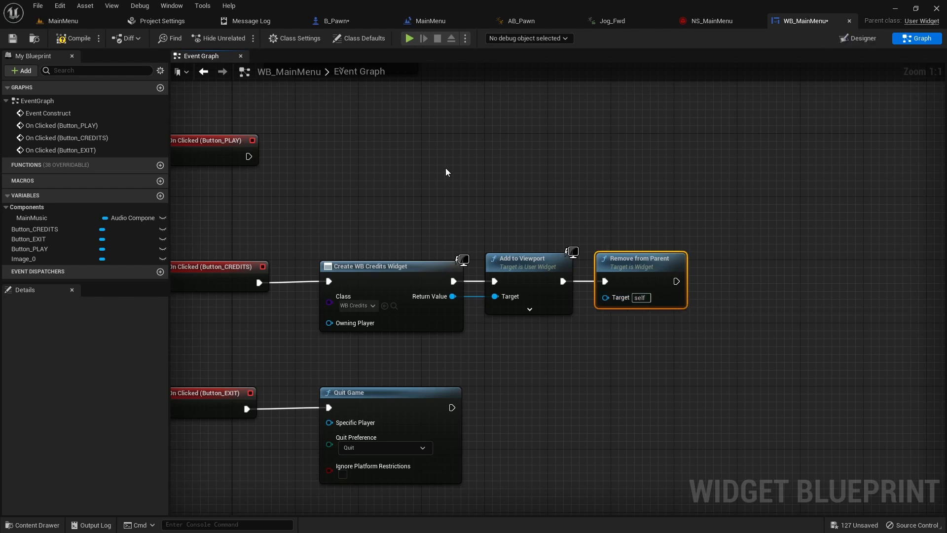
Add an Open Level (by Name) node connected to On Clicked (Button_PLAY) and align it beside the event.
right_drag(446, 170, 538, 168)
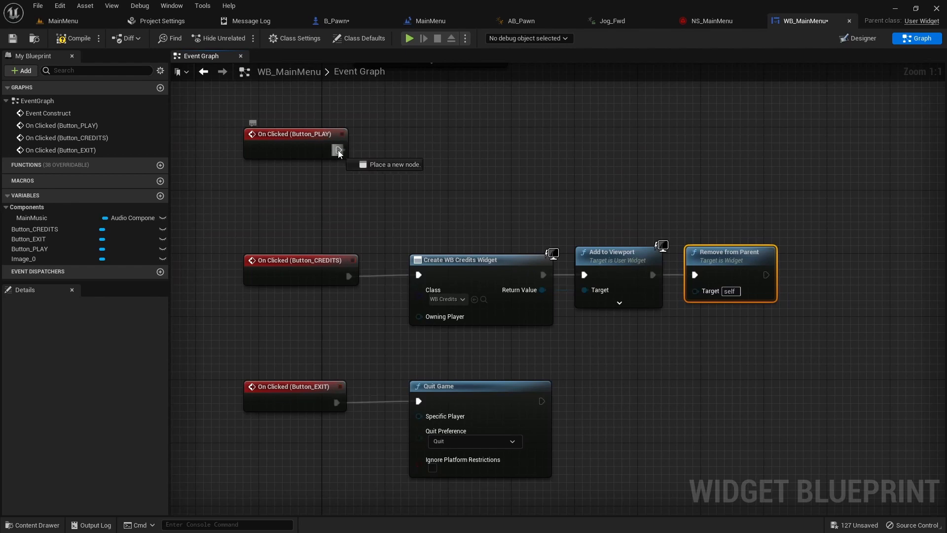
drag(338, 150, 445, 144)
text(open level)
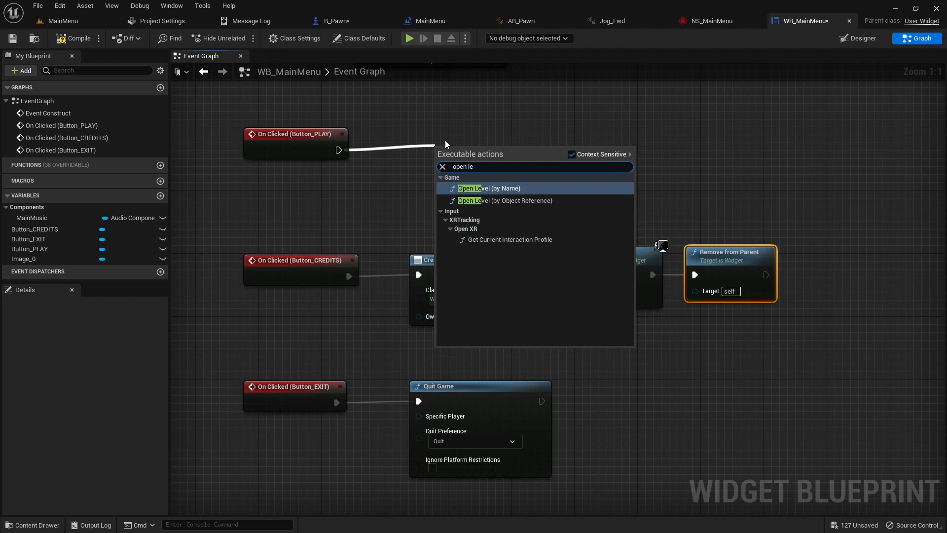
key(Return)
drag(490, 144, 465, 128)
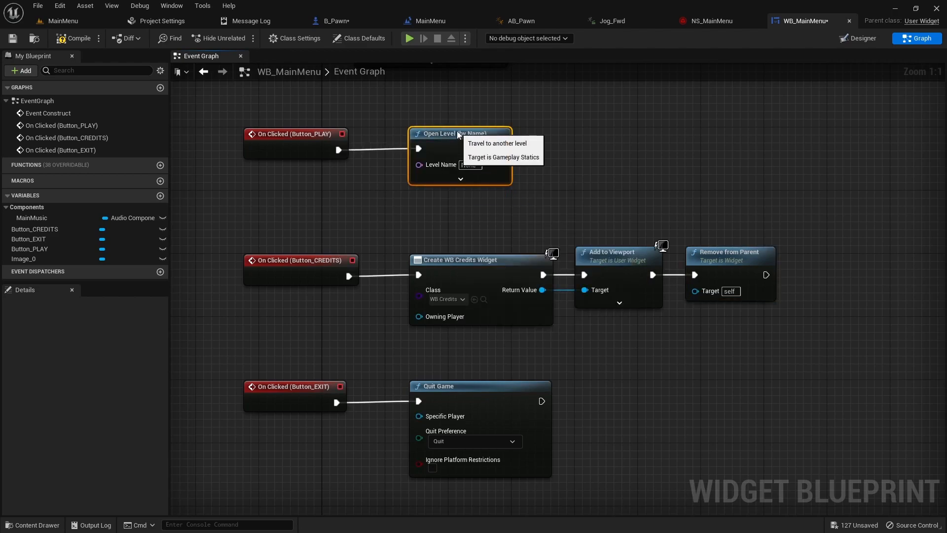
Find the ThirdPerson level in the project's Maps folder, set Open Level's Level Name to ThirdPersonMap, and compile the widget.
key(ctrl+space)
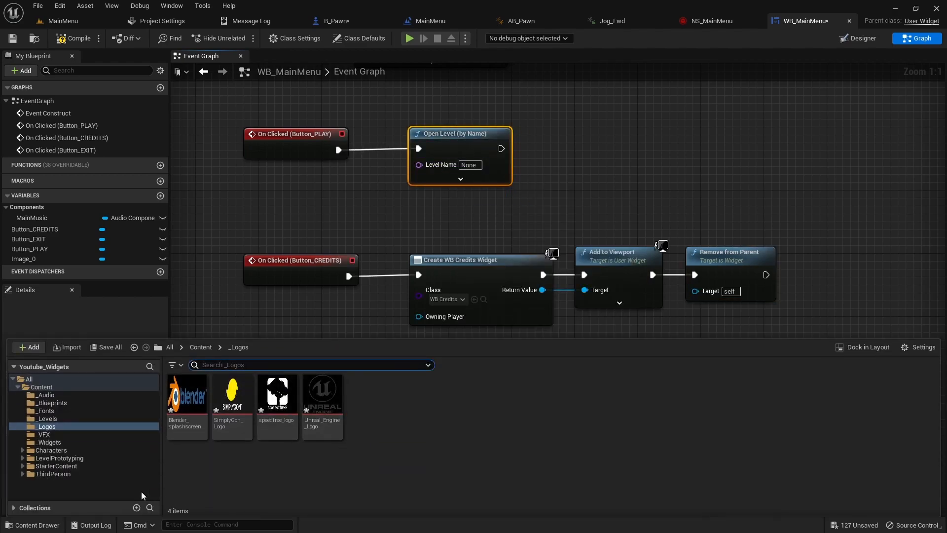
click(52, 475)
double_click(275, 407)
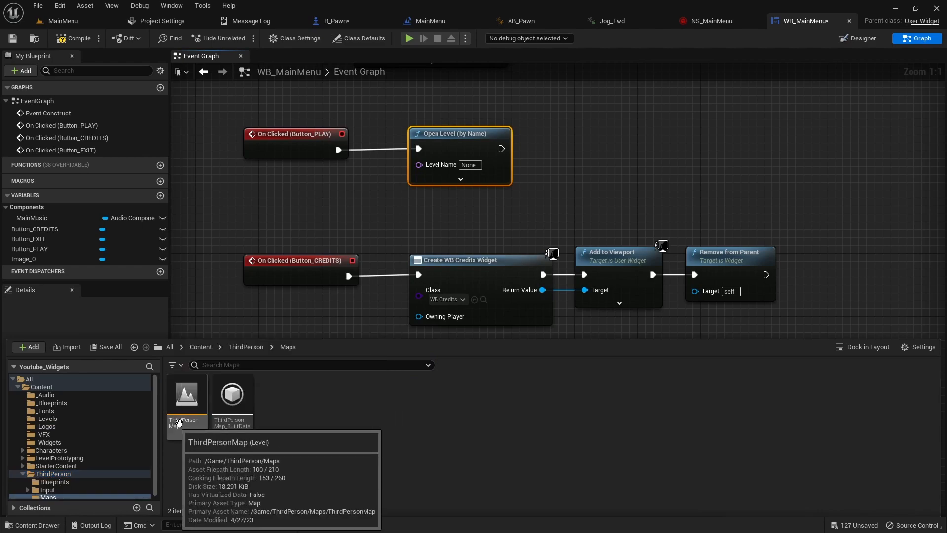
drag(184, 422, 473, 165)
click(473, 165)
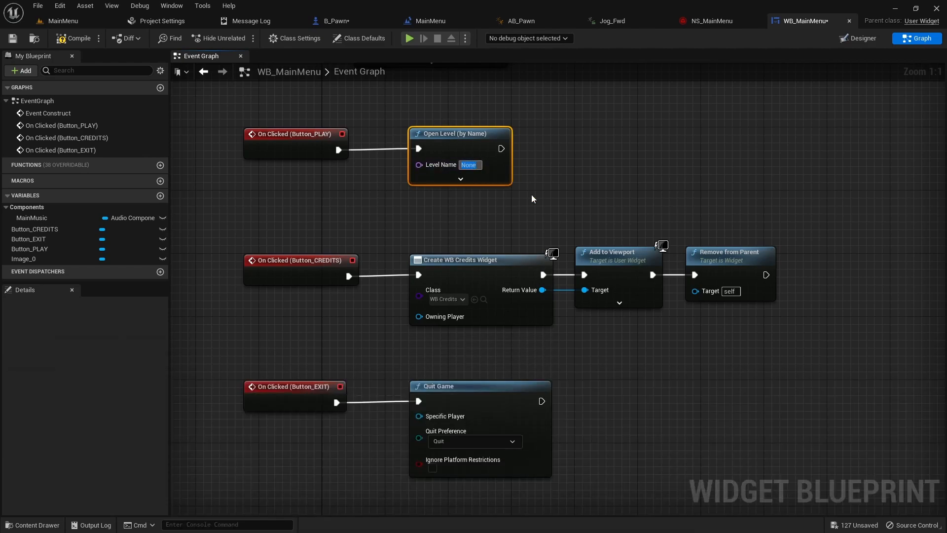
text(ThirdPe)
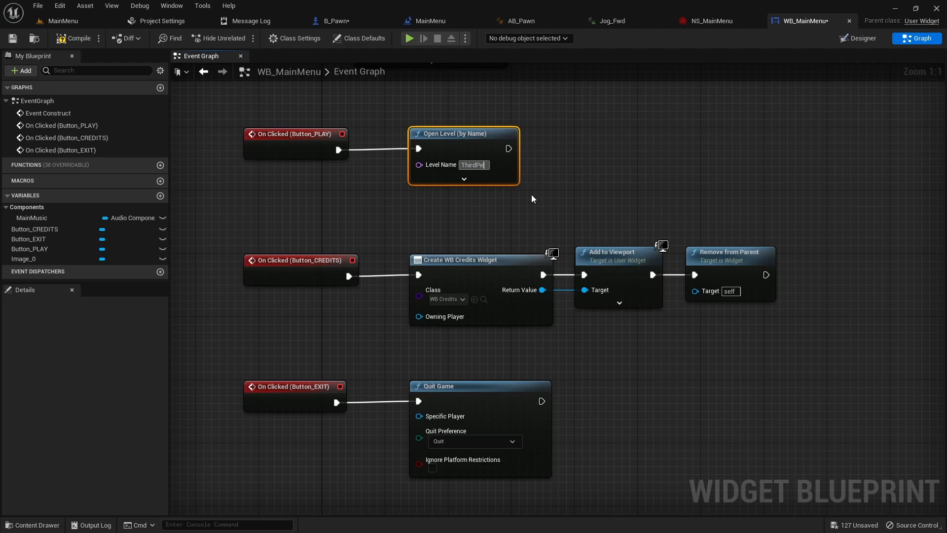
text(rsonMap)
key(Return)
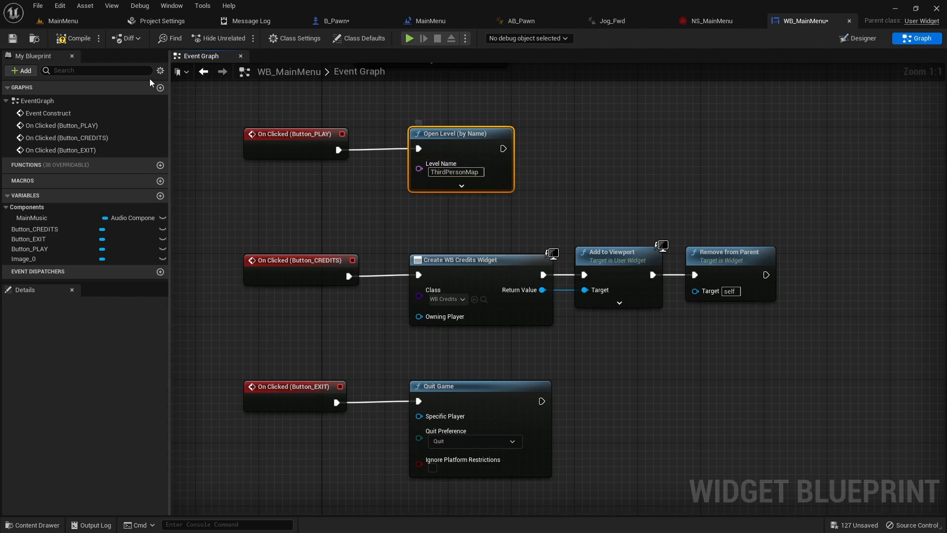
click(84, 40)
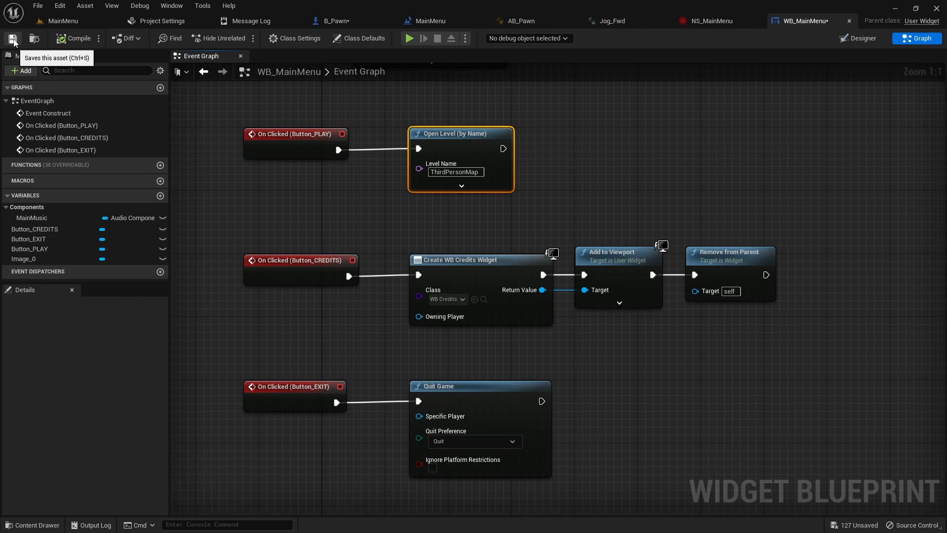
Run the main menu in separate previews to test the PLAY, CREDITS and EXIT buttons.
click(409, 39)
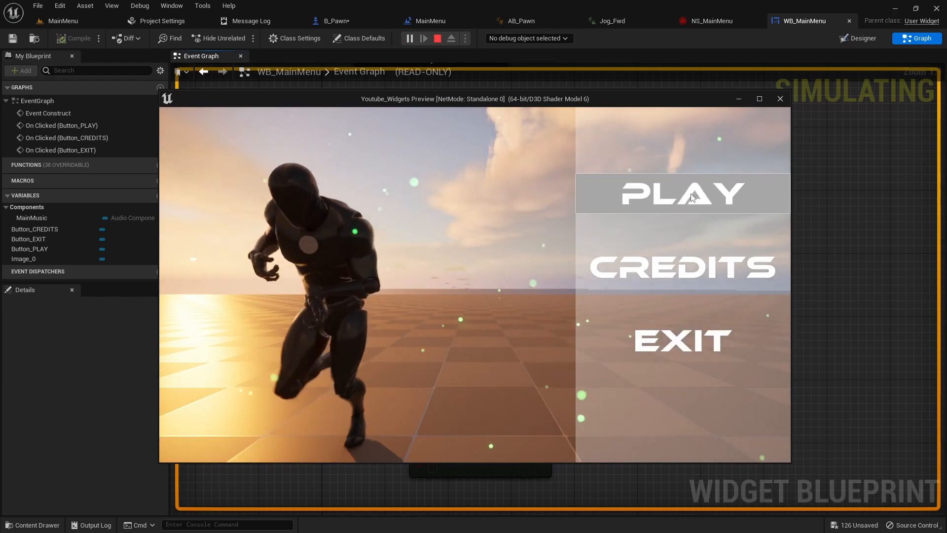
click(693, 197)
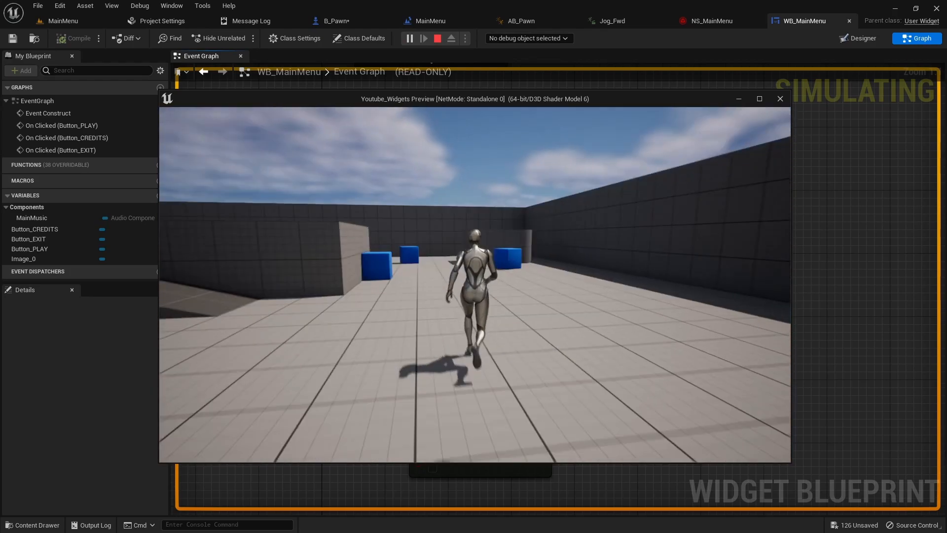
key(Escape)
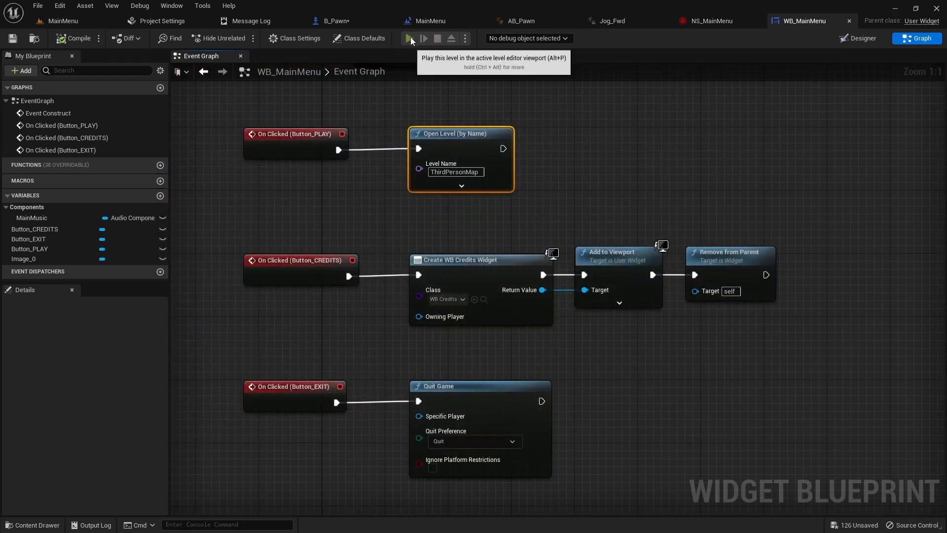
click(410, 38)
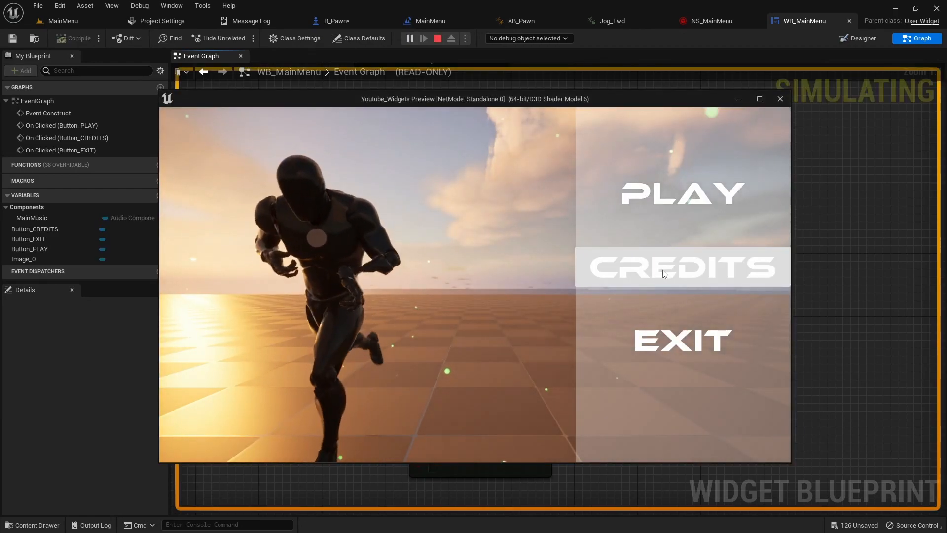
click(646, 266)
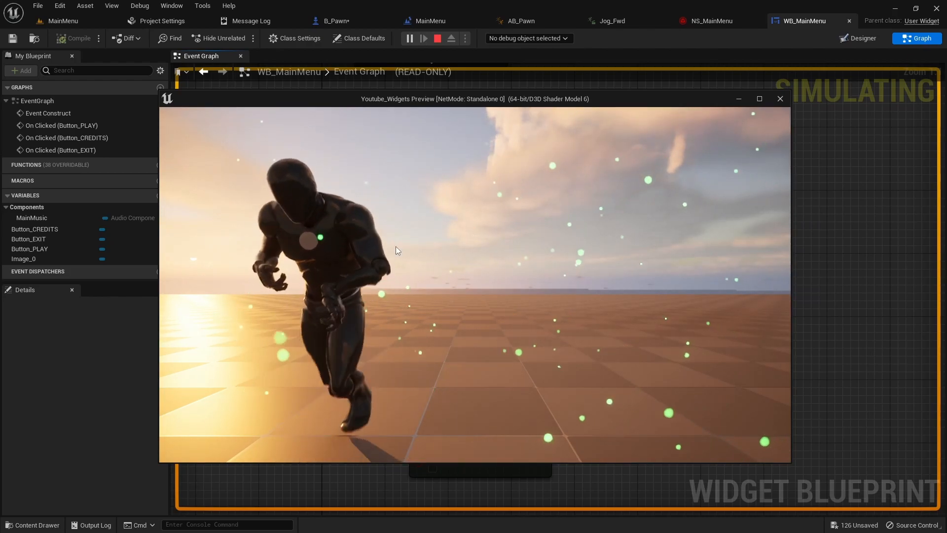
key(Escape)
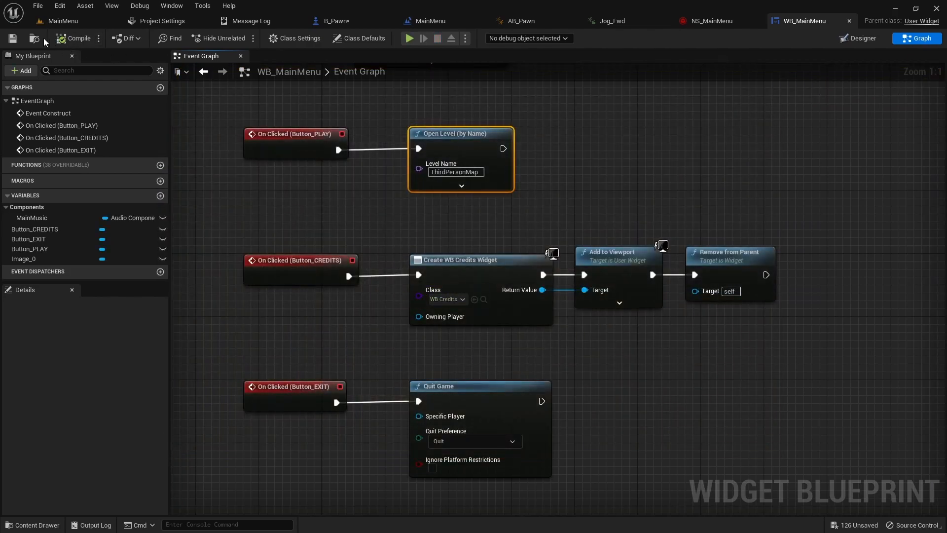
click(404, 41)
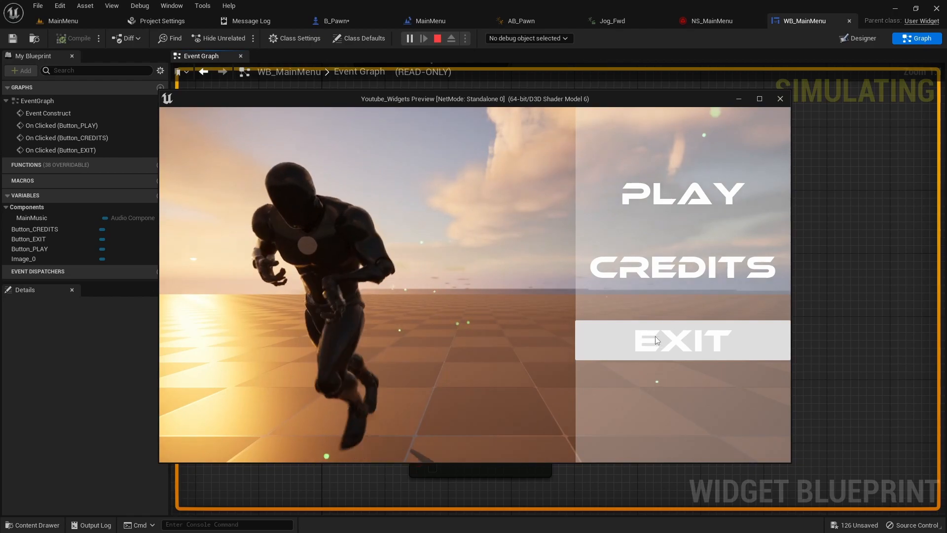
click(660, 338)
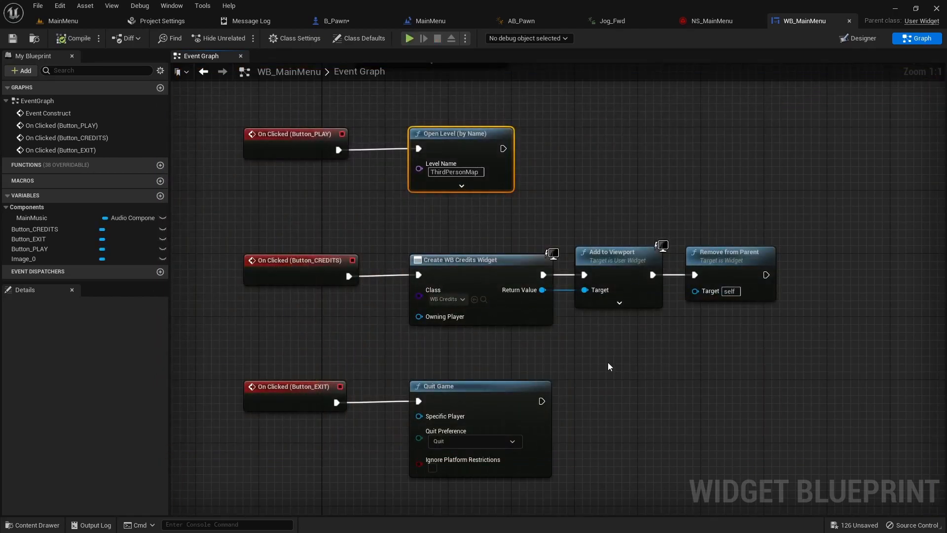
Move the Open Level, credits widget and Quit Game node chains away from their click events to make room for new nodes.
scroll(689, 384, down, 1)
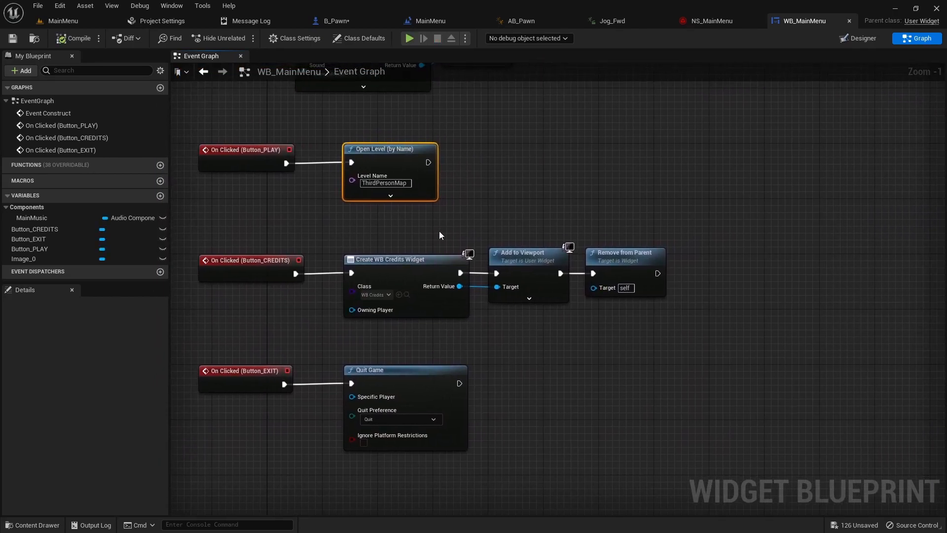
drag(388, 141, 647, 423)
drag(449, 371, 676, 371)
click(404, 423)
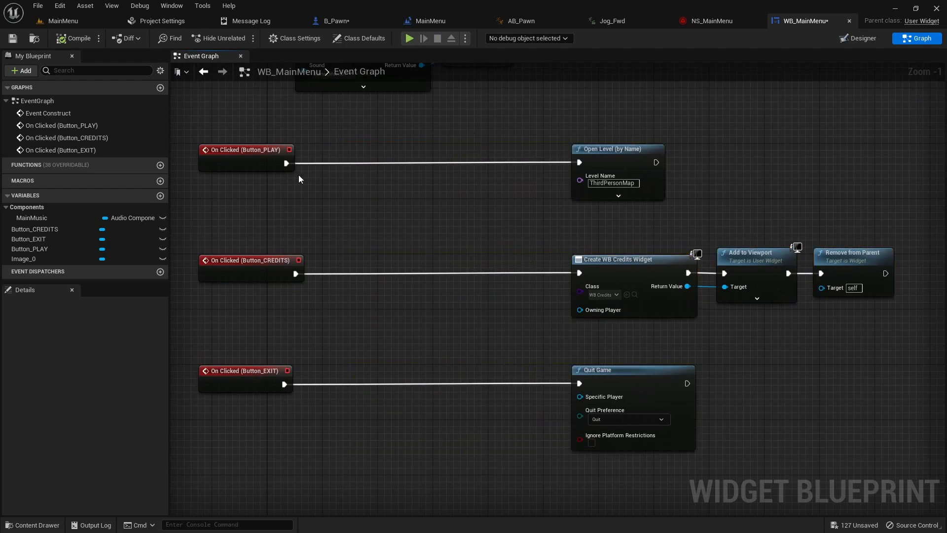
Insert a Play Sound 2D node between On Clicked (Button_PLAY) and Open Level, with Explosion01 as its sound.
drag(285, 163, 322, 163)
text(pl)
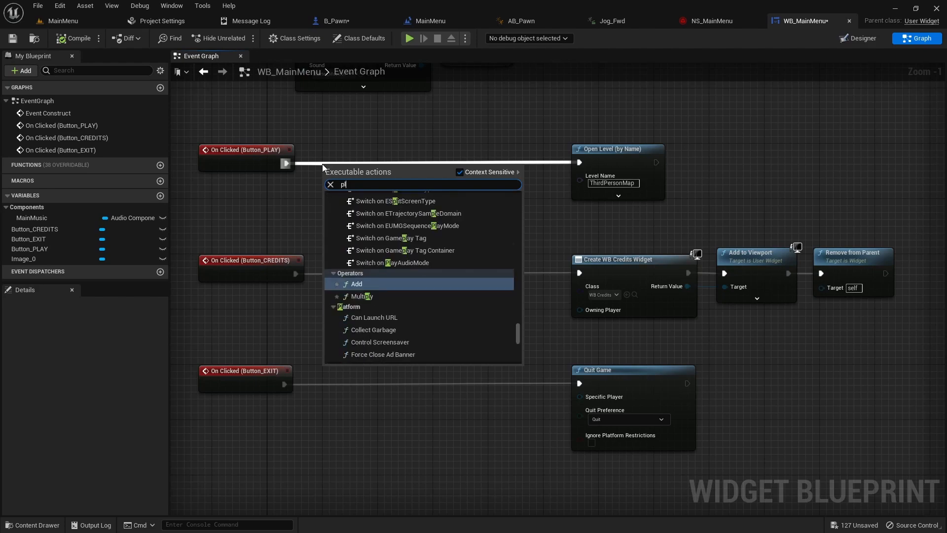
text(ay sound)
key(Return)
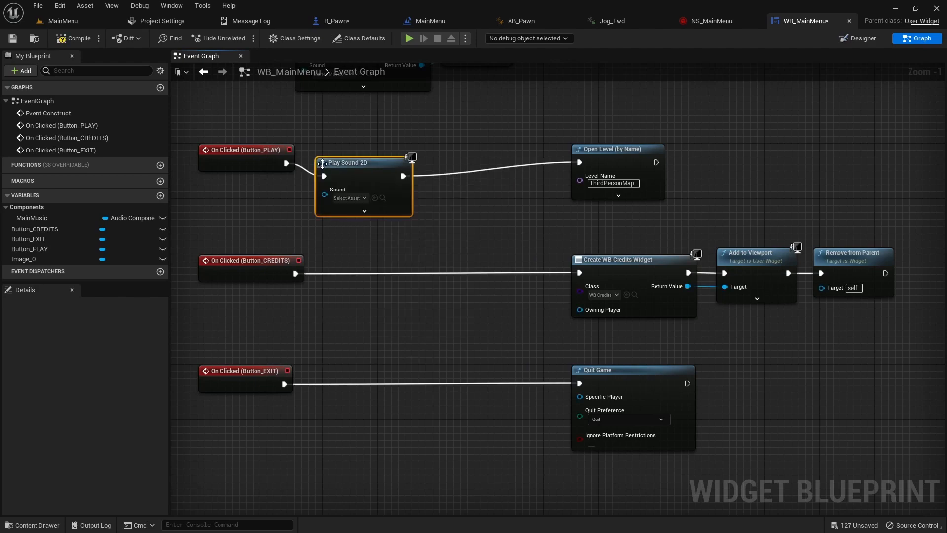
click(349, 197)
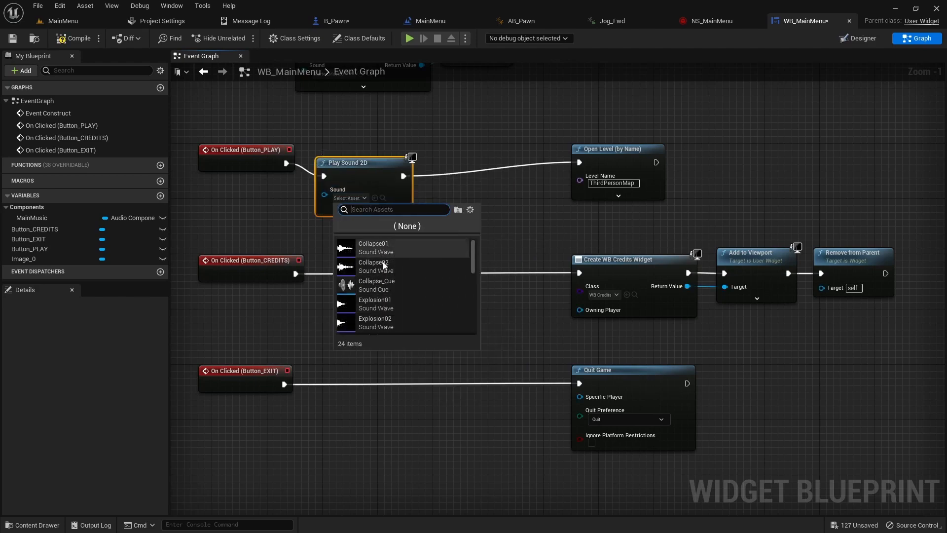
click(377, 304)
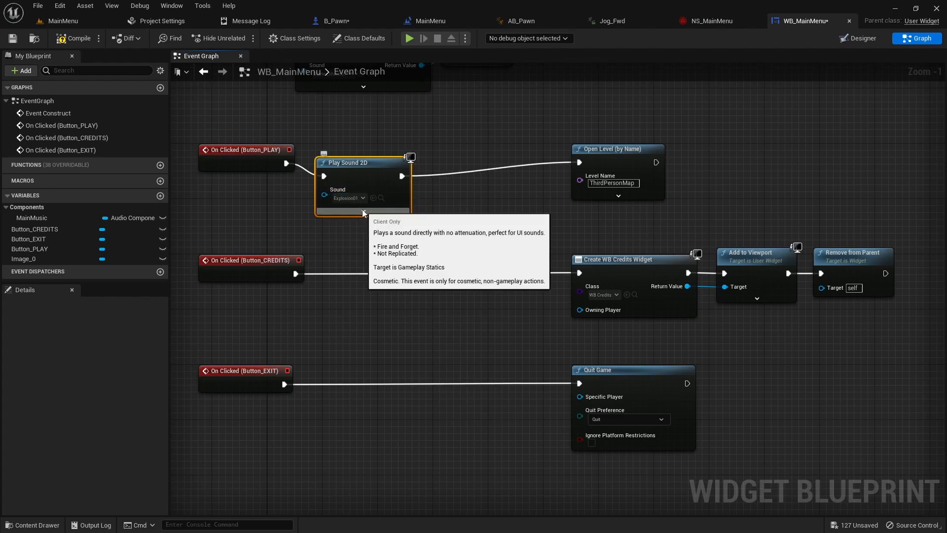
click(363, 211)
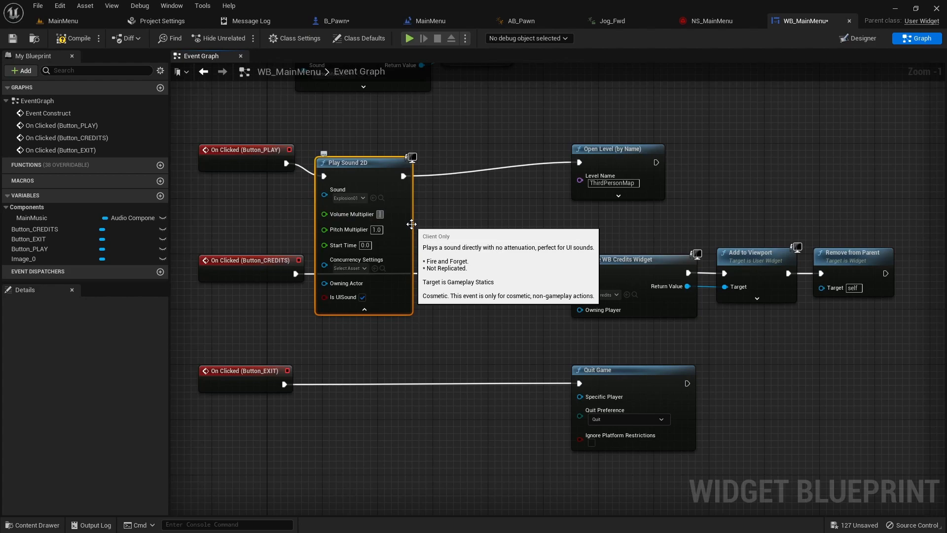
click(365, 310)
Insert a Delay node with a 0.5 duration between Play Sound 2D and Open Level, aligning both nodes with the PLAY event.
drag(373, 159, 439, 163)
text(delay)
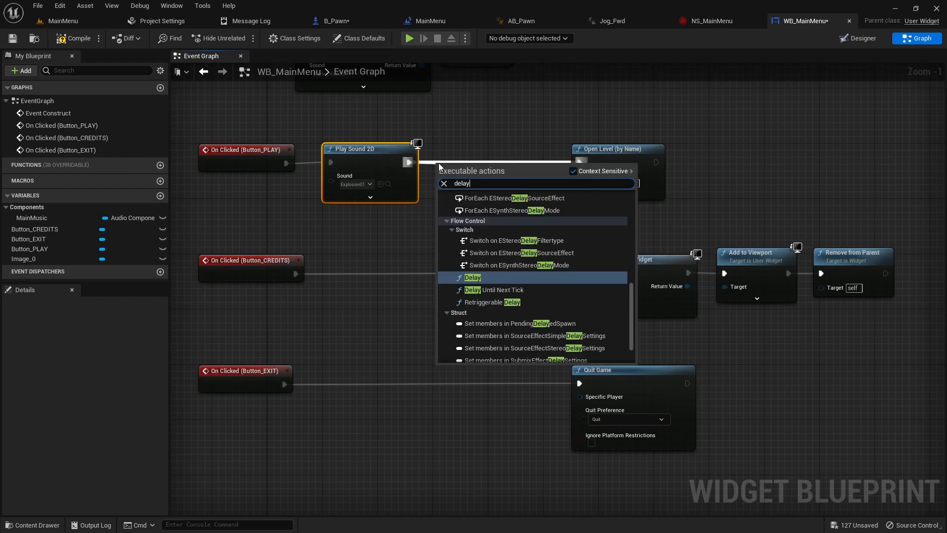
key(Return)
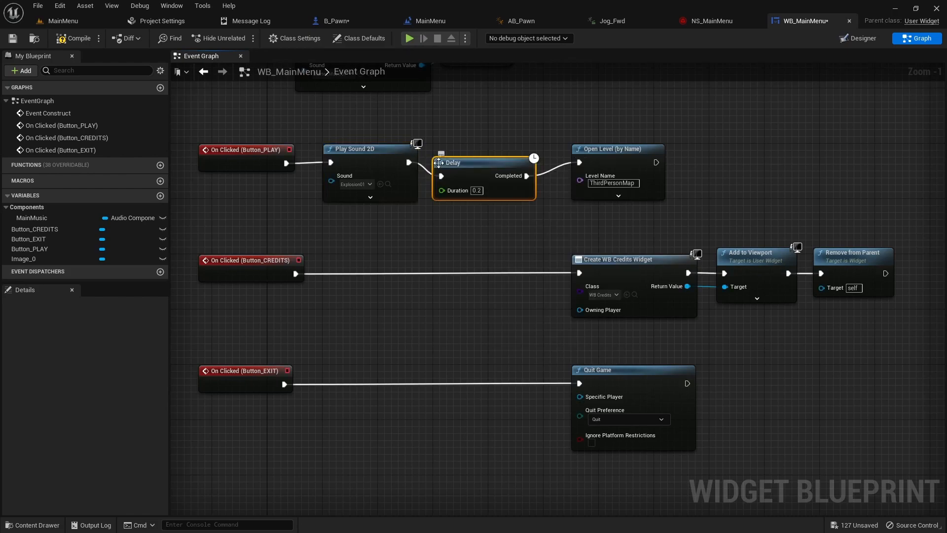
click(483, 190)
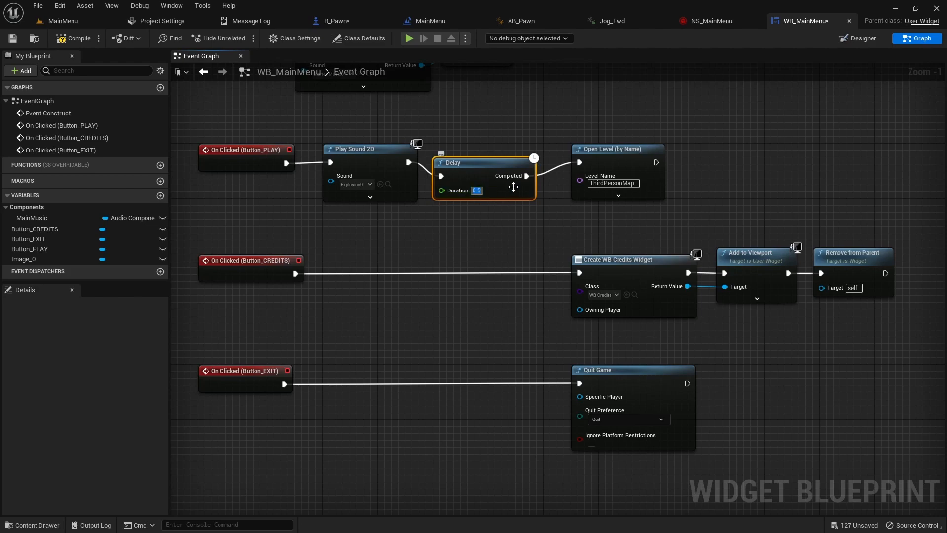
drag(483, 164, 489, 148)
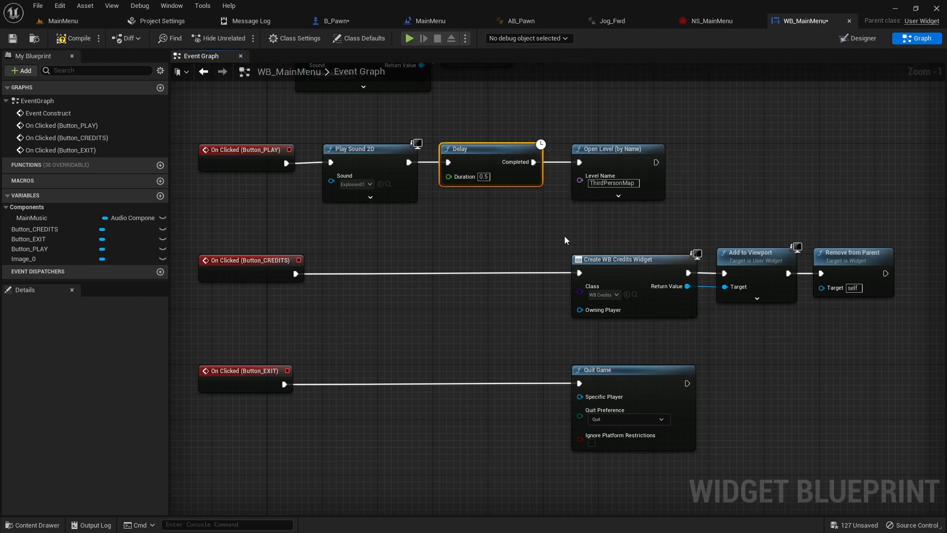
Copy the Play Sound 2D and Delay nodes and place one pair each in the CREDITS and EXIT rows.
key(ctrl+c)
key(ctrl+v)
drag(491, 206, 381, 259)
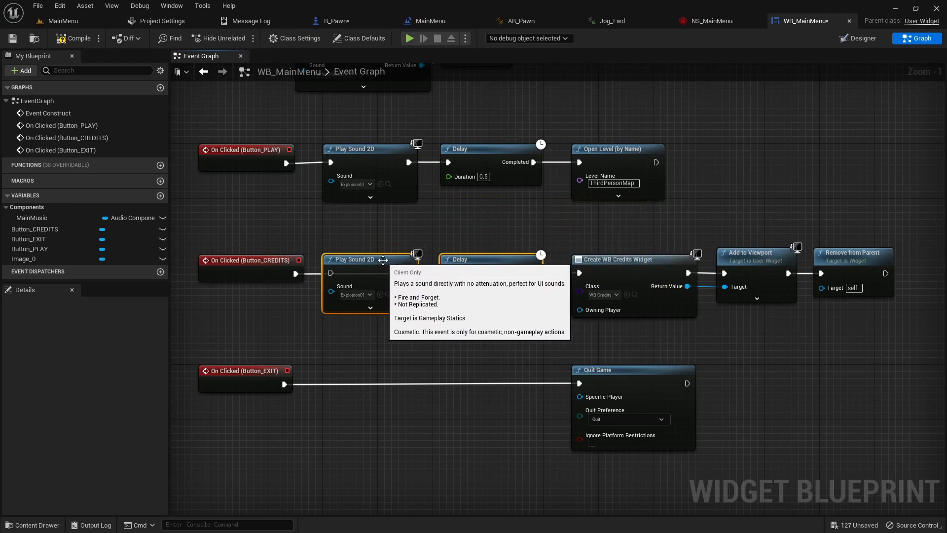
key(ctrl+v)
drag(420, 321, 382, 372)
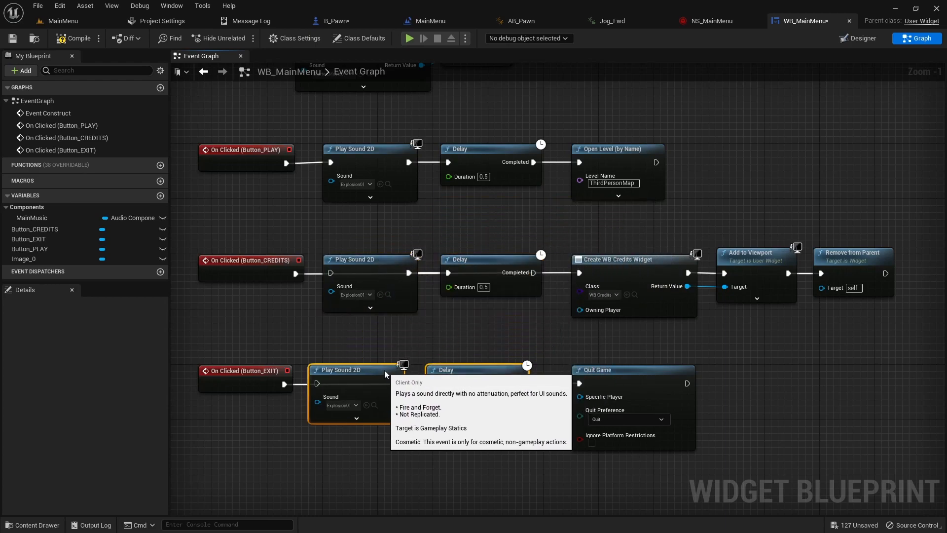
Wire the copied sound and delay nodes into the EXIT and CREDITS chains, and reconnect On Clicked (Button_PLAY) to its Play Sound 2D.
drag(298, 383, 324, 383)
drag(527, 383, 575, 383)
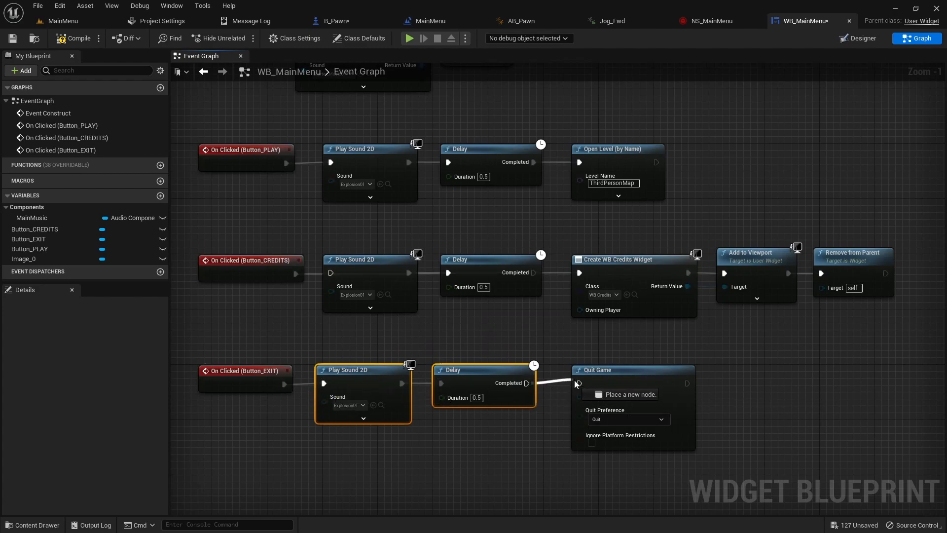
alt+click(315, 273)
alt+click(310, 164)
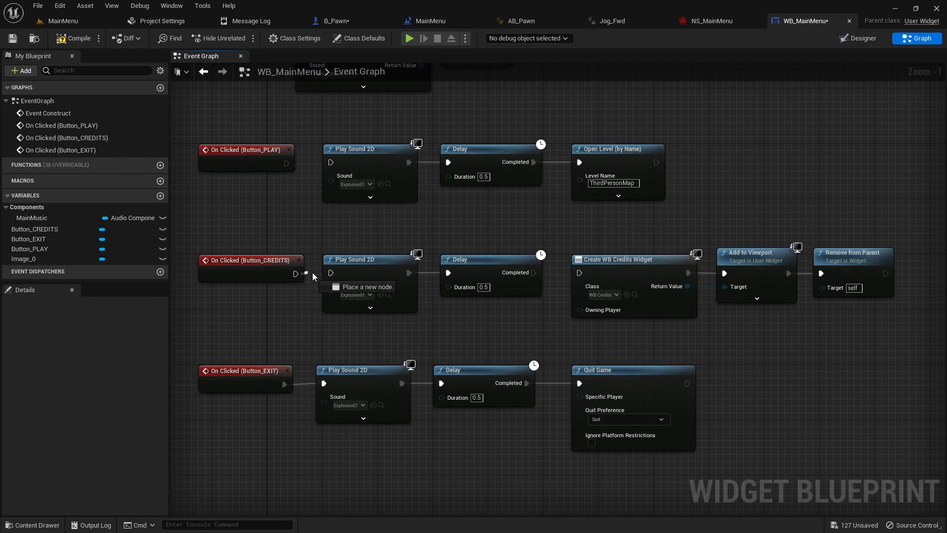
drag(533, 273, 575, 277)
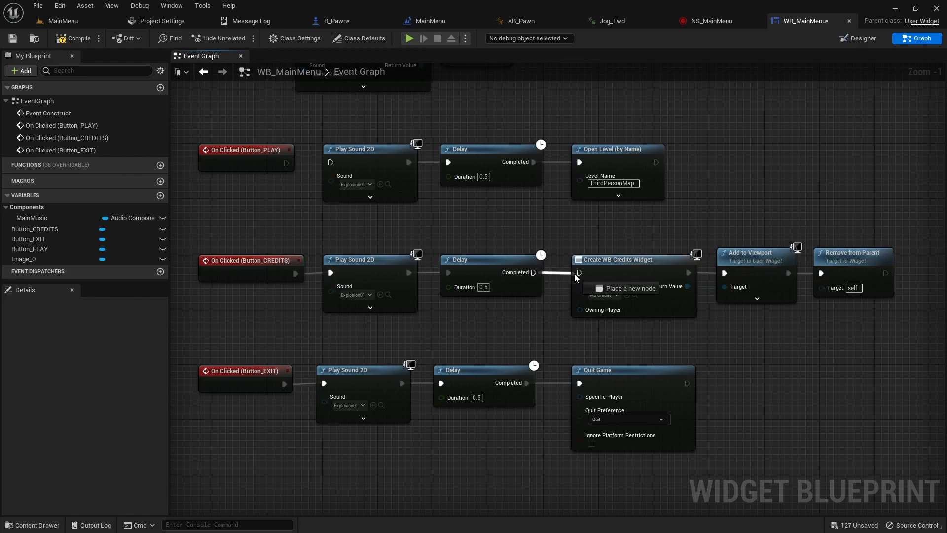
click(509, 150)
drag(286, 163, 330, 162)
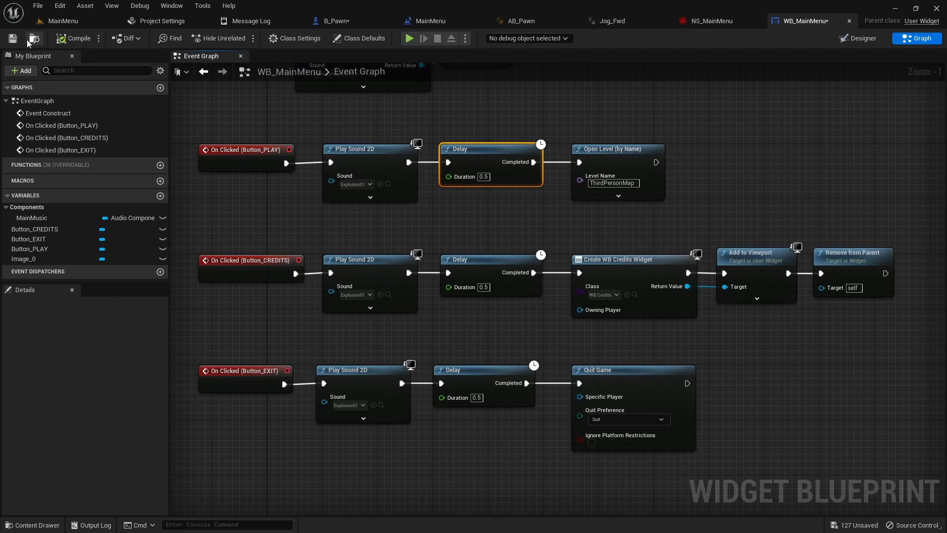
Test the EXIT button in a preview run of the main menu, and return to the MainMenu level.
click(409, 38)
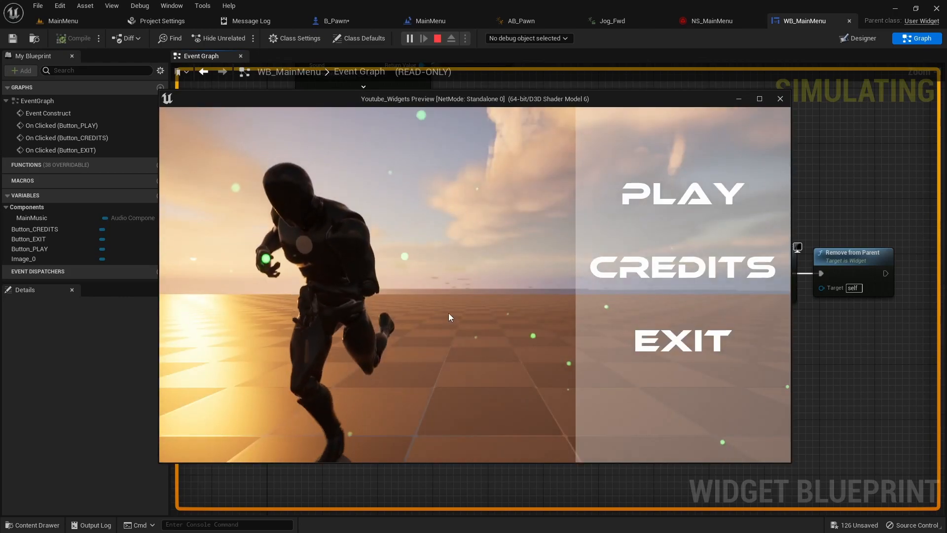
click(673, 350)
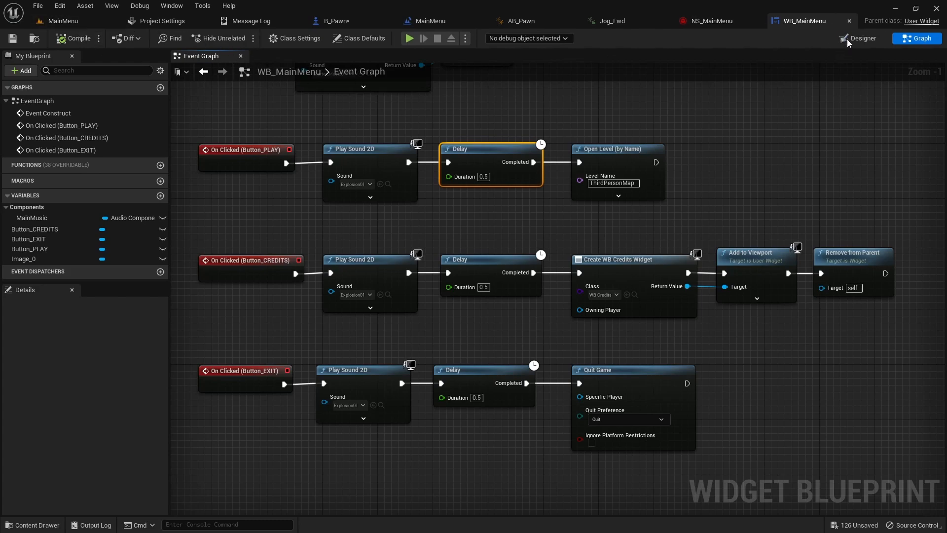
click(847, 41)
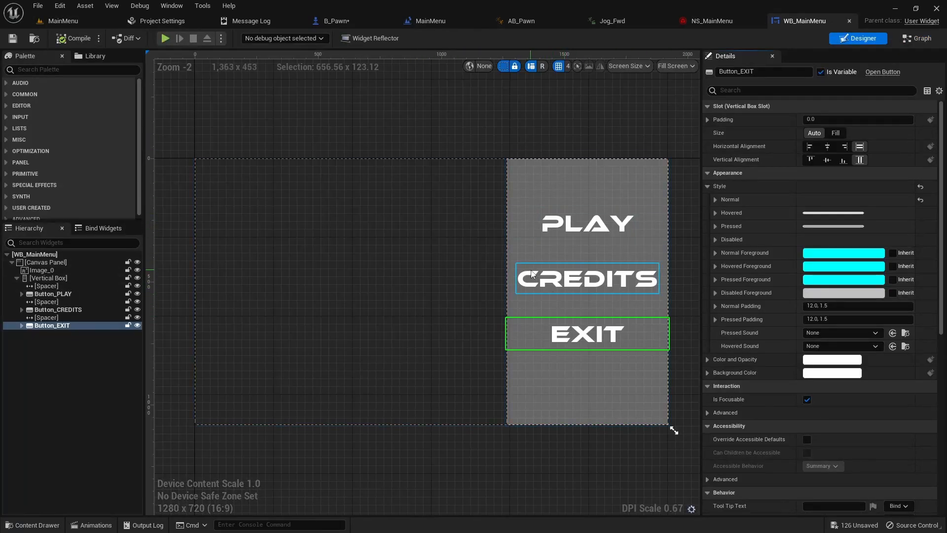
click(88, 20)
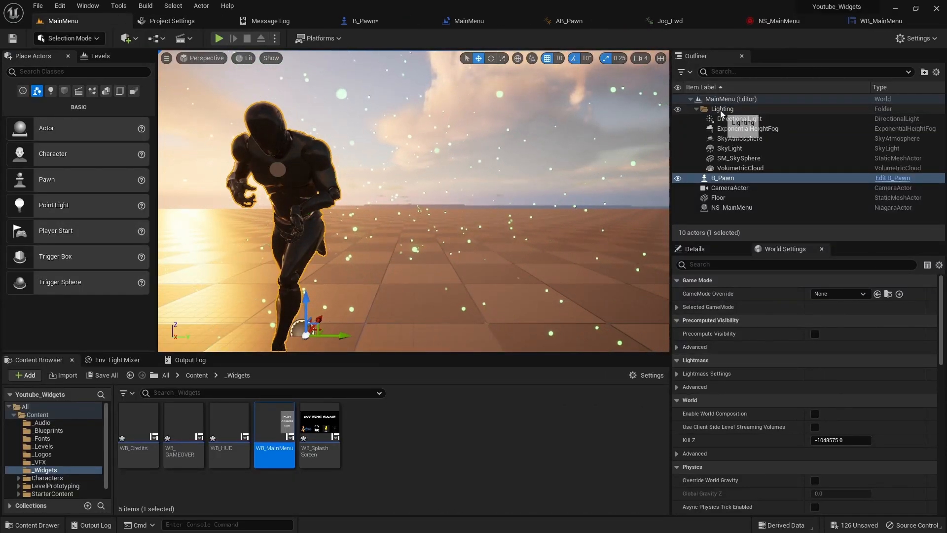
Rotate the DirectionalLight until the scene has a dark purple dusk sky, and check the look in a preview run of the main menu.
click(740, 120)
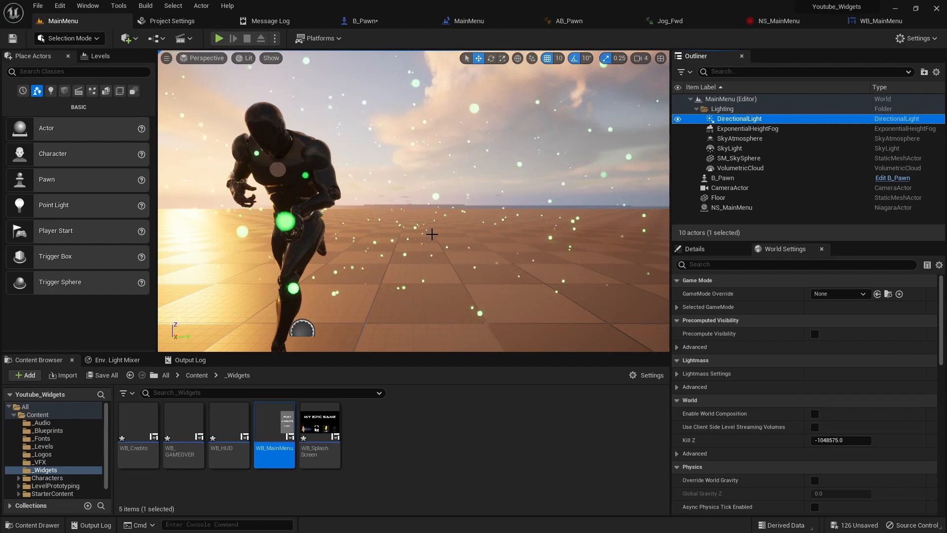
right_drag(564, 186, 540, 191)
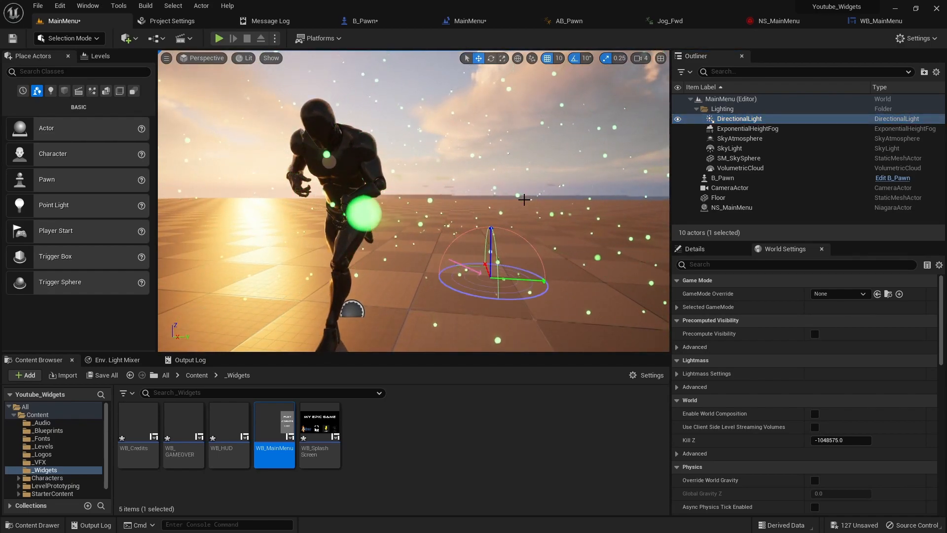
key(ctrl+l)
key(ctrl+l)
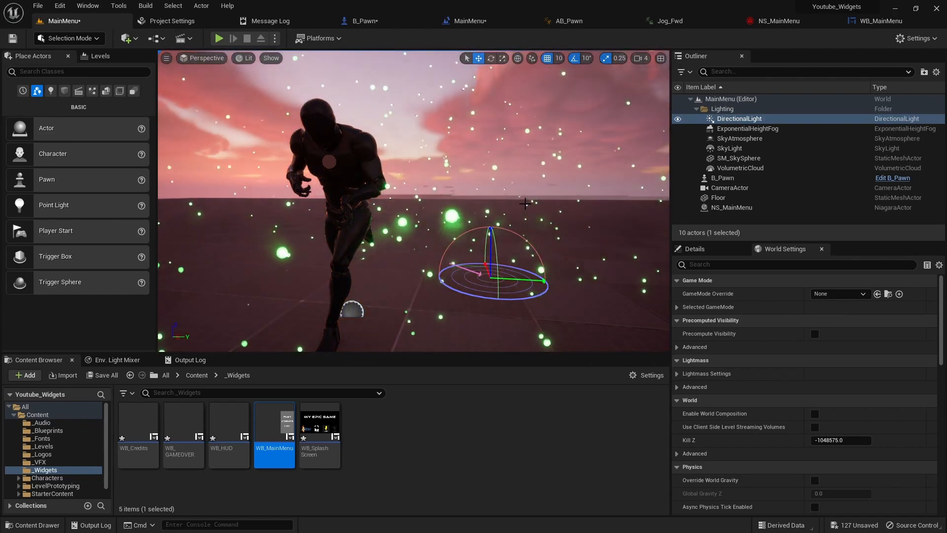
key(ctrl+l)
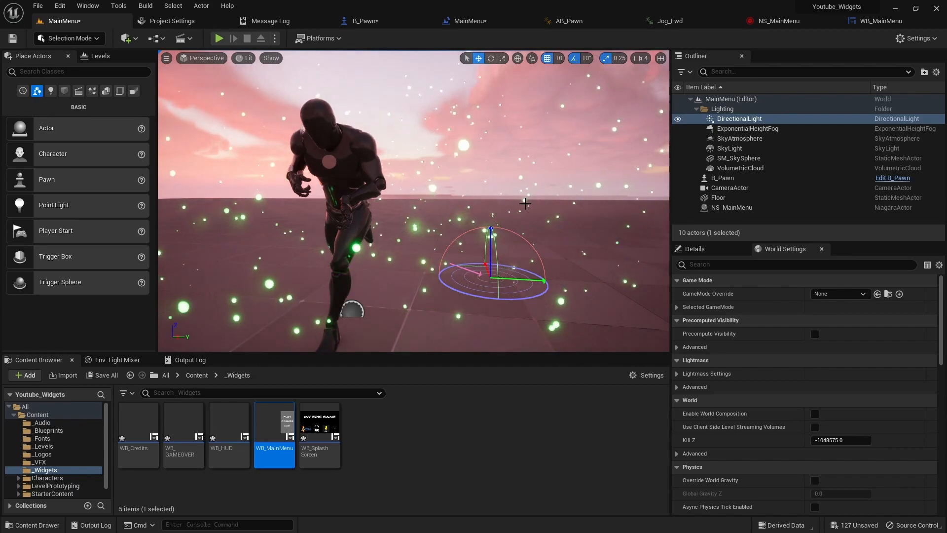
key(ctrl+l)
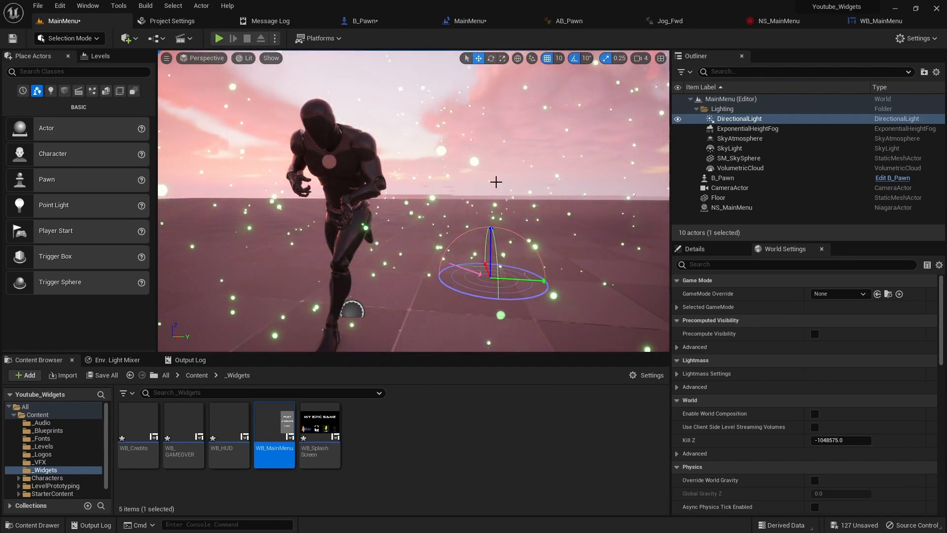
key(ctrl+l)
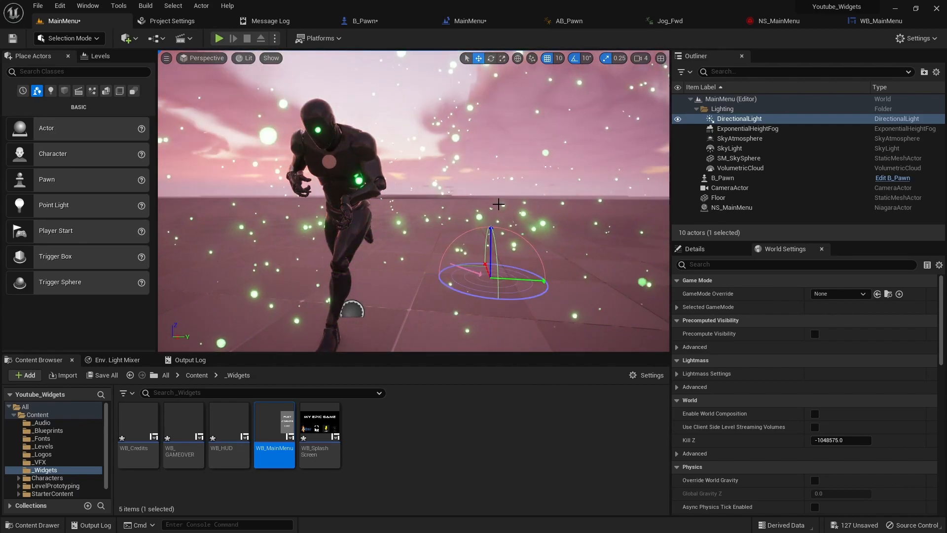
key(ctrl+l)
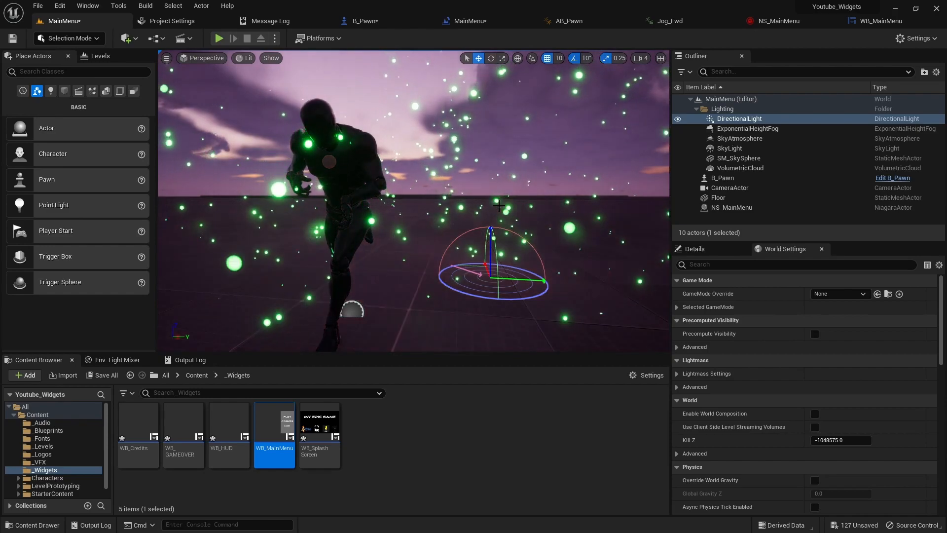
click(220, 39)
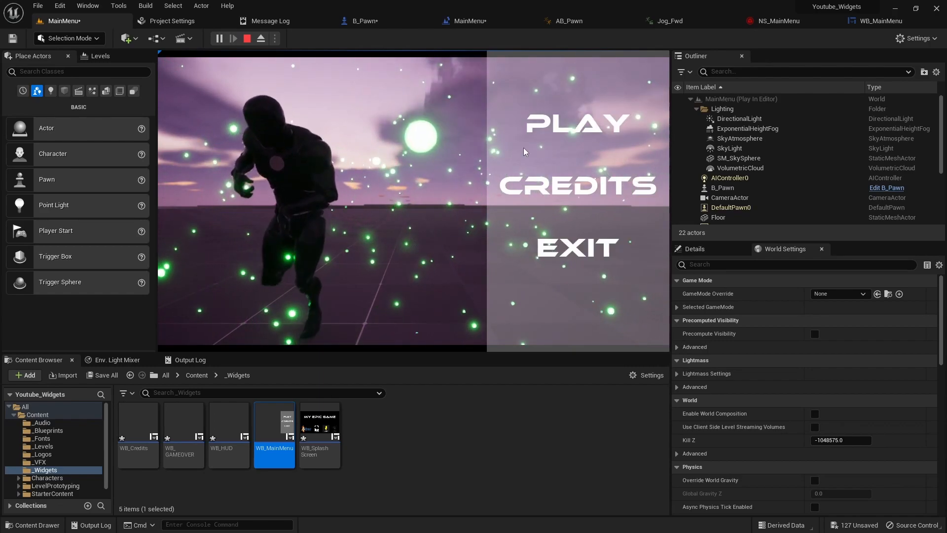
click(551, 241)
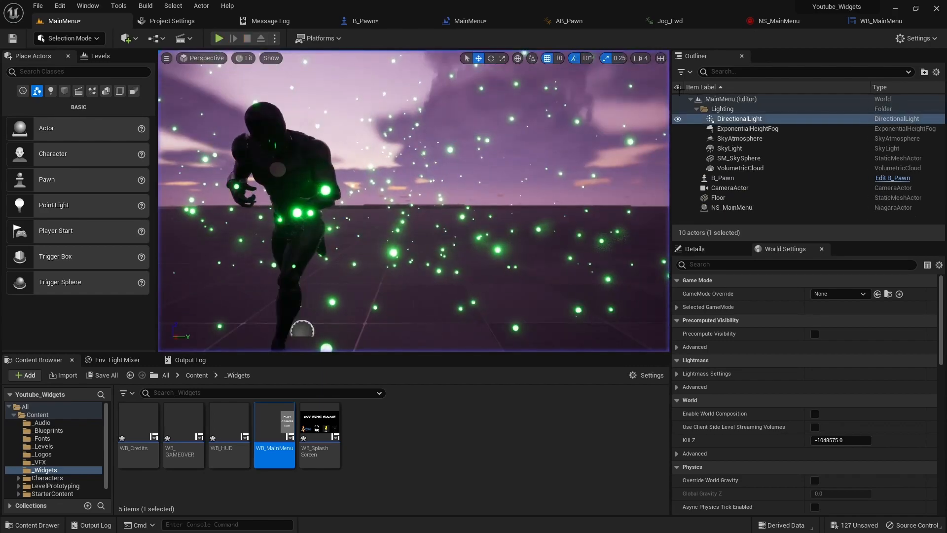
Set the Color and Opacity of Image_0 in WB_MainMenu to a dark slate blue with value 0.1875.
double_click(274, 429)
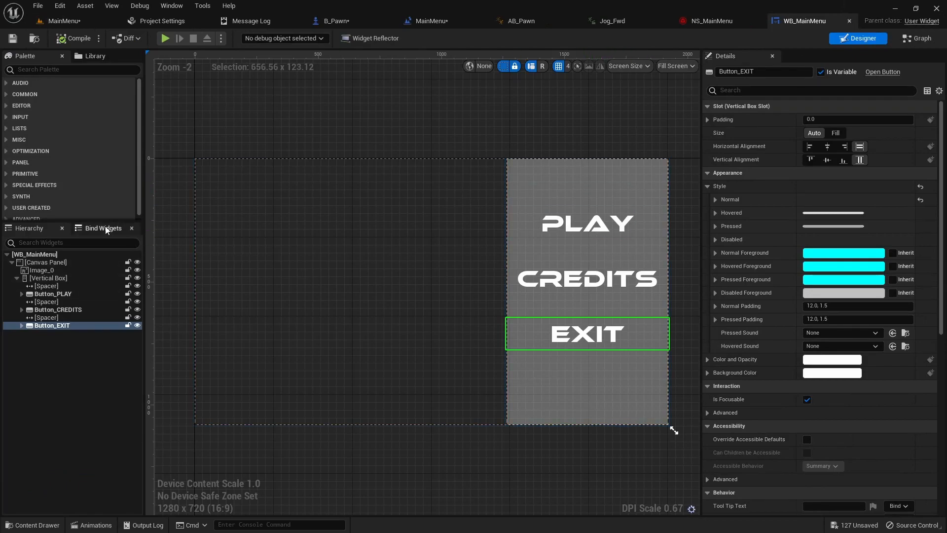
click(104, 271)
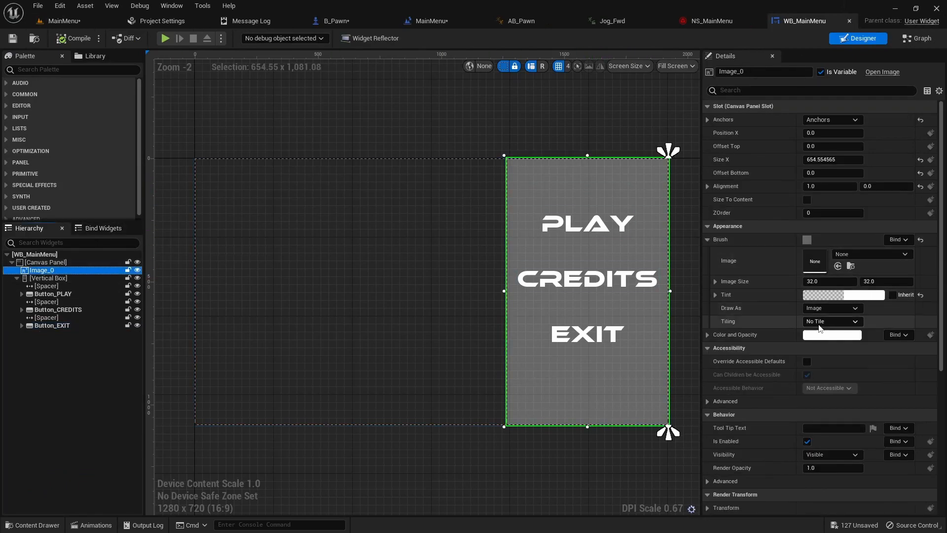
click(832, 335)
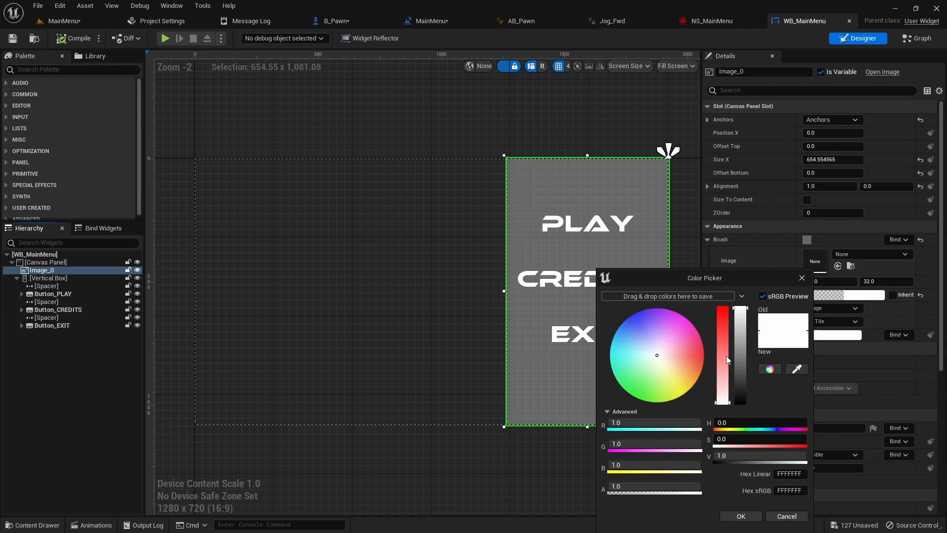
click(652, 351)
drag(652, 352, 641, 342)
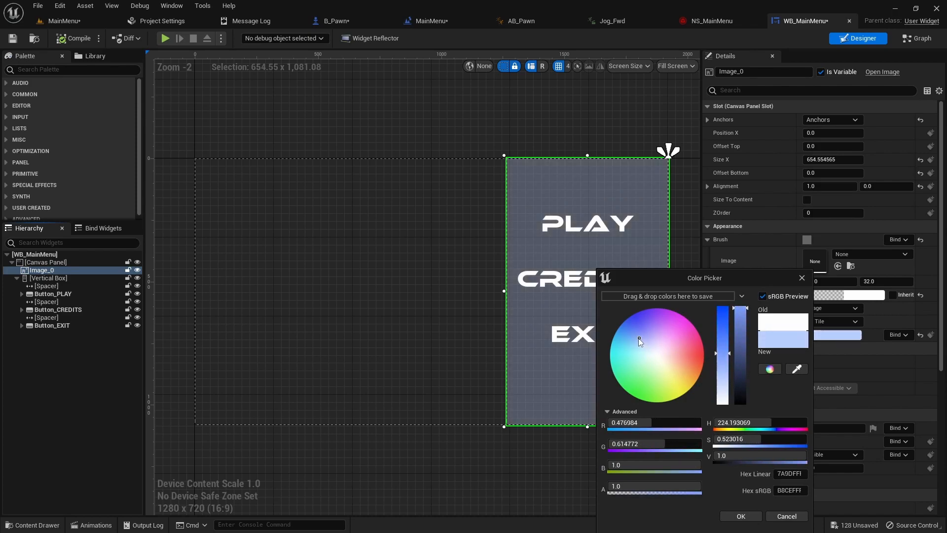
drag(740, 321, 739, 375)
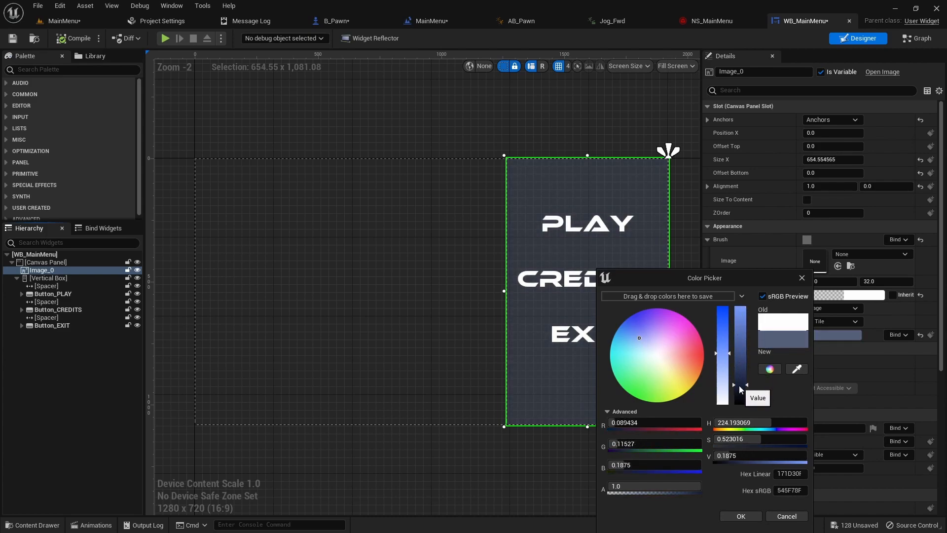
click(740, 516)
Compile and save WB_MainMenu, test the menu and its EXIT button in a preview run, and save the MainMenu level.
click(69, 36)
click(17, 38)
click(164, 38)
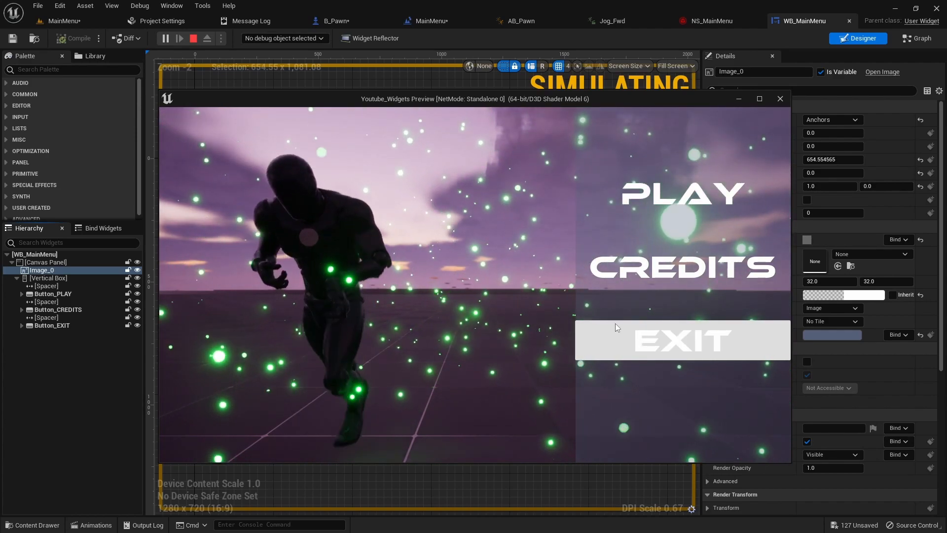
click(620, 326)
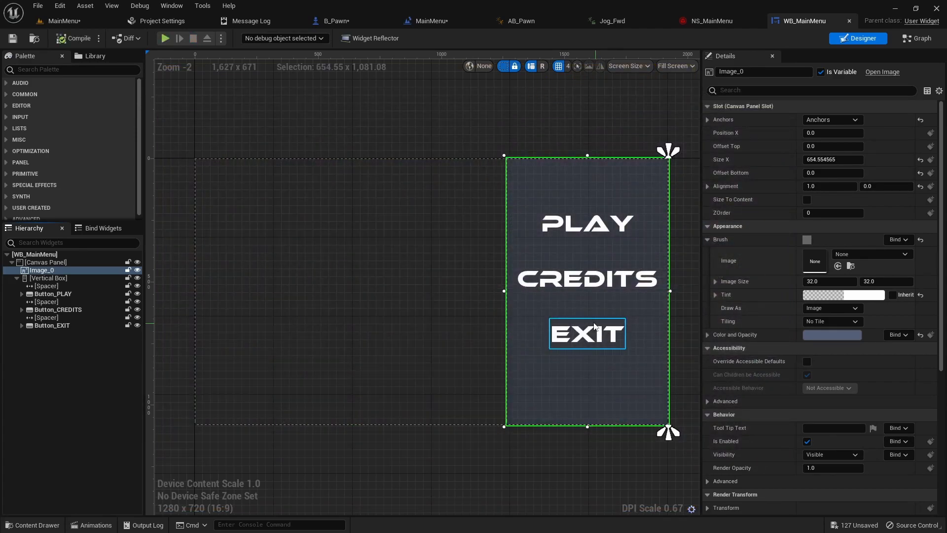
click(110, 24)
key(ctrl+s)
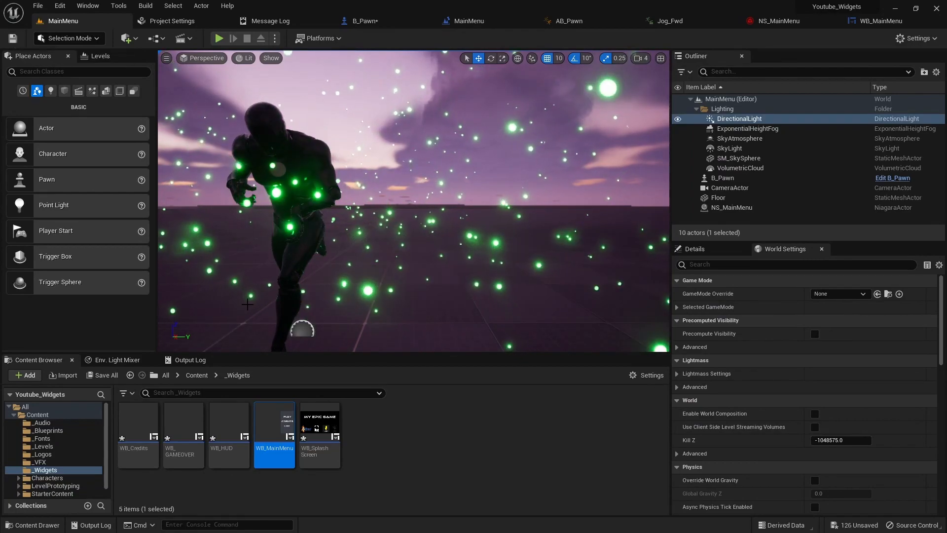
Open the WB_Credits widget for editing and add a Canvas Panel as its root.
click(310, 429)
click(271, 456)
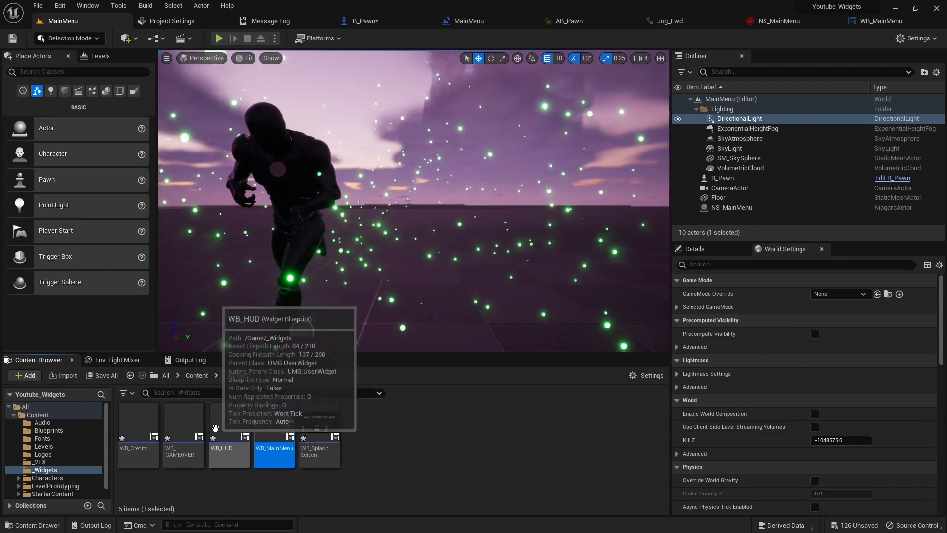
click(137, 424)
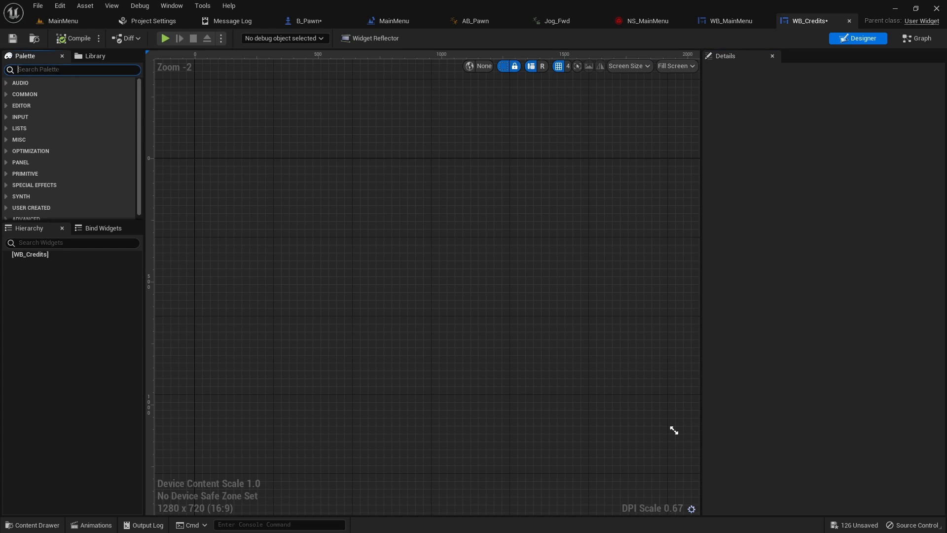
drag(42, 94, 282, 232)
click(10, 70)
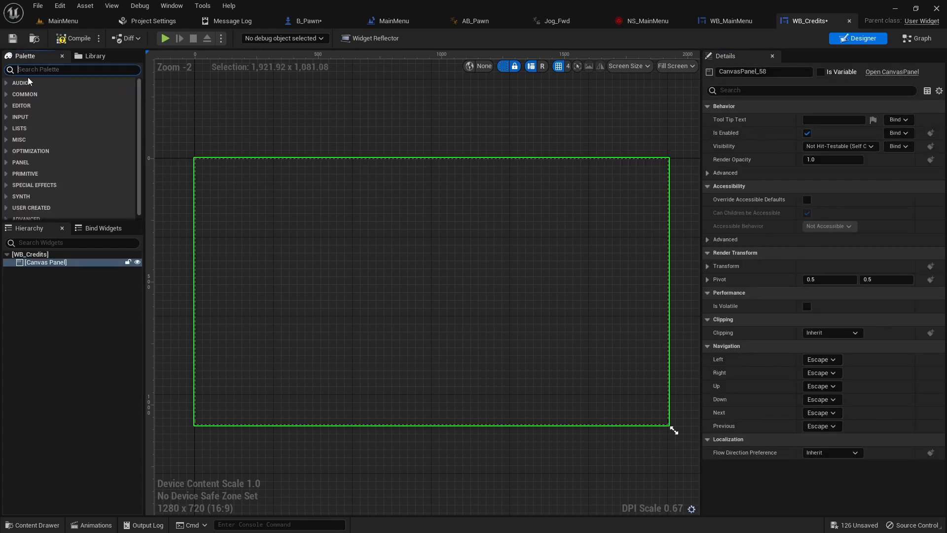
Add an Image to the WB_Credits canvas and anchor it to fill the whole canvas with zero offsets.
click(15, 97)
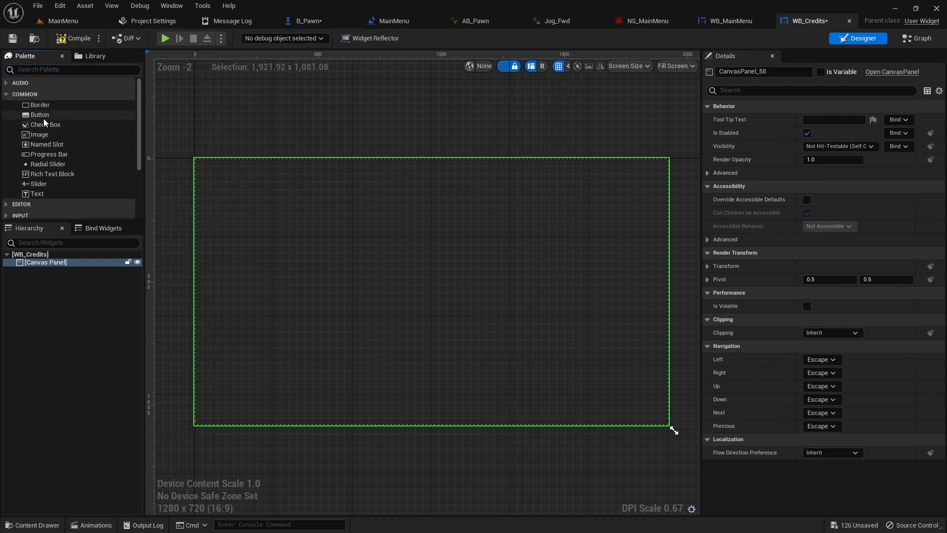
drag(42, 136, 327, 206)
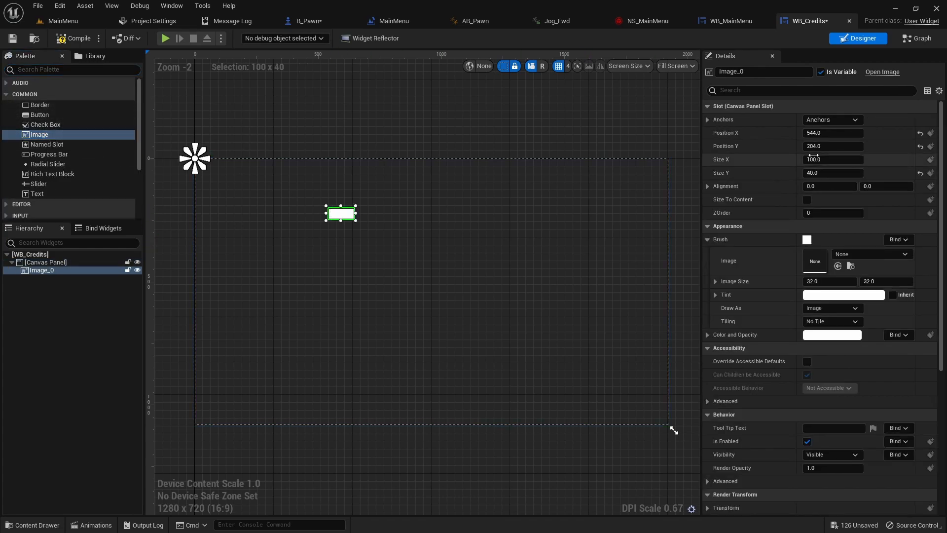
click(849, 119)
click(919, 247)
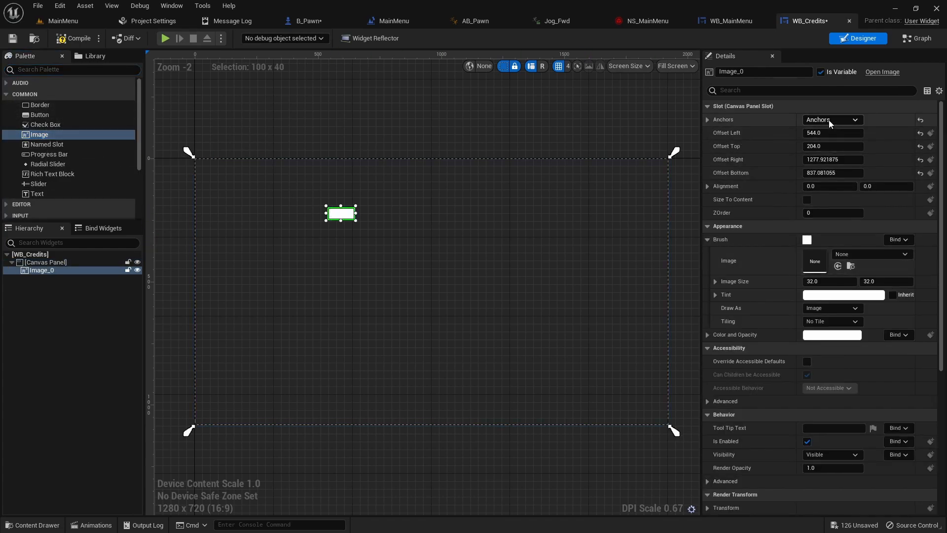
click(830, 120)
ctrl+click(919, 244)
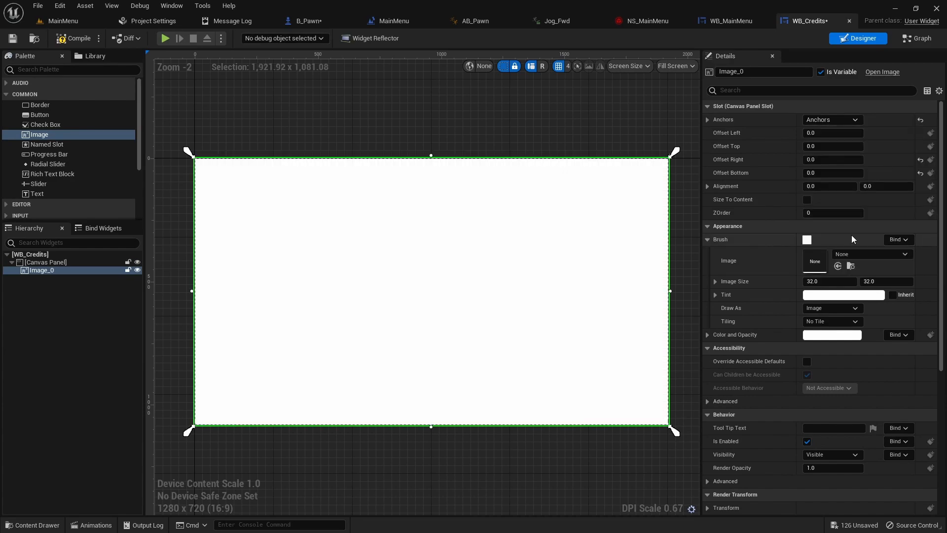
Set the brush tint of the full-canvas image to black.
click(843, 295)
drag(753, 310, 758, 414)
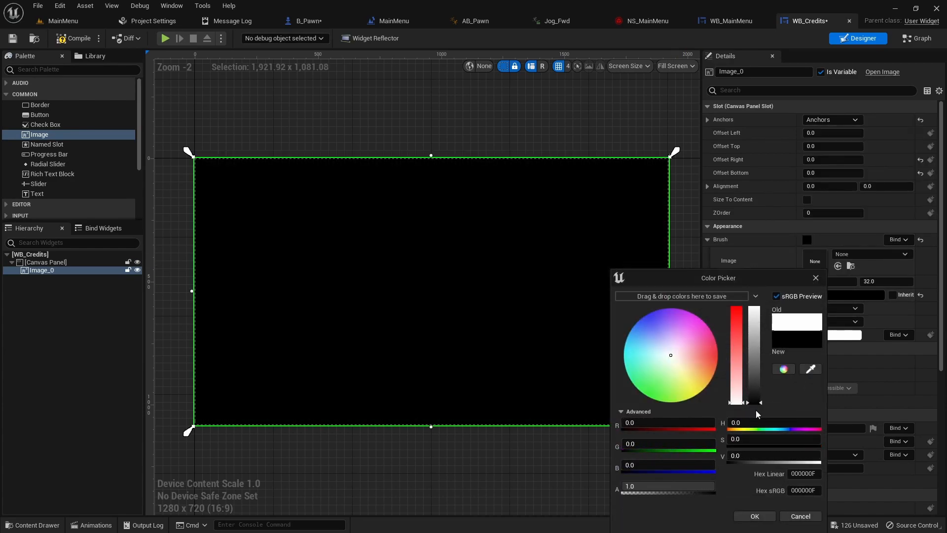
click(755, 516)
Add a Text widget to the canvas, and set its anchor, position and alignment to the centre.
drag(39, 193, 411, 257)
click(832, 120)
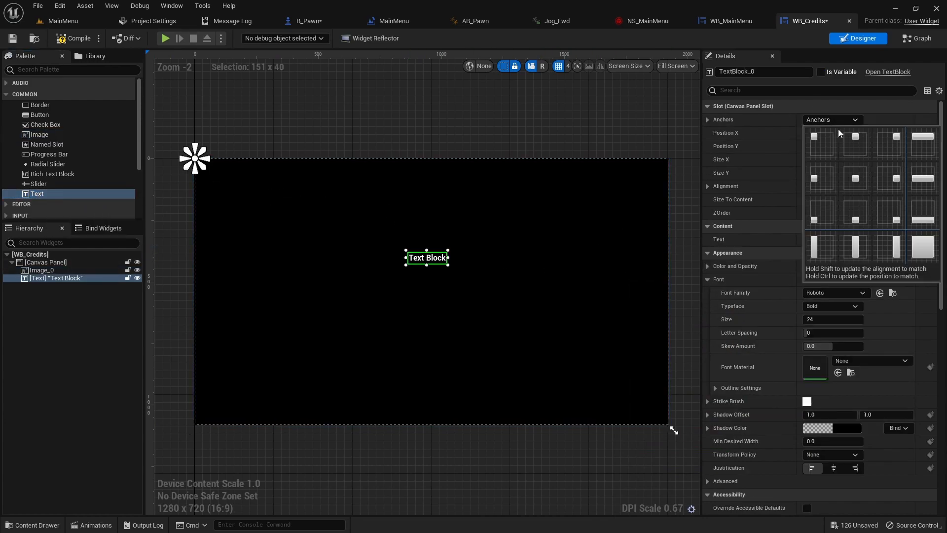
click(855, 180)
click(853, 120)
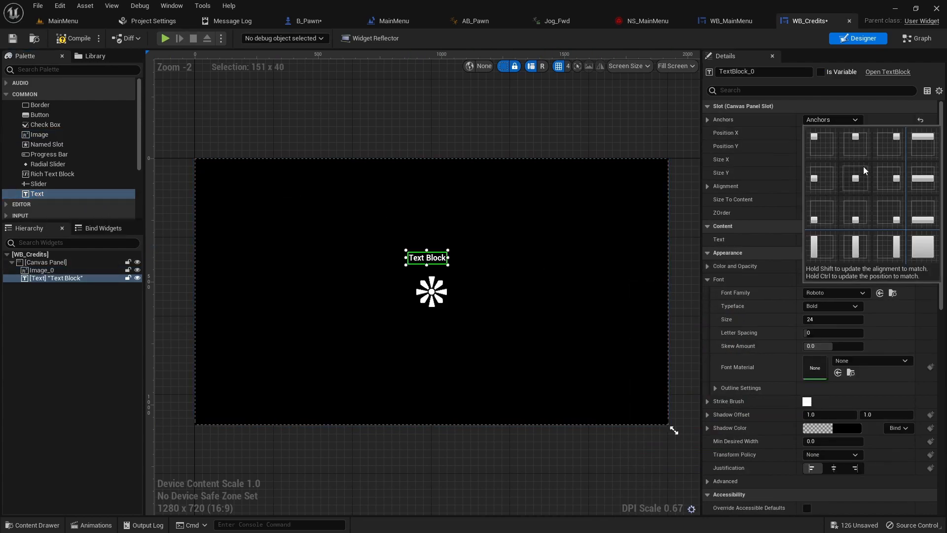
ctrl+click(855, 179)
click(846, 119)
shift+click(851, 181)
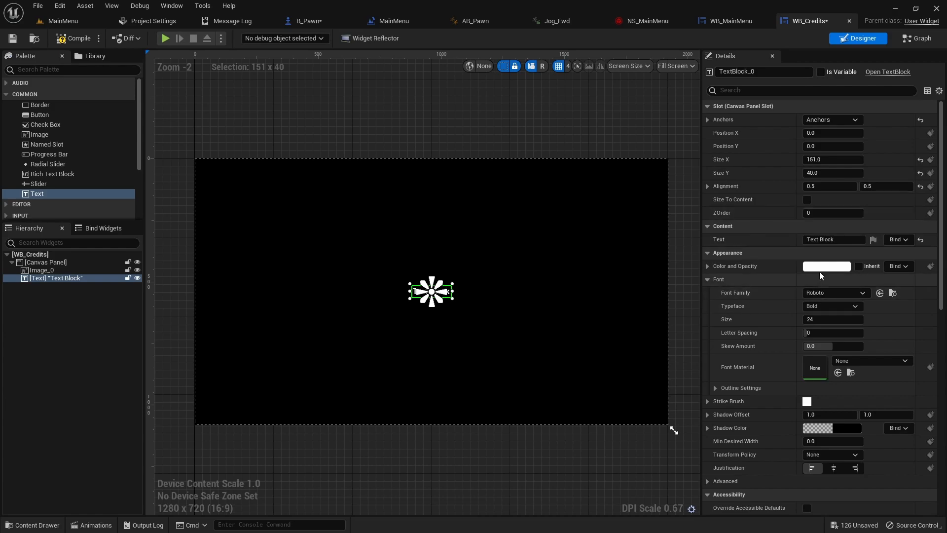
Set the text block's font size to 48 and turn on Size To Content.
click(822, 318)
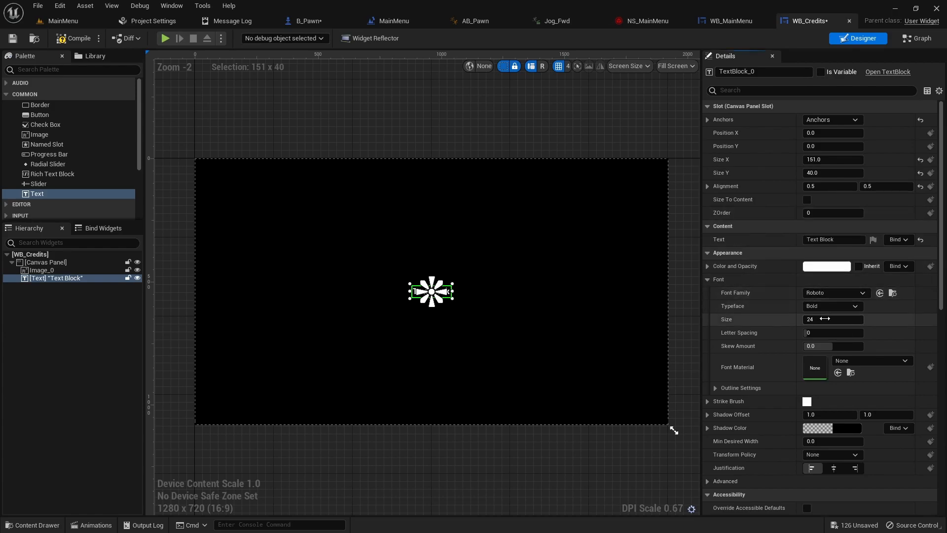
text(48)
key(Return)
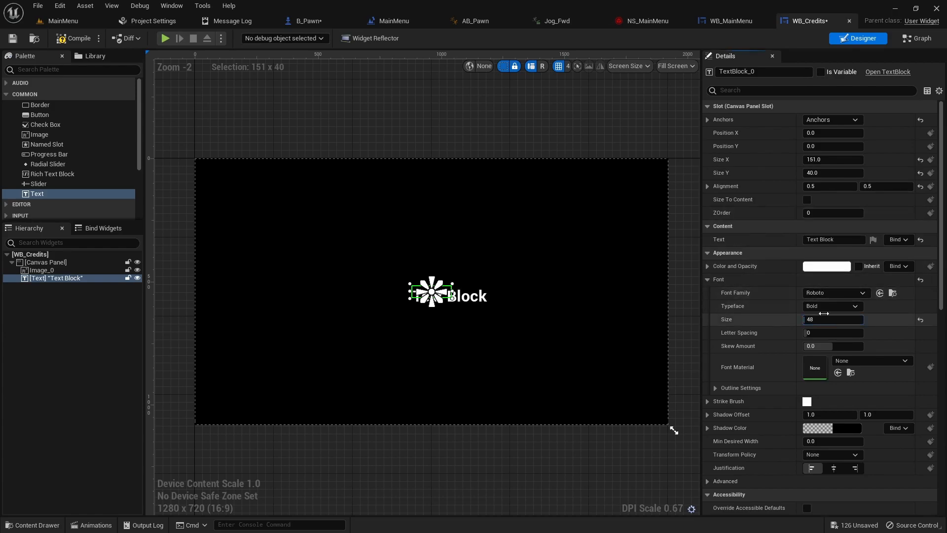
click(807, 199)
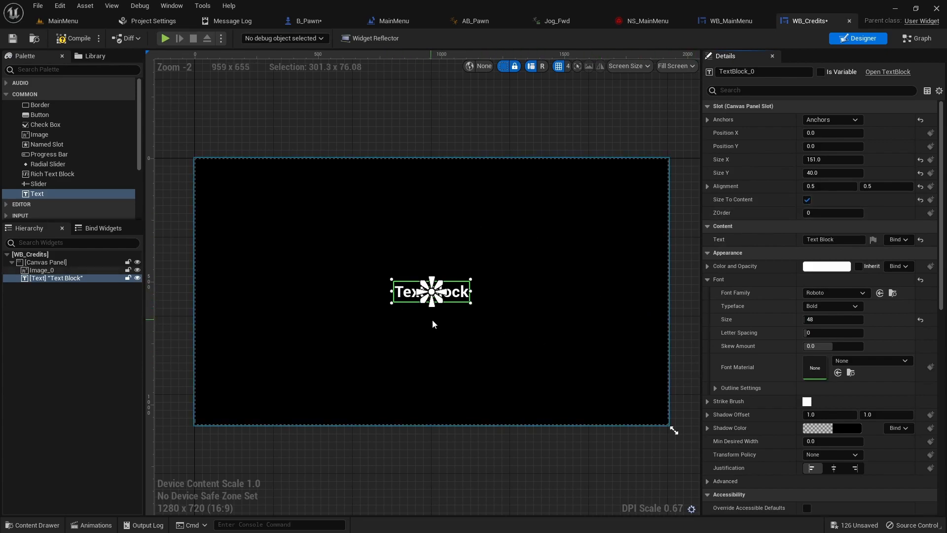
Anchor the text block to all four corners and stretch it over the whole canvas with zero offsets.
click(832, 119)
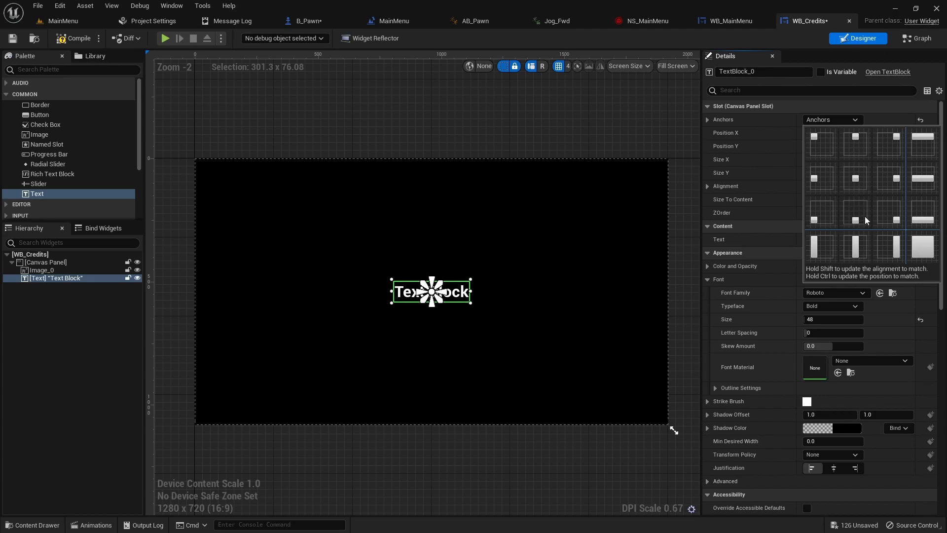
click(919, 244)
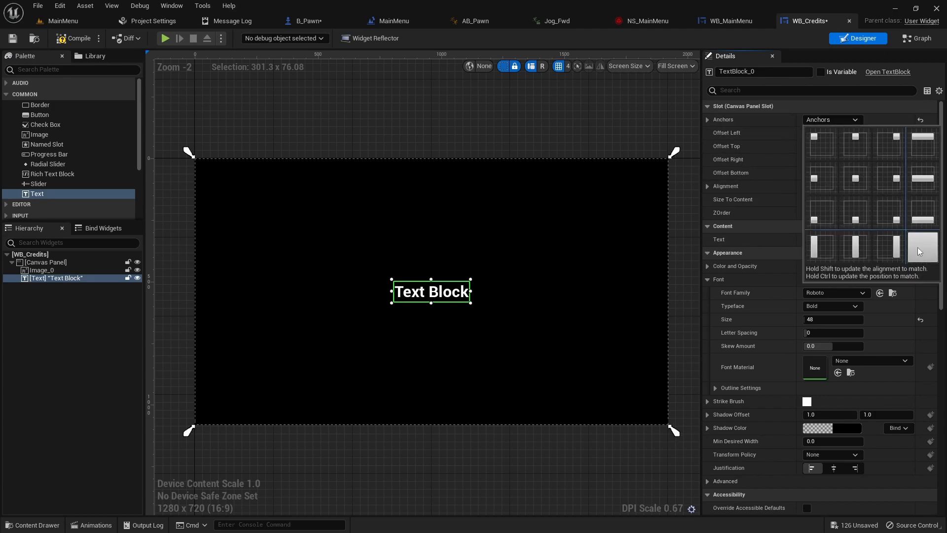
ctrl+click(917, 247)
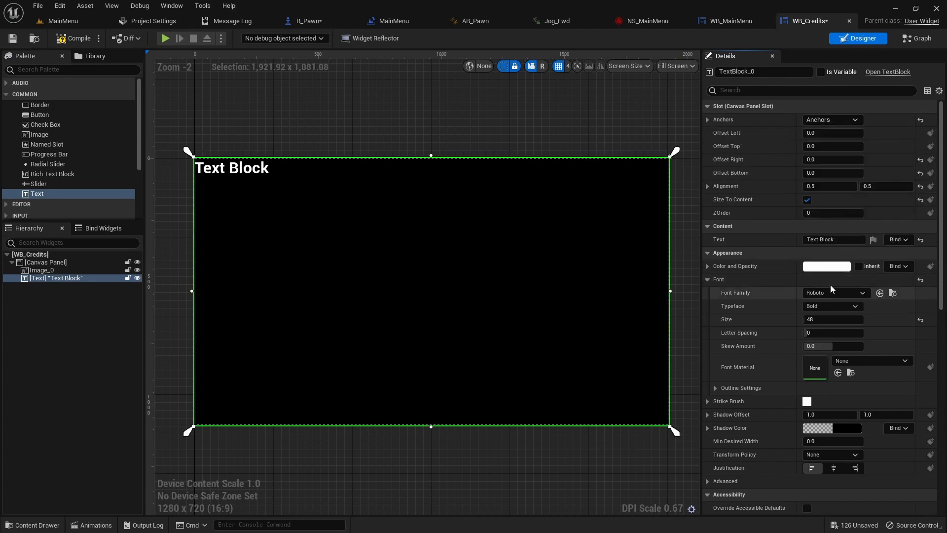
scroll(836, 360, down, 2)
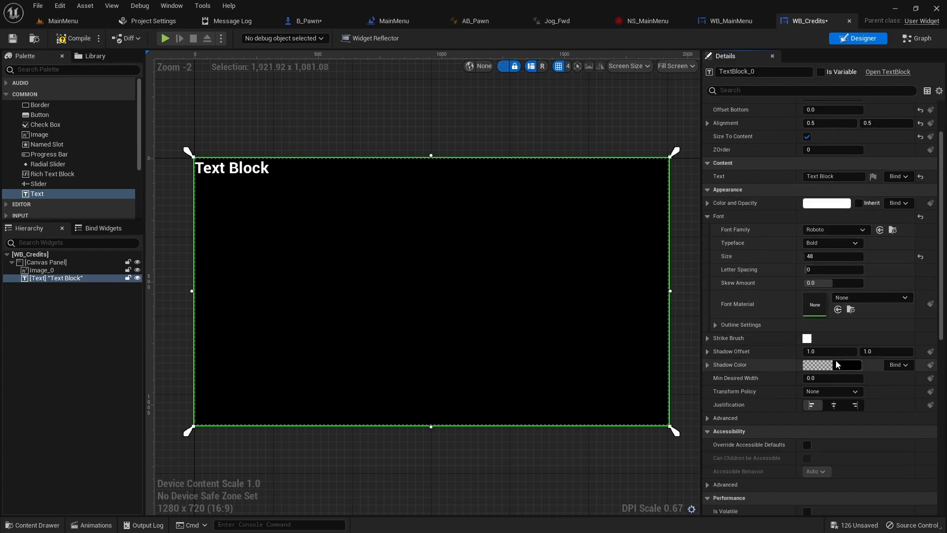
Centre the text block's justification and replace its text with the full contents of Credits.txt, copied from Notepad.
scroll(836, 364, down, 2)
click(834, 358)
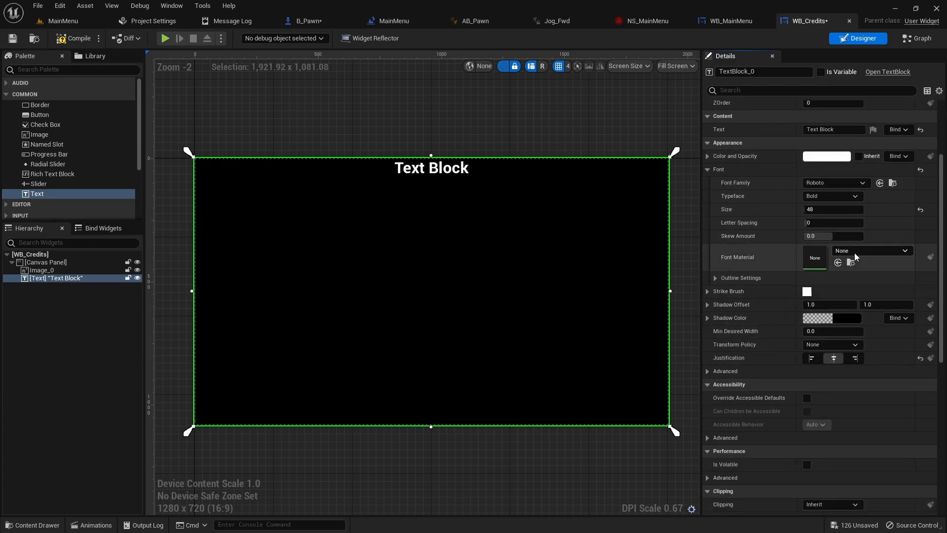
scroll(842, 291, up, 4)
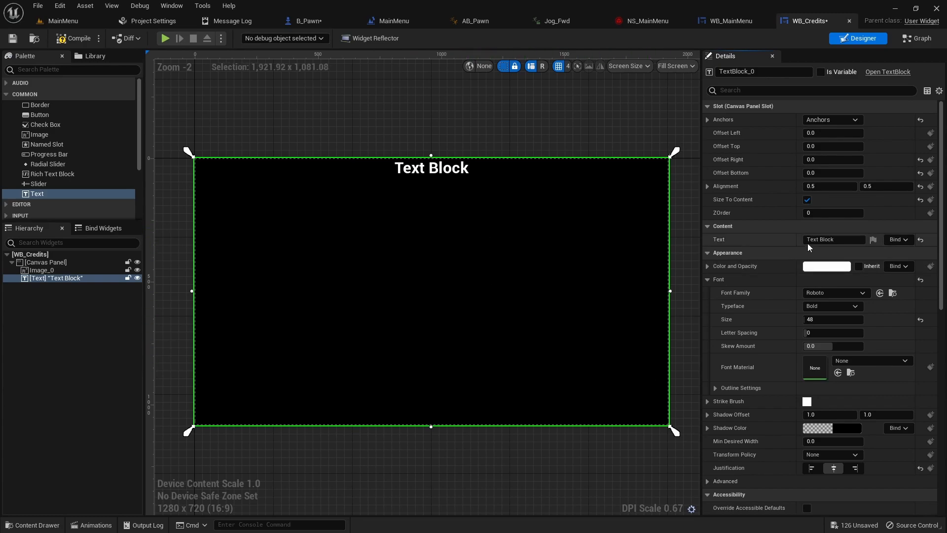
click(838, 239)
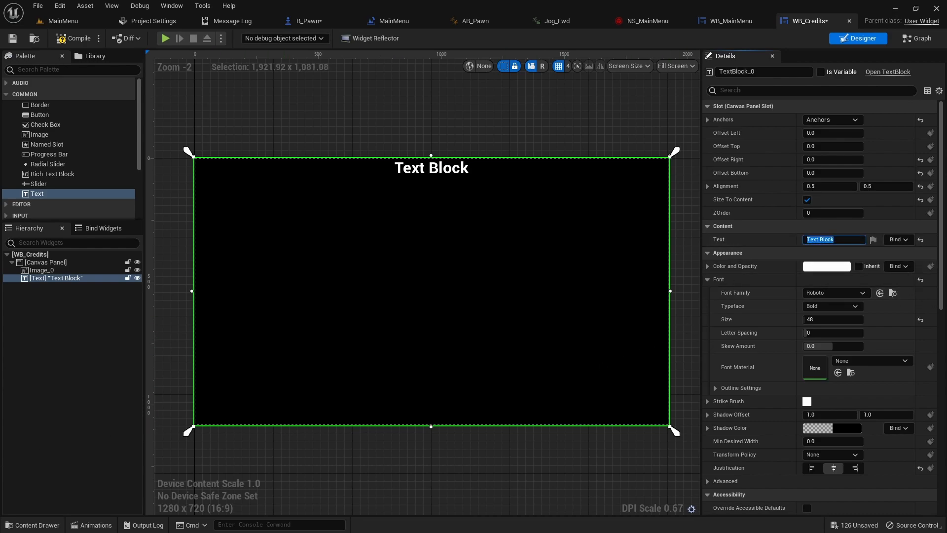
key(alt+Tab)
right_click(306, 284)
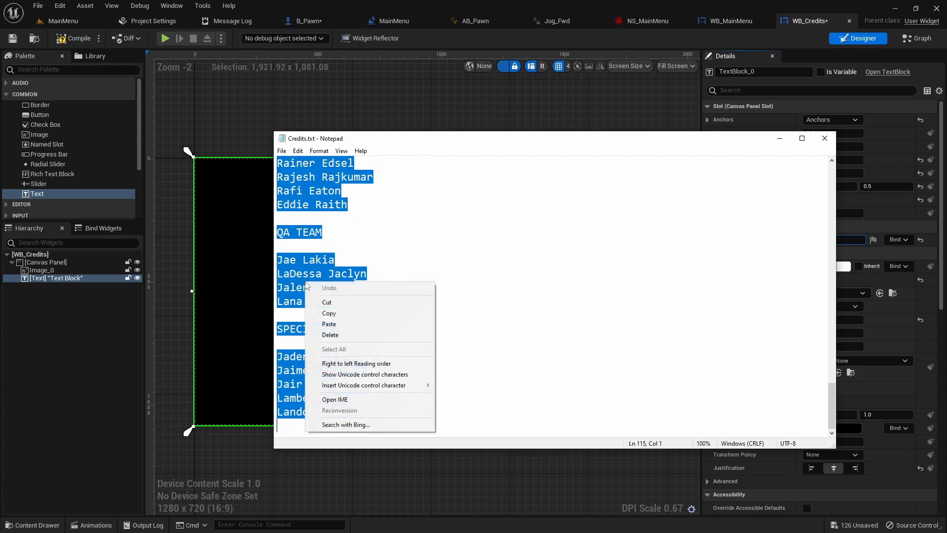
click(329, 314)
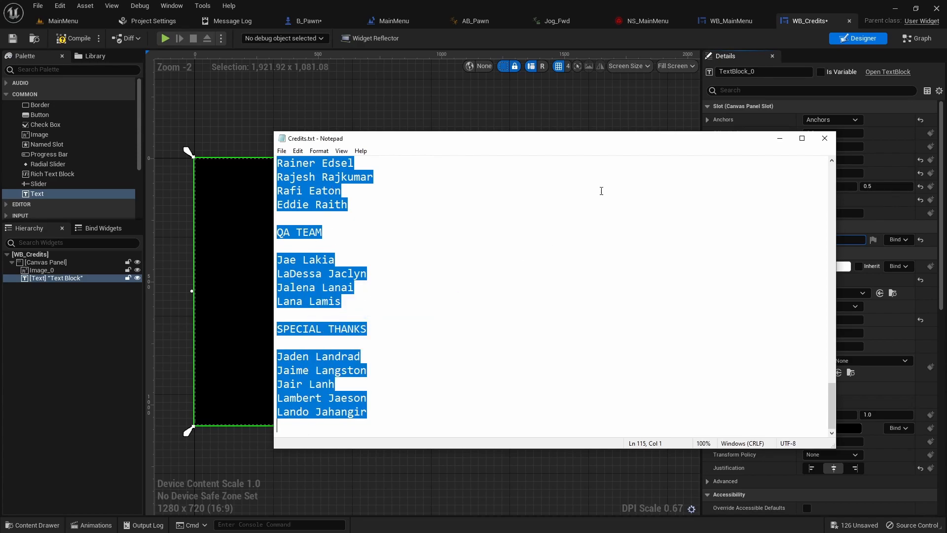
click(780, 139)
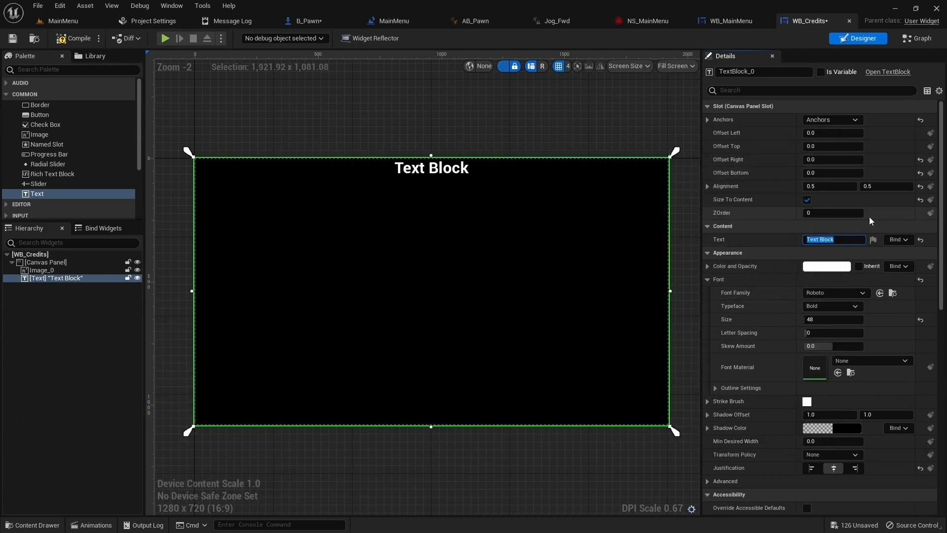
key(ctrl+v)
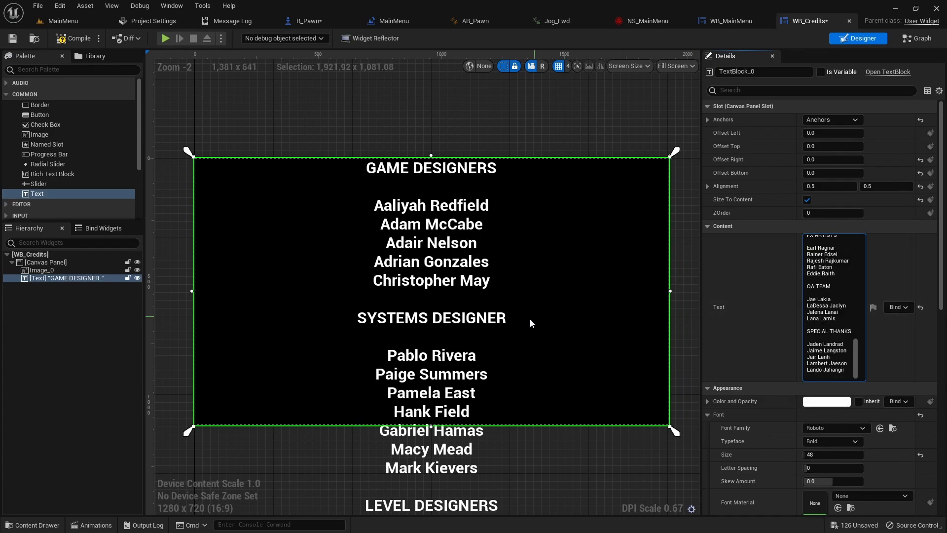
Set the credits text's font family to zekton_rg_Font and its font size to 32.
scroll(807, 392, down, 5)
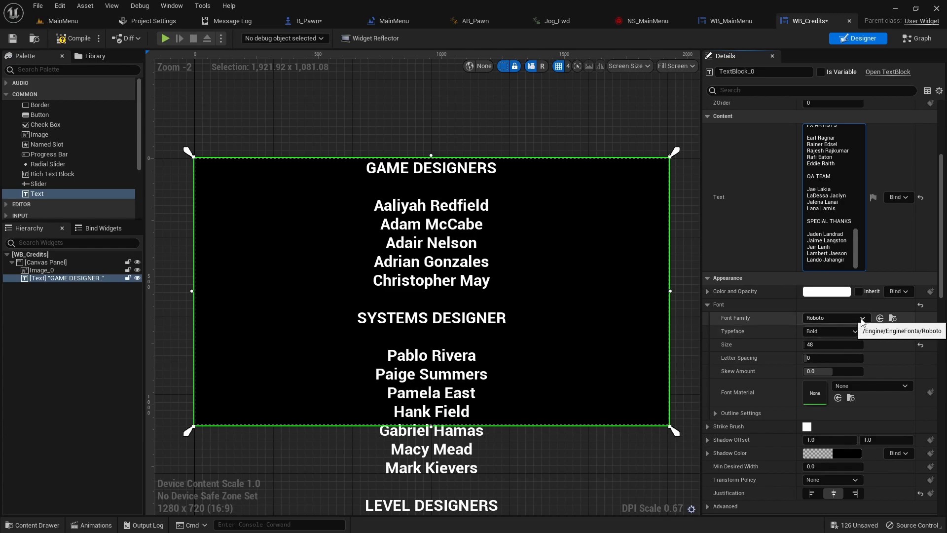
click(862, 318)
drag(941, 199, 940, 284)
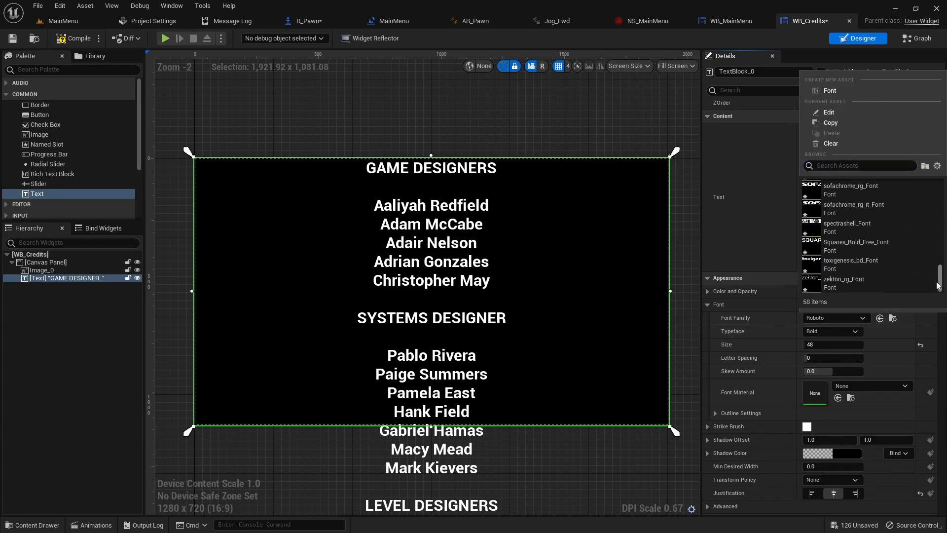
click(843, 280)
click(827, 345)
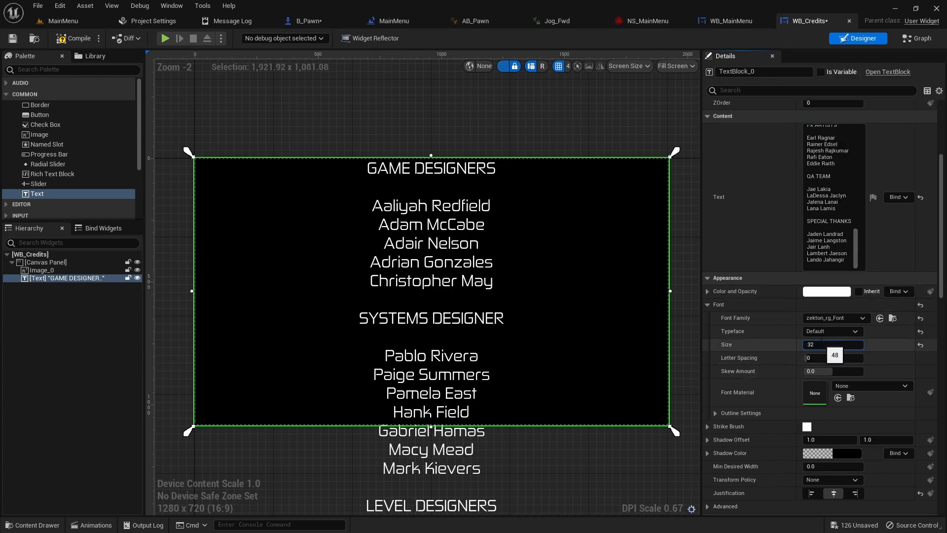
key(Return)
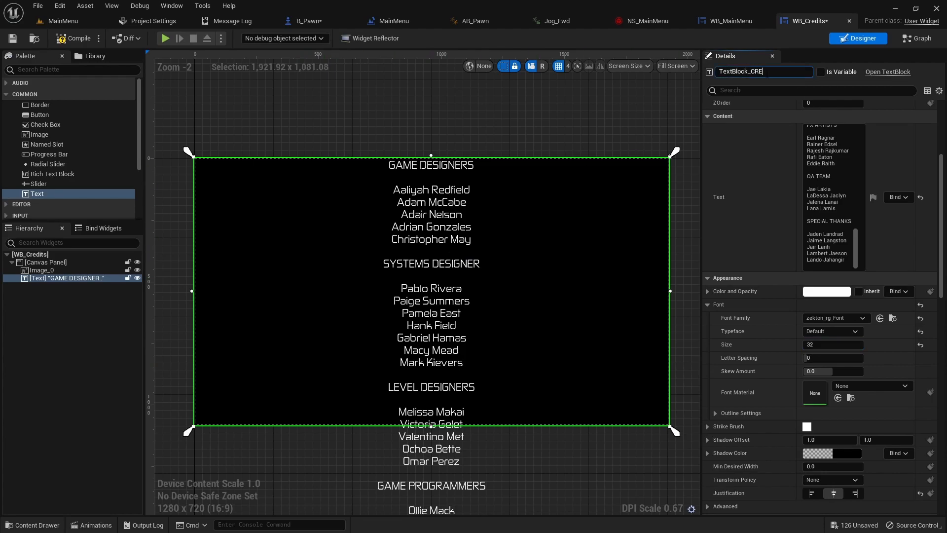
Rename the text block as TextBlock_CREDITS, and compile and save the WB_Credits widget.
key(Return)
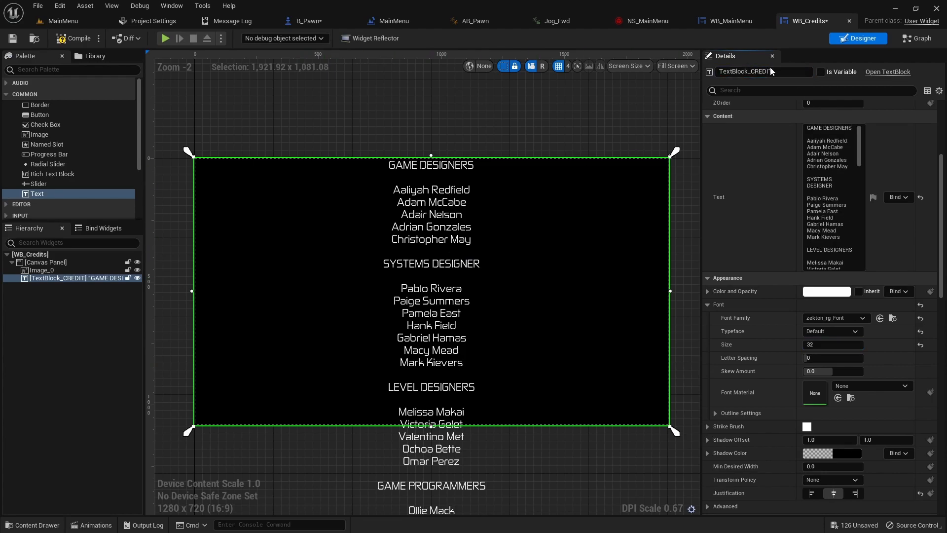
key(Return)
click(71, 39)
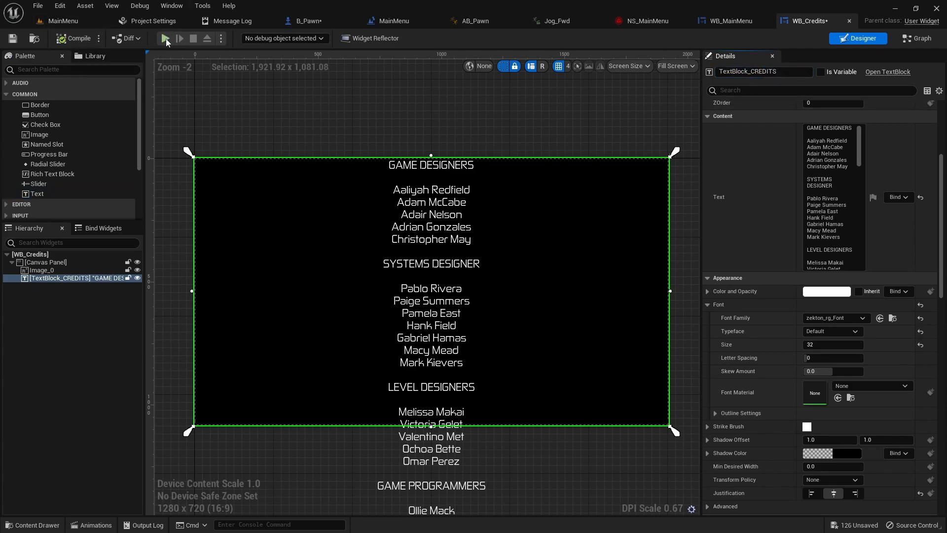
key(ctrl+s)
Dock the Animations panel in the layout and create a widget animation named anim_credits.
click(94, 524)
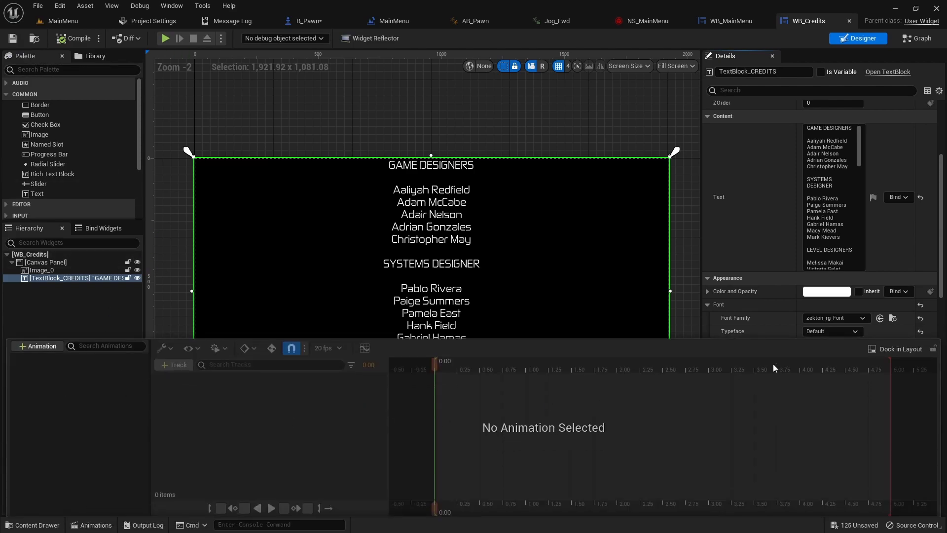
click(899, 350)
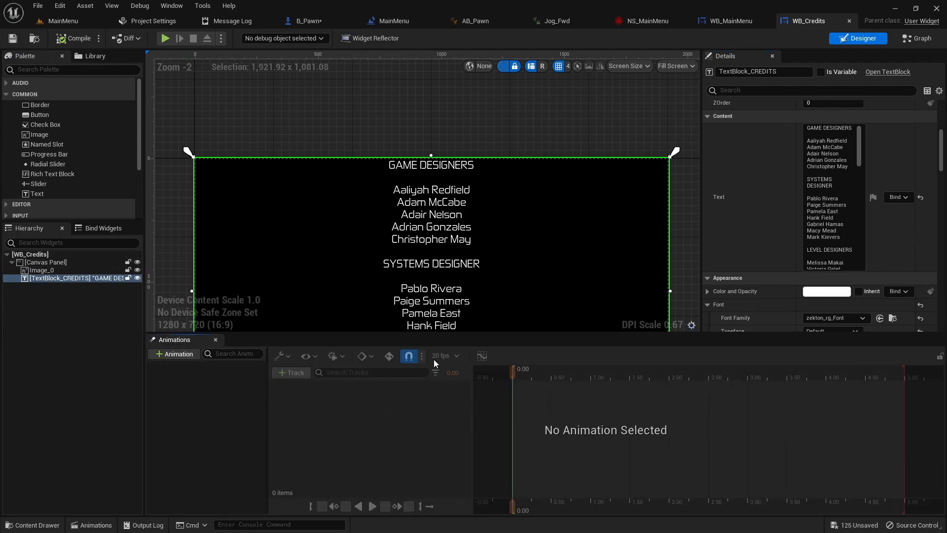
right_drag(680, 254, 671, 126)
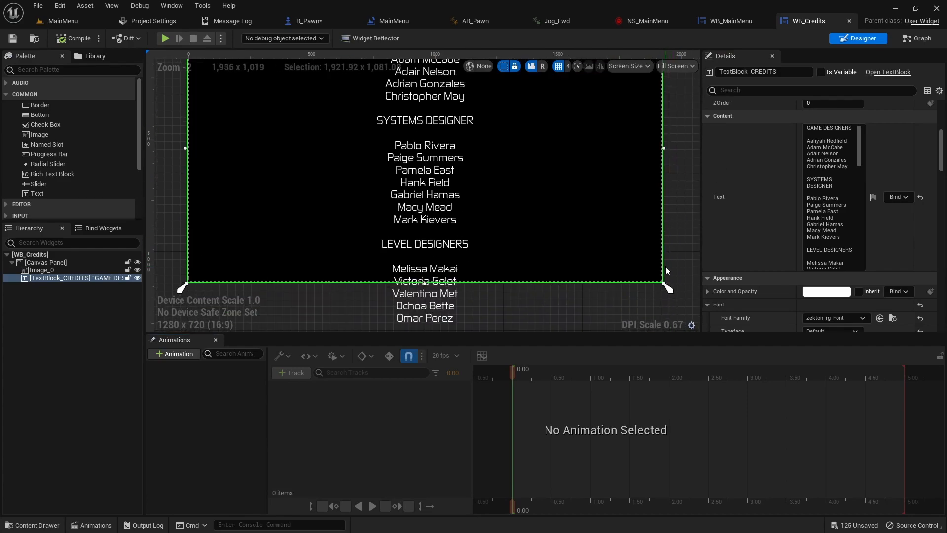
scroll(667, 264, down, 2)
right_drag(670, 261, 556, 203)
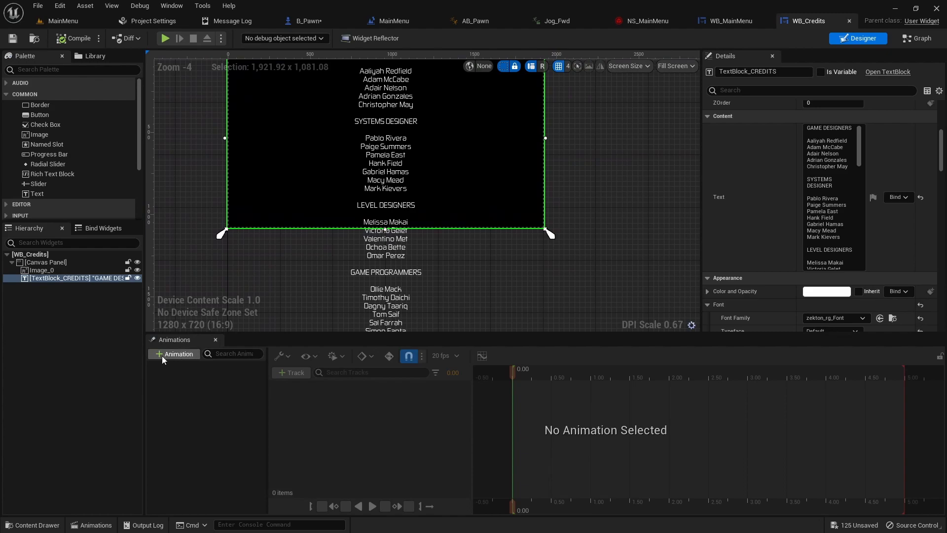
text(anim_credits)
key(Return)
click(171, 370)
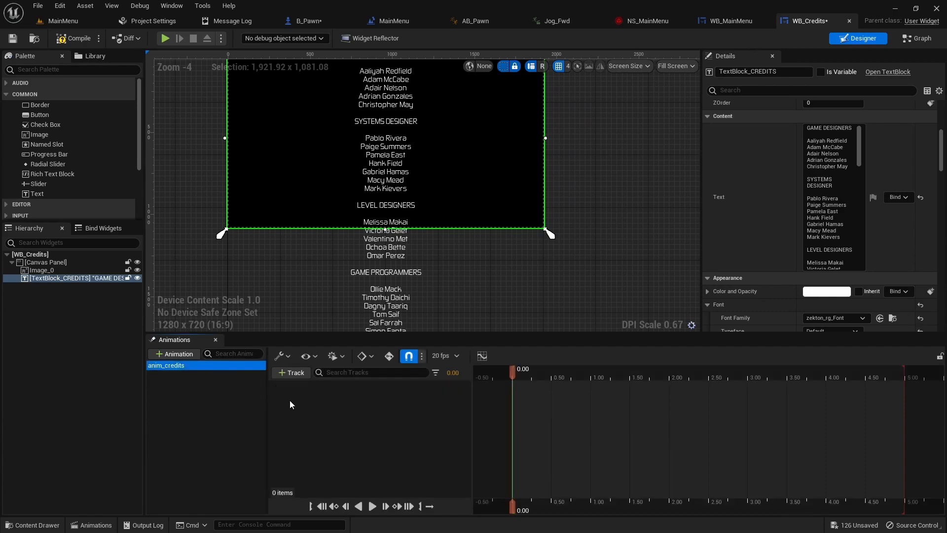
Add a TextBlock_CREDITS track to anim_credits and give it a Transform track.
click(294, 373)
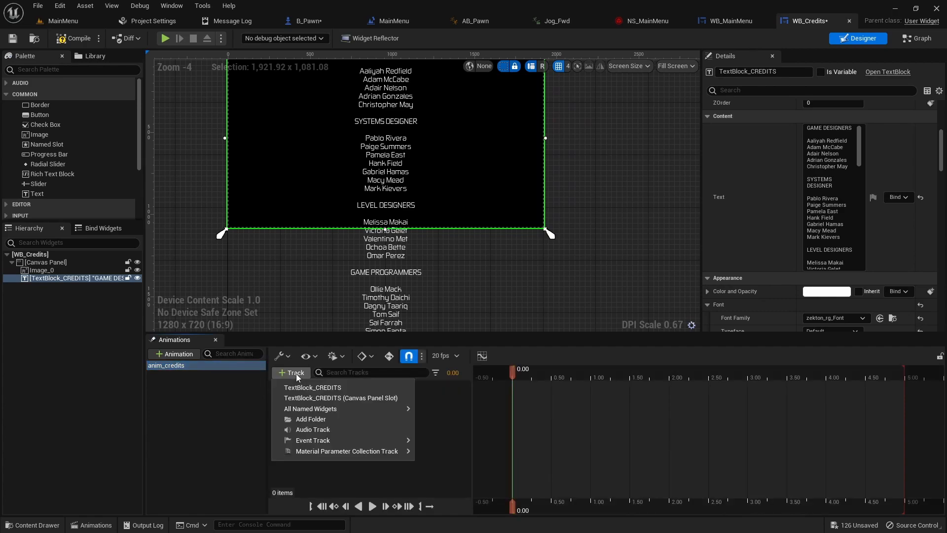
click(321, 387)
click(458, 386)
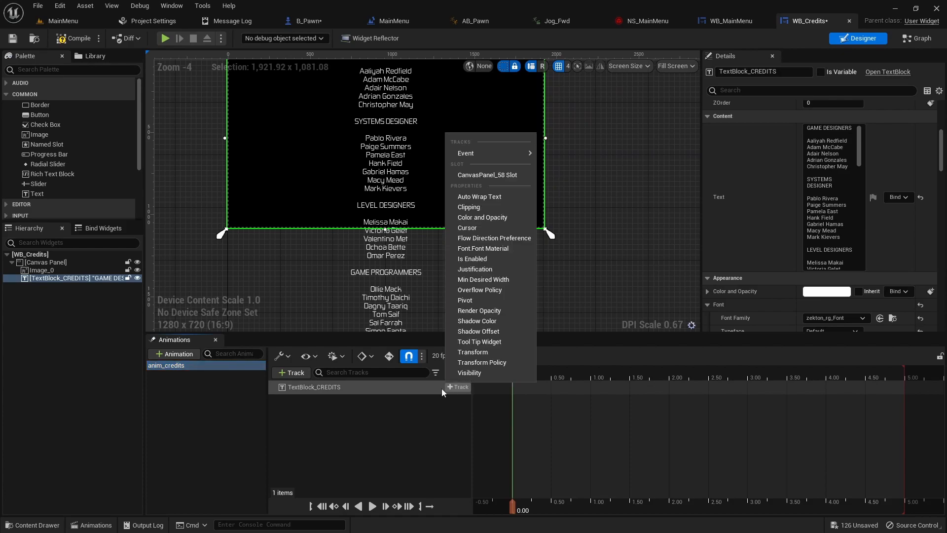
click(472, 352)
Key the credits text's Translation Y at 1100 at time 0.00, placing it below the canvas.
click(277, 400)
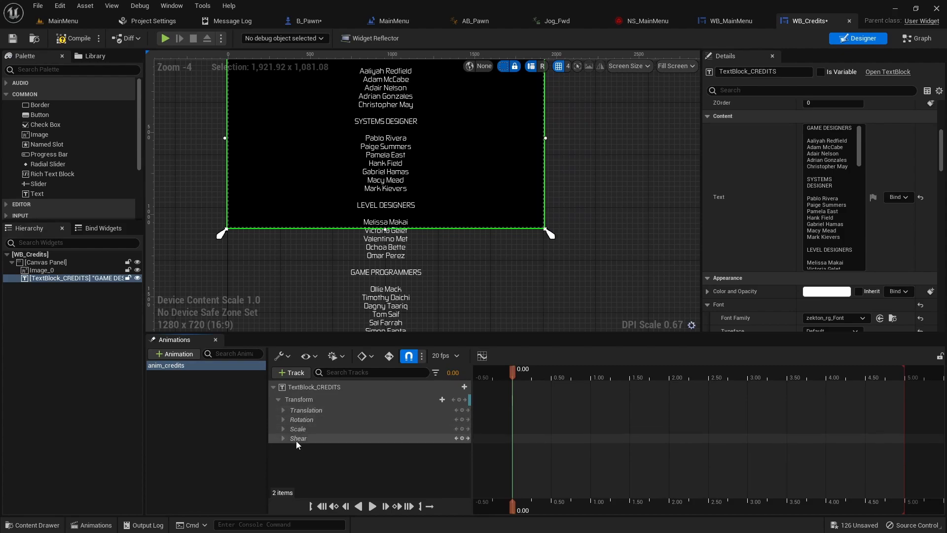
click(283, 409)
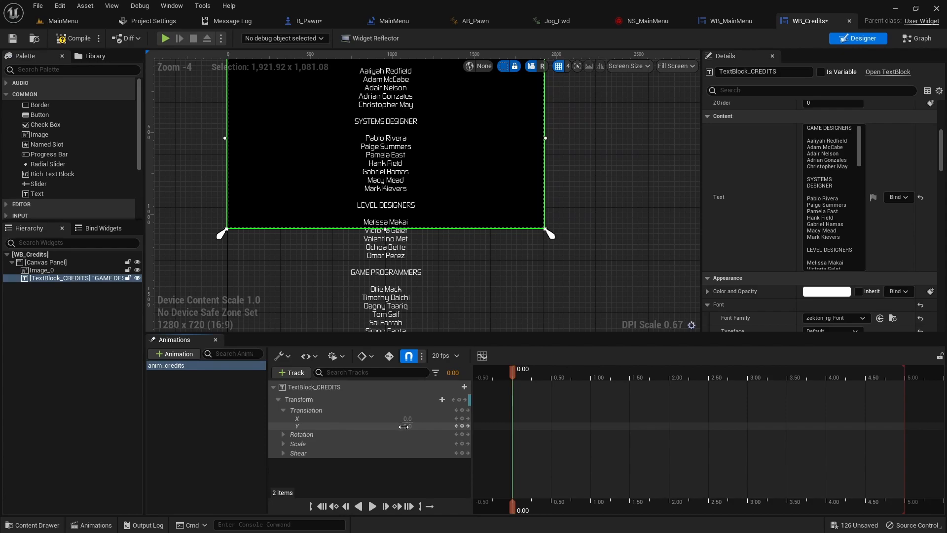
drag(403, 427, 465, 427)
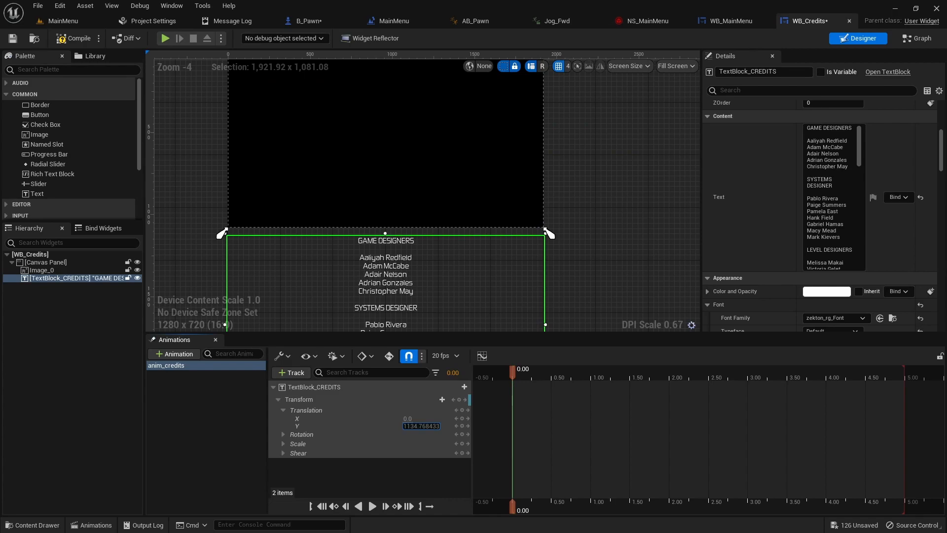
click(410, 426)
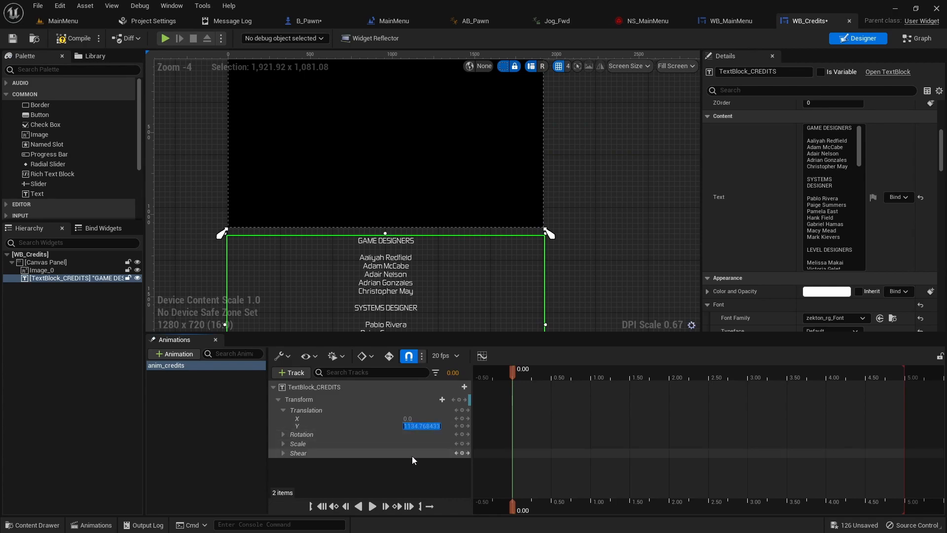
text(1100)
key(Return)
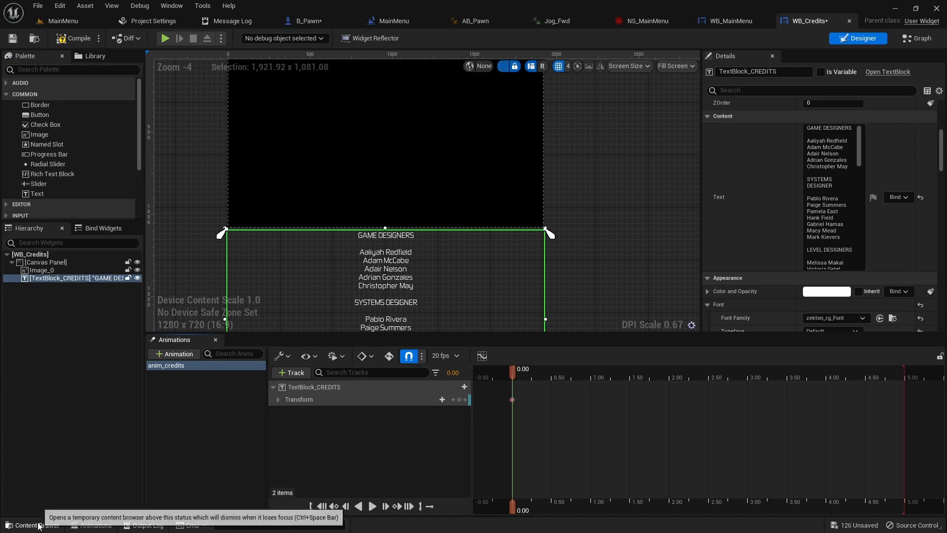
Import CreditsMusic.wav from the Audio/ThirdParty/Credits folder on disk into the project's _Audio folder.
click(63, 21)
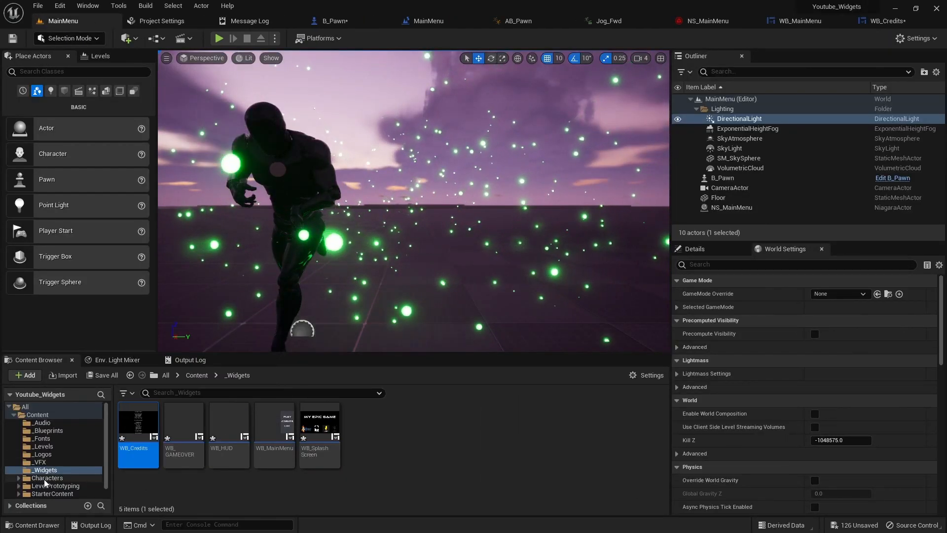
click(73, 423)
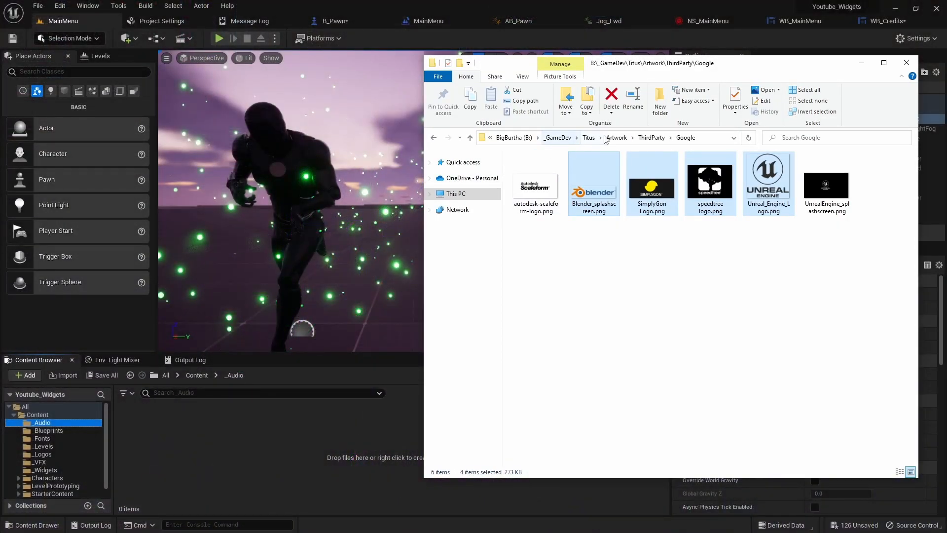
click(589, 138)
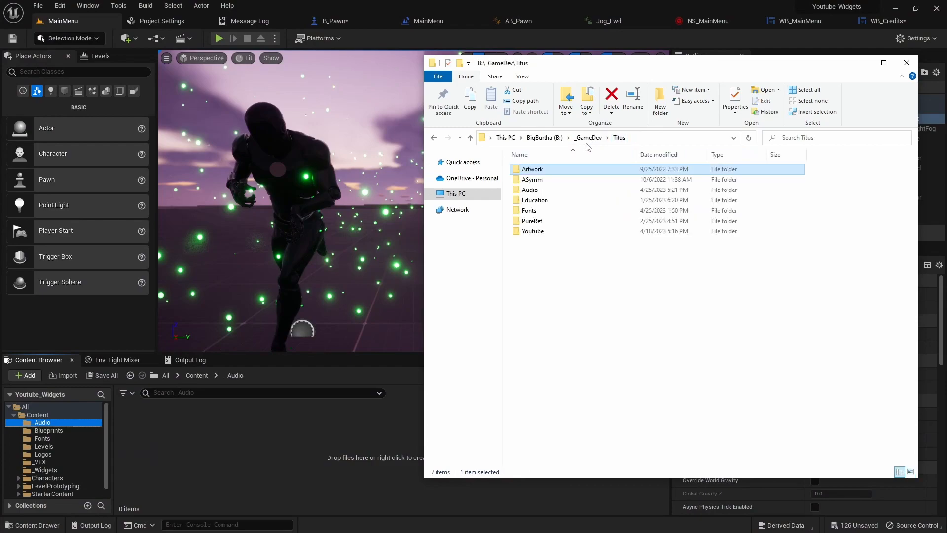
double_click(542, 179)
double_click(547, 171)
double_click(546, 171)
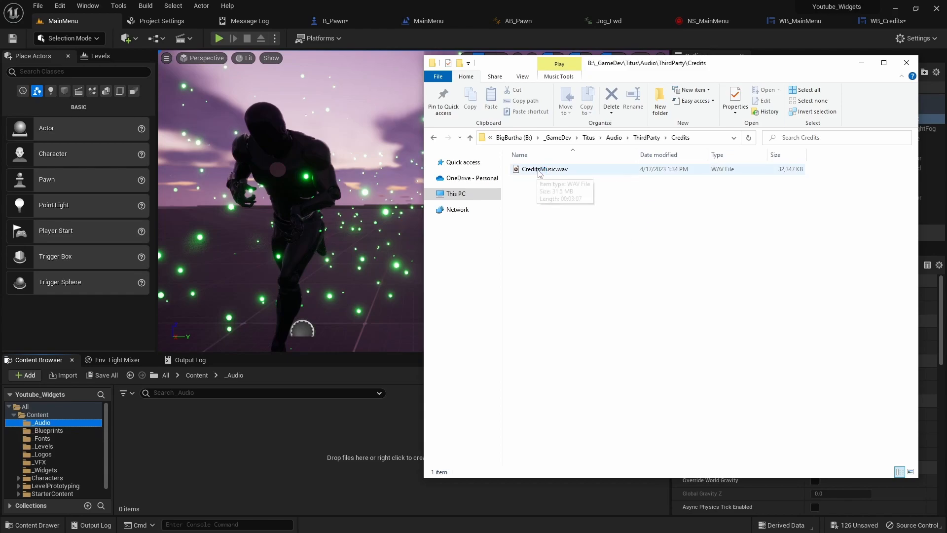
drag(540, 170, 262, 443)
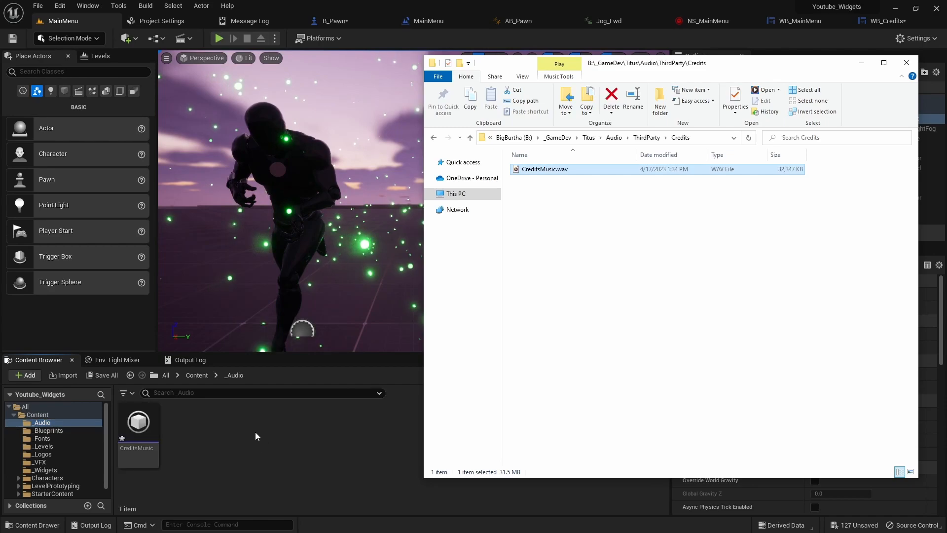
click(251, 447)
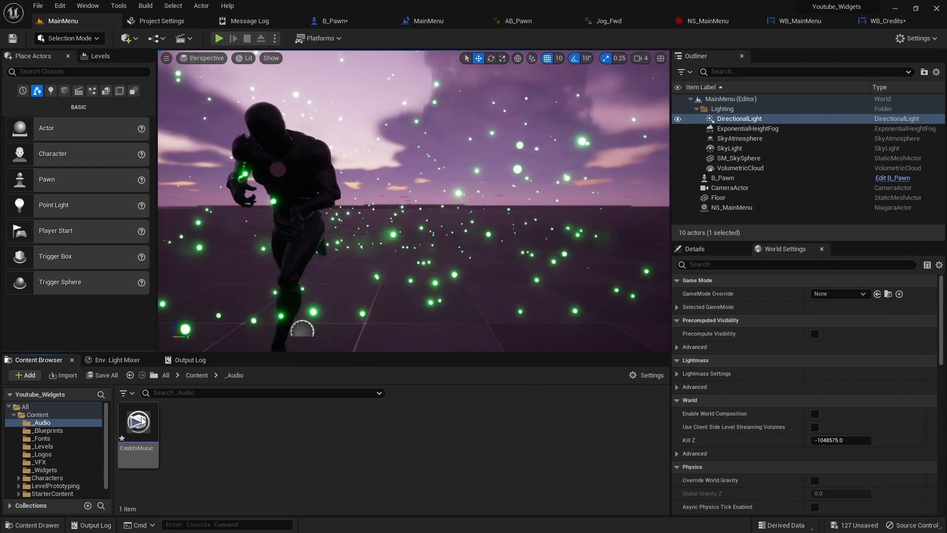
In WB_Credits, move the anim_credits playhead to 187.00 and key the credits text's Translation Y at -6000.
mouse_move(158, 425)
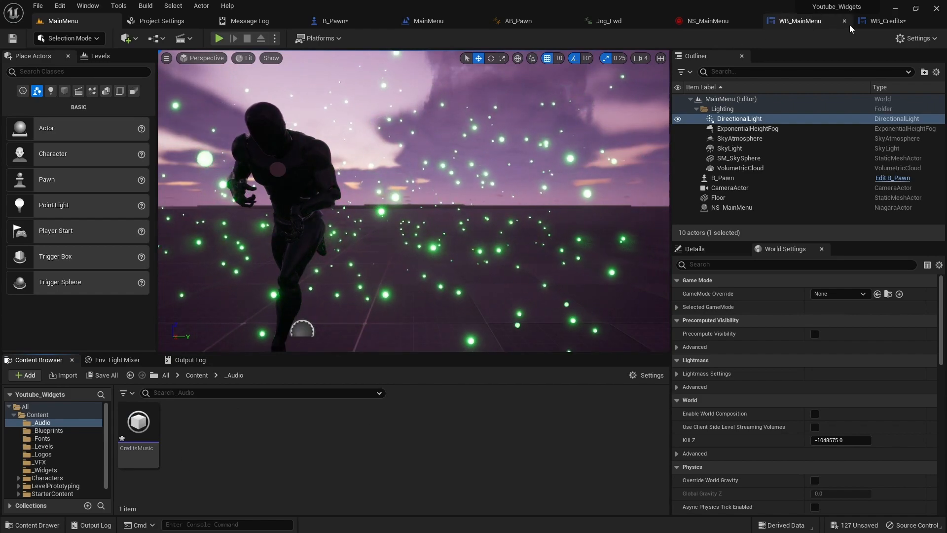
click(881, 21)
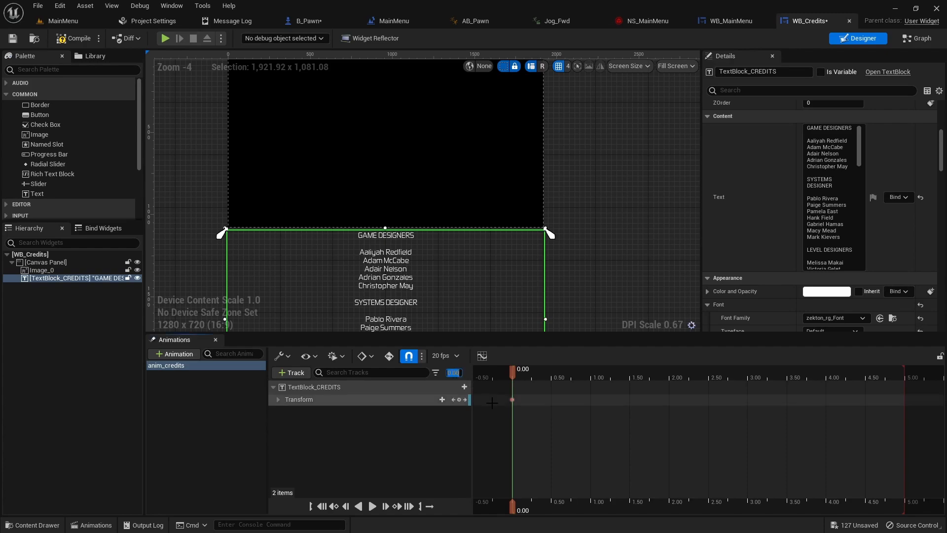
key(Return)
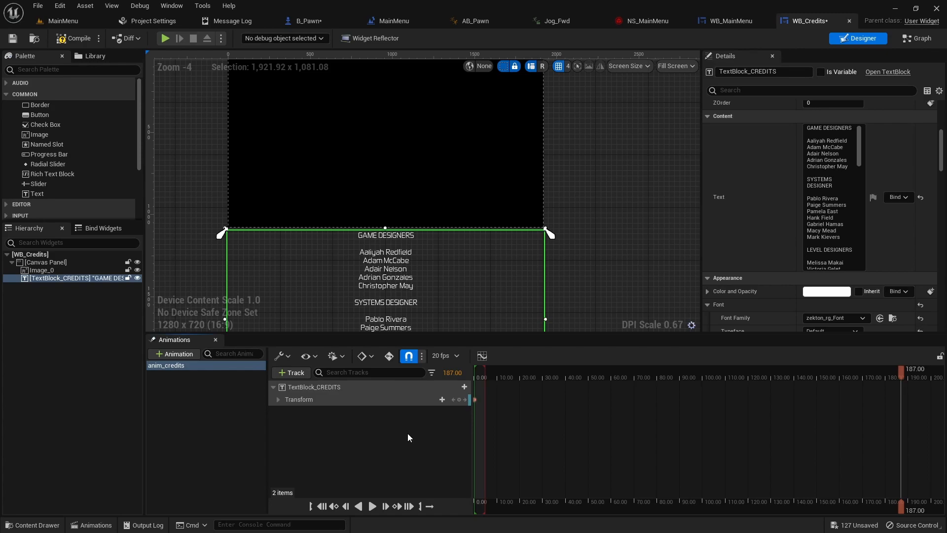
click(278, 400)
scroll(600, 232, down, 1)
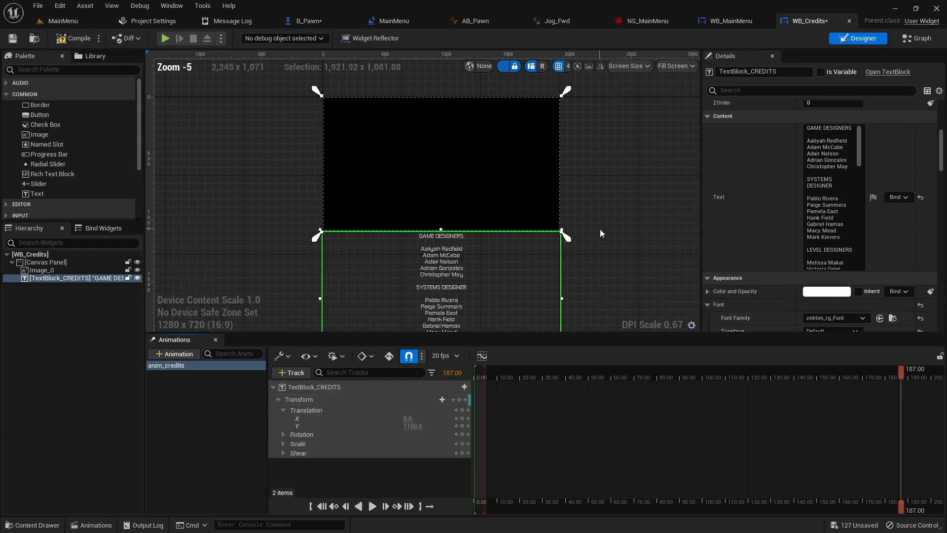
scroll(600, 232, up, 1)
right_drag(604, 228, 622, 304)
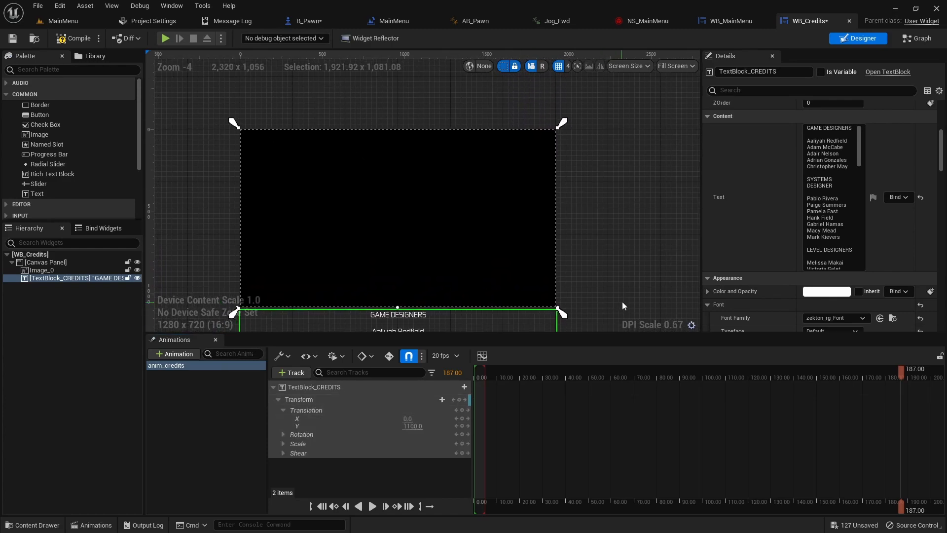
drag(412, 427, 298, 427)
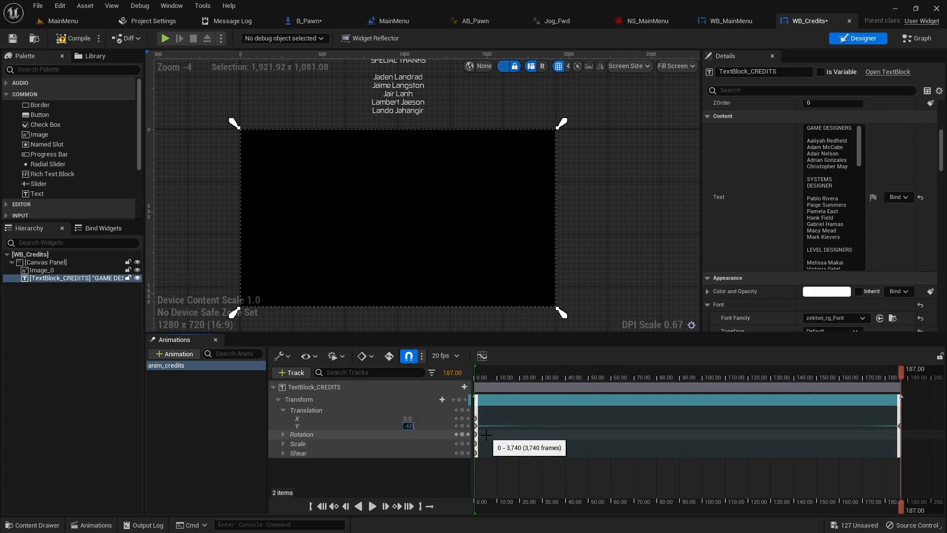
key(Return)
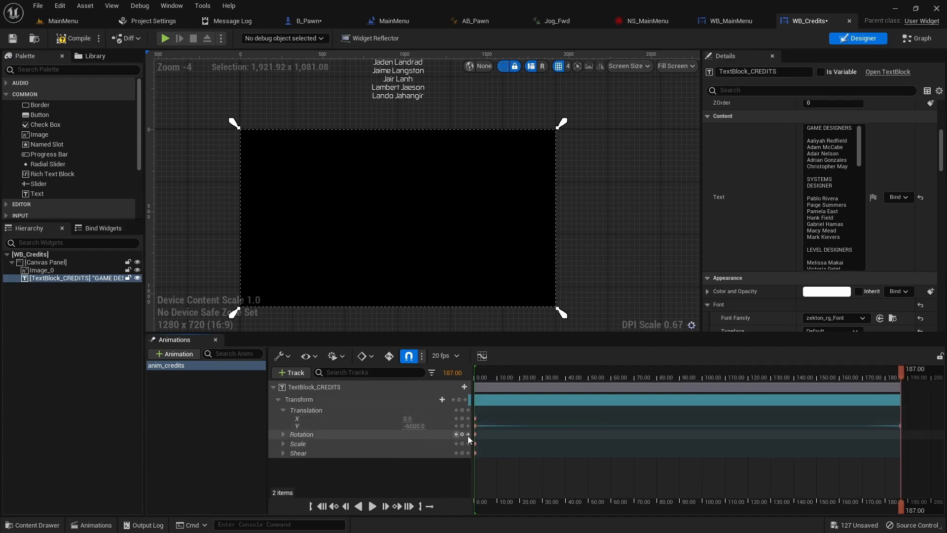
Collapse the Transform track, save the WB_Credits widget and close the Animations panel.
click(279, 400)
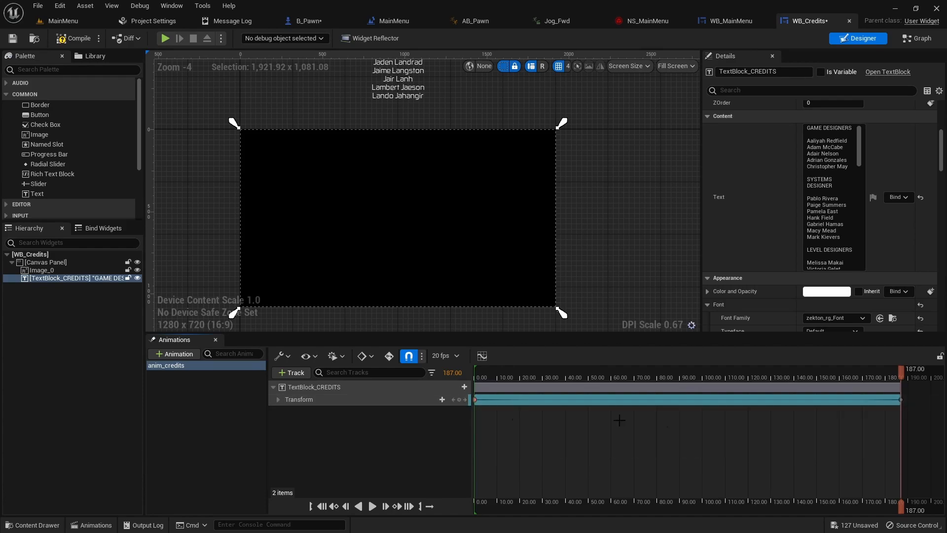
drag(901, 374, 904, 405)
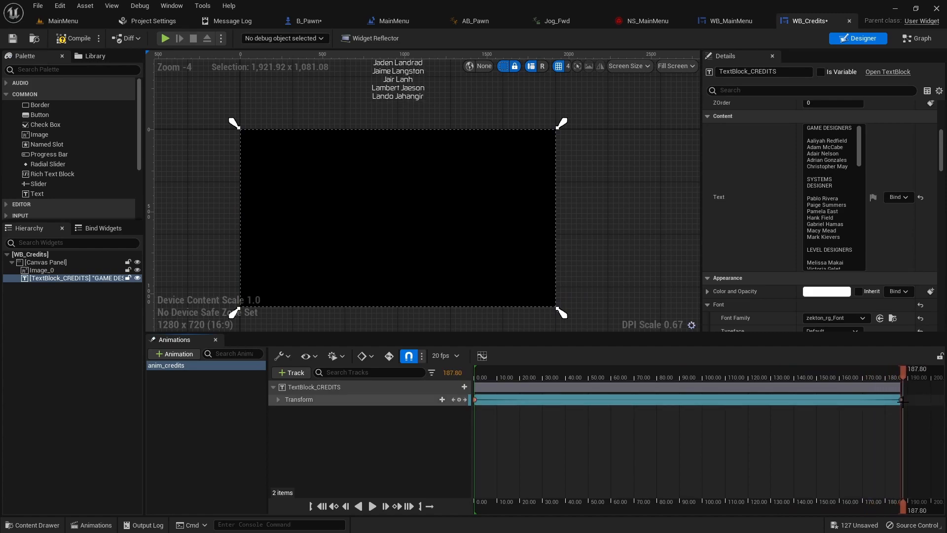
click(12, 38)
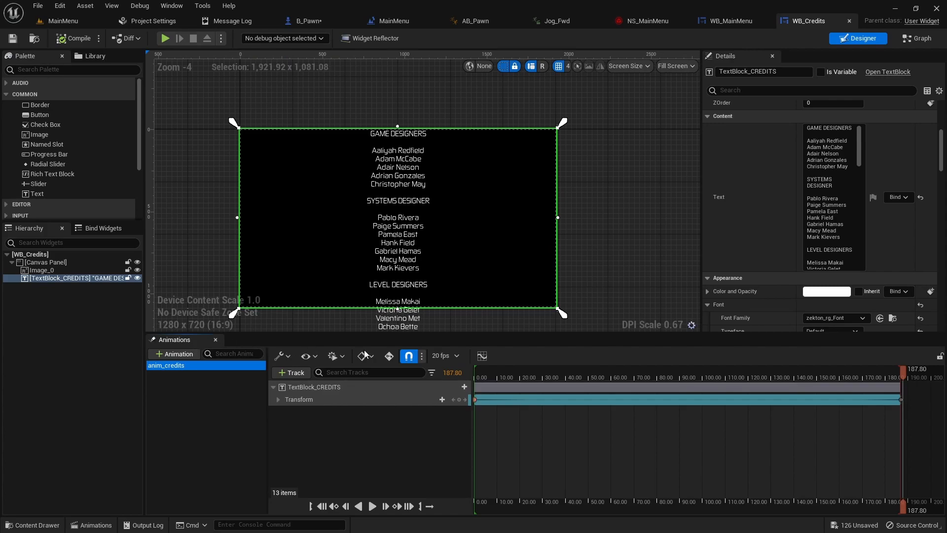
click(216, 340)
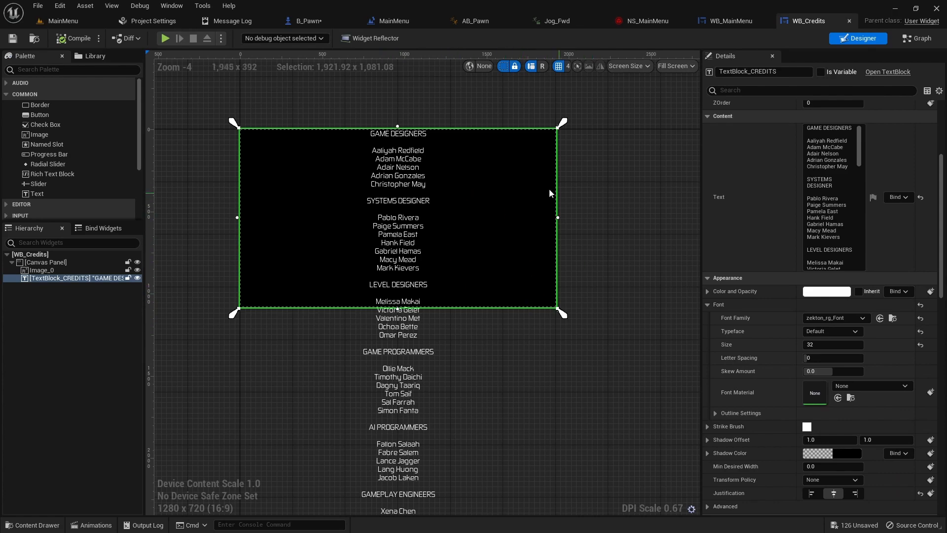
In the WB_Credits event graph, connect a Play Animation node to Event Construct with anim_credits as its In Animation.
click(907, 41)
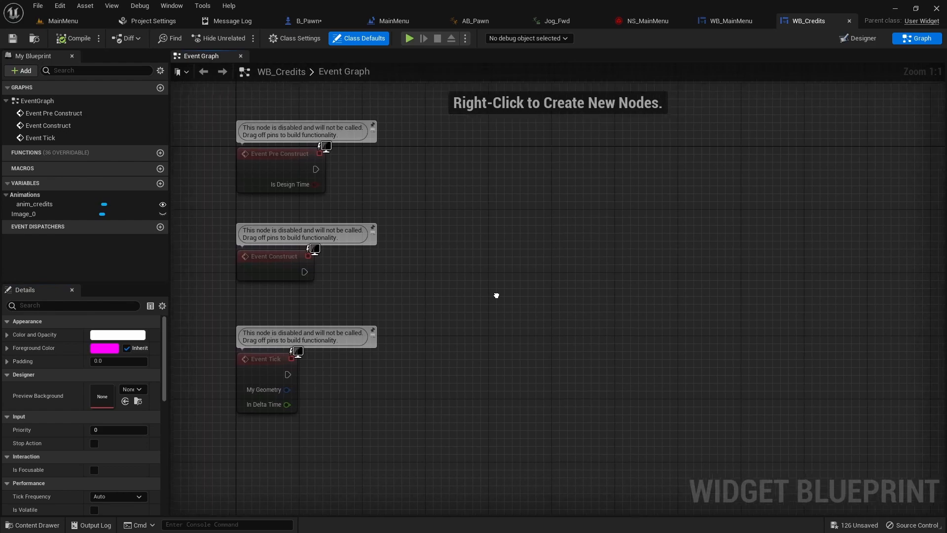
drag(317, 276, 419, 268)
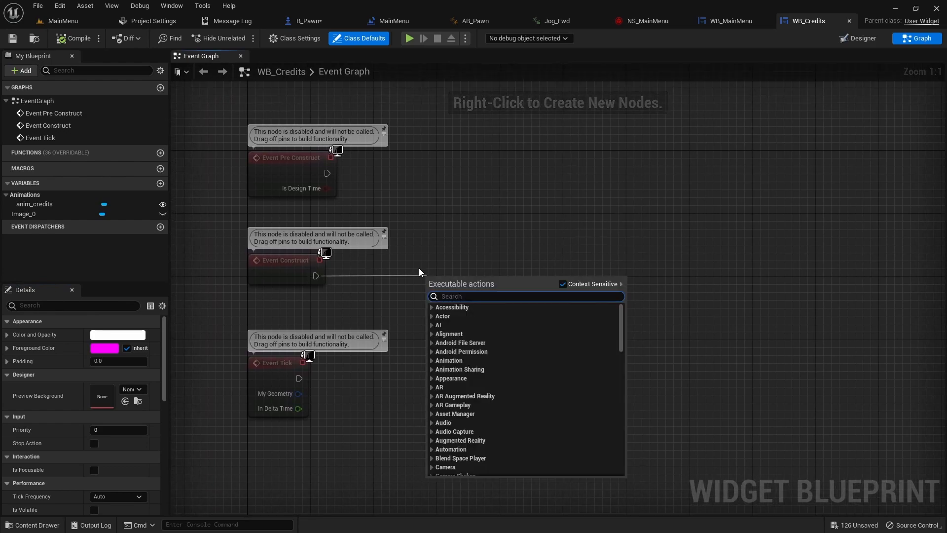
text(play ani)
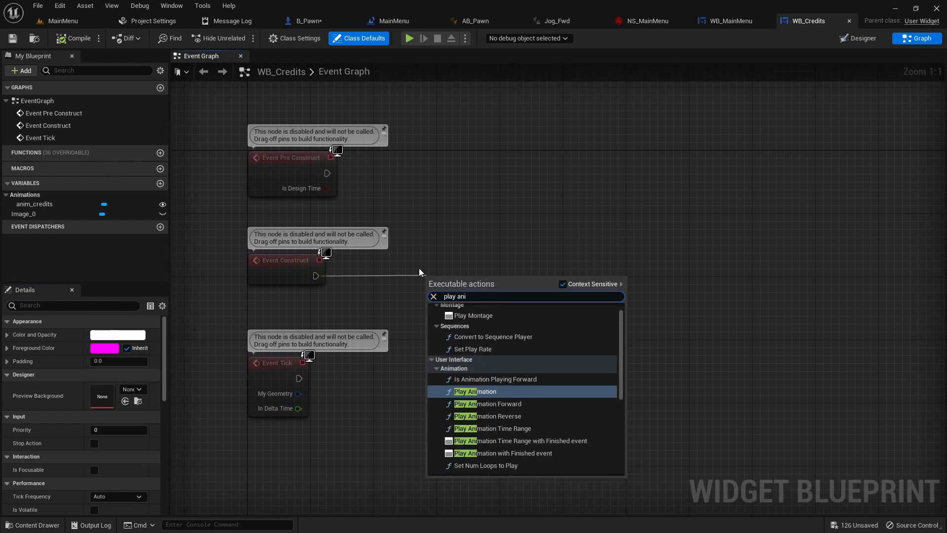
key(Return)
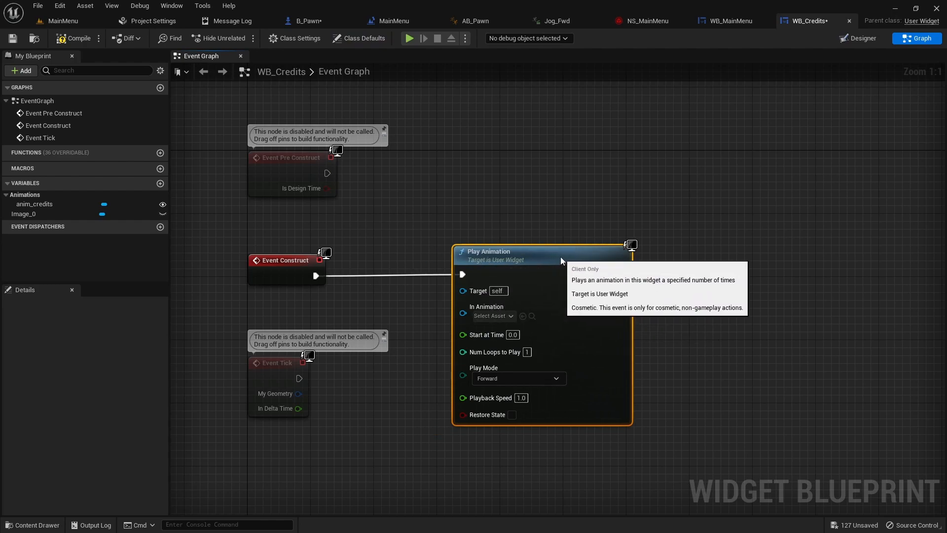
drag(31, 203, 463, 307)
click(378, 313)
Add a Delay node after Play Animation, leaving space between the two nodes.
drag(620, 275, 672, 274)
text(del)
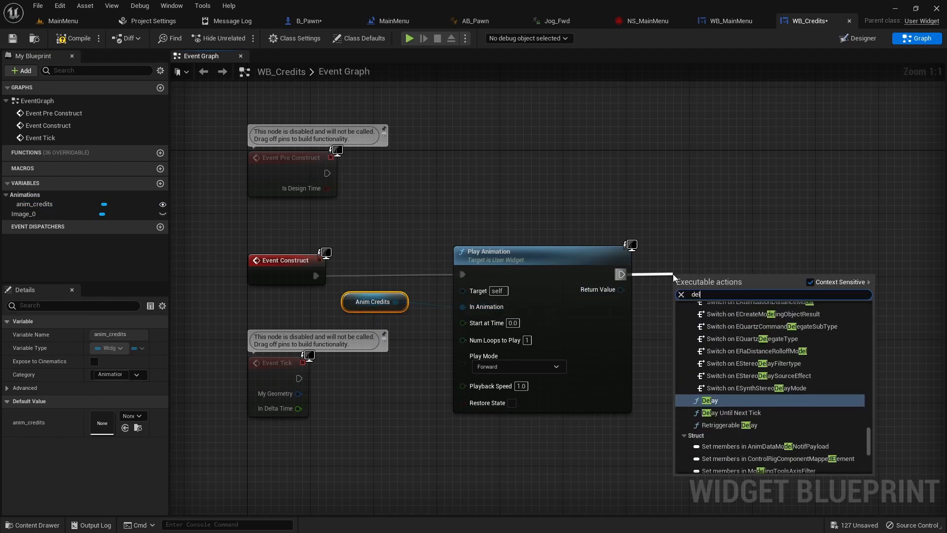
key(Return)
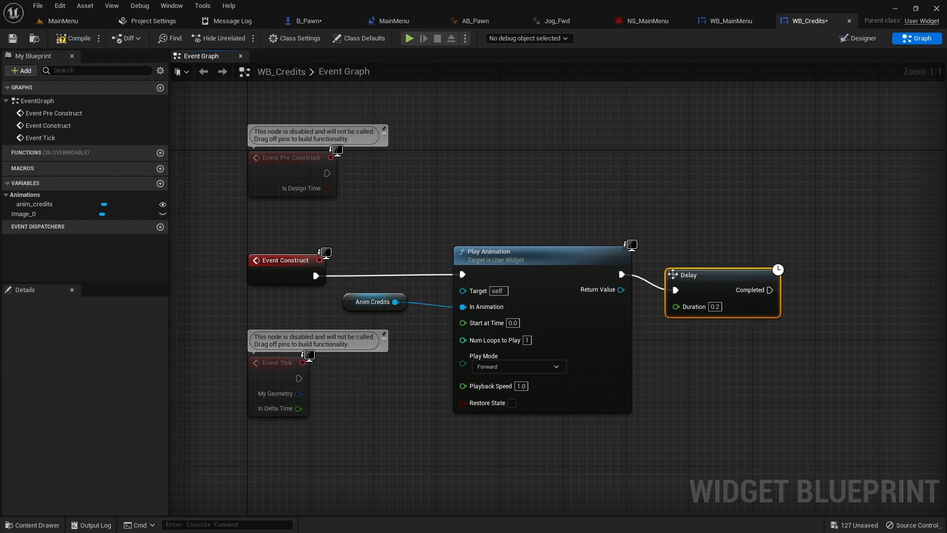
drag(732, 269, 807, 256)
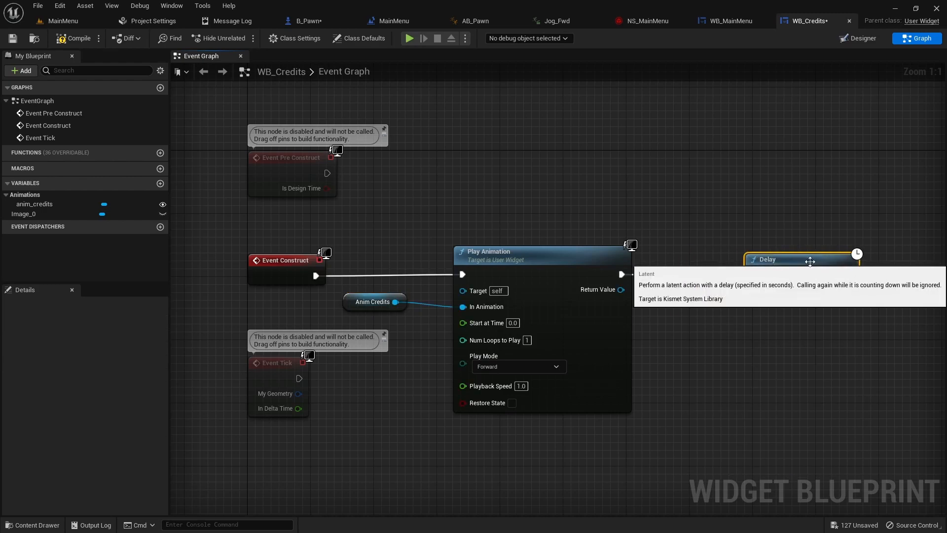
Insert a Play Sound 2D node between Play Animation and Delay, with CreditsMusic as its sound.
drag(621, 274, 674, 289)
text(play sound)
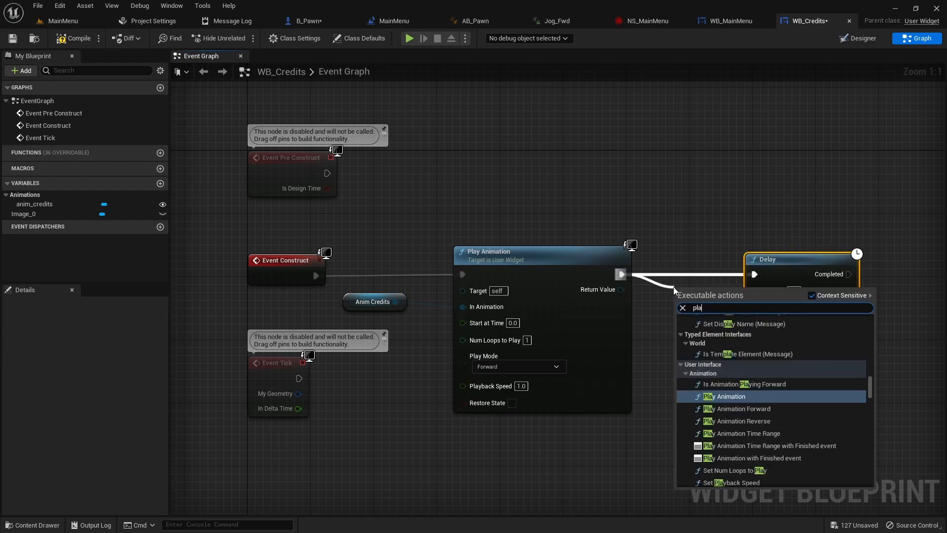
key(Return)
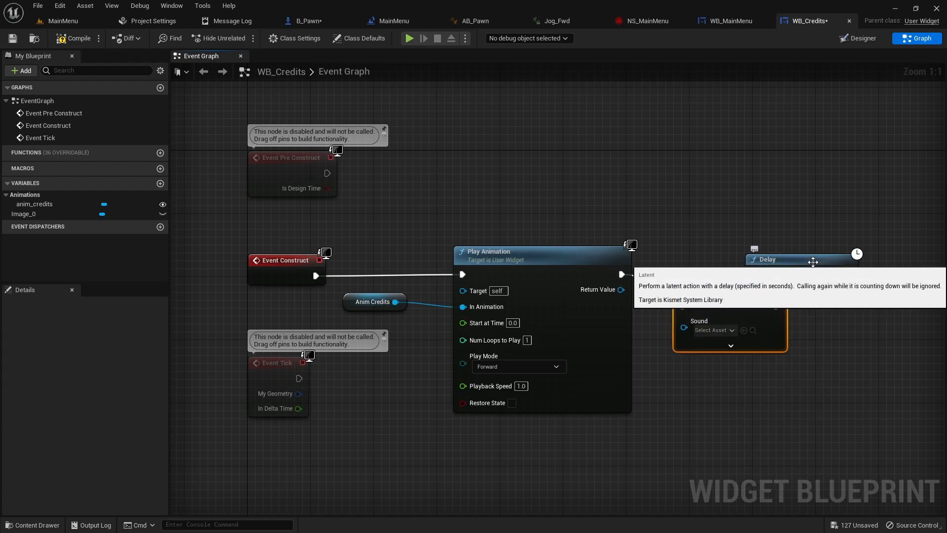
drag(813, 262, 878, 261)
drag(738, 292, 722, 260)
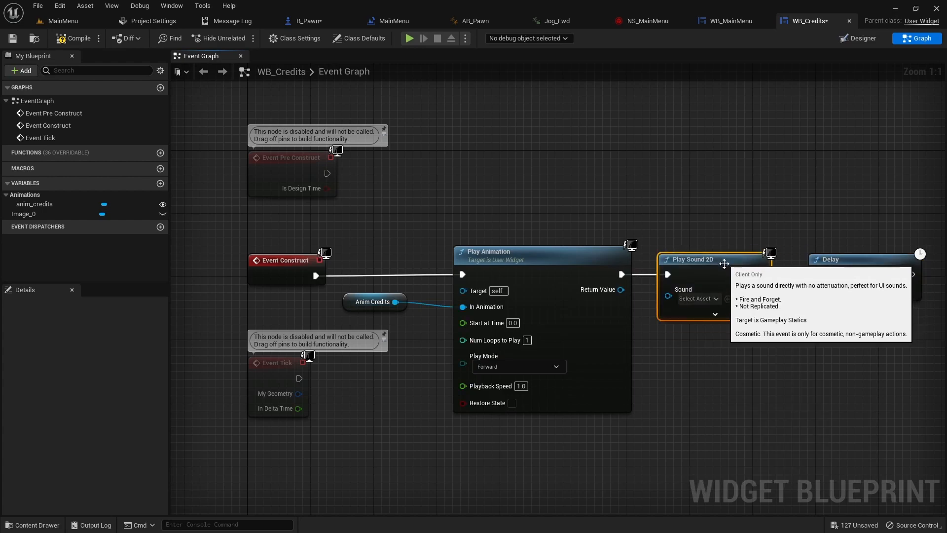
click(710, 299)
click(719, 408)
Set the duration of the Delay node after Play Sound 2D to 187.
right_drag(859, 377, 556, 375)
click(551, 289)
text(187)
key(Return)
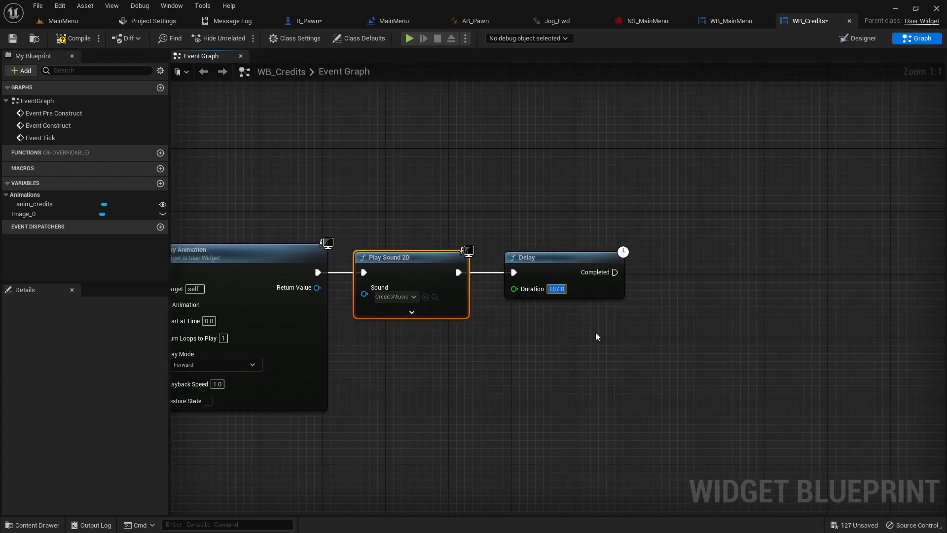
Add a Create Widget node on the Delay's Completed output and set its class to WB_MainMenu.
right_drag(691, 298, 617, 328)
drag(535, 274, 604, 274)
text(create w)
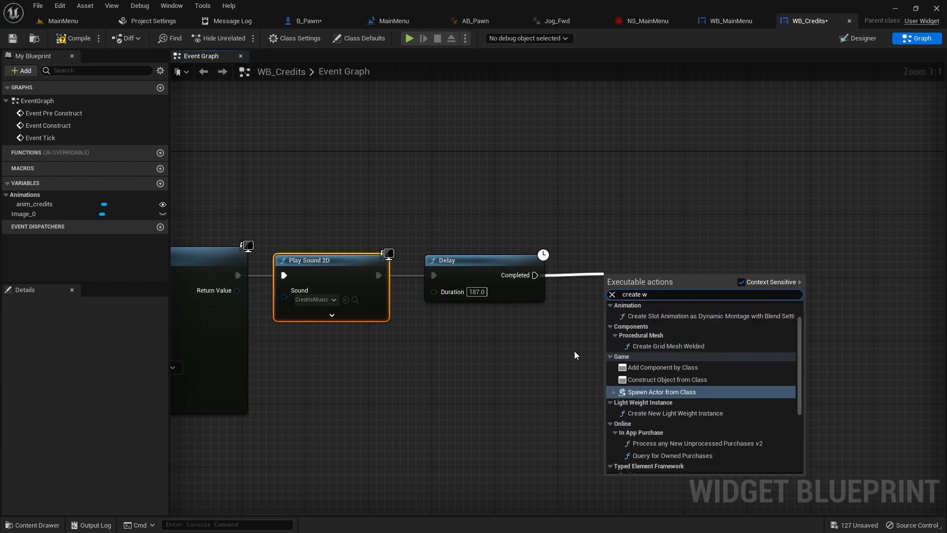
key(BackSpace)
key(BackSpace)
text(widget)
key(Return)
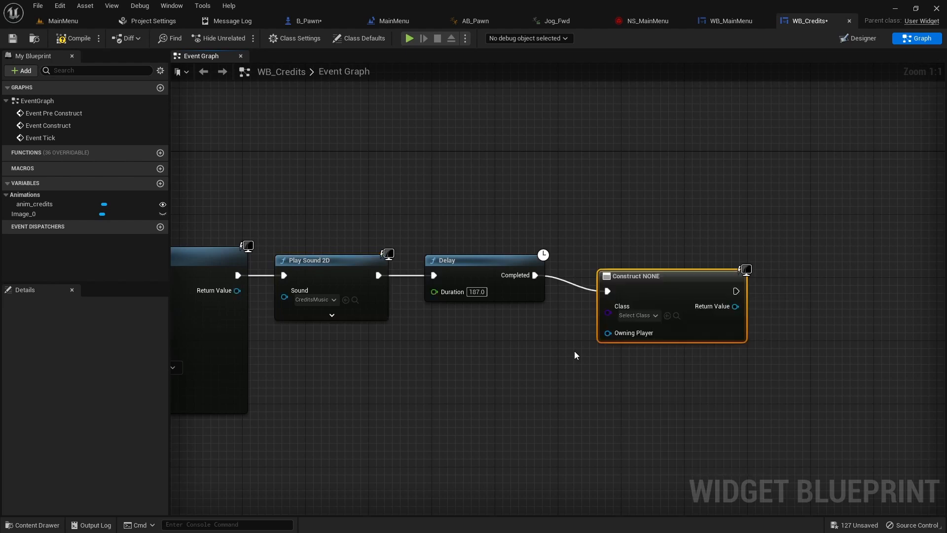
drag(686, 277, 662, 260)
click(612, 299)
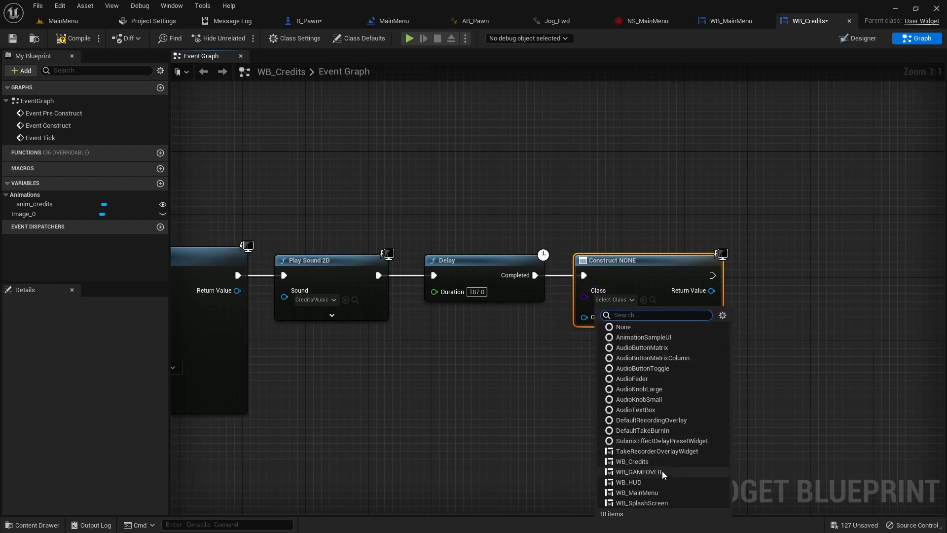
click(638, 492)
Chain an Add to Viewport node after the main menu widget's creation, with the created widget as its target.
right_drag(775, 314, 625, 306)
drag(568, 267, 656, 269)
text(add to v)
key(Return)
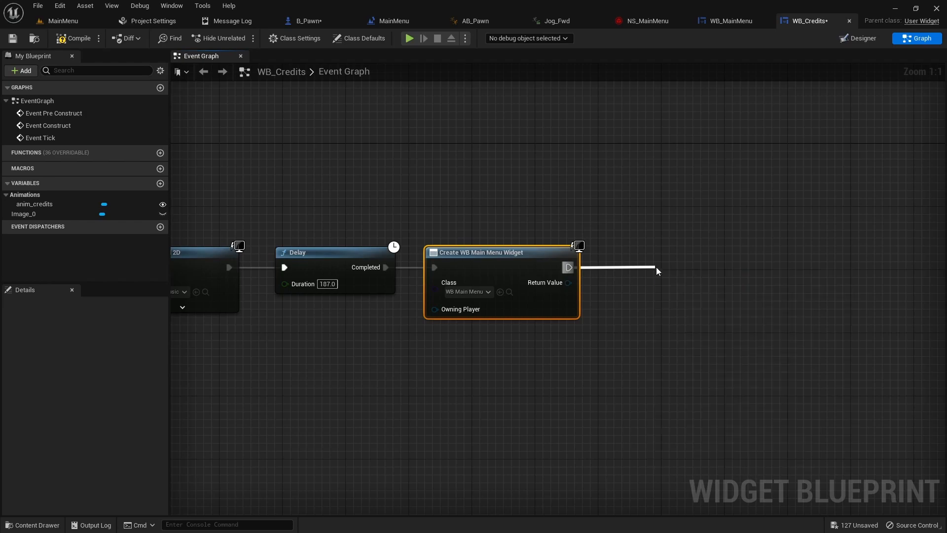
drag(568, 282, 663, 308)
right_drag(659, 312, 658, 316)
Add a Remove from Parent node after Add to Viewport, targeting the credits widget itself.
drag(558, 254, 635, 250)
text(remove from parent)
key(Return)
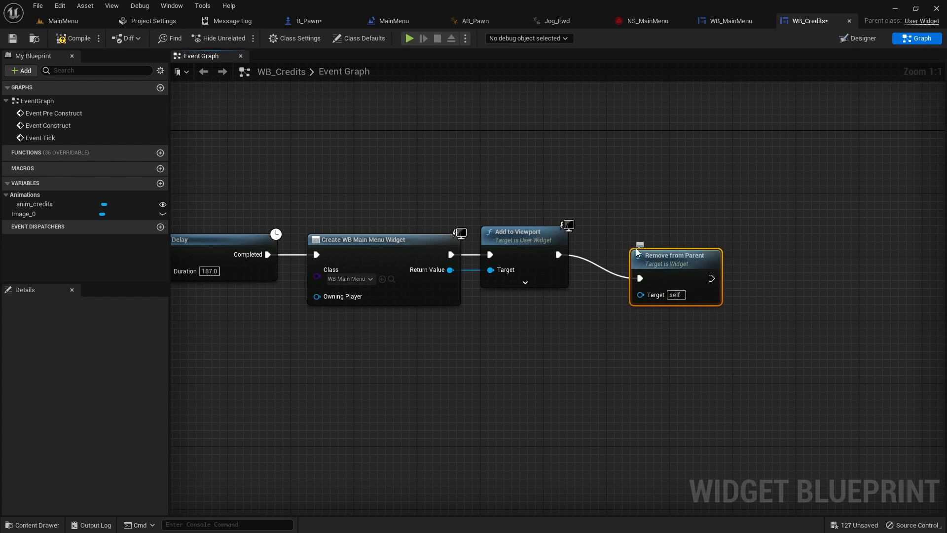
scroll(503, 347, down, 2)
right_drag(450, 373, 700, 331)
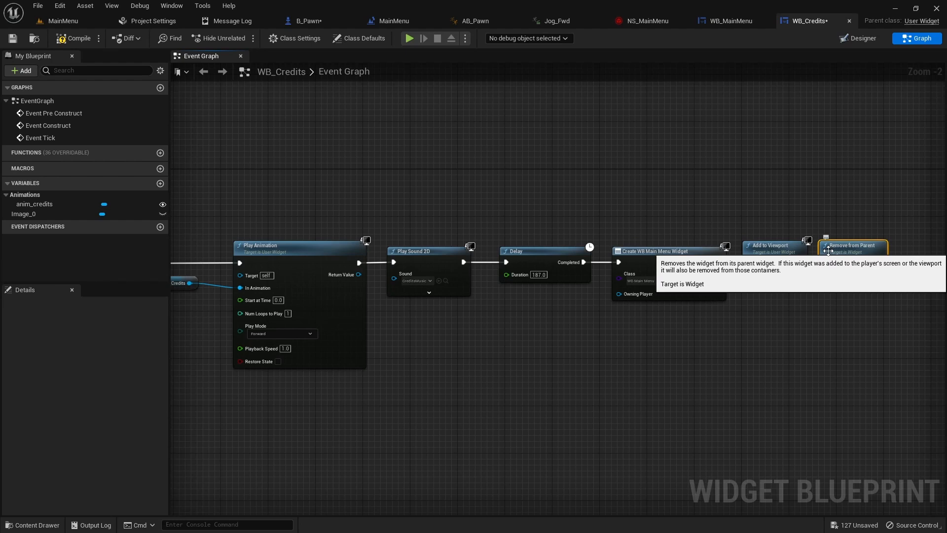
Compile and save WB_Credits, then return to its designer view.
click(78, 35)
click(12, 38)
click(861, 39)
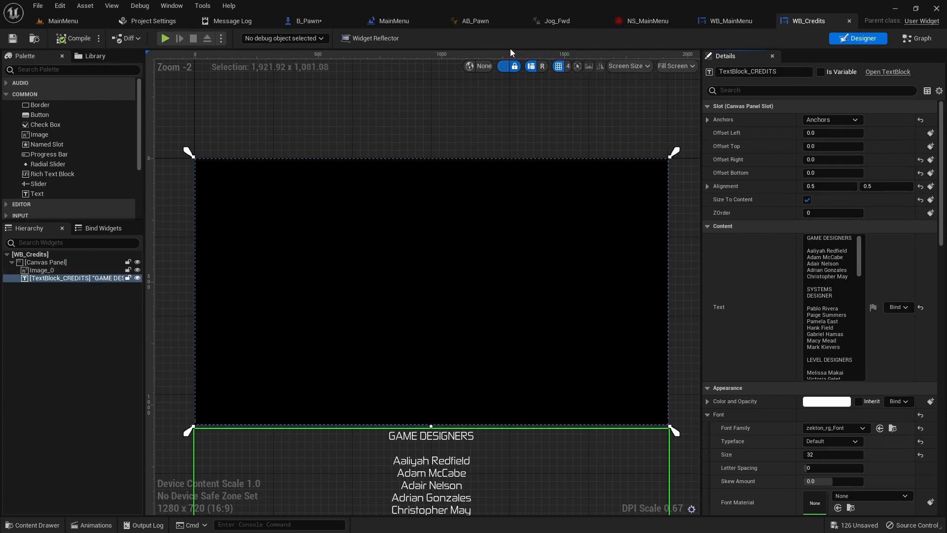
Open the WB_MainMenu event graph and examine the nodes that start the main menu music on Event Construct.
click(730, 21)
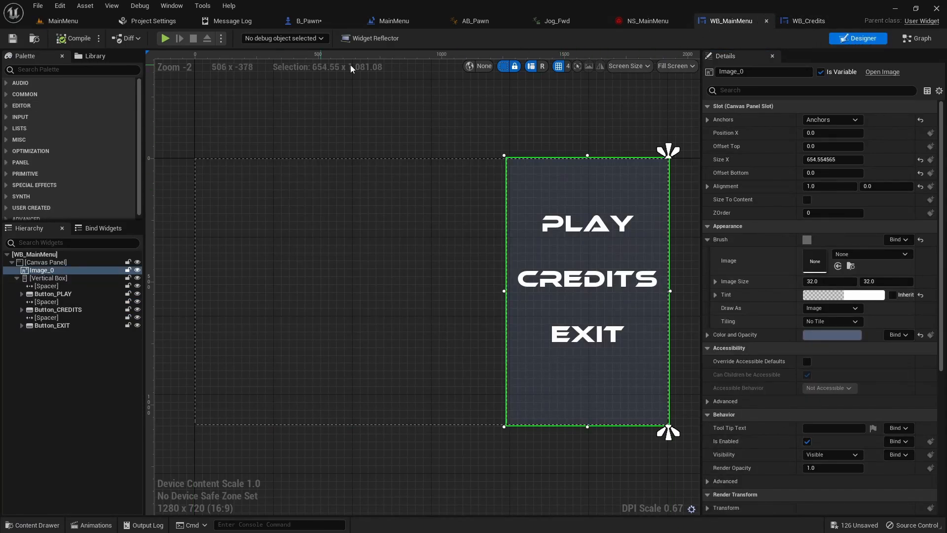
click(917, 38)
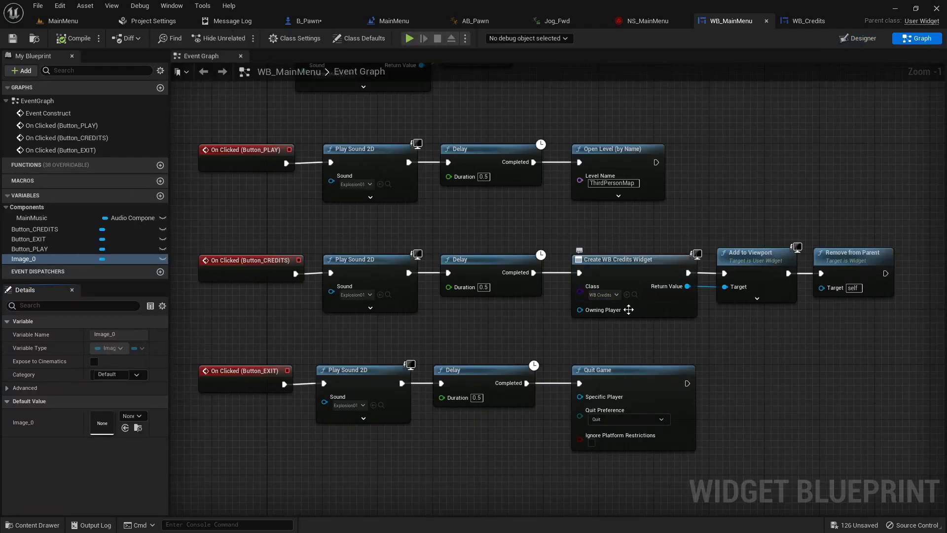
right_drag(709, 162, 722, 335)
drag(201, 194, 488, 269)
Compile WB_MainMenu and test the CREDITS button in a play preview of the game.
click(74, 38)
click(409, 38)
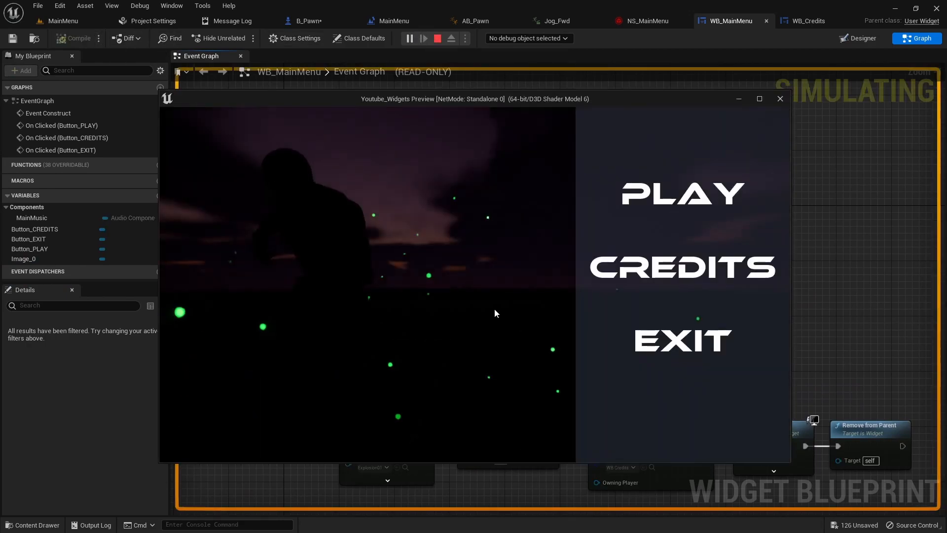
click(670, 274)
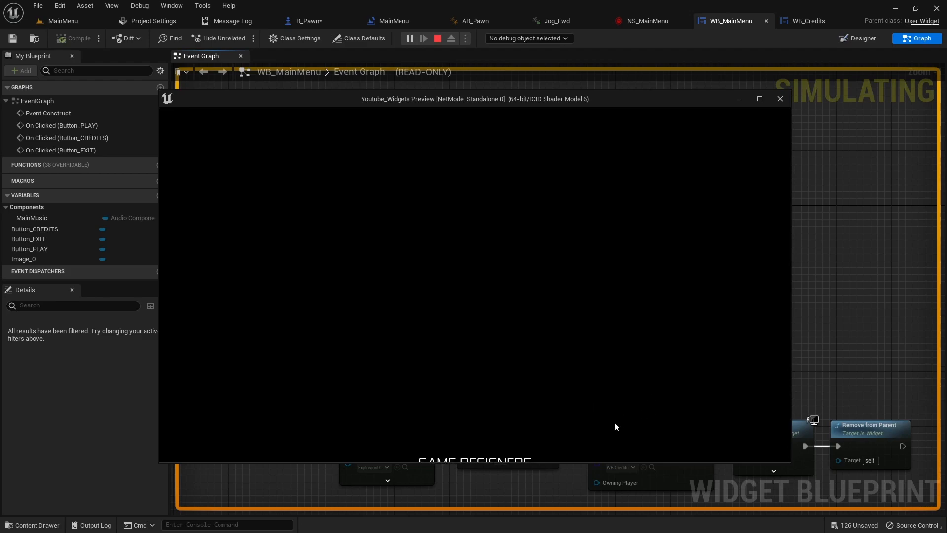
key(Escape)
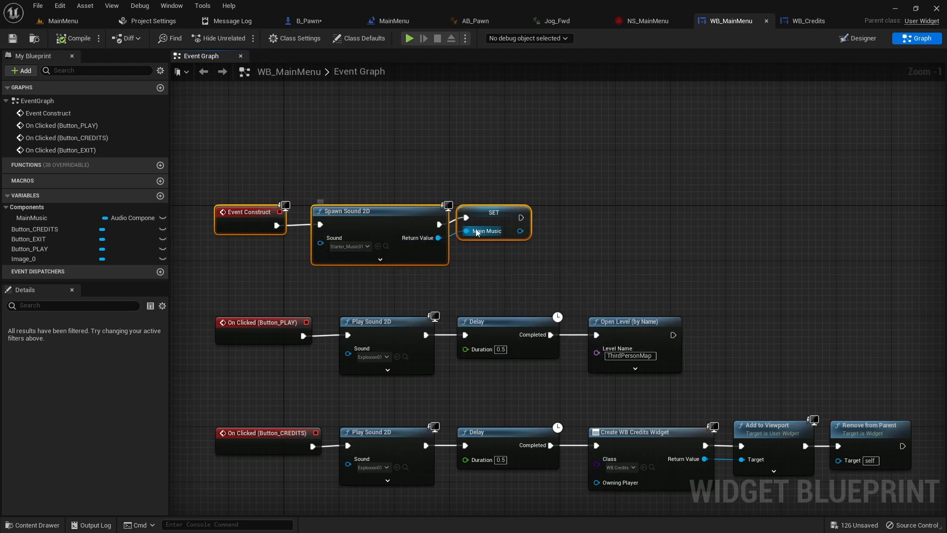
Set the Volume Multiplier of the Play Sound 2D node in the WB_Credits graph to 0.2, and compile and save the widget.
click(804, 21)
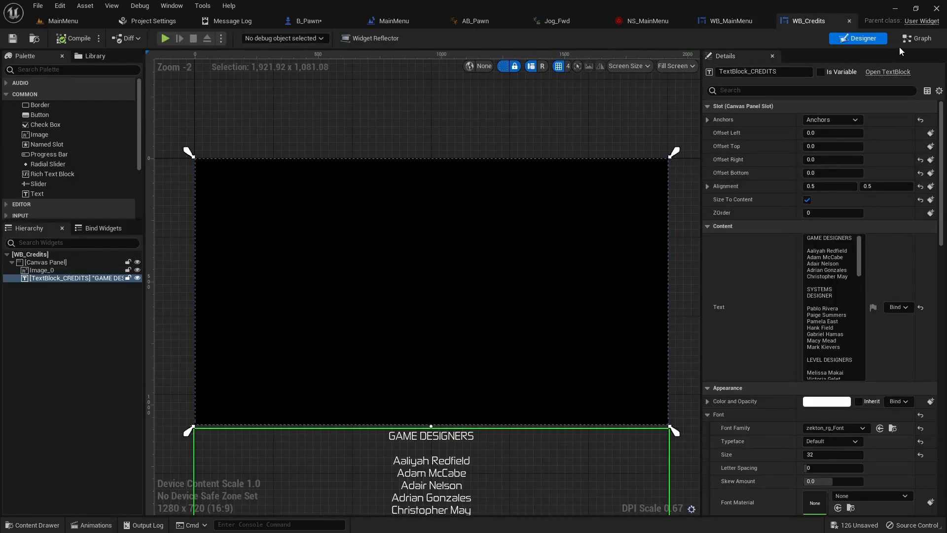
click(918, 38)
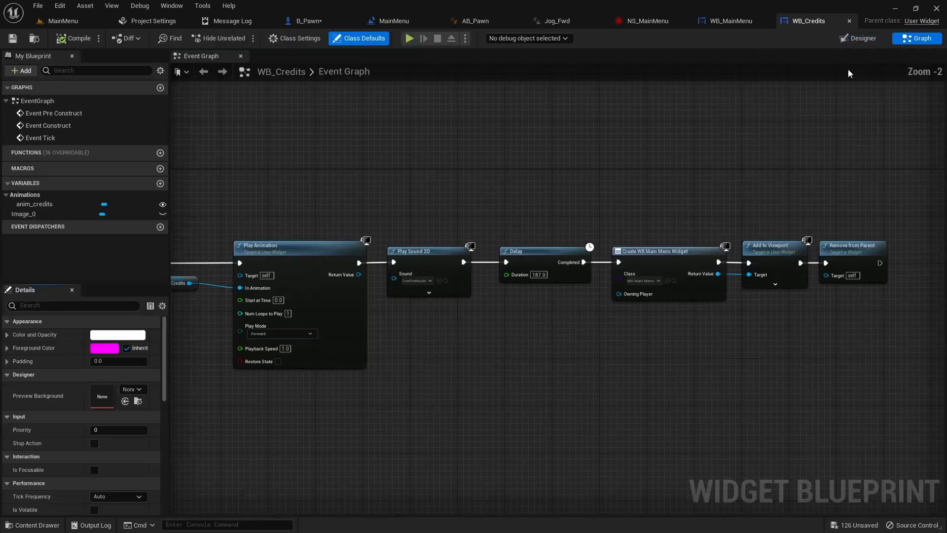
click(429, 293)
click(441, 294)
text(0.2)
key(Return)
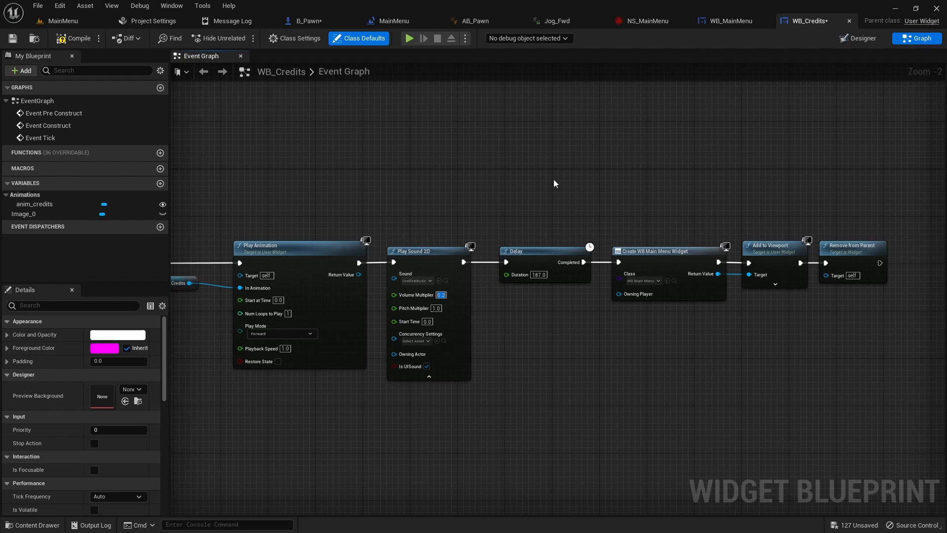
click(80, 40)
click(18, 40)
In the WB_MainMenu graph, shift the CREDITS button's Create Widget, Add to Viewport and Remove from Parent nodes away from the Delay to make room.
click(729, 21)
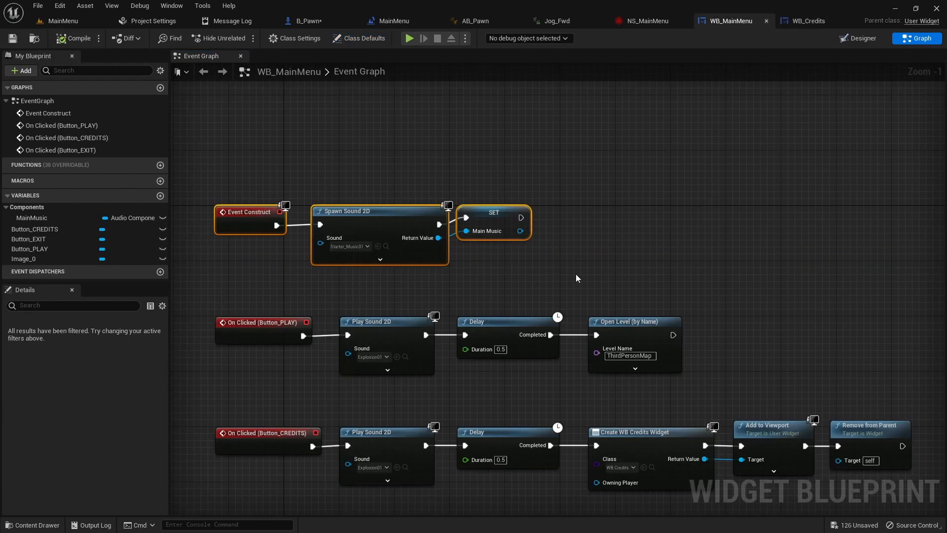
scroll(619, 279, down, 2)
right_drag(711, 344, 687, 210)
scroll(477, 283, up, 1)
scroll(476, 283, up, 1)
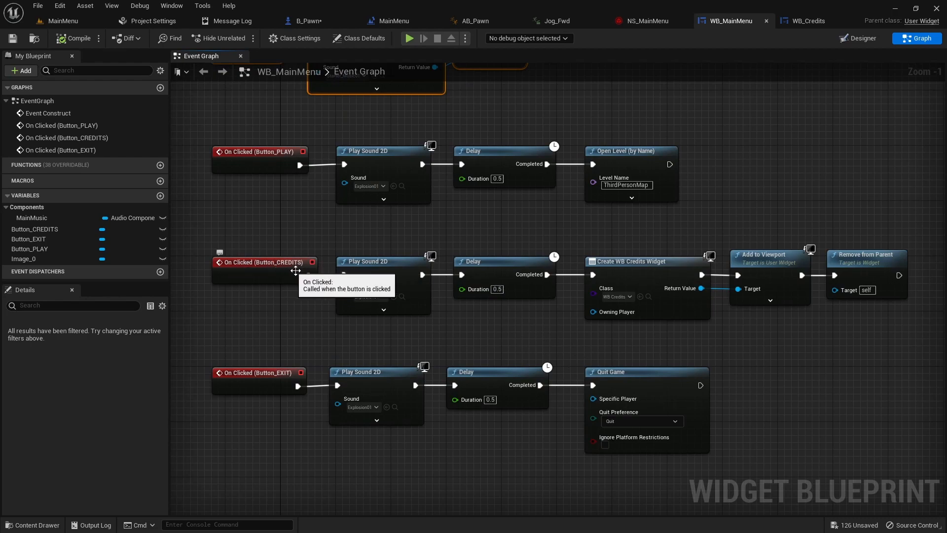
right_drag(678, 329, 458, 320)
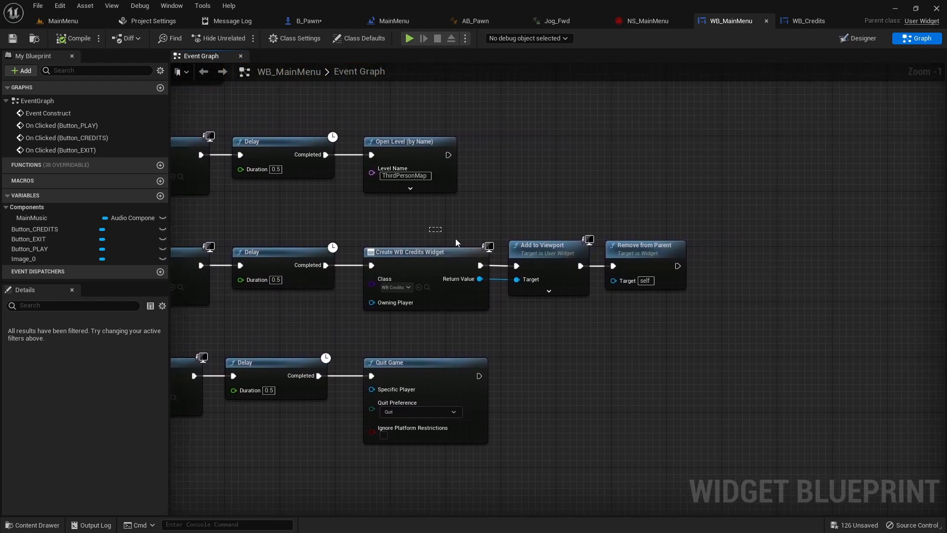
drag(443, 233, 664, 302)
drag(457, 253, 588, 253)
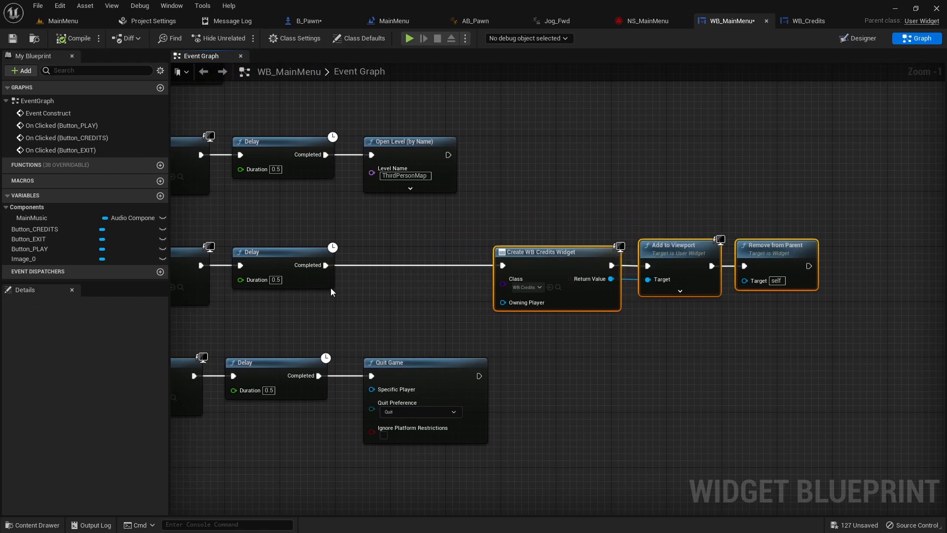
Get the MainMusic variable and add a Toggle Active node targeting it between the CREDITS Delay and Create WB Credits Widget nodes.
drag(32, 217, 389, 267)
click(330, 333)
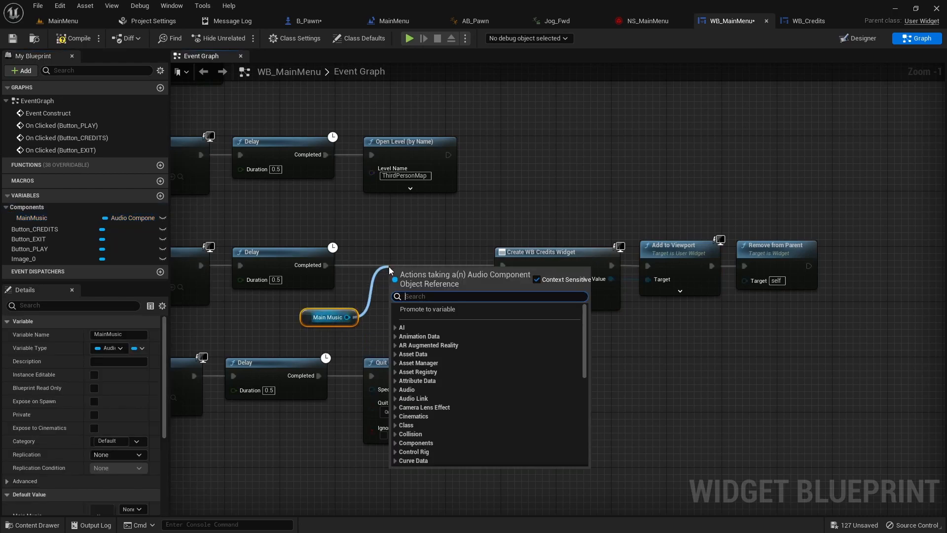
text(toggle)
key(Return)
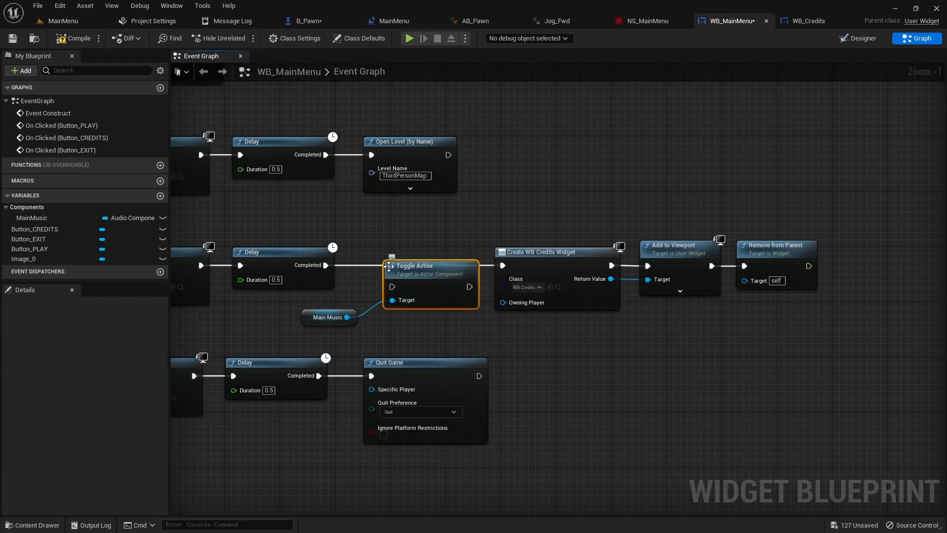
drag(435, 266, 414, 252)
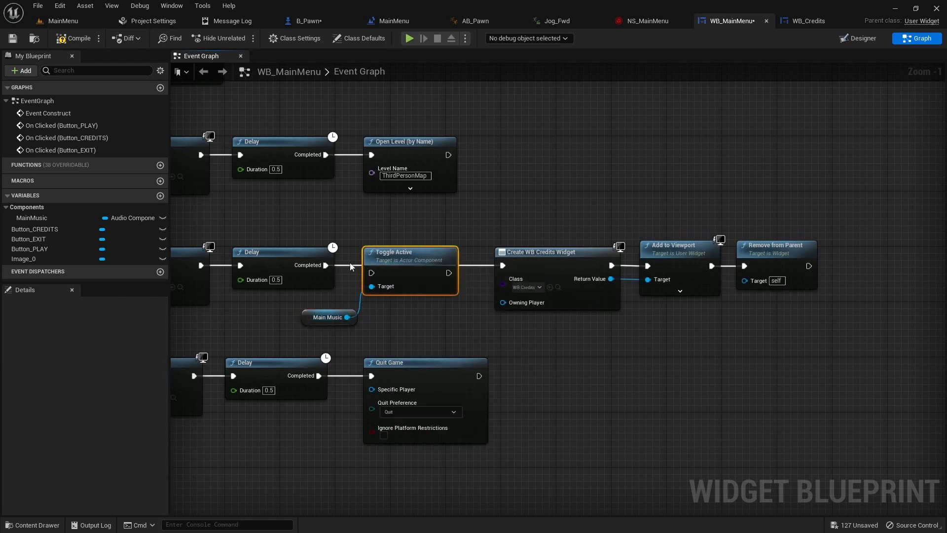
Rewire the CREDITS execution from Delay through Toggle Active to Create WB Credits Widget, and align the Toggle Active node.
alt+click(326, 265)
drag(326, 266, 371, 273)
drag(449, 273, 502, 265)
drag(430, 258, 430, 251)
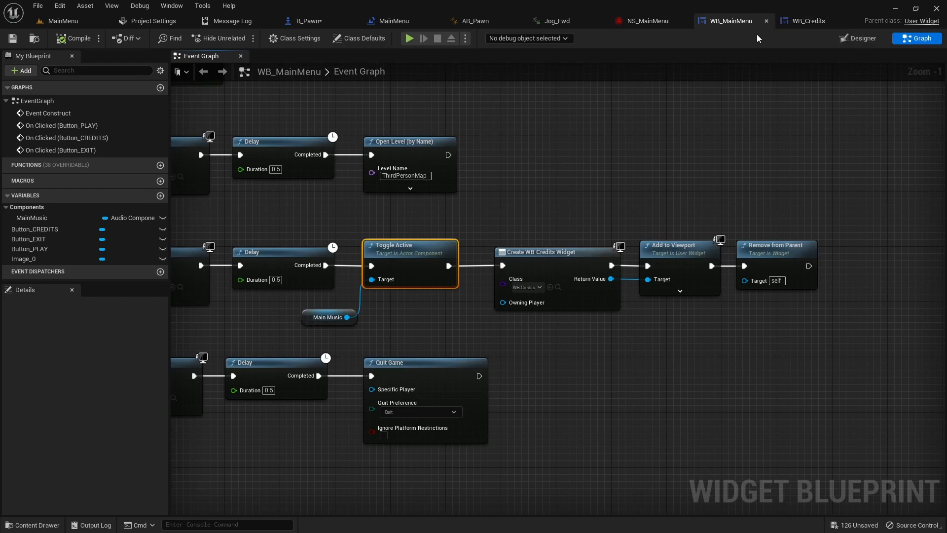
Open the anim_credits animation of WB_Credits in the curve editor and display the TextBlock_CREDITS curves.
click(808, 21)
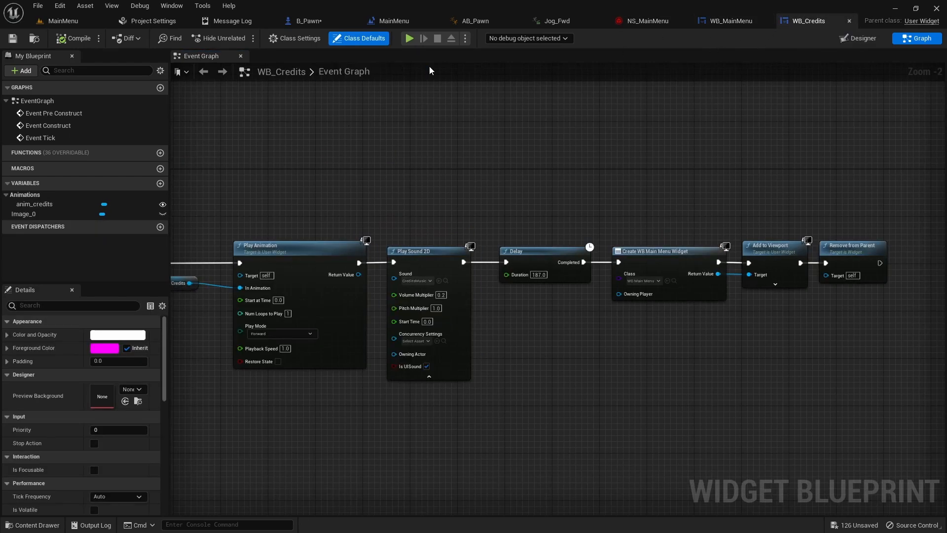
click(859, 39)
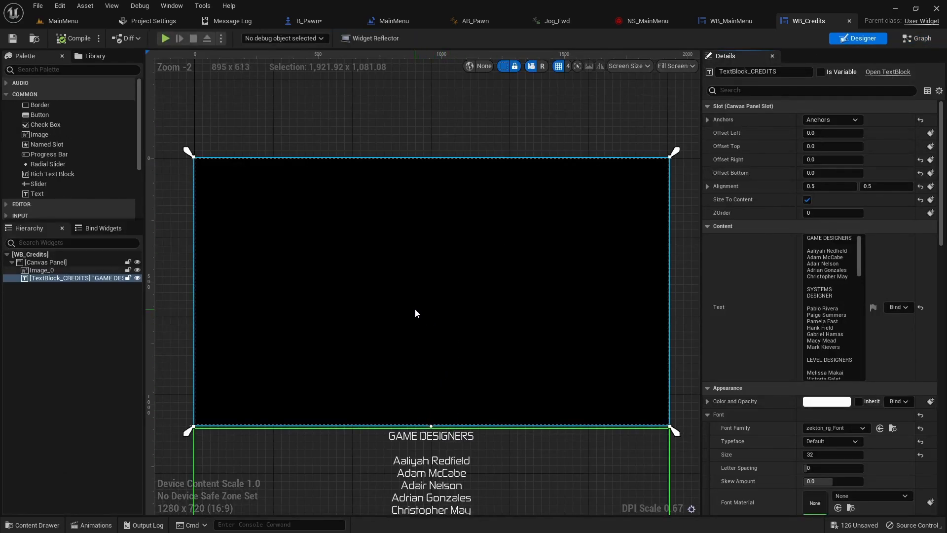
click(93, 525)
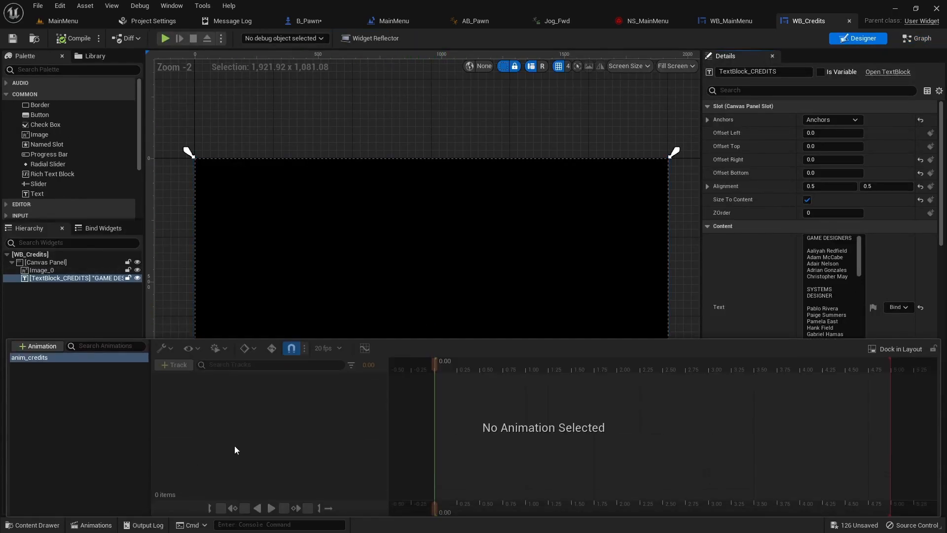
click(28, 360)
double_click(39, 359)
click(52, 358)
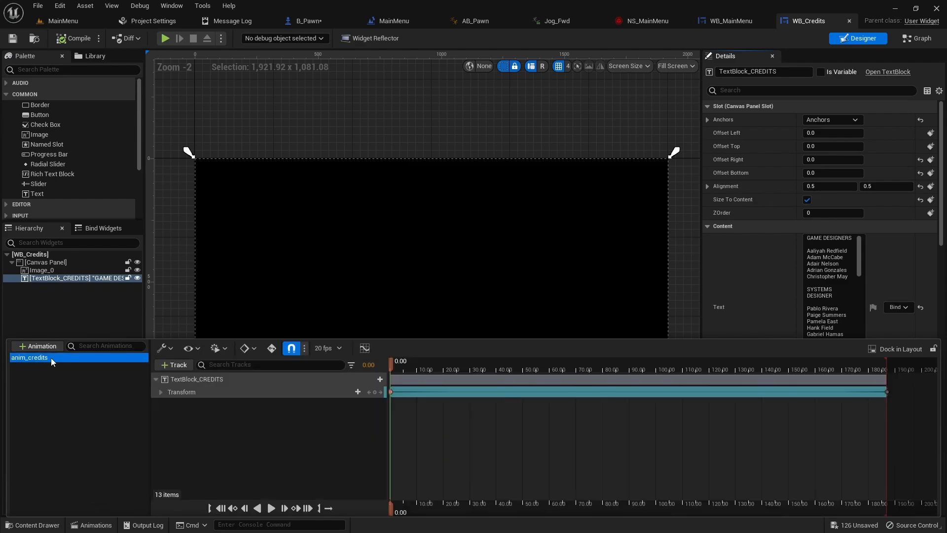
click(364, 349)
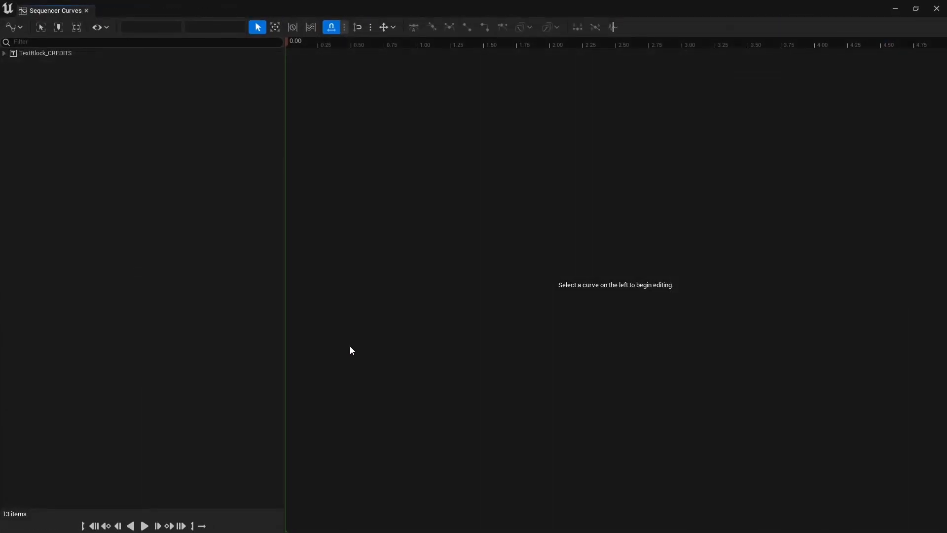
click(46, 54)
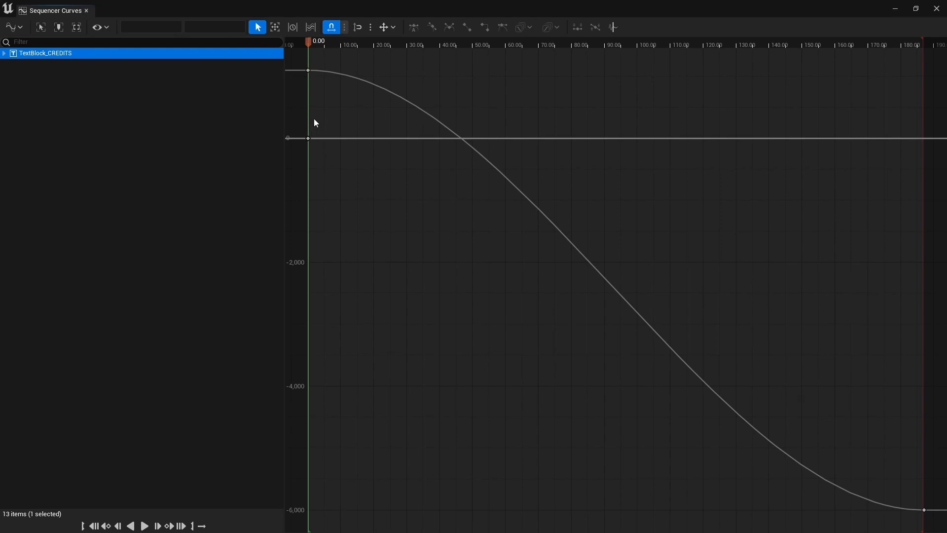
Set the start and end keys of the credits text's Translation Y curve to linear interpolation and close the curve editor.
mouse_move(301, 69)
click(308, 71)
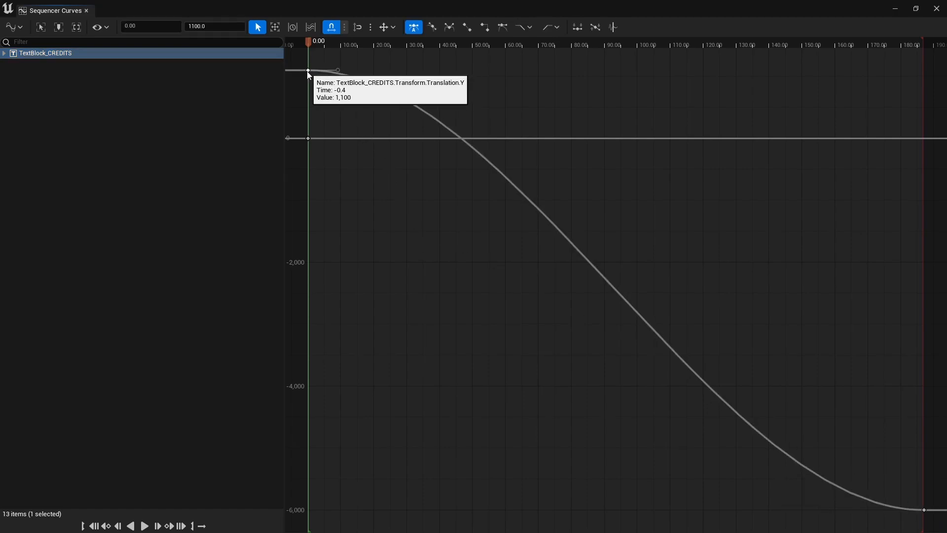
click(466, 28)
click(924, 510)
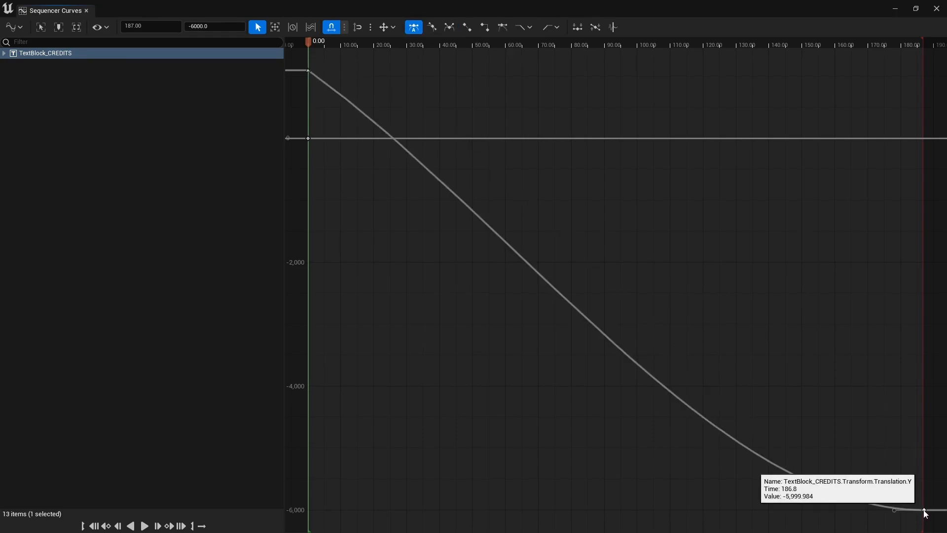
click(469, 28)
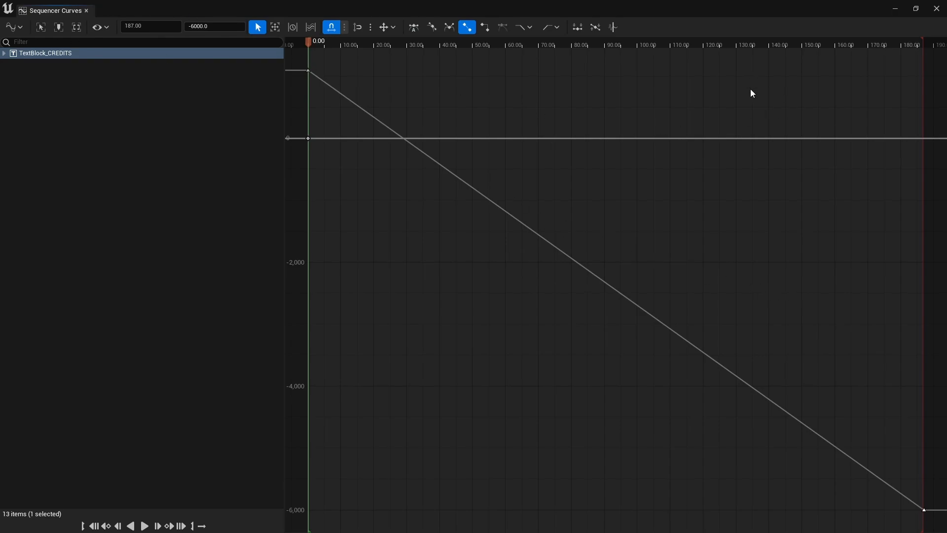
click(936, 9)
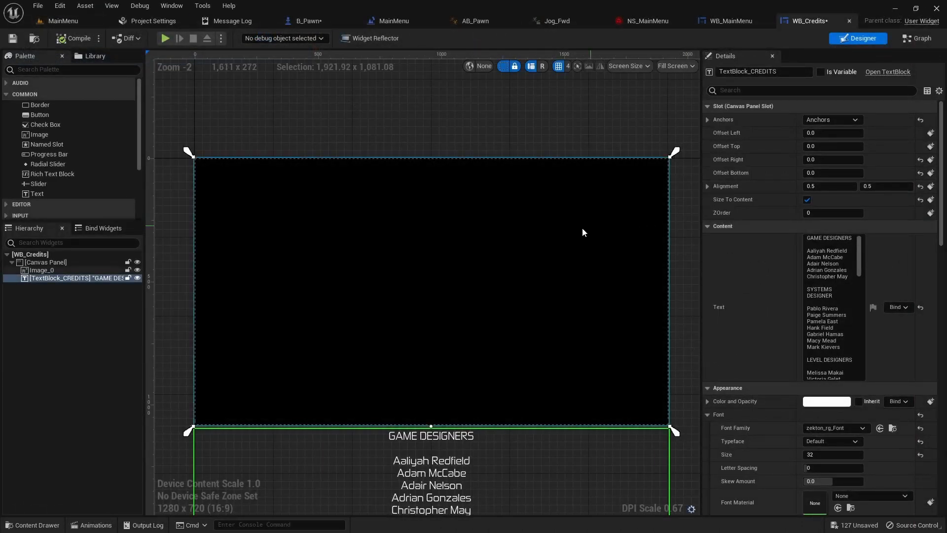
Run a play preview and use the CREDITS button to check the credits scroll, then stop the preview.
click(165, 38)
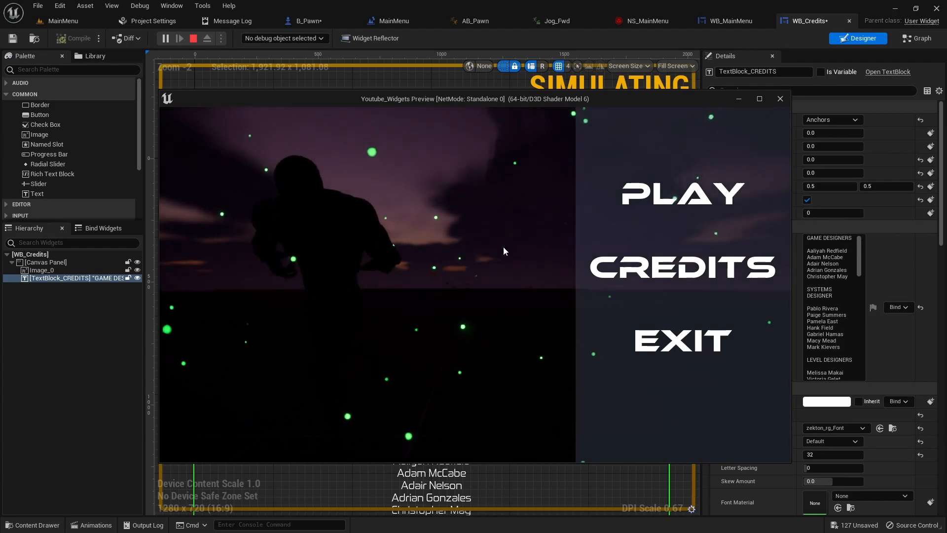
click(646, 270)
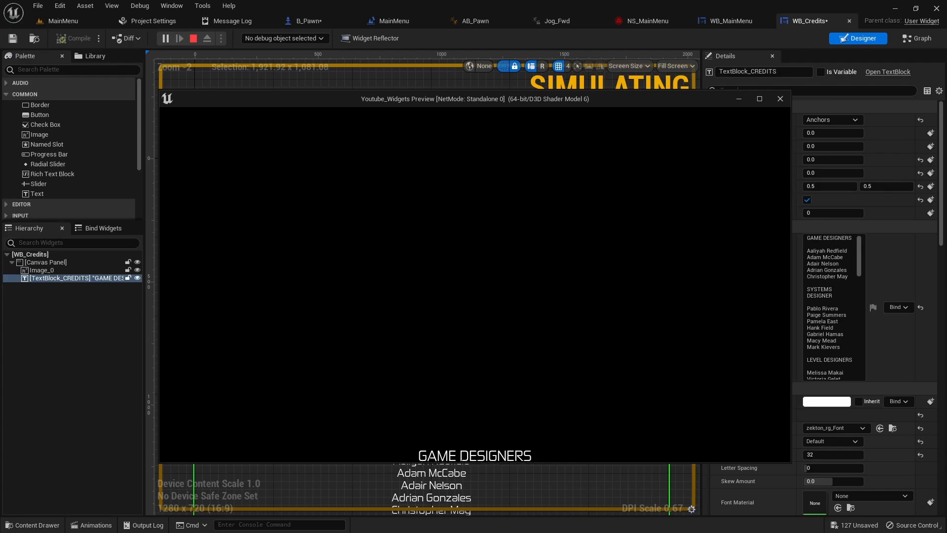
key(Escape)
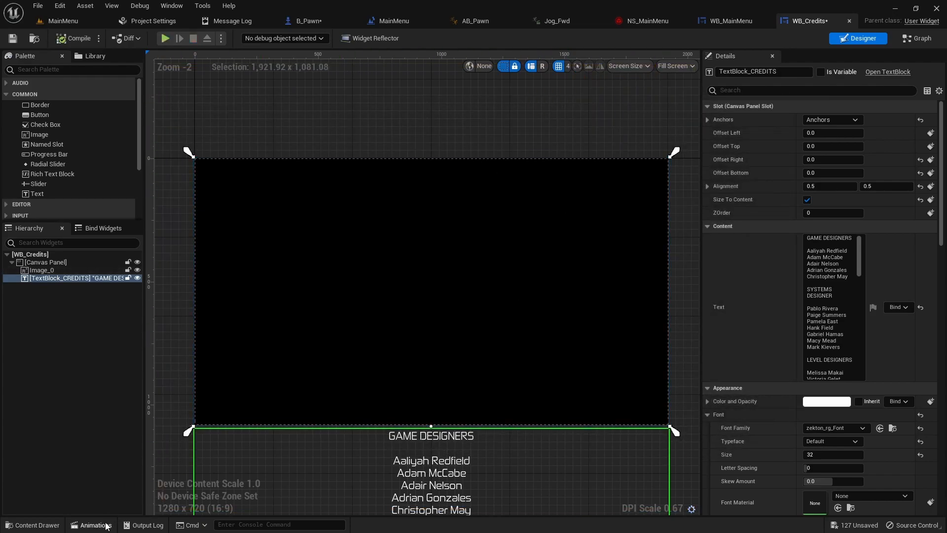
Reopen the anim_credits curves and examine the full TextBlock_CREDITS curve and its expanded Transform channels.
click(52, 527)
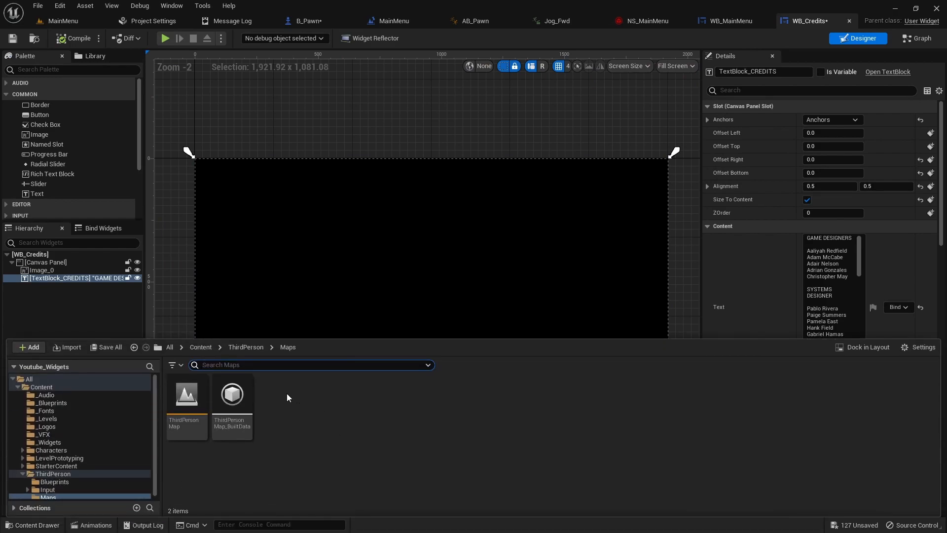
click(107, 529)
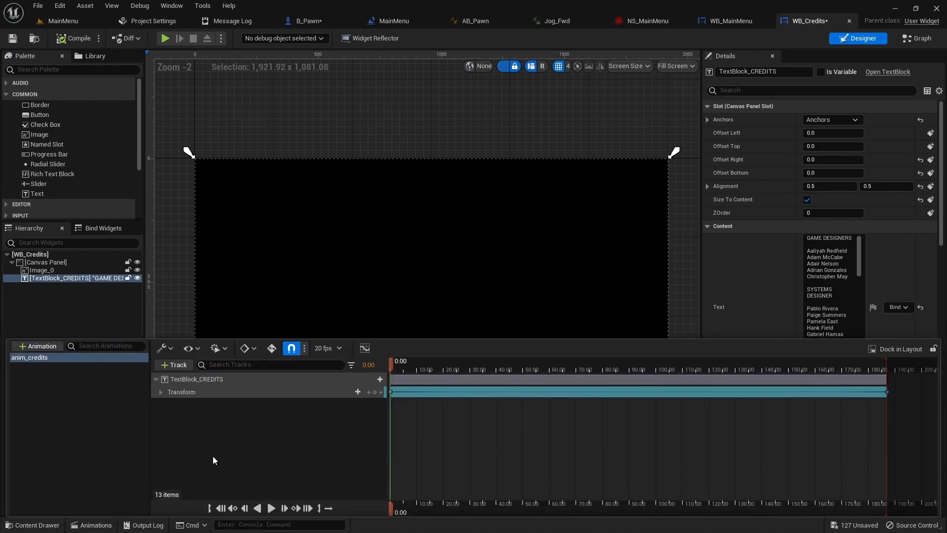
click(370, 345)
click(43, 54)
right_drag(432, 294, 611, 451)
scroll(546, 351, down, 1)
right_drag(499, 354, 677, 422)
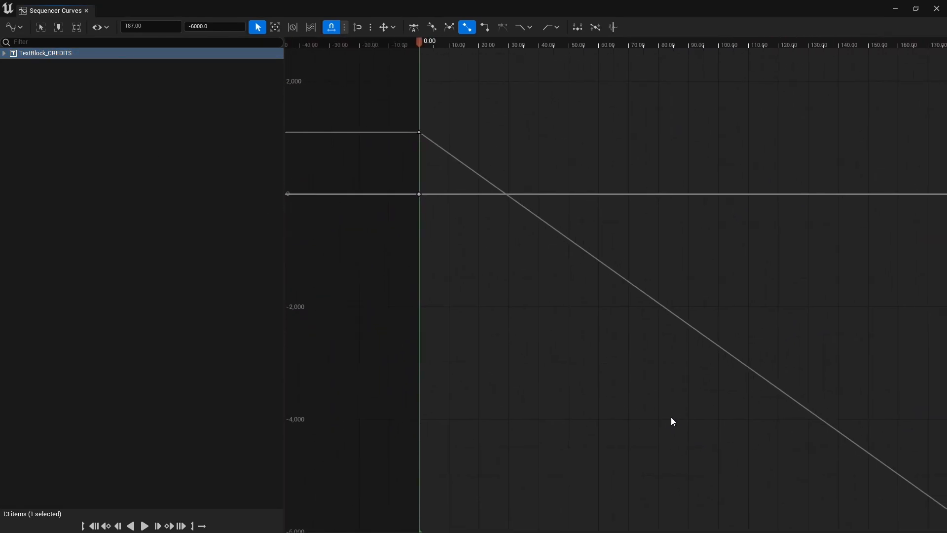
scroll(655, 400, down, 1)
right_drag(721, 465, 650, 425)
scroll(634, 401, down, 1)
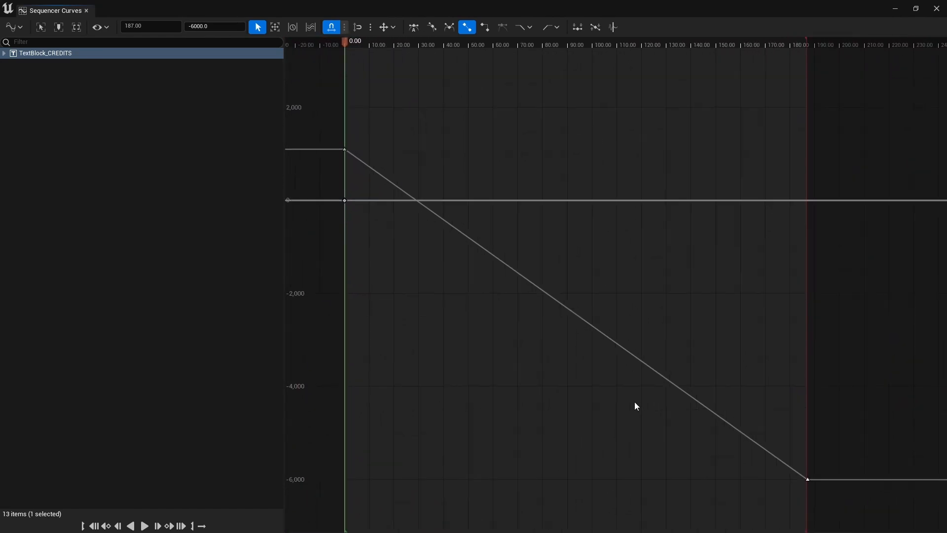
scroll(477, 342, down, 1)
click(3, 54)
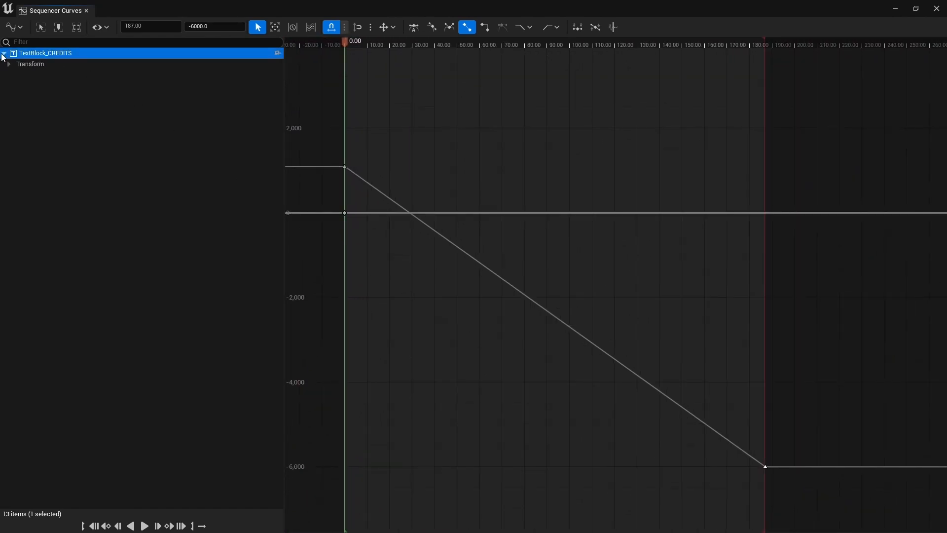
click(9, 64)
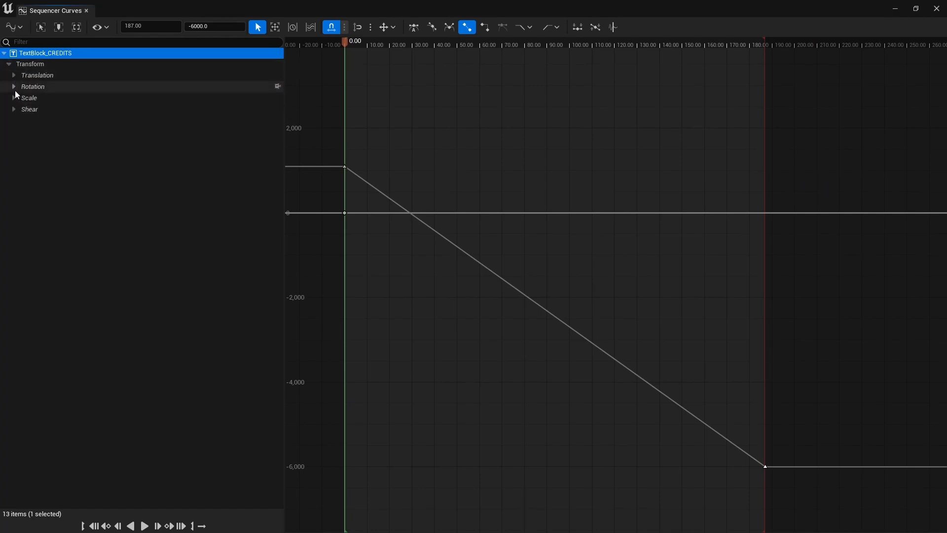
Delete the Scale Y key at time 0 from the TextBlock_CREDITS curves and return to the anim_credits timeline.
click(344, 213)
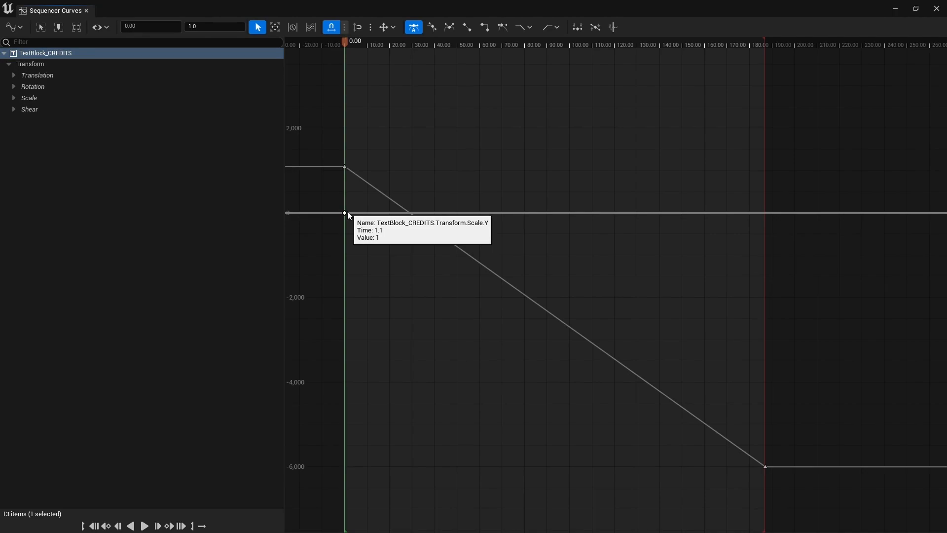
right_click(345, 213)
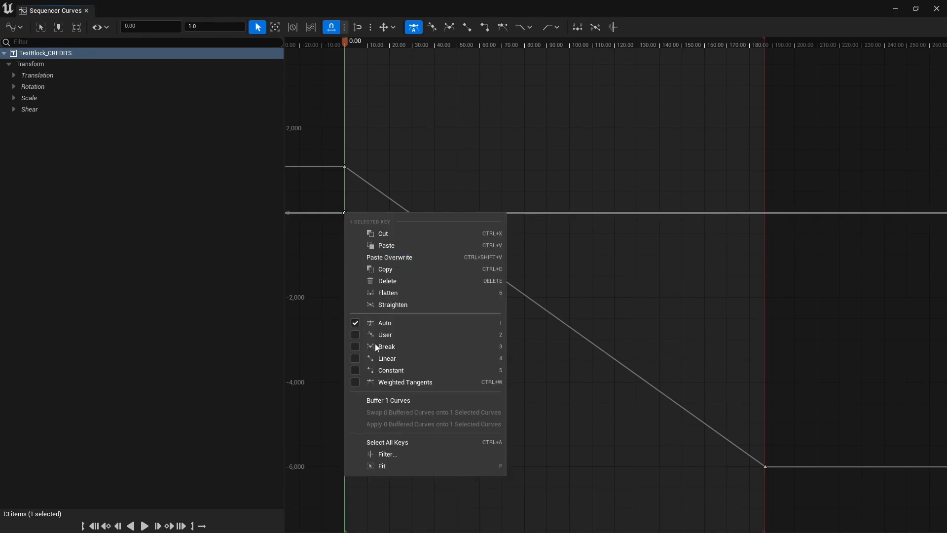
click(382, 282)
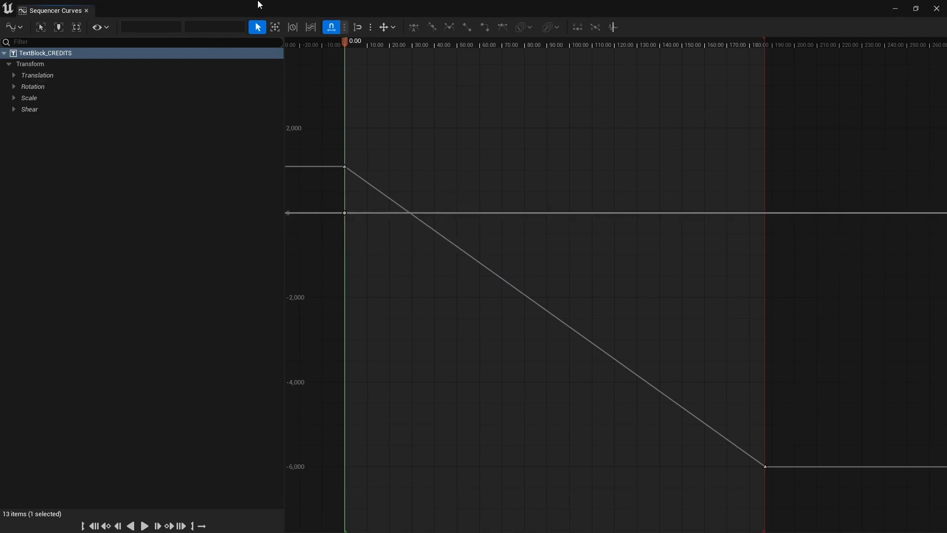
click(86, 10)
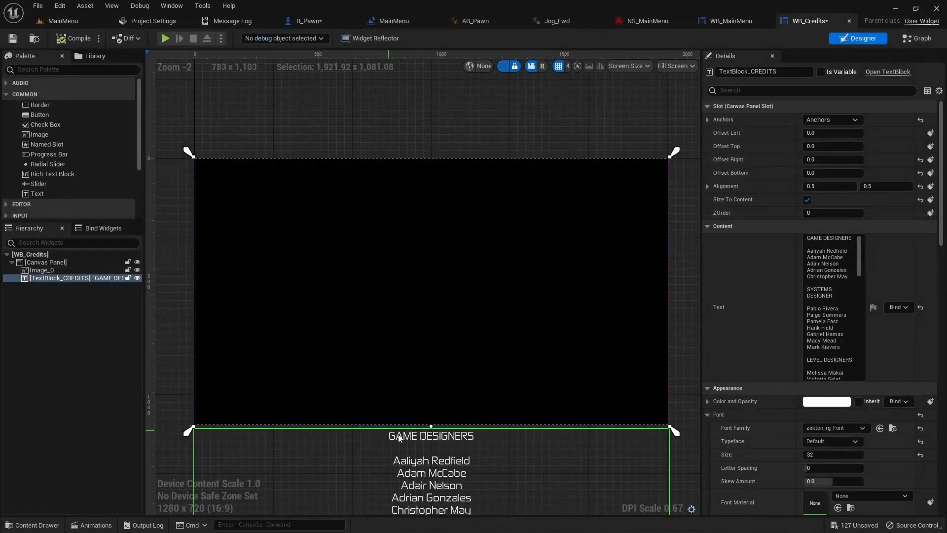
click(92, 525)
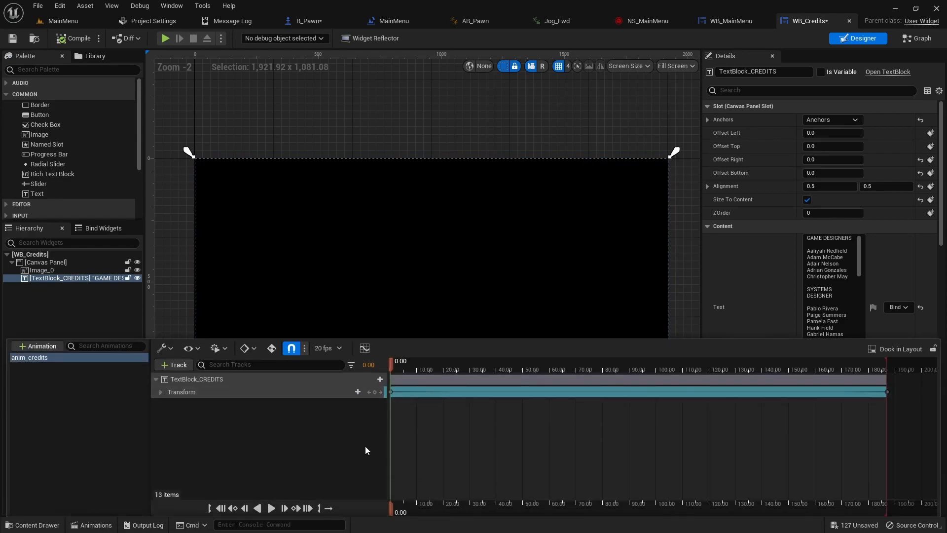
Delete the Rotation, Scale and Shear channels from the TextBlock_CREDITS Transform track, keeping only Translation.
click(161, 392)
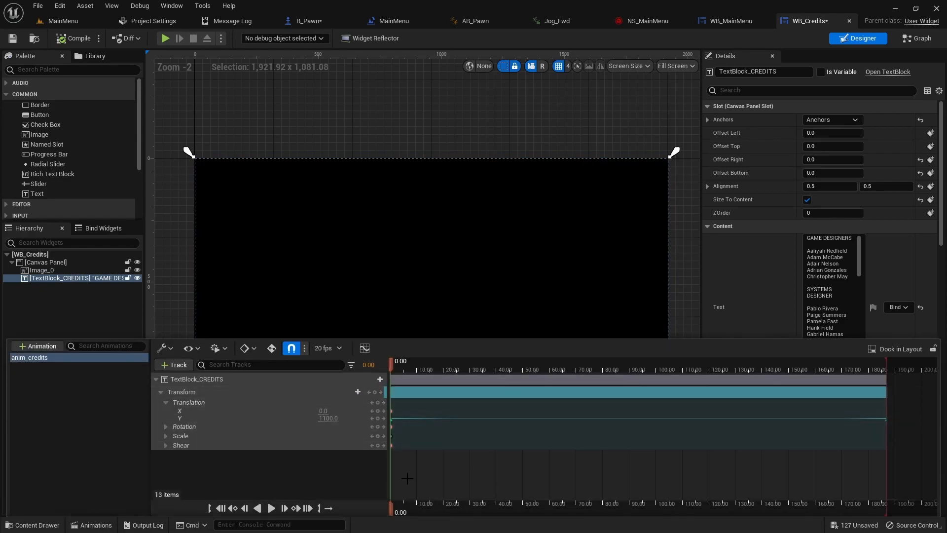
right_drag(422, 474, 479, 469)
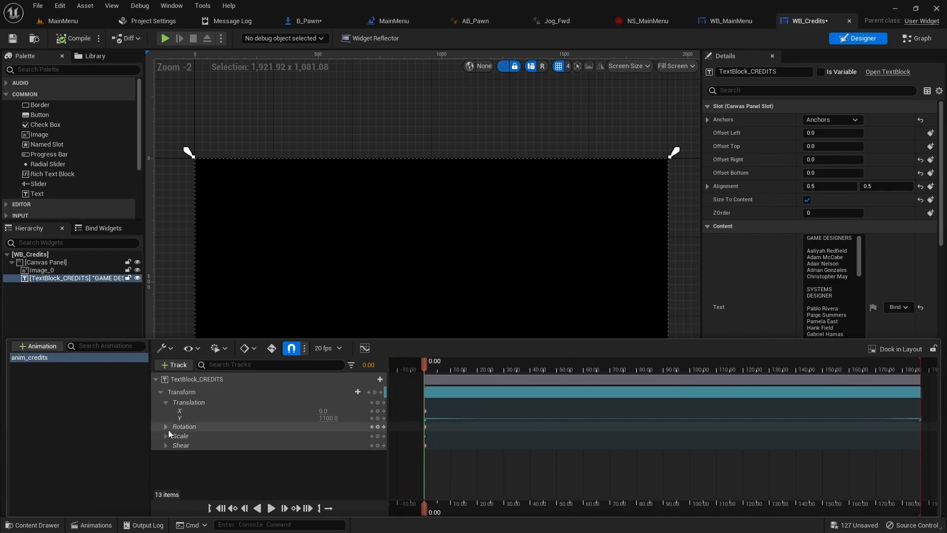
click(166, 403)
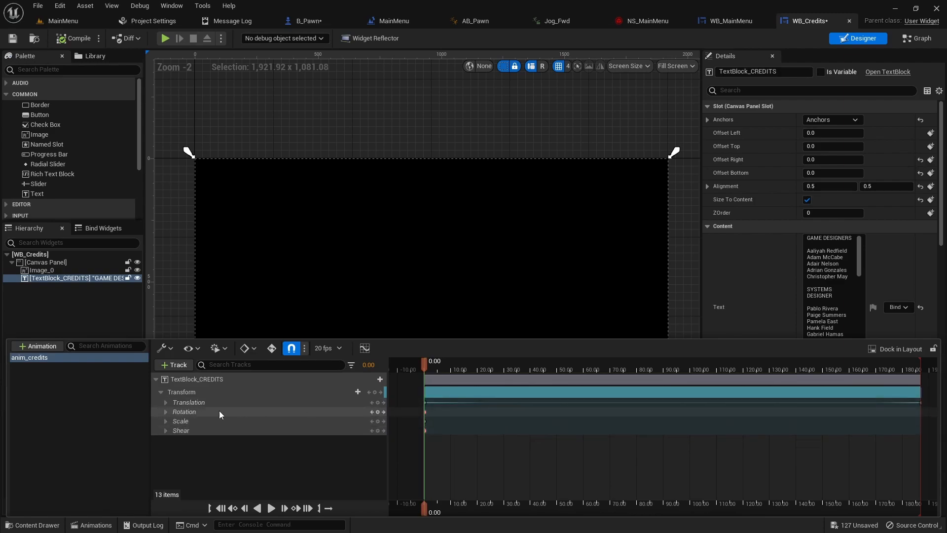
right_click(185, 410)
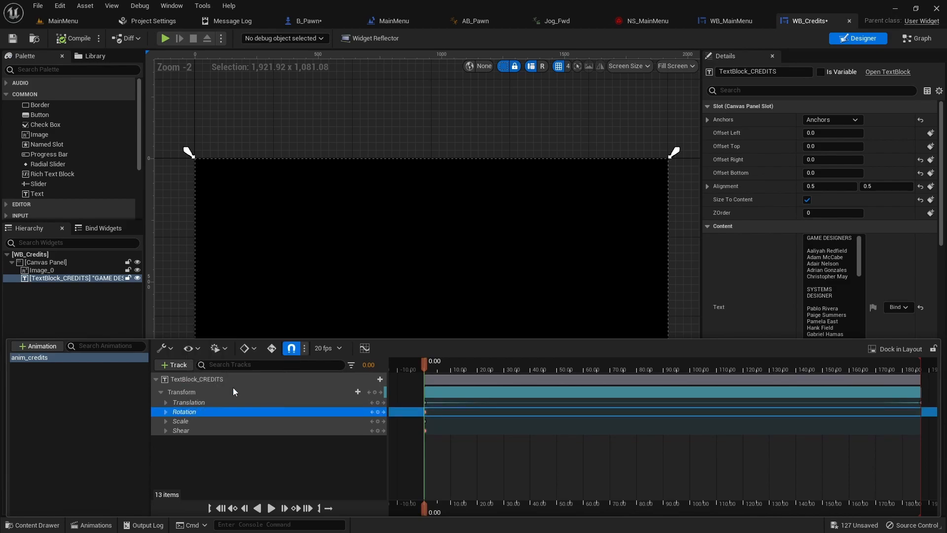
click(232, 399)
right_click(188, 411)
click(226, 389)
right_click(187, 412)
click(224, 390)
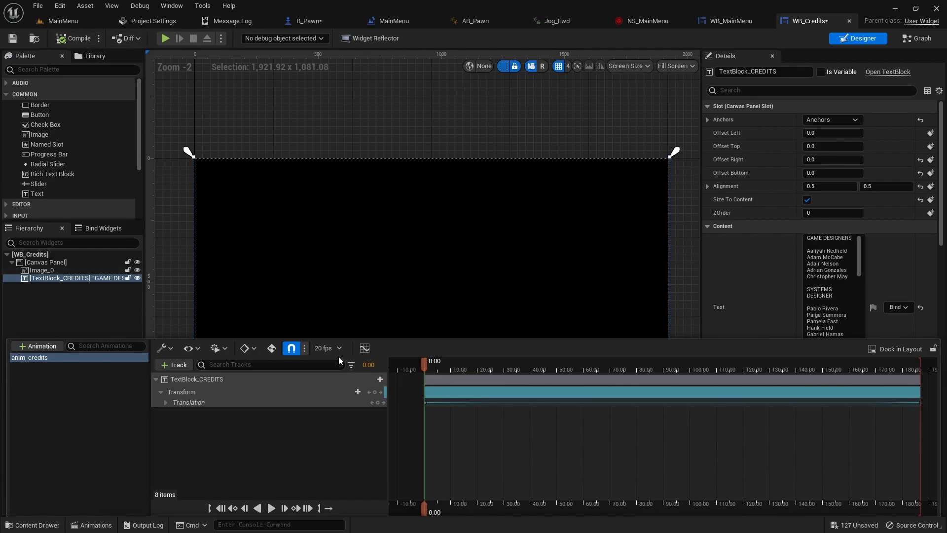
Open the anim_credits curves, examine the Shear and Translation curves, and close the curve editor.
click(363, 349)
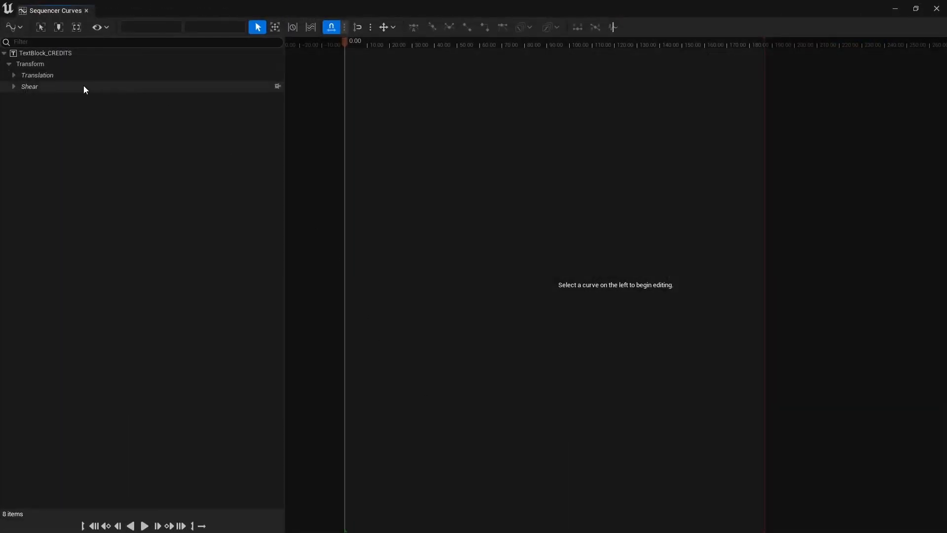
click(42, 75)
click(27, 87)
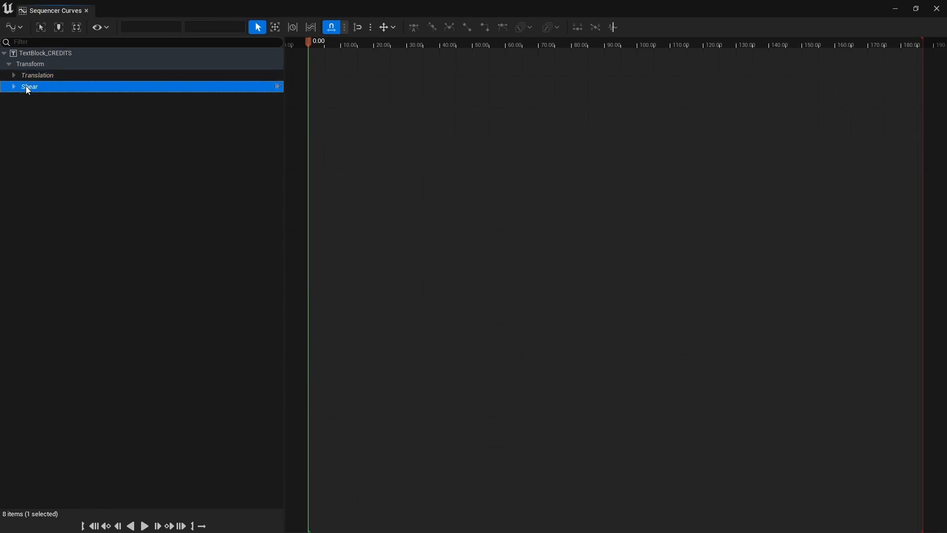
click(28, 76)
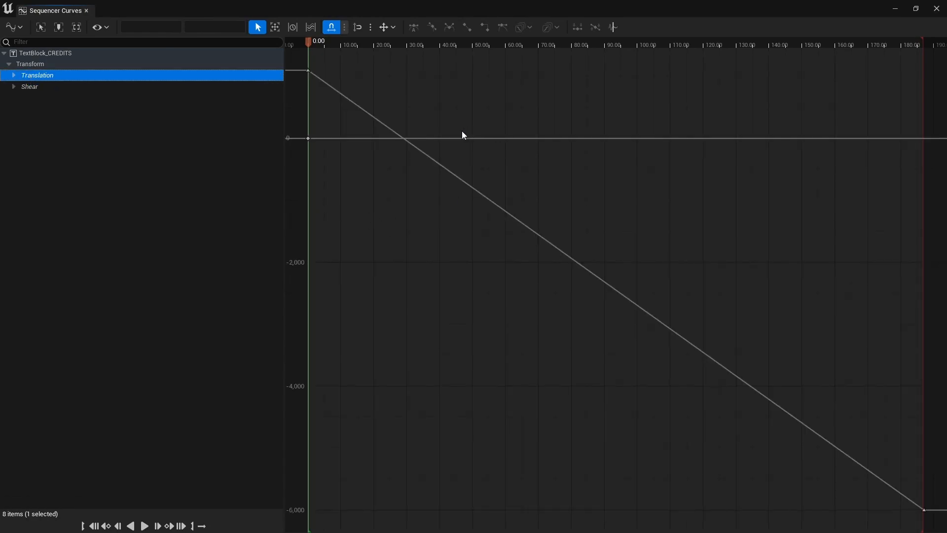
mouse_move(460, 139)
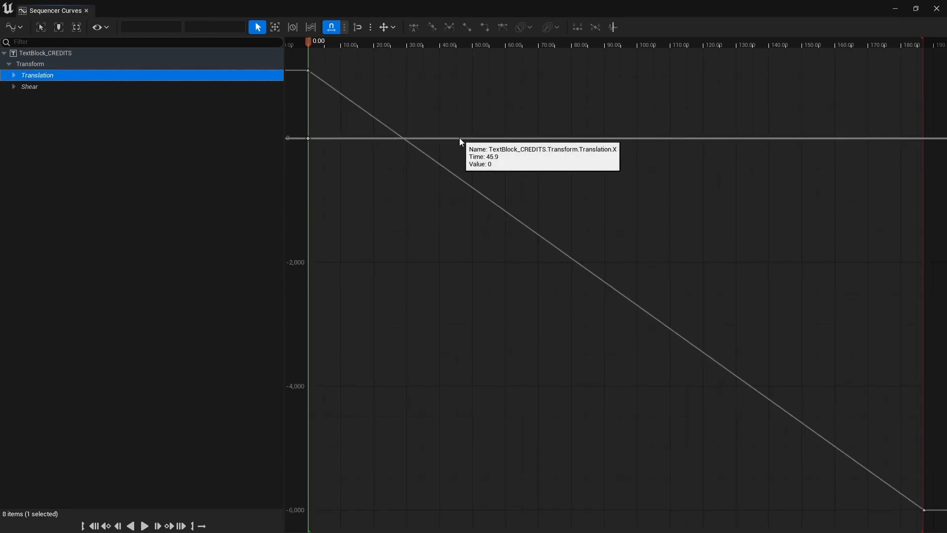
mouse_move(395, 135)
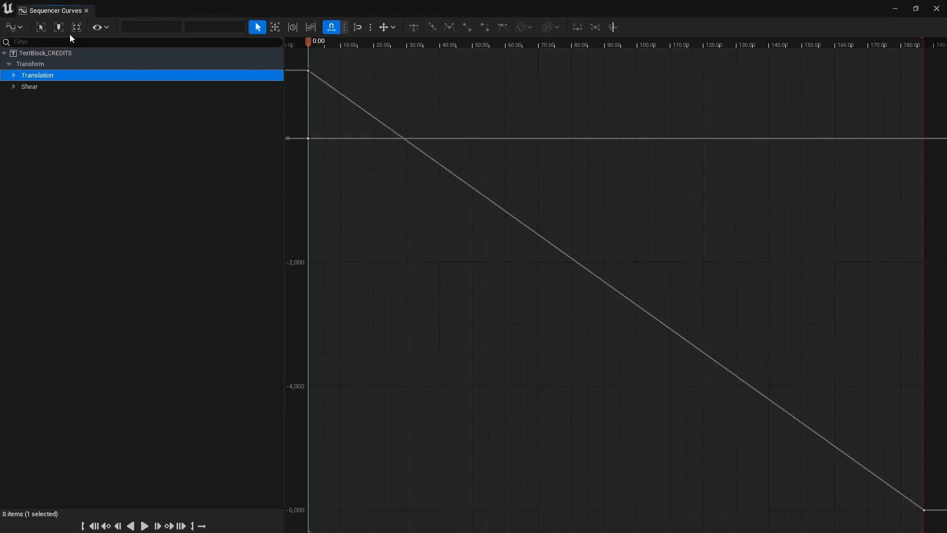
click(86, 10)
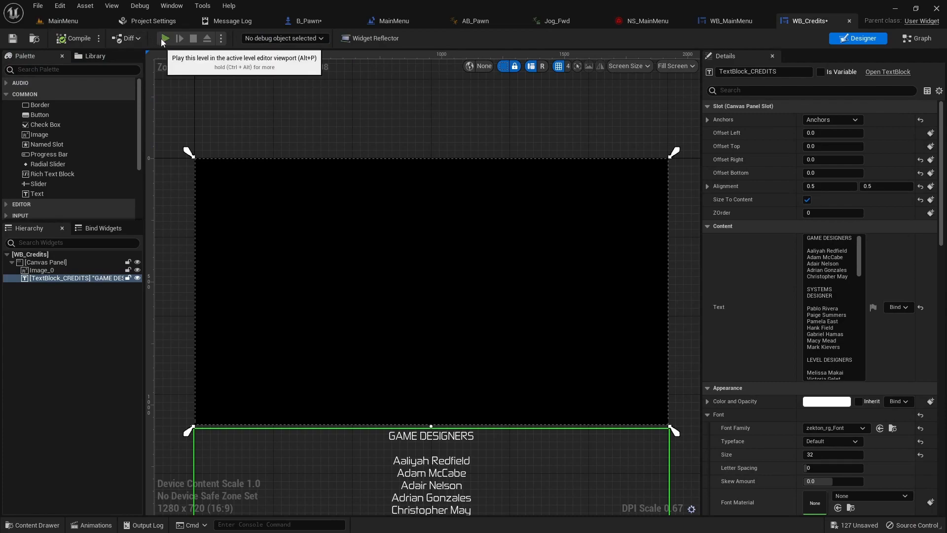
Start a play preview from the widget editor, close it, and save WB_Credits.
click(162, 39)
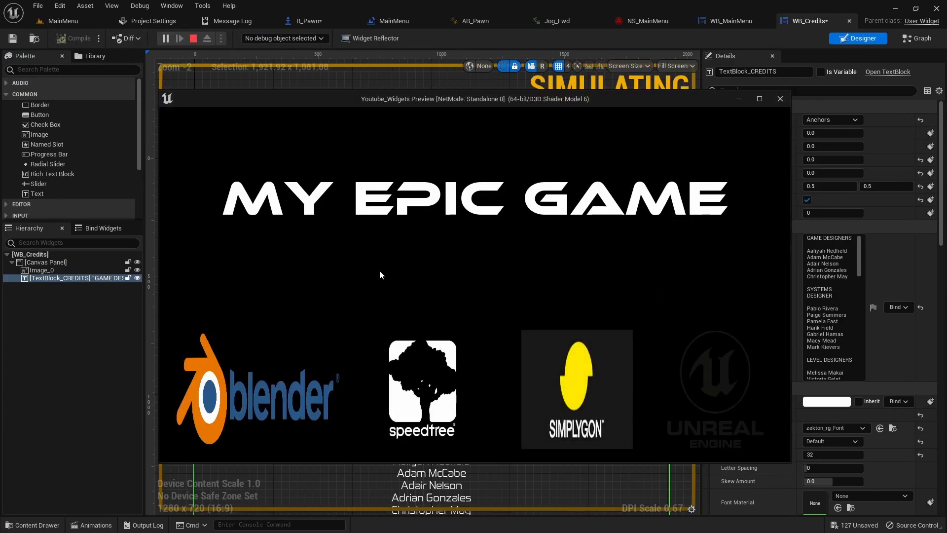
click(779, 99)
click(13, 38)
Play the MainMenu level, use the CREDITS button to check the credits scroll, and stop playing.
click(63, 21)
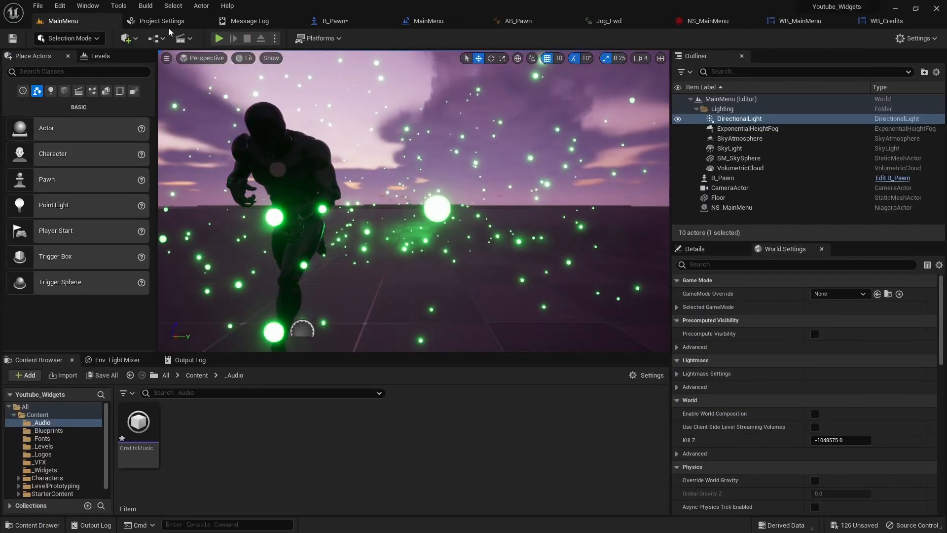
click(218, 39)
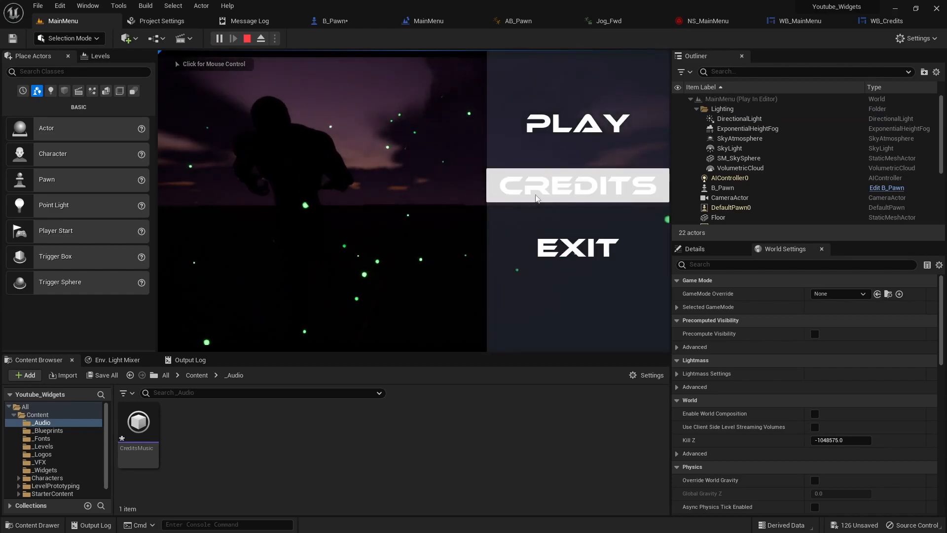
click(562, 186)
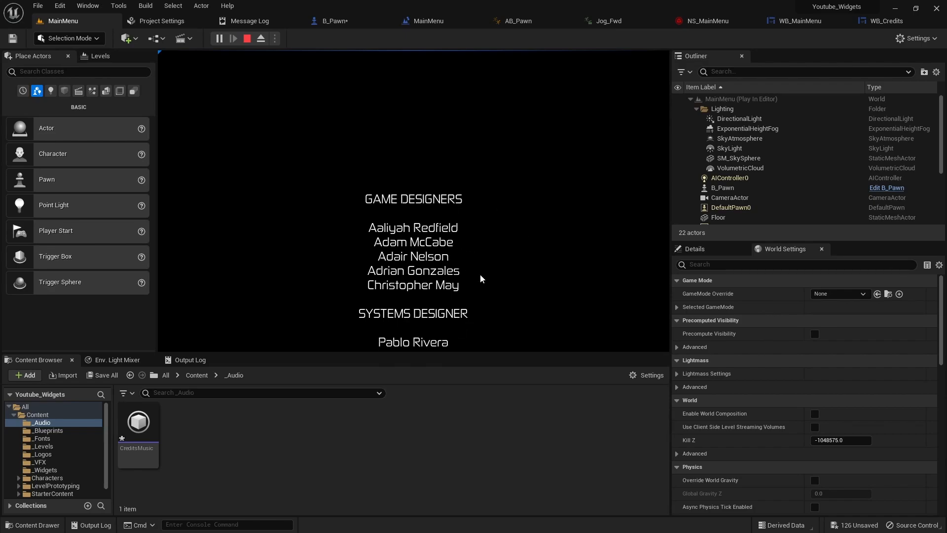
key(Escape)
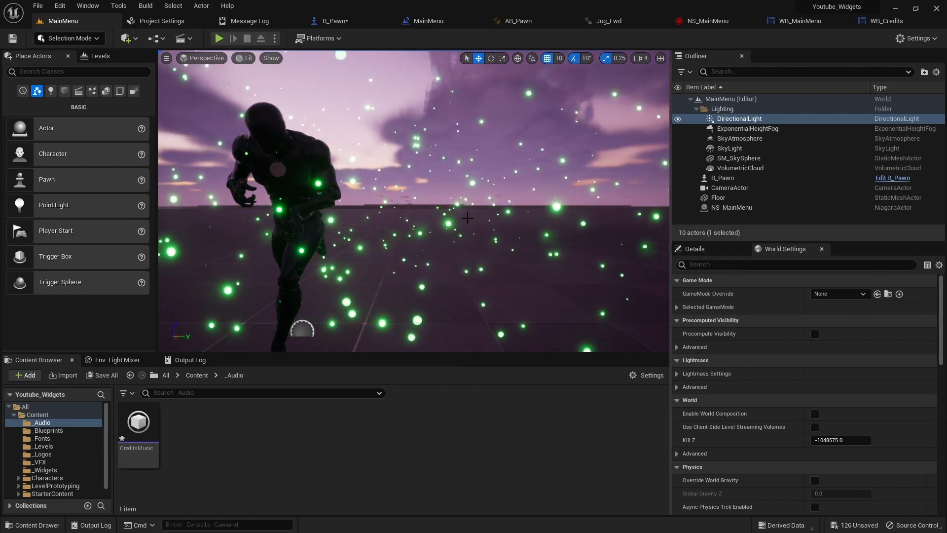
Open the WB_HUD widget from the _Widgets folder and add a Canvas Panel to it.
click(46, 470)
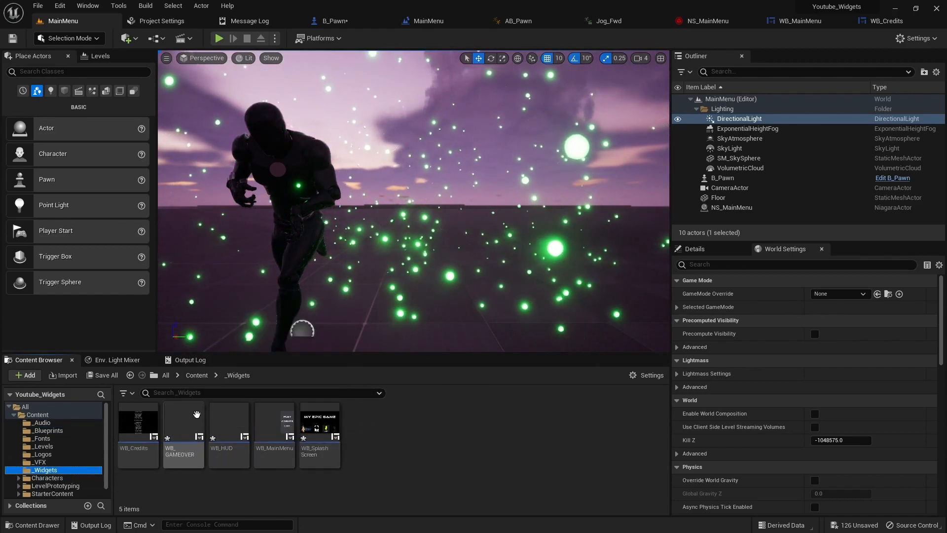
double_click(236, 419)
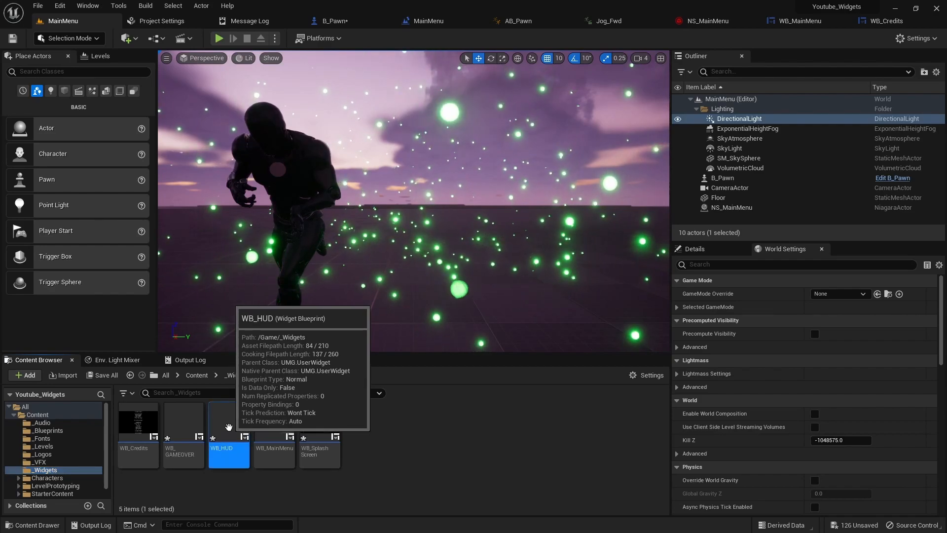
click(67, 73)
text(ca)
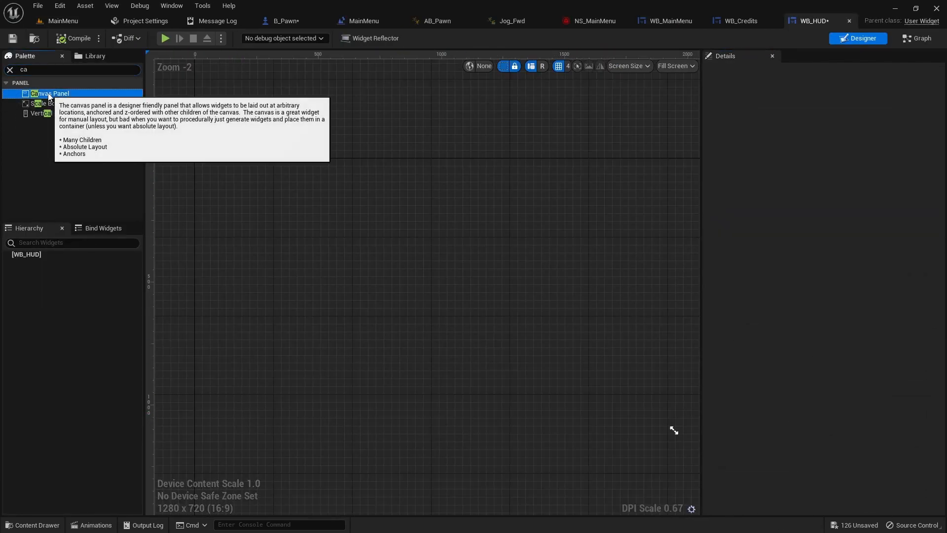
drag(48, 93, 366, 190)
click(9, 71)
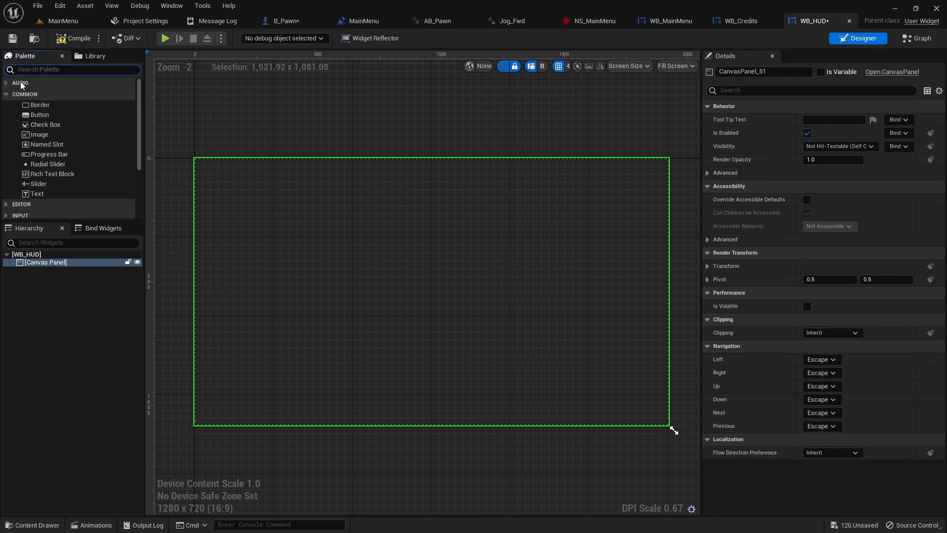
Add a progress bar anchored top-left at position 50, 25, size it to about 484 by 78, and compile WB_HUD.
drag(51, 154, 313, 217)
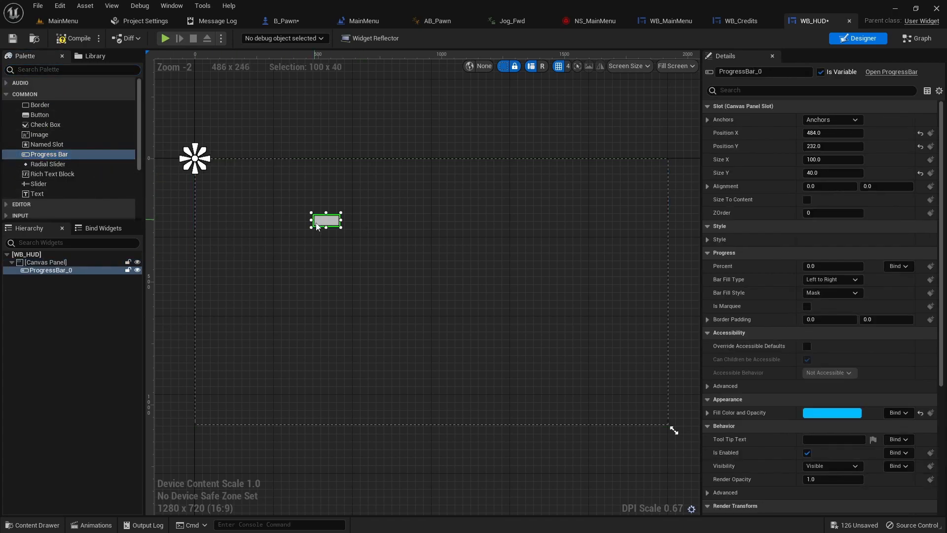
click(828, 120)
click(819, 151)
click(831, 119)
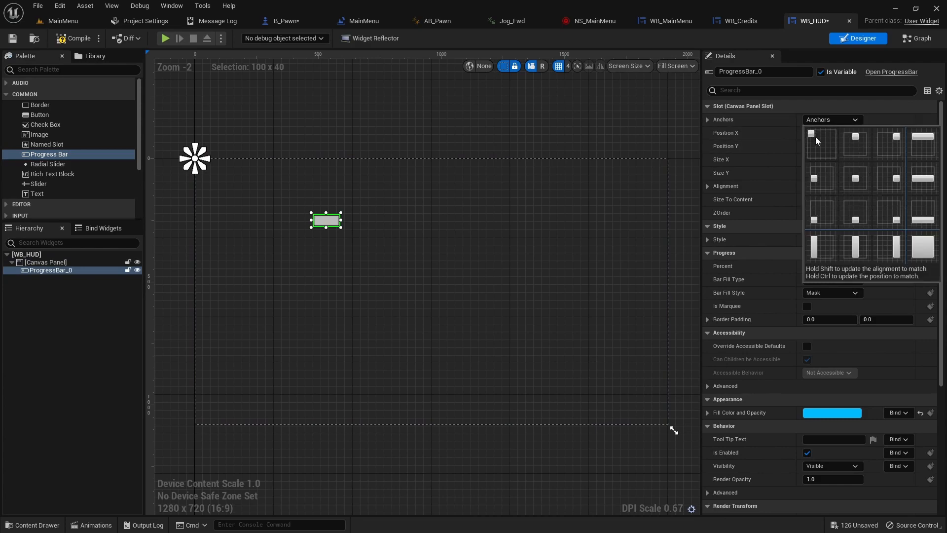
ctrl+click(817, 140)
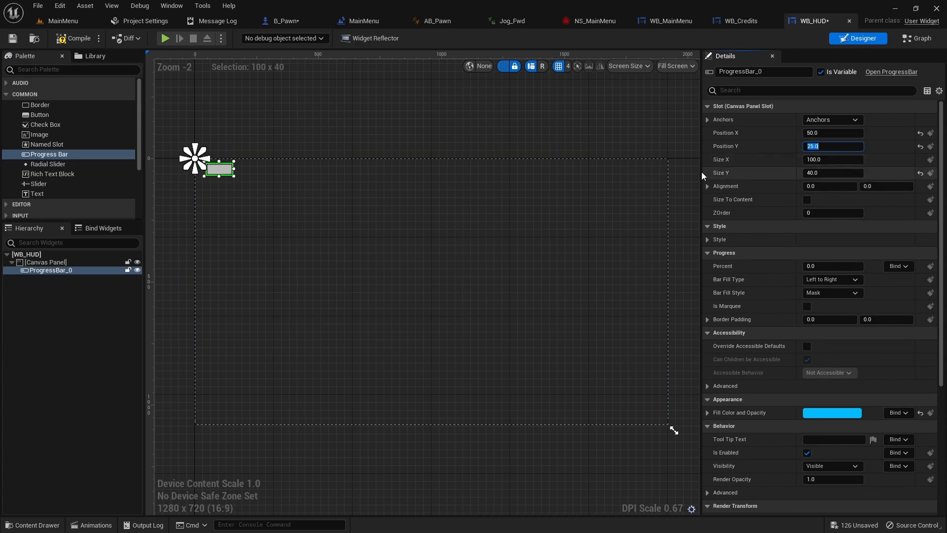
drag(234, 176, 313, 184)
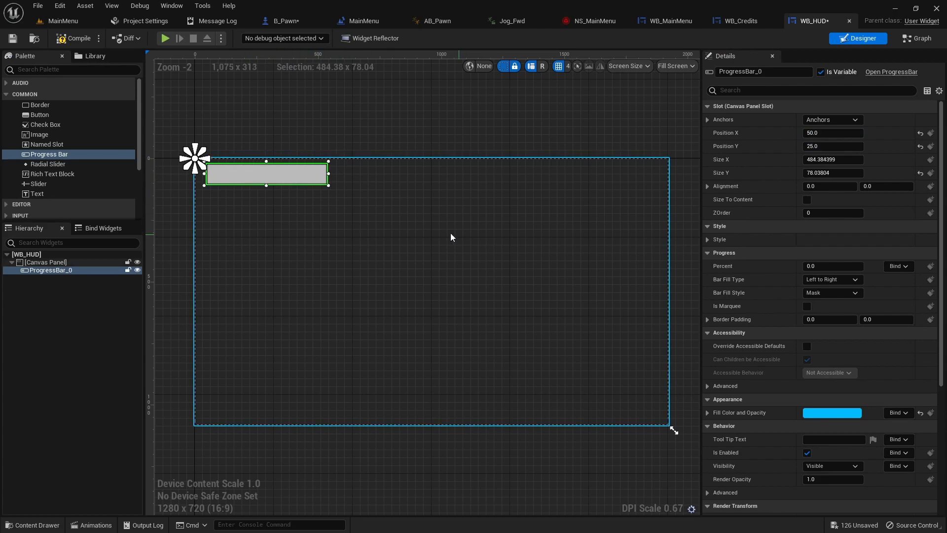
click(74, 38)
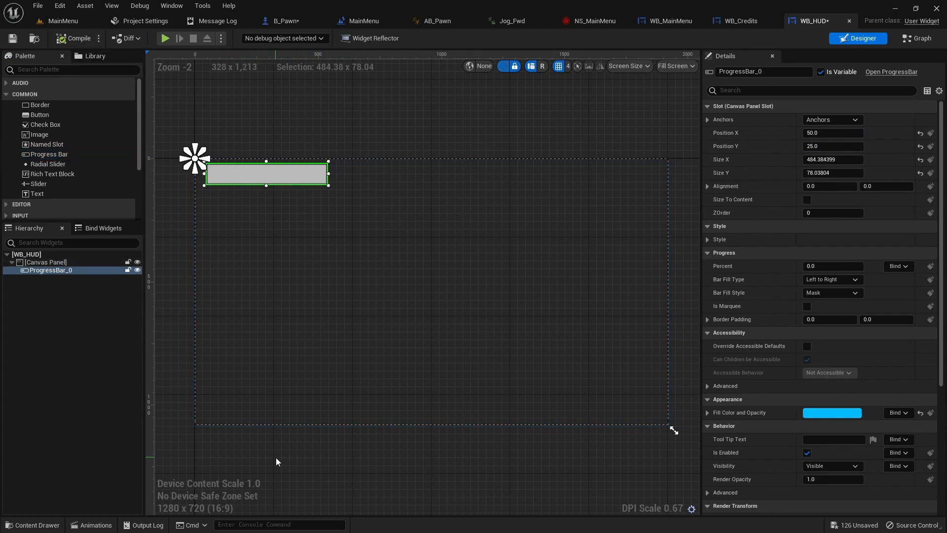
Show the project's _Widgets content folder in the MainMenu level editor, and open Titus\Artwork\Mine\Widgets in File Explorer.
click(74, 21)
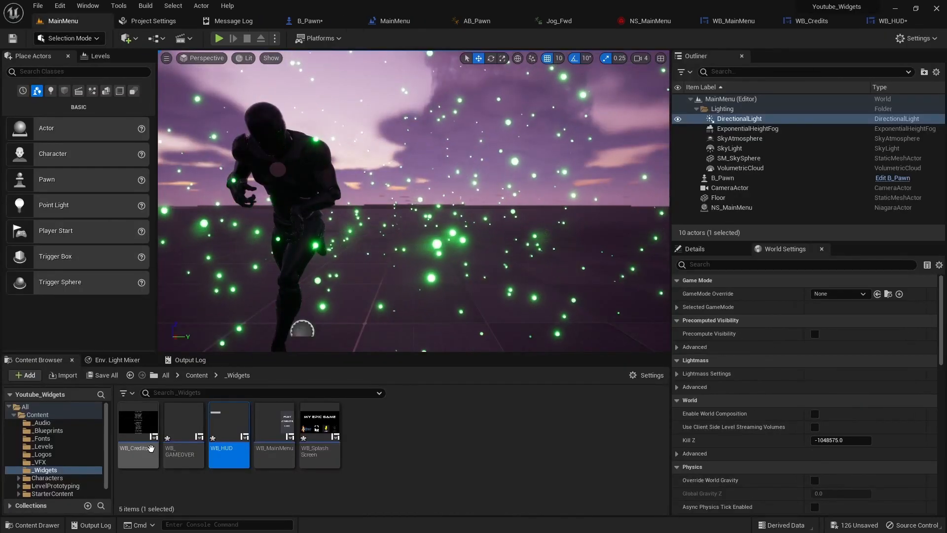
click(44, 454)
click(44, 469)
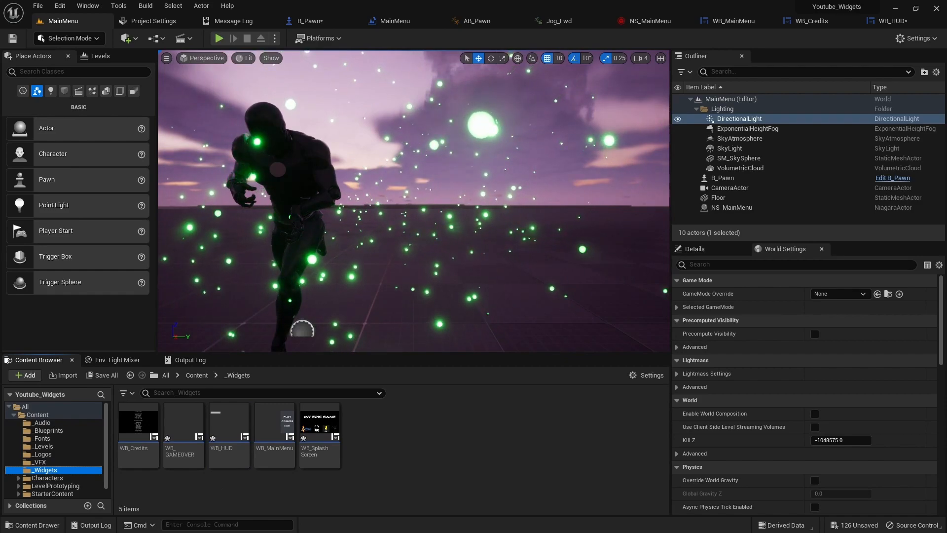
key(alt+Tab)
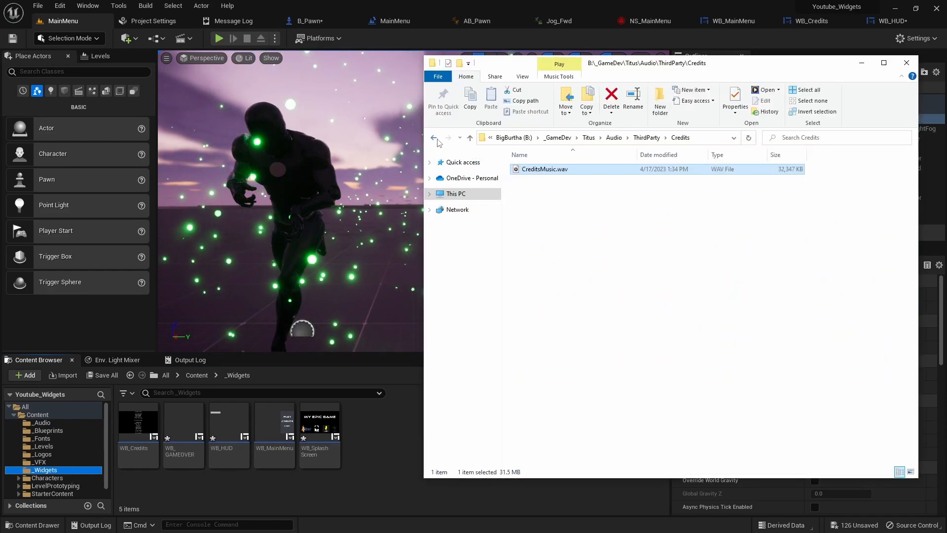
click(589, 138)
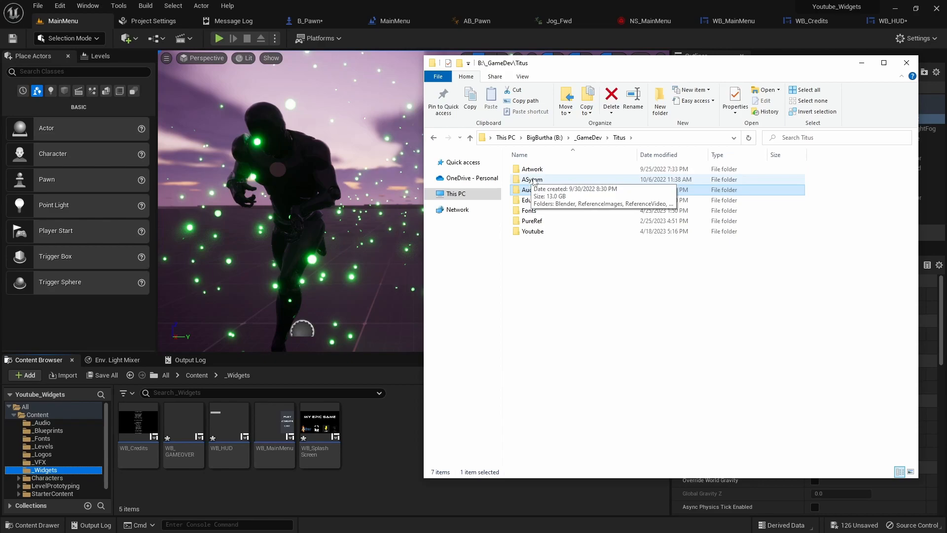
click(537, 169)
double_click(536, 170)
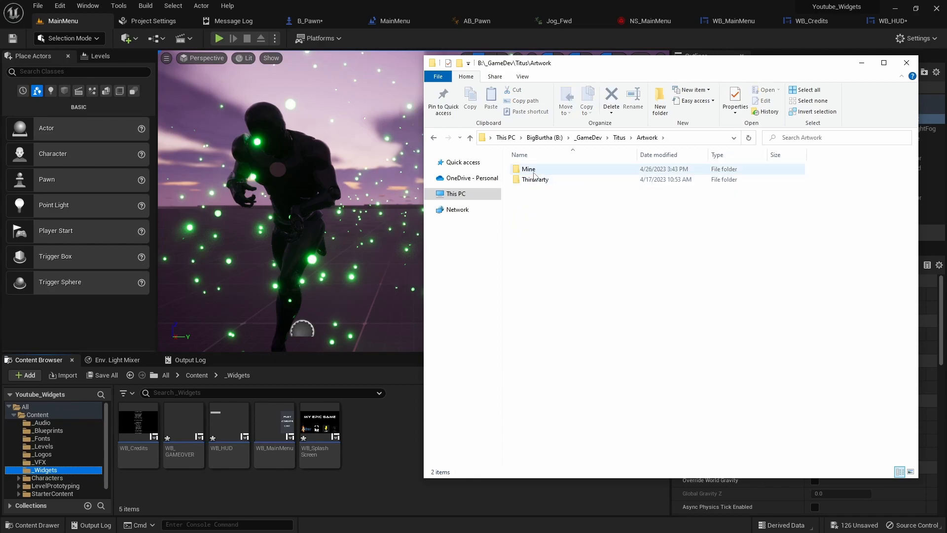
double_click(532, 170)
double_click(533, 190)
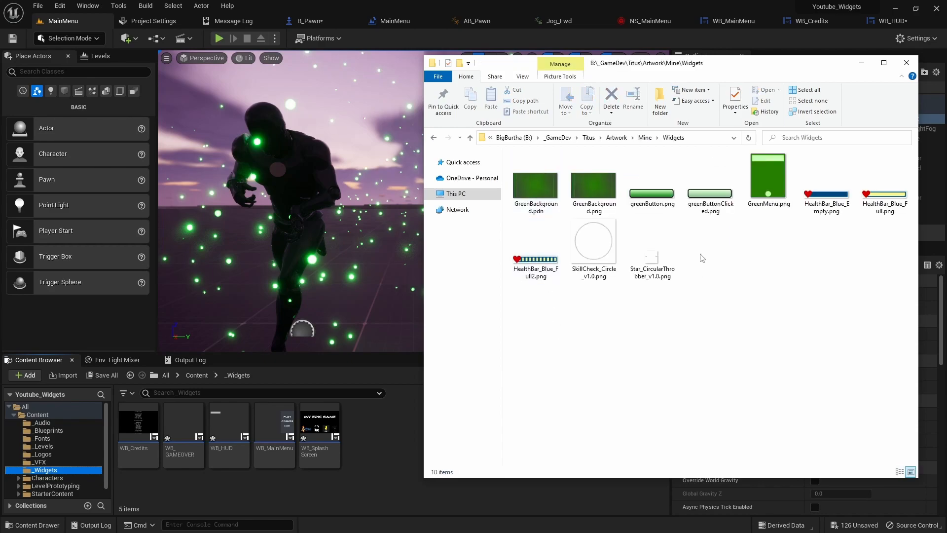
Import HealthBar_Blue_Empty.png, HealthBar_Blue_Full.png and HealthBar_Blue_Full2.png into the _Widgets content folder and minimize File Explorer.
click(827, 197)
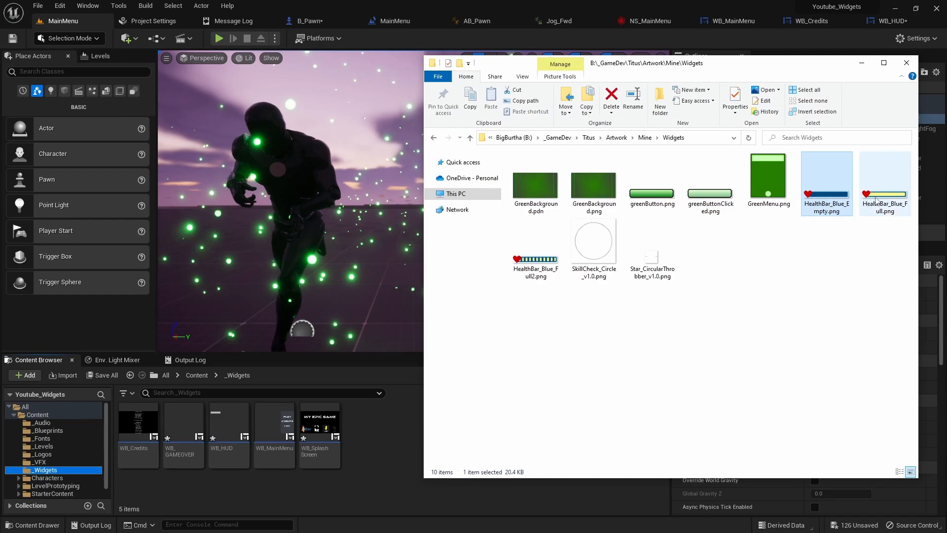
ctrl+click(875, 200)
ctrl+click(539, 266)
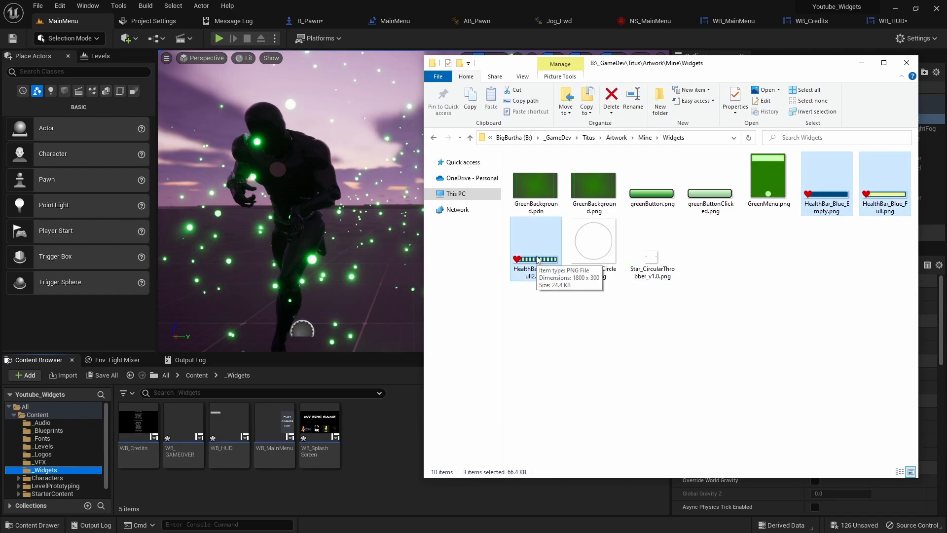
mouse_move(538, 260)
mouse_down()
mouse_move(387, 435)
mouse_move(386, 452)
mouse_up()
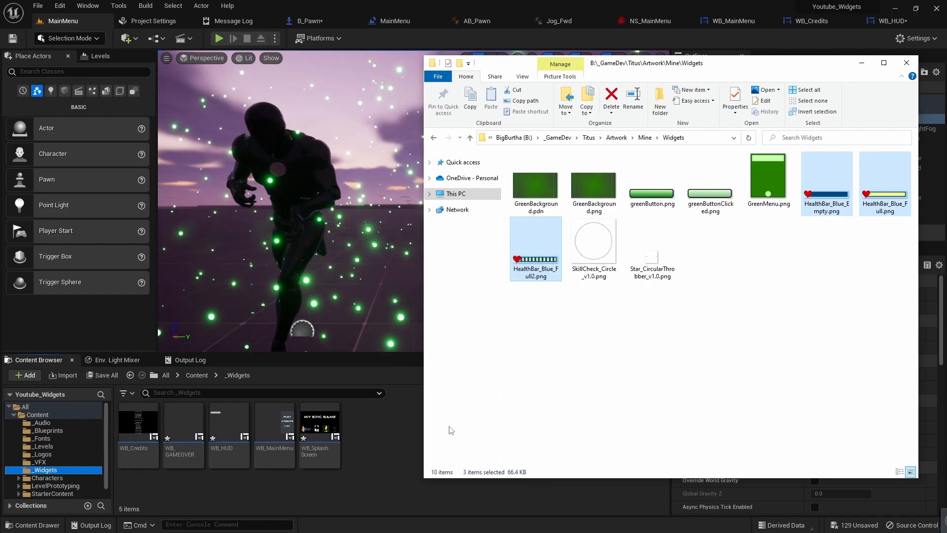
click(861, 63)
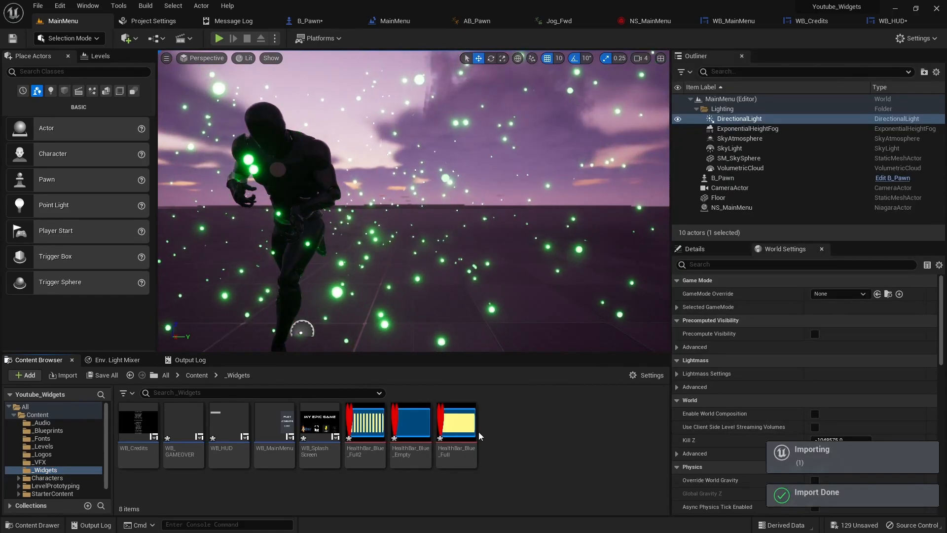
Return to WB_HUD and expand the progress bar's Background Image style settings.
click(888, 22)
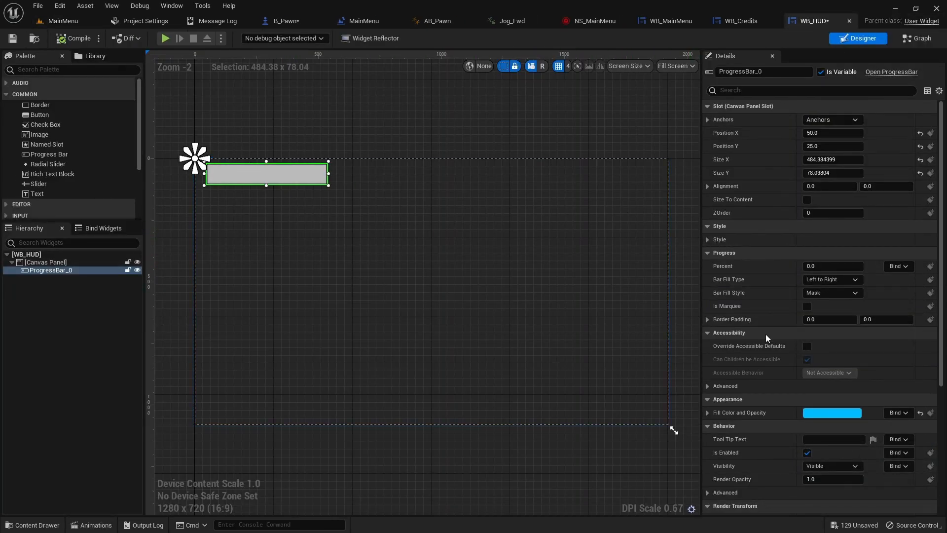
click(707, 241)
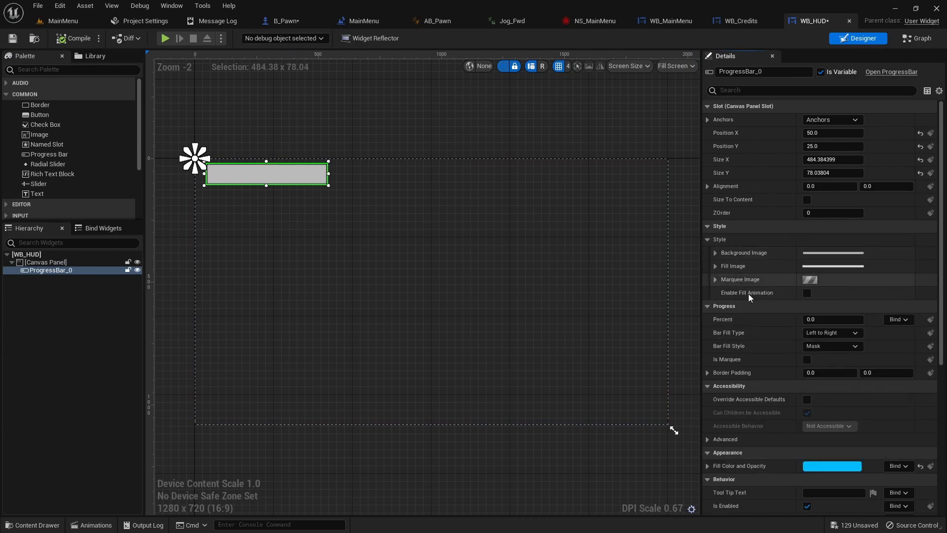
click(714, 252)
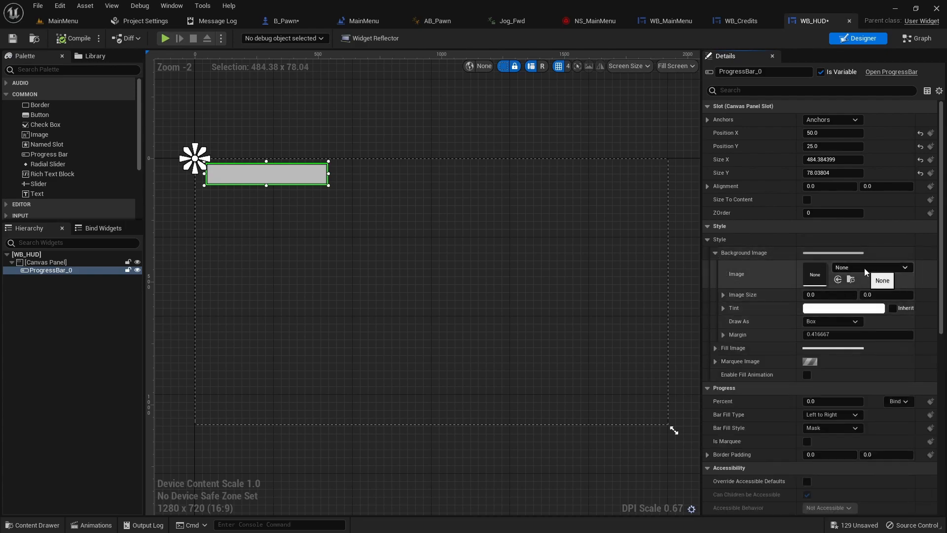
Set the progress bar's background image to HealthBar_Blue_Empty and draw it as Image.
click(864, 267)
click(735, 464)
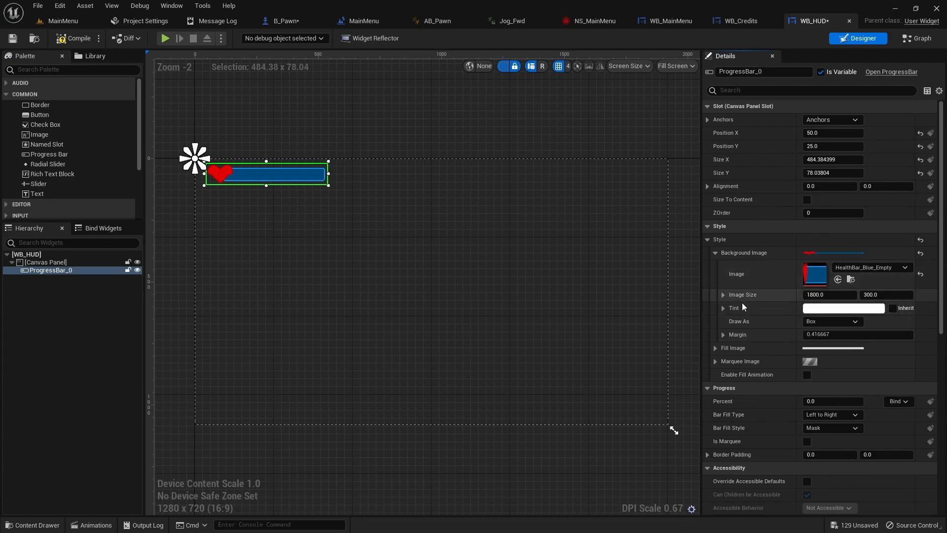
click(833, 321)
click(817, 359)
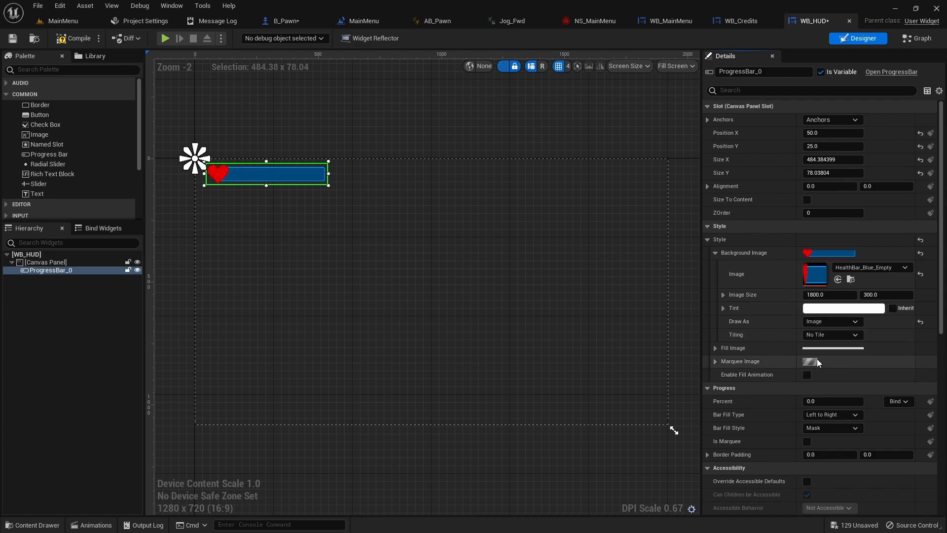
click(716, 252)
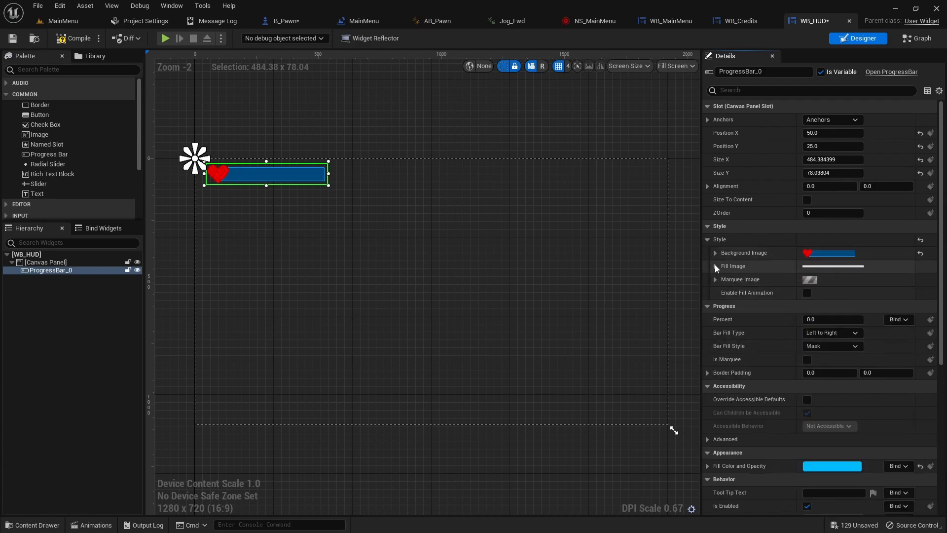
Set the progress bar's fill image to HealthBar_Blue_Full2 and draw it as Image.
click(715, 266)
click(868, 280)
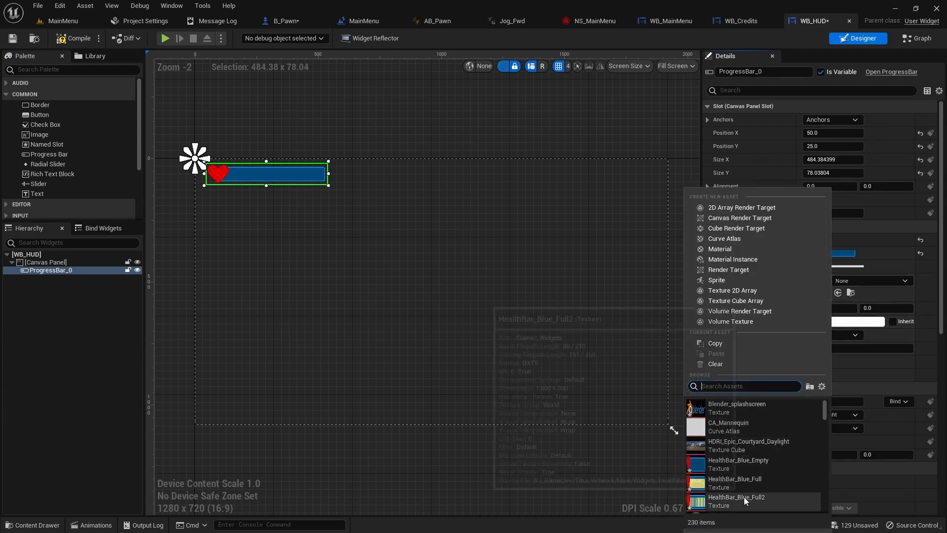
mouse_move(702, 504)
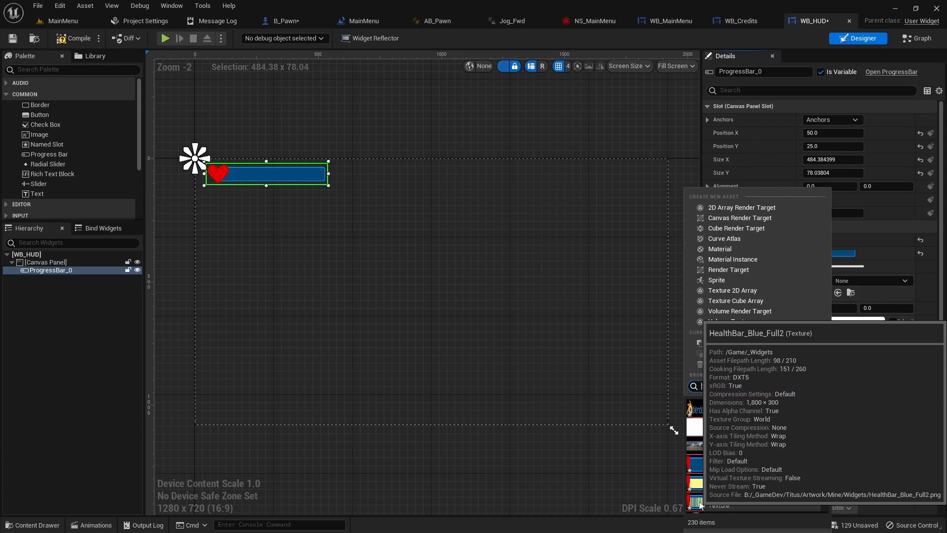
click(725, 502)
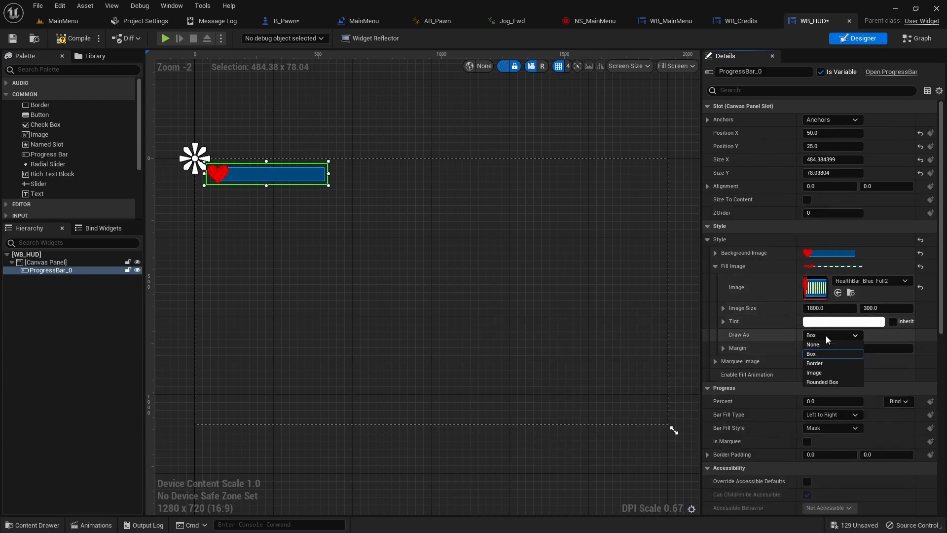
click(811, 373)
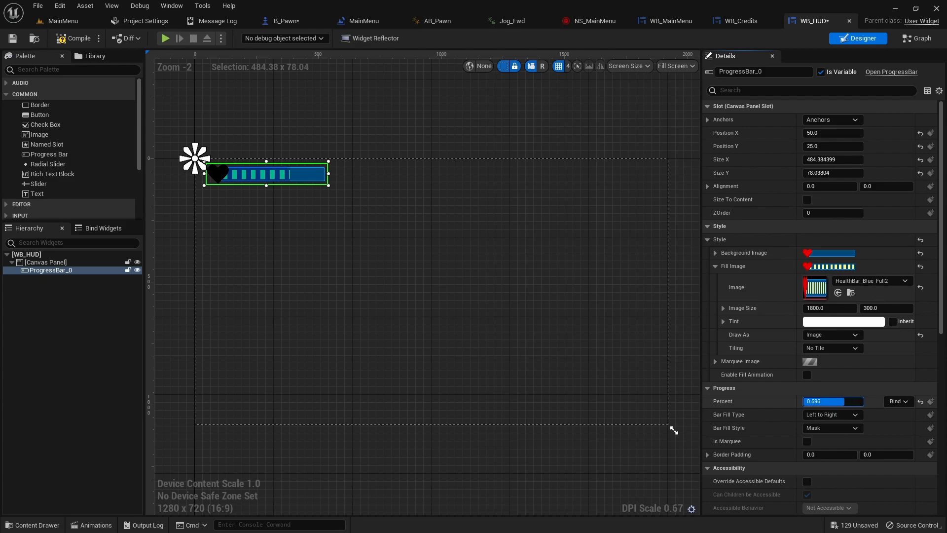
Change the progress bar's fill color to white (FFFFFF) and set its percent to 0.8.
scroll(764, 392, down, 5)
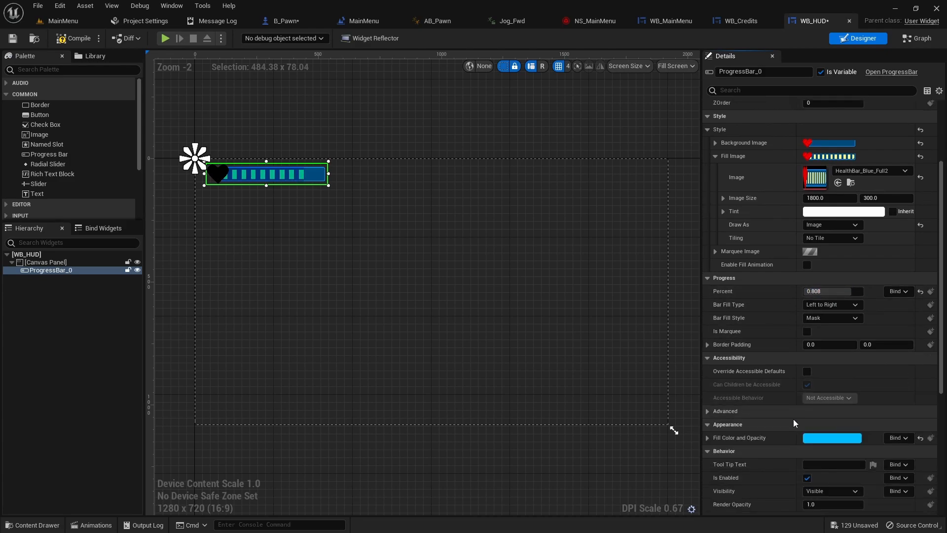
click(820, 438)
drag(666, 445, 710, 446)
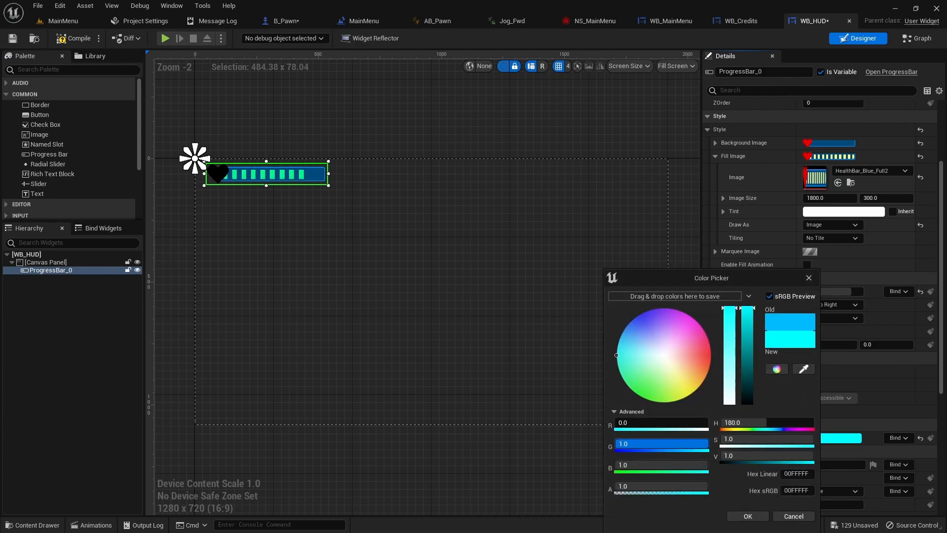
drag(624, 433, 631, 422)
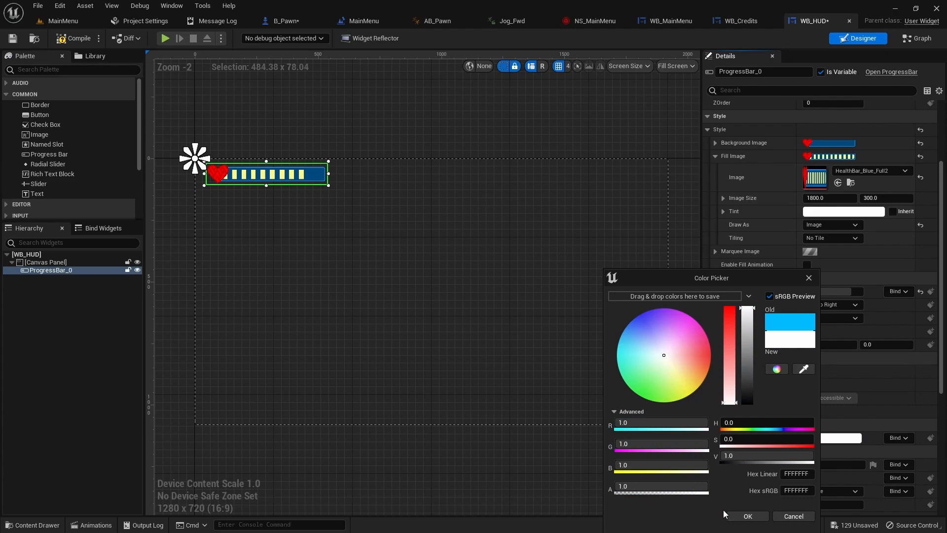
click(746, 515)
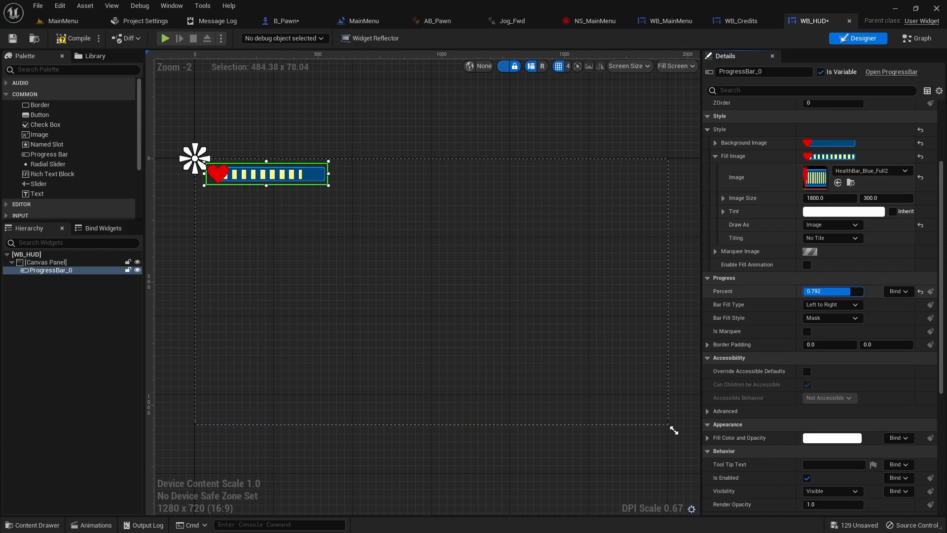
drag(833, 291, 843, 291)
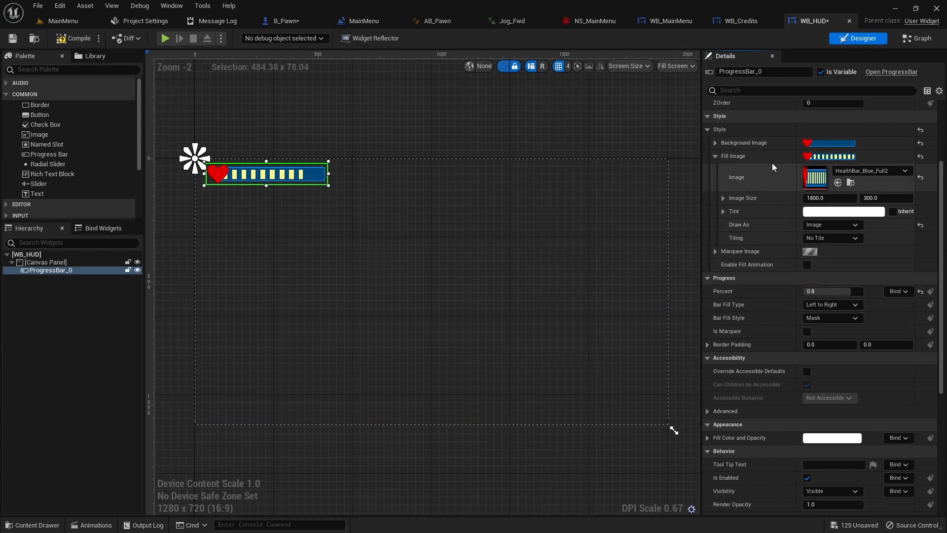
Replace the fill image with HealthBar_Blue_Full at a percent of about 0.744, and save the compiled HUD widget.
click(835, 172)
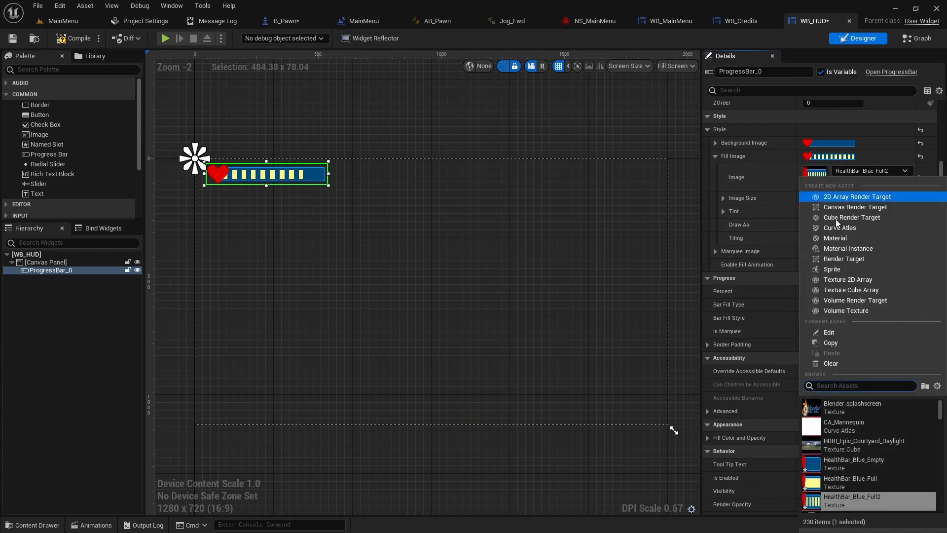
click(837, 477)
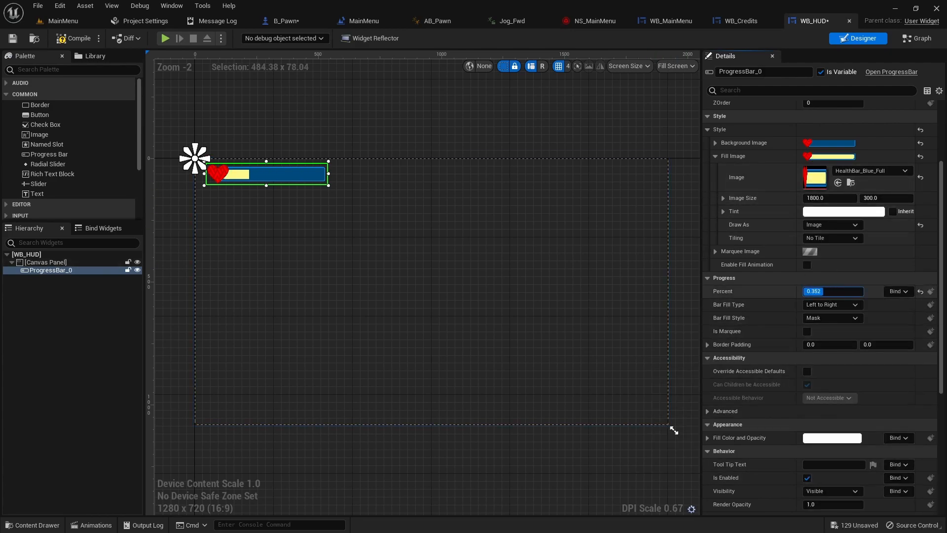
mouse_move(847, 291)
mouse_down()
mouse_move(836, 291)
mouse_move(847, 291)
mouse_up()
click(73, 38)
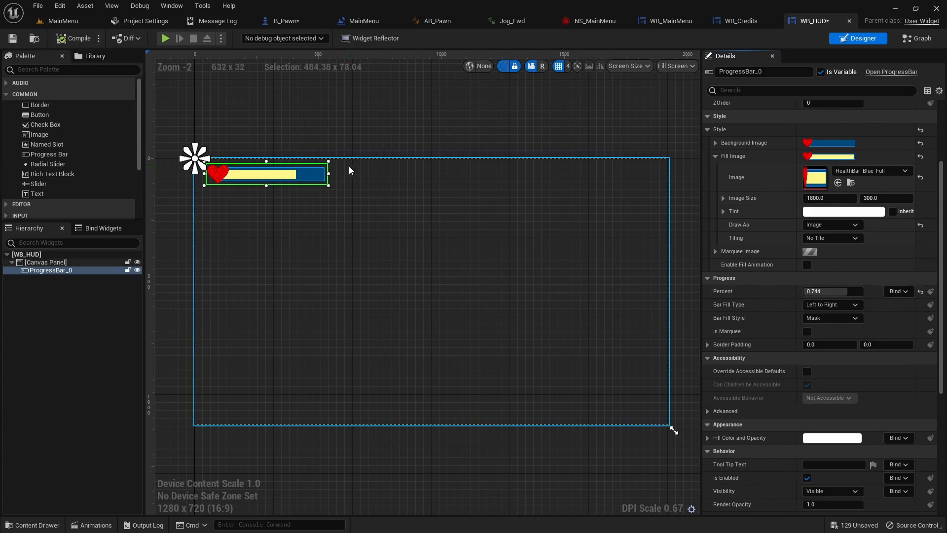
key(ctrl+s)
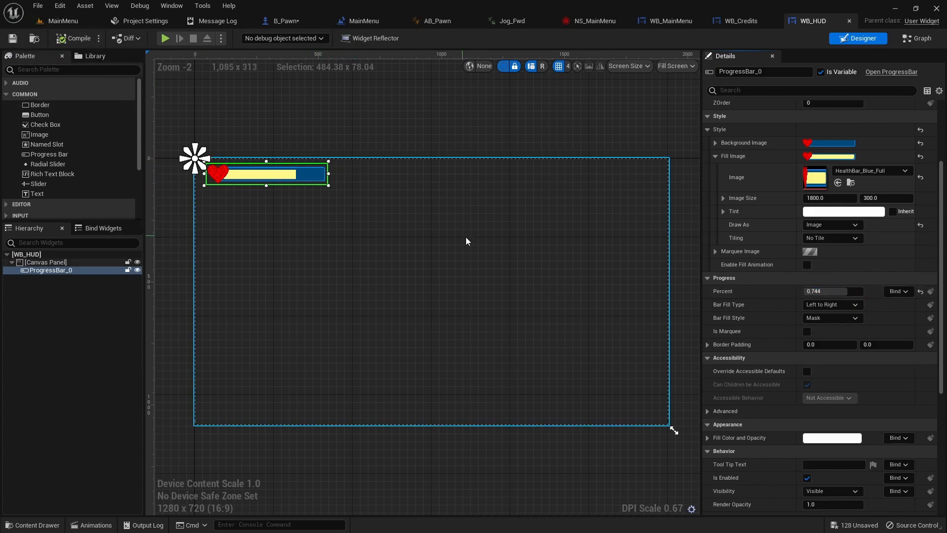
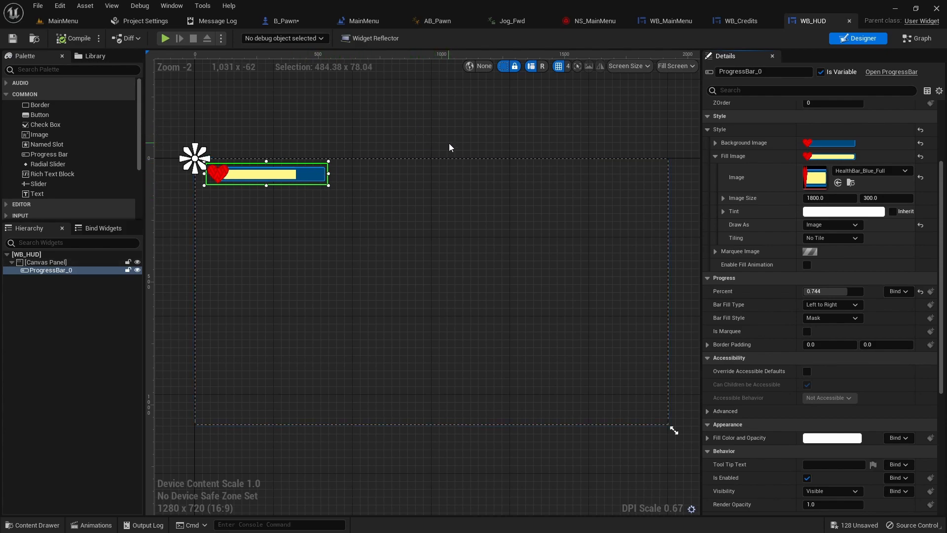
Open the BP_ThirdPersonCharacter blueprint from the ThirdPerson > Blueprints content folder.
click(61, 21)
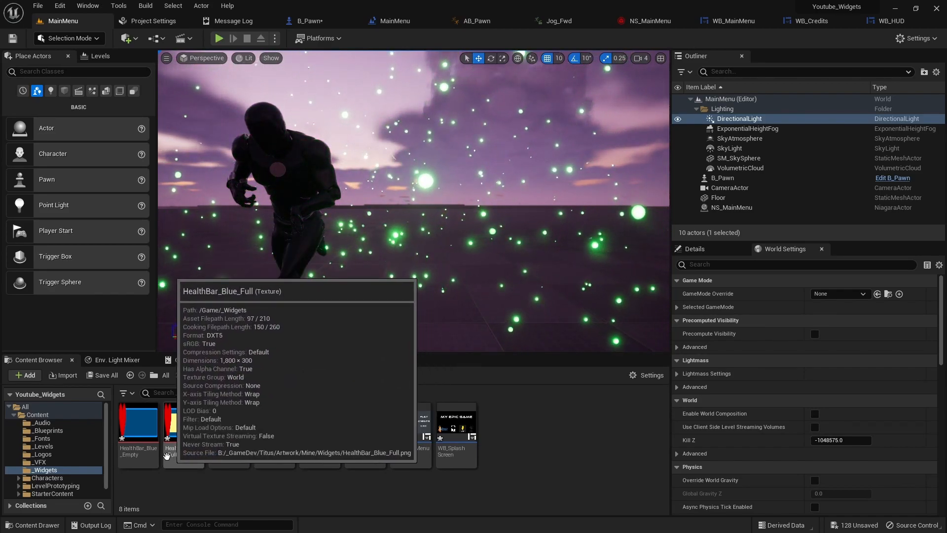
scroll(46, 476, down, 1)
click(37, 492)
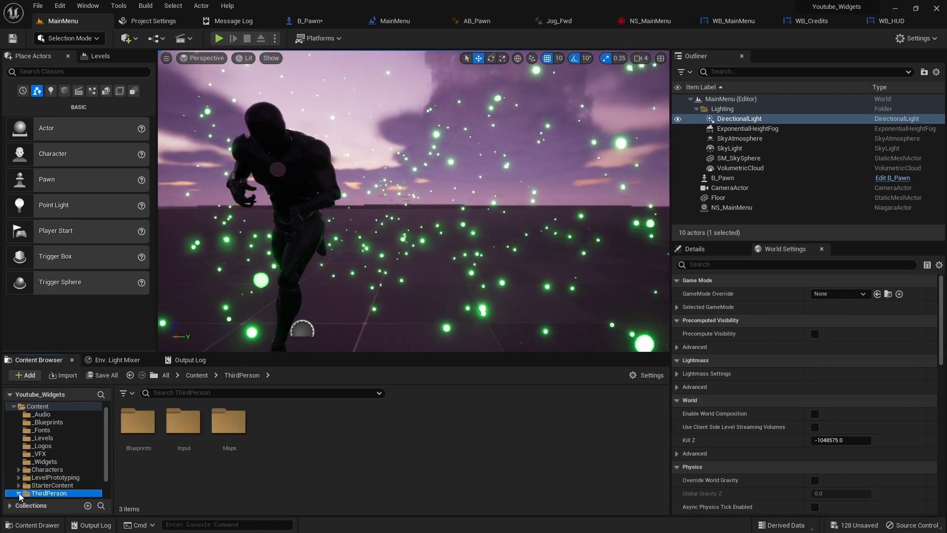
click(19, 492)
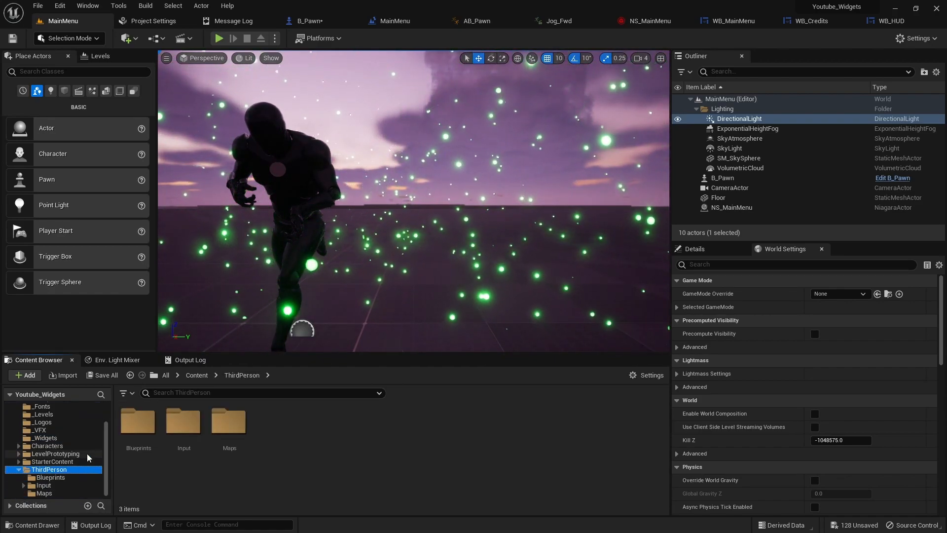
click(48, 478)
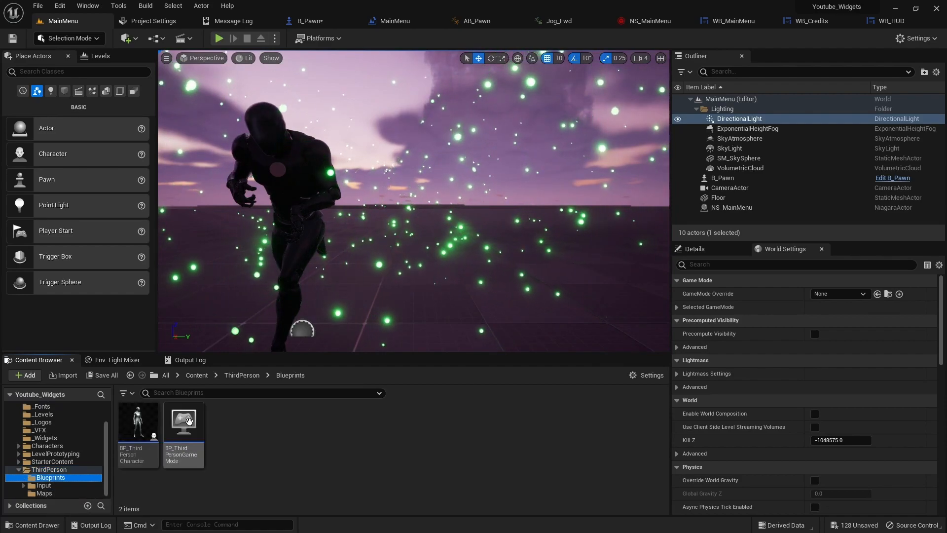
click(143, 425)
double_click(144, 426)
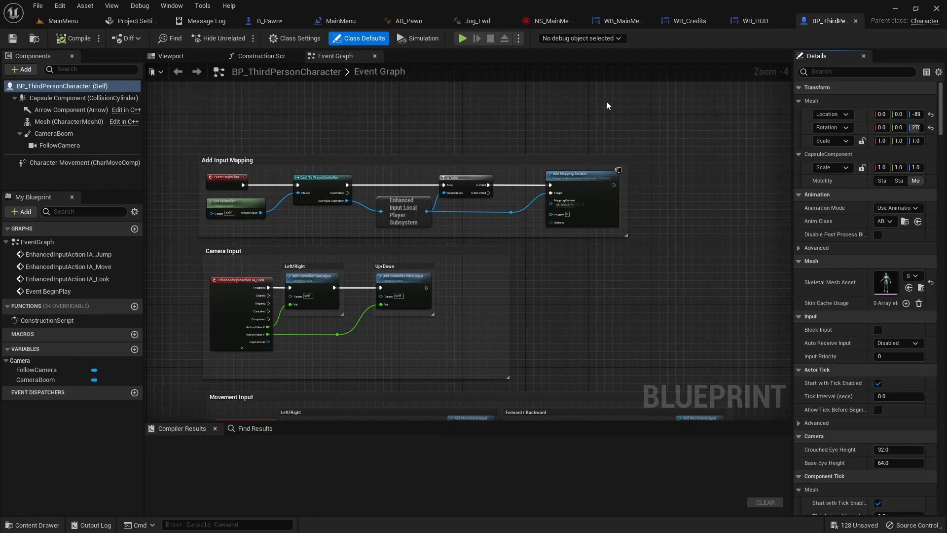
Look at the character's 3D preview, widen the details area, and return to the Event Graph.
click(171, 56)
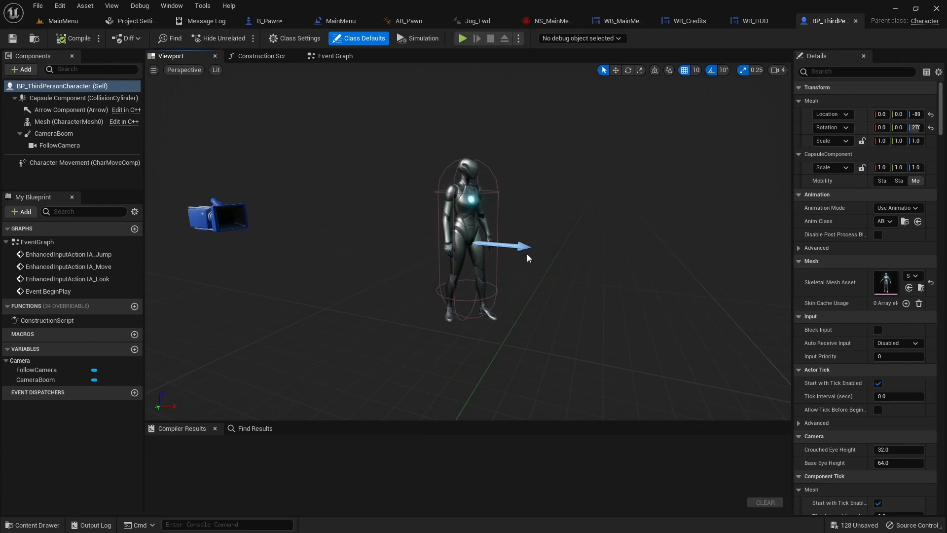
drag(789, 241, 712, 241)
click(329, 57)
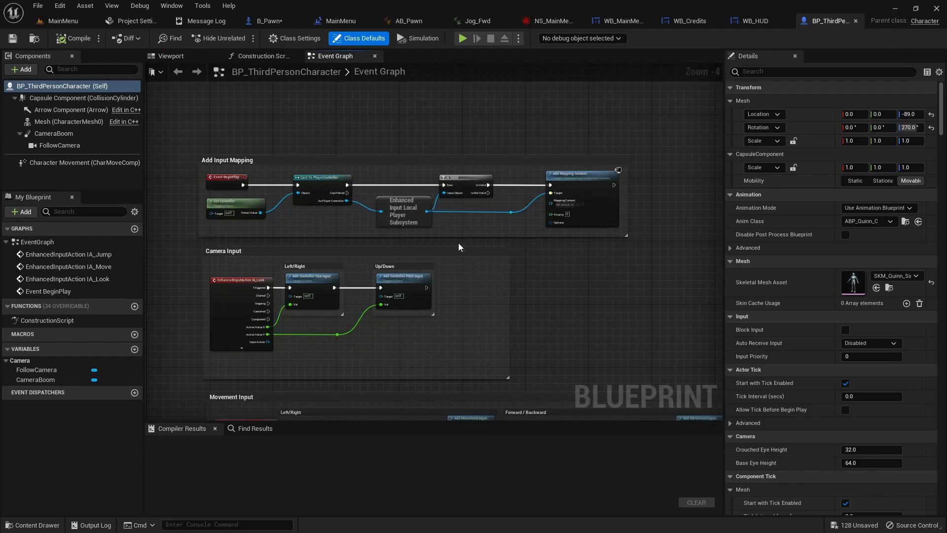
Add a Create Widget node after Add Mapping Context in the BeginPlay chain and set its class to WB_HUD.
mouse_move(613, 269)
right_down()
mouse_move(411, 285)
mouse_move(609, 285)
right_up()
scroll(326, 250, up, 4)
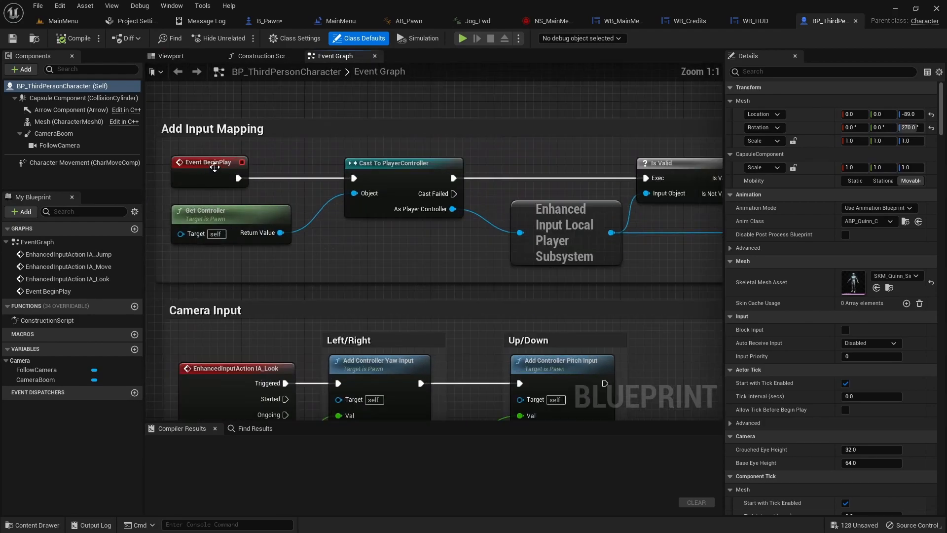
right_drag(673, 296, 241, 282)
right_drag(639, 253, 357, 200)
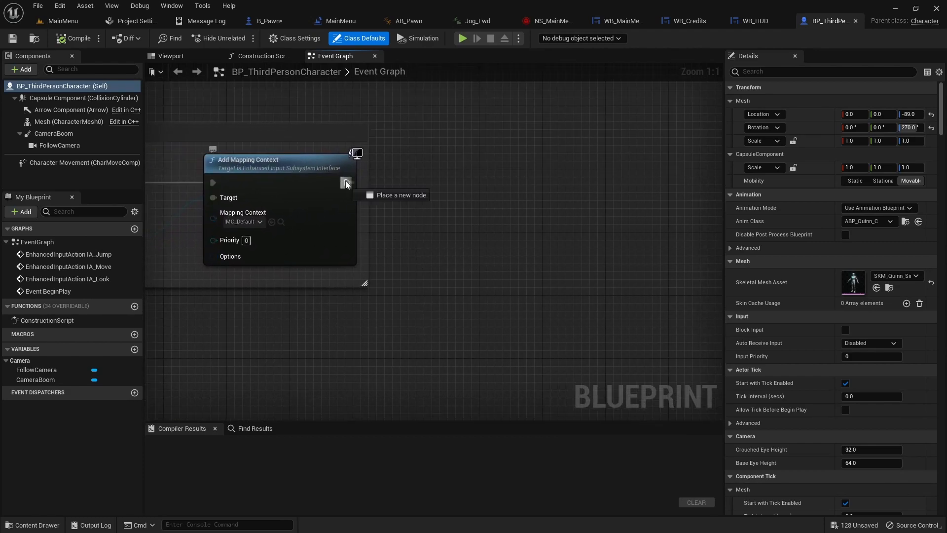
drag(345, 183, 438, 180)
text(create widget)
key(Return)
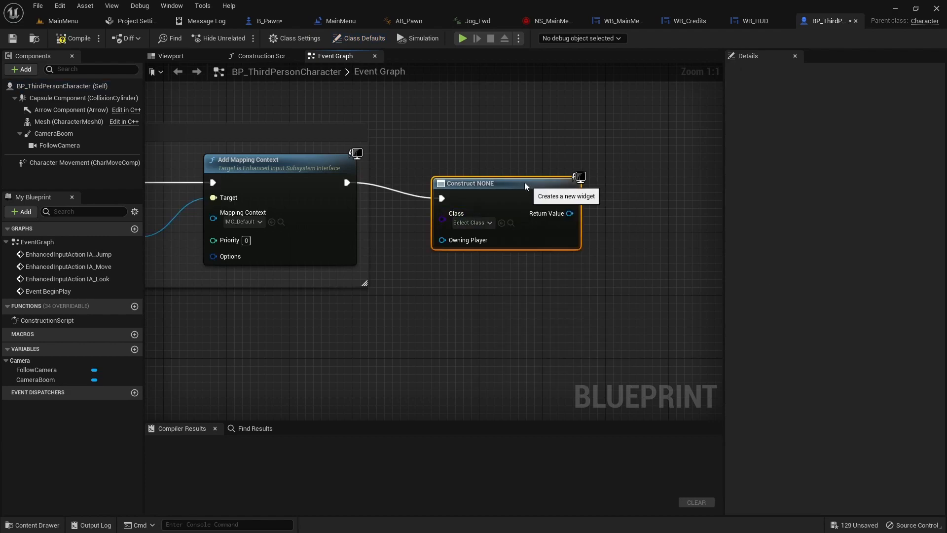
click(439, 206)
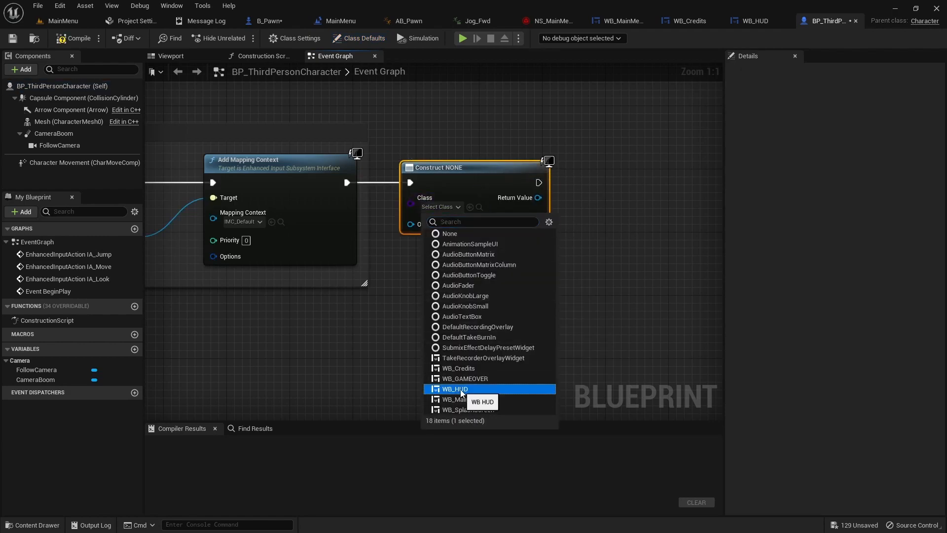
click(461, 390)
Add an Add to Viewport node after the WB_HUD widget creation and connect the widget's Return Value to its Target.
right_drag(618, 245, 466, 257)
drag(400, 195, 464, 195)
text(add to view)
key(Return)
drag(399, 211, 465, 235)
drag(511, 203, 479, 185)
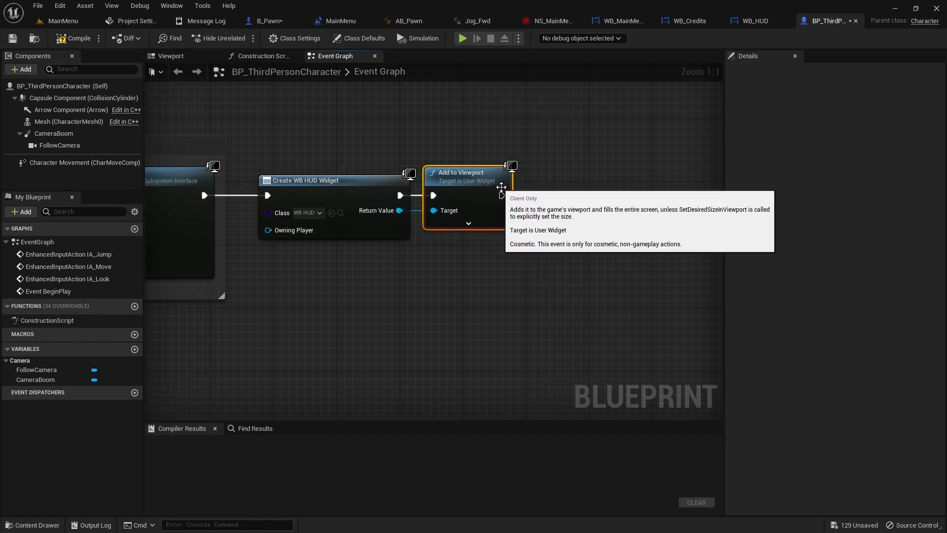
Compile and save the BP_ThirdPersonCharacter blueprint.
right_drag(576, 250, 496, 242)
scroll(427, 259, down, 1)
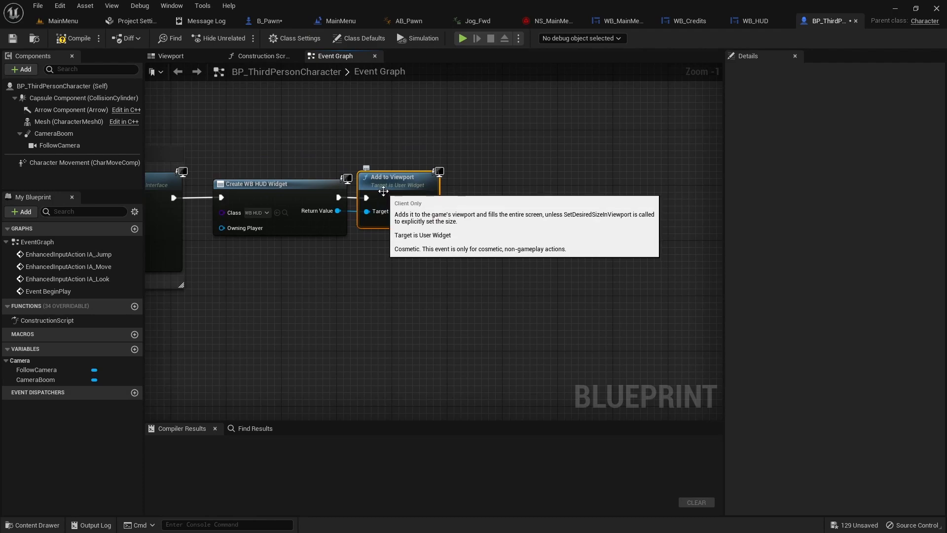
click(79, 37)
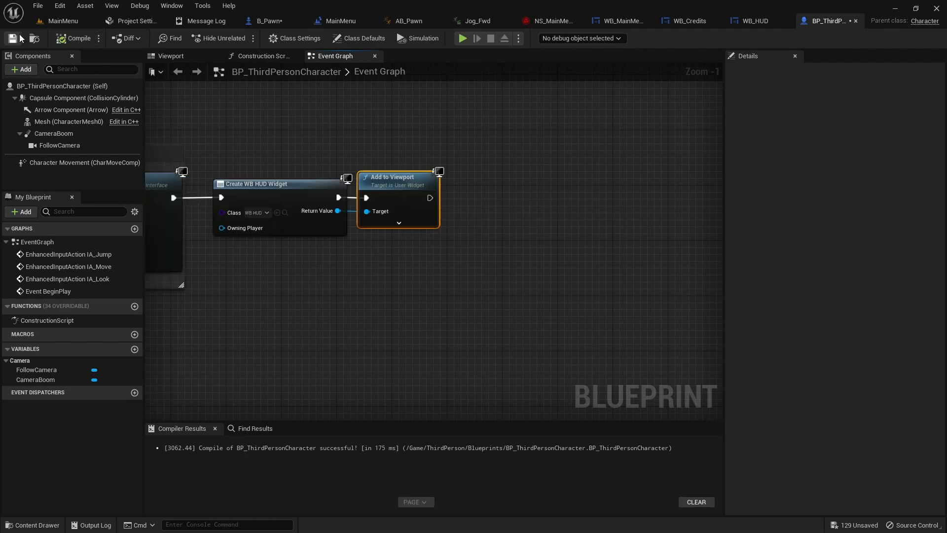
Play the game from the MainMenu level and run and jump with the character to check the health bar on screen.
click(74, 20)
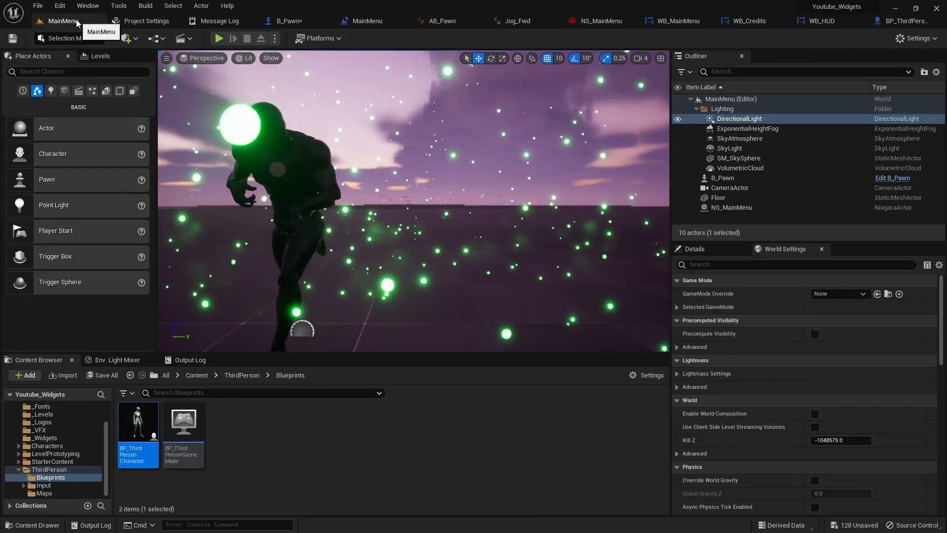
click(219, 38)
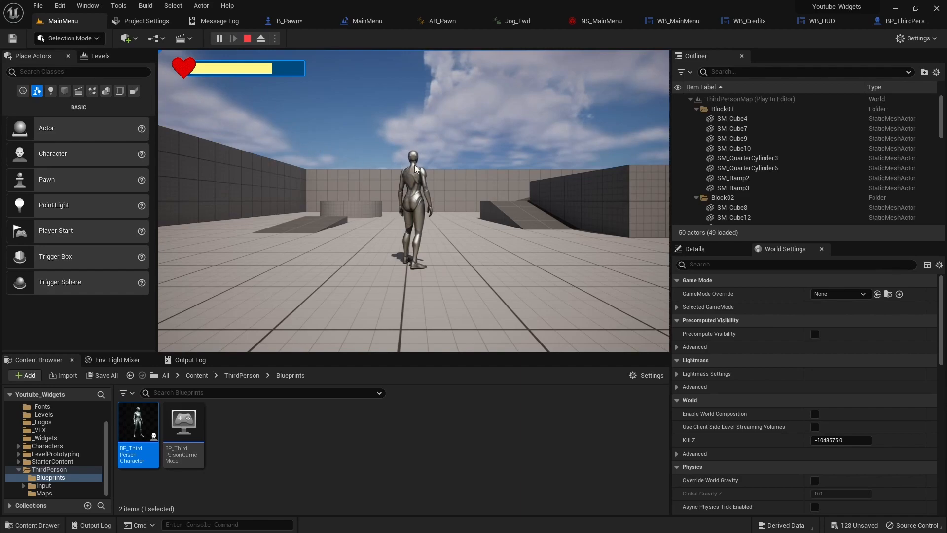
click(407, 222)
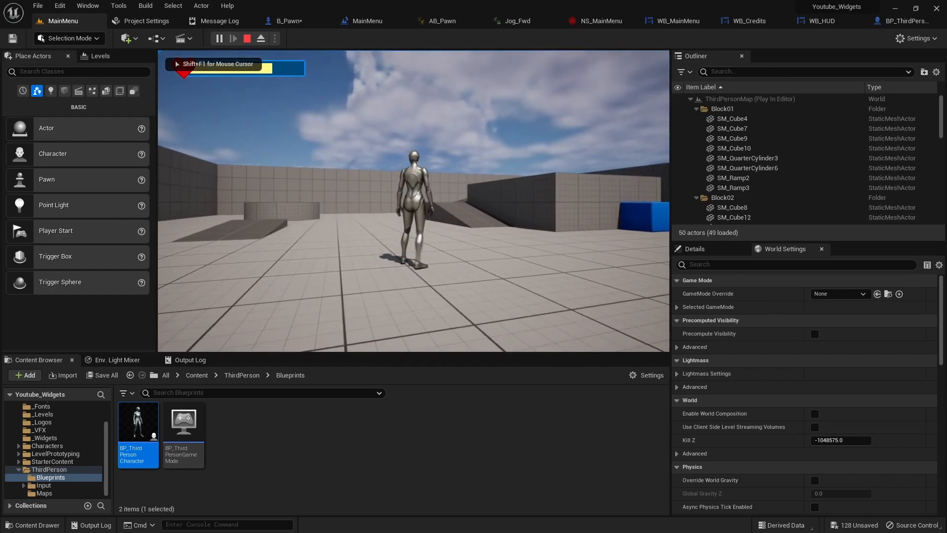
key(w)
key(space)
key(space)
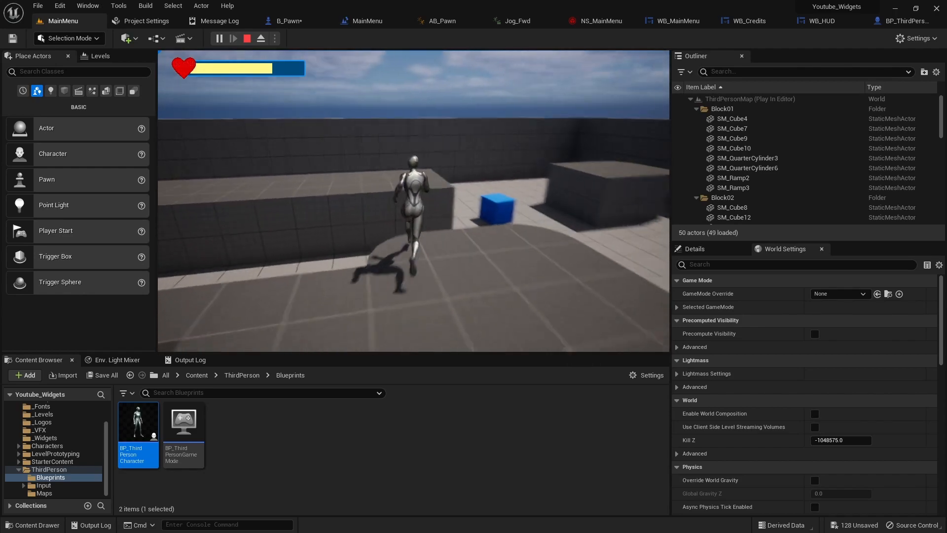
Jump with the character to check the health bar during gameplay, and stop the play session.
key(space)
key(space)
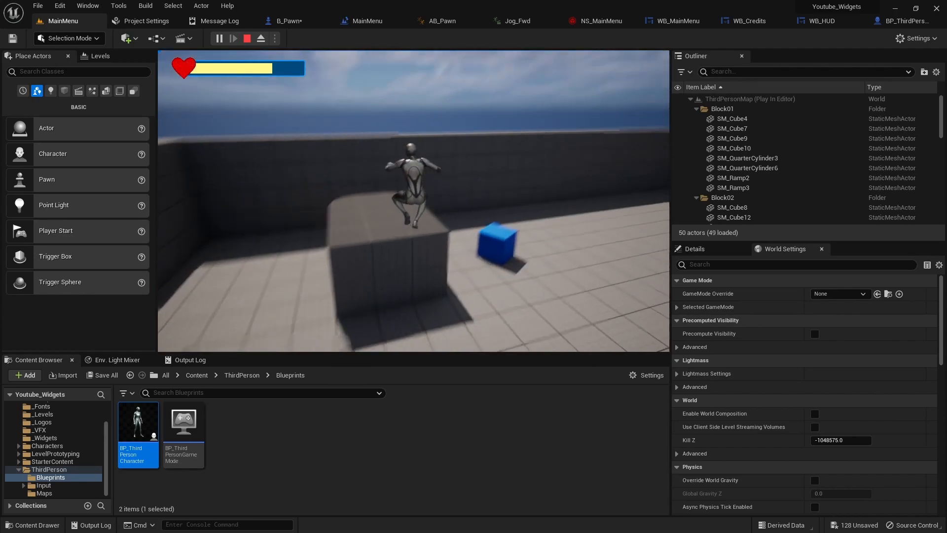
key(Escape)
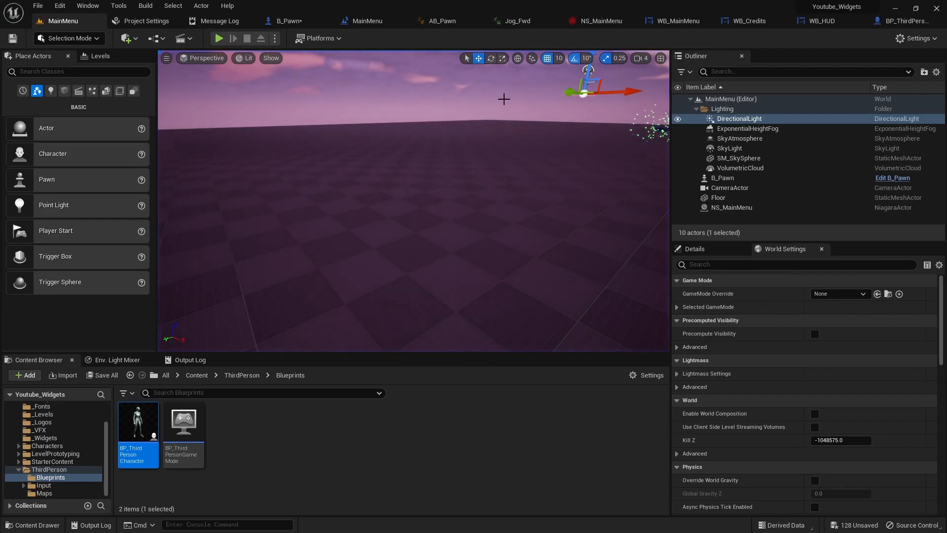
Add a Float variable named health to the BP_ThirdPersonCharacter blueprint.
click(894, 23)
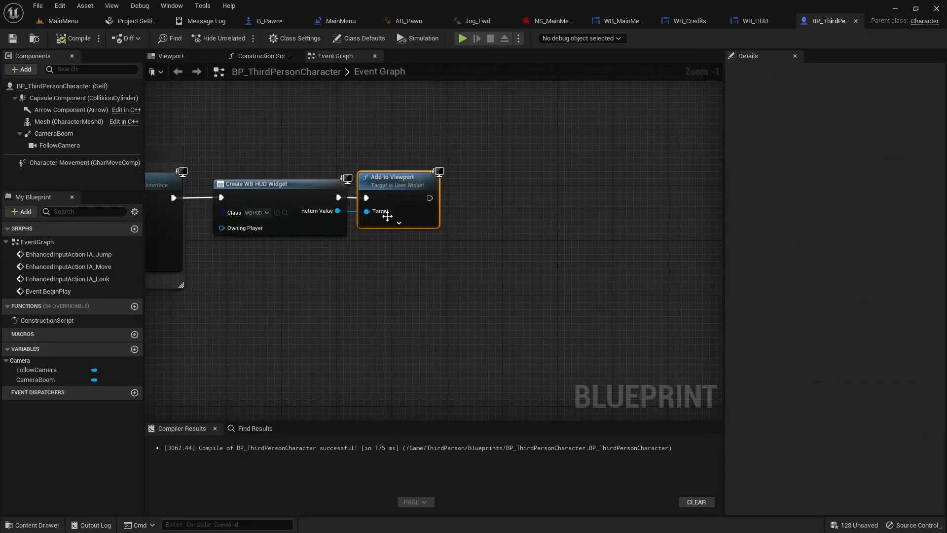
right_drag(318, 301, 478, 262)
scroll(463, 273, down, 1)
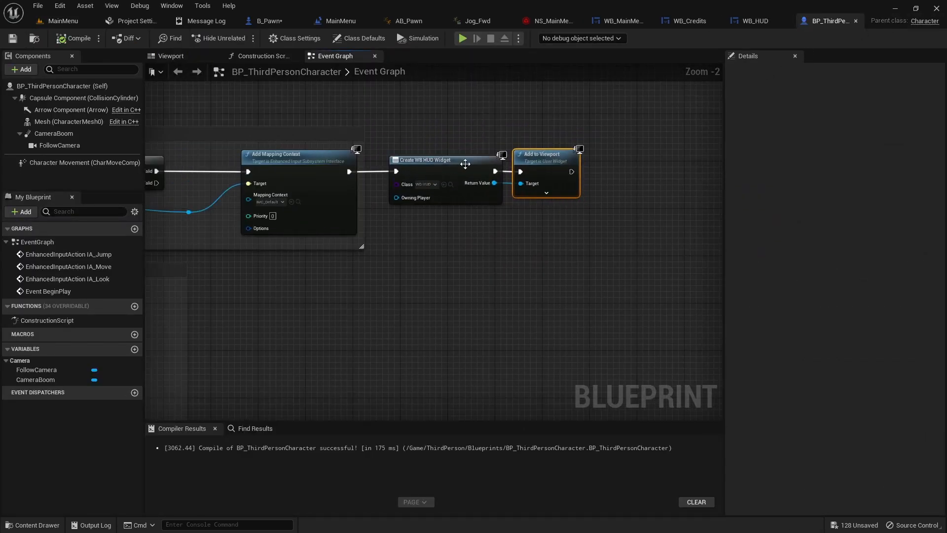
right_drag(445, 306, 429, 264)
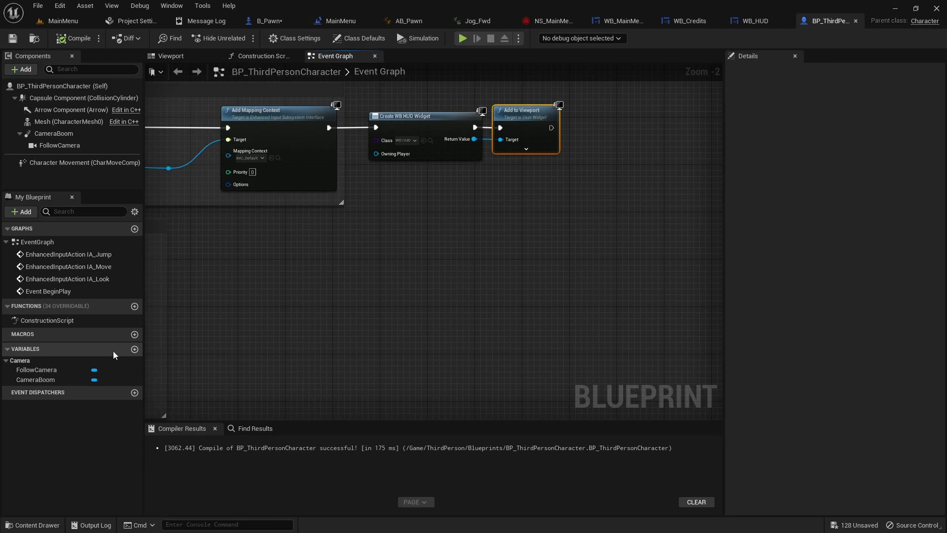
click(134, 349)
text(health)
key(Return)
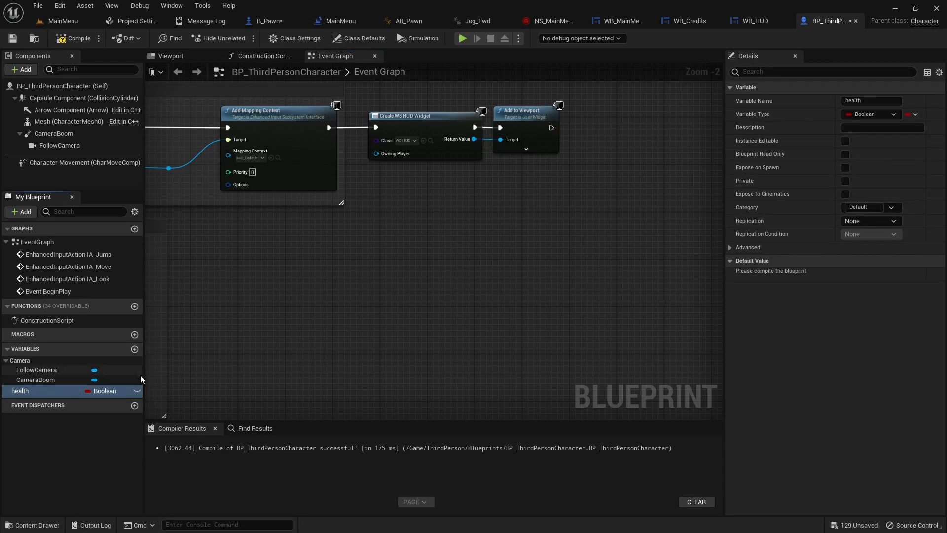
click(118, 391)
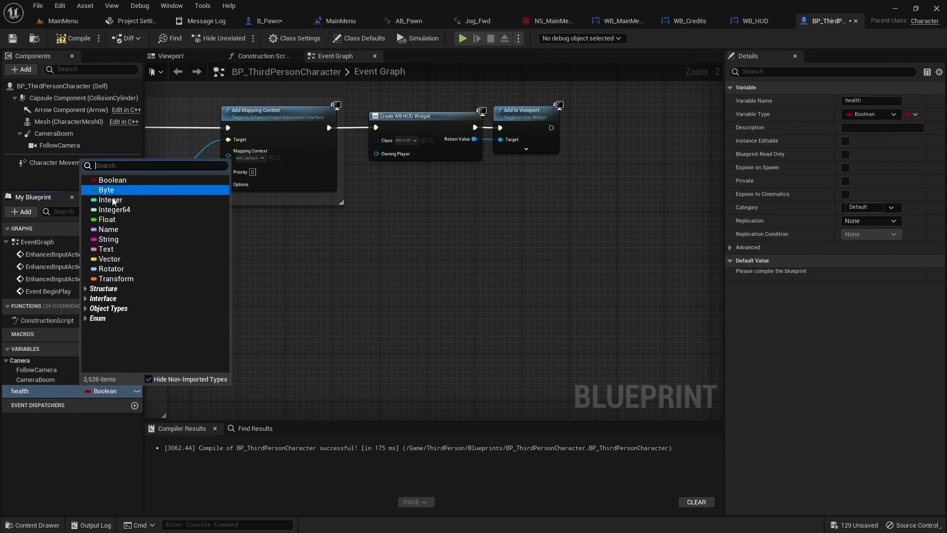
click(109, 220)
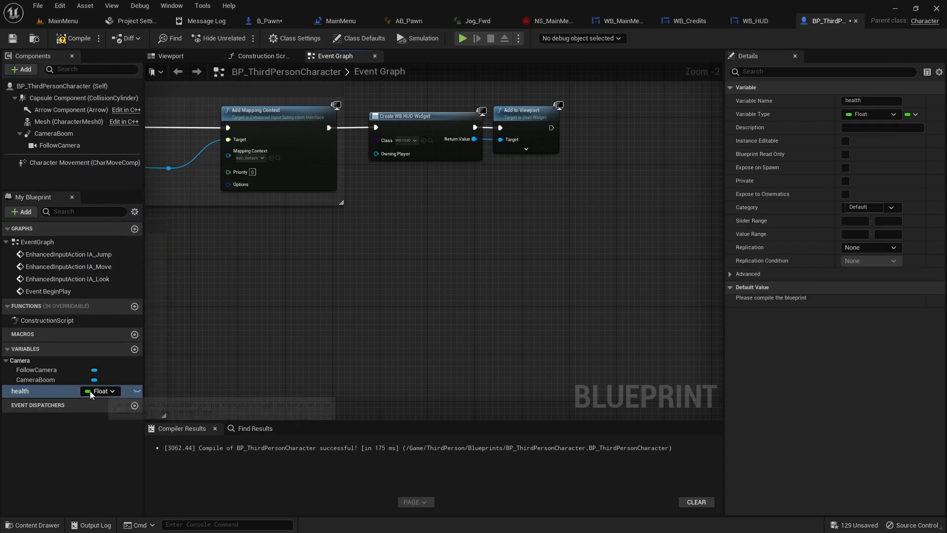
Compile the blueprint and set the health variable's default value to 1.0.
click(72, 39)
click(868, 302)
text(100)
key(Return)
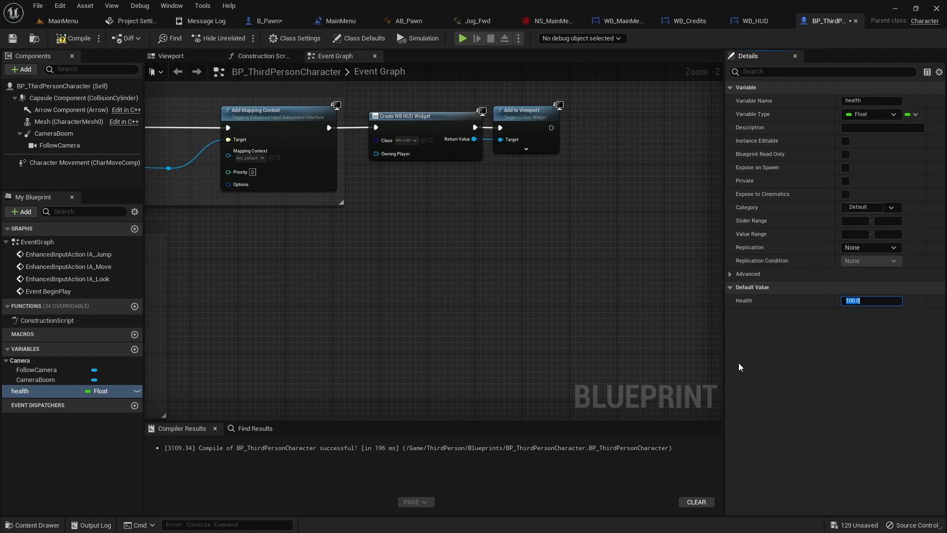
text(1)
key(Return)
In WB_HUD, vary the progress bar's Percent to preview the fill and leave it at 1.0.
click(742, 20)
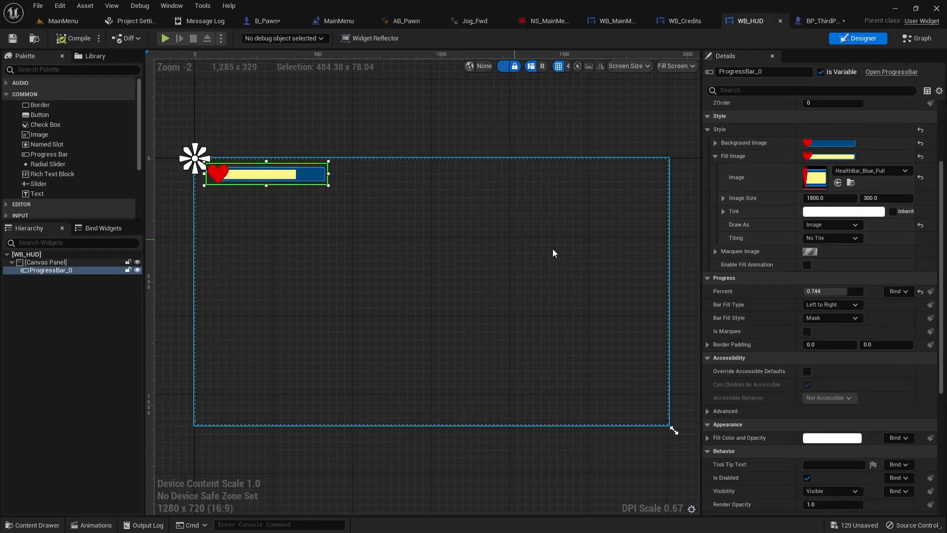
mouse_move(839, 291)
mouse_down()
mouse_move(811, 291)
mouse_move(863, 291)
mouse_move(836, 291)
mouse_move(843, 288)
mouse_up()
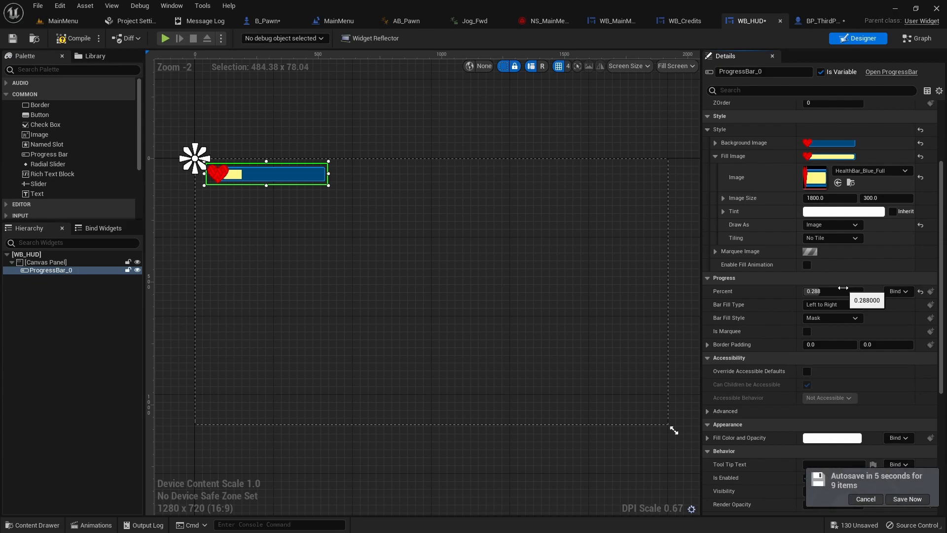
drag(843, 288, 883, 287)
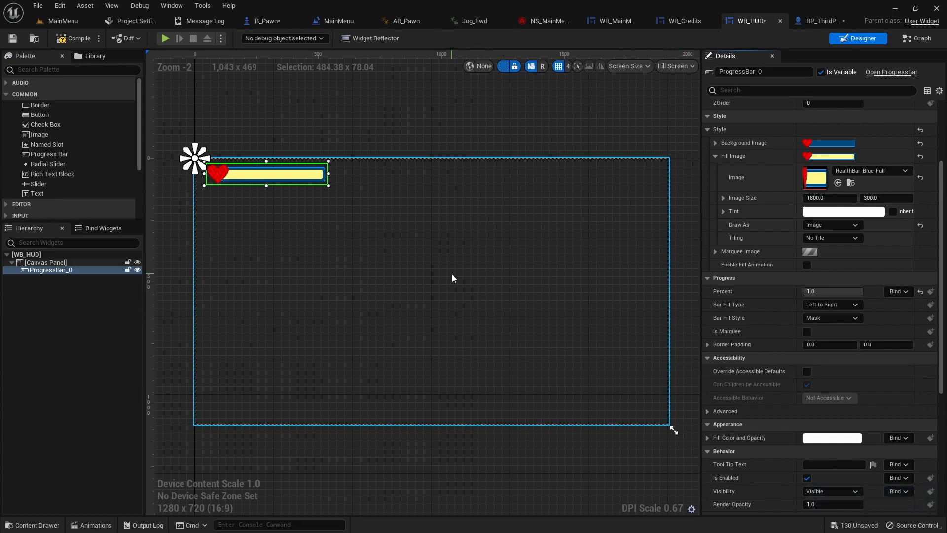
click(820, 21)
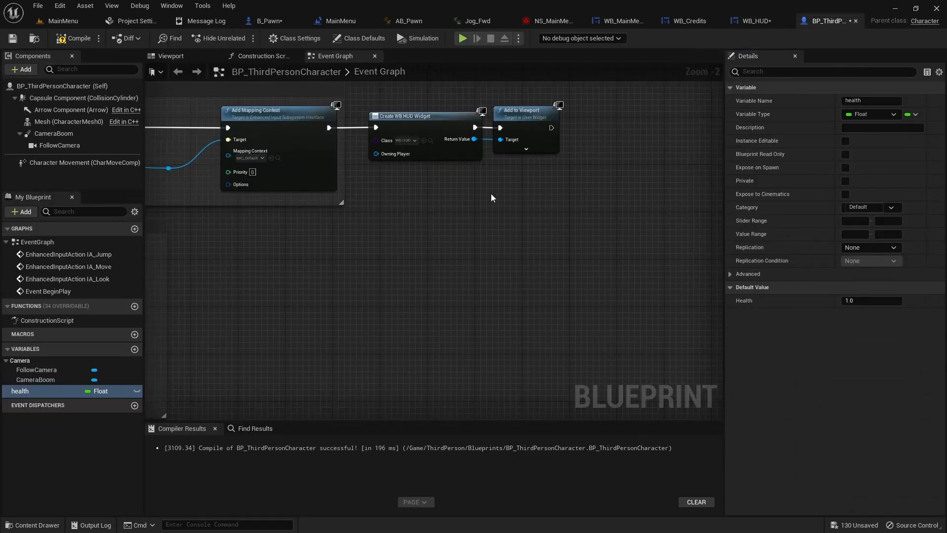
mouse_move(460, 238)
right_down()
mouse_move(541, 268)
mouse_move(554, 222)
right_up()
mouse_move(28, 392)
mouse_down()
mouse_move(280, 308)
mouse_move(365, 291)
mouse_up()
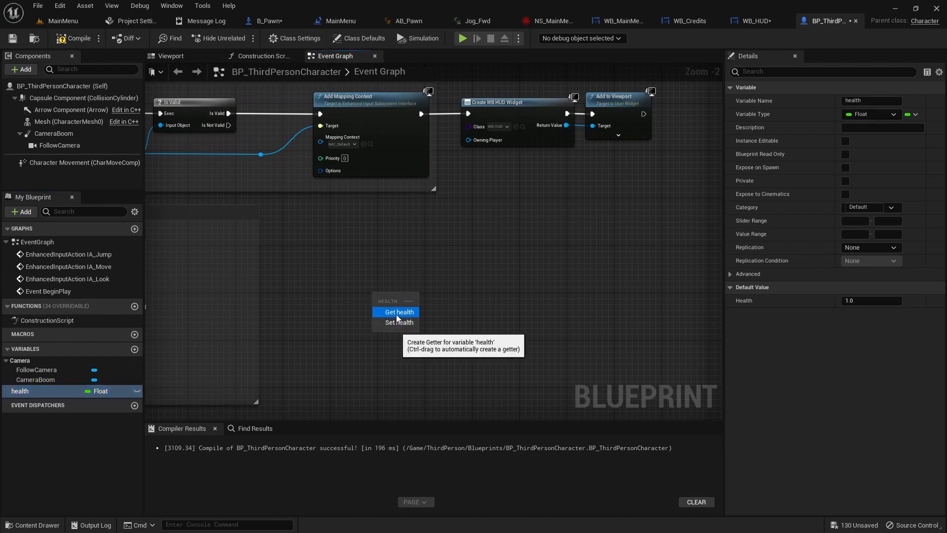
click(492, 247)
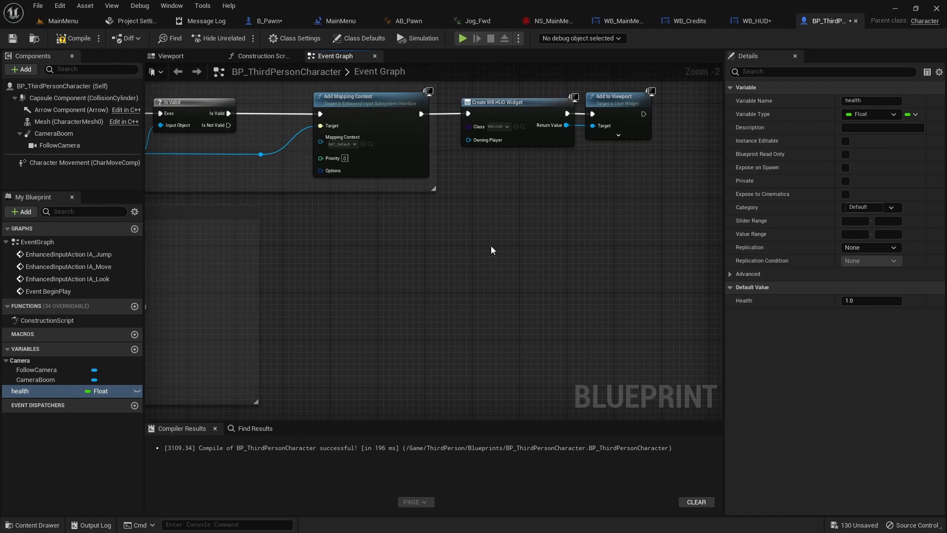
Create a binding for the Percent property of the WB_HUD progress bar.
click(757, 20)
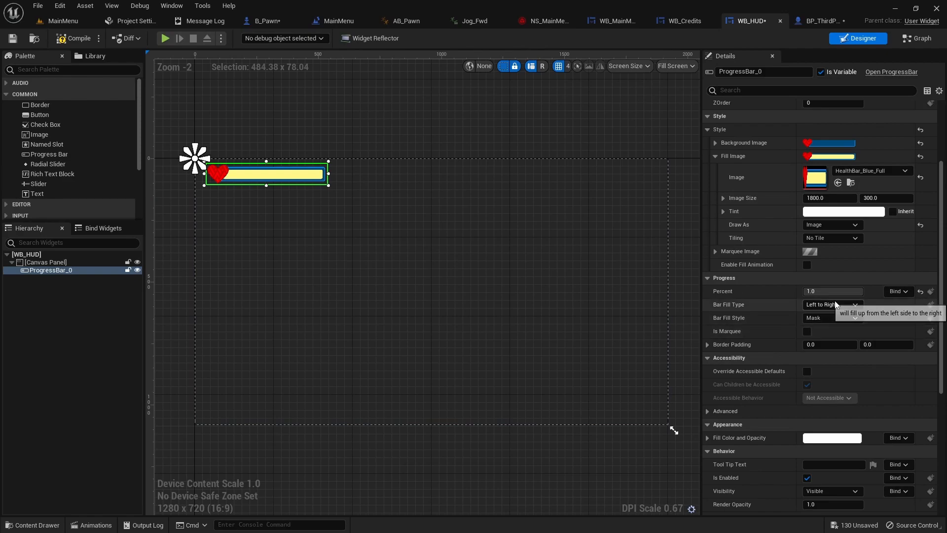
click(897, 292)
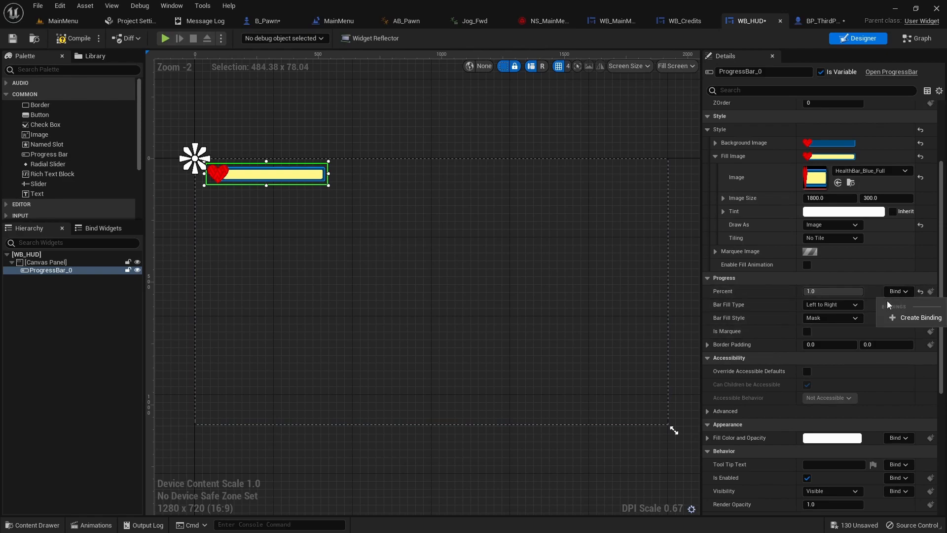
click(911, 318)
Insert a Cast To BP_ThirdPersonCharacter node between Get Percent and the Return Node.
drag(545, 300, 332, 311)
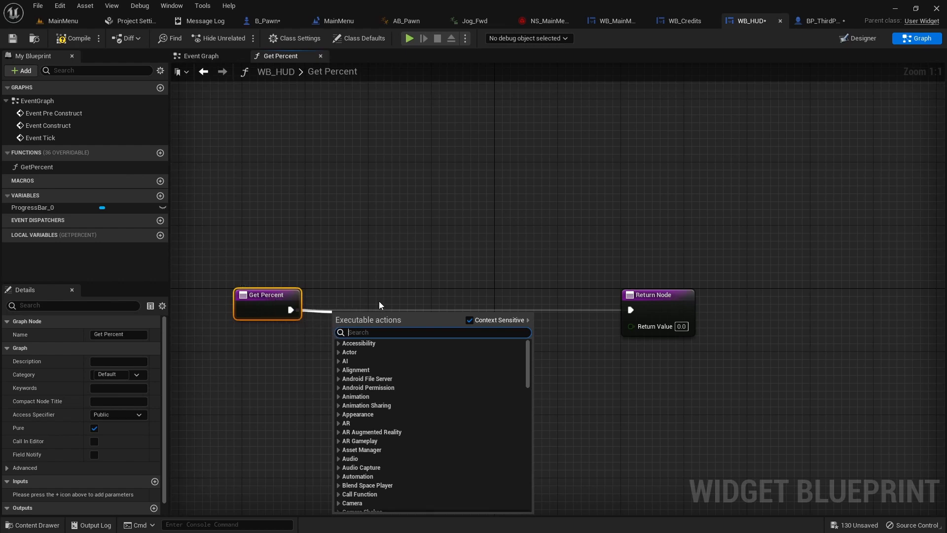
text(cast)
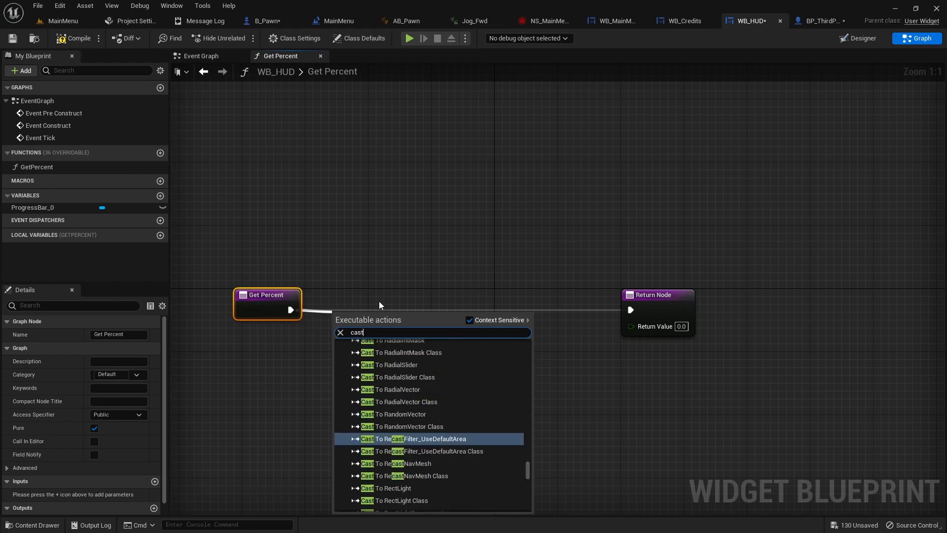
text( to third)
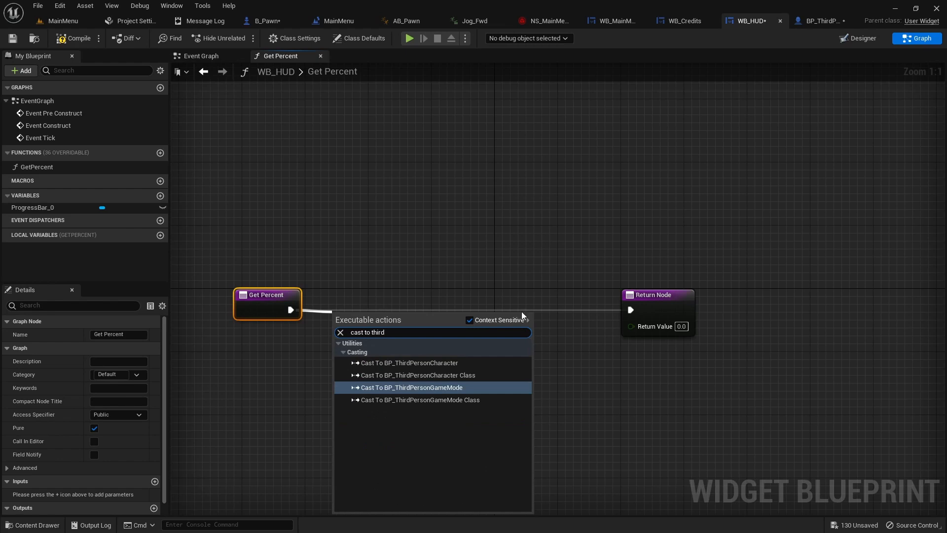
click(430, 363)
mouse_move(412, 303)
mouse_down()
mouse_move(442, 297)
mouse_move(416, 295)
mouse_up()
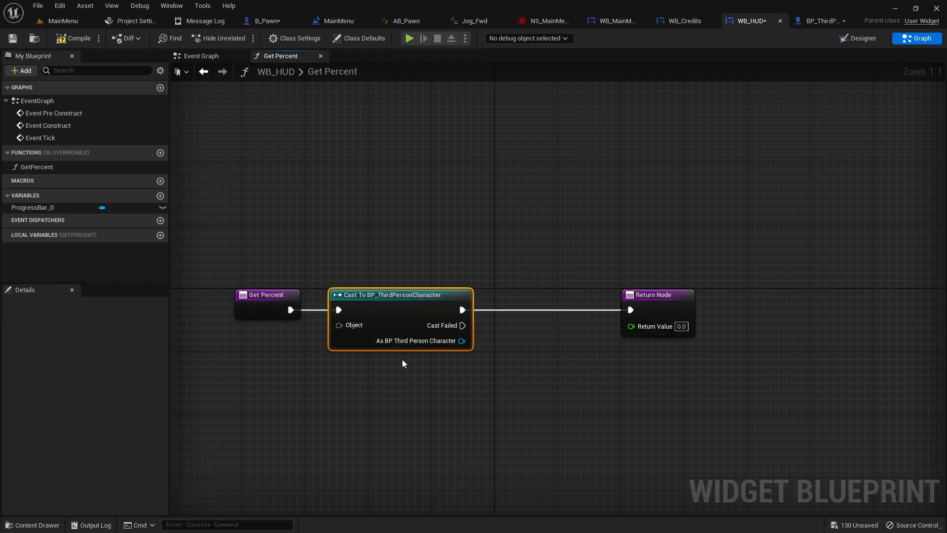
drag(460, 341, 473, 378)
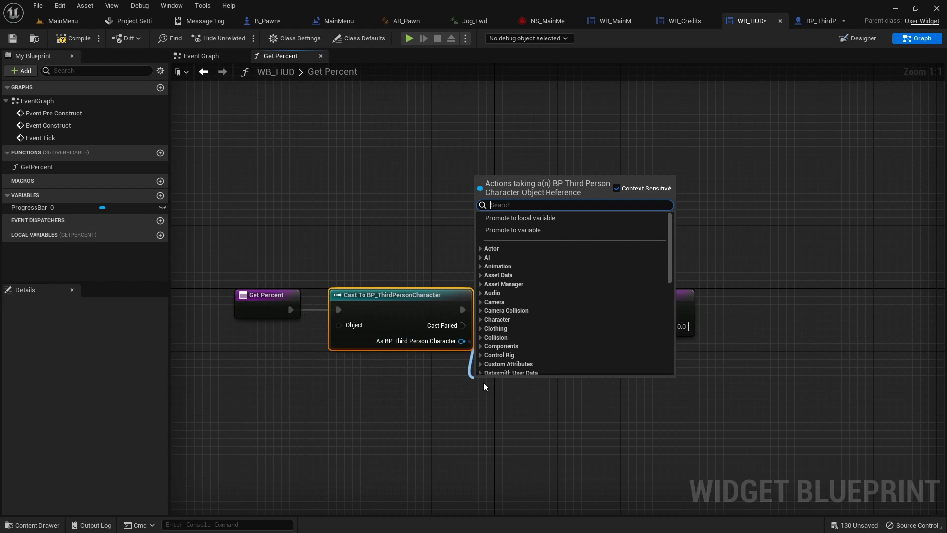
text(health)
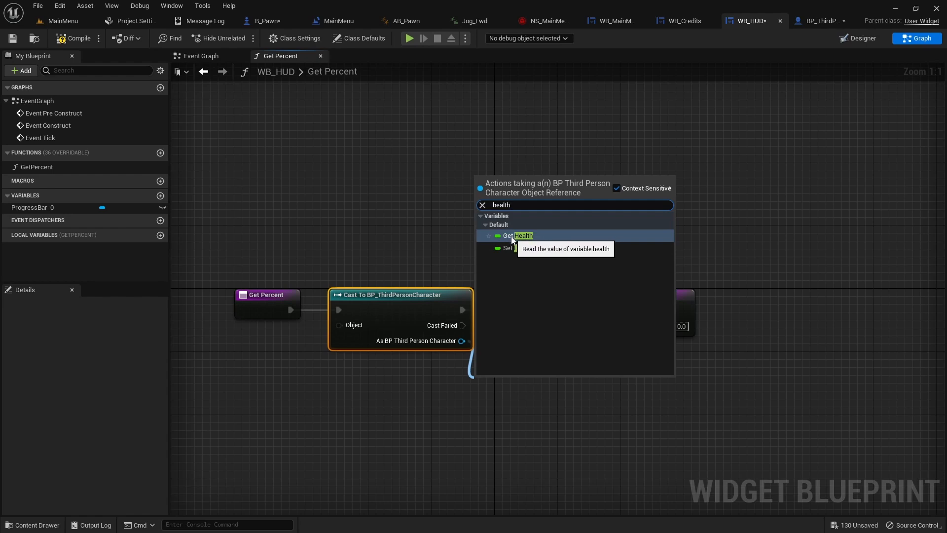
click(480, 238)
Assign the health variable in BP_ThirdPersonCharacter to the category Health System and save the blueprint.
click(822, 20)
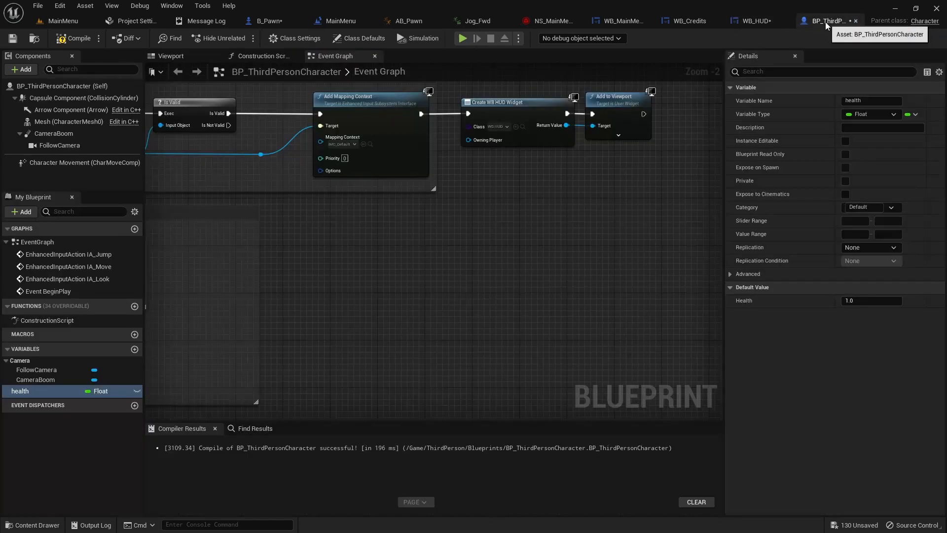
click(863, 207)
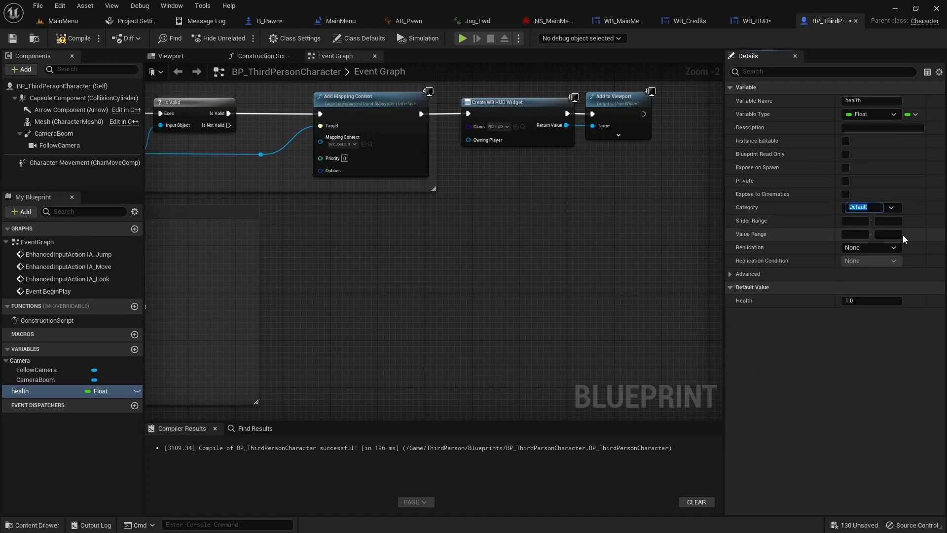
text(Health System)
key(Return)
click(12, 39)
In WB_HUD's Get Percent function, add a Get Health node from the cast's As BP Third Person Character output.
click(753, 22)
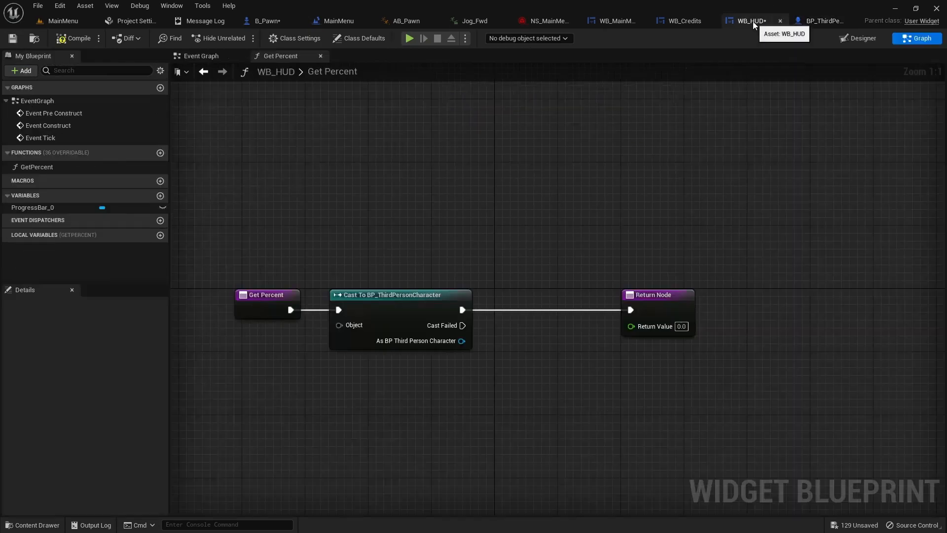
drag(461, 341, 538, 368)
text(health)
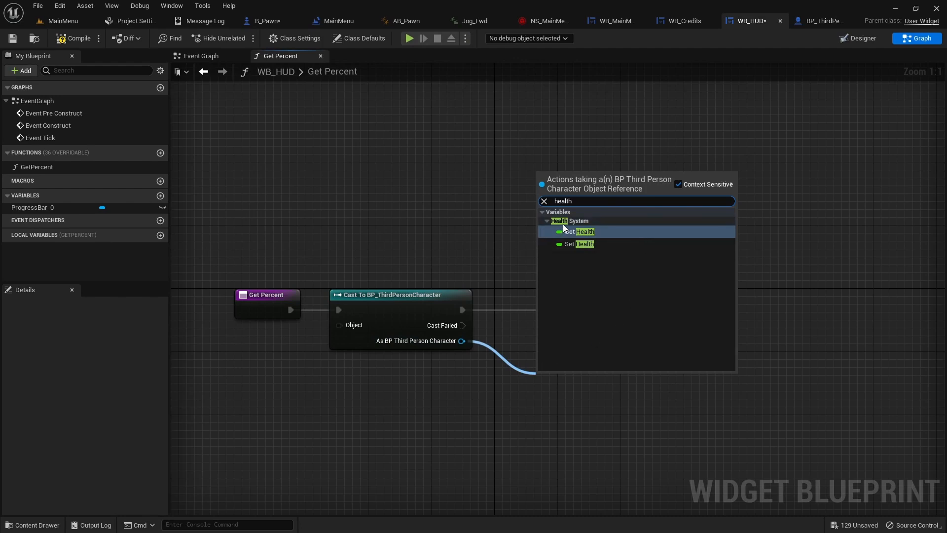
click(576, 232)
Try dividing Health by 100.0 and feeding the result into the Return Value, and delete the Divide node.
mouse_move(575, 372)
mouse_down()
mouse_move(480, 373)
mouse_move(581, 411)
mouse_up()
text(div)
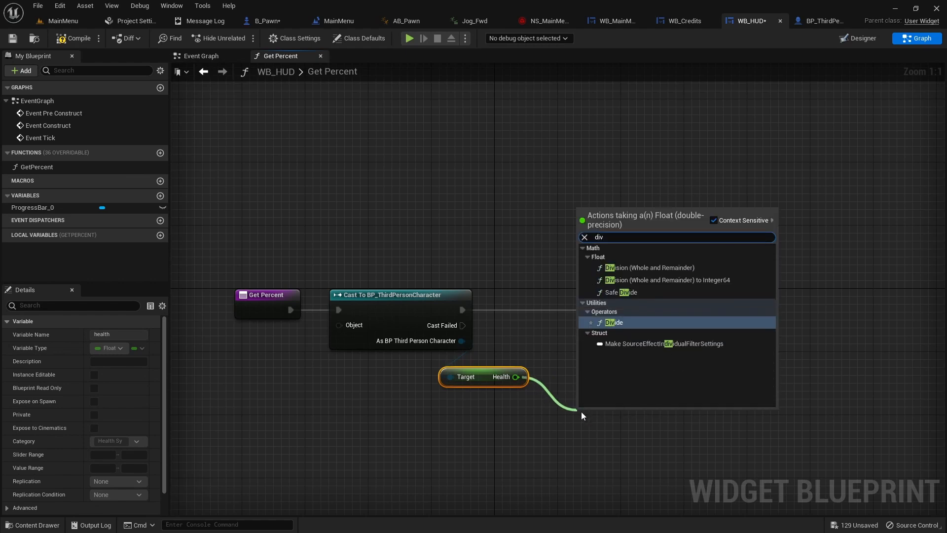
key(Return)
click(599, 432)
text(100.0)
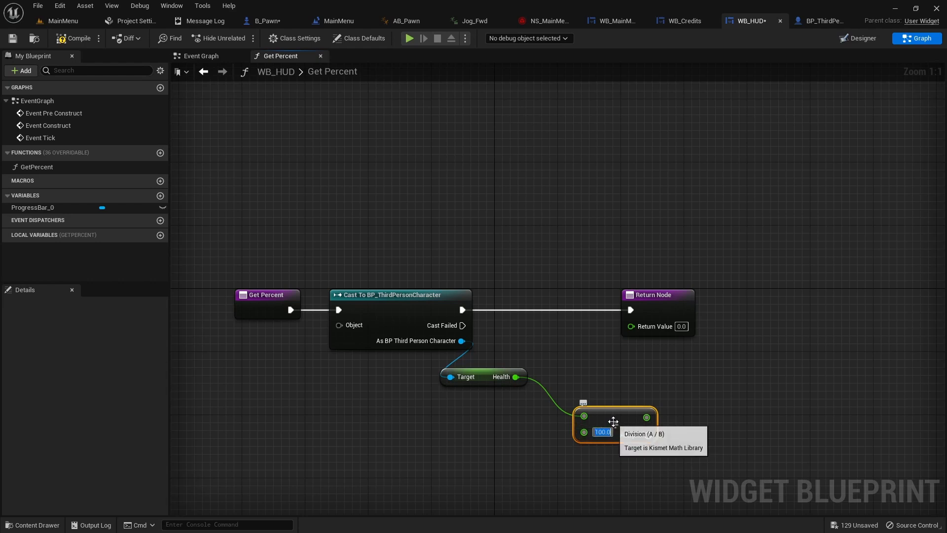
drag(615, 421, 552, 414)
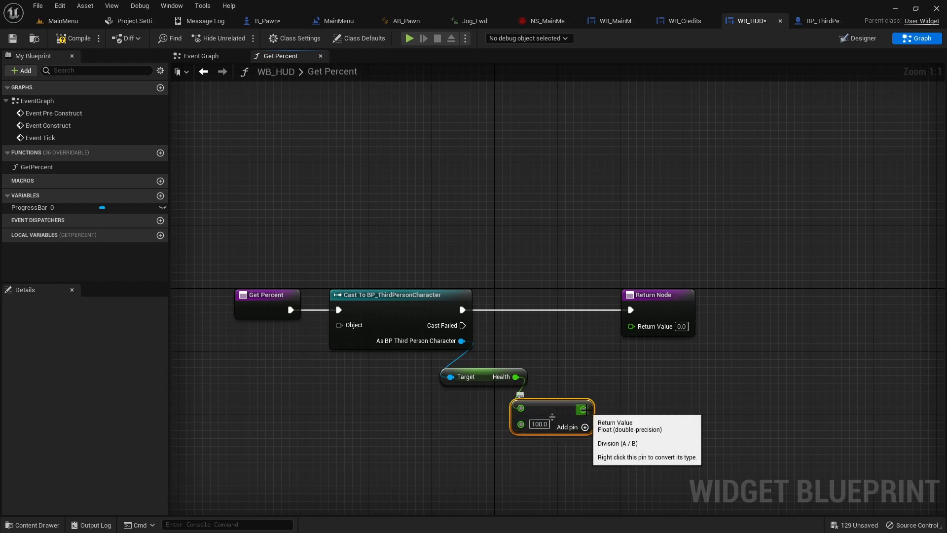
drag(583, 409, 631, 325)
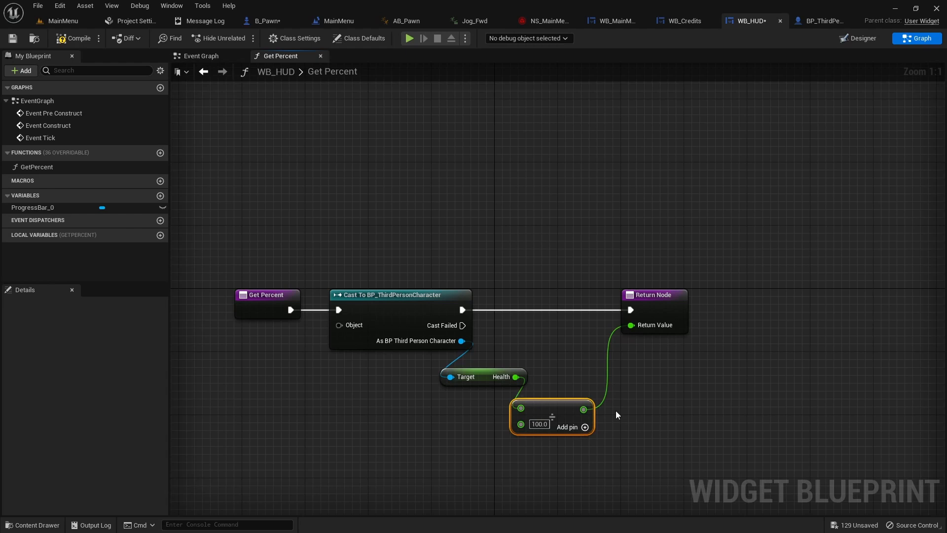
key(Delete)
Connect Health directly to the Return Node's Return Value and compile WB_HUD.
mouse_move(516, 377)
mouse_down()
mouse_move(587, 368)
mouse_move(636, 334)
mouse_up()
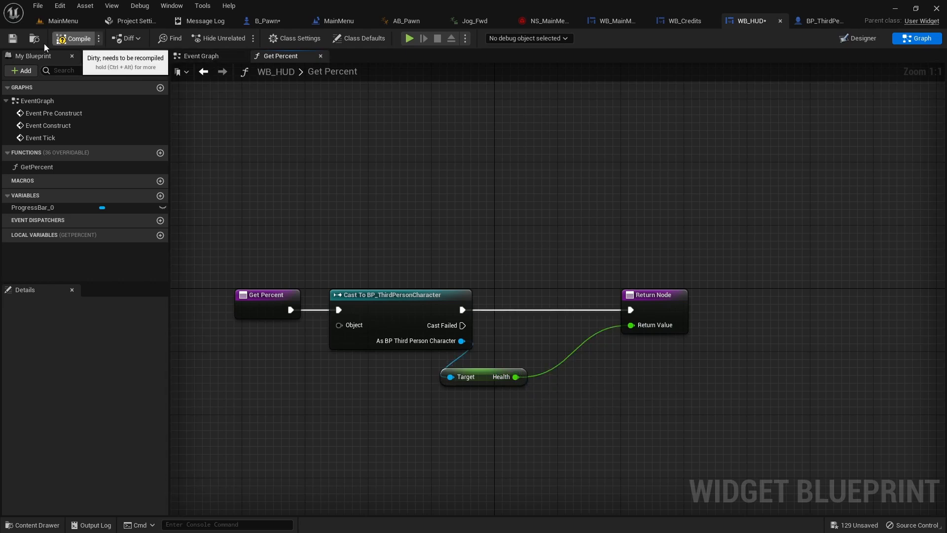
click(73, 38)
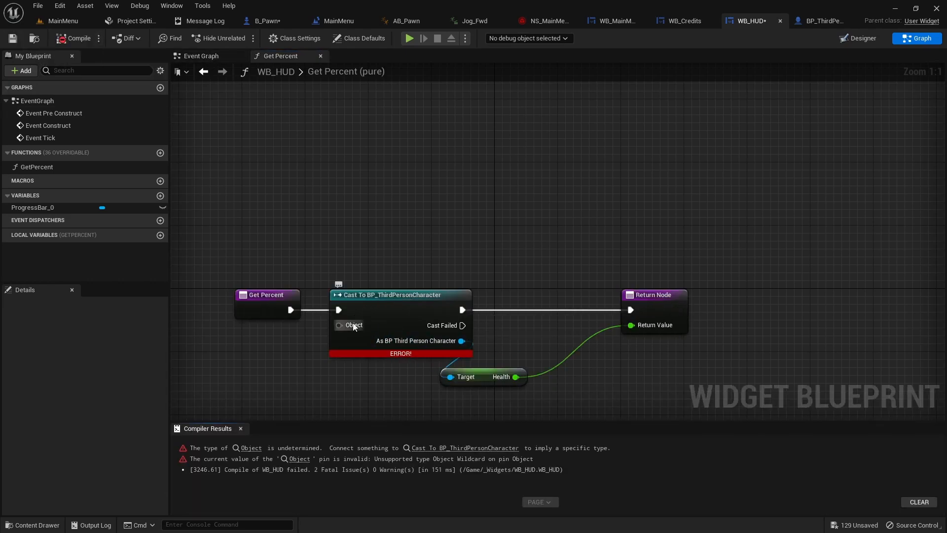
Feed a Get Player Character node into the Object input of Cast To BP_ThirdPersonCharacter, then compile and save WB_HUD.
drag(339, 327, 256, 342)
text(get play)
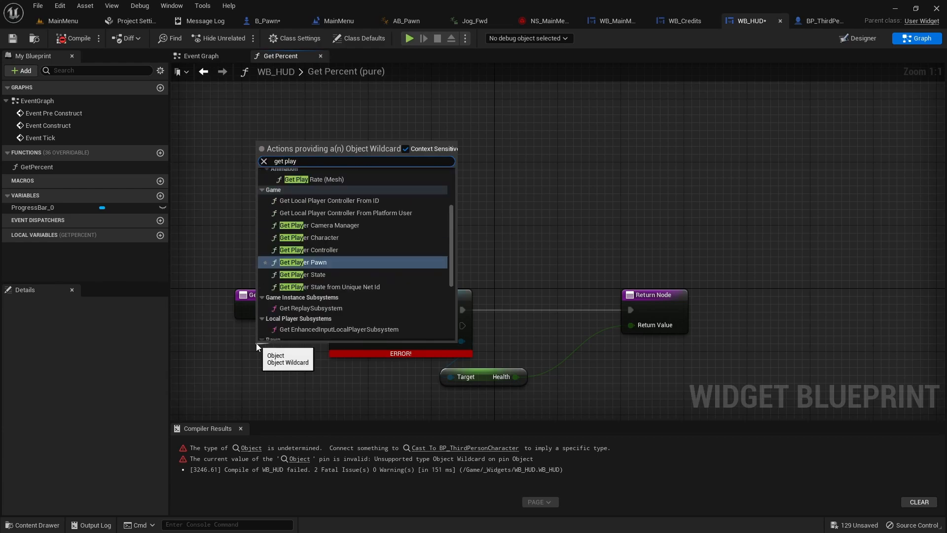
text(er cha)
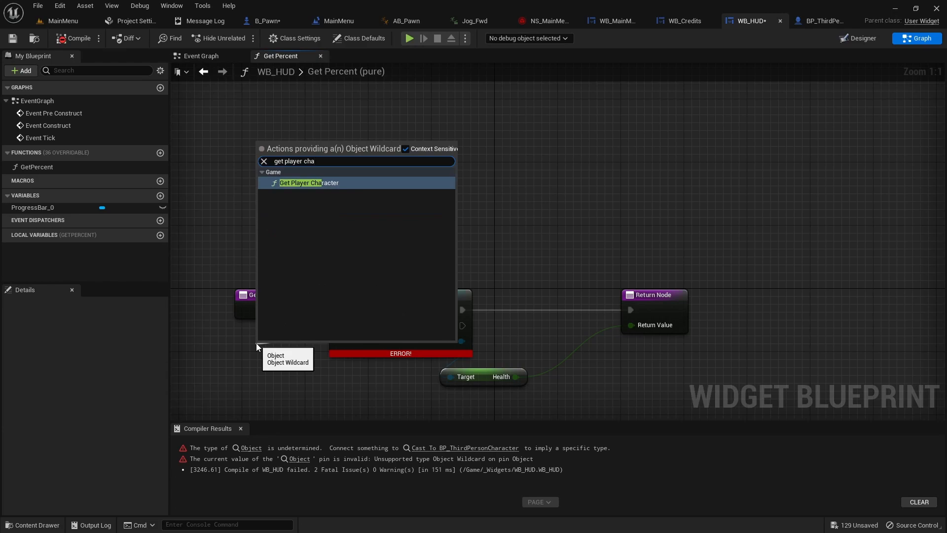
key(Return)
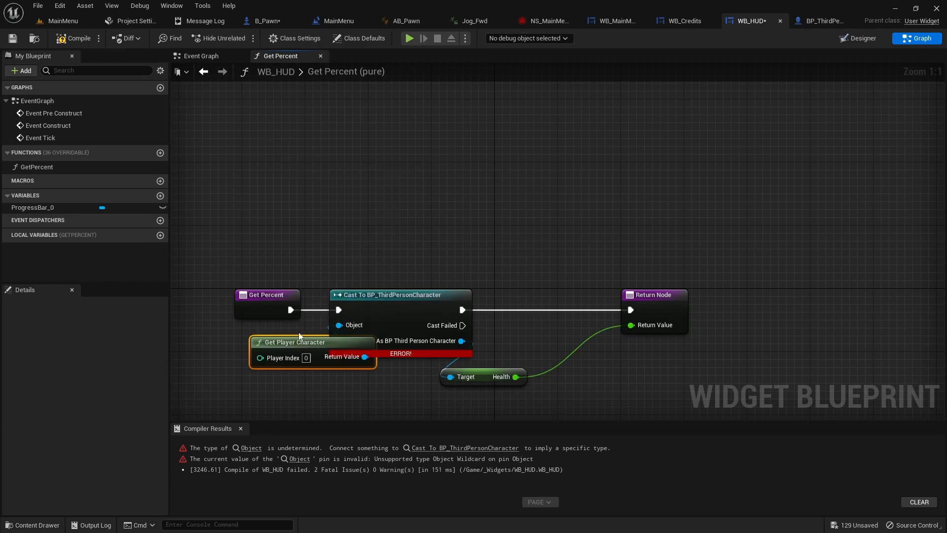
drag(297, 341, 253, 366)
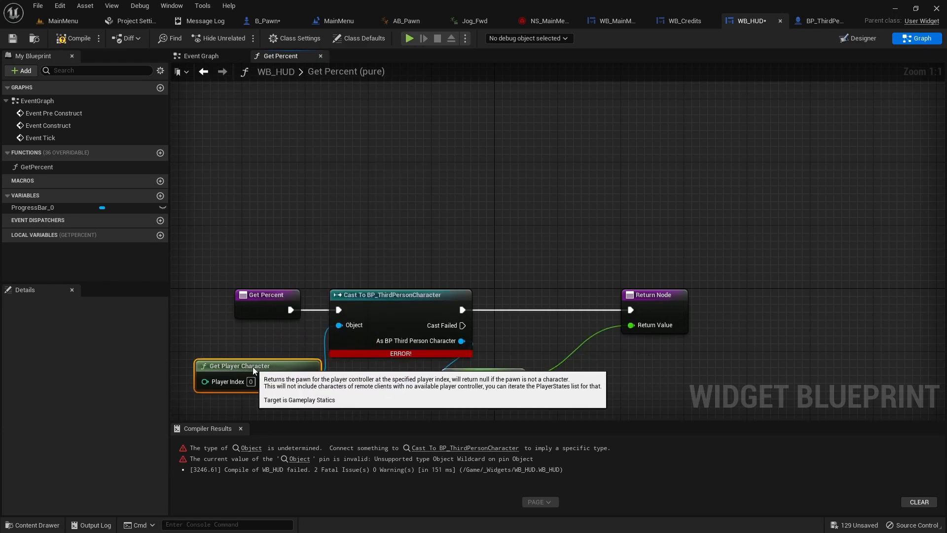
click(75, 39)
click(16, 40)
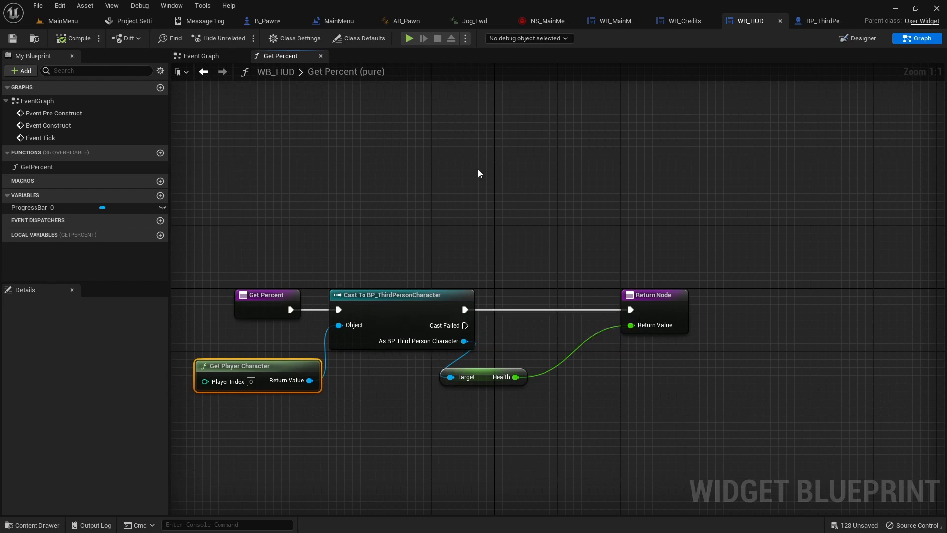
Play the MainMenu level, start the game, run and jump with the character to check the health bar, and stop playing.
click(63, 21)
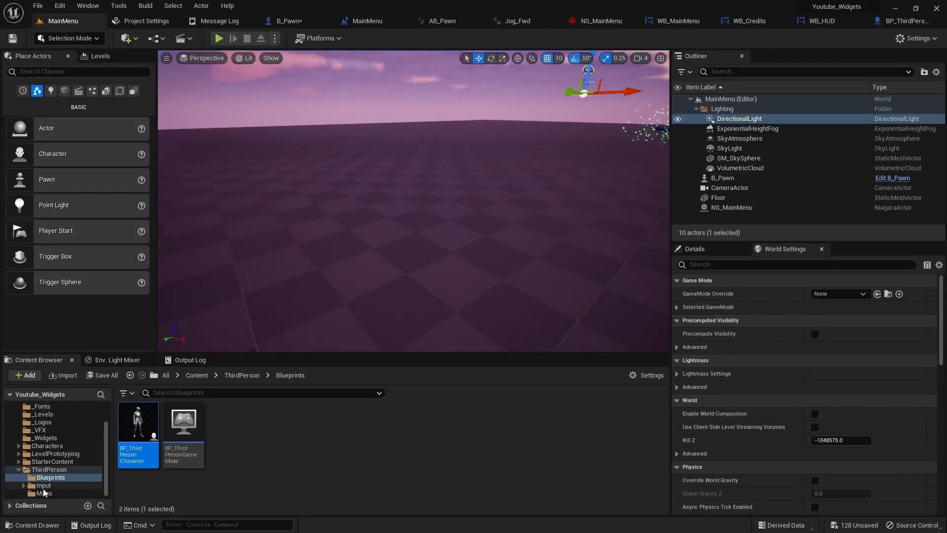
click(219, 39)
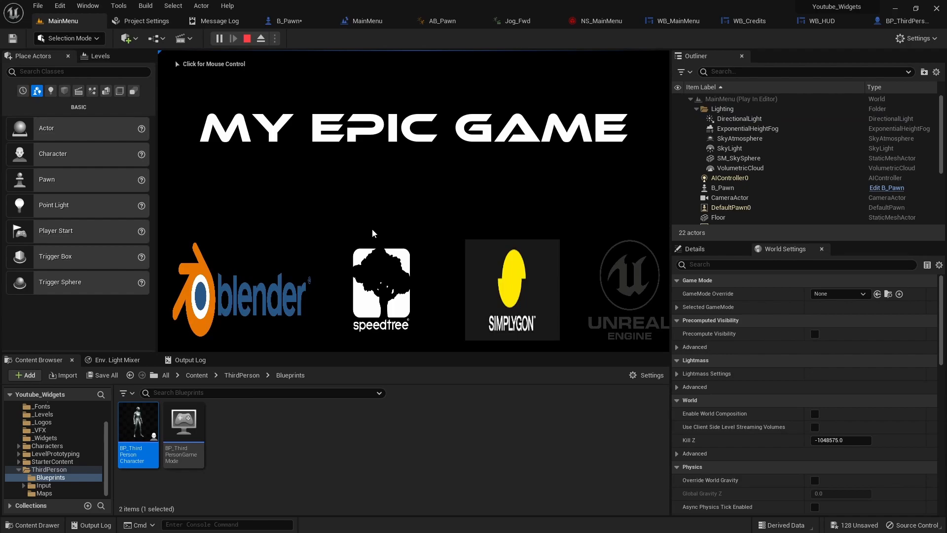
click(548, 122)
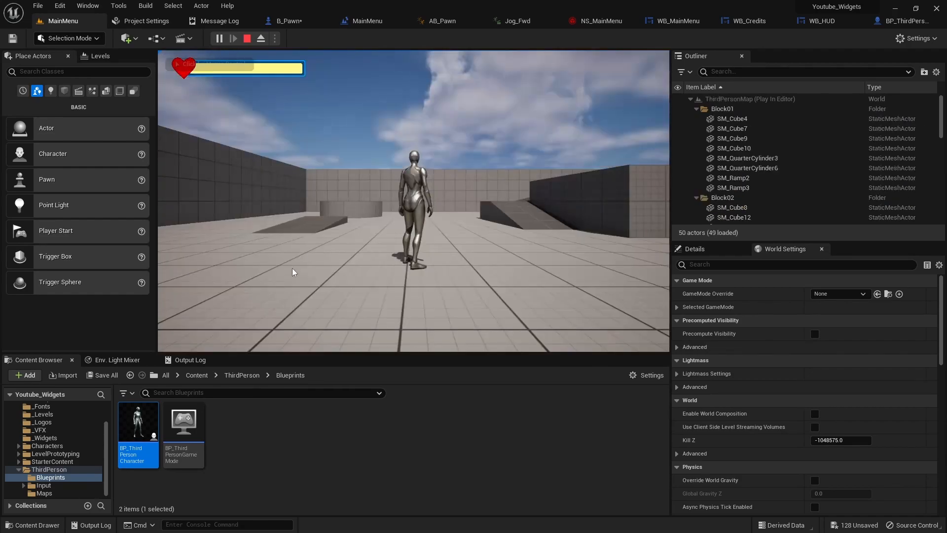
click(351, 215)
key(w)
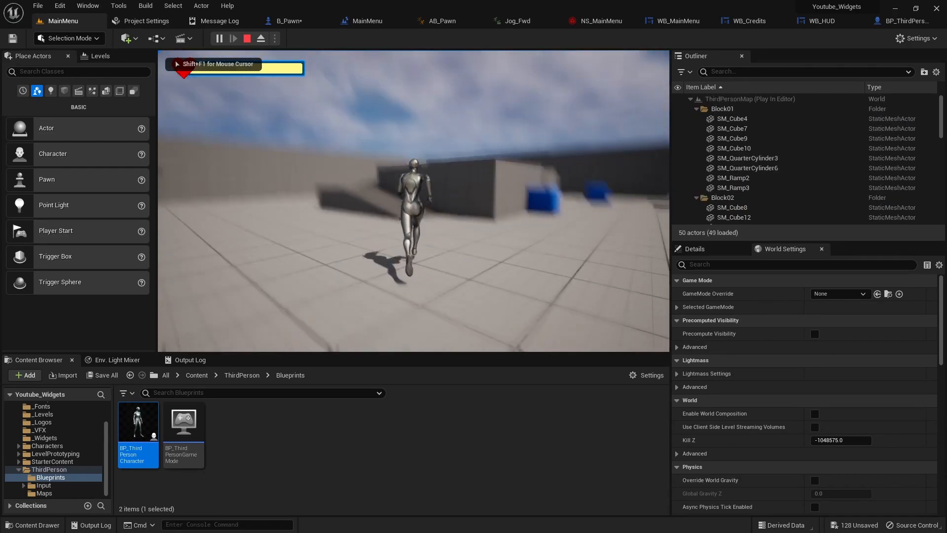
key(w)
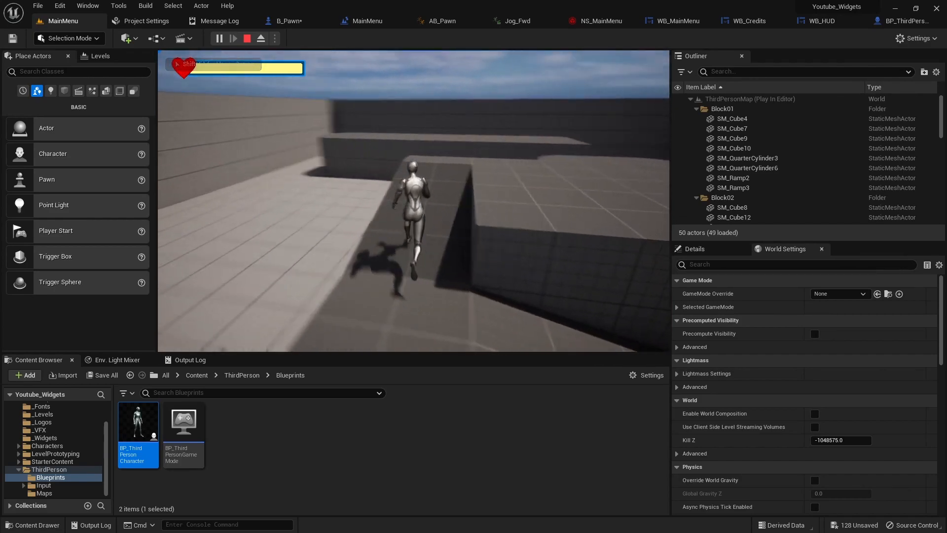
key(w)
key(space)
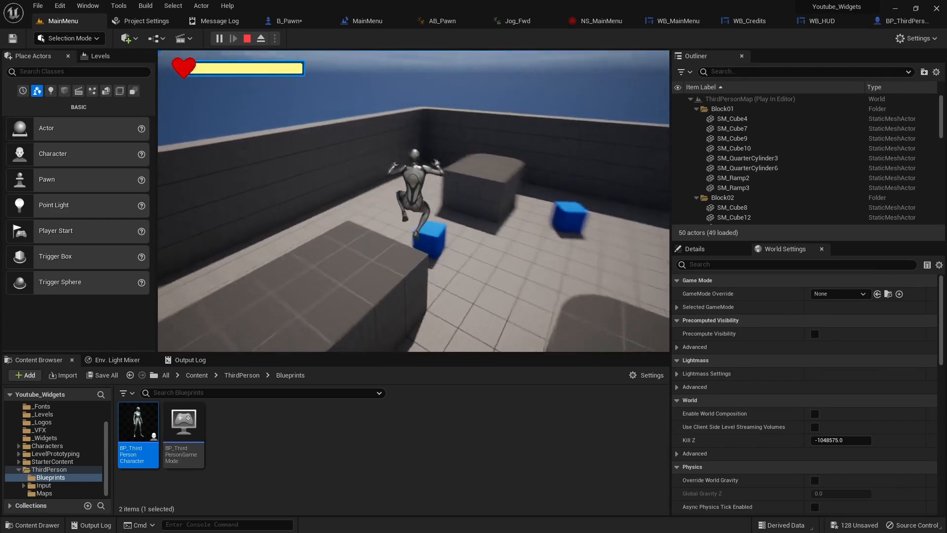
key(w)
key(space)
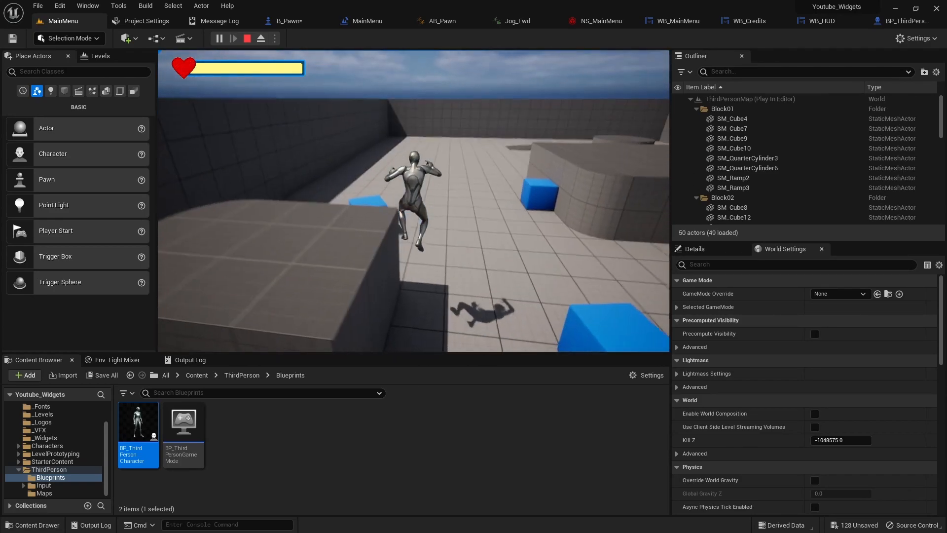
key(Escape)
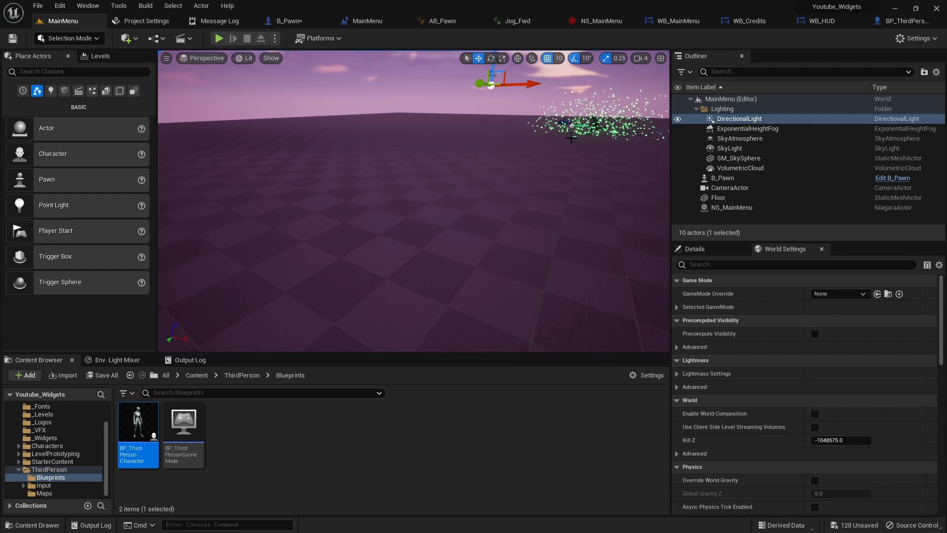
Open ThirdPersonMap from the ThirdPerson Maps folder, saving all the selected unsaved content.
click(44, 494)
double_click(138, 424)
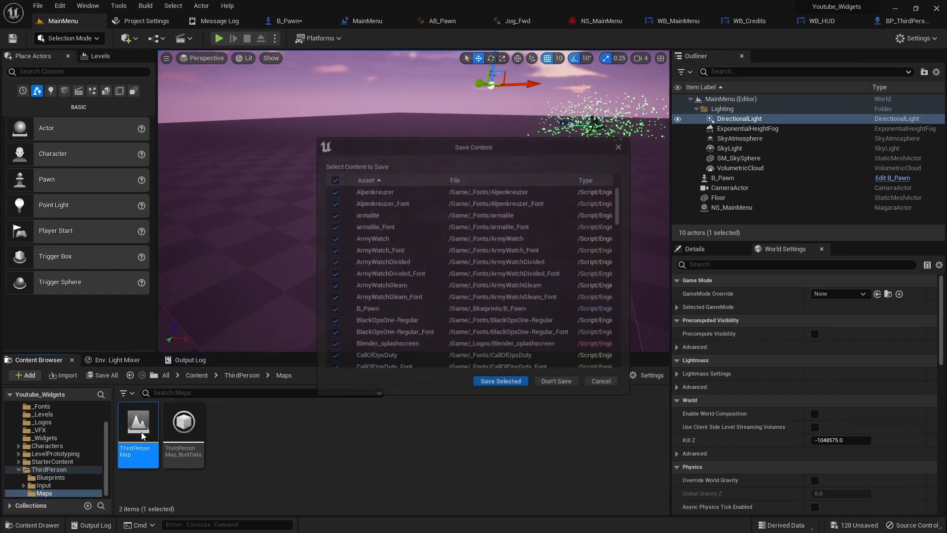
click(500, 383)
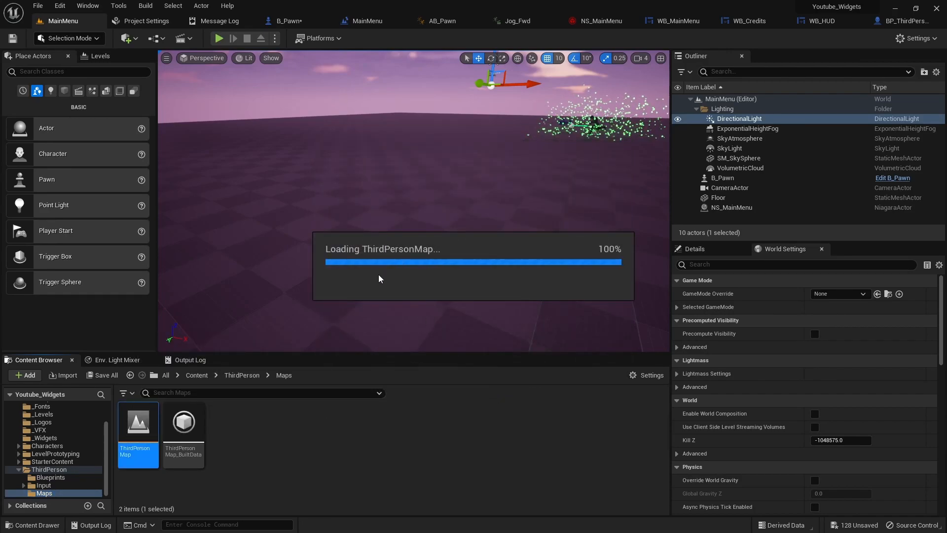
scroll(343, 259, up, 10)
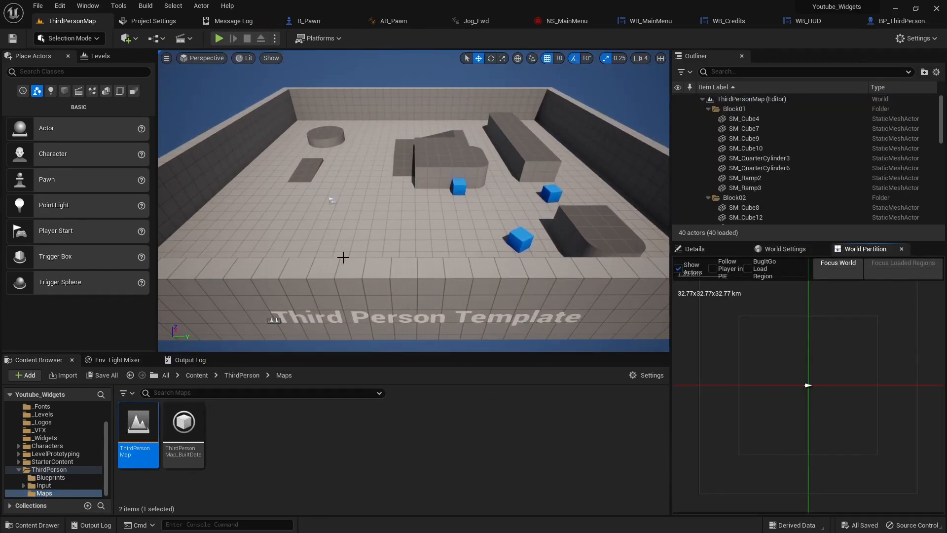
right_drag(417, 278, 403, 308)
scroll(68, 413, up, 3)
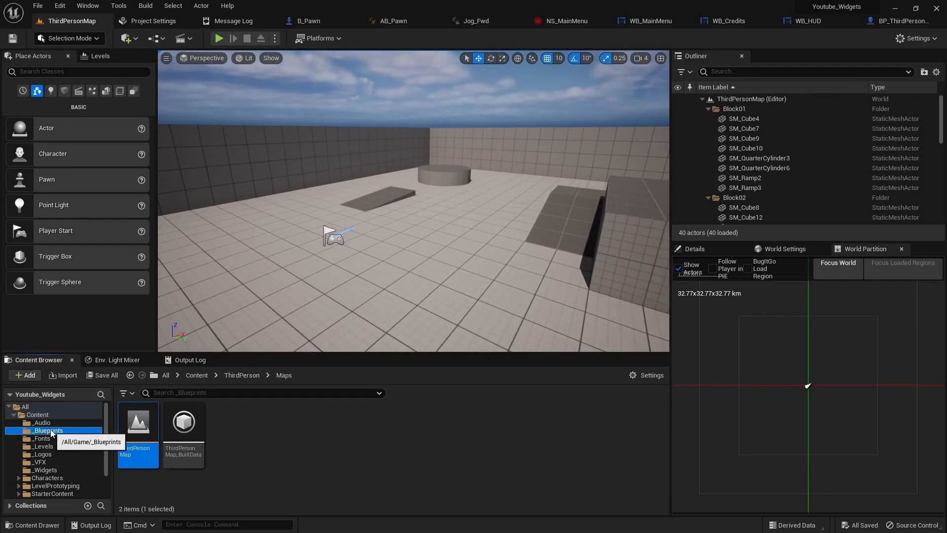
Create an Actor blueprint class named B_DamageCube in the _Blueprints folder.
click(48, 430)
right_click(271, 439)
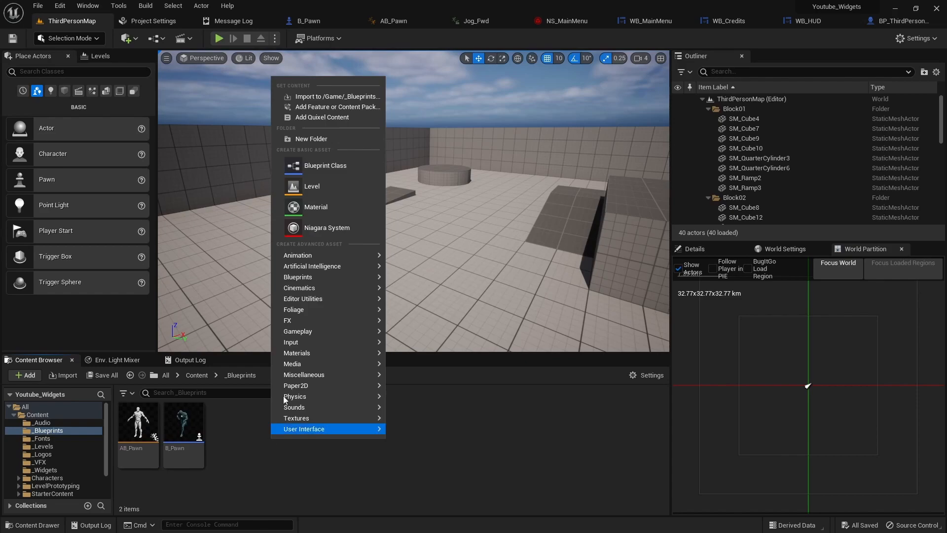
click(328, 167)
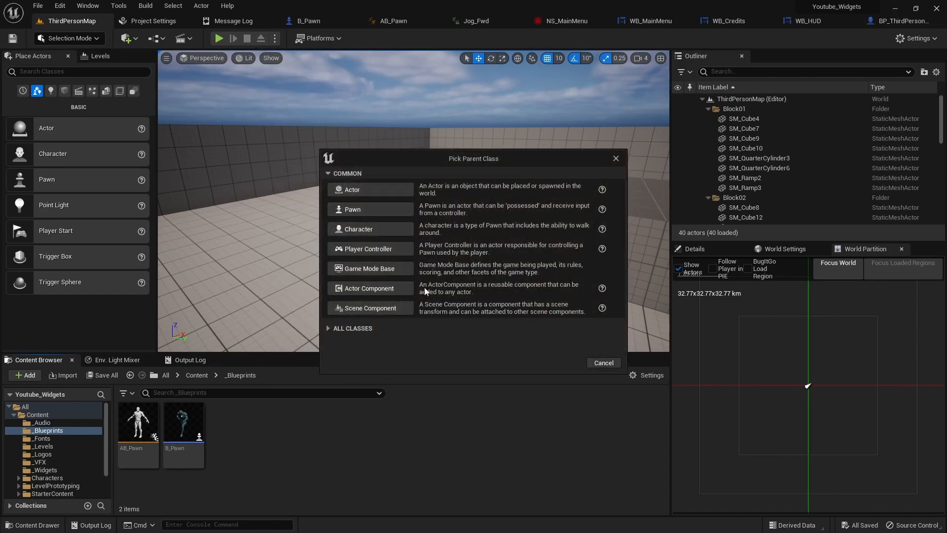
click(349, 189)
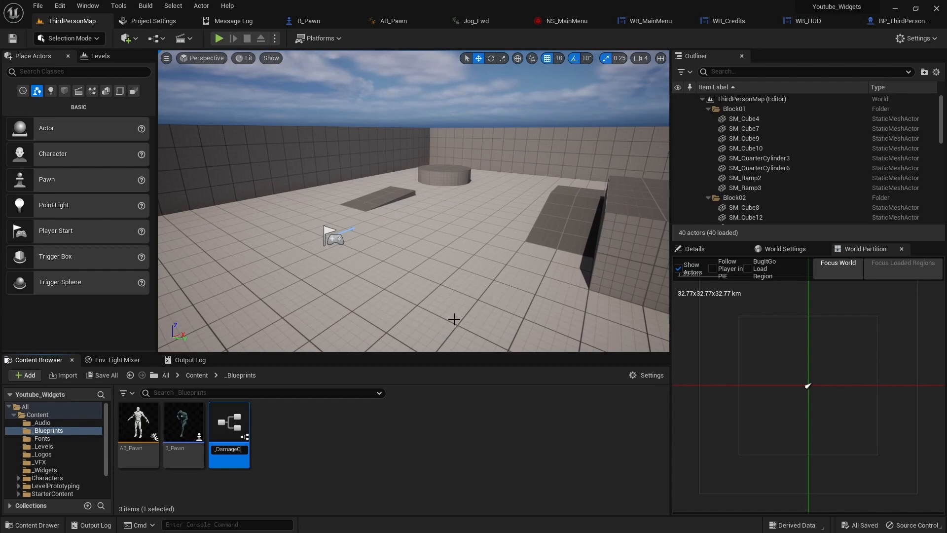
key(Return)
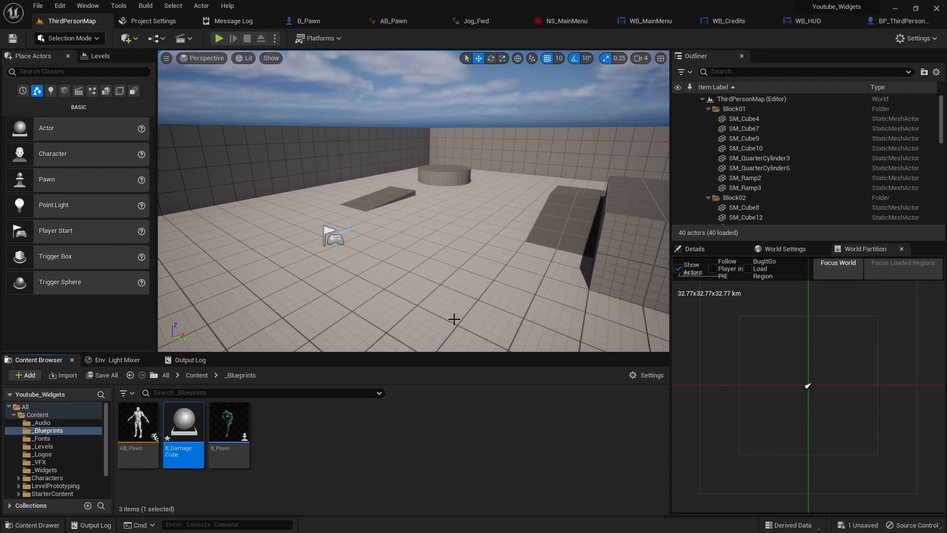
Open B_DamageCube and add a Cube component, keeping its default name.
double_click(193, 420)
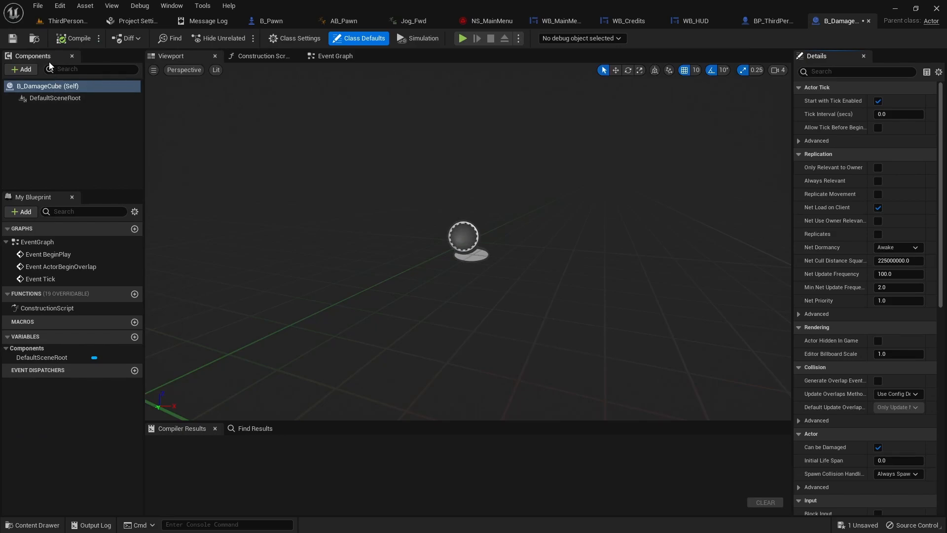
click(23, 69)
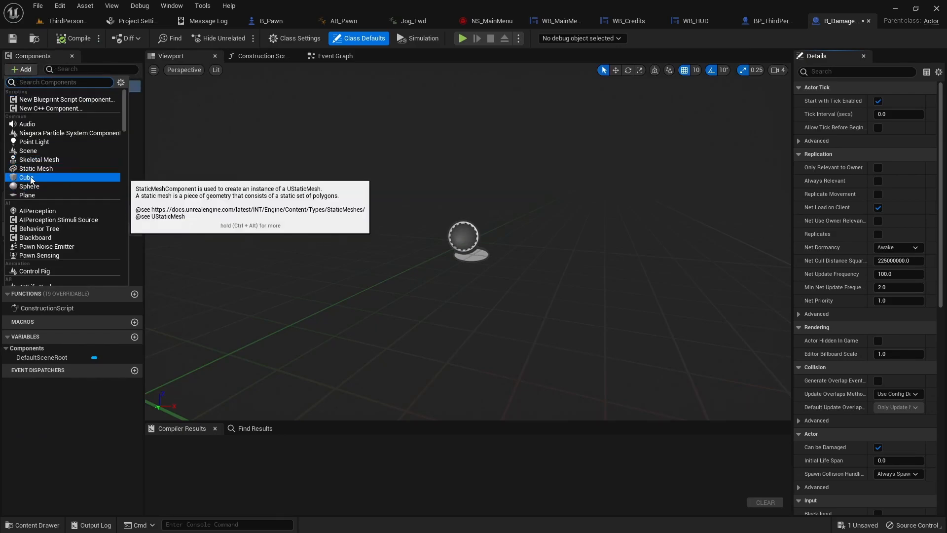
click(27, 177)
key(Return)
Add a Box Collision component under the Cube and name it Trigger.
click(22, 70)
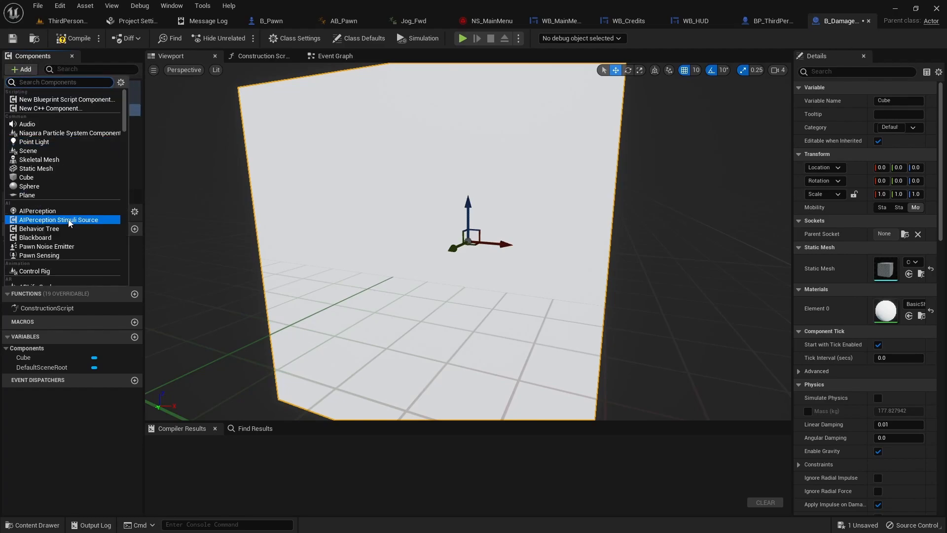
text(coll)
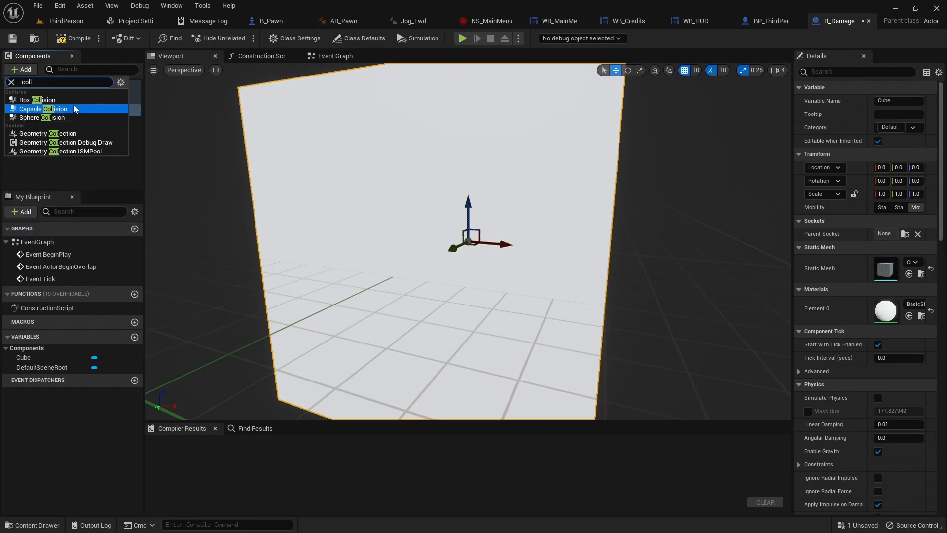
click(54, 99)
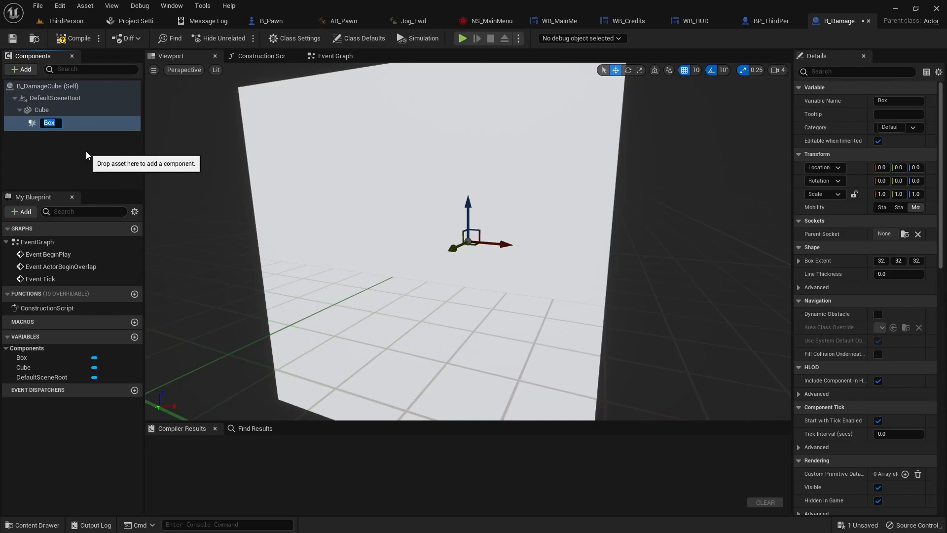
text(Trigger)
key(Return)
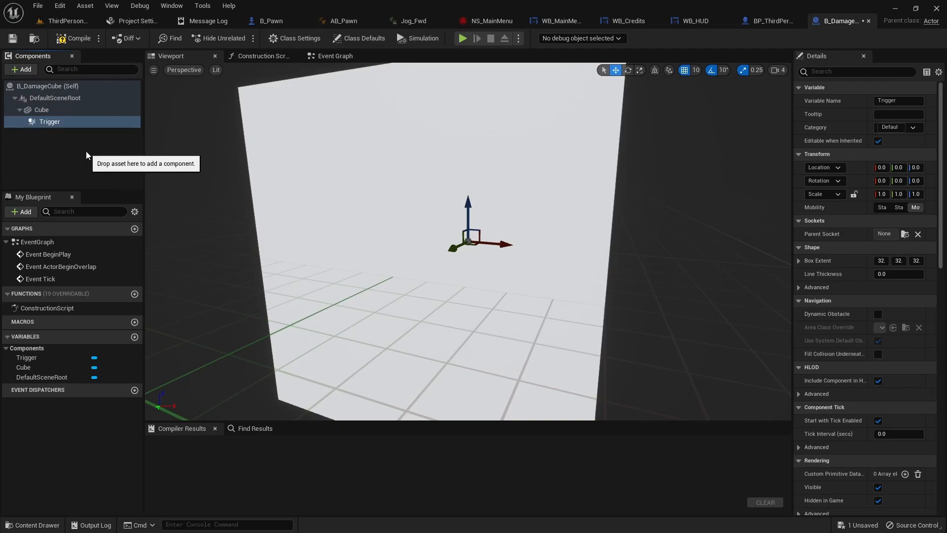
Scale the Cube component down uniformly to about 0.25.
click(44, 110)
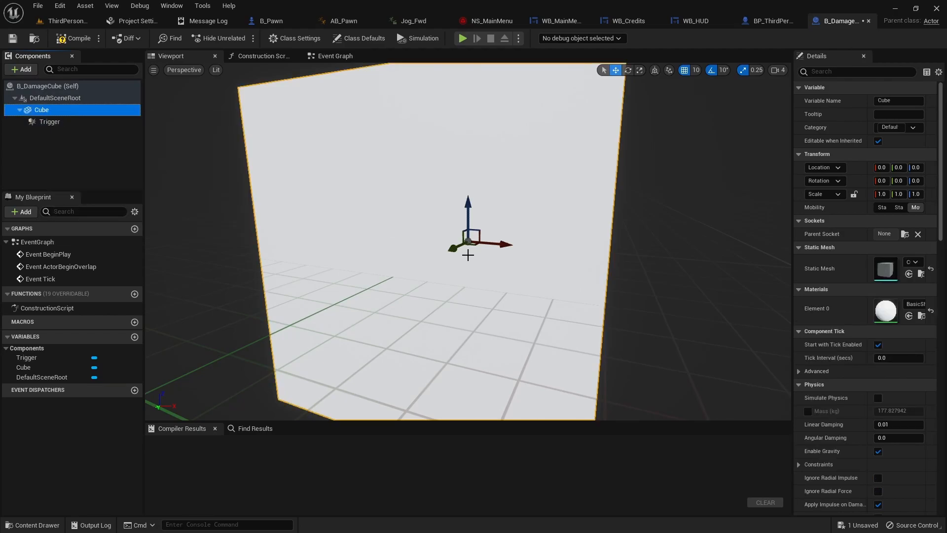
right_drag(499, 271, 505, 270)
key(r)
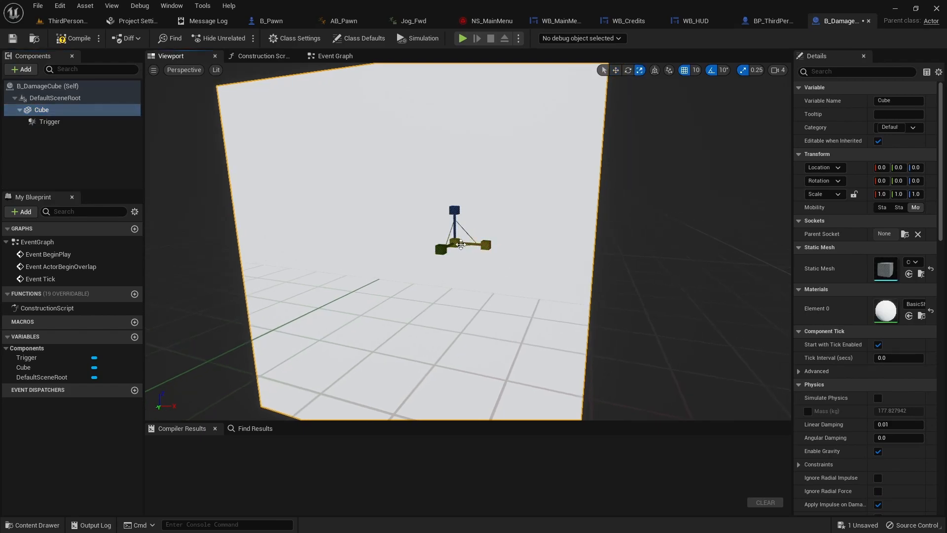
drag(454, 243, 425, 242)
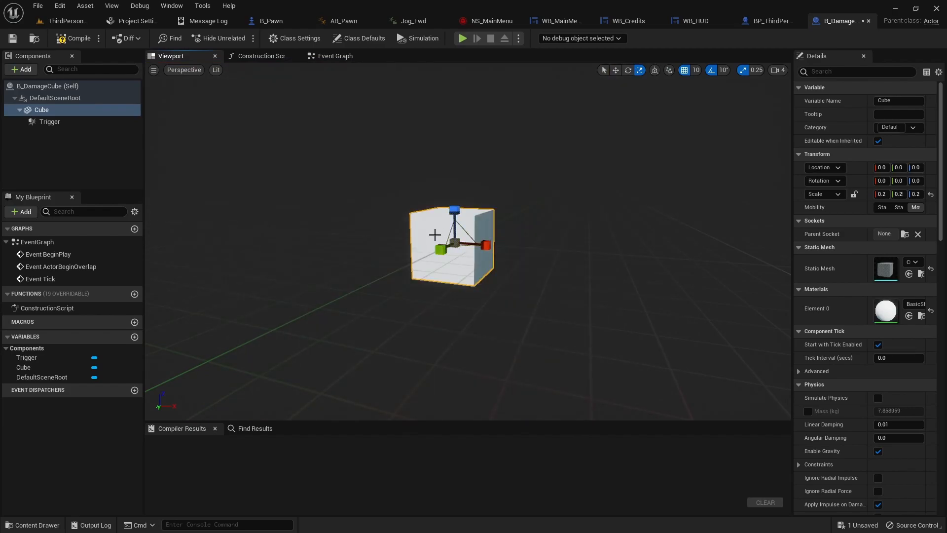
Scale the Trigger box uniformly to about 1.75 so it slightly exceeds the cube on all sides.
click(49, 121)
right_drag(458, 245, 460, 247)
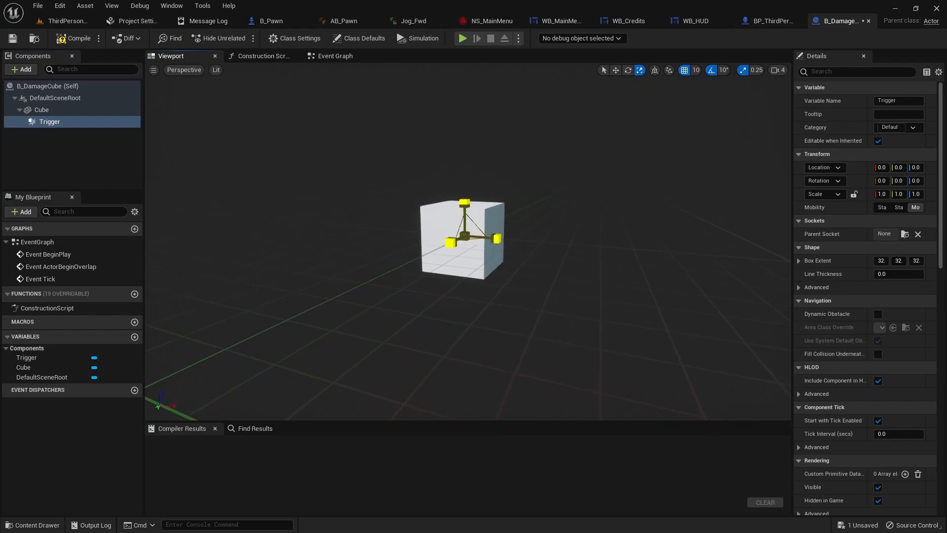
drag(464, 238, 474, 237)
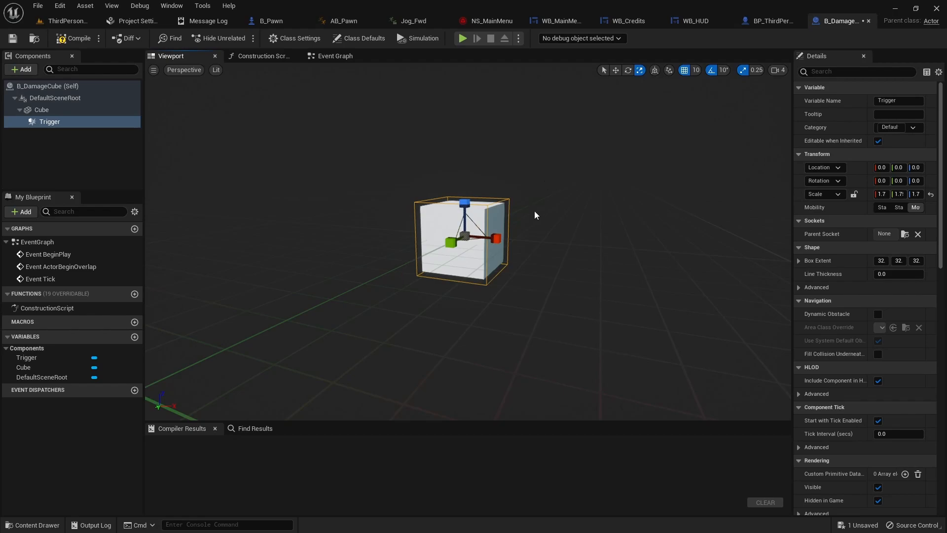
Apply the M_Tech_Hex_Tile_Pulse material to the Cube component and compile the blueprint.
click(39, 111)
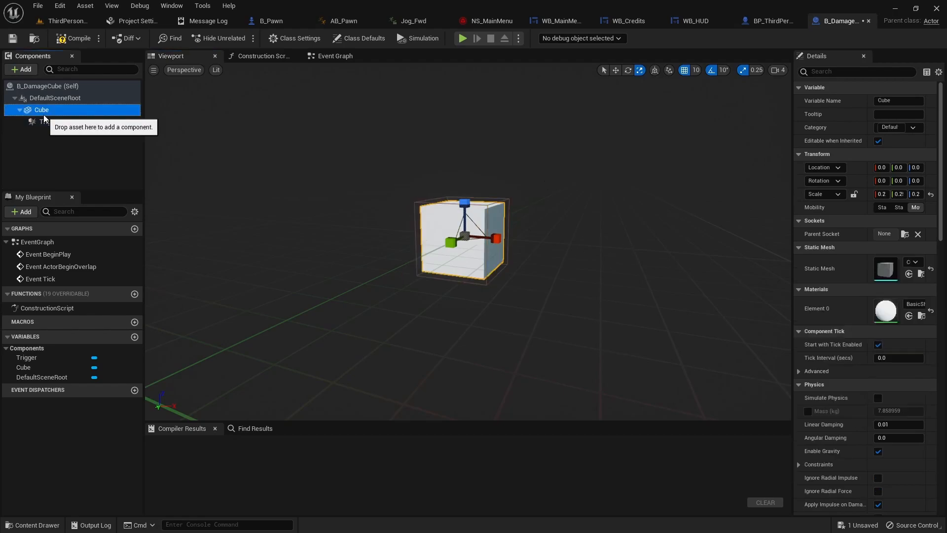
click(915, 305)
scroll(894, 218, down, 4)
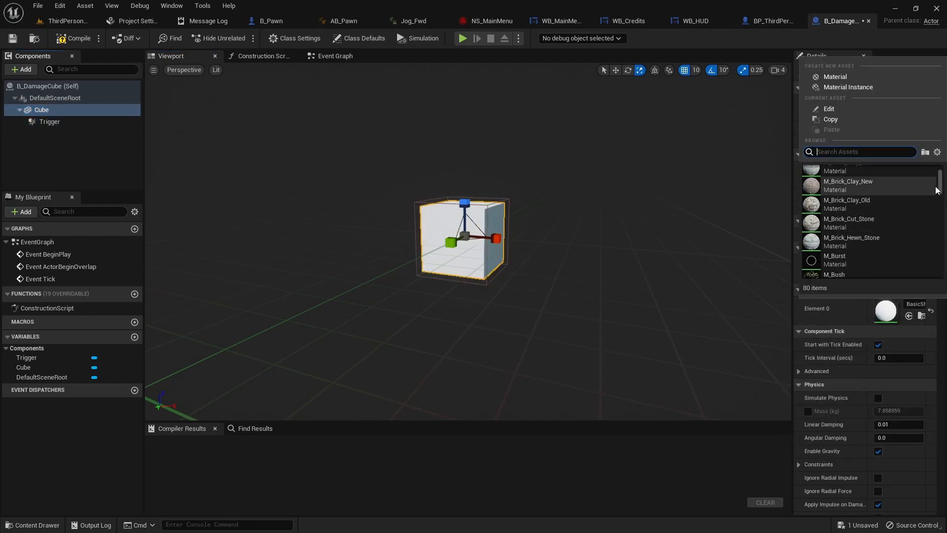
scroll(939, 187, down, 12)
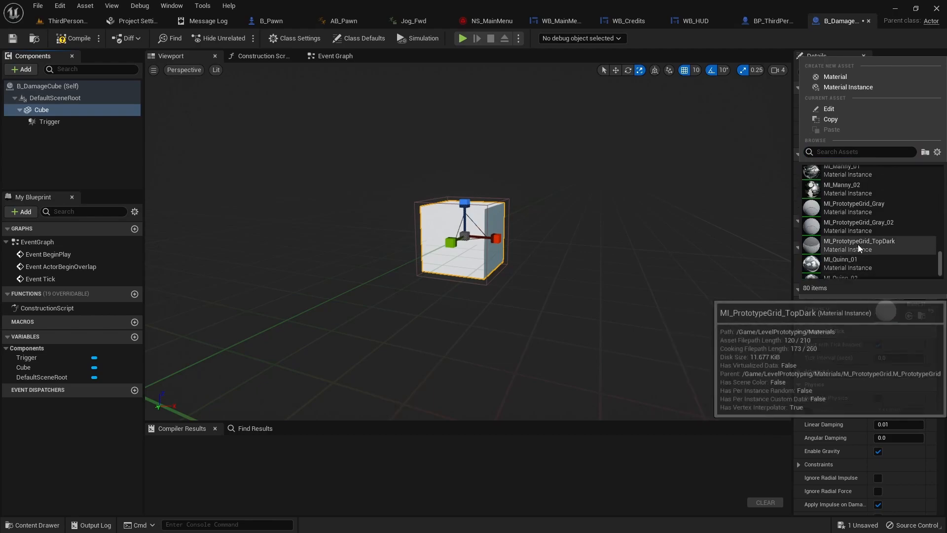
scroll(853, 217, up, 5)
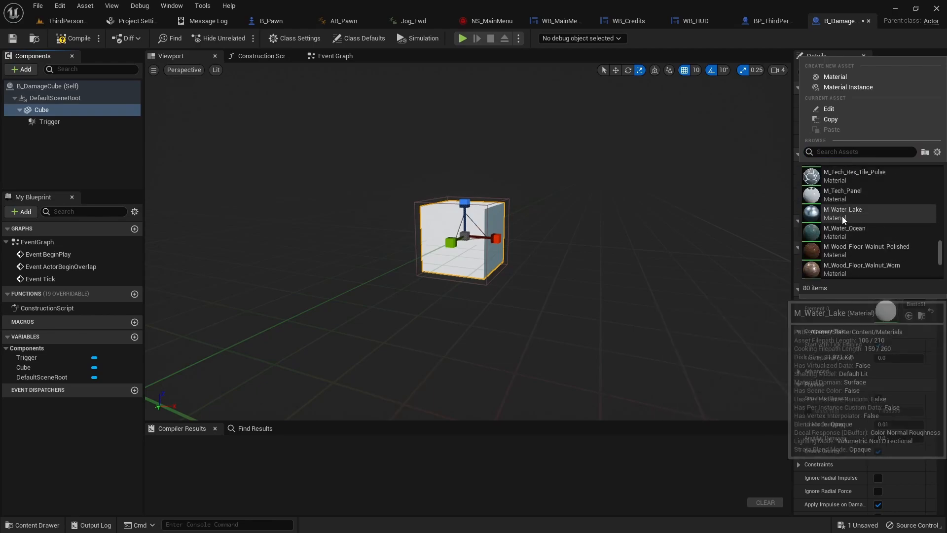
click(824, 172)
right_drag(601, 274, 739, 221)
click(72, 40)
Place a B_DamageCube in ThirdPersonMap on the open floor near the ramps and play-test the level to check it.
click(69, 21)
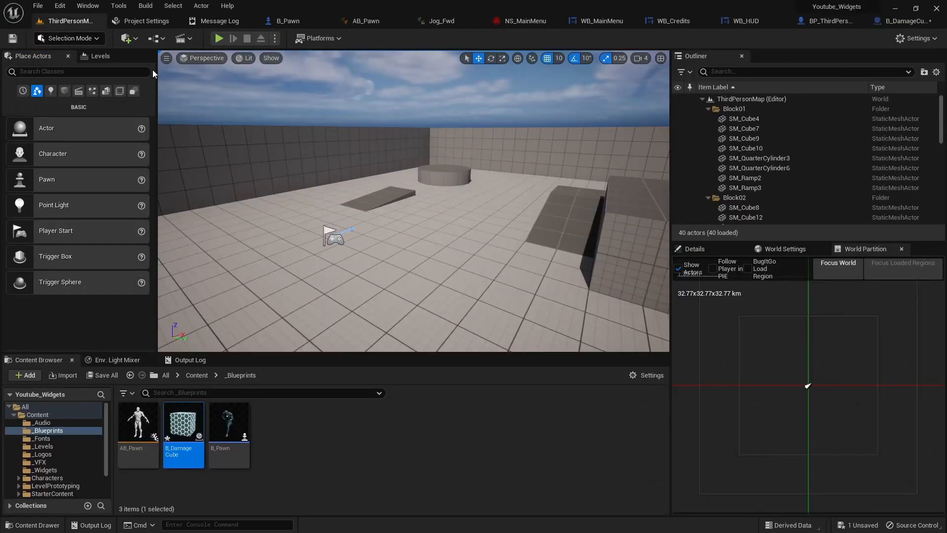
drag(183, 423, 432, 184)
click(219, 38)
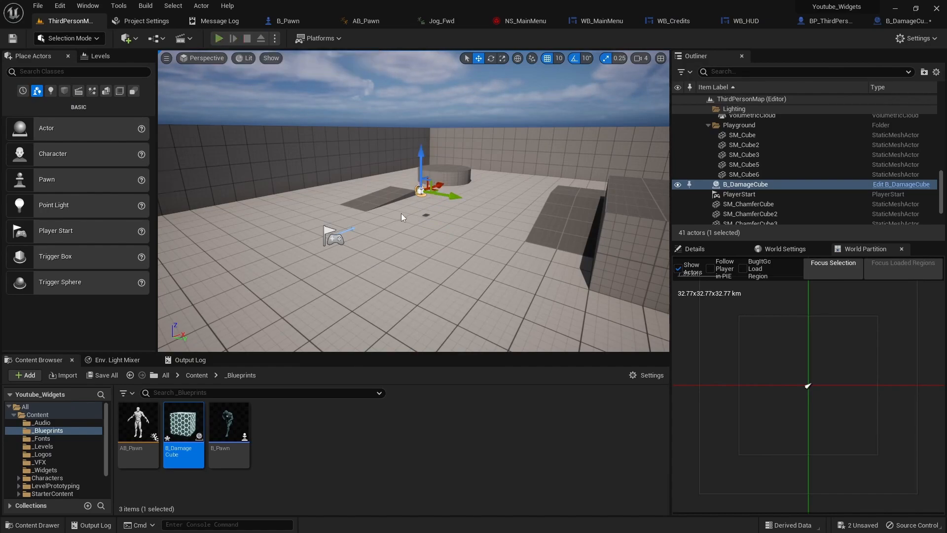
key(w)
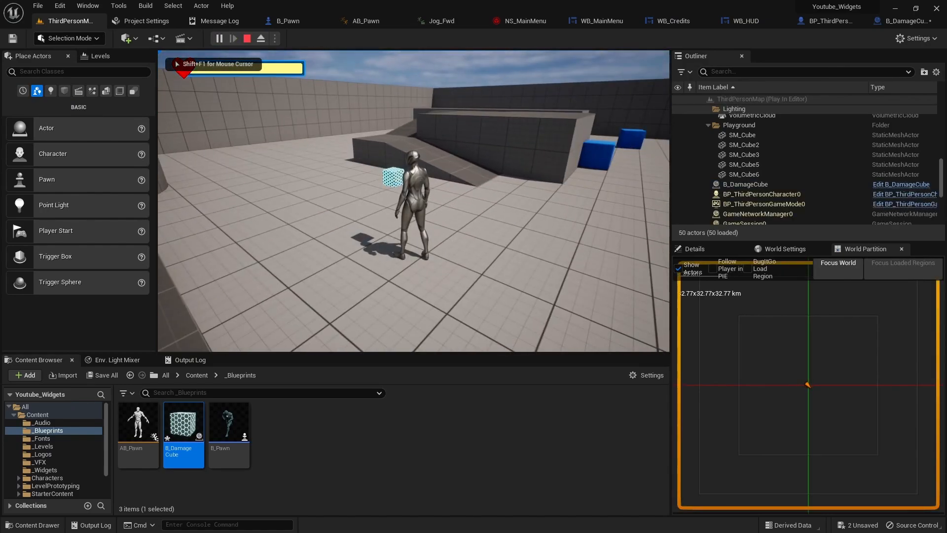
key(a)
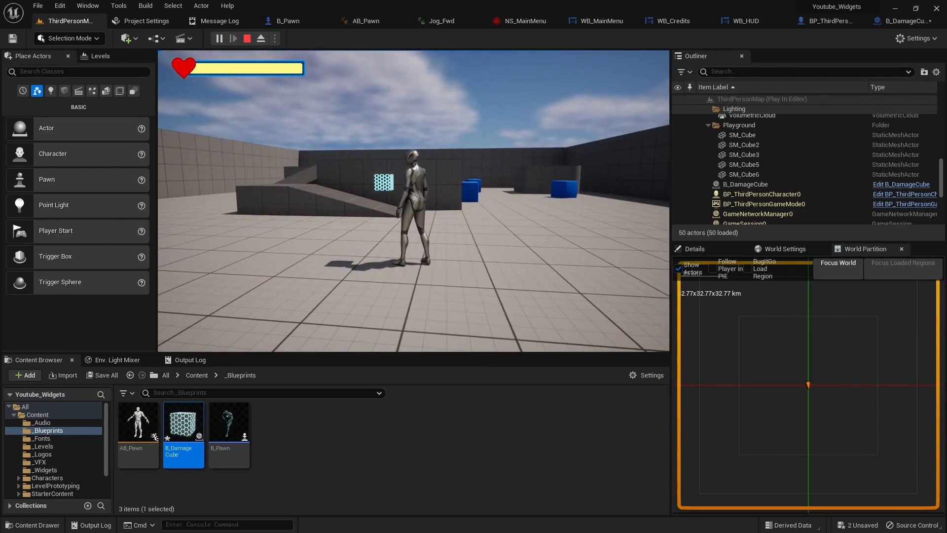
key(Escape)
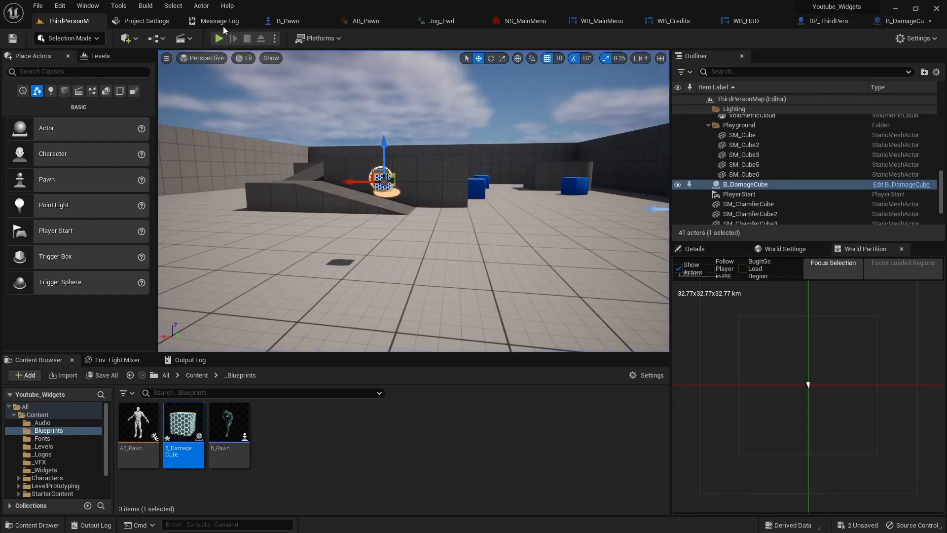
In the B_DamageCube event graph, create a new variable named Rotation.
click(892, 21)
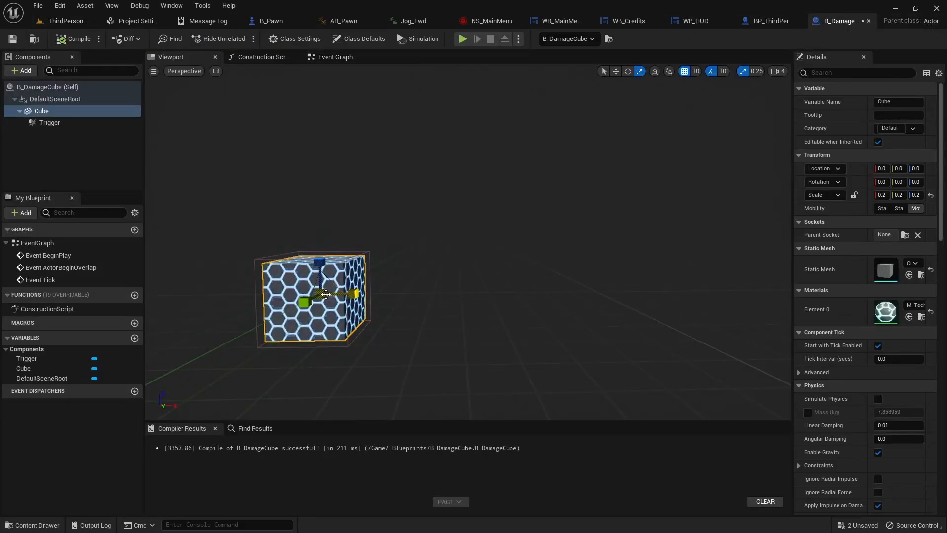
click(316, 61)
right_drag(626, 348, 412, 247)
right_drag(497, 200, 512, 234)
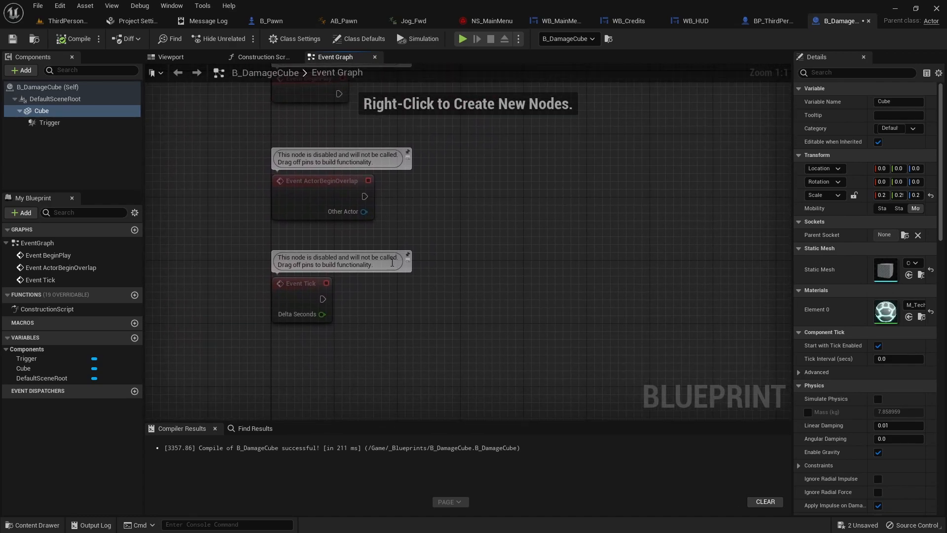
click(134, 337)
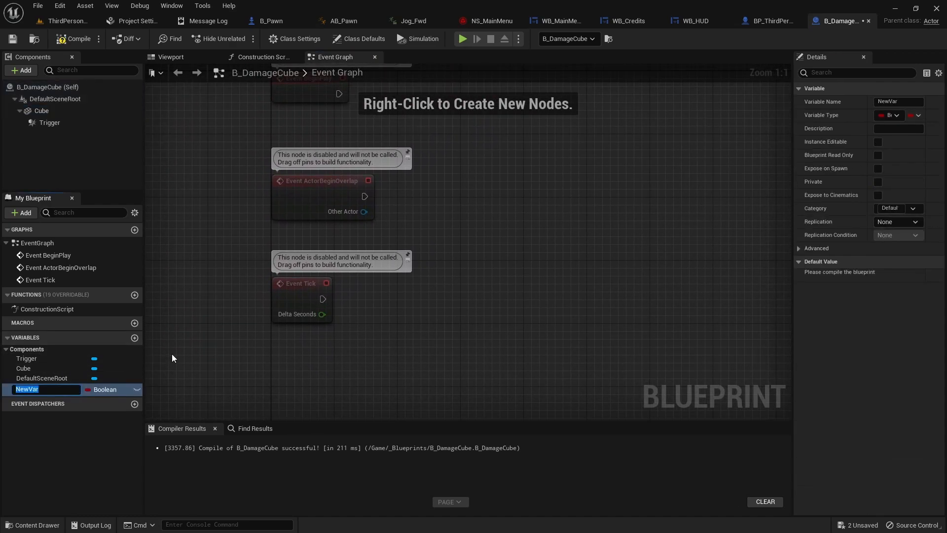
text(Roation)
key(BackSpace)
key(BackSpace)
key(BackSpace)
key(BackSpace)
key(BackSpace)
text(tation)
key(Return)
Change the Rotation variable's type to Float, compile, and set its default value to 1.0.
click(103, 389)
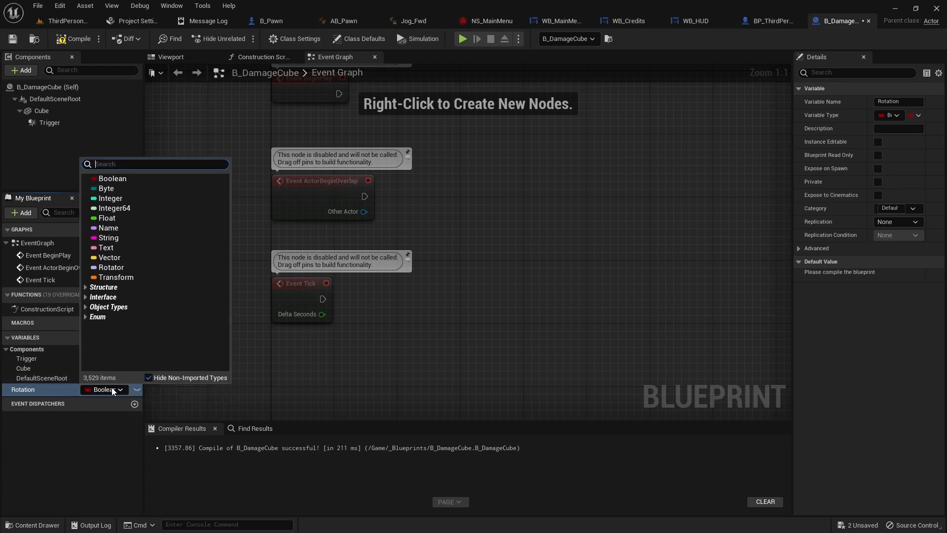
click(110, 219)
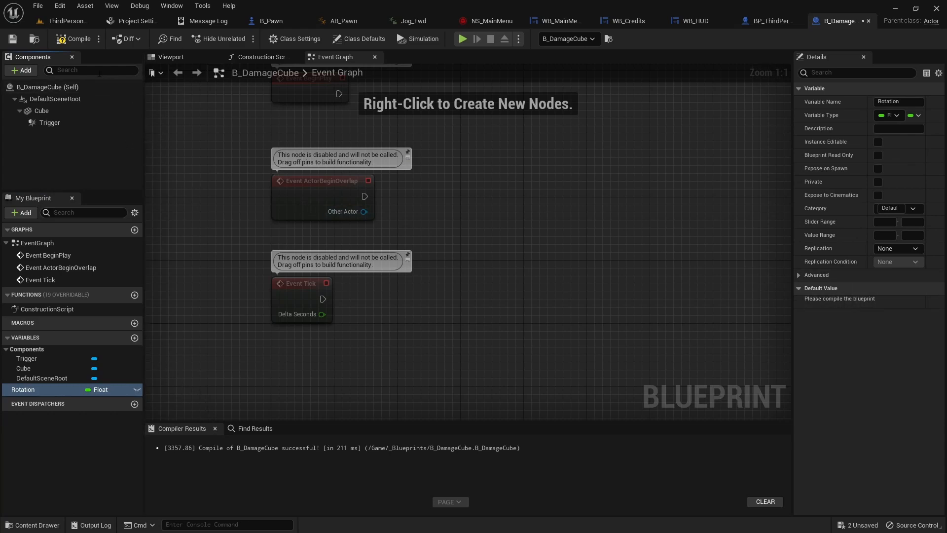
click(81, 39)
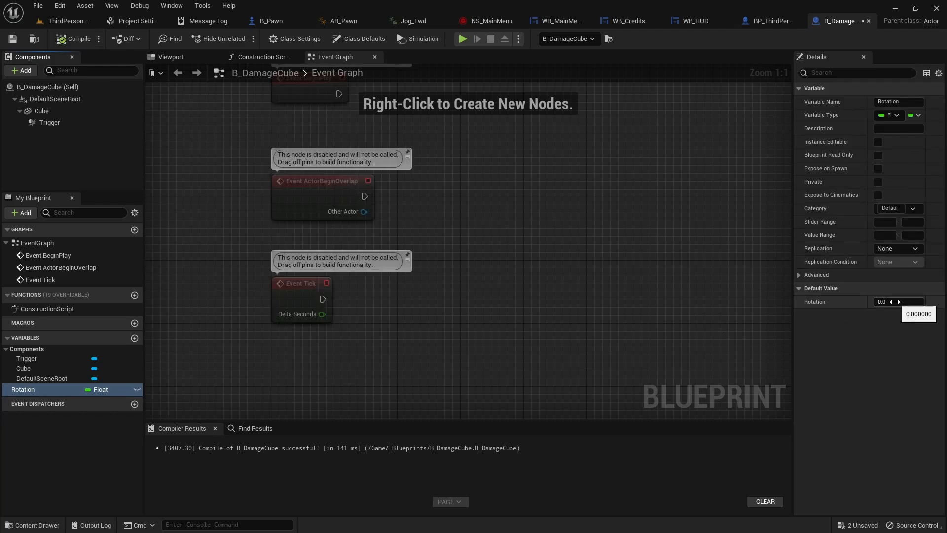
text(1)
key(Return)
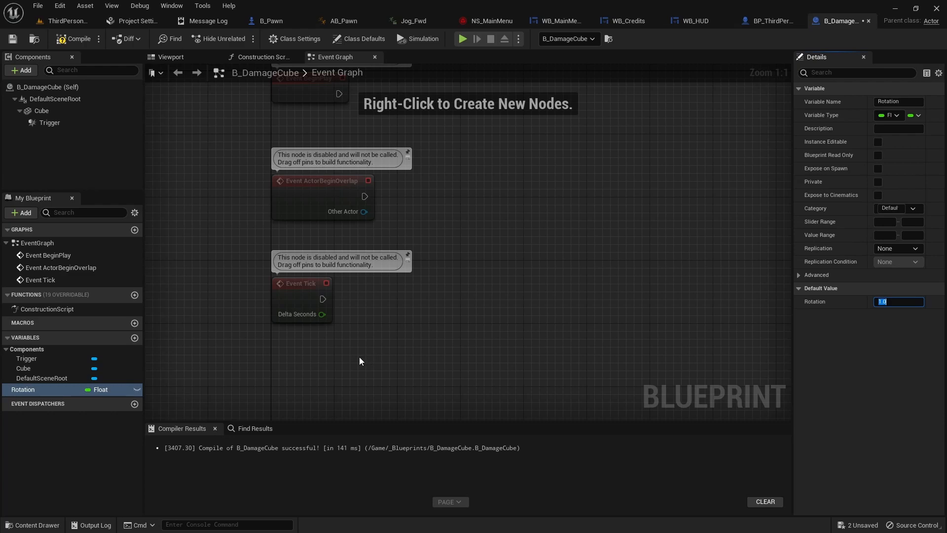
Add a Get node and a Set node for the Rotation variable near Event Tick.
drag(23, 390, 290, 354)
click(327, 368)
drag(49, 391, 493, 292)
click(513, 319)
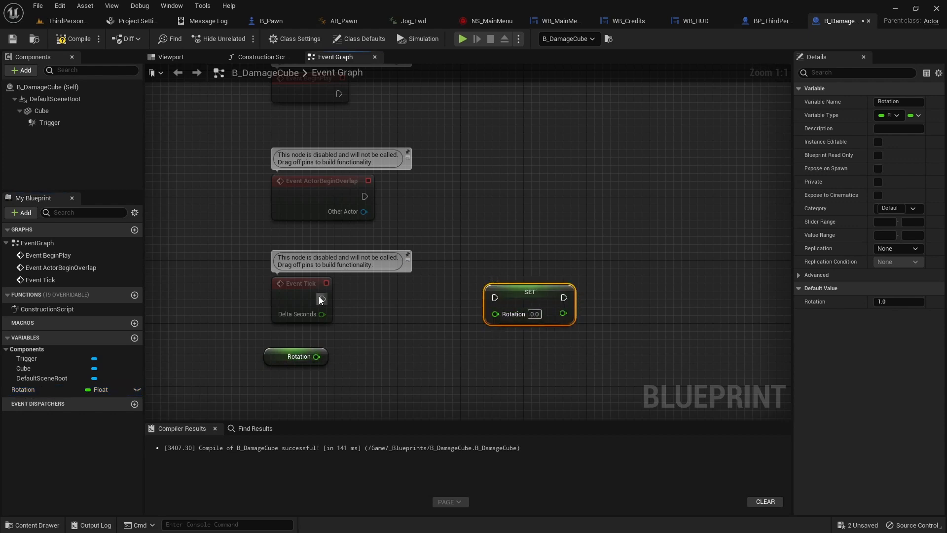
Add a Set Relative Rotation (Cube) node executed from Event Tick and tidy its placement with the Cube reference.
click(42, 110)
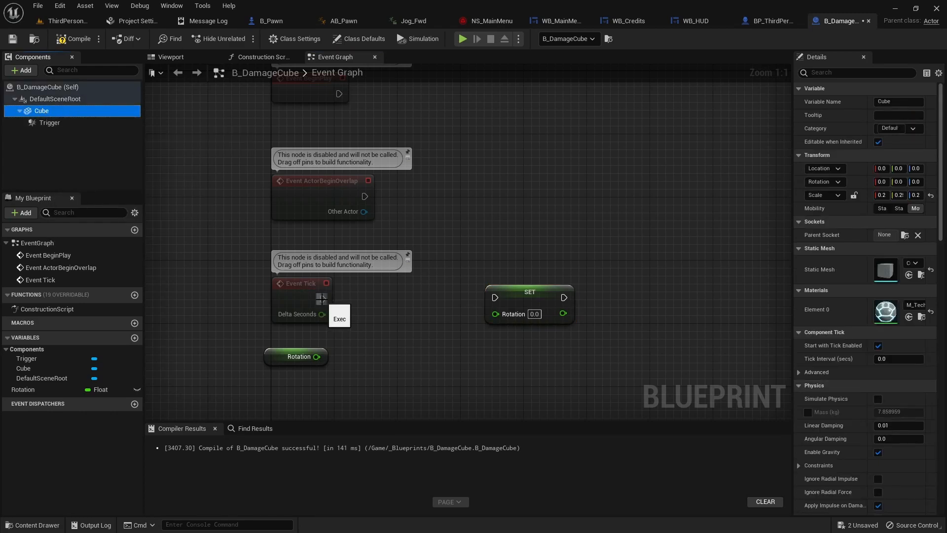
drag(321, 299, 377, 299)
text(set relative ro)
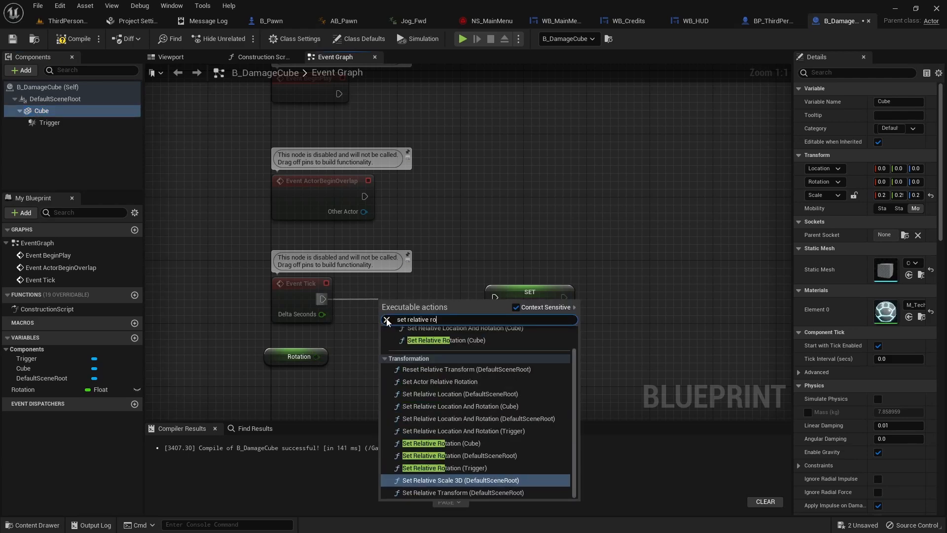
click(436, 442)
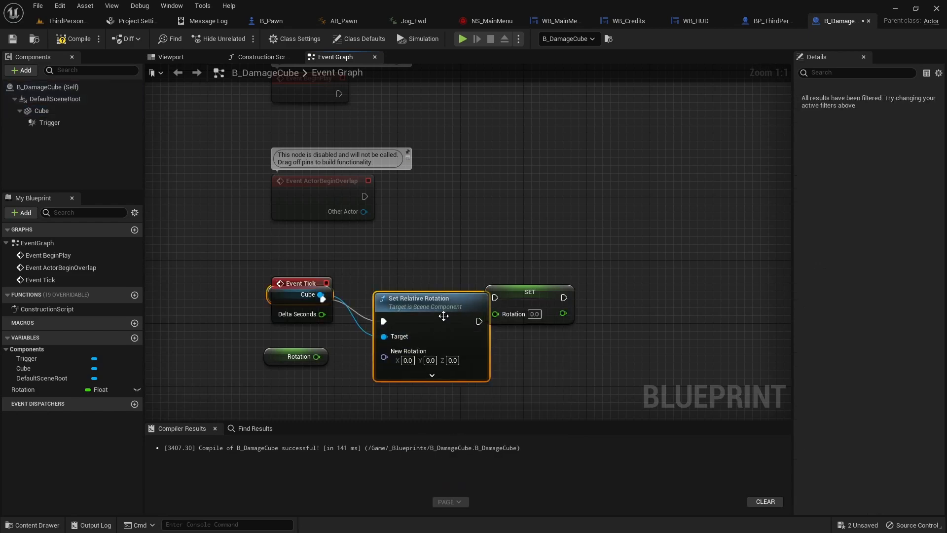
drag(430, 292, 423, 276)
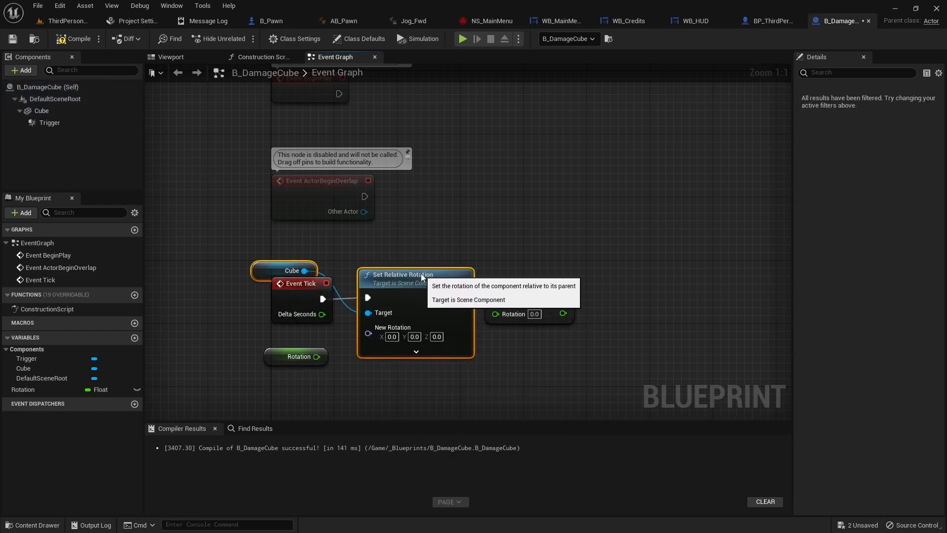
click(262, 267)
drag(263, 267, 295, 337)
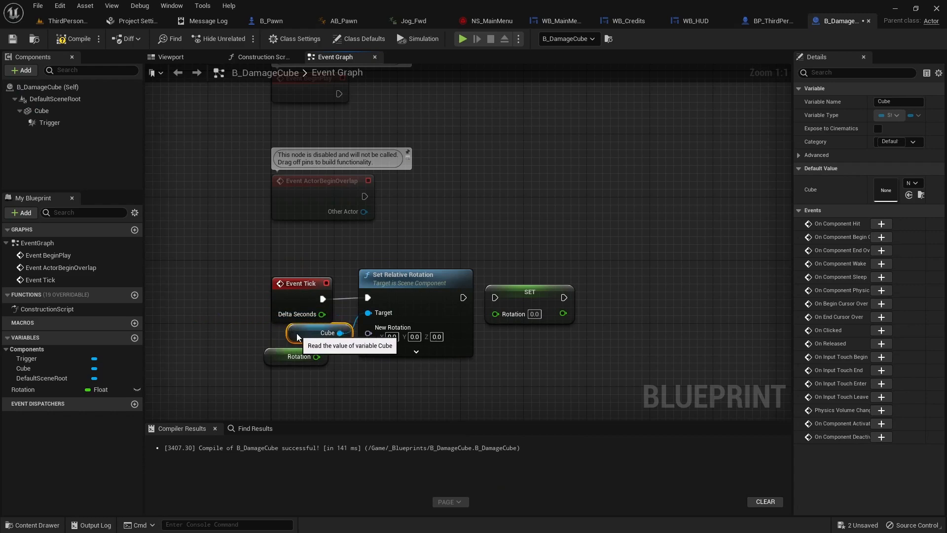
drag(346, 256, 395, 348)
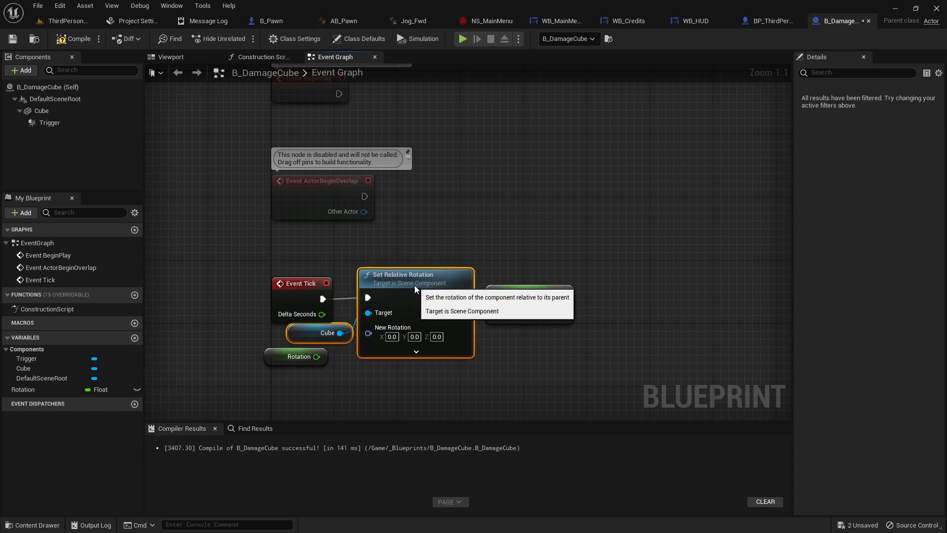
drag(413, 285, 421, 286)
click(400, 416)
Split the New Rotation struct pin and connect the Rotation variable to New Rotation Z (Yaw).
right_drag(512, 365, 520, 288)
drag(271, 265, 368, 245)
right_click(367, 243)
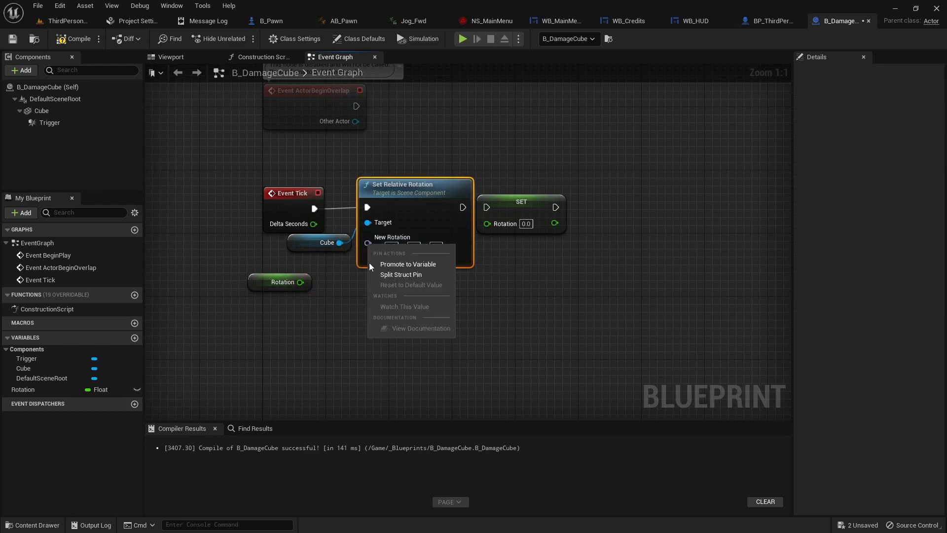
click(395, 275)
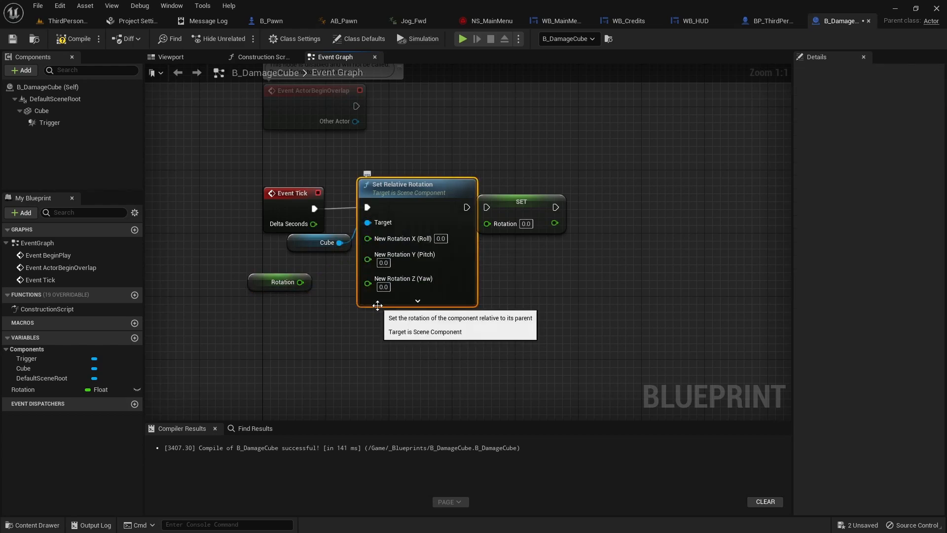
drag(300, 281, 373, 283)
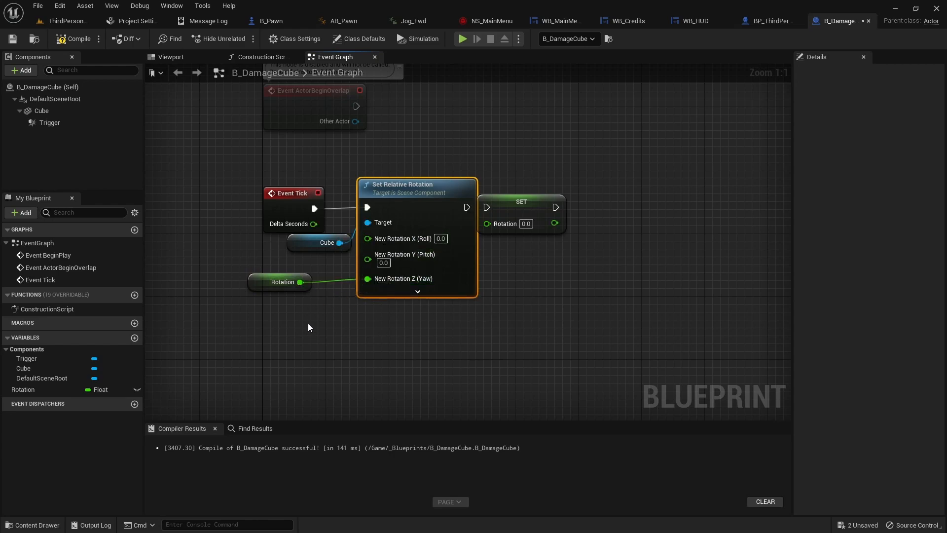
Add 1.0 to Rotation, feed the sum into the Rotation Set node, and run that node after Set Relative Rotation.
drag(516, 203, 572, 202)
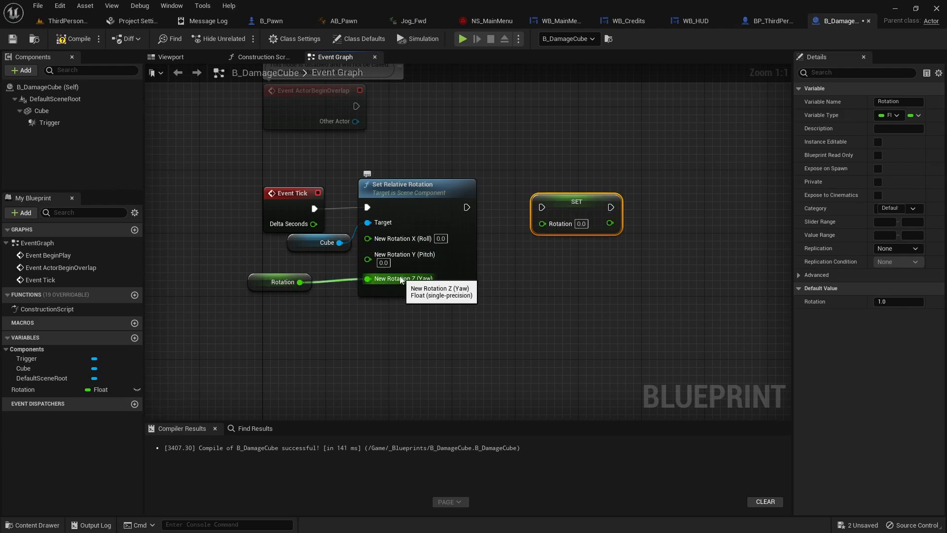
drag(300, 281, 404, 334)
text(add)
key(Return)
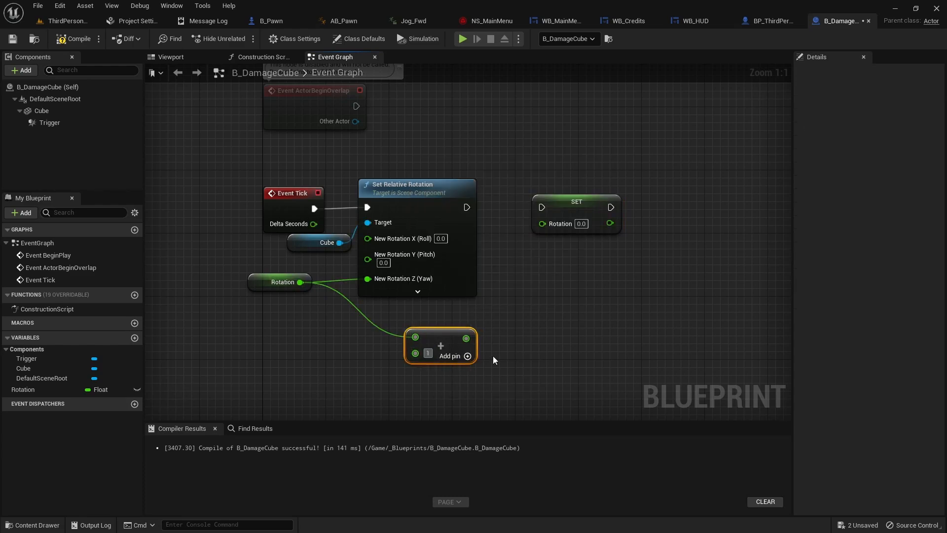
drag(471, 338, 541, 223)
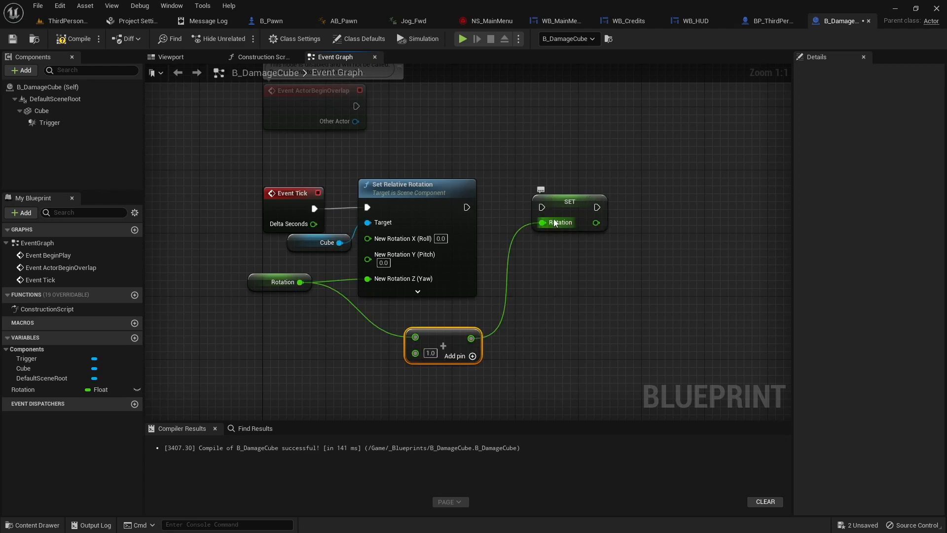
drag(465, 207, 542, 207)
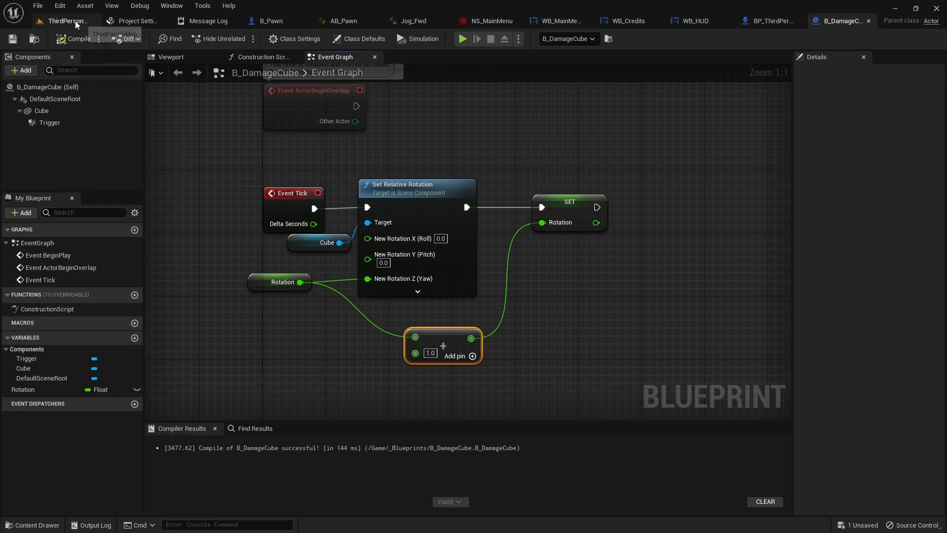
Play ThirdPersonMap and walk the character toward the damage cube to check its rotation.
click(62, 21)
click(218, 38)
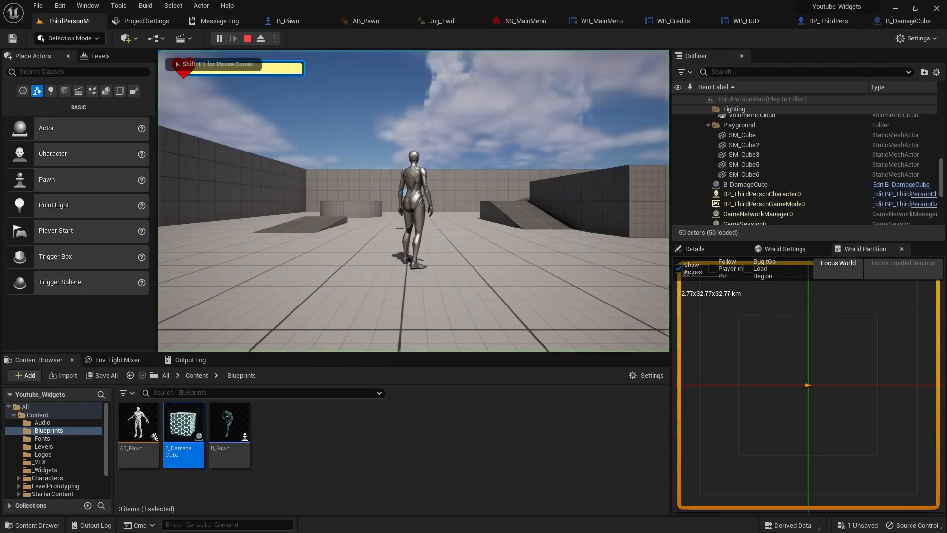
key(w)
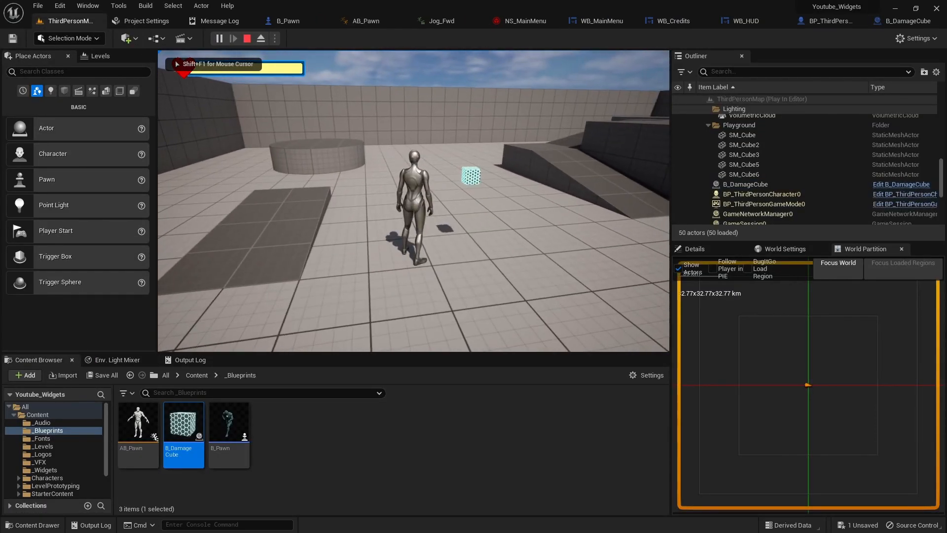
key(d)
key(s)
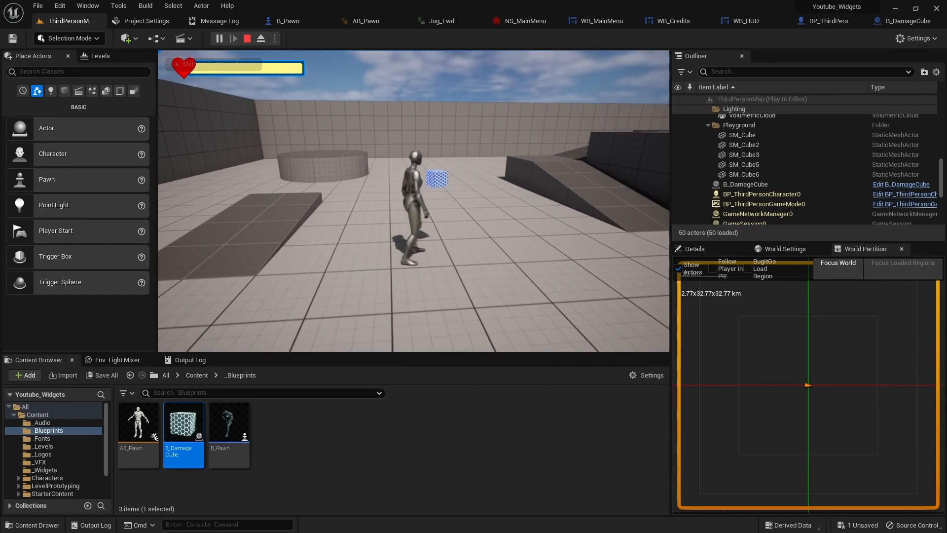
key(Escape)
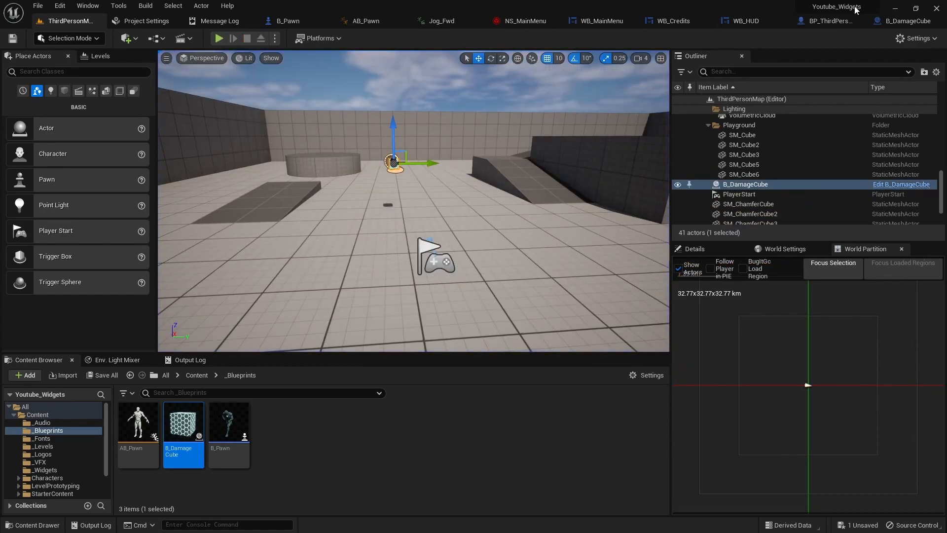
In B_DamageCube's event graph, add a Cast To BP_ThirdPersonCharacter run by Event ActorBeginOverlap, with Other Actor as its Object.
click(888, 21)
right_drag(565, 245, 572, 313)
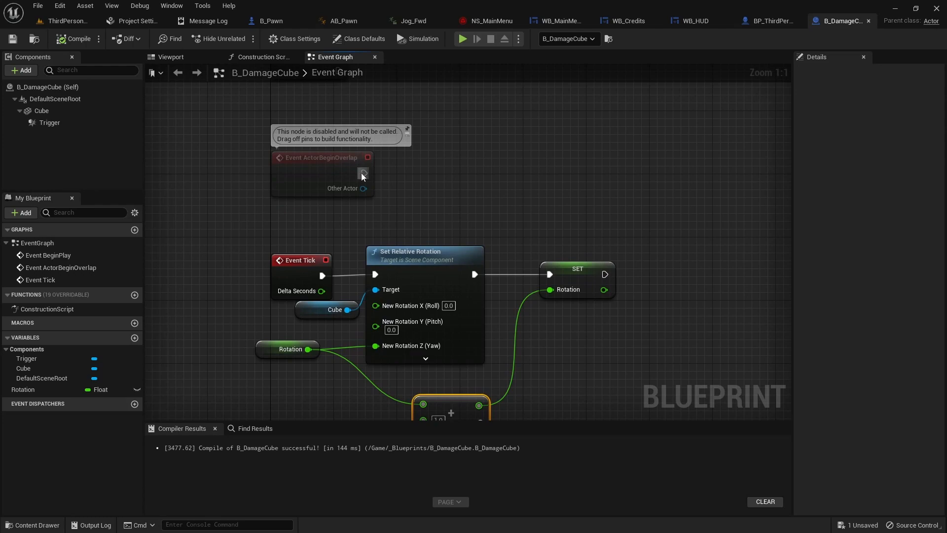
drag(363, 172, 424, 173)
text(cast t)
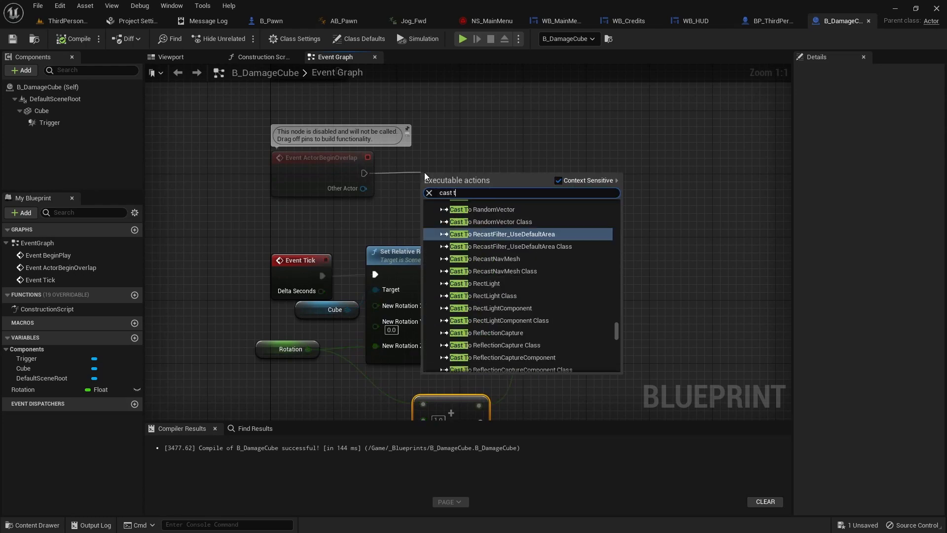
text(o third)
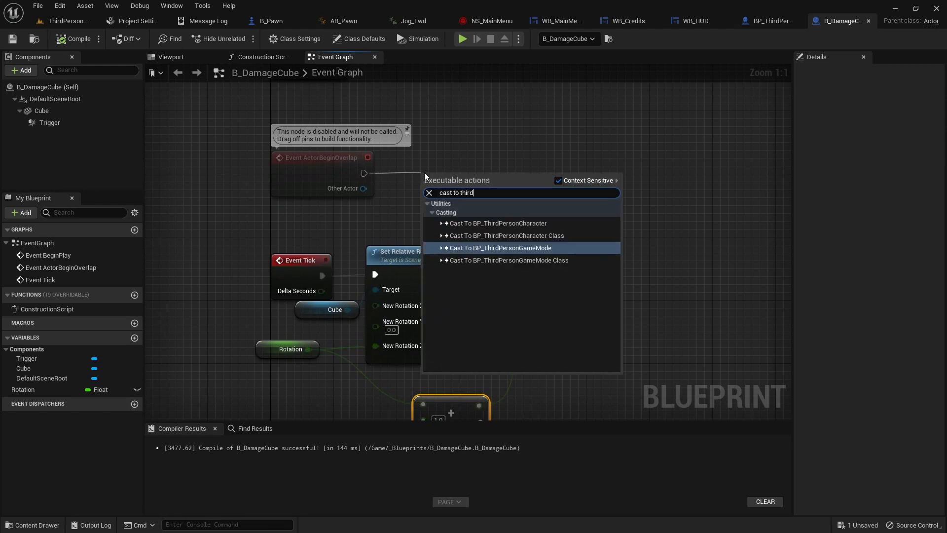
click(491, 224)
drag(488, 174, 482, 159)
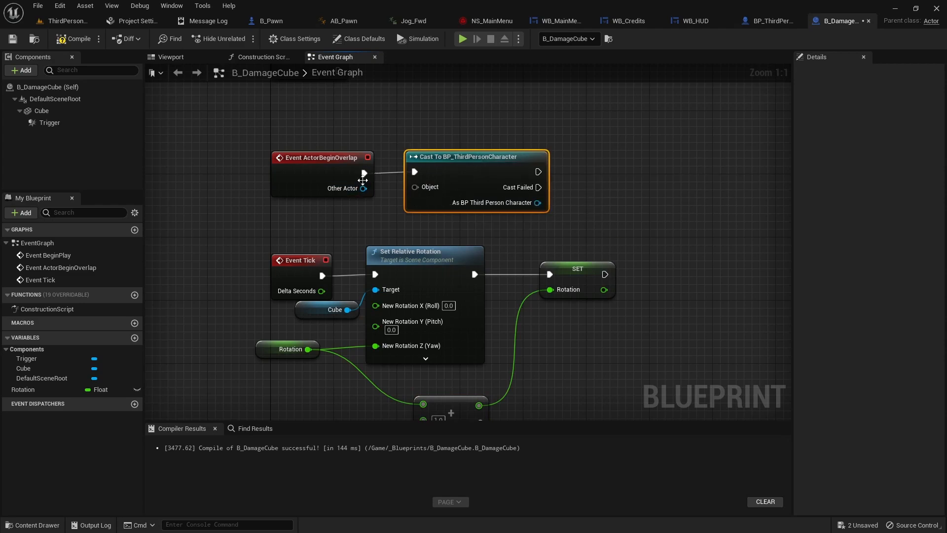
drag(363, 188, 416, 187)
Add a Get Health node from the cast's As BP Third Person Character output.
right_drag(623, 193, 506, 180)
drag(419, 190, 461, 210)
text(heat)
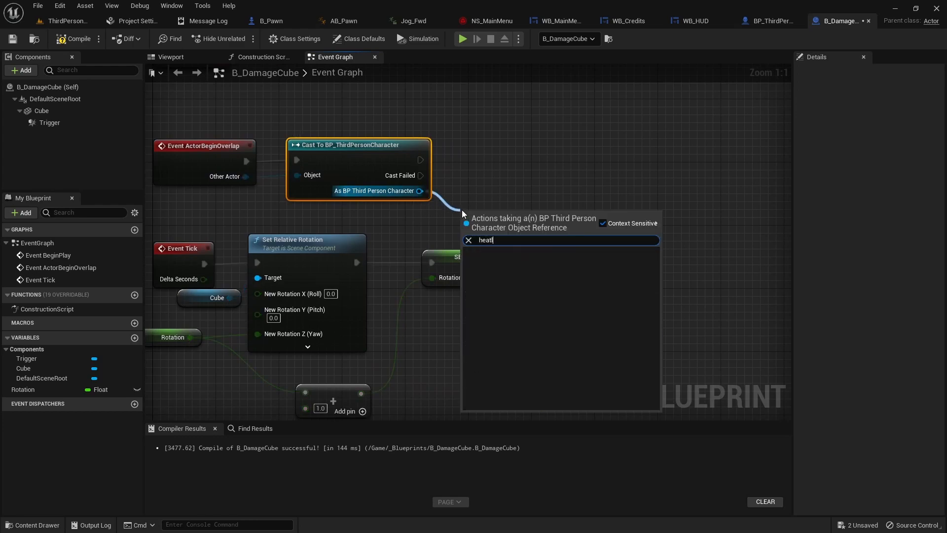
key(BackSpace)
text(lth)
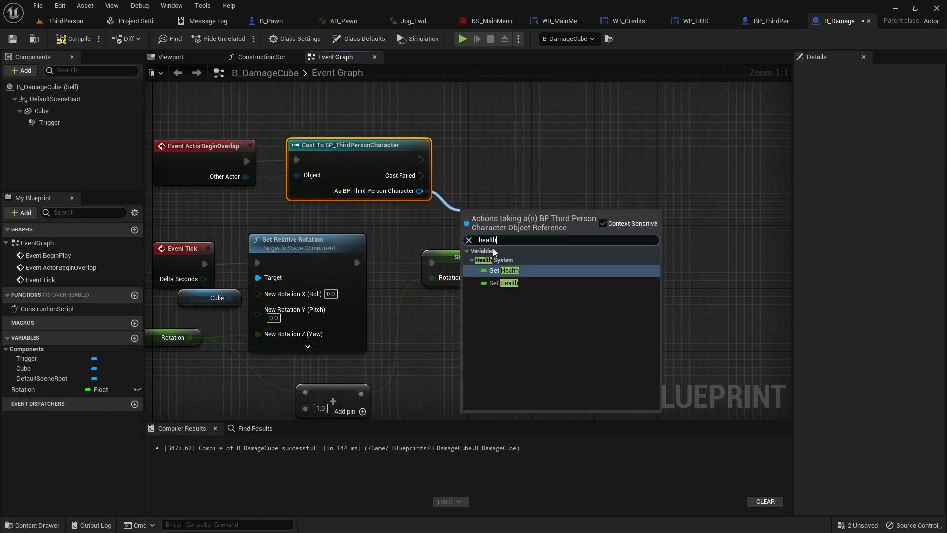
click(500, 271)
Add a Set Health node targeting the cast character and arrange it with the Get Health node beside the cast.
drag(419, 191, 587, 170)
text(health)
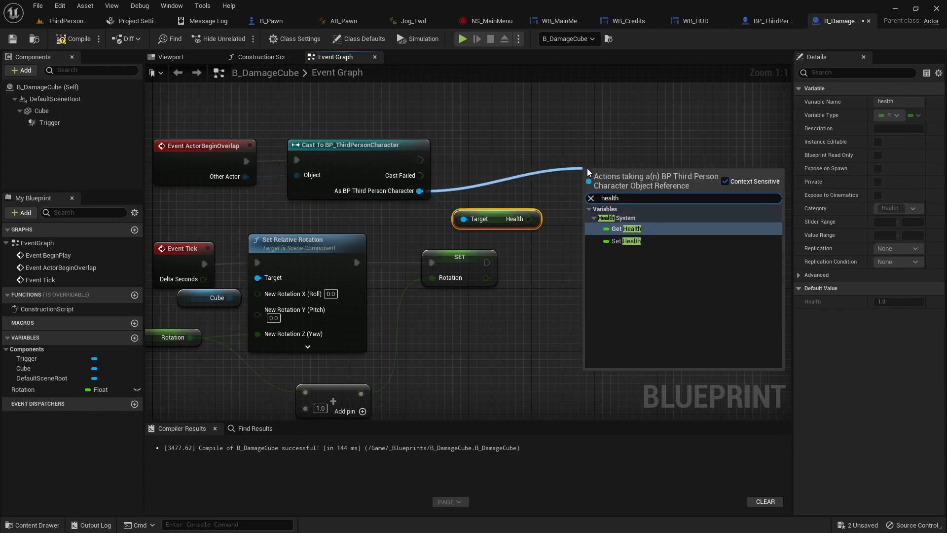
click(622, 241)
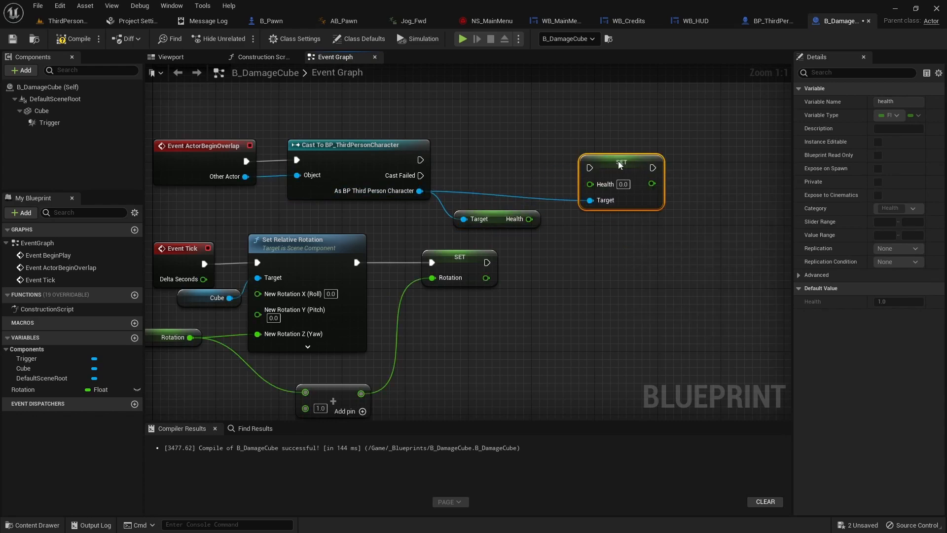
drag(491, 223, 403, 215)
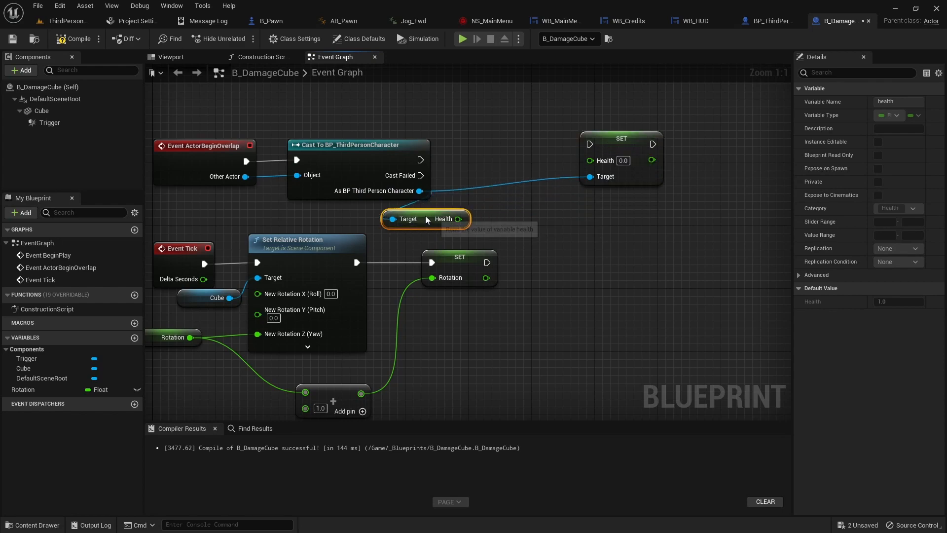
mouse_move(553, 239)
right_down()
mouse_move(566, 229)
mouse_move(566, 243)
right_up()
drag(611, 170, 610, 186)
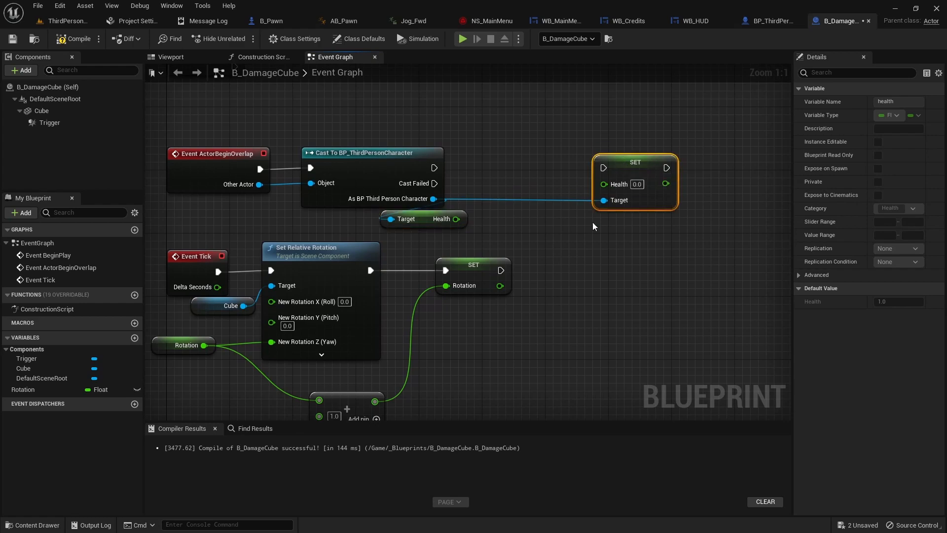
Subtract 0.25 from the character's Health and feed the result into the Set node's Health input.
drag(456, 219, 514, 223)
text(sub)
key(Return)
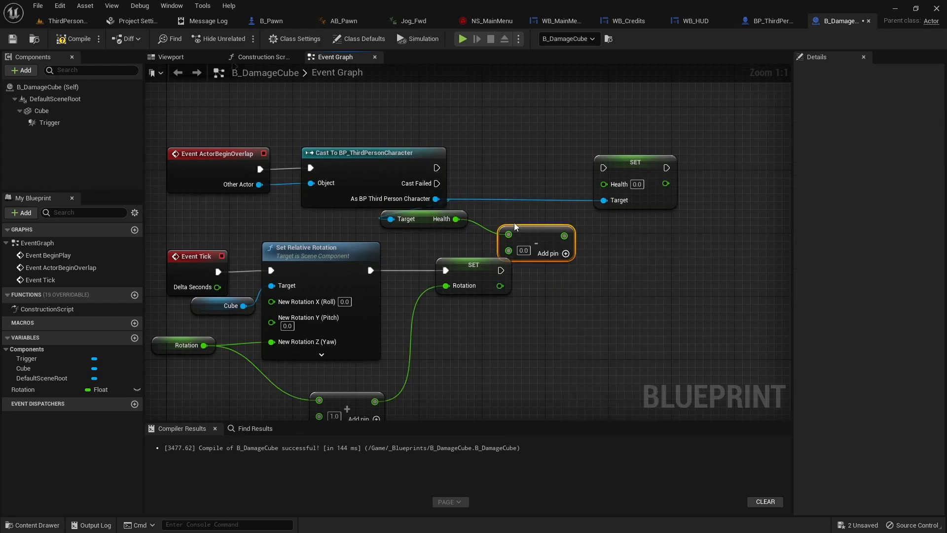
drag(532, 232, 517, 216)
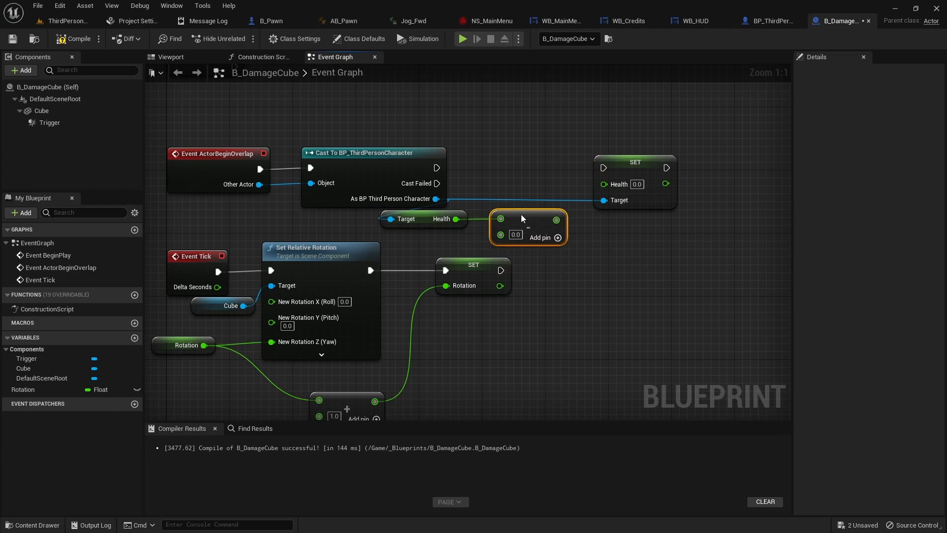
click(505, 233)
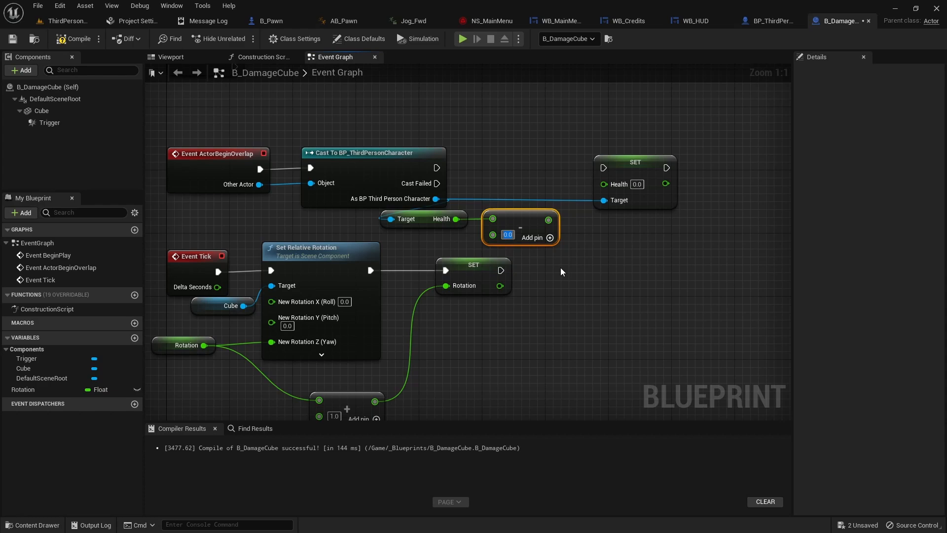
text(0.25)
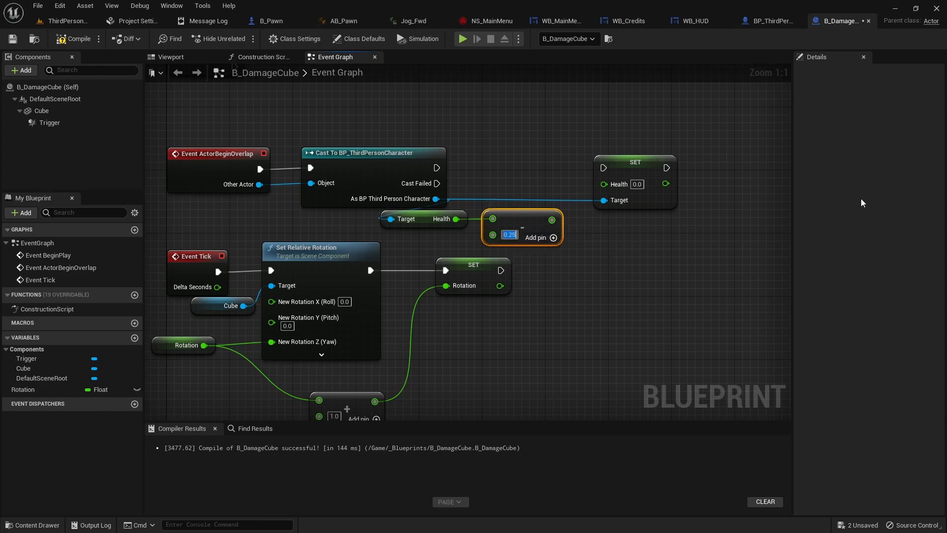
mouse_move(552, 220)
mouse_down()
mouse_move(582, 171)
mouse_move(605, 184)
mouse_up()
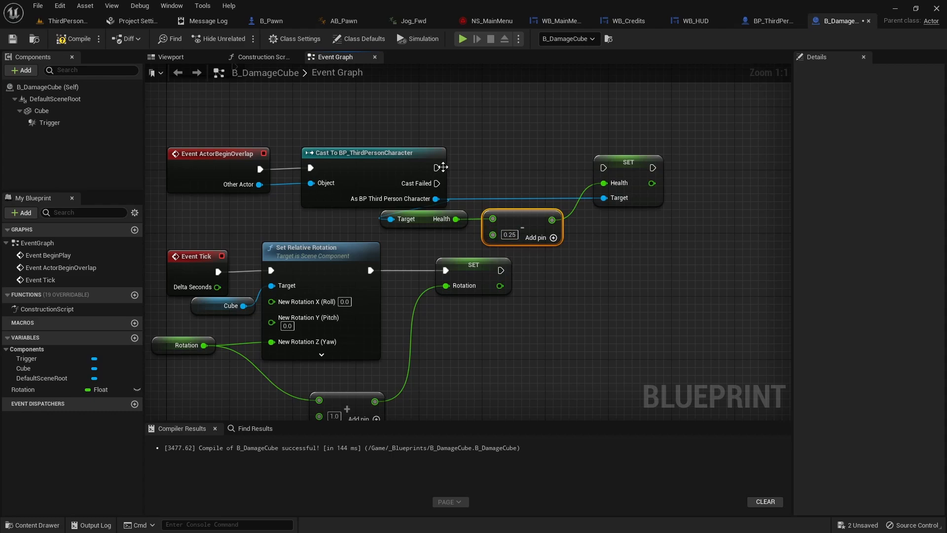
Run the Health Set node from the successful cast output and compile the blueprint.
drag(436, 168, 439, 169)
drag(583, 167, 603, 168)
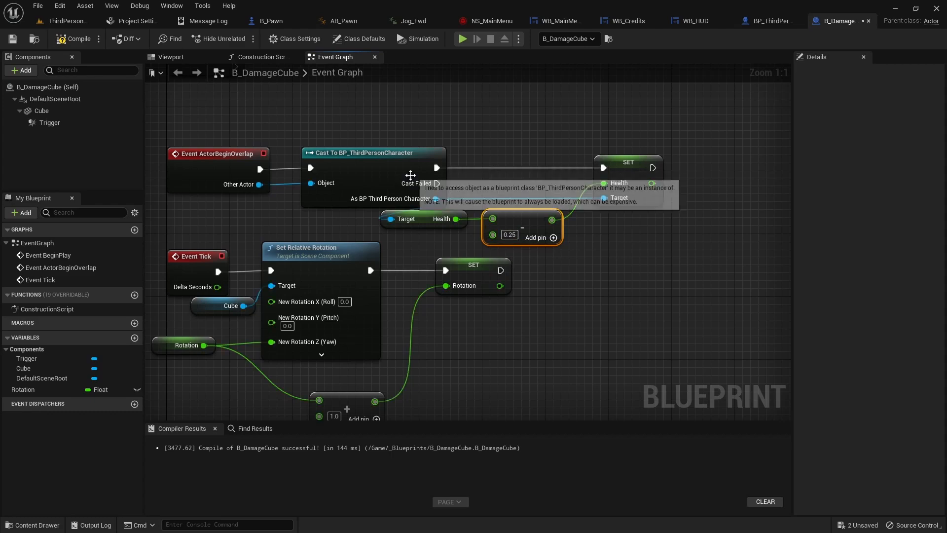
click(66, 38)
Play the level and run the character in and out of the damage cube repeatedly to test the health bar, ending the session after a jump.
click(462, 39)
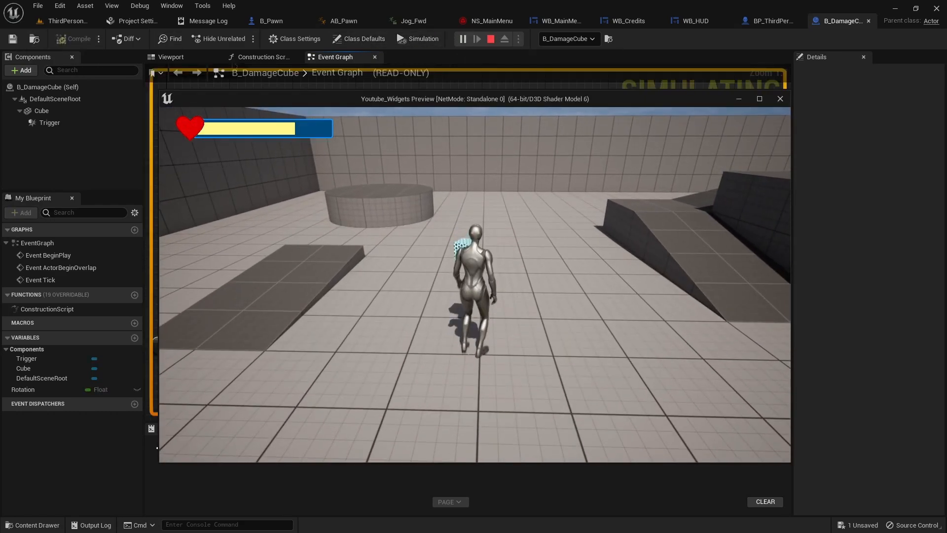
key(s)
key(w)
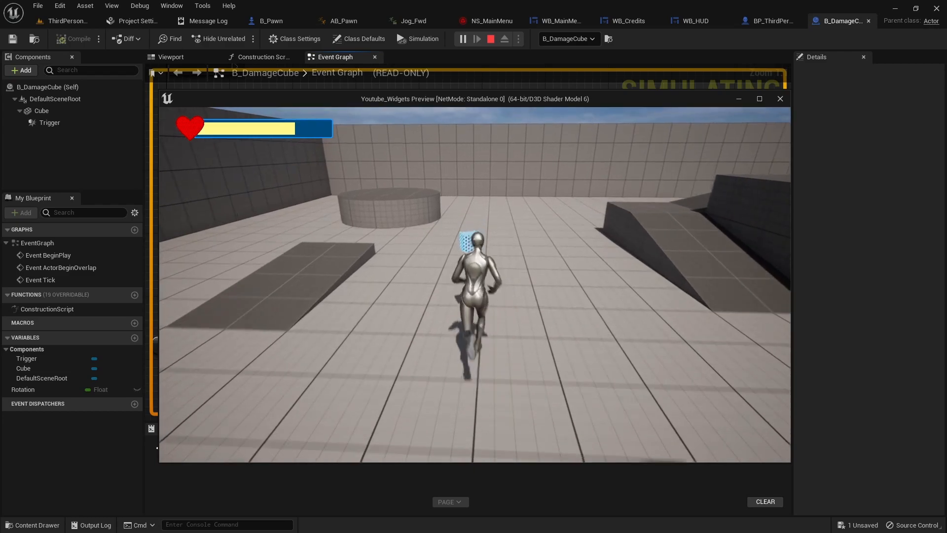
key(s)
key(w)
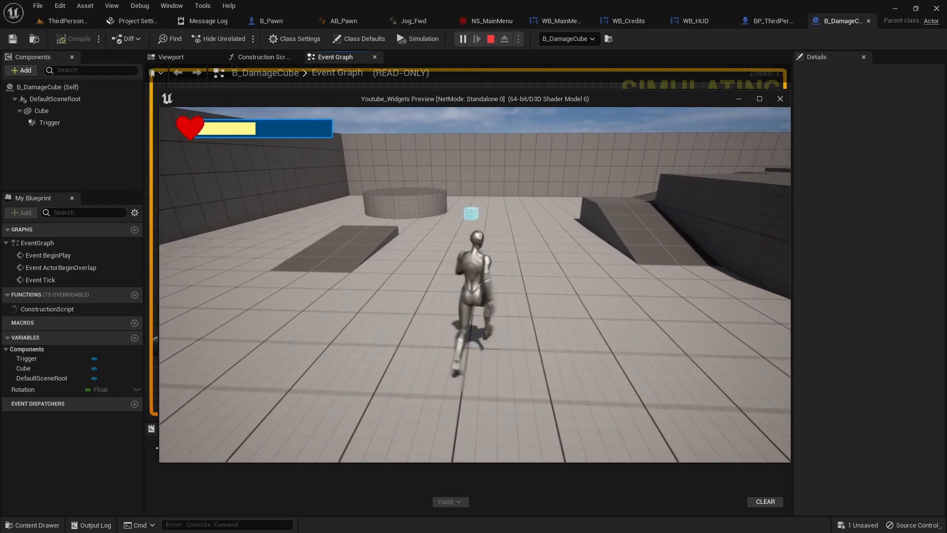
key(s)
key(w)
key(s)
key(w)
key(s)
key(w)
key(s)
key(w)
key(s)
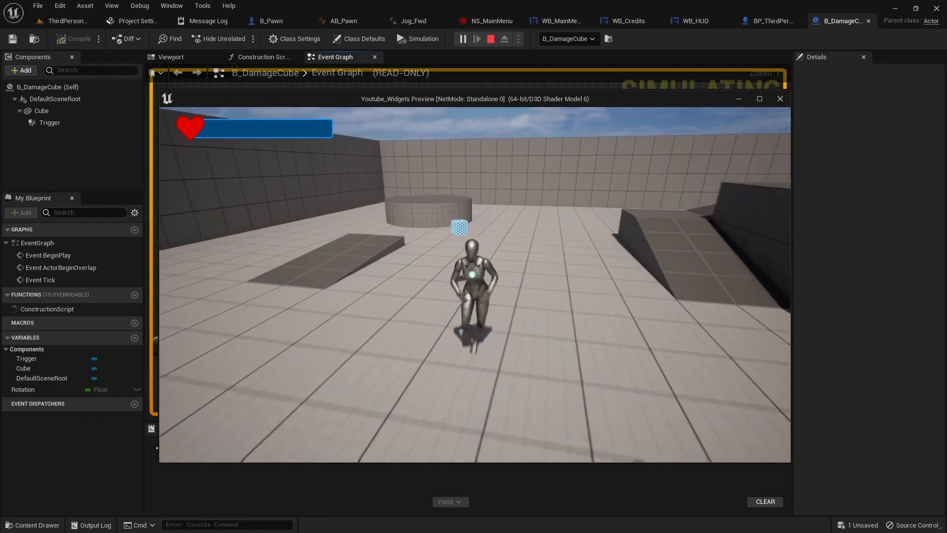
key(w)
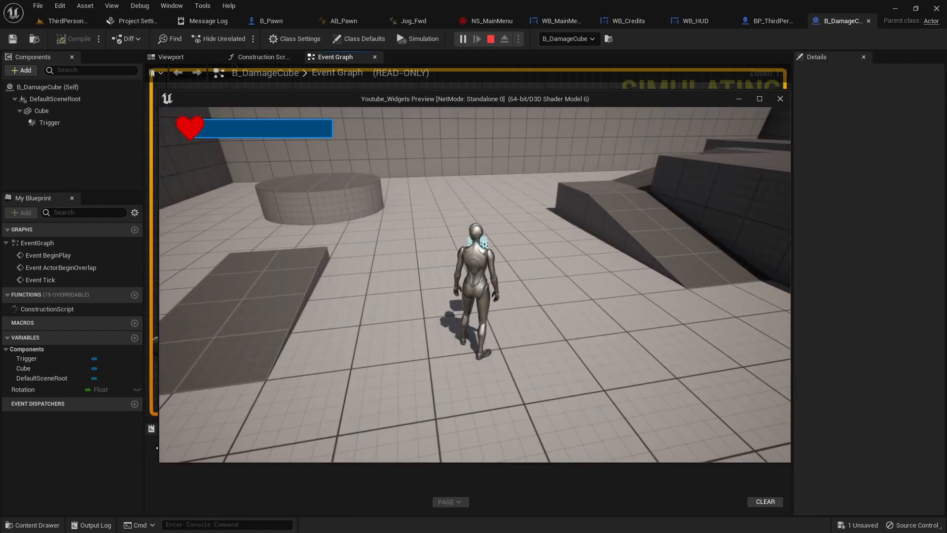
key(space)
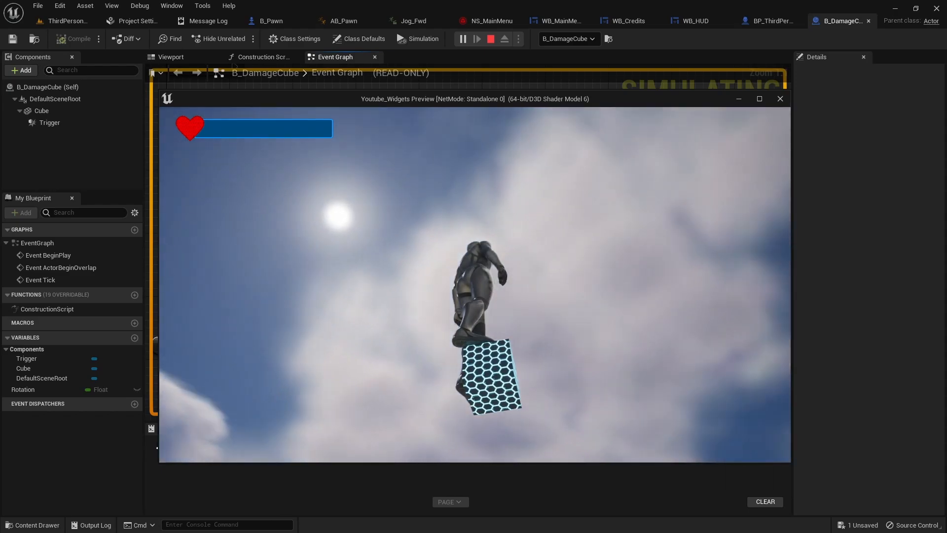
key(Escape)
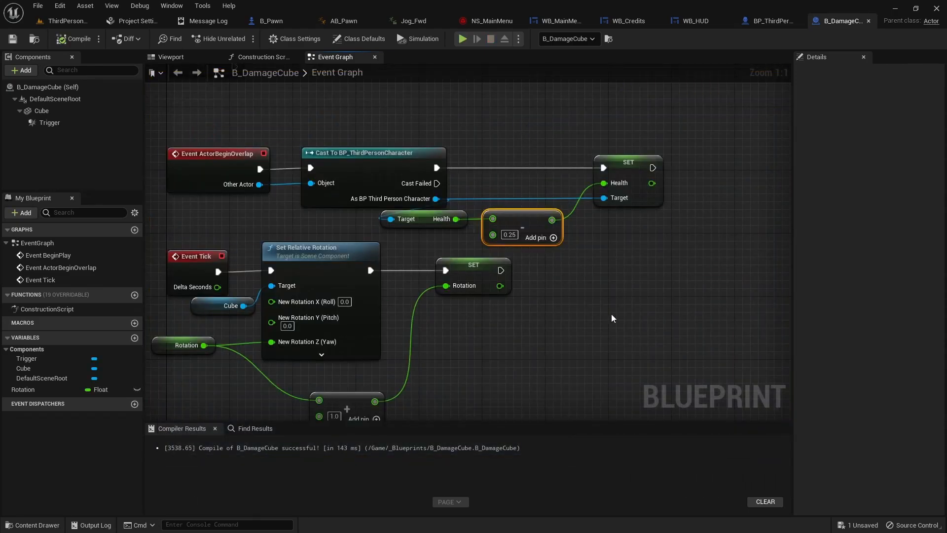
Add a Play Sound 2D node after the Health Set node and assign Explosion01 as its sound.
scroll(603, 310, down, 1)
right_drag(695, 270, 517, 279)
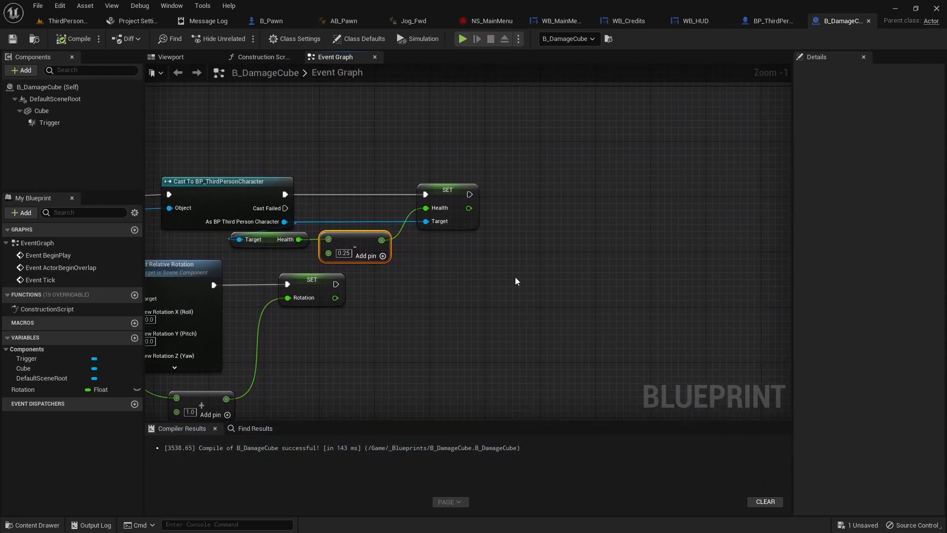
drag(470, 194, 513, 199)
text(sound)
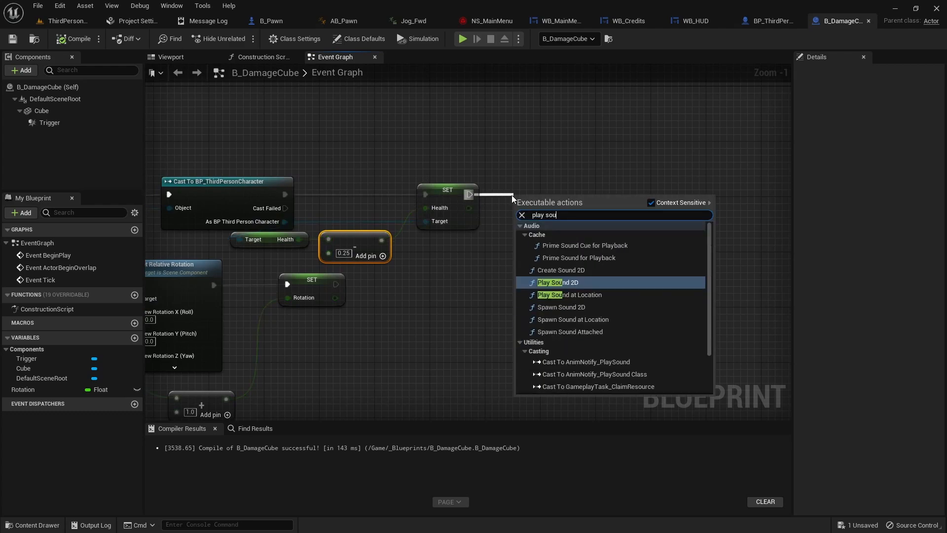
key(Return)
click(551, 231)
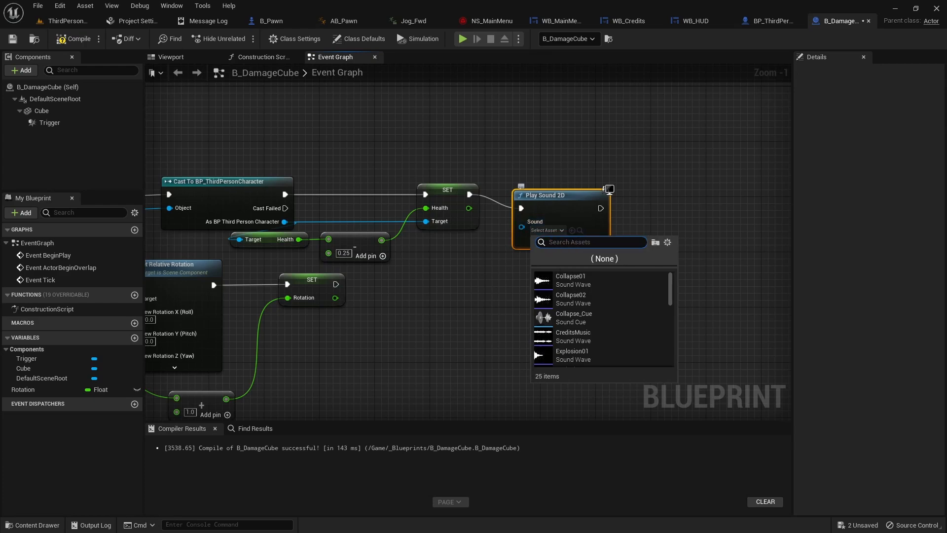
click(579, 353)
click(560, 243)
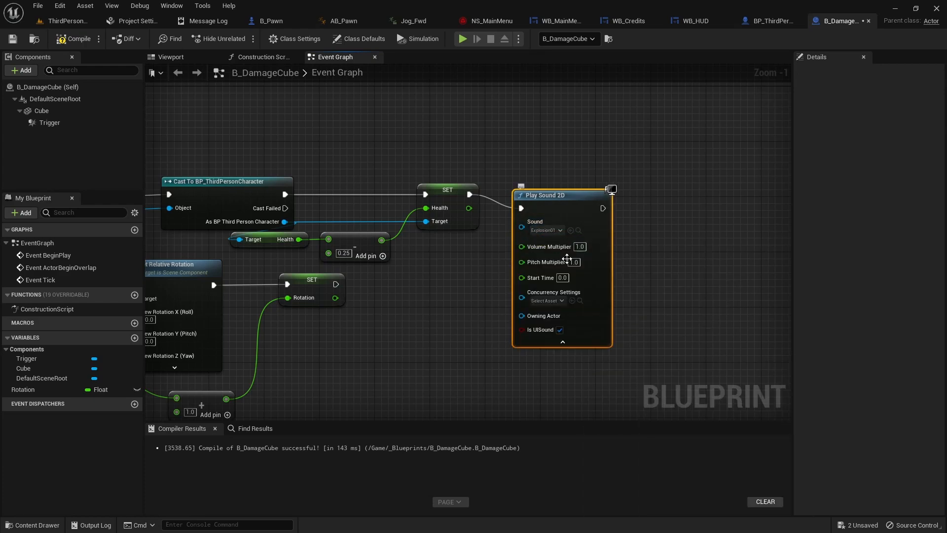
click(579, 247)
click(562, 342)
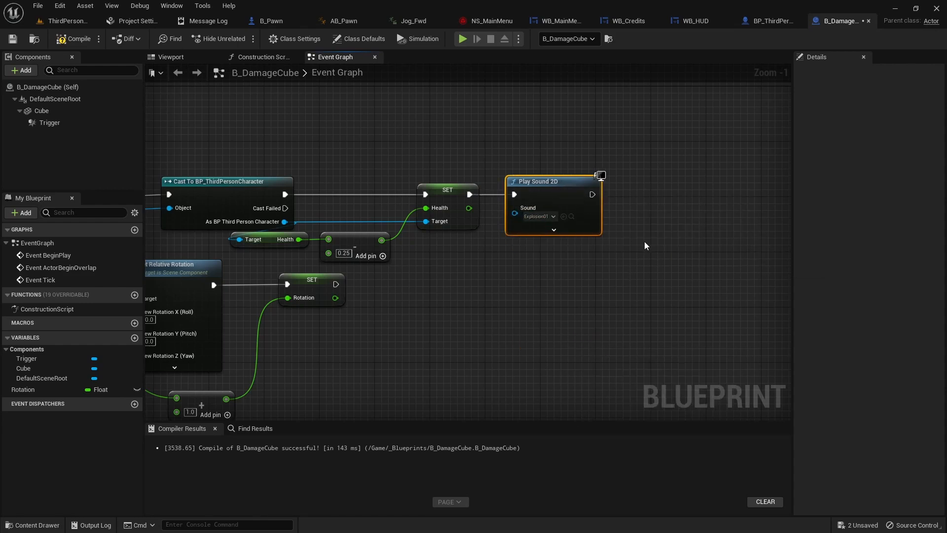
Add a Spawn Emitter at Location node after Play Sound 2D and align it with the execution line.
right_drag(644, 241, 473, 199)
drag(468, 178, 528, 171)
text(sp)
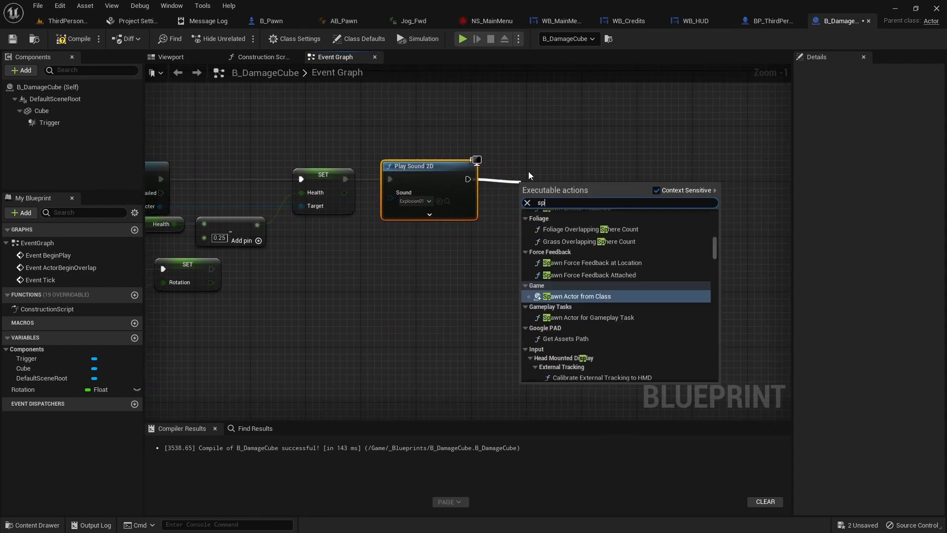
text(awn emit)
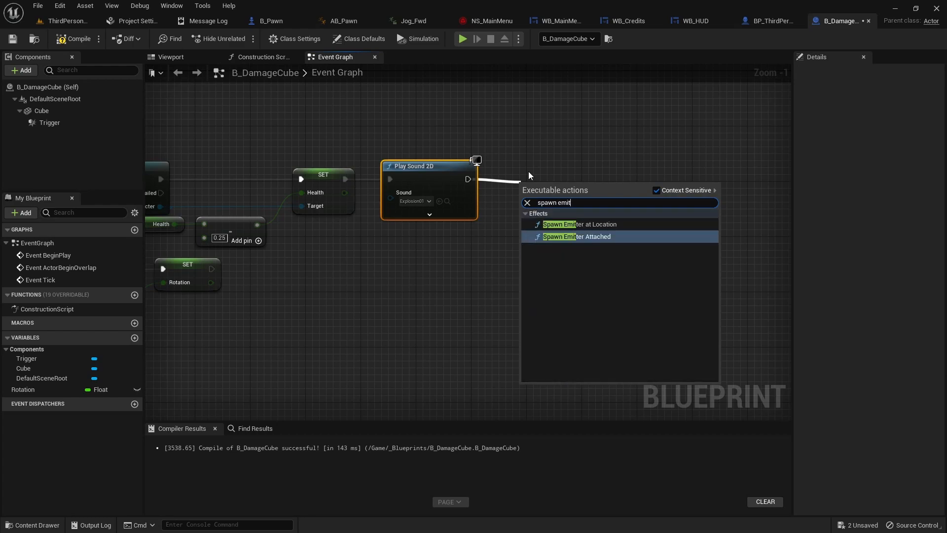
click(590, 224)
drag(578, 181, 592, 162)
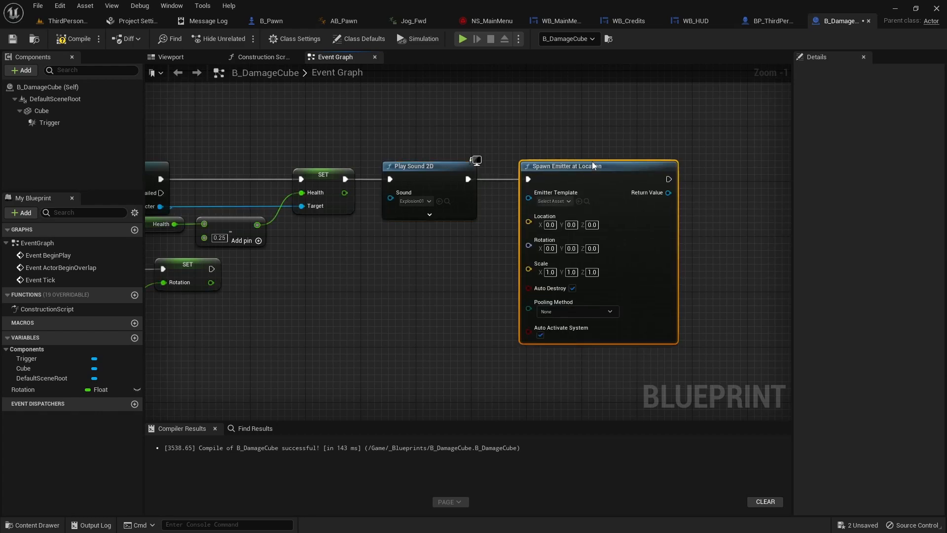
Get the Cube component's world location and connect it to the Location input of Spawn Emitter at Location.
click(43, 111)
drag(43, 111, 396, 292)
text(get world locat)
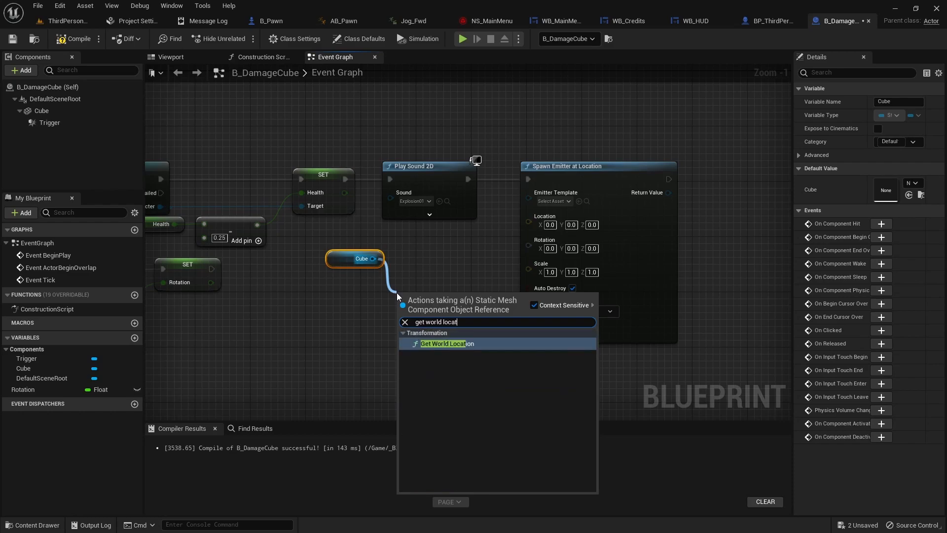
key(Return)
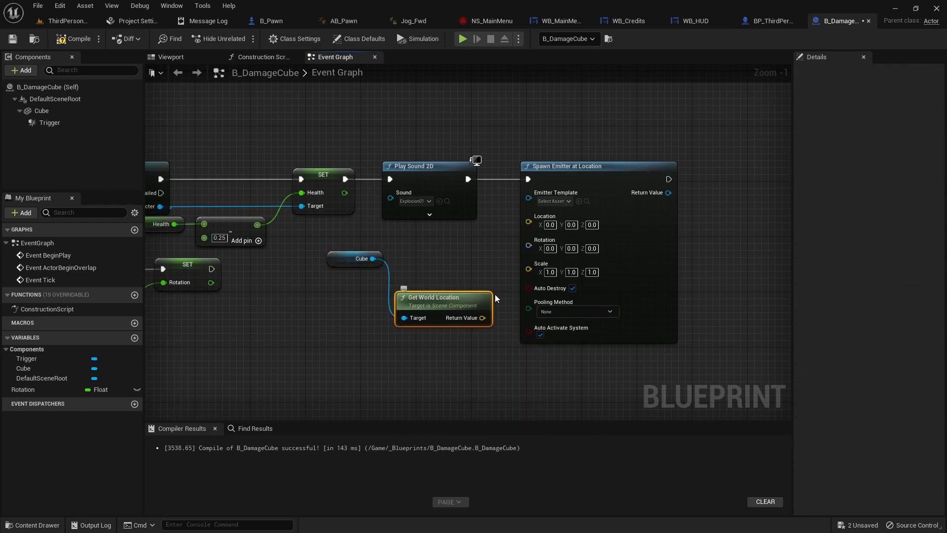
drag(466, 298, 528, 221)
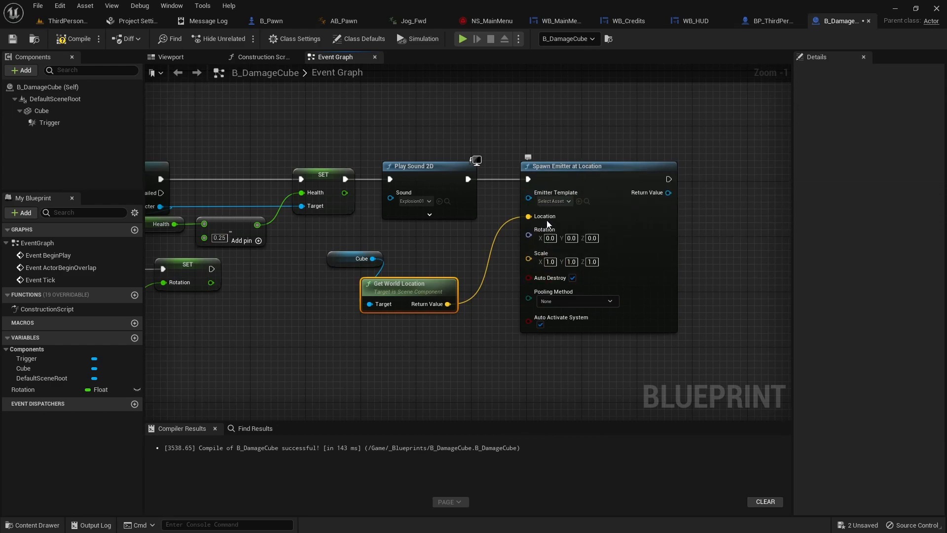
Assign P_Explosion as the emitter template of Spawn Emitter at Location and set its scale to 5 on X, Y and Z.
click(568, 201)
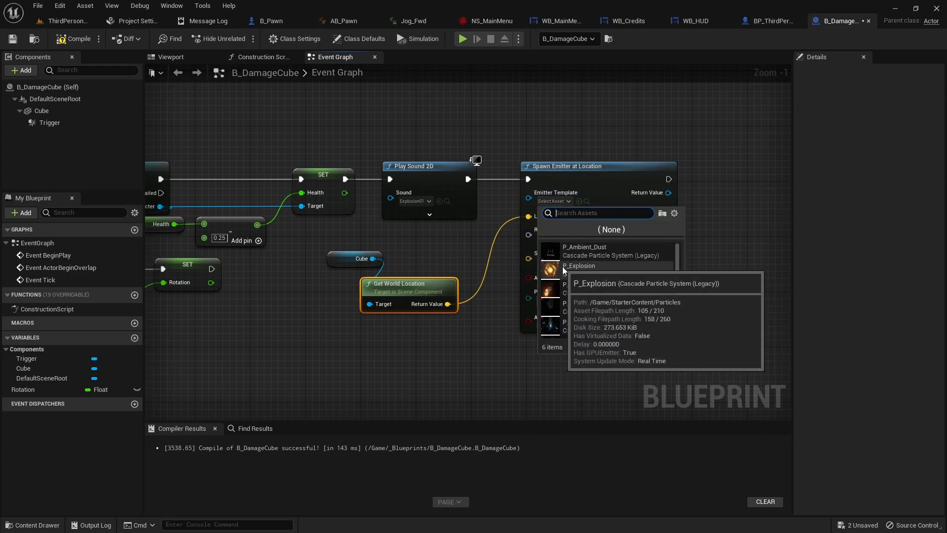
click(581, 270)
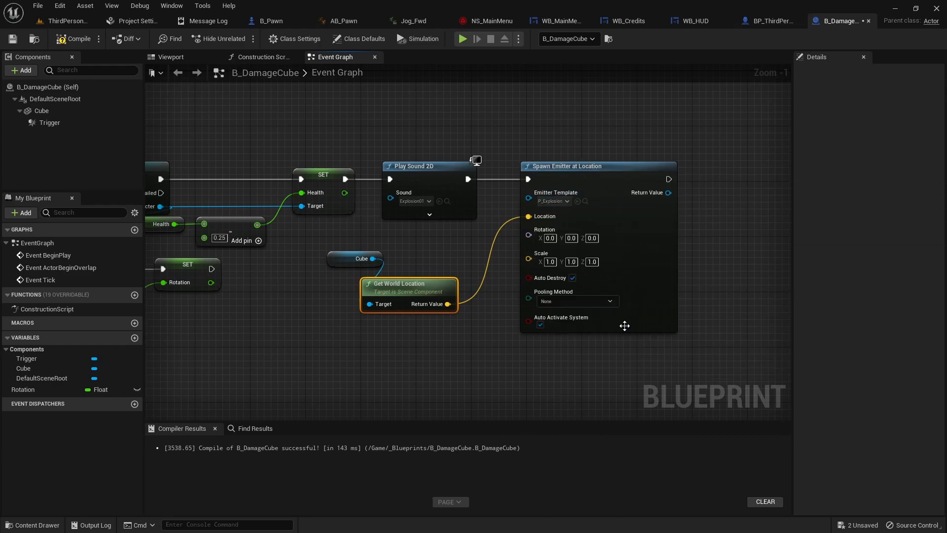
click(552, 260)
text(5)
key(Tab)
text(5)
key(Tab)
text(5)
key(Return)
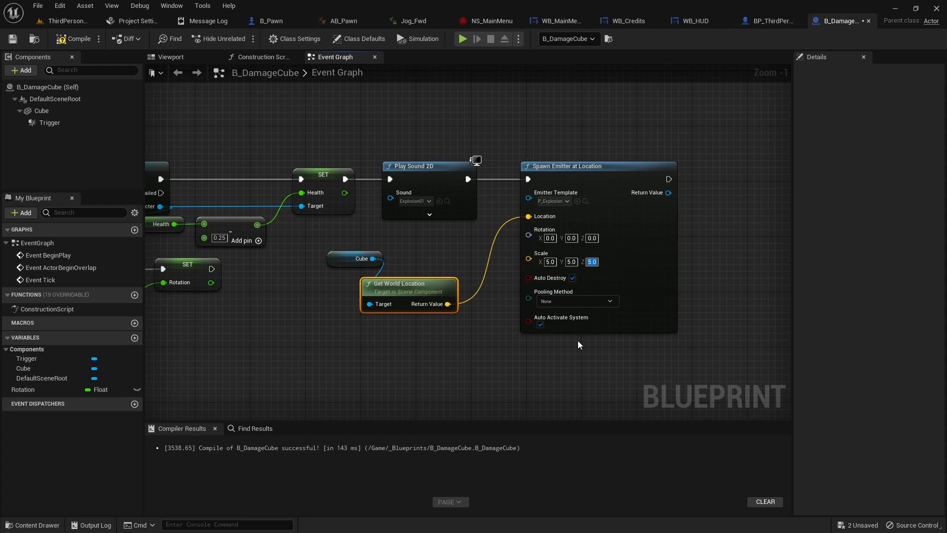
Add a Destroy Actor node after Spawn Emitter at Location and place it along the execution line.
right_drag(692, 185, 464, 179)
drag(439, 174, 500, 173)
text(dest)
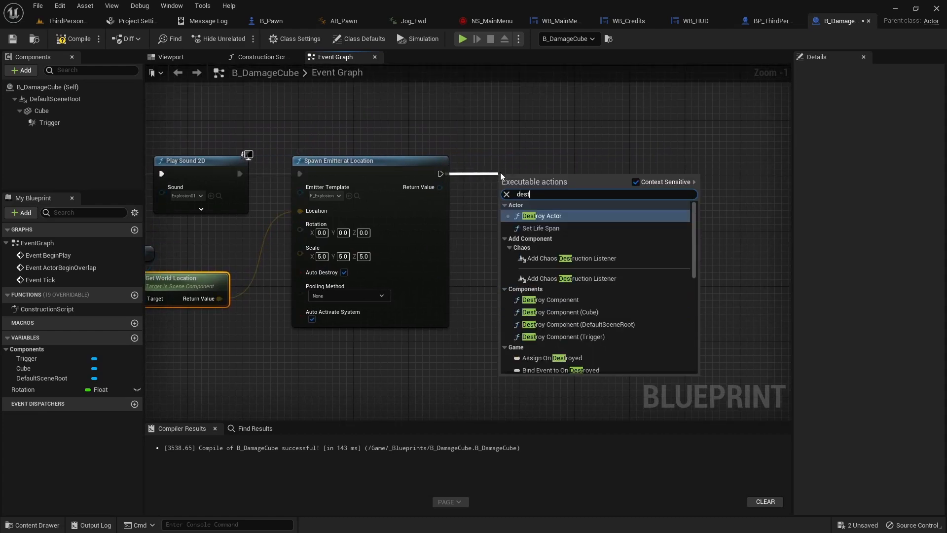
key(Return)
drag(524, 161, 531, 154)
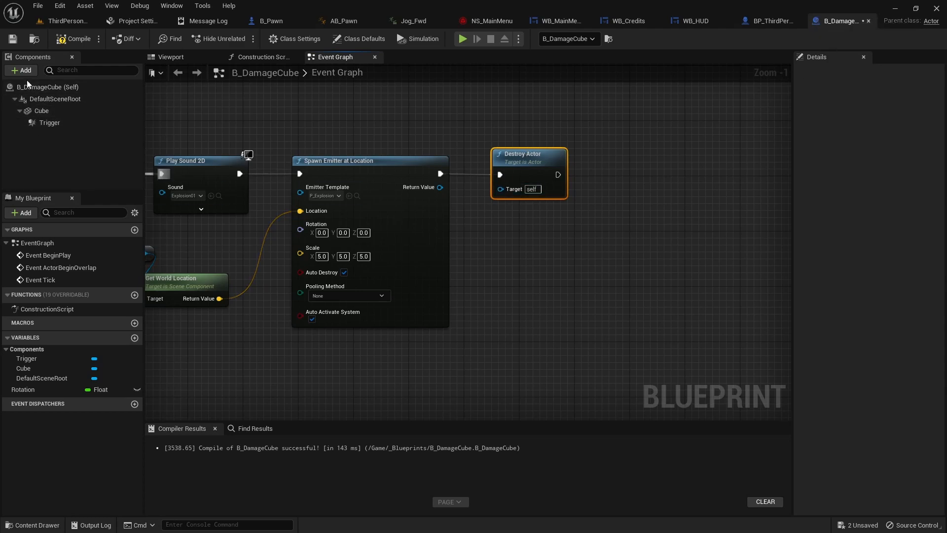
Compile and save B_DamageCube, then play the level and run the character into the cube to test the explosion.
click(74, 39)
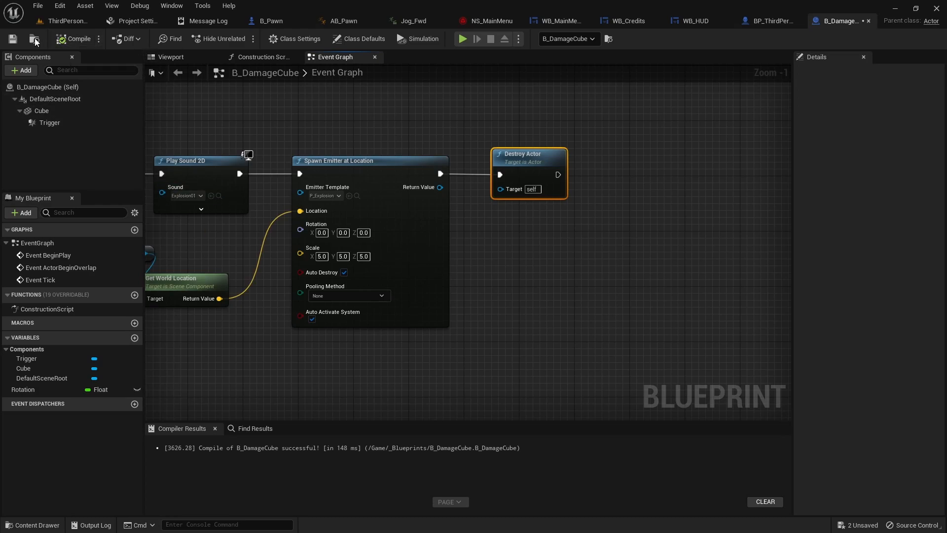
click(13, 39)
click(461, 38)
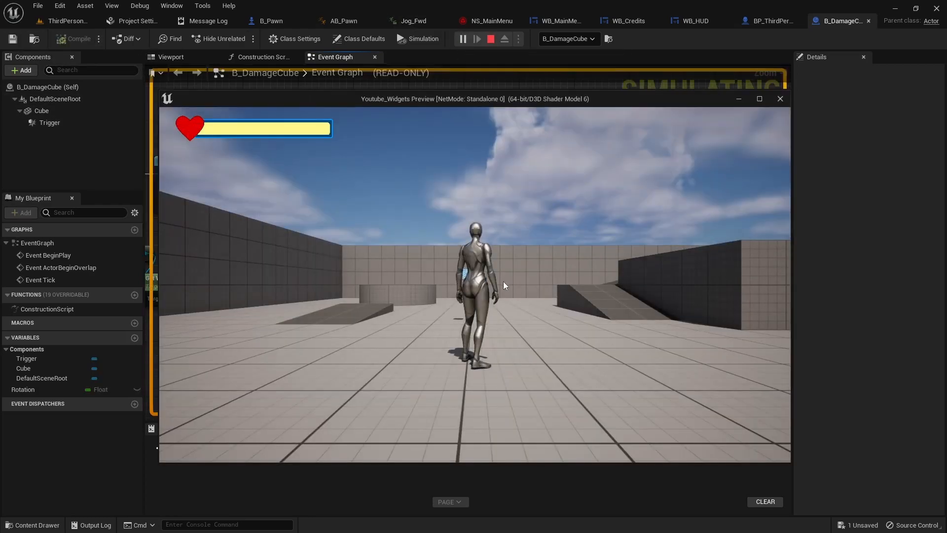
key(w)
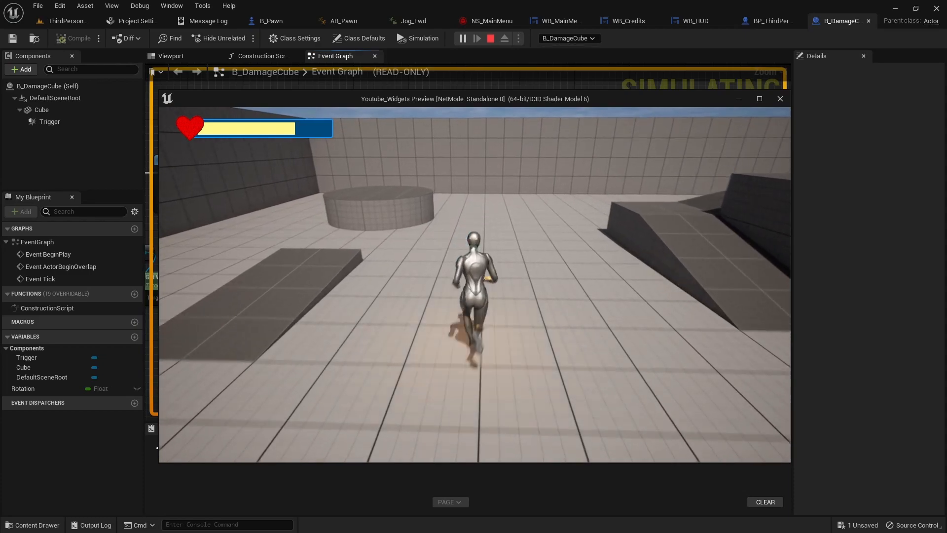
key(w)
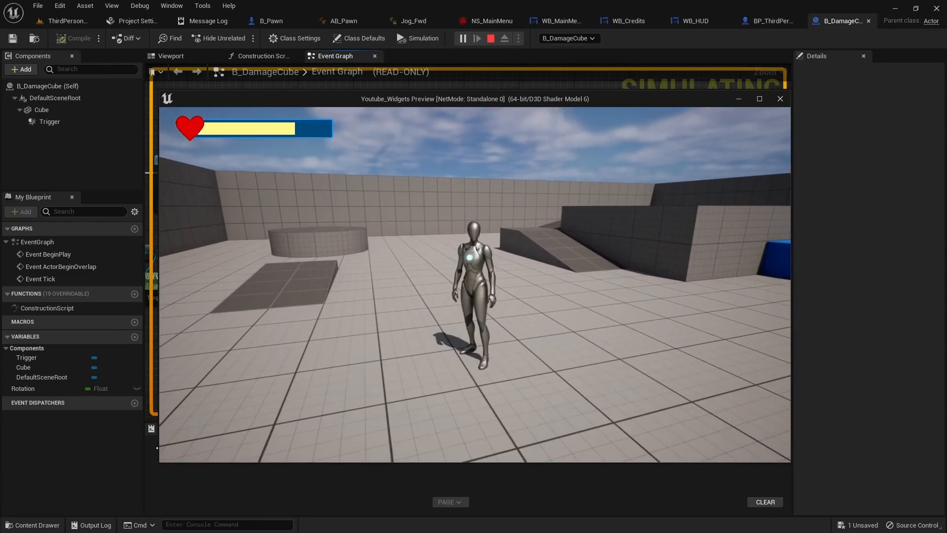
key(Escape)
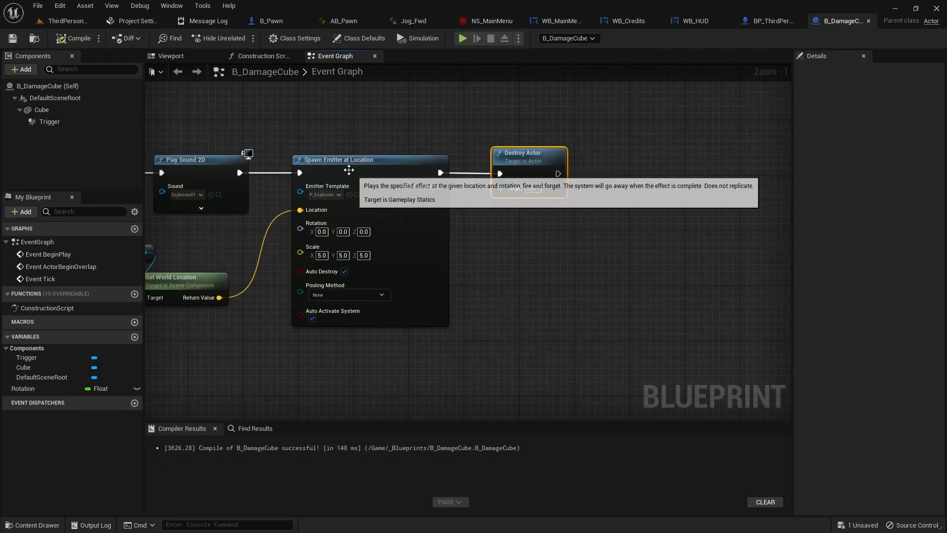
In the ThirdPersonMap level, duplicate B_DamageCube into eight more copies spread across the playground floor.
click(67, 20)
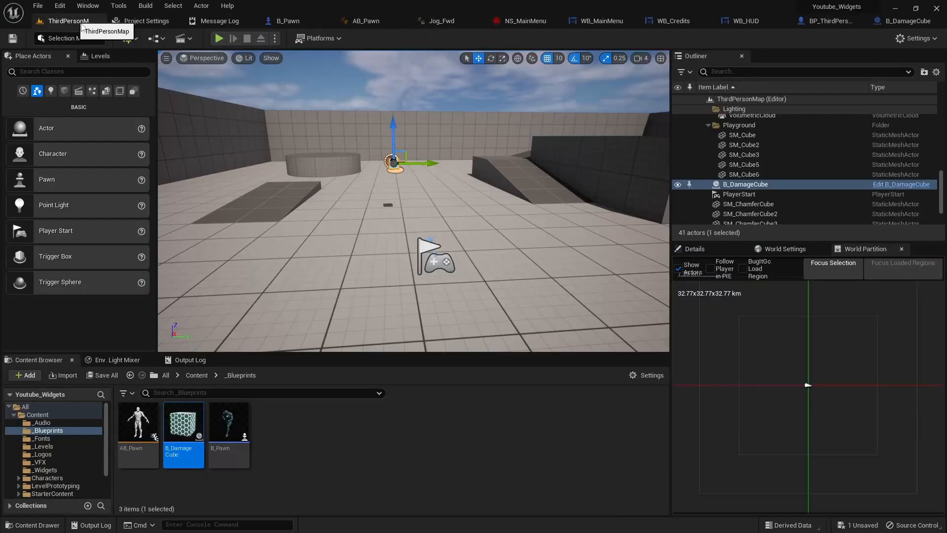
key(f)
scroll(465, 173, down, 3)
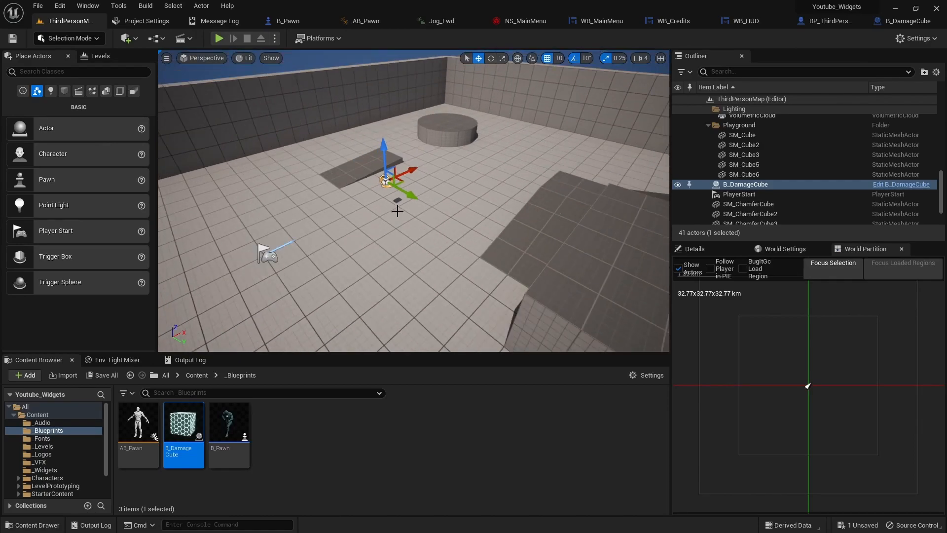
alt+drag(405, 194, 639, 165)
Play the level and run the character through all the damage cubes to test the health bar, then end the session.
click(219, 38)
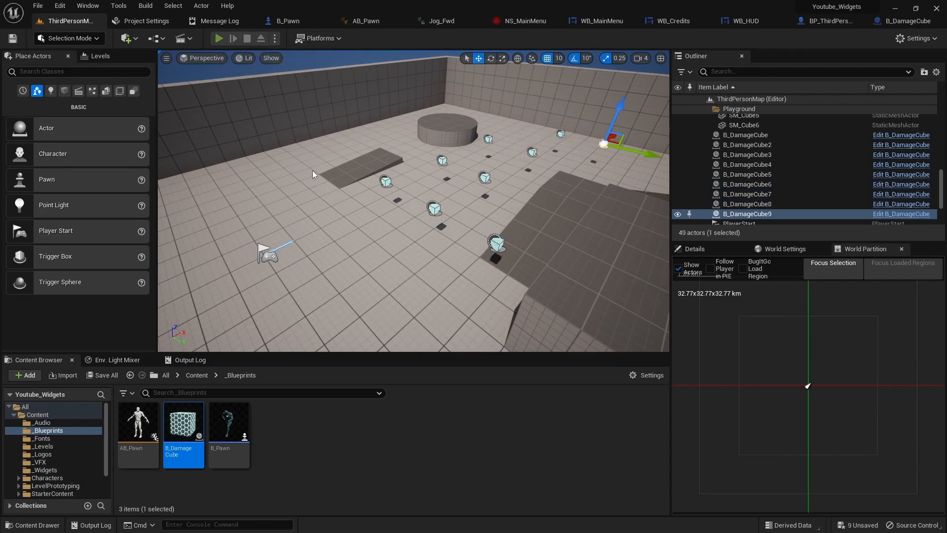
key(w)
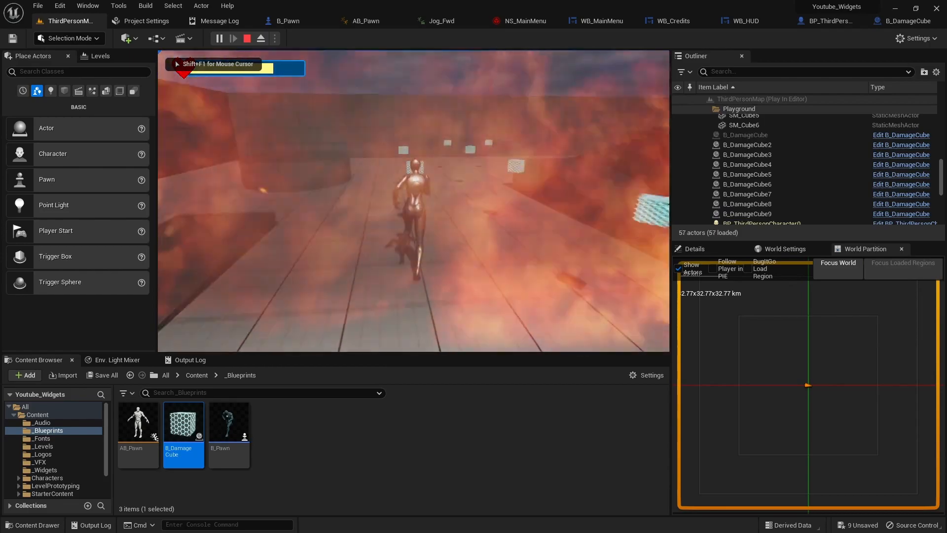
key(w)
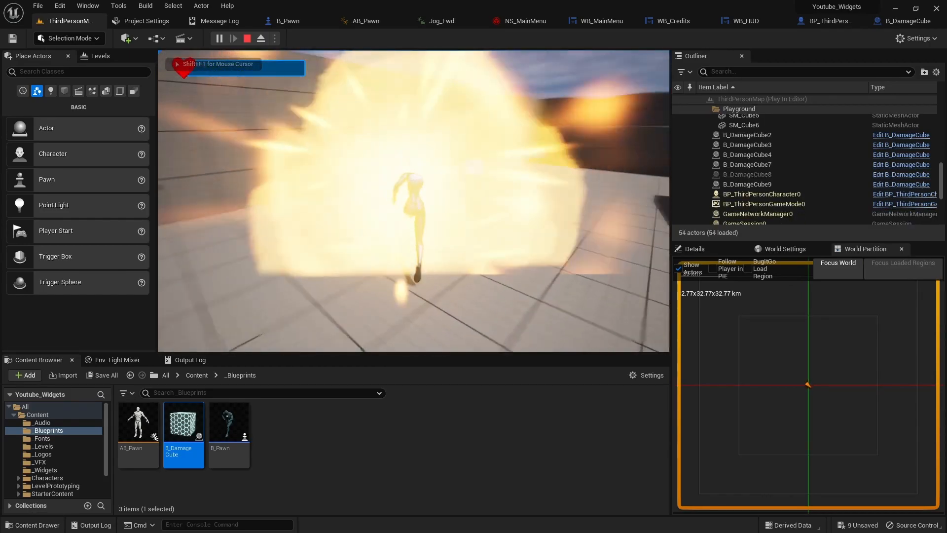
key(w)
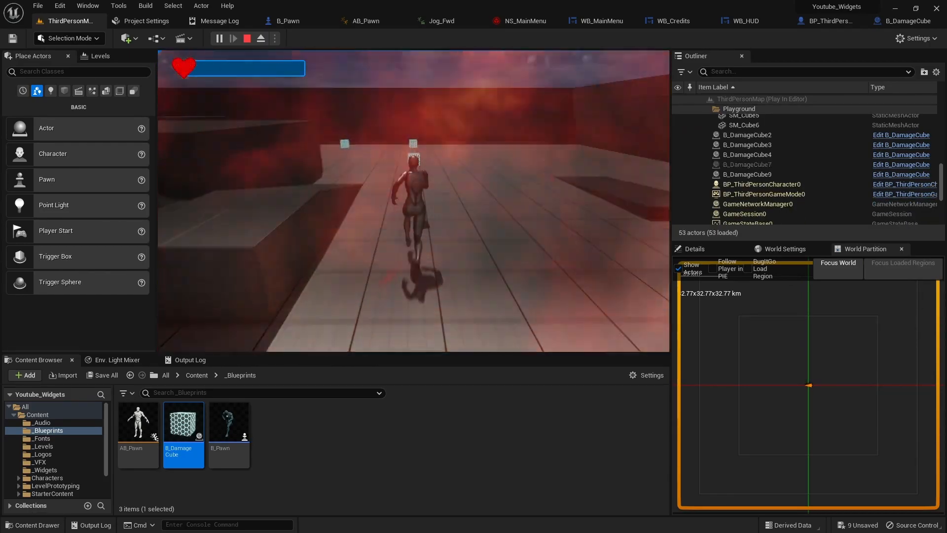
key(w)
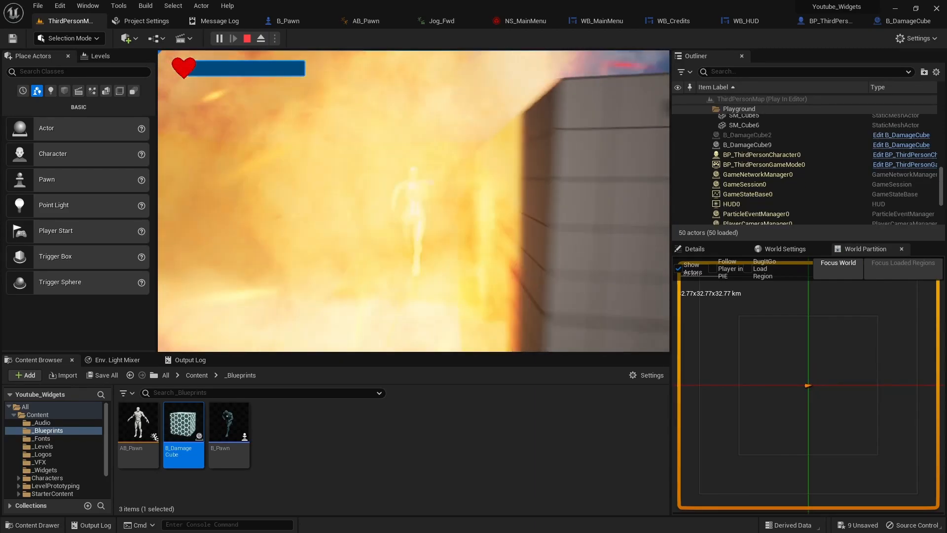
key(space)
key(w)
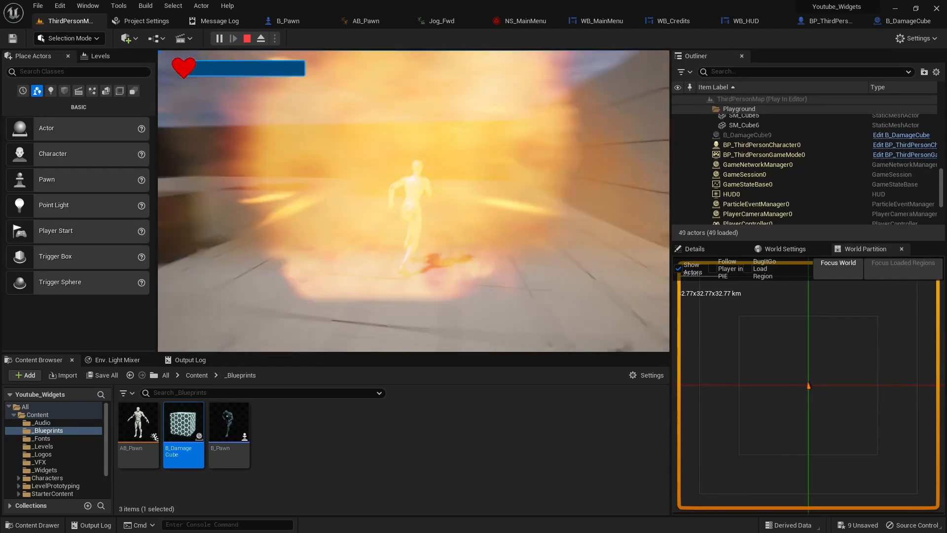
key(Escape)
right_drag(440, 178, 475, 313)
key(w)
key(e)
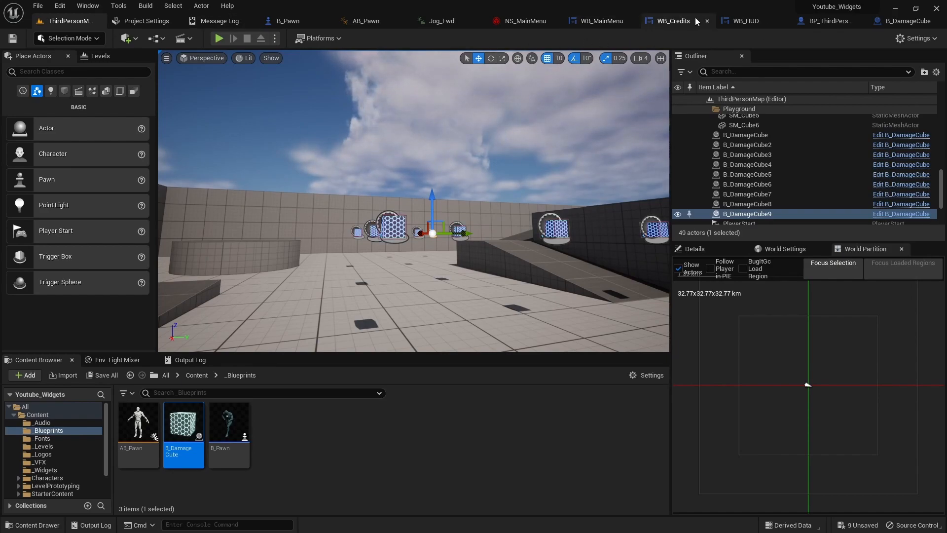
click(896, 21)
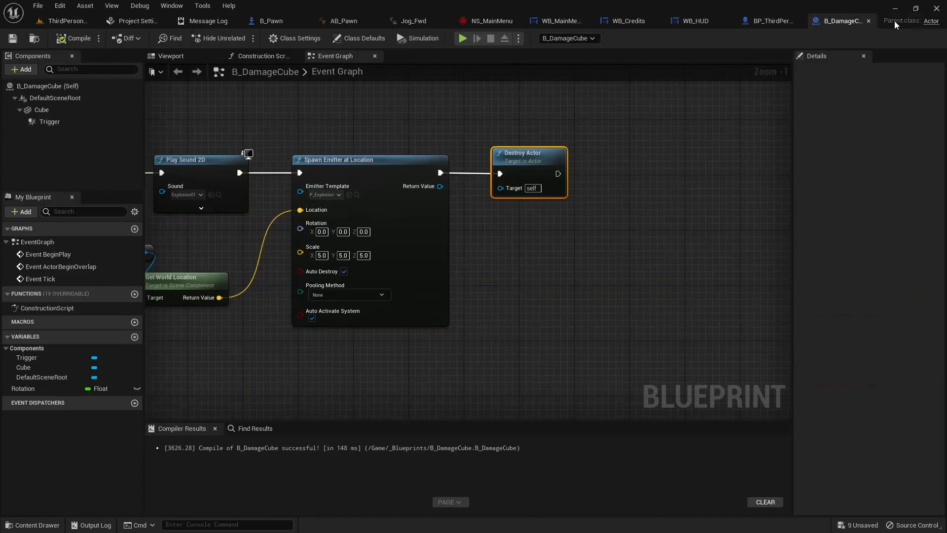
Add an Event Tick node in the BP_ThirdPersonCharacter event graph, in the empty area below the HUD widget nodes.
click(763, 21)
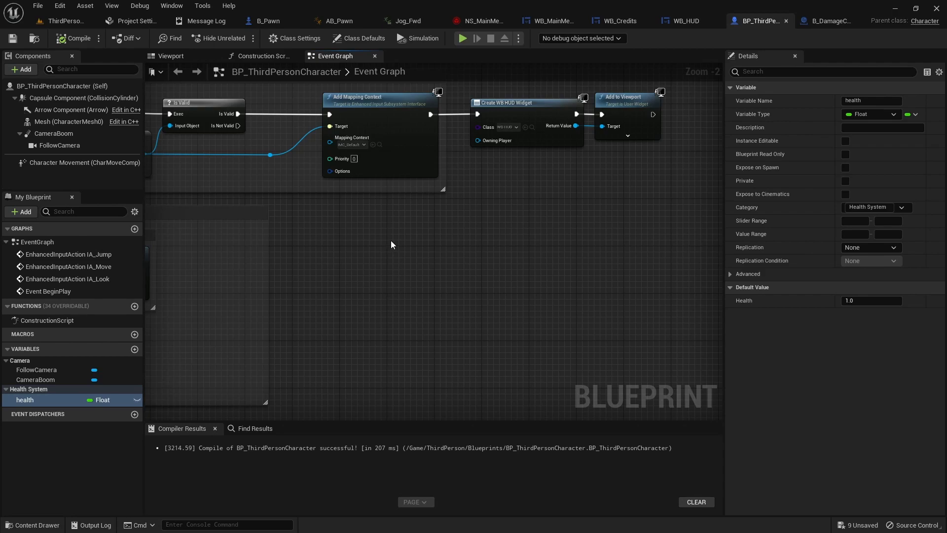
right_click(367, 228)
text(event tick)
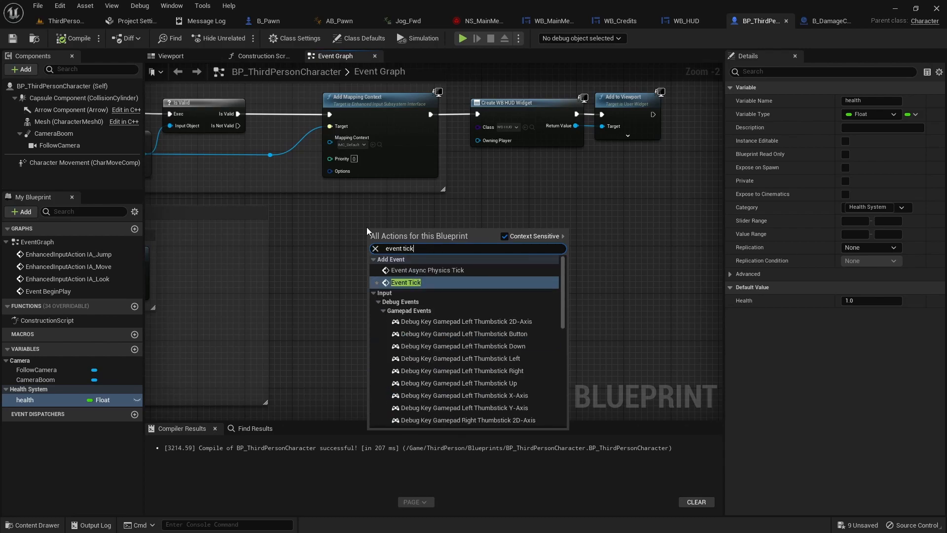
key(Return)
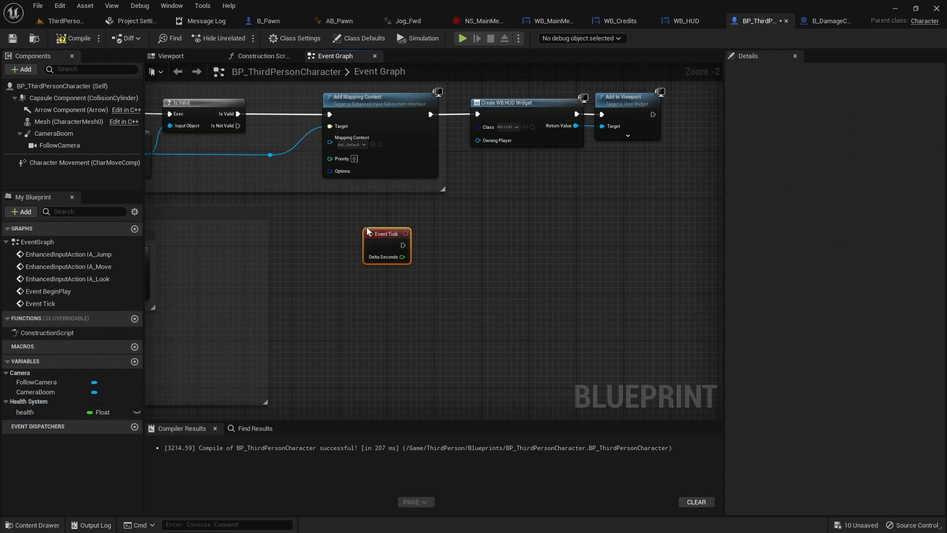
drag(341, 227, 324, 227)
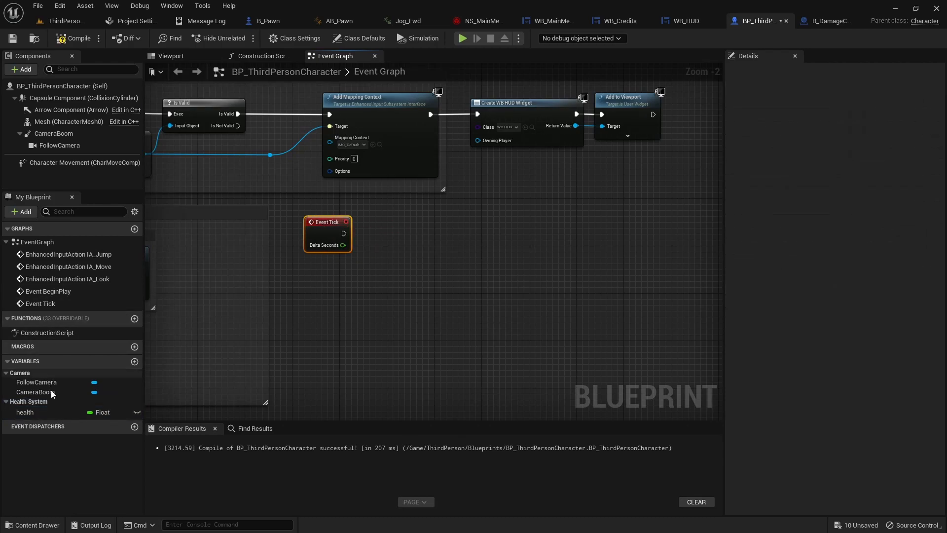
Place a getter for the health variable below Event Tick and feed it into a Less Equal comparison against 0.0.
mouse_move(25, 411)
mouse_down()
mouse_move(312, 324)
mouse_move(329, 307)
mouse_move(329, 280)
mouse_move(386, 280)
mouse_up()
click(351, 318)
text(less)
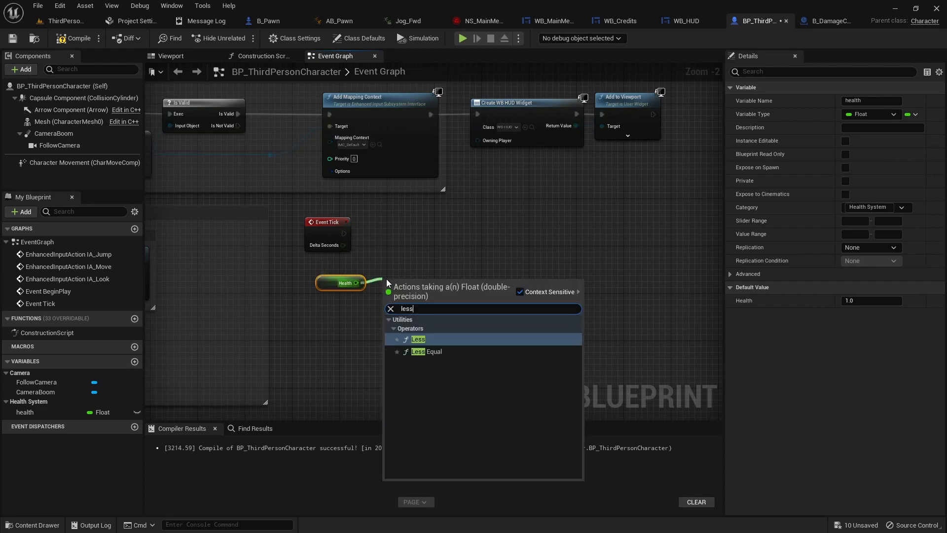
click(434, 351)
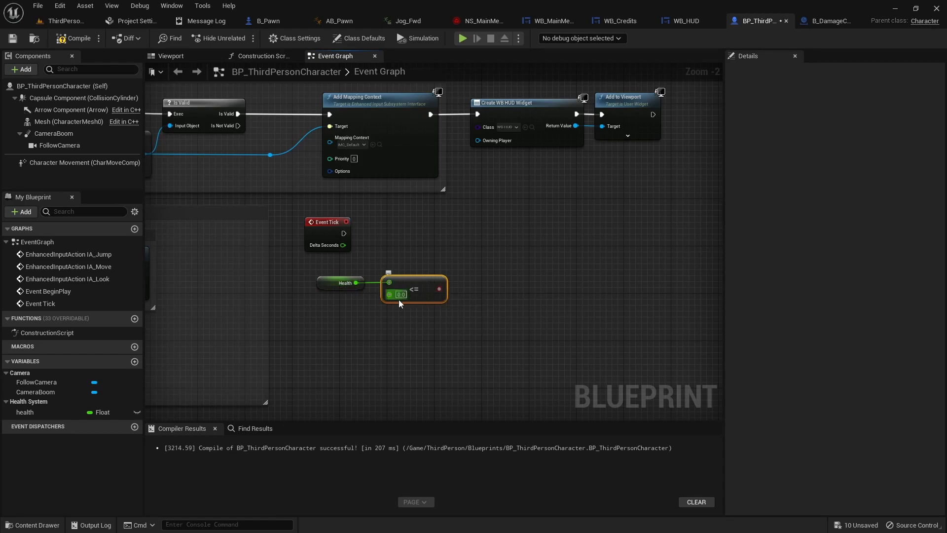
Add a Branch node after Event Tick and connect the Less Equal result to its Condition.
drag(344, 233, 364, 234)
drag(439, 232, 438, 234)
text(branc)
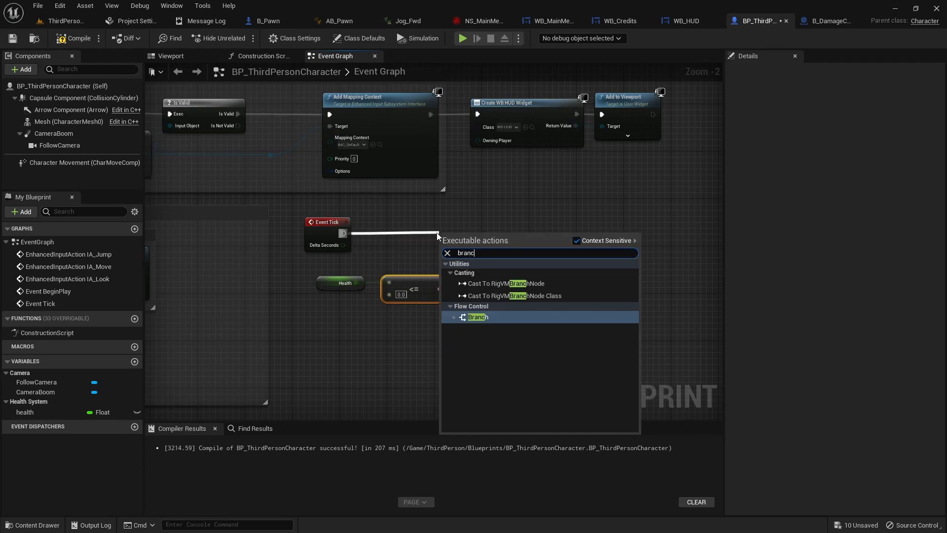
key(Return)
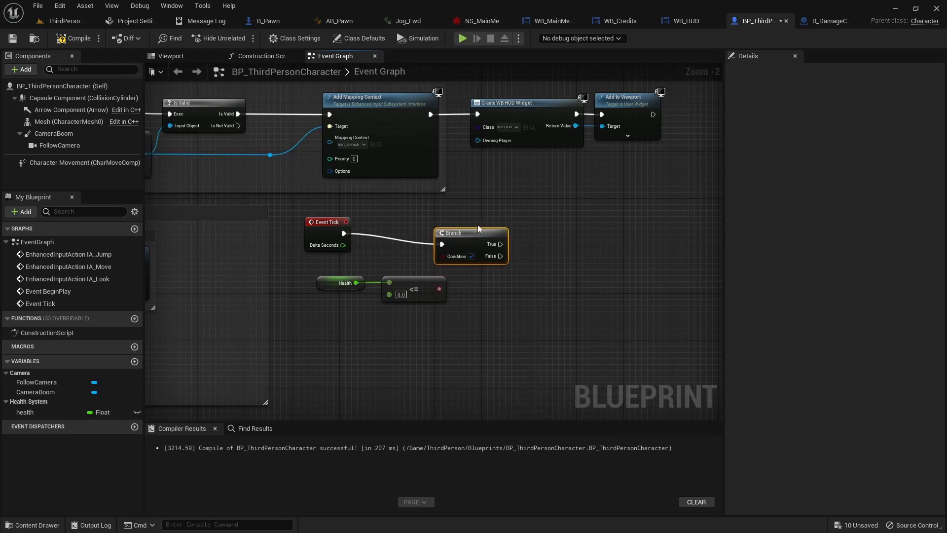
drag(439, 288, 436, 244)
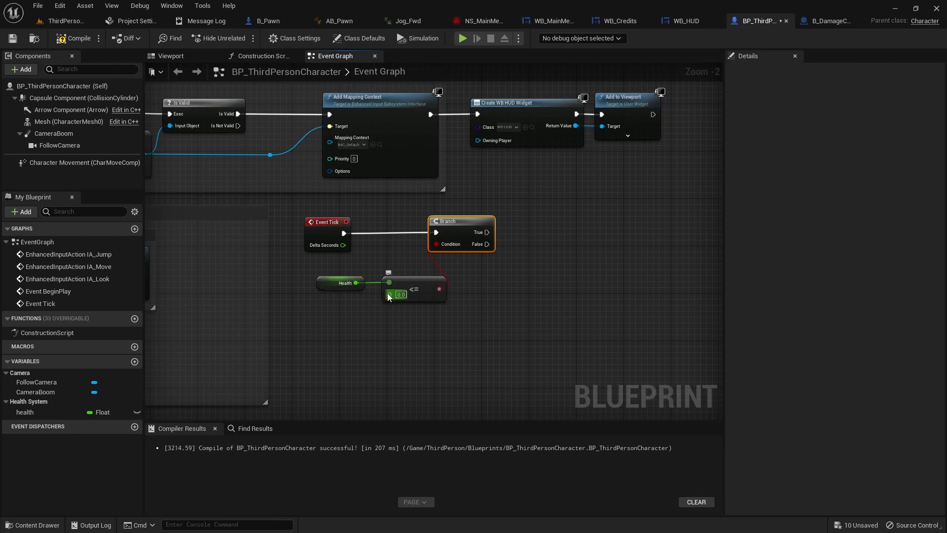
Add a Set Simulate Physics (Mesh) node on the Branch's True output and enable Simulate.
drag(486, 231, 525, 226)
text(se)
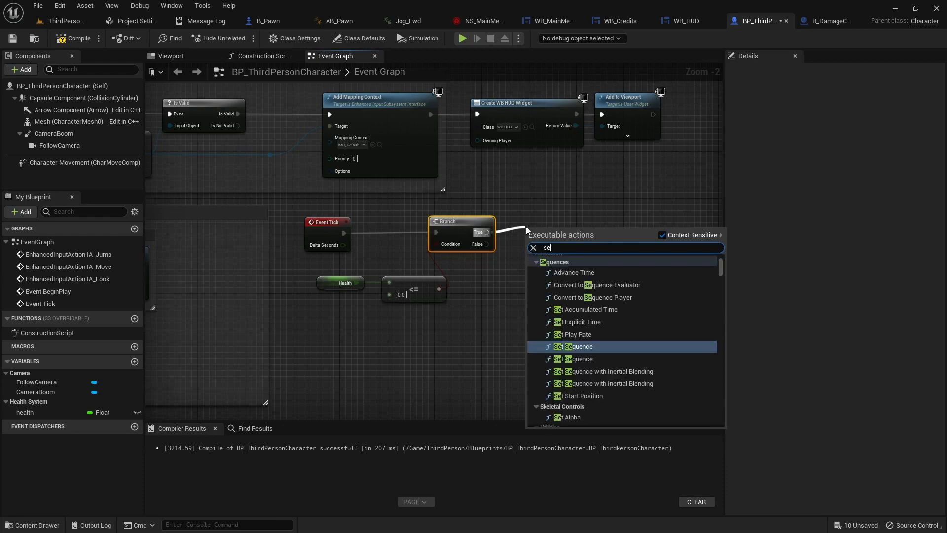
text(t simul)
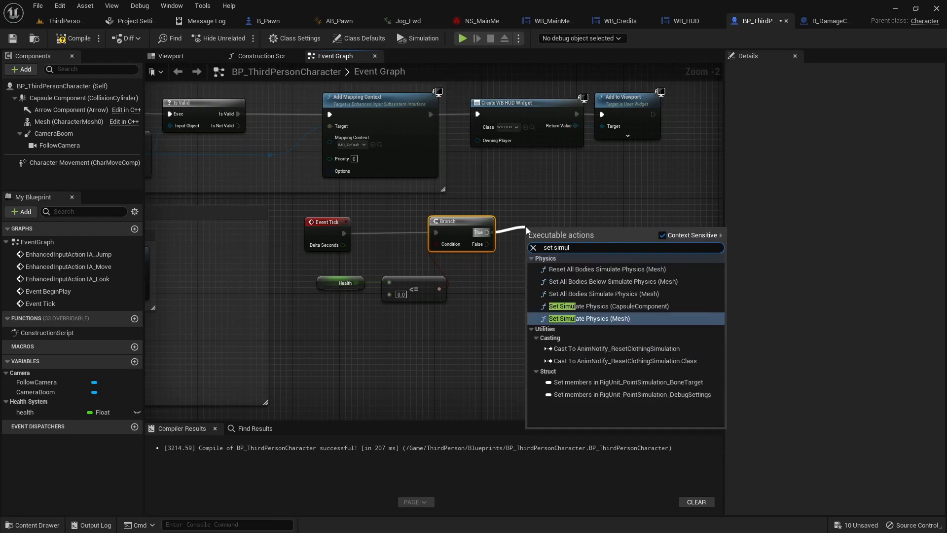
click(584, 319)
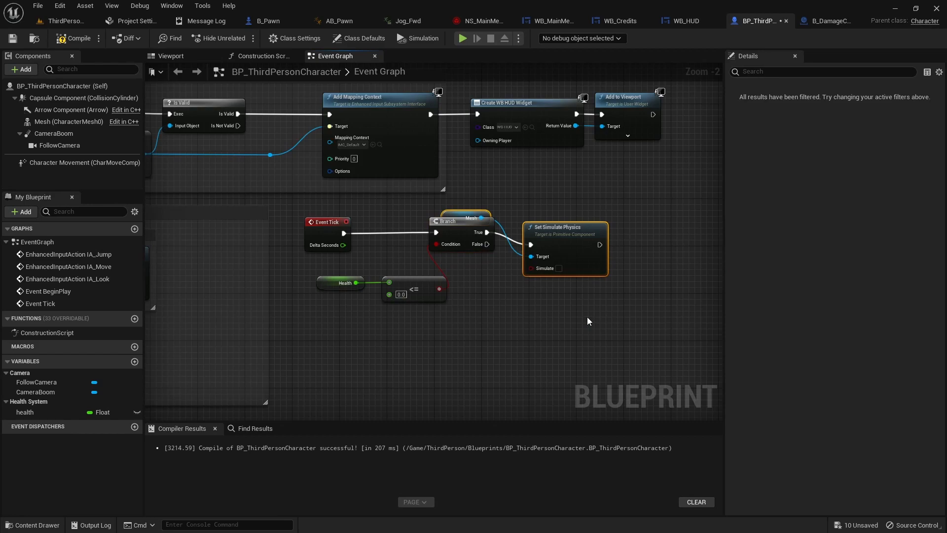
click(565, 251)
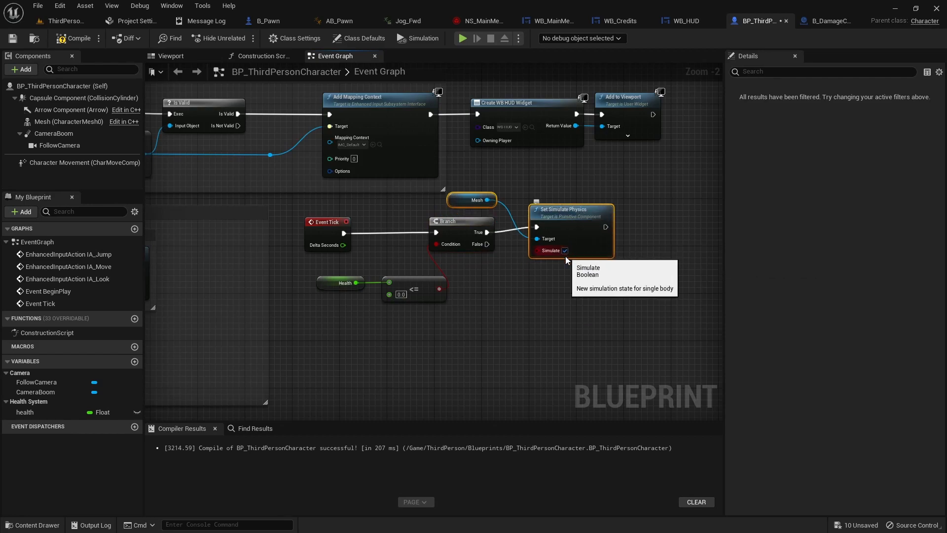
Move the Mesh node below the Branch and align Set Simulate Physics with the execution line.
drag(582, 215, 580, 225)
drag(454, 210, 462, 261)
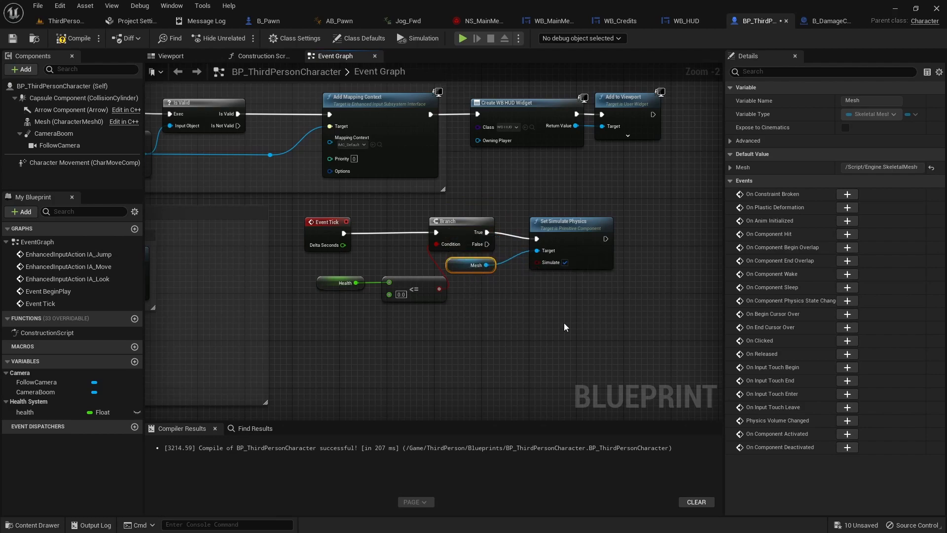
right_drag(564, 322, 420, 317)
click(440, 221)
drag(441, 221, 441, 215)
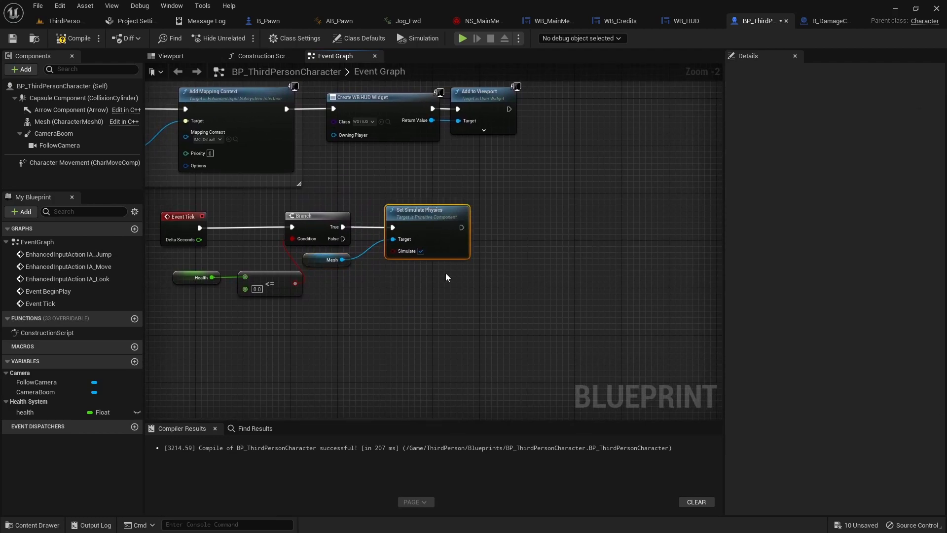
Add a Set Movement Mode (CharacterMovement) node after Set Simulate Physics and move its Character Movement node below the execution line.
drag(447, 210, 483, 227)
text(set move)
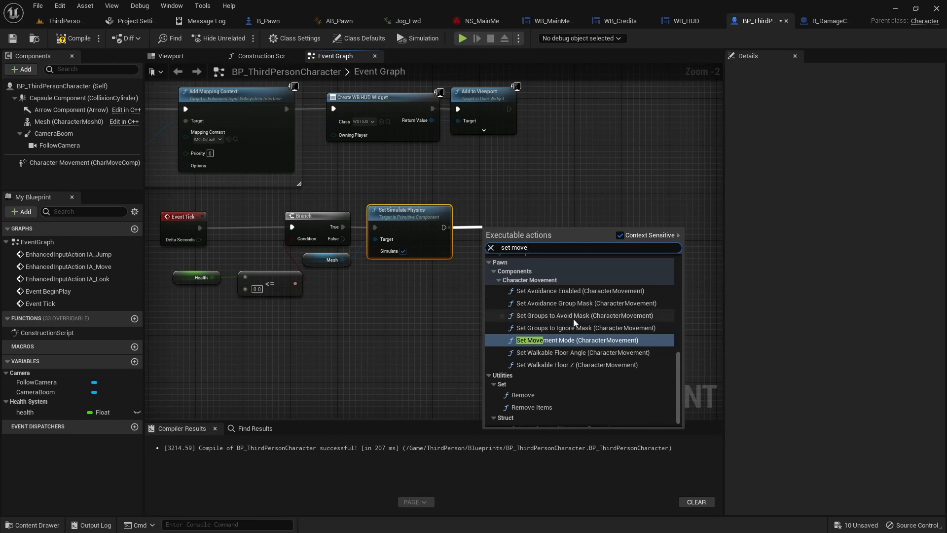
click(606, 340)
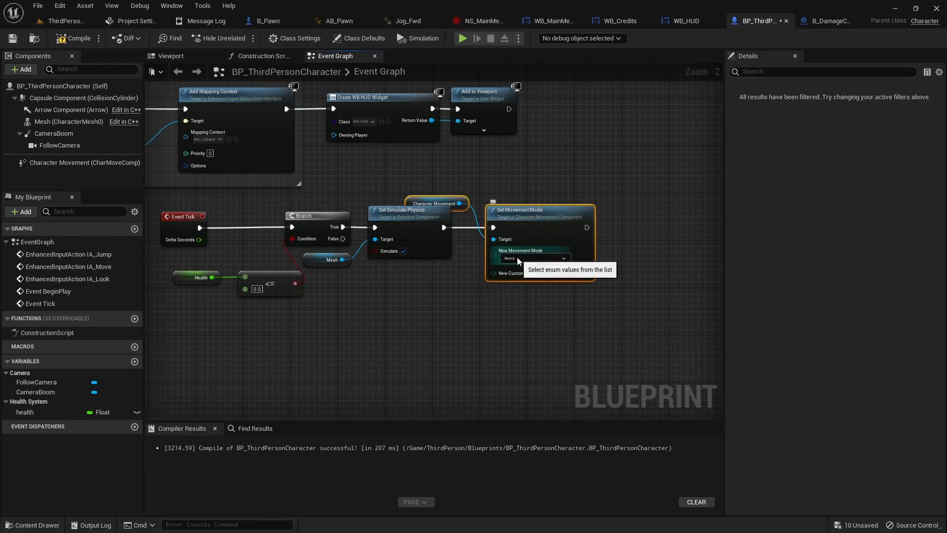
click(452, 197)
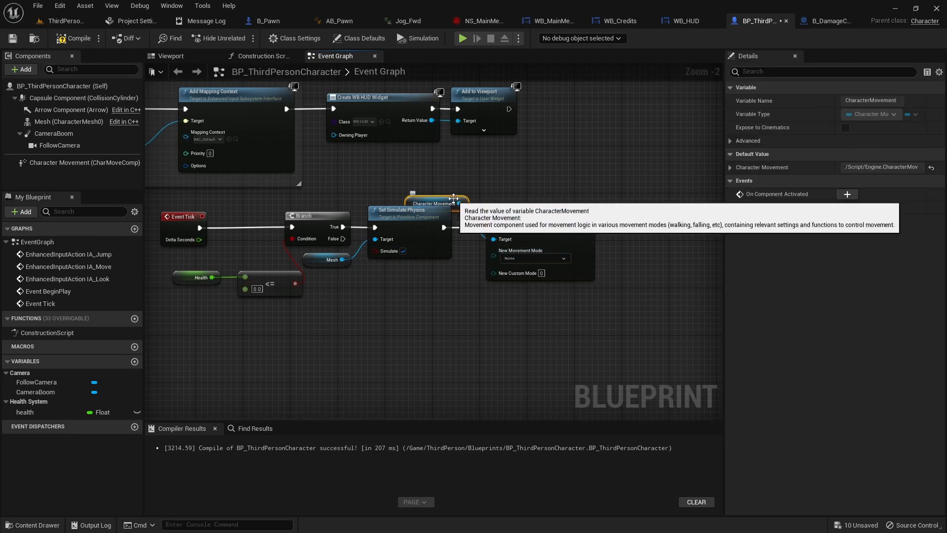
drag(451, 197, 448, 272)
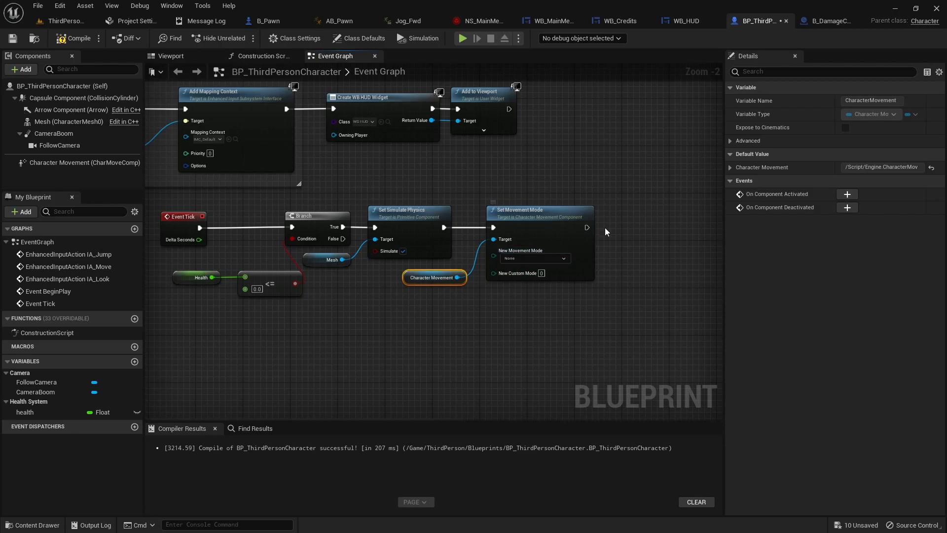
Compile the character Blueprint and play-test it by jumping around and running into the damage cubes until the health bar is empty.
click(69, 38)
click(463, 39)
click(513, 284)
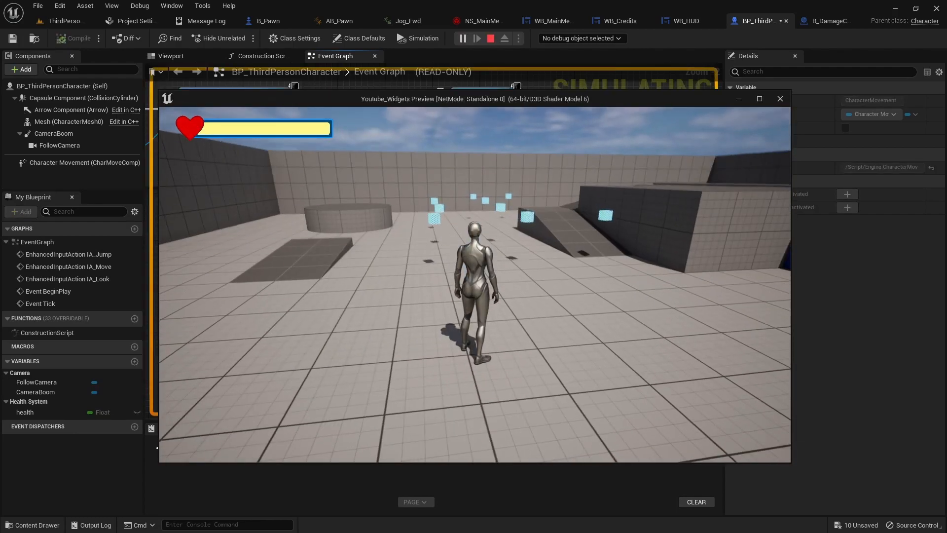
key(a)
key(w)
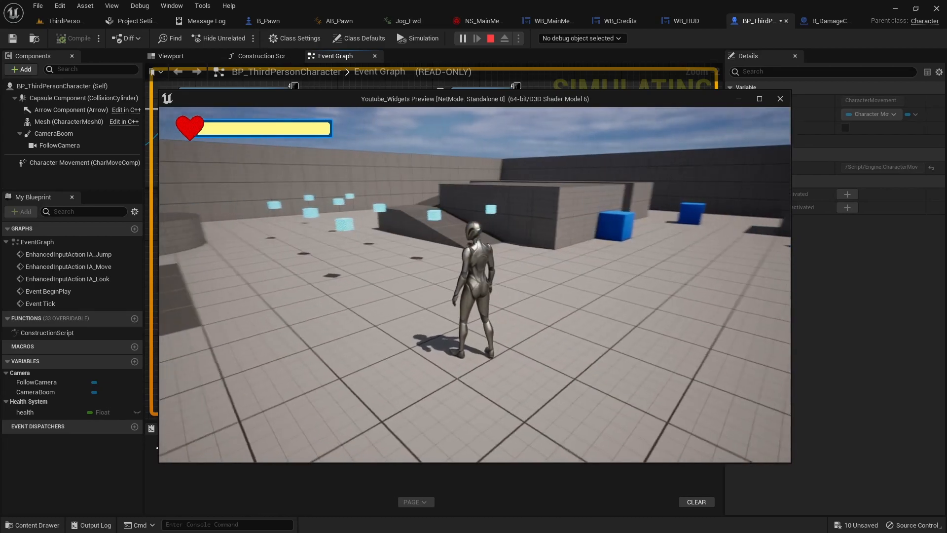
key(space)
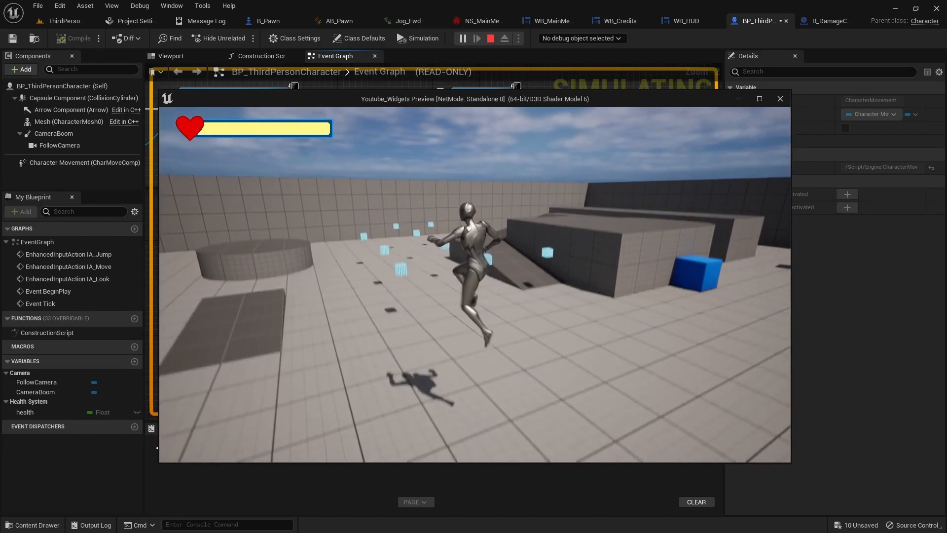
key(space)
key(space)
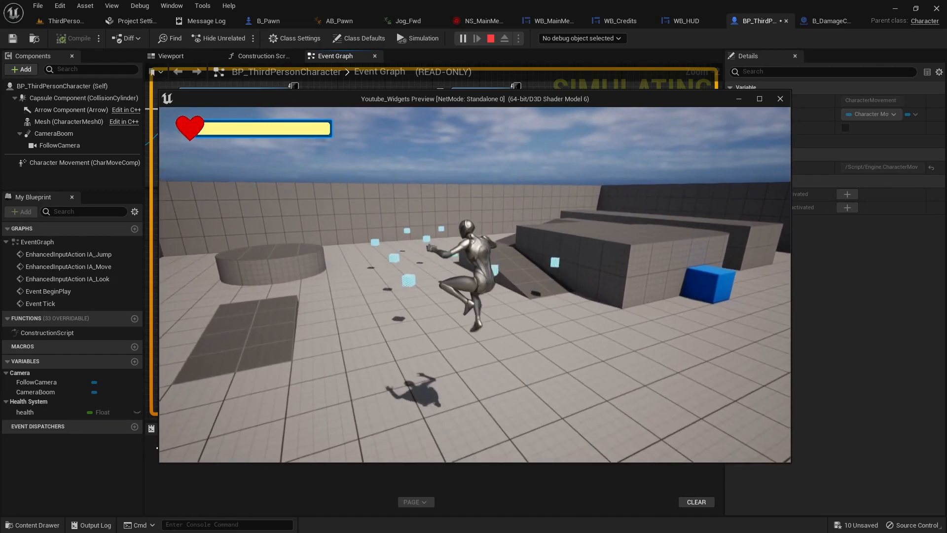
key(space)
key(space)
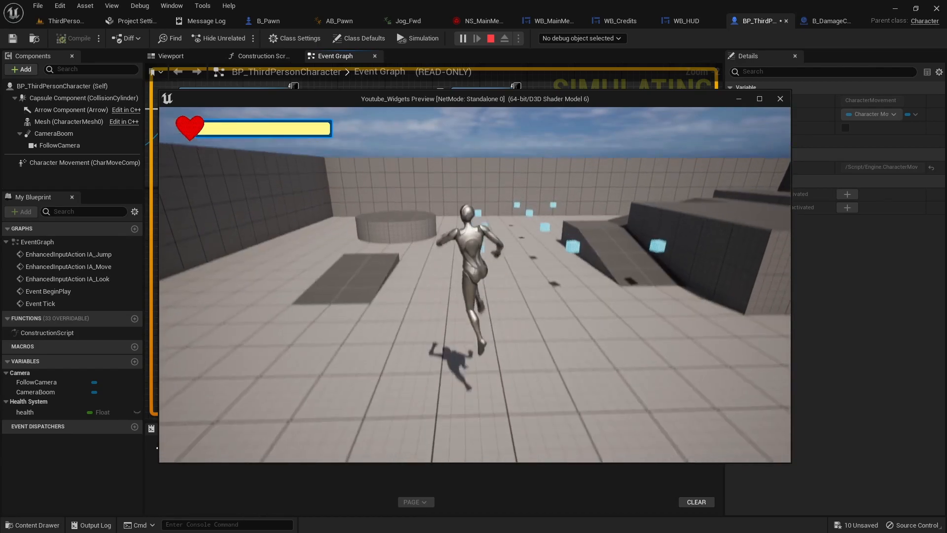
key(w)
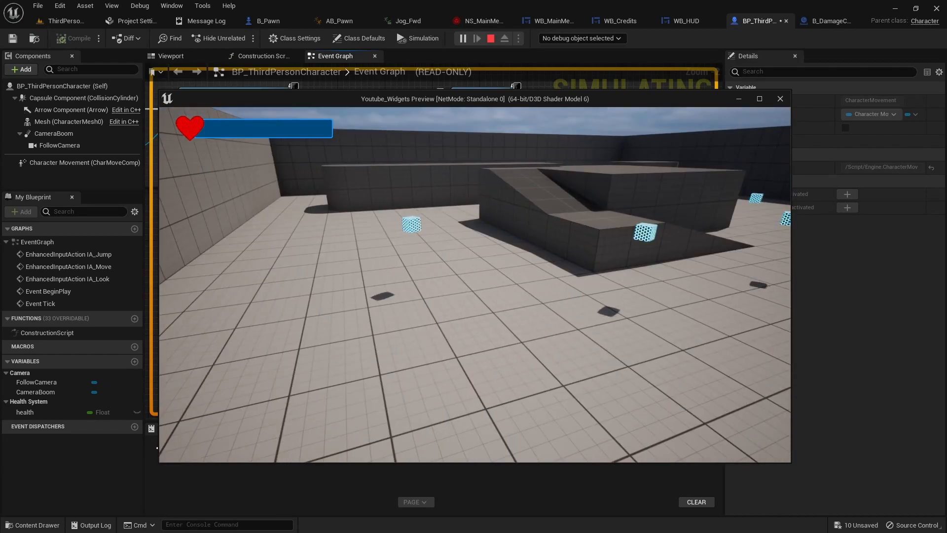
key(Escape)
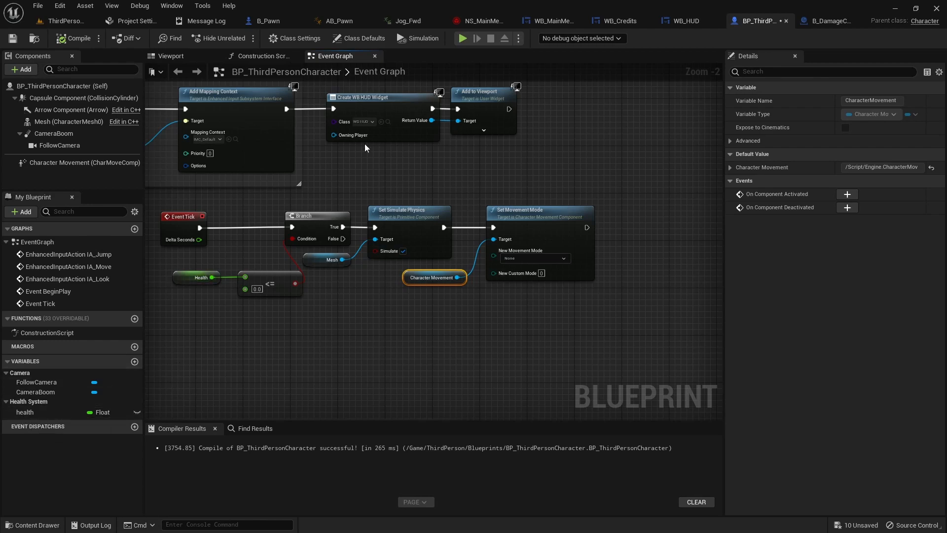
Set the Collision Presets of the character's Mesh component to Pawn.
click(185, 60)
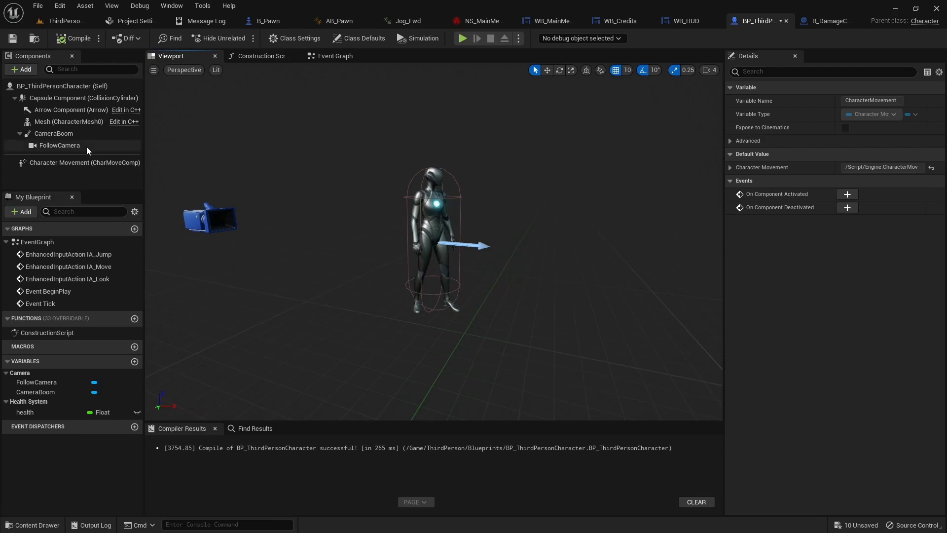
click(48, 123)
click(791, 71)
text(coll)
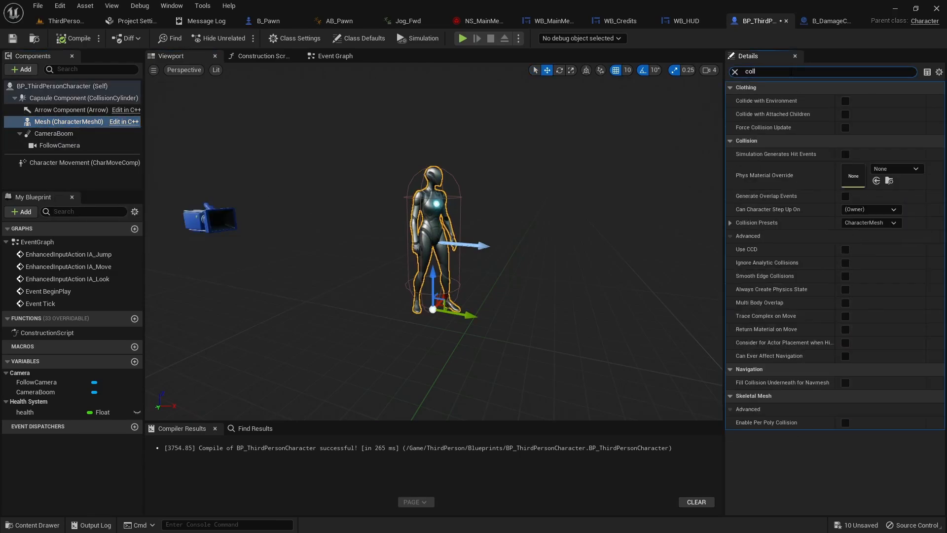
click(866, 225)
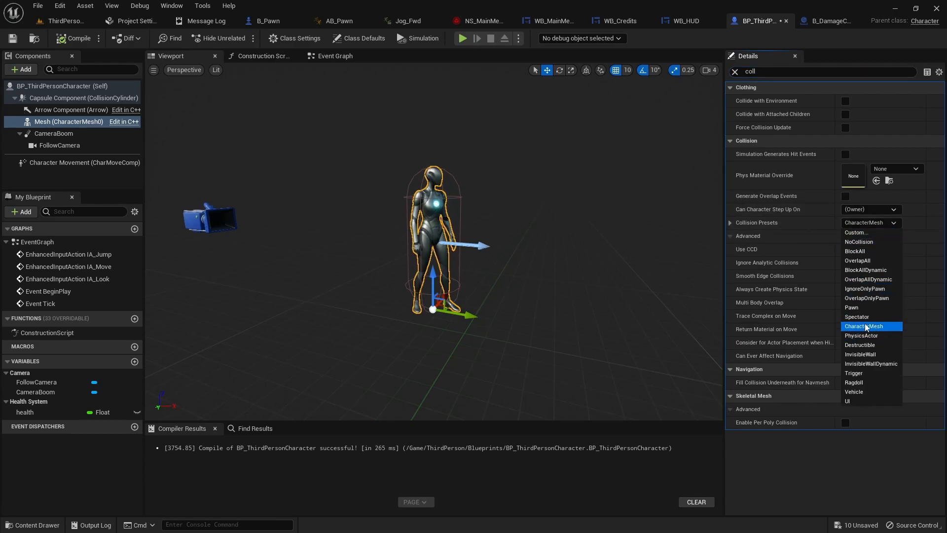
click(859, 311)
Compile the Blueprint and play-test the character's death with the new mesh collision by running through the damage cubes.
click(74, 38)
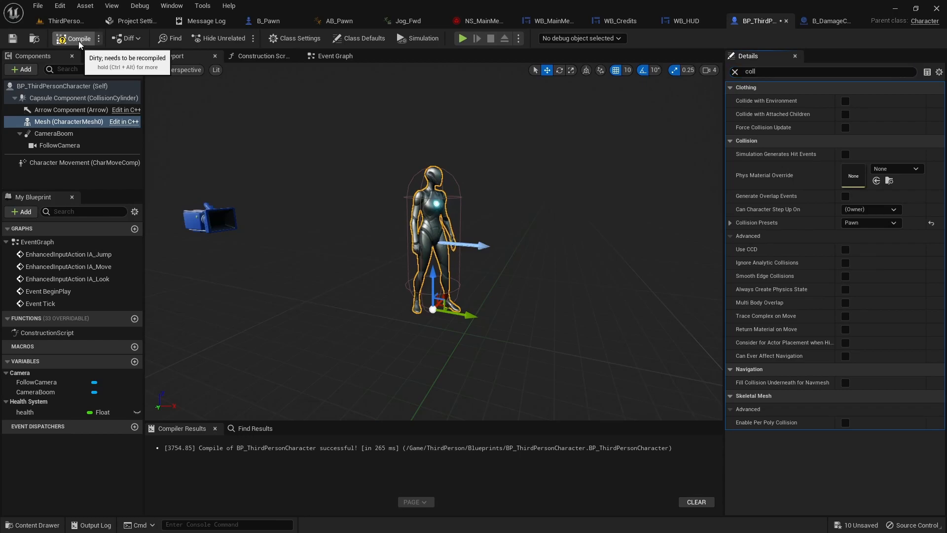
click(464, 38)
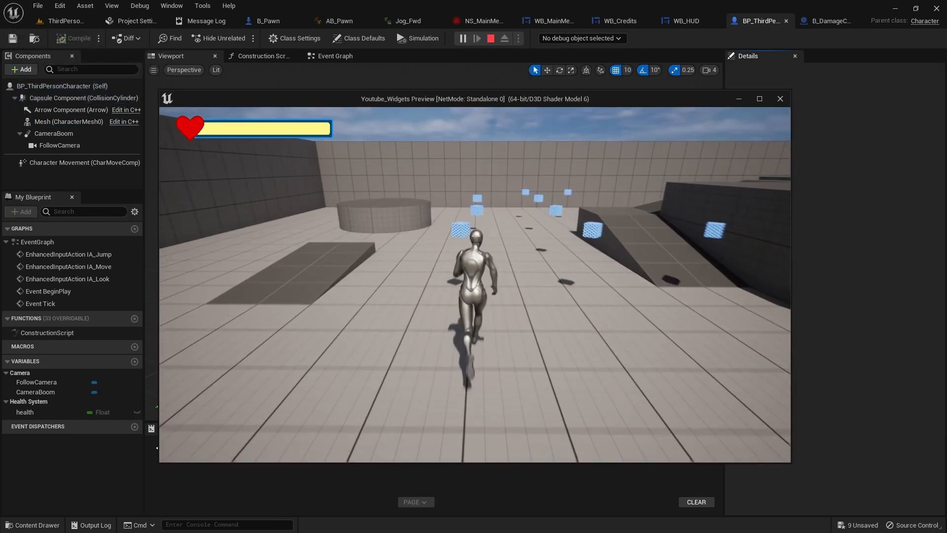
key(w)
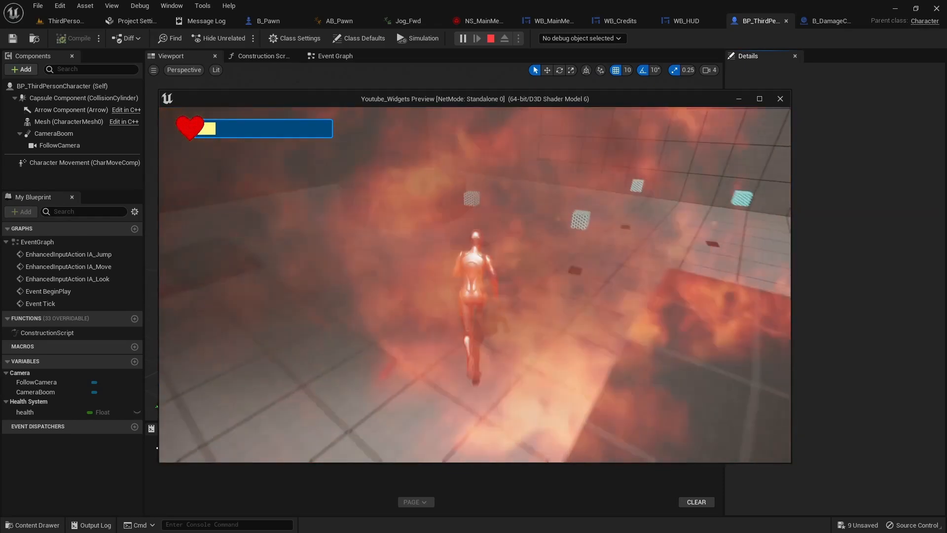
key(w)
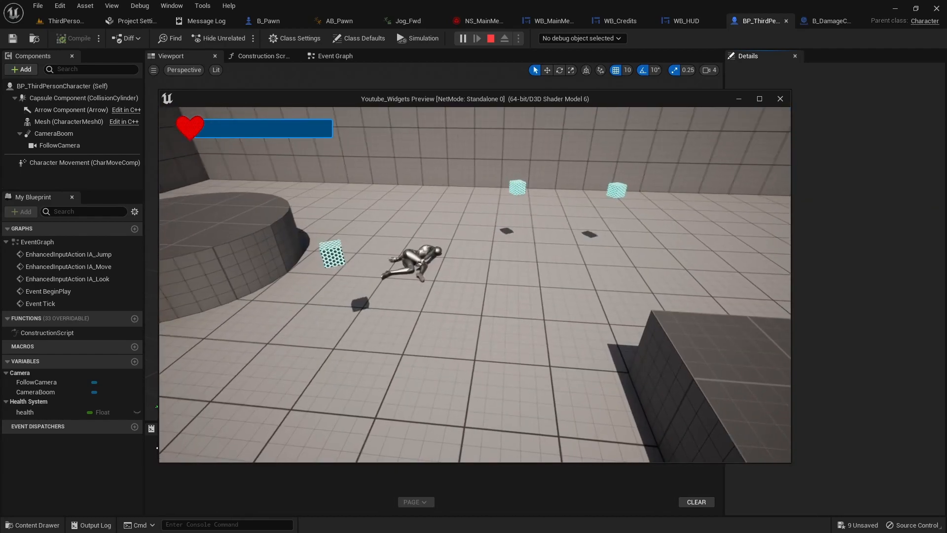
key(Escape)
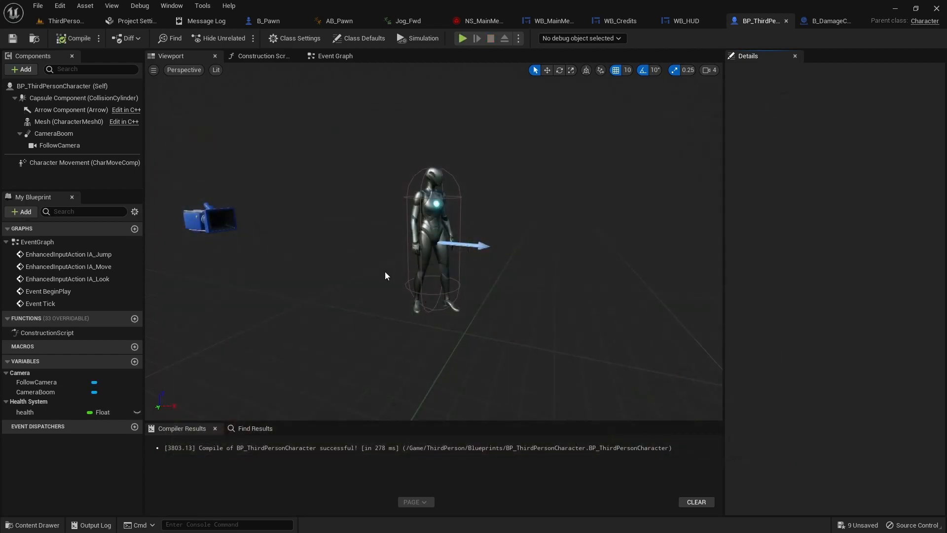
Open the WB_GAMEOVER widget from the _Widgets folder and add a Canvas Panel to it.
click(64, 21)
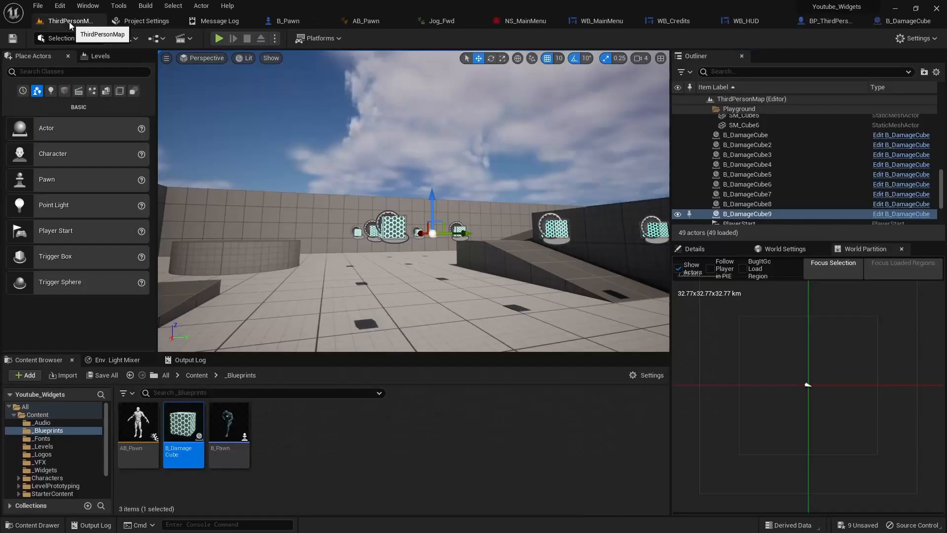
click(46, 469)
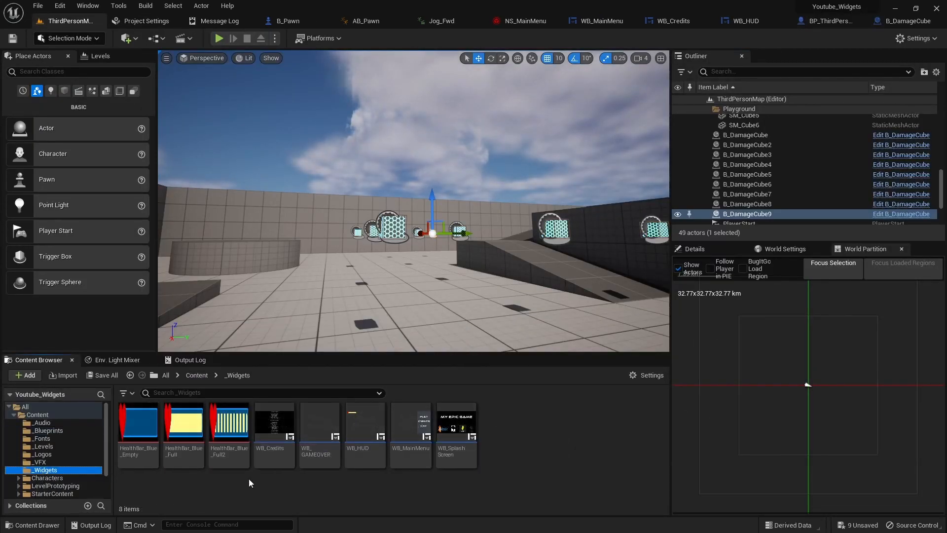
click(318, 446)
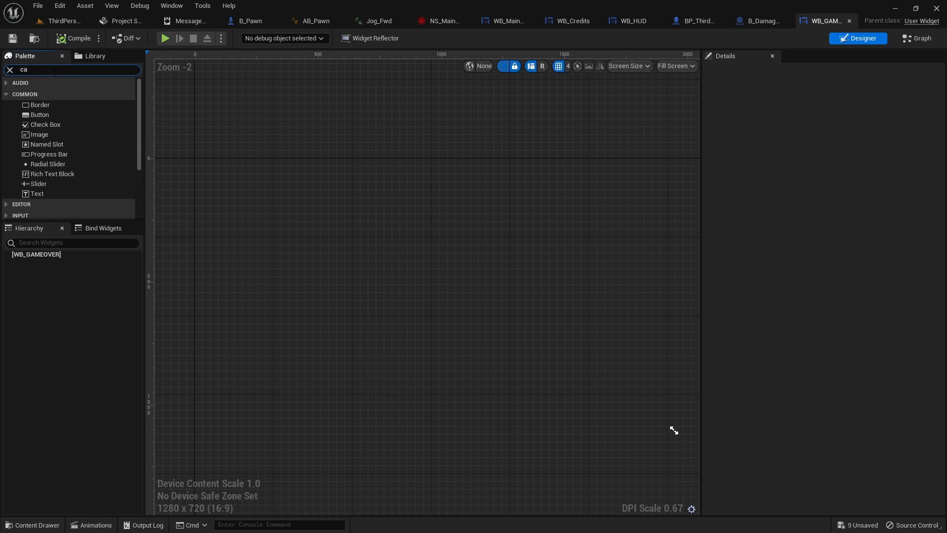
drag(46, 93, 345, 197)
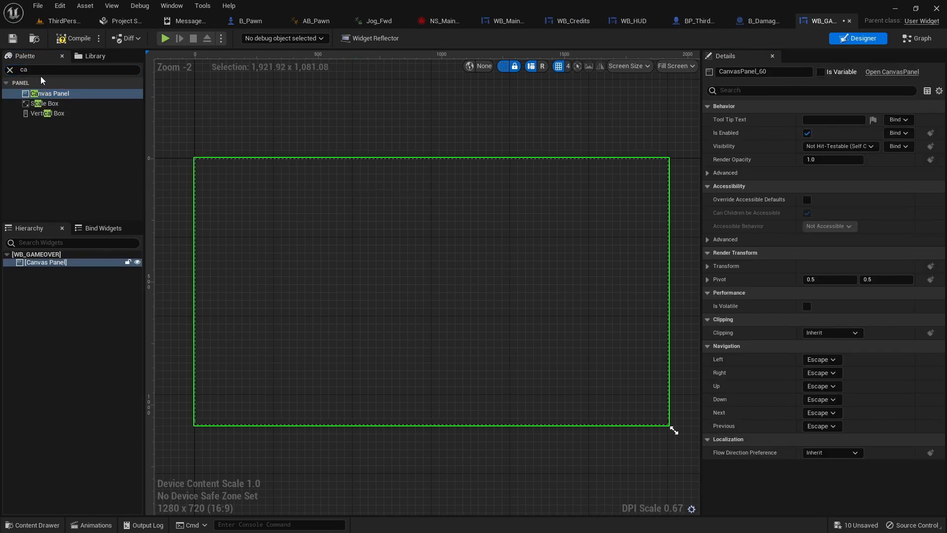
click(10, 70)
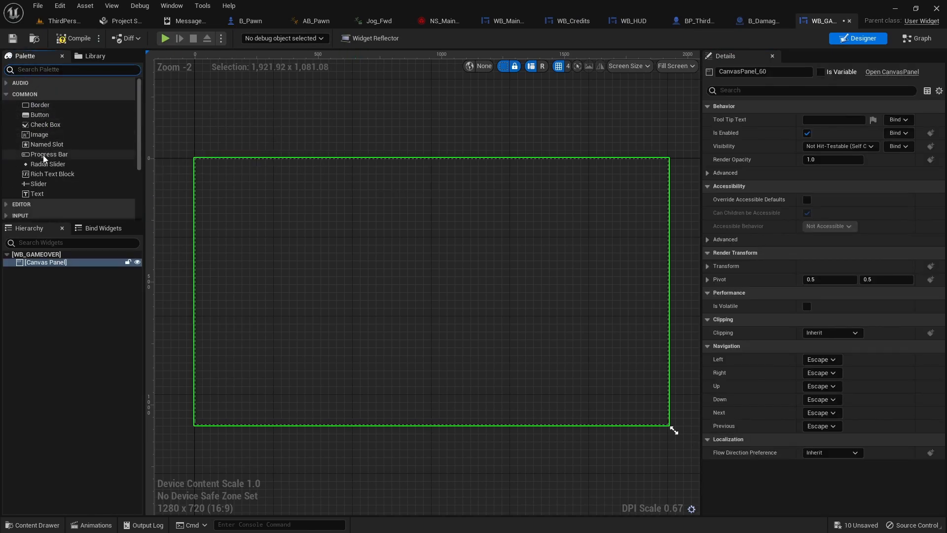
Add an Image to the canvas and anchor it to stretch over the full screen with zero offsets.
drag(39, 134, 381, 248)
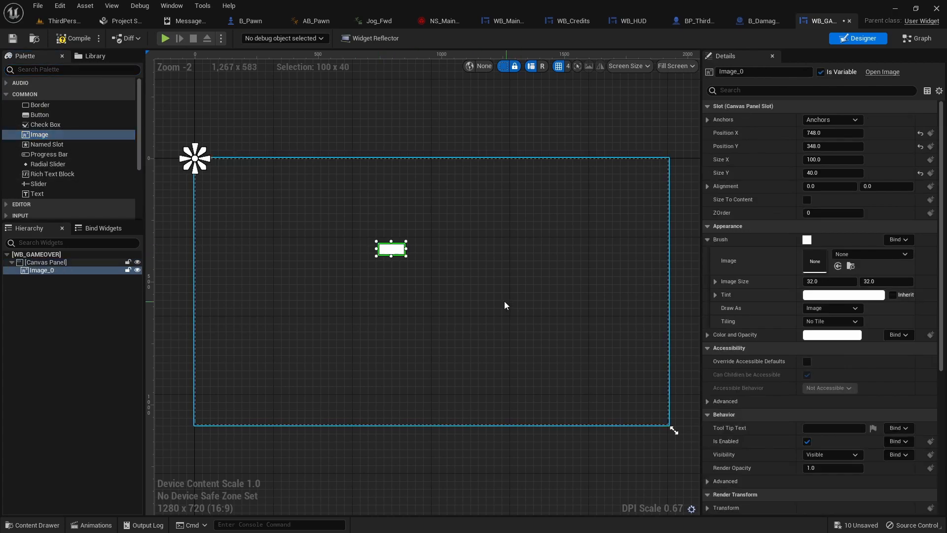
click(831, 119)
click(927, 254)
click(842, 118)
ctrl+click(922, 246)
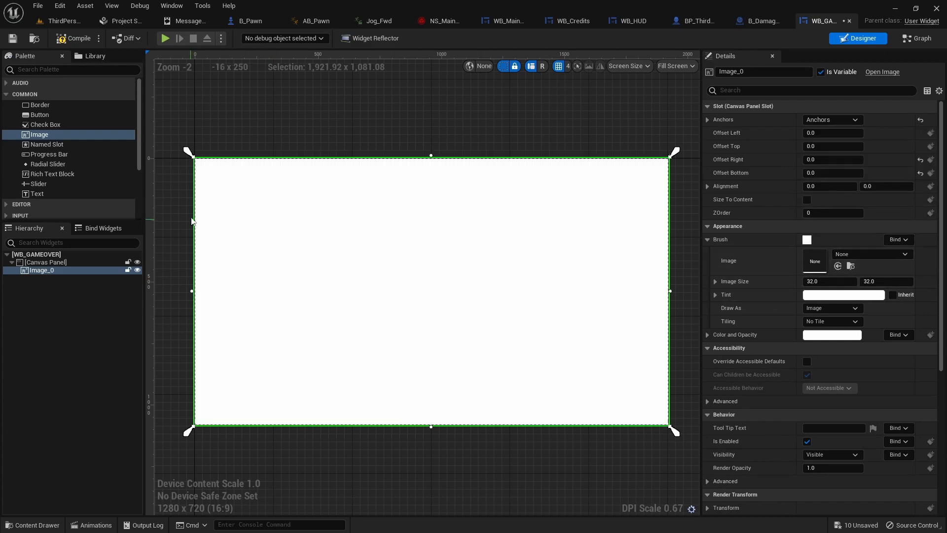
Add a Text block over the image, anchor and align it to the canvas centre, and enable Size To Content.
drag(37, 196, 430, 267)
click(836, 119)
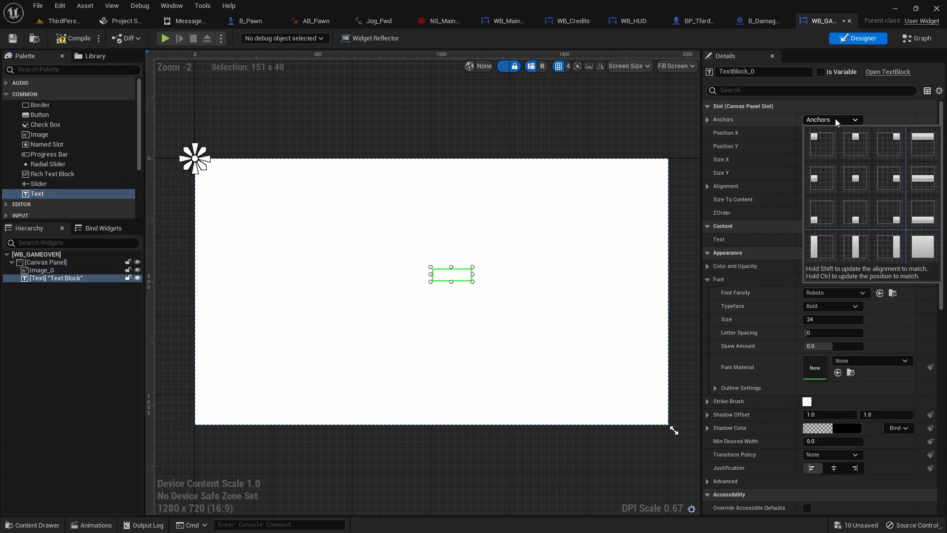
click(850, 181)
click(843, 118)
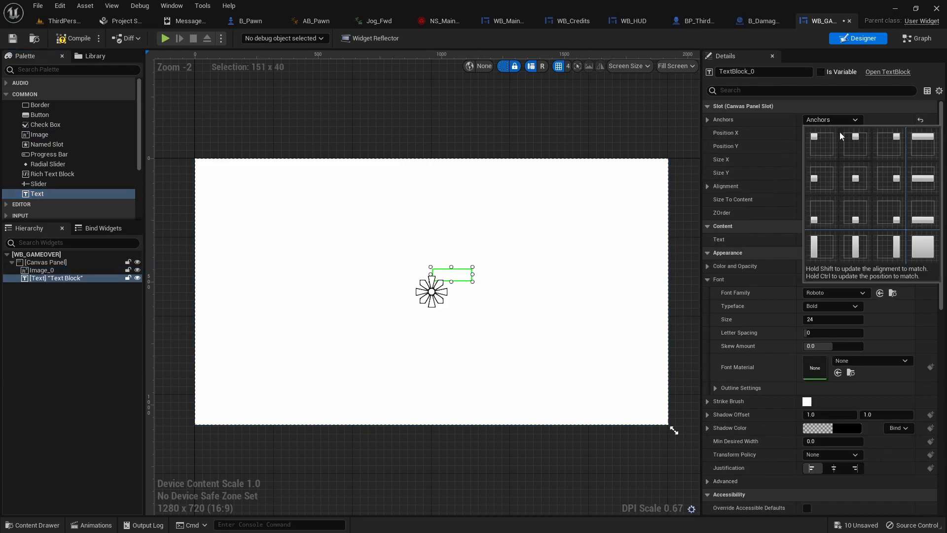
click(856, 180)
click(833, 120)
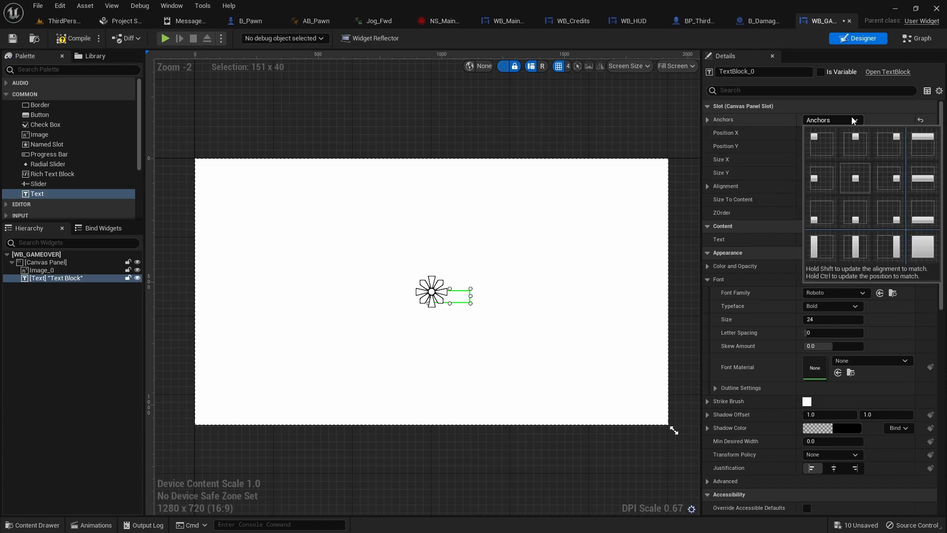
ctrl+shift+click(856, 182)
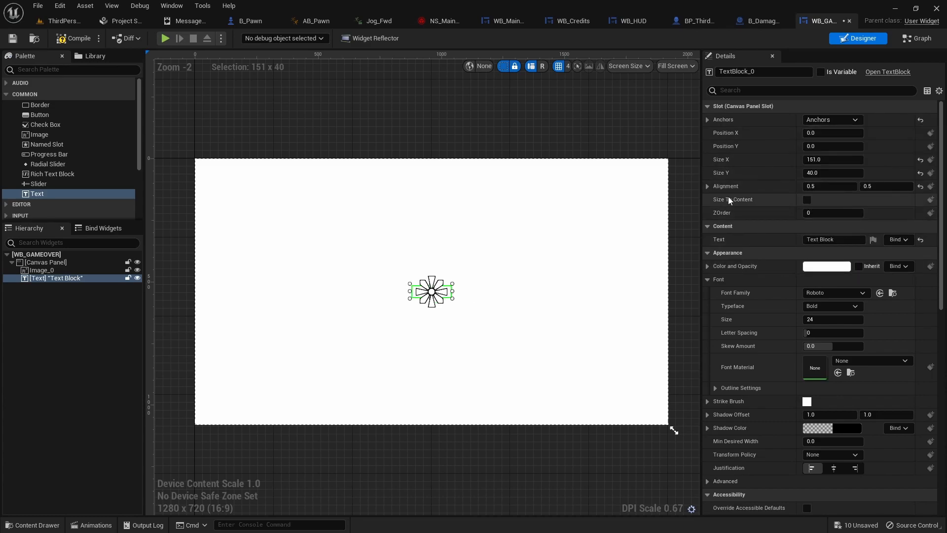
click(806, 199)
Set the text block's content to "GAME OVER" and its colour to black.
click(834, 239)
text(GAME OVER)
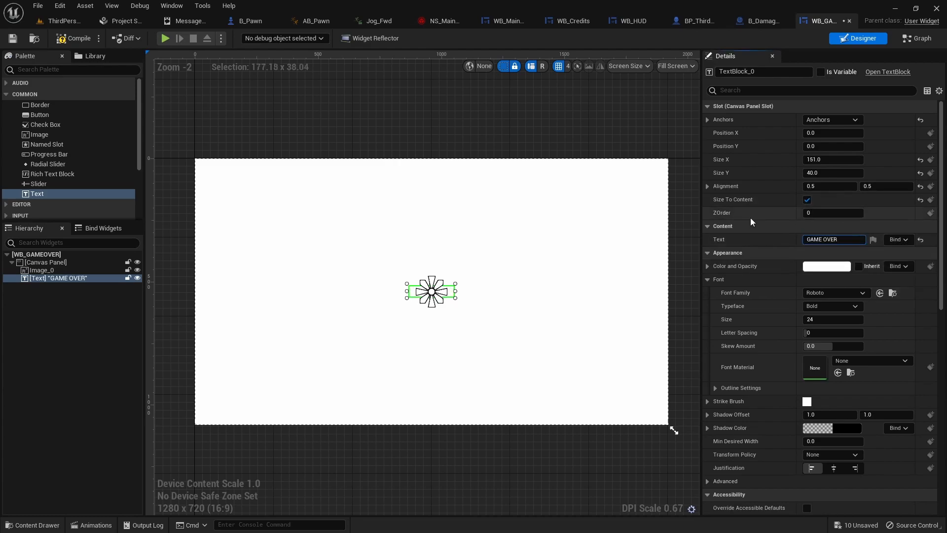
click(825, 267)
drag(746, 320, 745, 399)
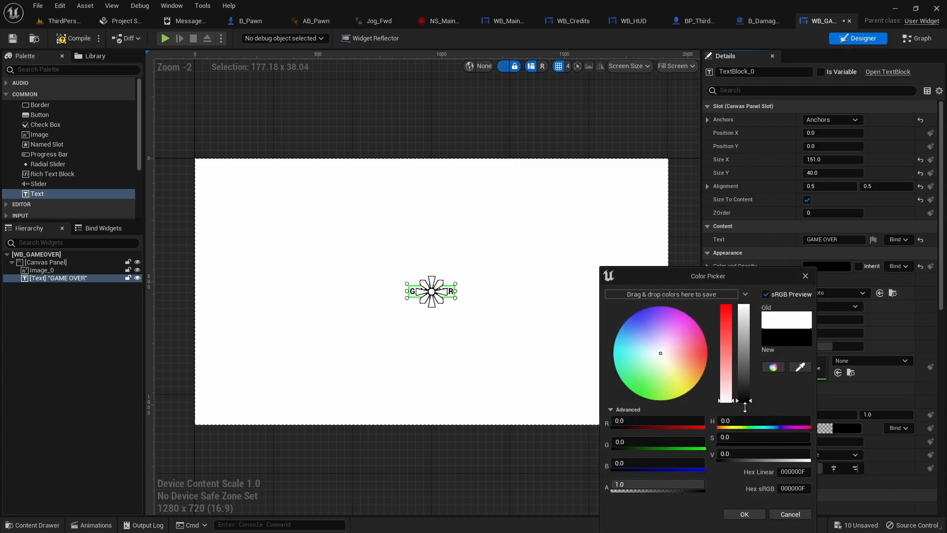
click(744, 514)
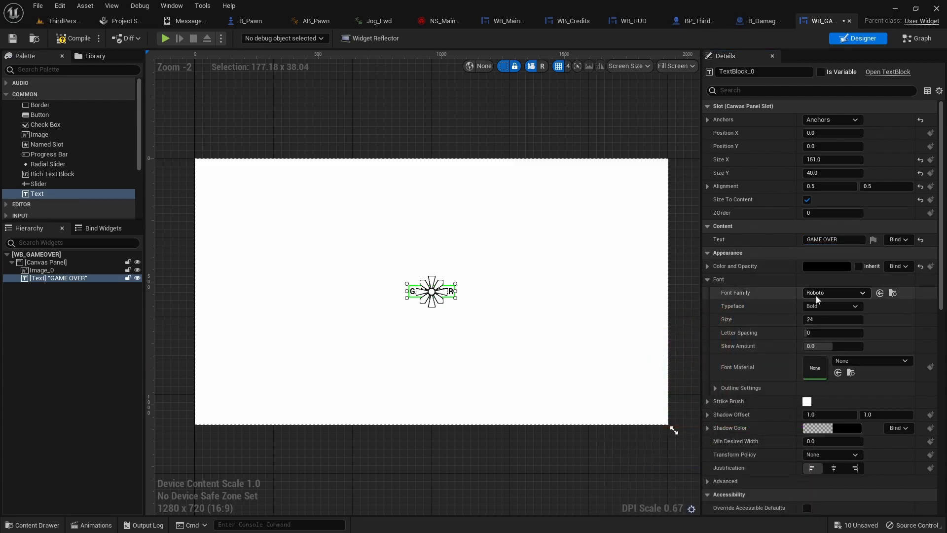
Set the GAME OVER text's font size to 144 and its font family to ethnocentric_rg_Font, and compile the widget.
drag(818, 319, 819, 315)
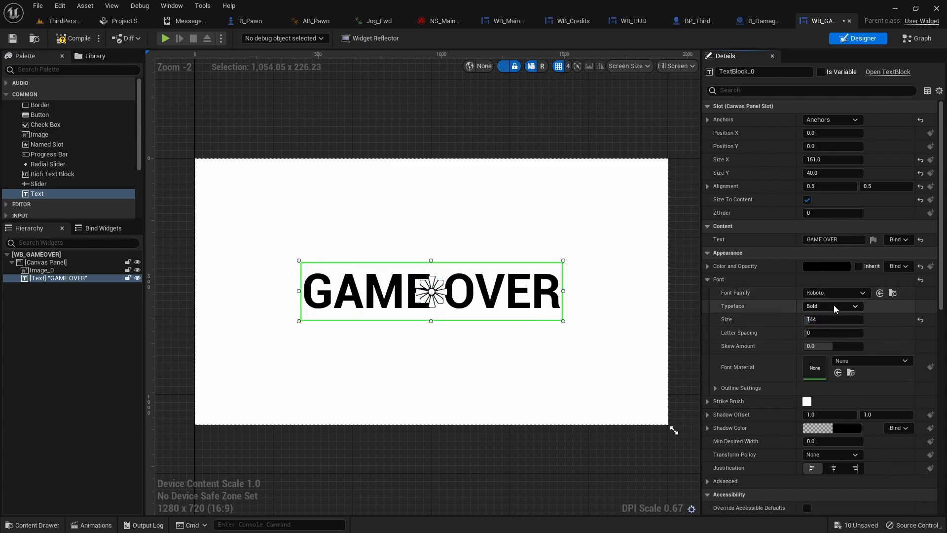
click(832, 292)
scroll(841, 196, down, 3)
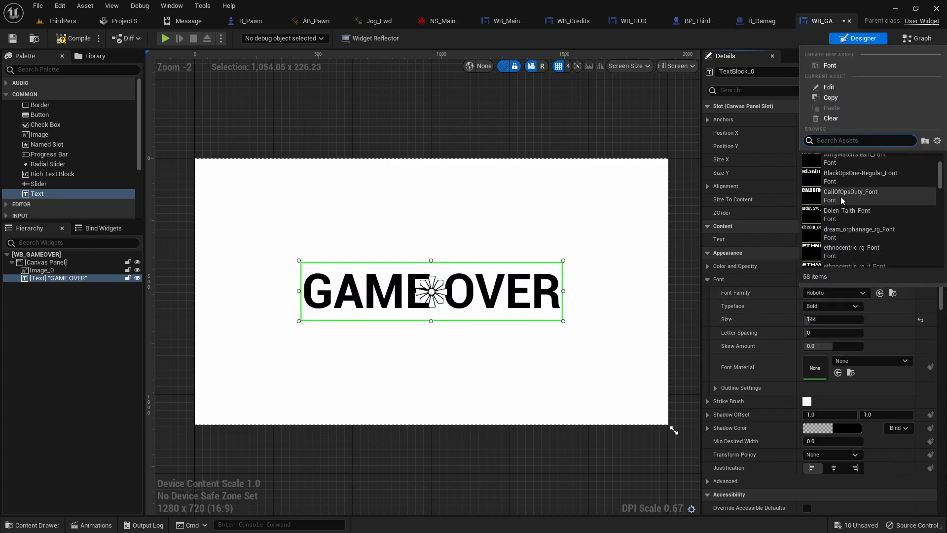
click(840, 223)
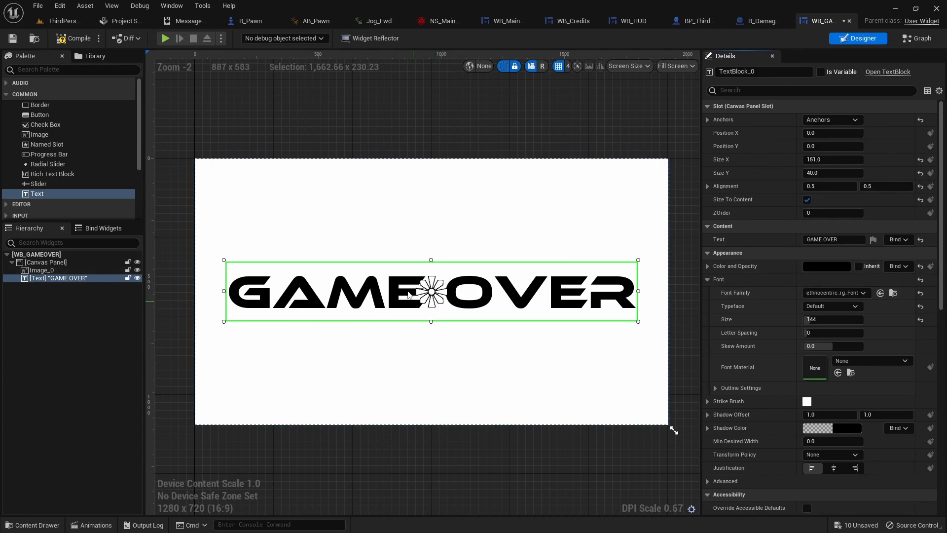
click(74, 38)
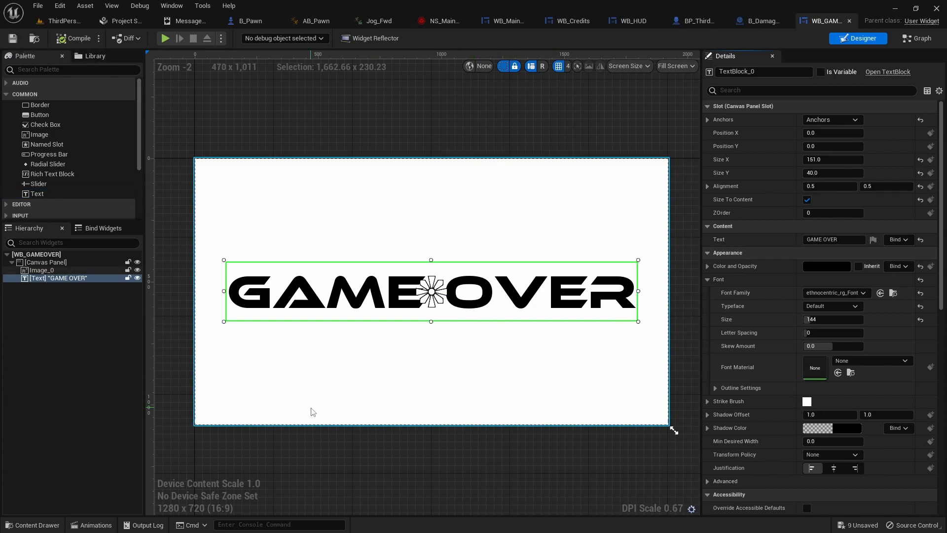
Create a widget animation named anim_gameover.
click(91, 525)
click(44, 346)
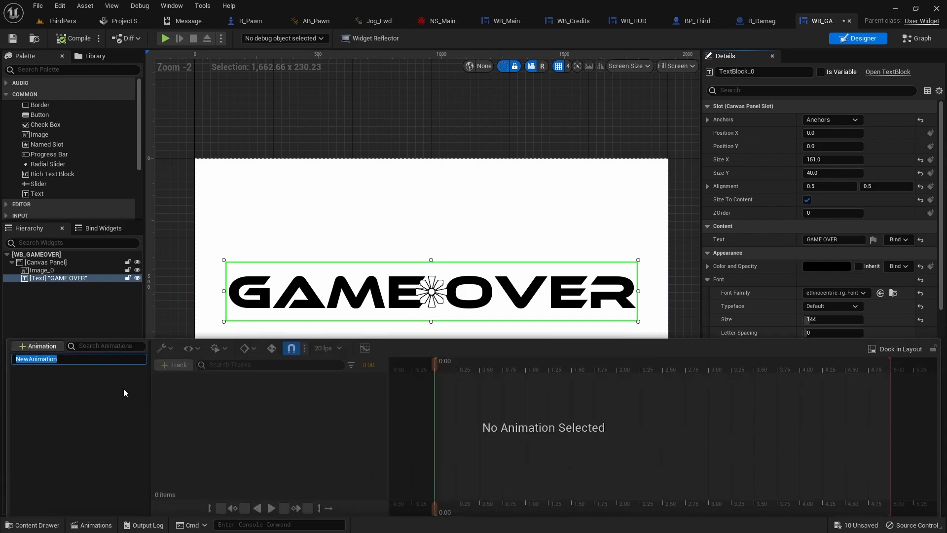
text(anim_gameover)
key(Return)
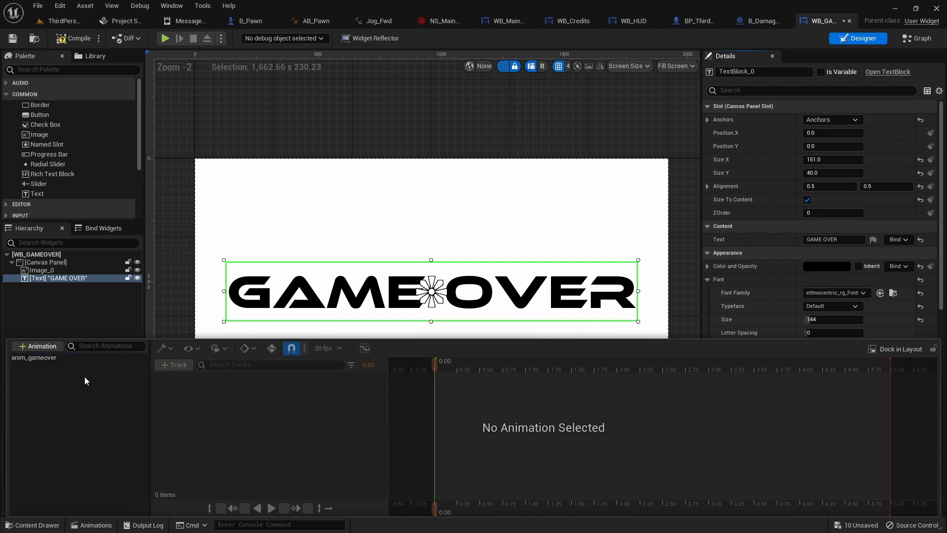
Add the widget itself ([[This]]) to anim_gameover and give it a Render Opacity track.
click(119, 357)
click(175, 365)
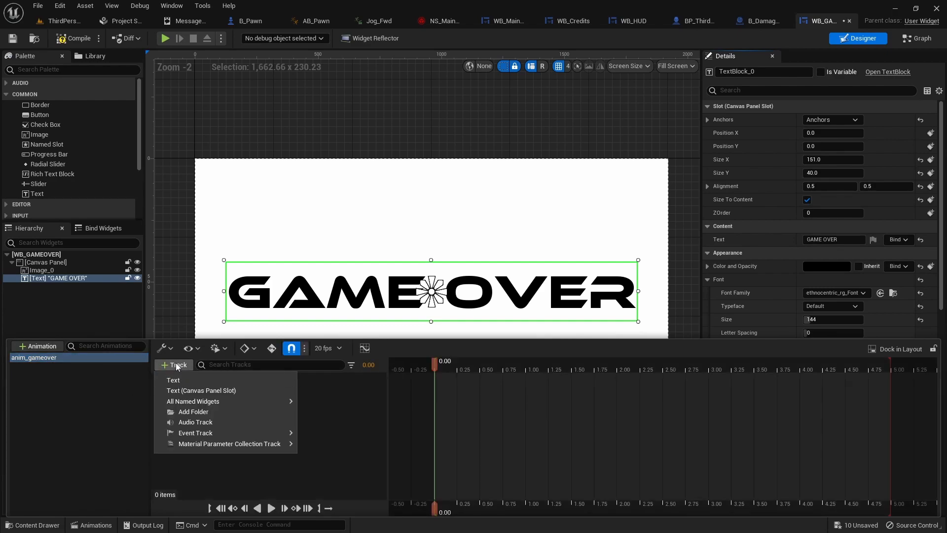
mouse_move(291, 401)
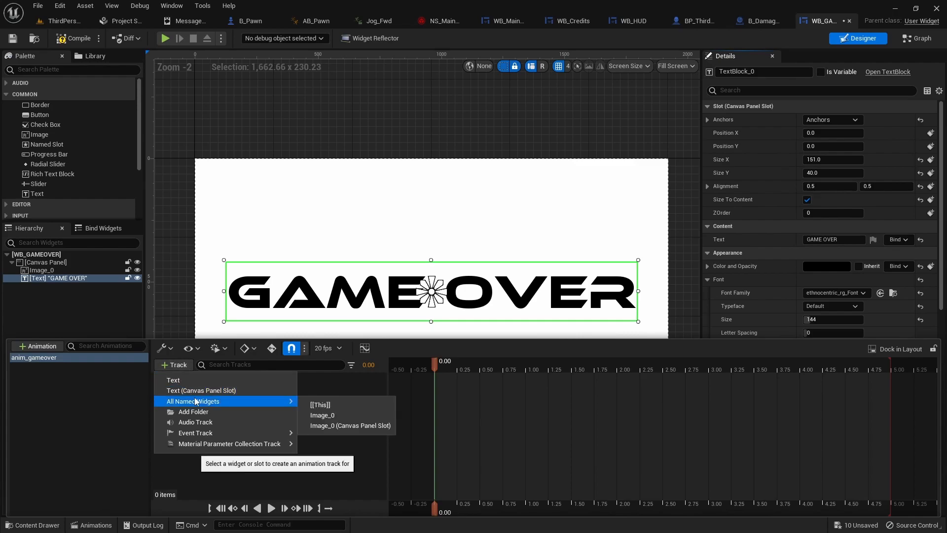
click(321, 405)
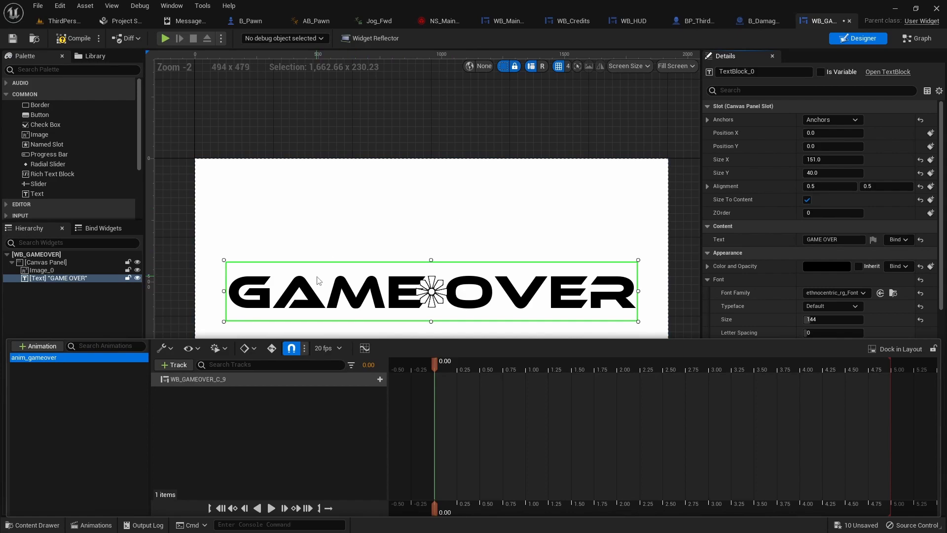
click(380, 379)
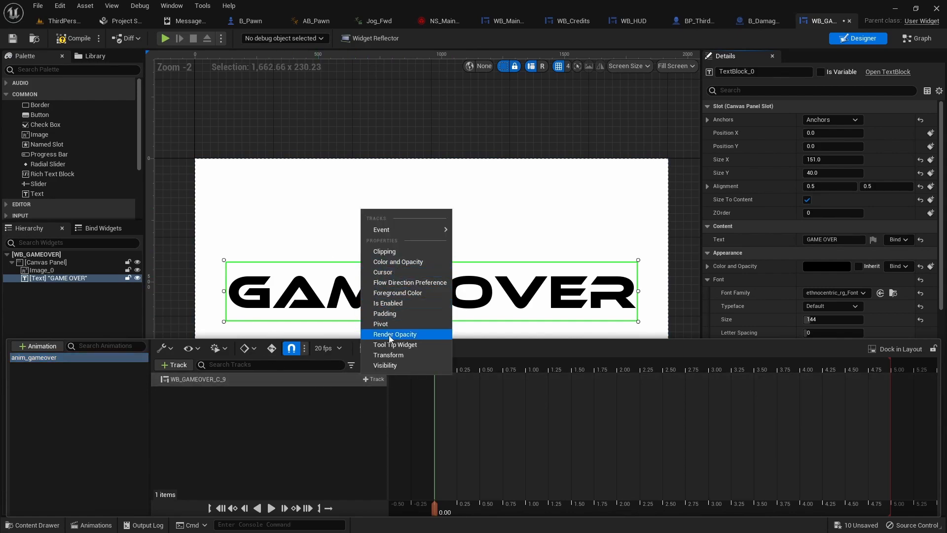
click(391, 334)
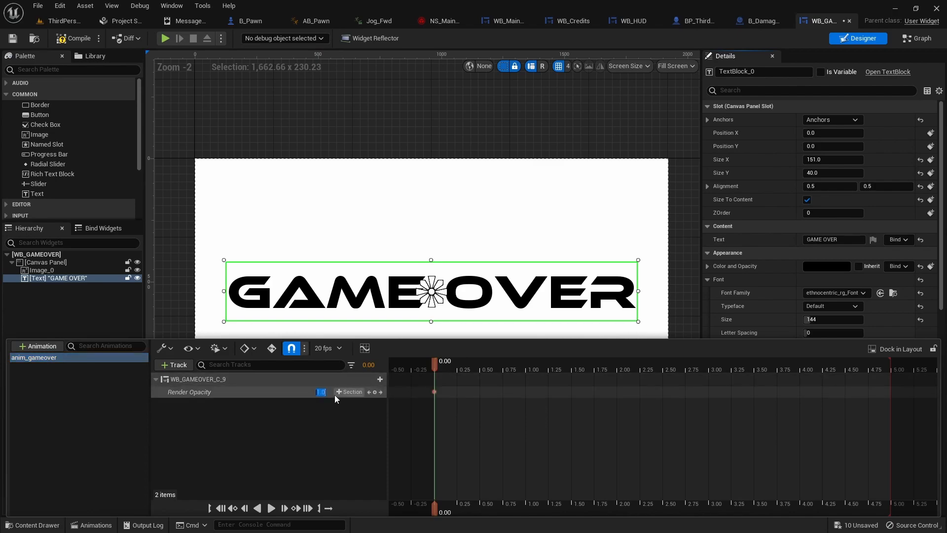
Key the Render Opacity at 0 at time 0.00 and at 1.0 at 2.00, preview the fade, and compile and save.
text(0)
key(Return)
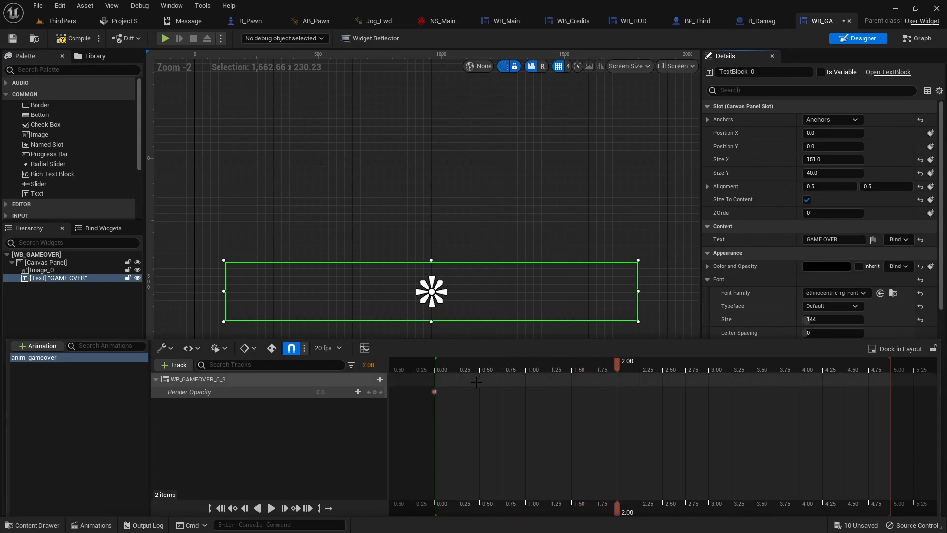
click(321, 392)
key(Return)
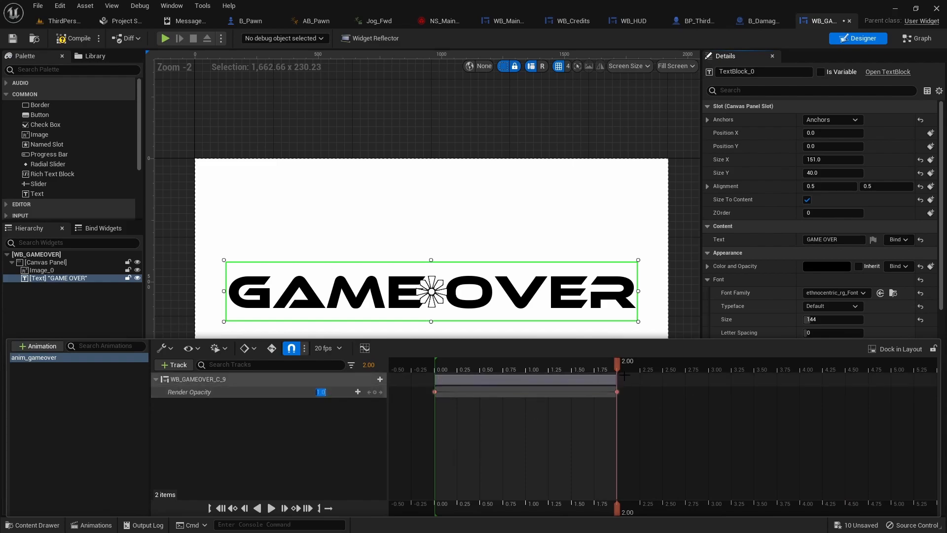
drag(617, 366, 479, 371)
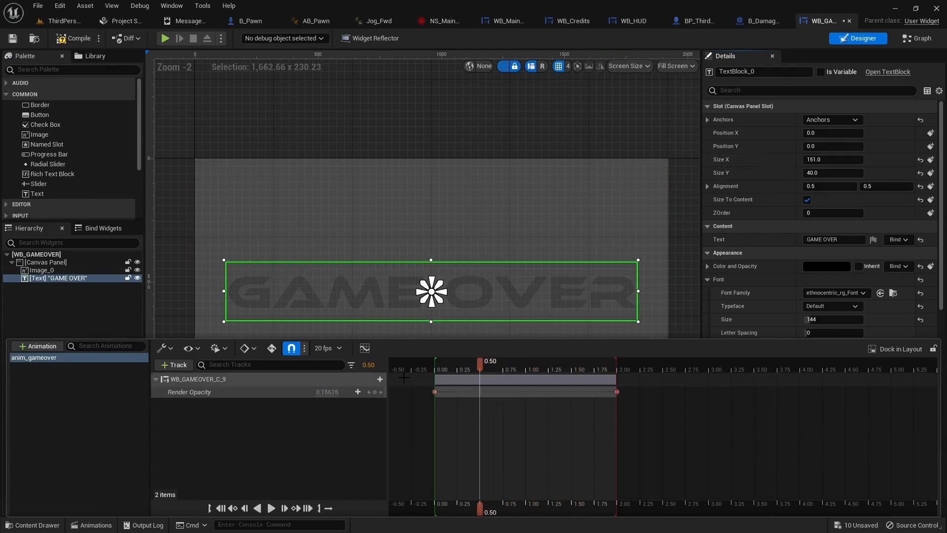
click(74, 38)
click(14, 38)
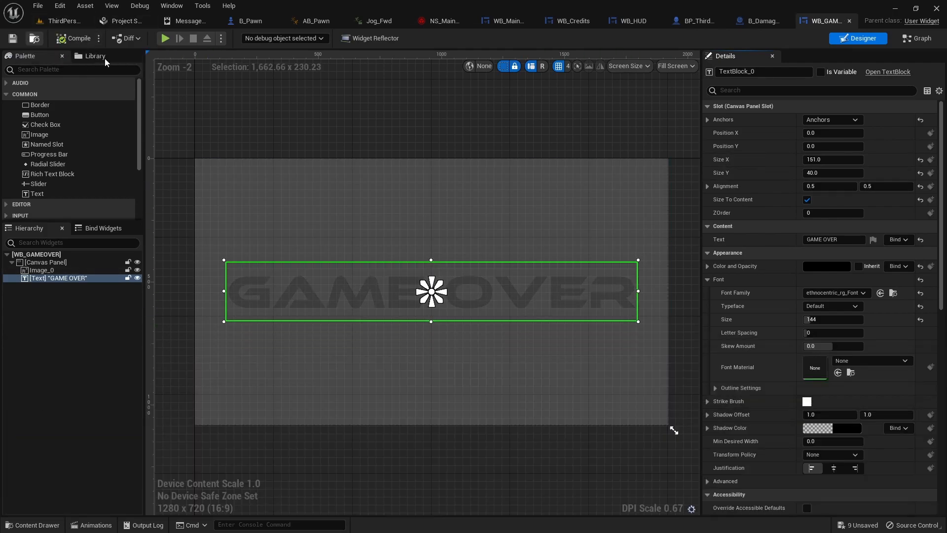
In the WB_GAMEOVER event graph, add a Play Animation node driven by Event Construct.
click(916, 38)
right_drag(801, 315, 619, 287)
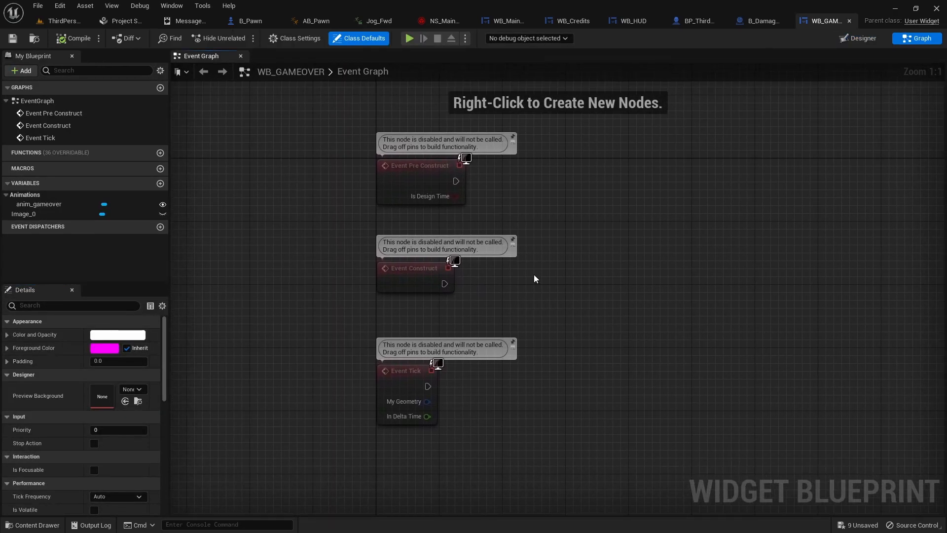
drag(443, 283, 590, 280)
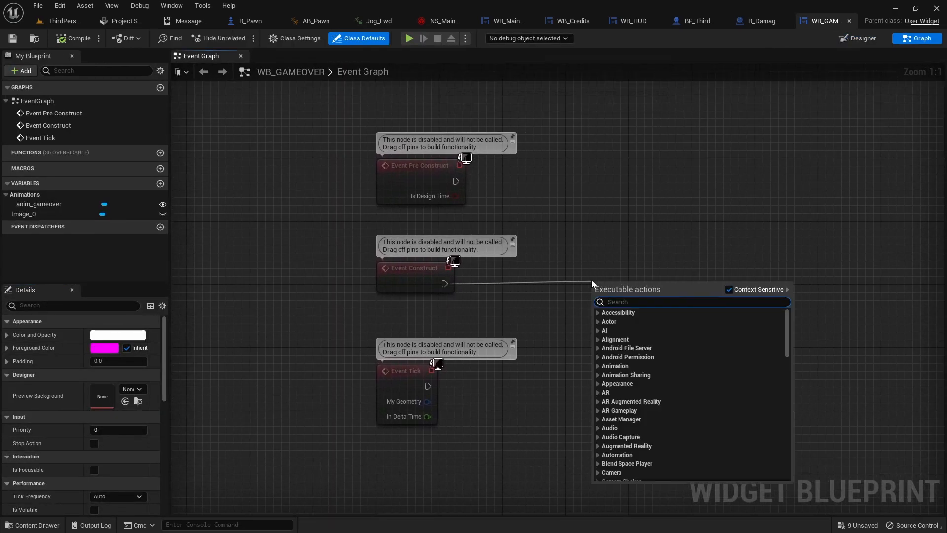
text(play anim)
key(Return)
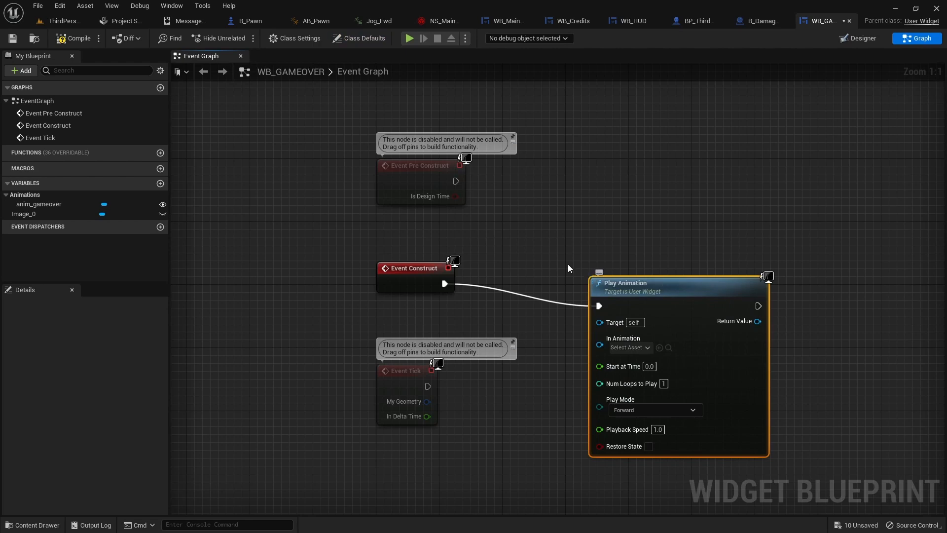
Connect a getter for anim_gameover to Play Animation's In Animation input and align the node with Event Construct.
drag(46, 205, 481, 310)
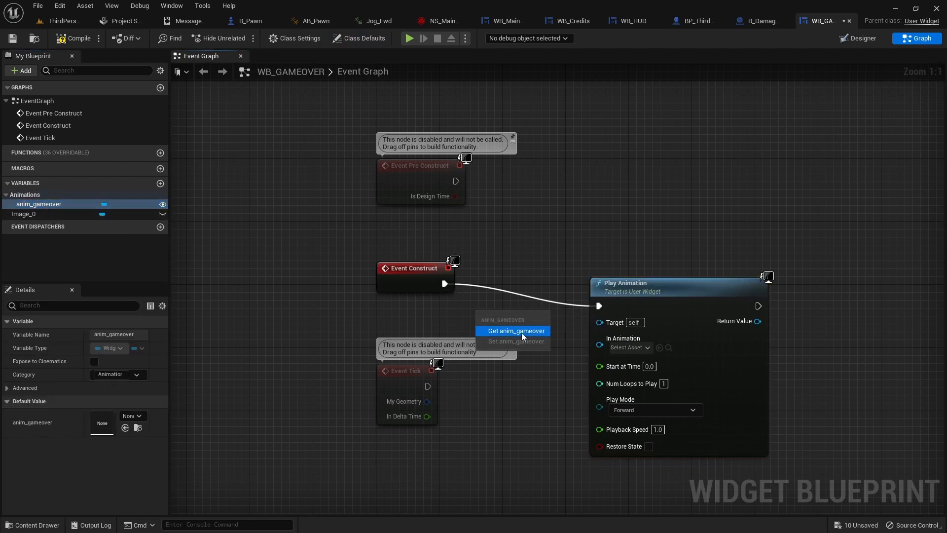
click(495, 329)
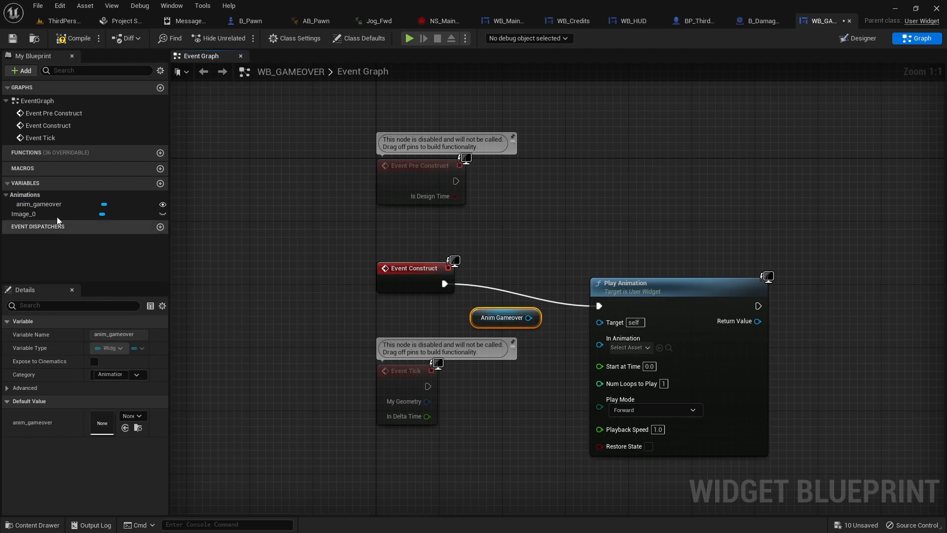
drag(529, 318, 599, 342)
drag(702, 295, 672, 270)
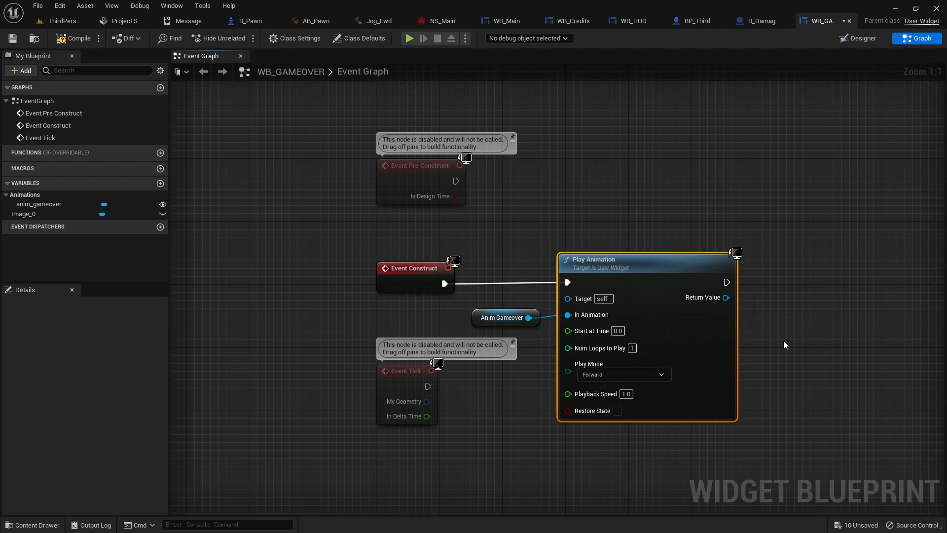
Add a Delay of 3 seconds after Play Animation and line it up with that node.
right_drag(730, 285, 559, 259)
drag(560, 258, 625, 256)
text(delay)
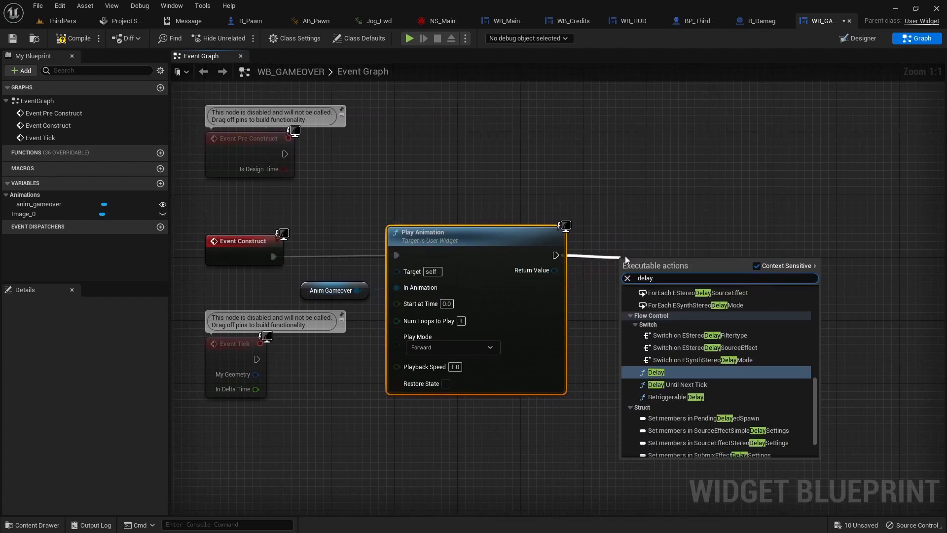
key(Return)
click(662, 287)
text(3)
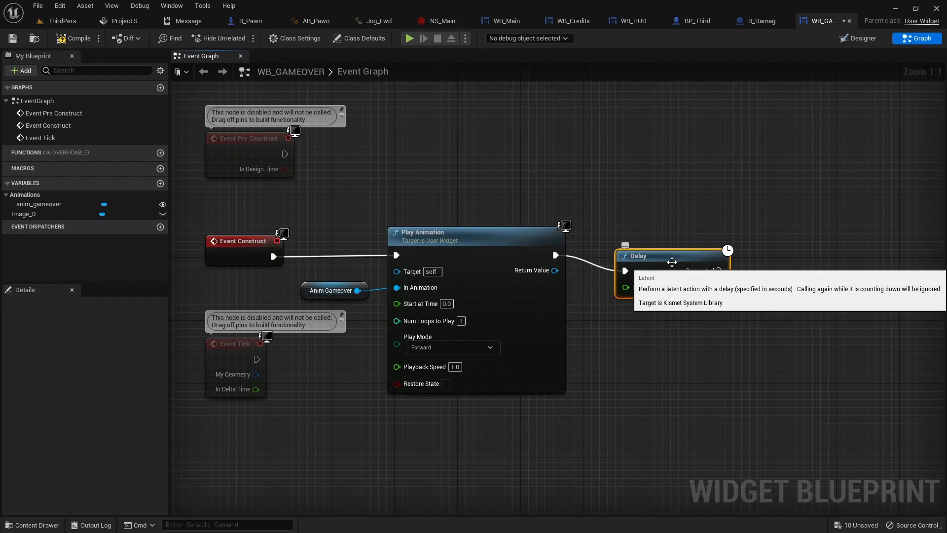
drag(672, 255, 649, 240)
Add an Open Level (by Name) node after the Delay with level name MainMenu, and compile and save the widget.
right_drag(759, 310, 657, 307)
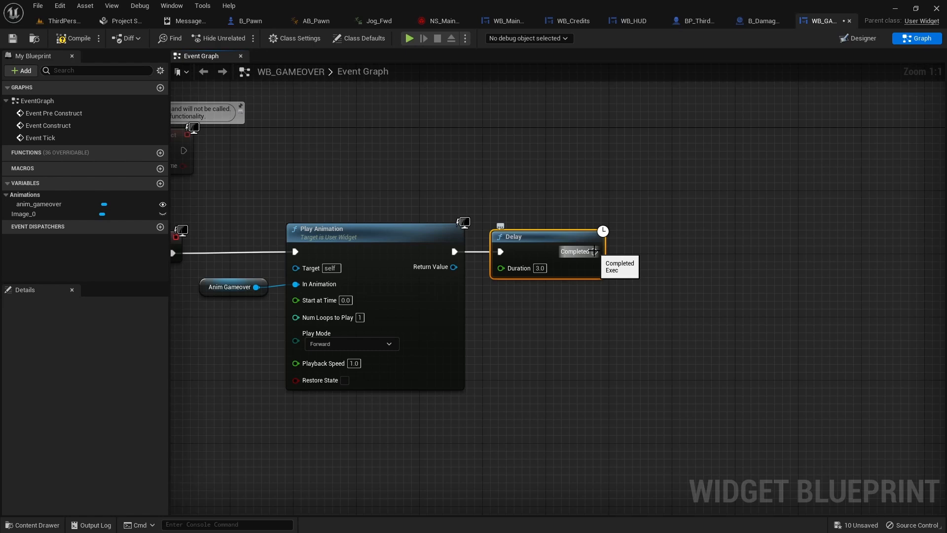
drag(594, 252, 670, 253)
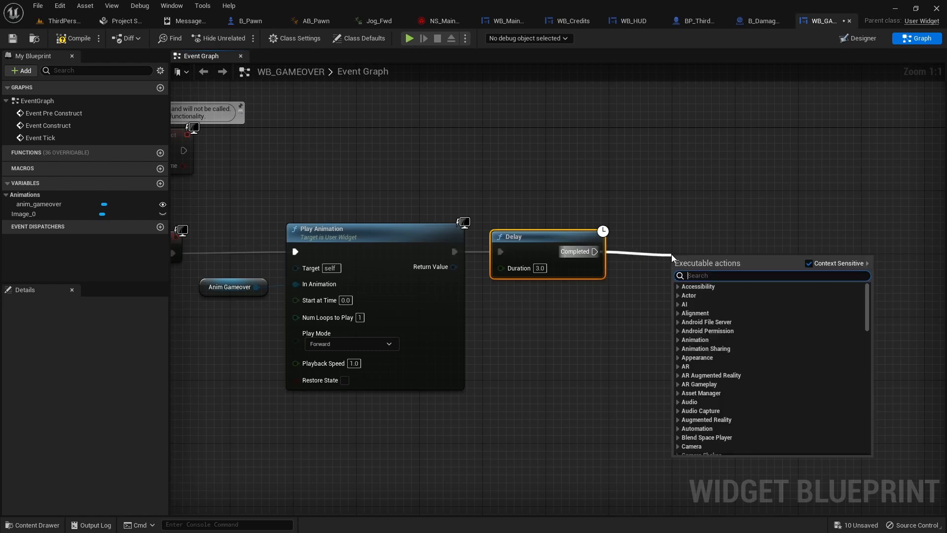
text(open level)
key(Return)
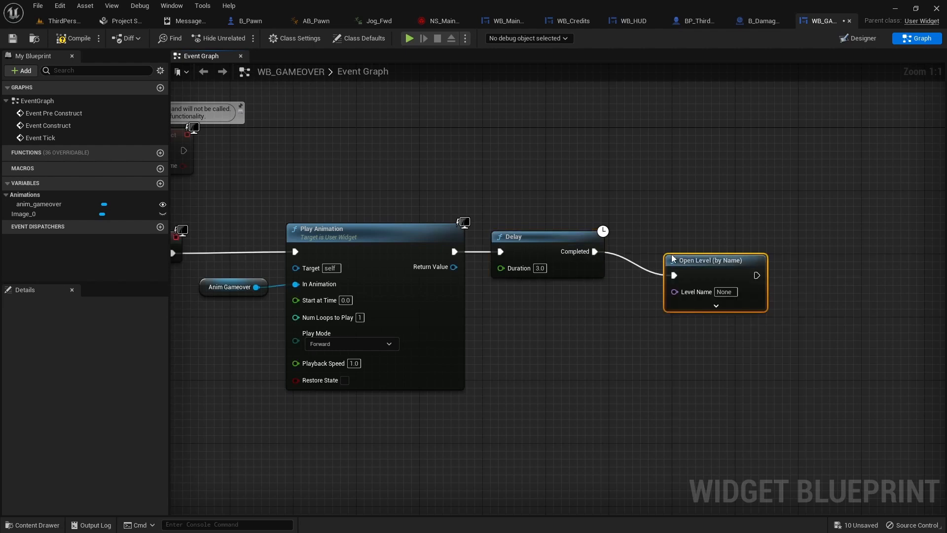
drag(694, 260, 662, 236)
click(694, 268)
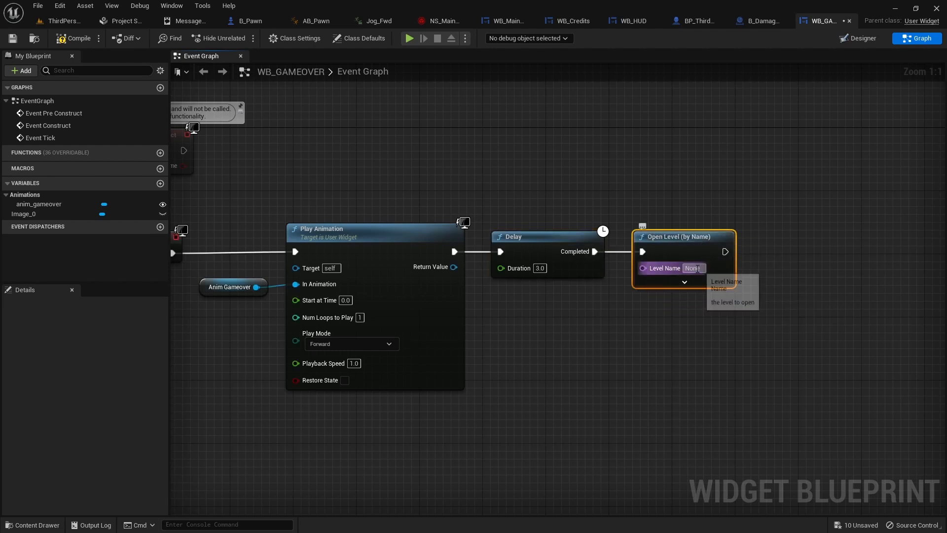
text(MainMenu)
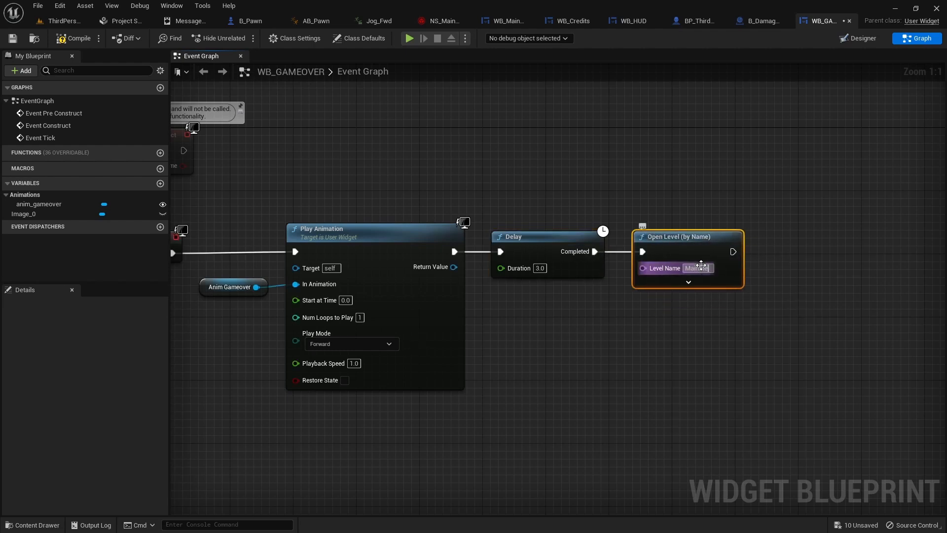
click(64, 43)
click(13, 38)
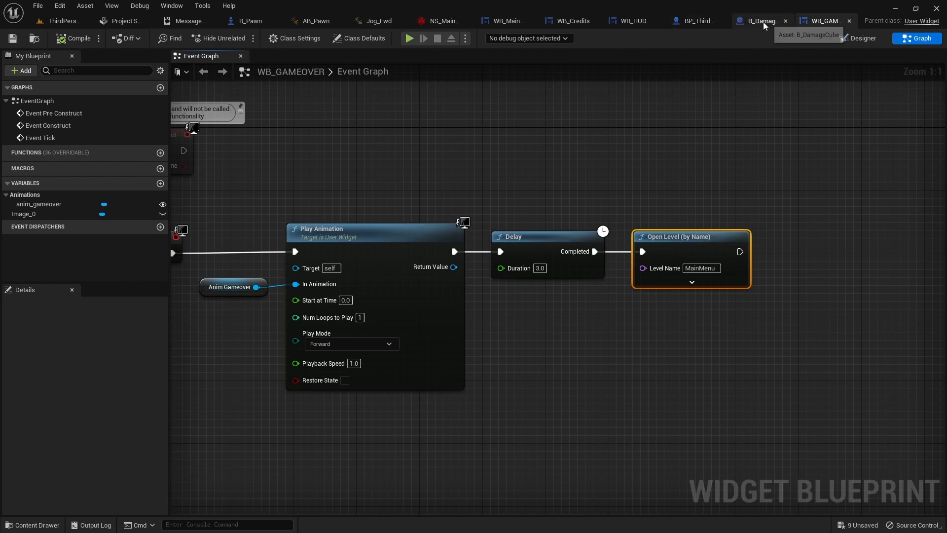
In BP_ThirdPersonCharacter's event graph, add a Delay of 2 seconds after Set Movement Mode and align it with the chain.
click(697, 25)
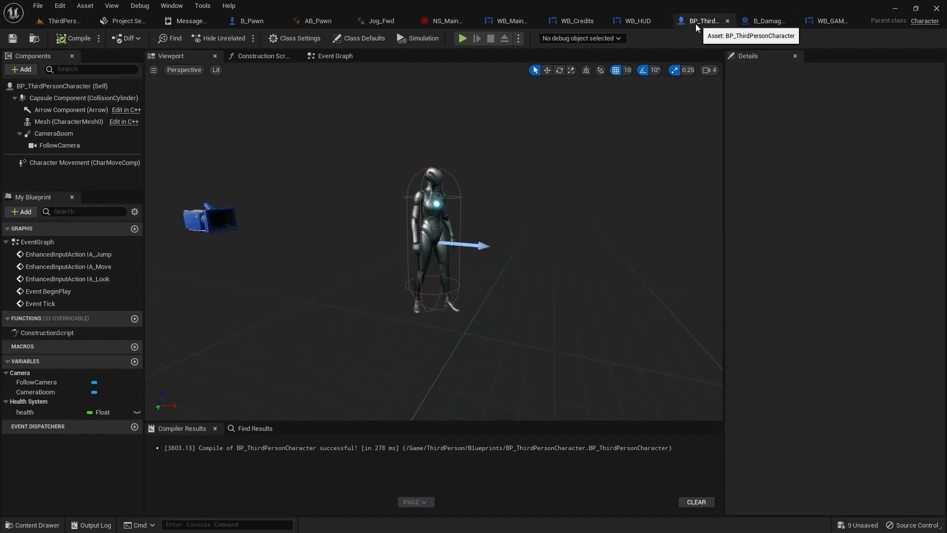
click(326, 56)
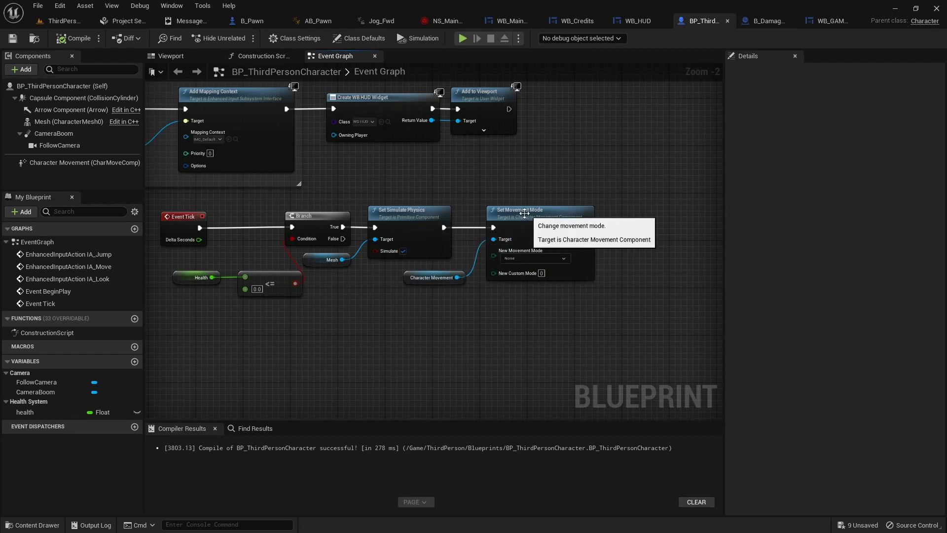
right_drag(591, 233, 439, 239)
drag(435, 232, 482, 234)
text(del)
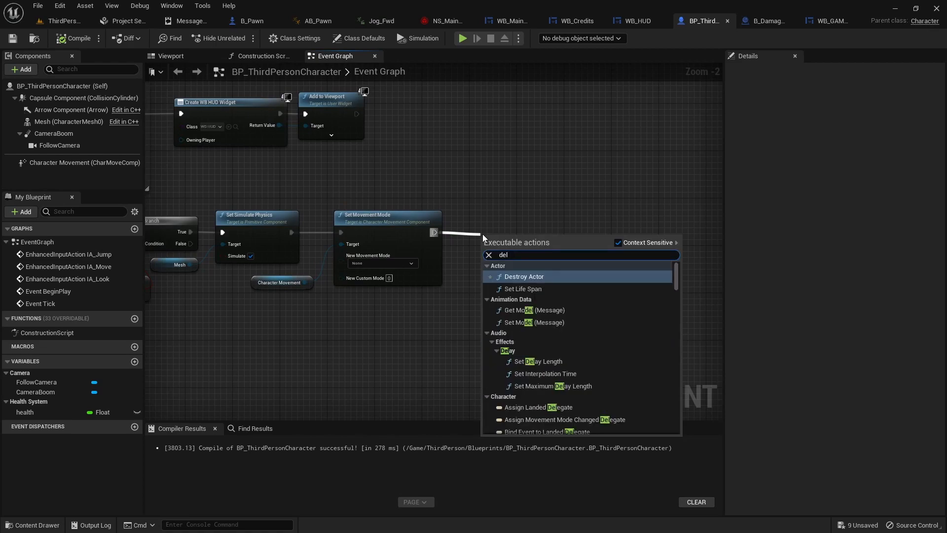
text(ay)
key(Return)
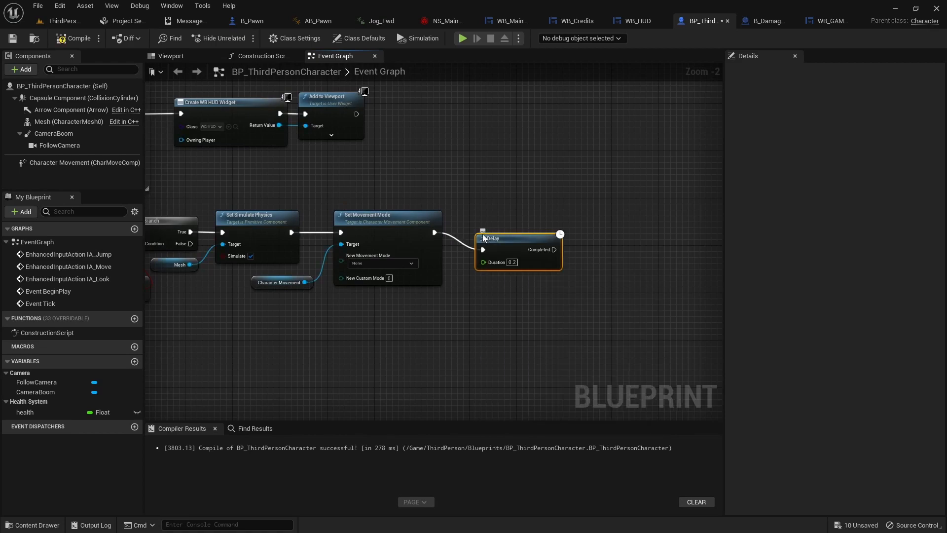
click(512, 262)
text(2)
key(Return)
drag(526, 235, 514, 218)
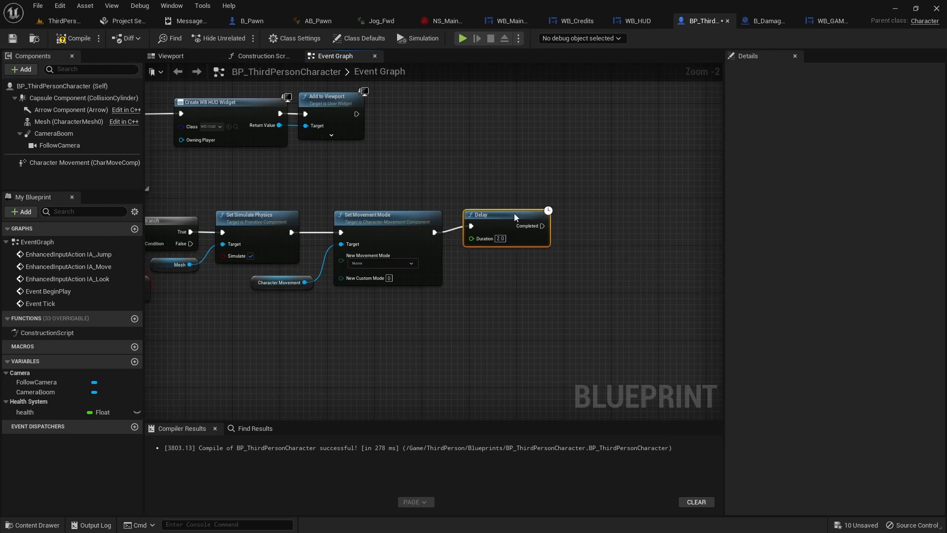
right_drag(578, 252, 441, 259)
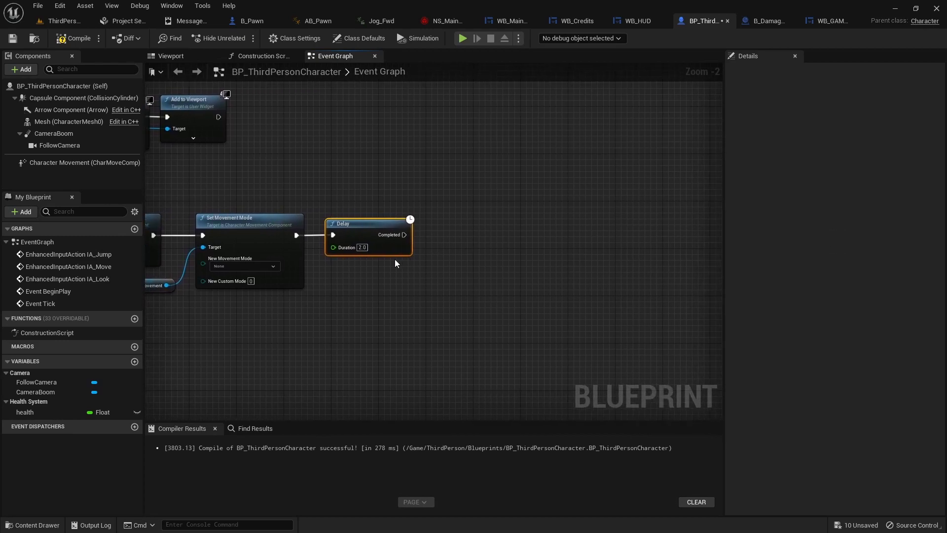
Add a Create Widget node after the 2-second Delay with its class set to WB_GAMEOVER.
drag(402, 236, 461, 235)
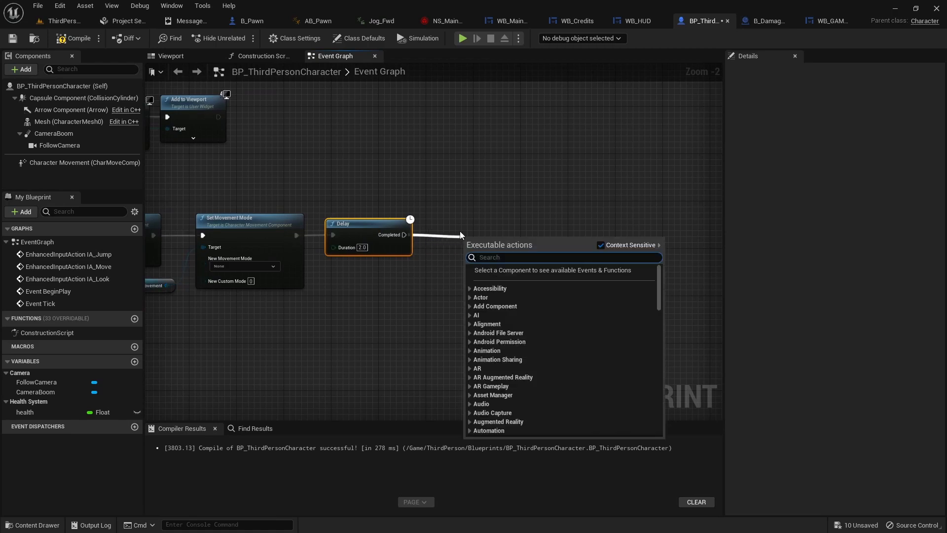
text(create)
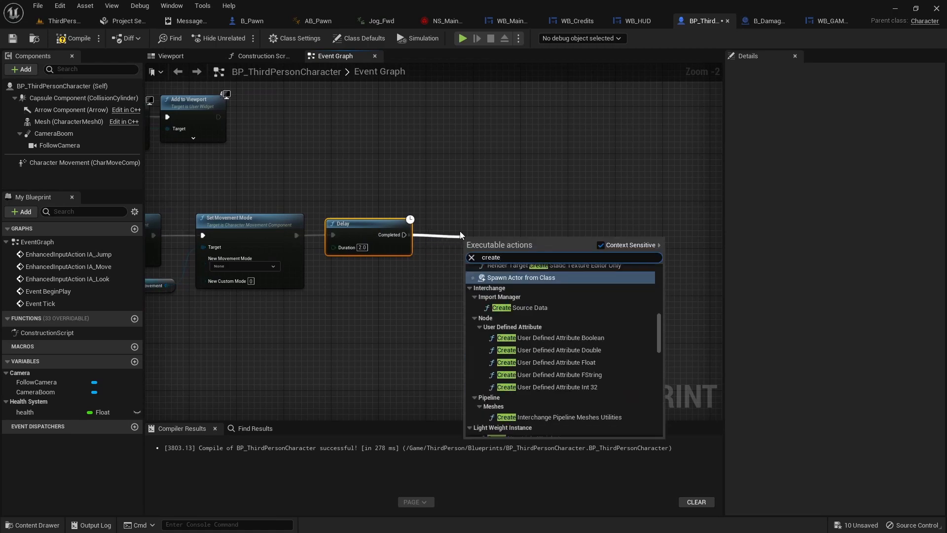
text( widget)
key(Return)
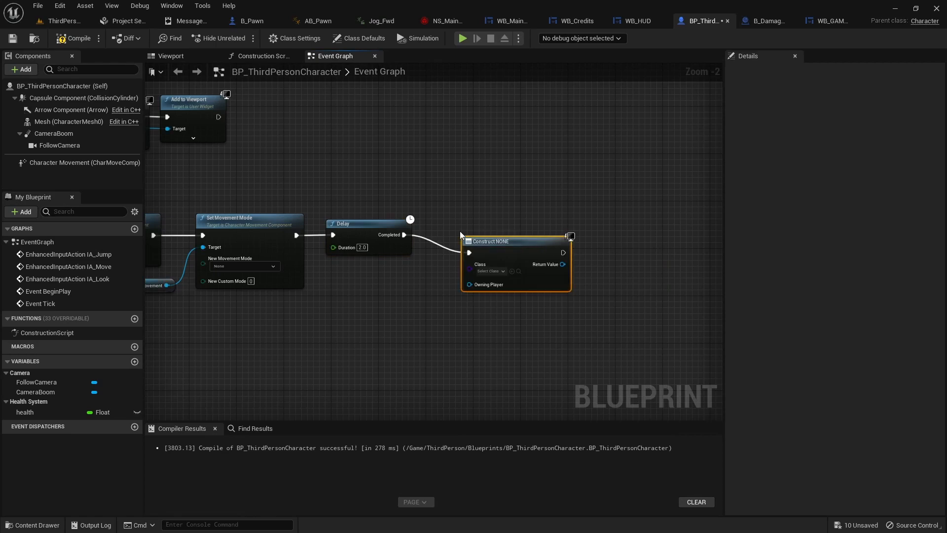
click(503, 271)
click(529, 460)
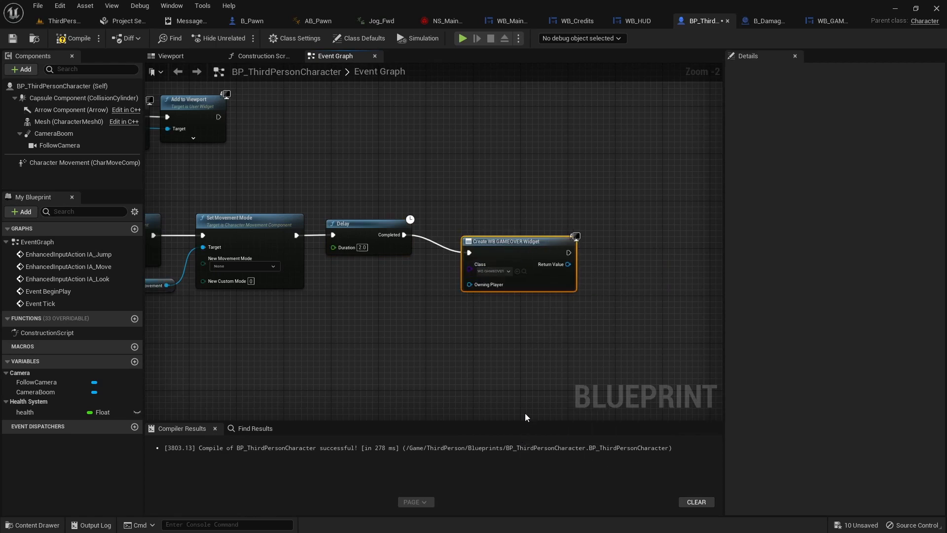
Align the Create WB GAMEOVER Widget node with the chain and add an Add to Viewport node targeting its Return Value.
drag(520, 243, 602, 220)
text(add to view)
key(Return)
Try a Remove from Parent node after Add to Viewport, with the WB HUD widget's Return Value as its Target.
right_drag(591, 295, 422, 300)
drag(464, 240, 519, 233)
text(rem)
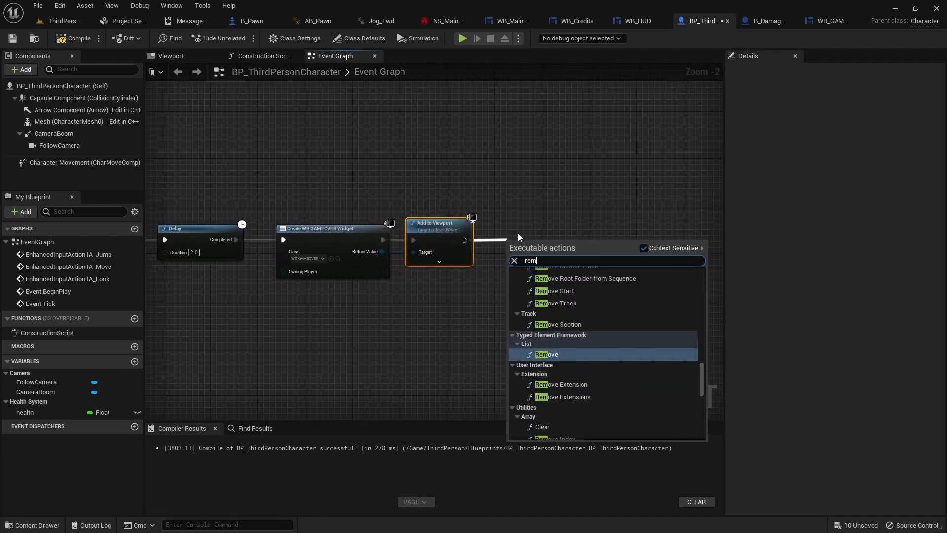
text(ove from parent)
key(Return)
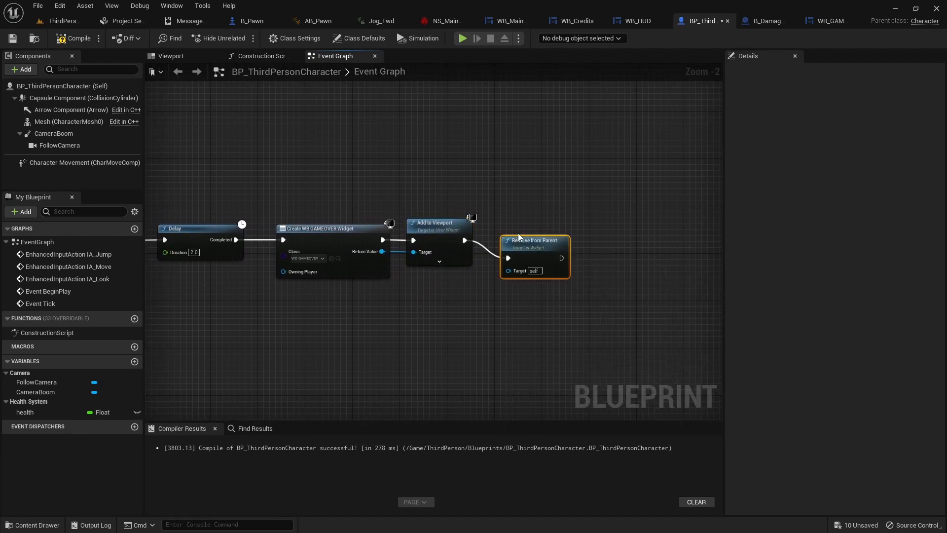
drag(525, 245, 512, 163)
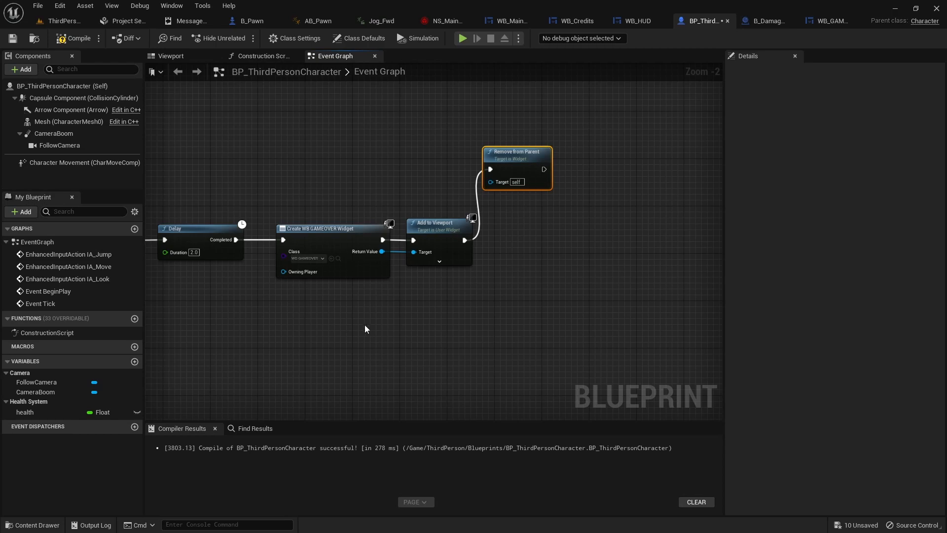
scroll(366, 321, down, 2)
right_drag(368, 324, 590, 348)
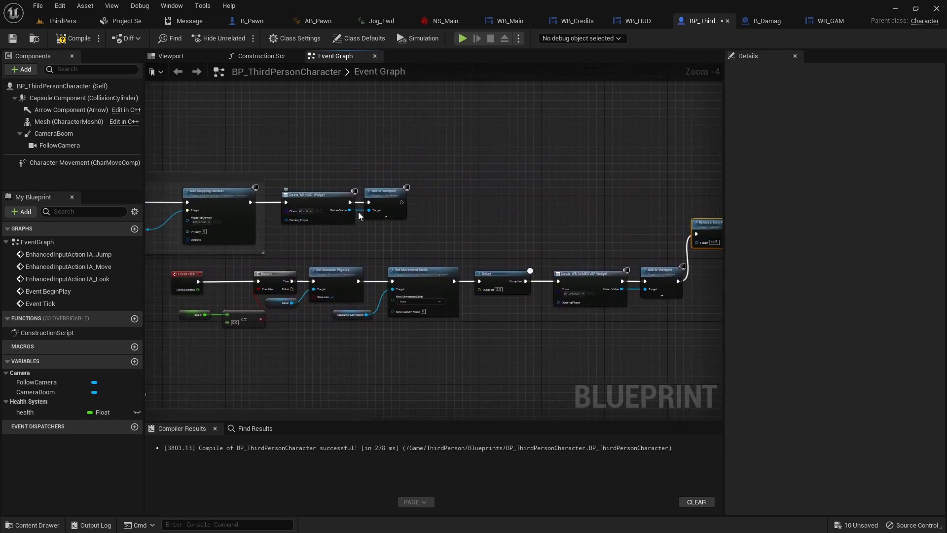
drag(350, 210, 696, 242)
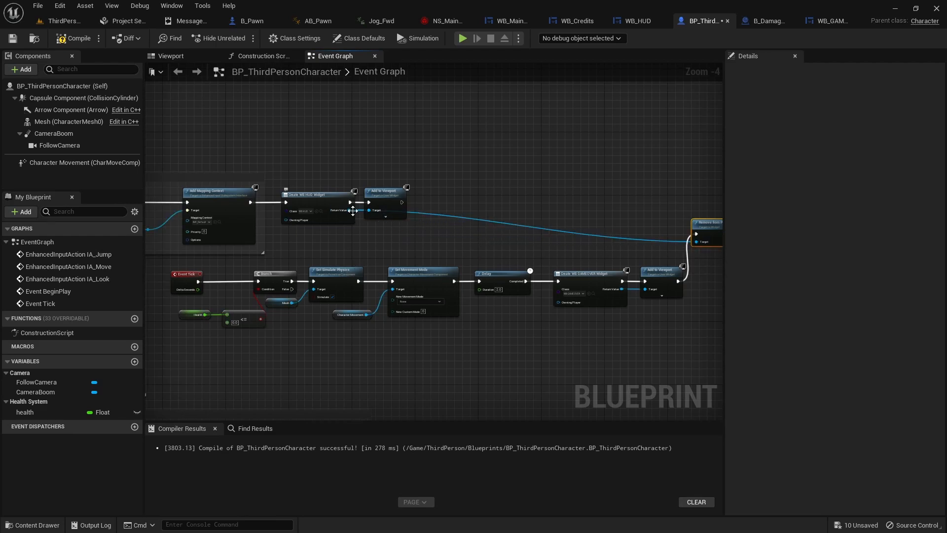
Disconnect the WB HUD widget from Remove from Parent's Target and delete that node.
alt+click(561, 231)
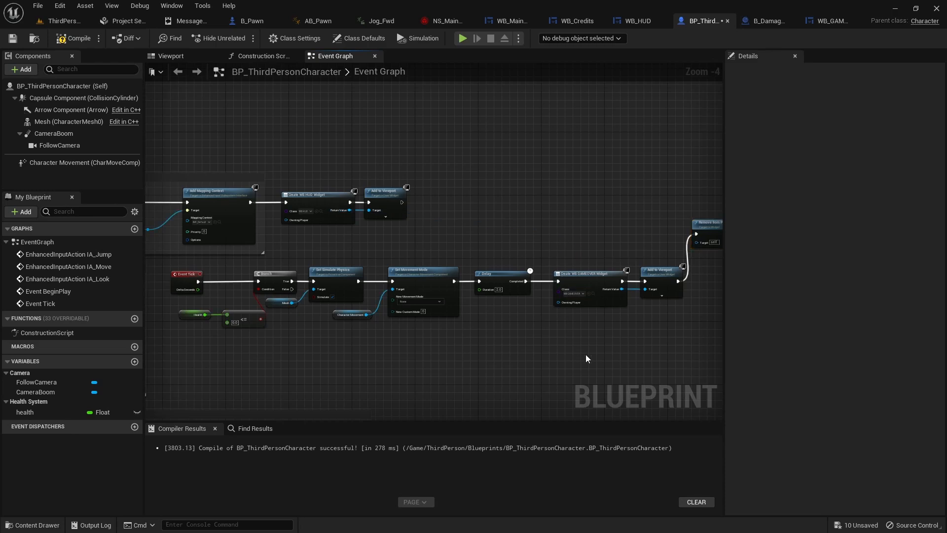
right_drag(585, 354, 463, 324)
click(589, 214)
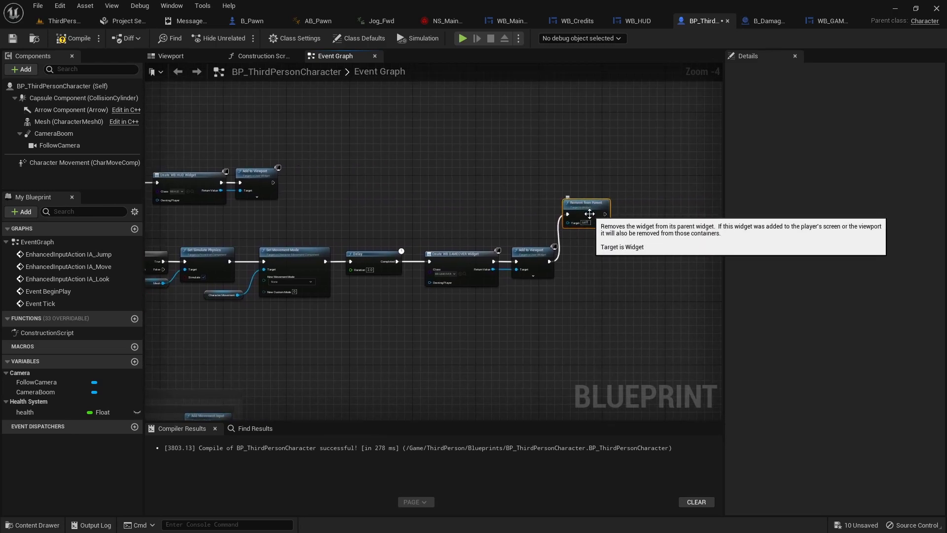
key(Delete)
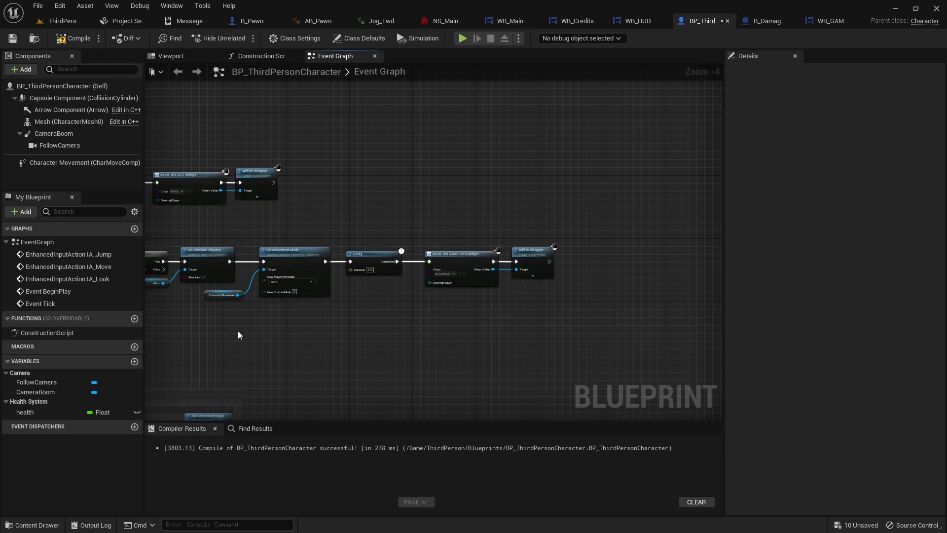
Compile and save BP_ThirdPersonCharacter.
right_drag(316, 344, 422, 356)
scroll(422, 356, up, 1)
right_drag(151, 172, 212, 158)
click(74, 39)
click(12, 38)
Play-test the game by running the character into the damage cubes, and open the credits from the main menu before stopping.
click(463, 38)
click(465, 372)
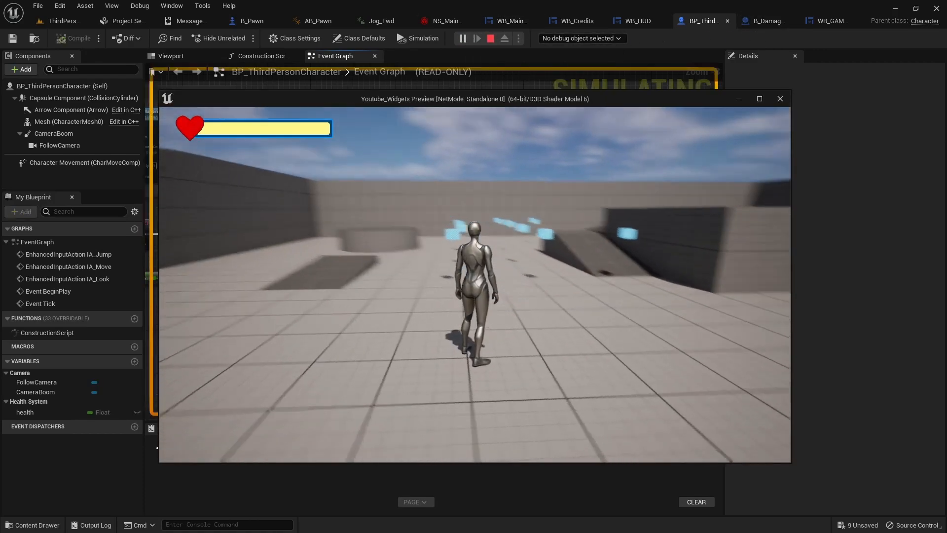
key(w)
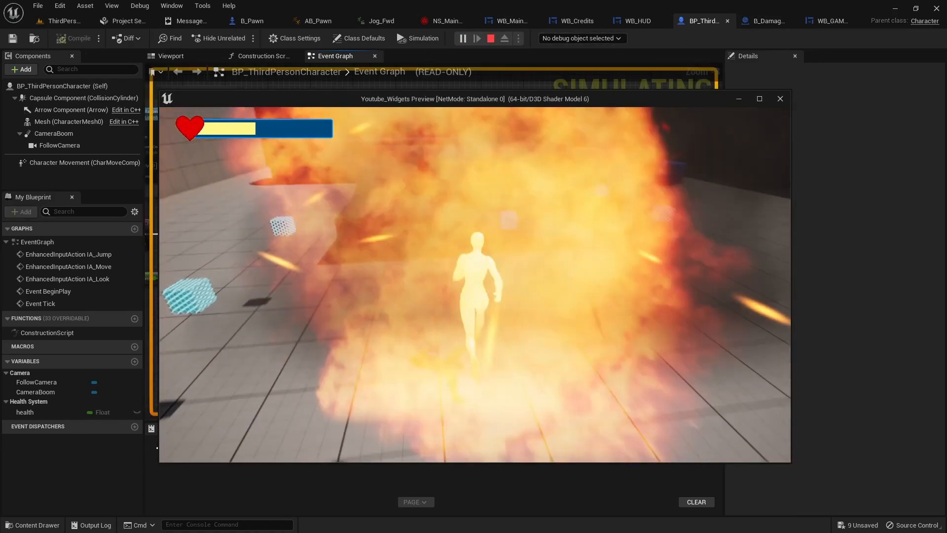
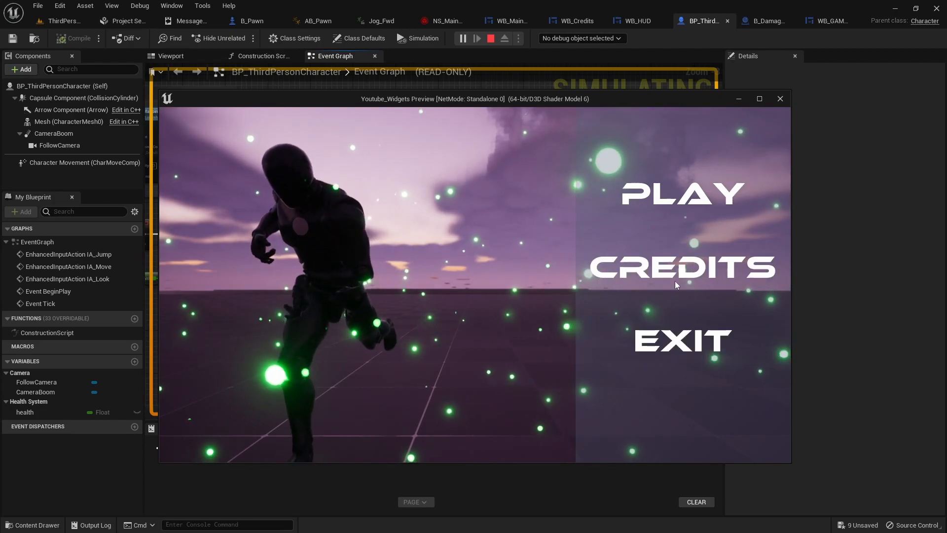
click(658, 285)
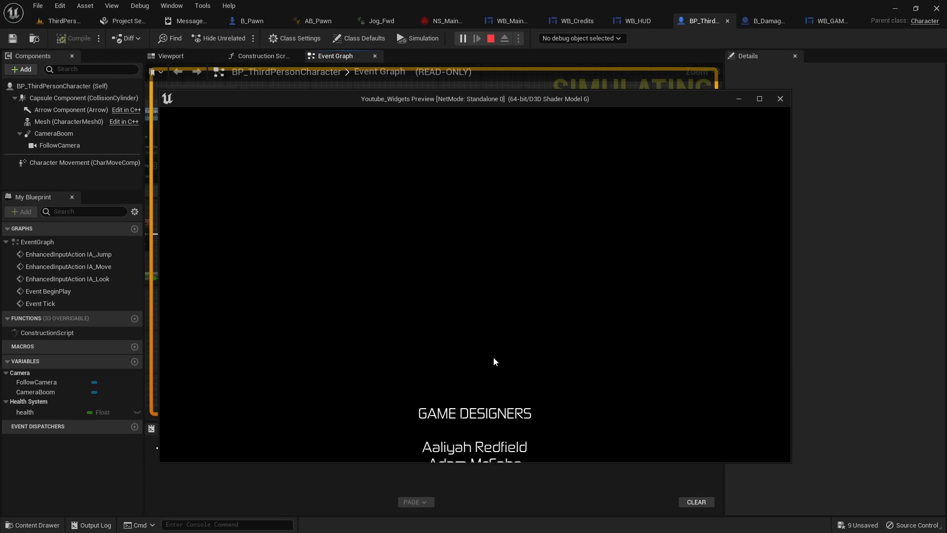
key(Escape)
Return to ThirdPersonMap and examine the layout of the damage cubes in the viewport.
click(62, 21)
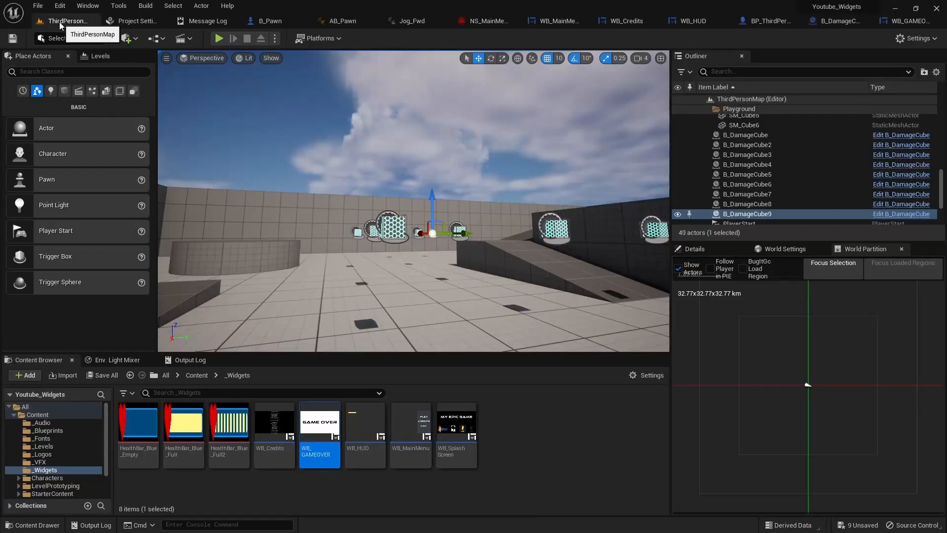
right_drag(478, 256, 420, 316)
middle_drag(478, 256, 493, 237)
middle_drag(413, 290, 438, 237)
right_drag(450, 293, 469, 300)
middle_drag(469, 300, 415, 281)
scroll(469, 300, down, 3)
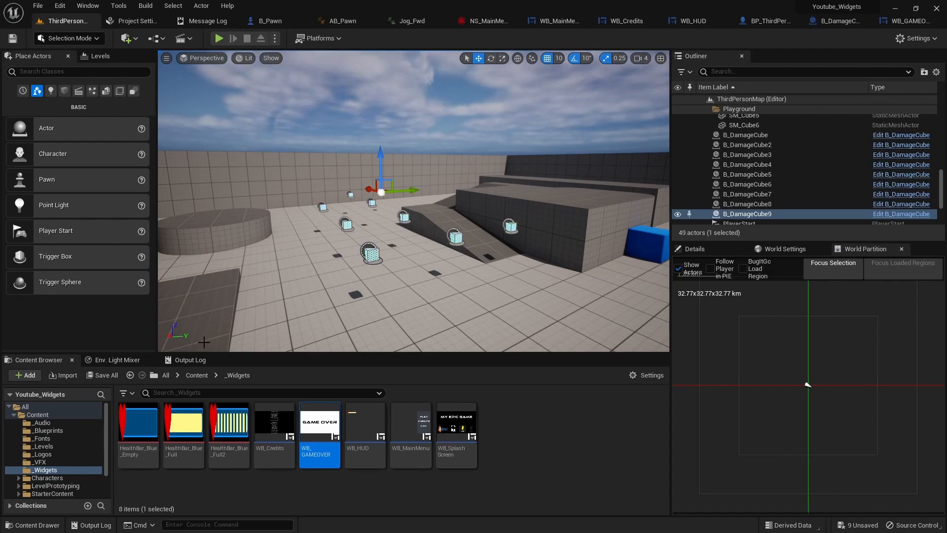
middle_drag(414, 292, 427, 320)
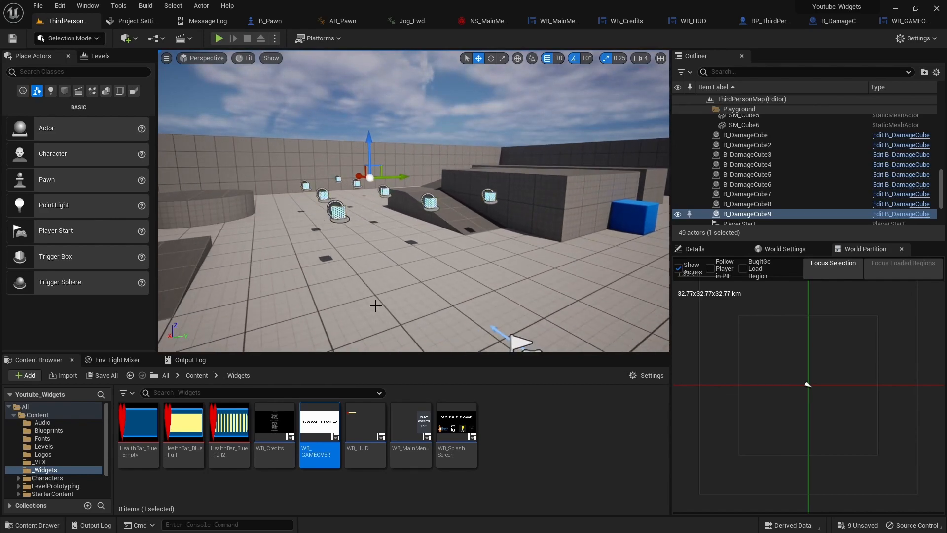
Create a User Widget blueprint named WB_Pause in the _Widgets folder.
right_click(546, 439)
mouse_move(582, 433)
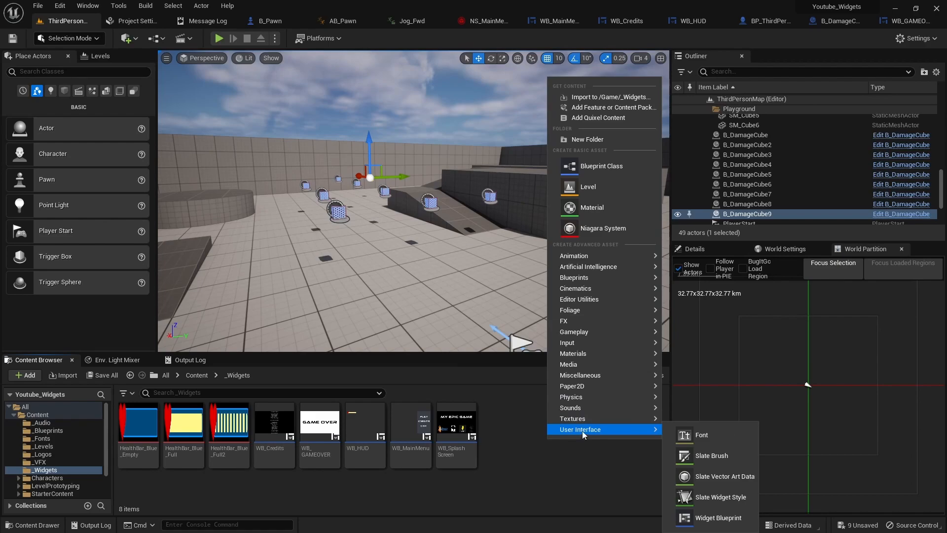
click(717, 517)
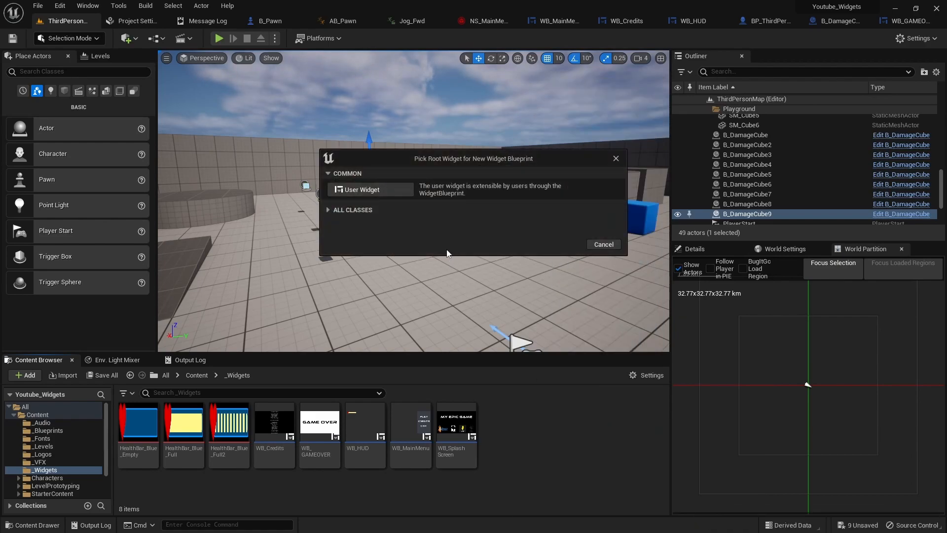
click(385, 190)
text(WB_Pause)
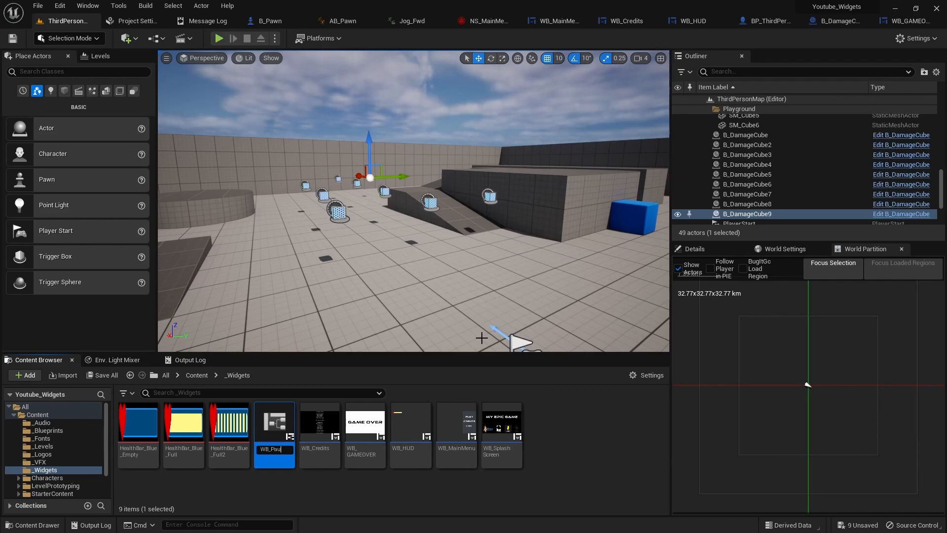
key(Return)
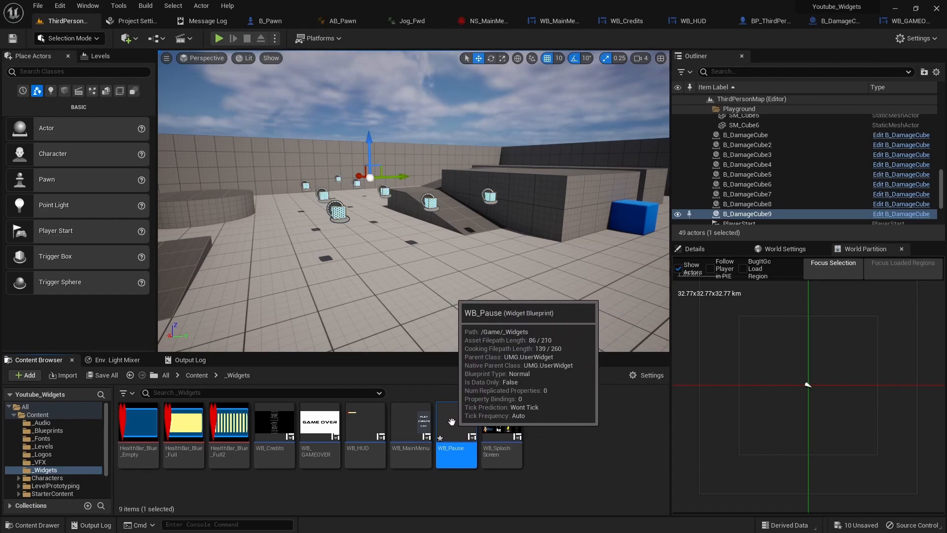
Try a P keyboard event node below the Event Tick chain in BP_ThirdPersonCharacter's event graph and delete it.
click(764, 22)
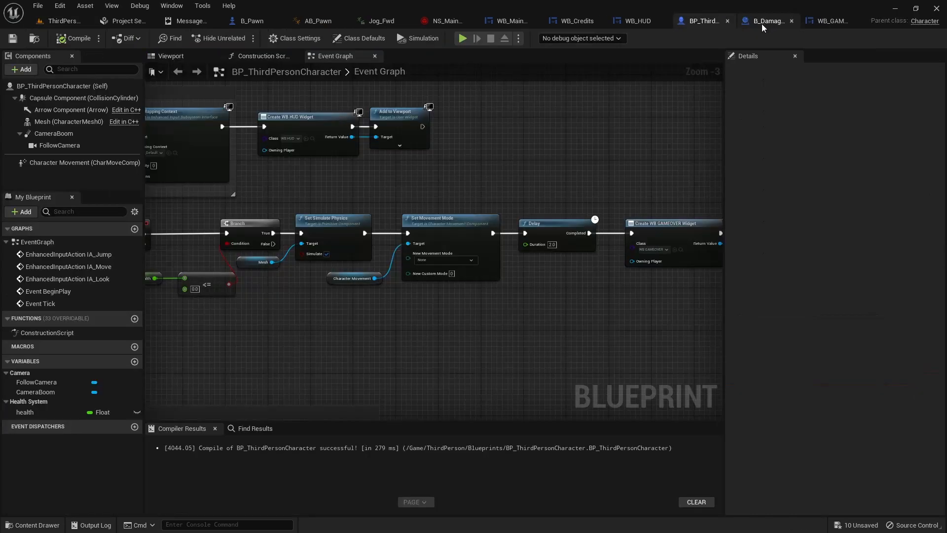
right_drag(337, 339, 510, 269)
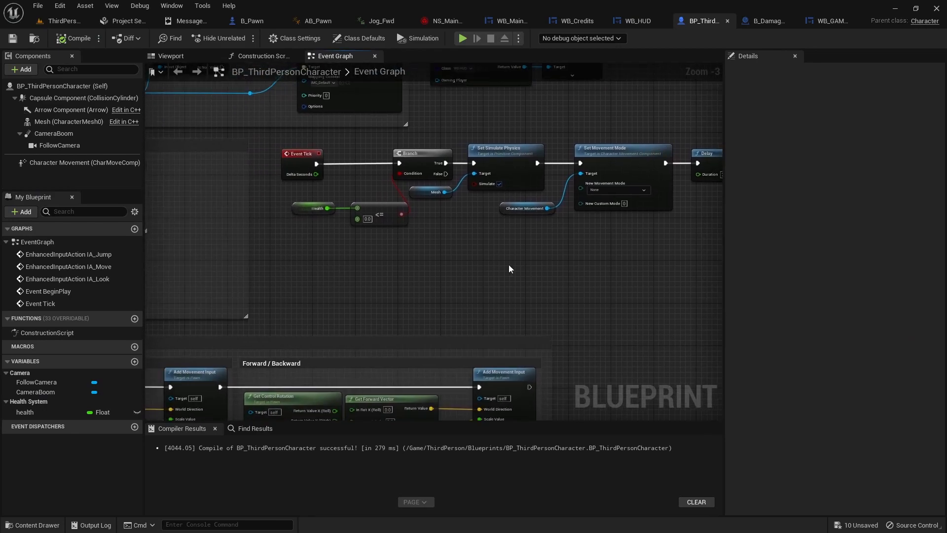
right_click(312, 278)
text(keyb)
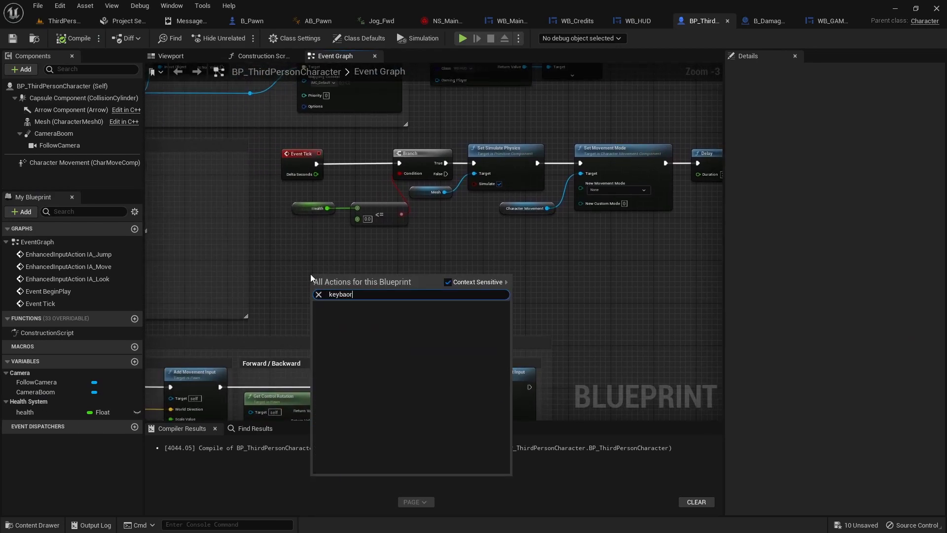
text(oard input p)
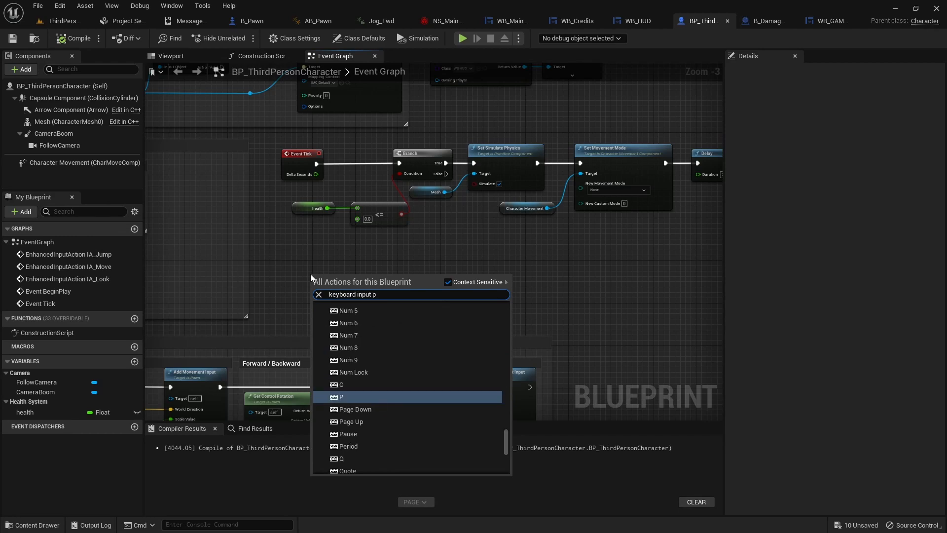
click(344, 397)
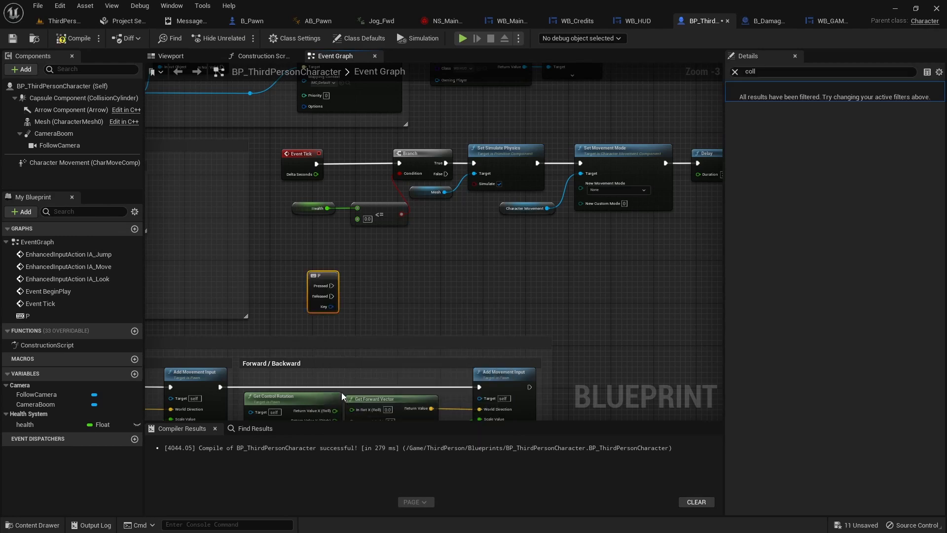
drag(324, 280, 324, 264)
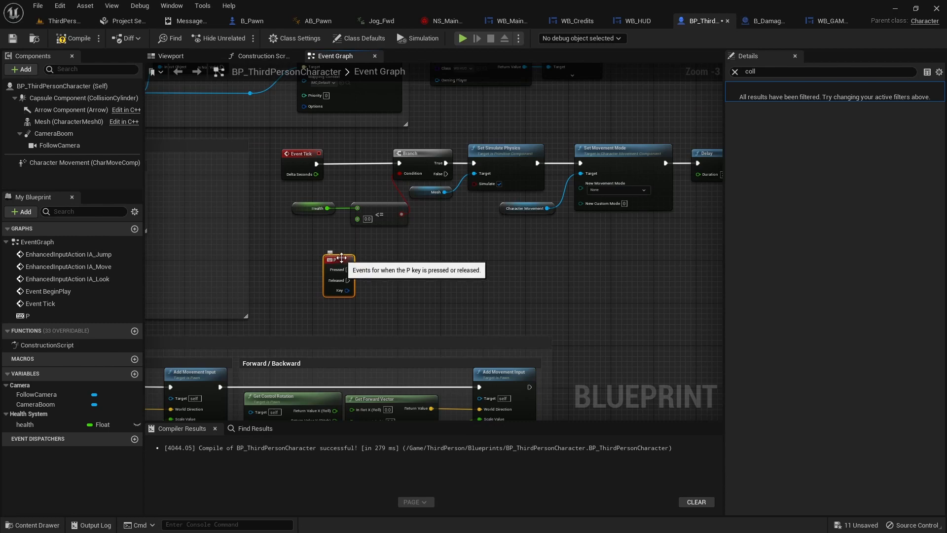
key(Delete)
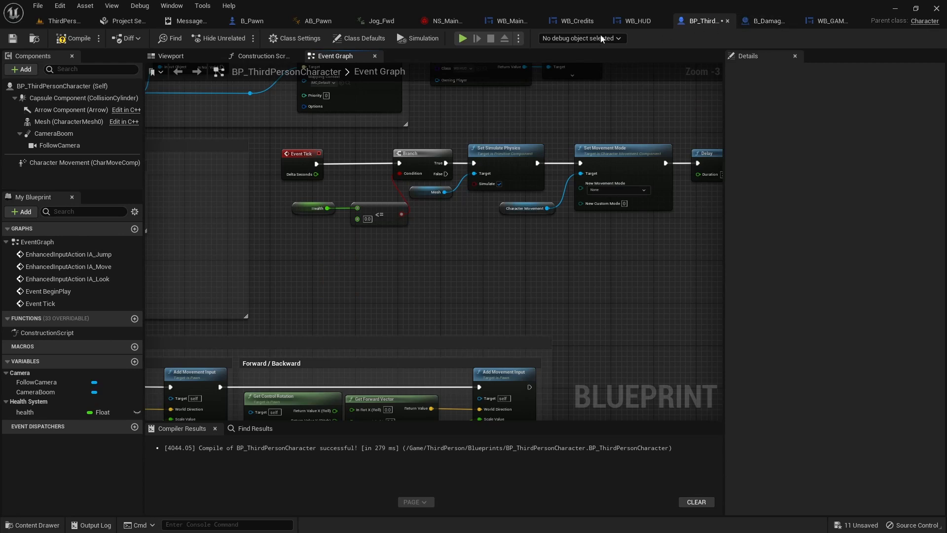
Save ThirdPersonMap and open the MainMenu level from the _Levels folder, saving BP_ThirdPersonCharacter and WB_Pause.
click(62, 21)
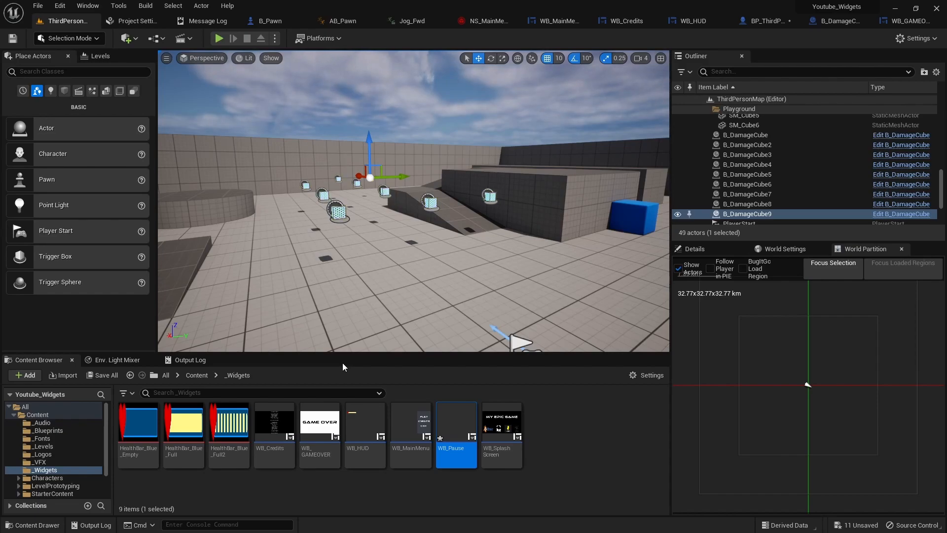
click(14, 38)
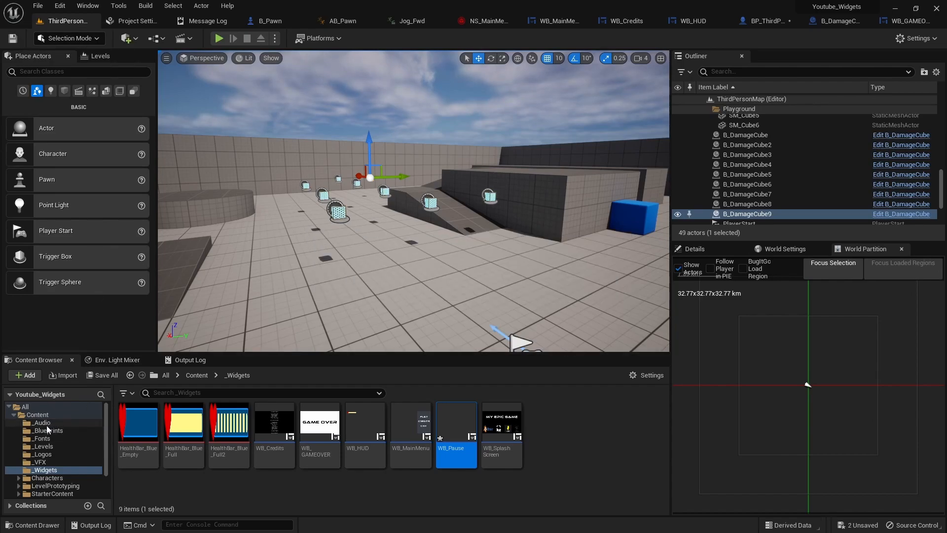
click(44, 446)
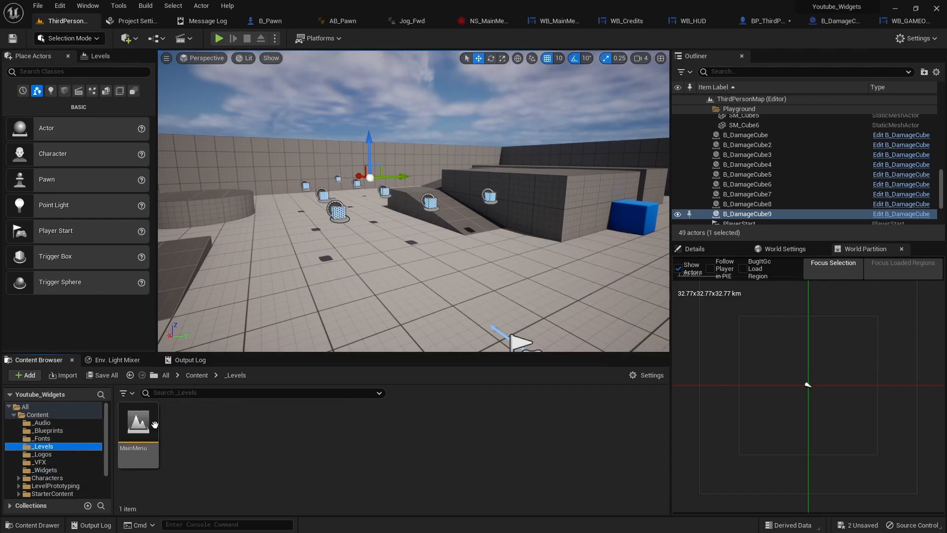
double_click(145, 427)
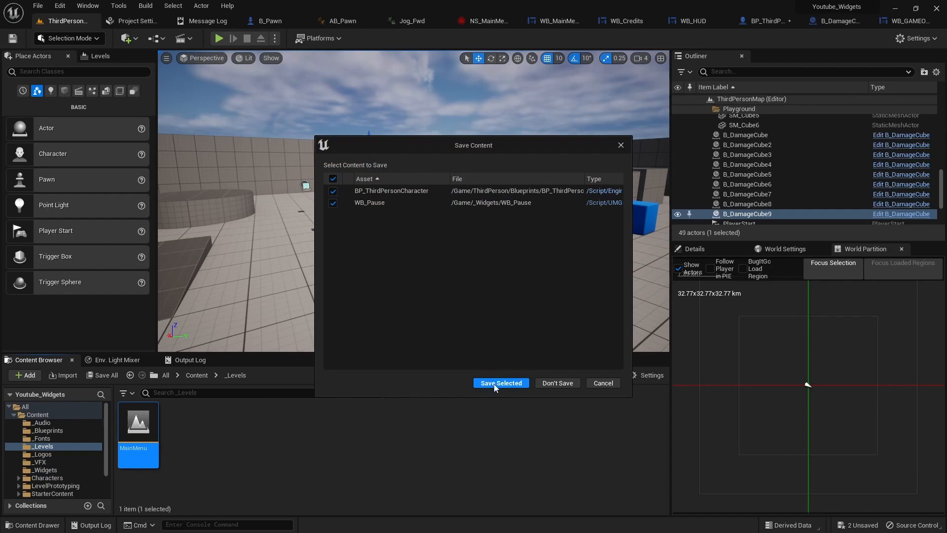
click(500, 383)
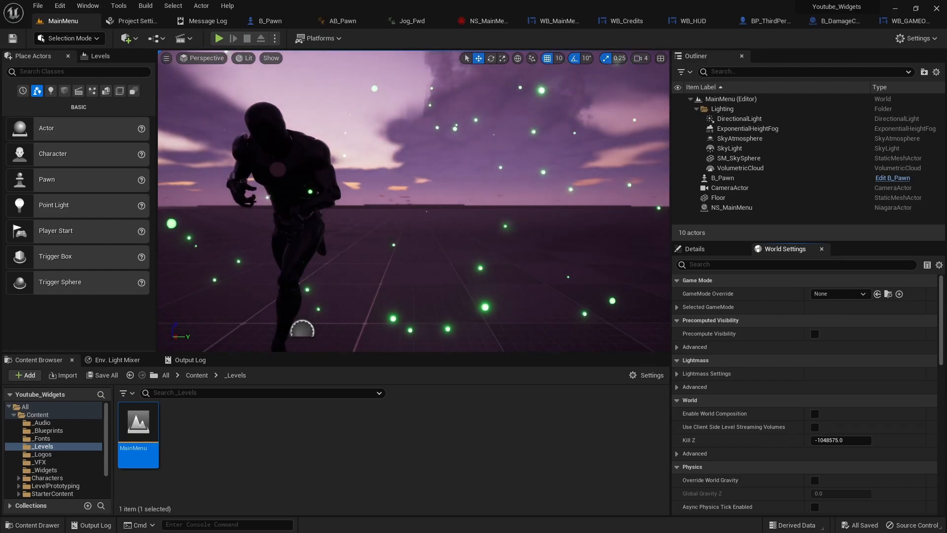
Import TaserRifle.fbx from the Artwork\Mine folder on disk into the project's _Levels folder as a skeletal mesh.
key(alt+Tab)
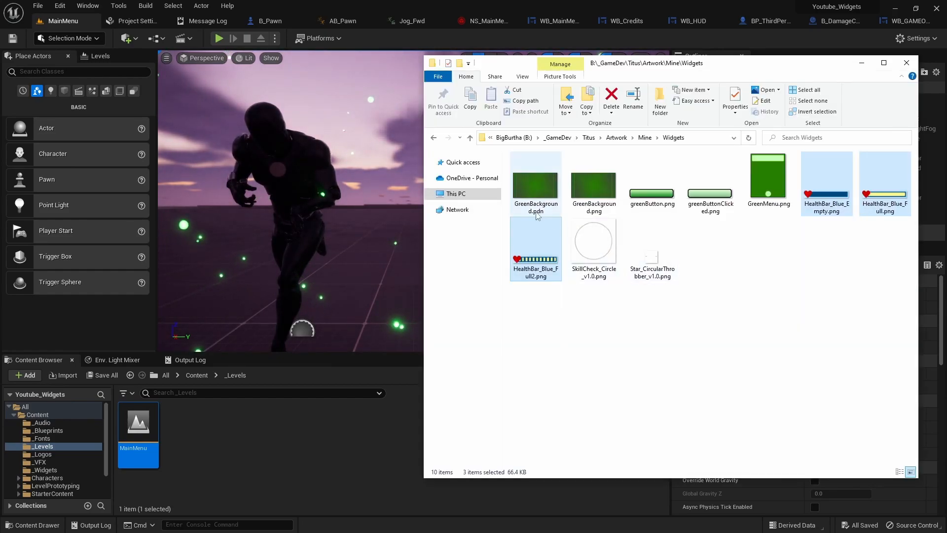
click(616, 138)
click(619, 138)
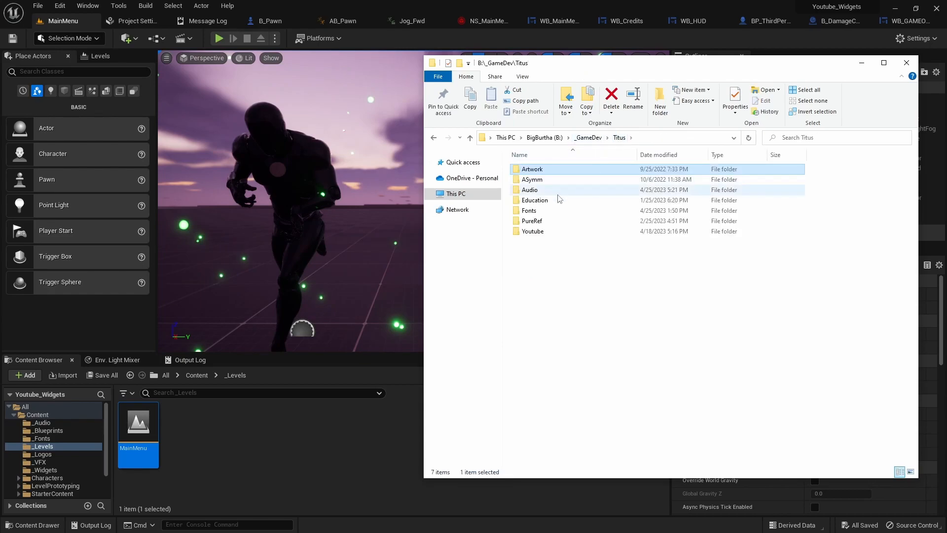
click(589, 138)
double_click(535, 179)
double_click(537, 169)
double_click(534, 169)
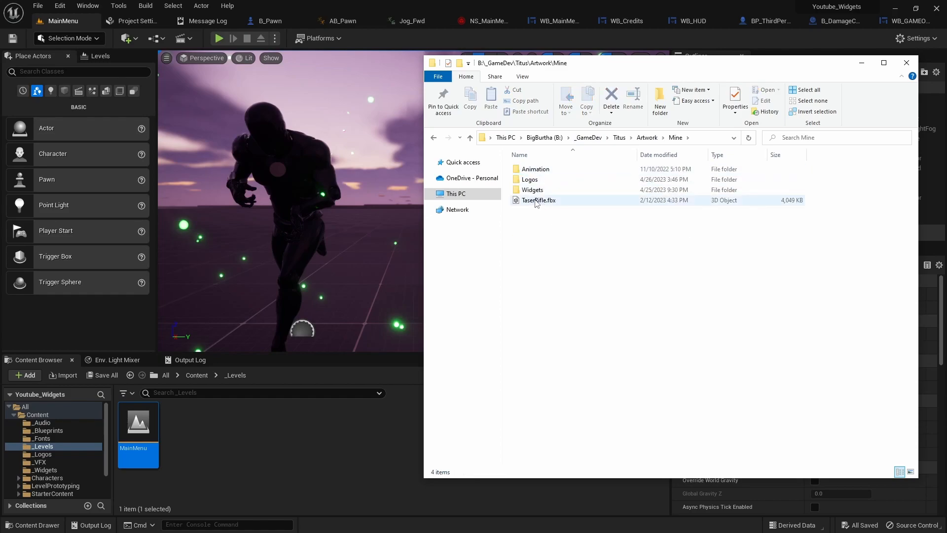
drag(537, 199, 277, 448)
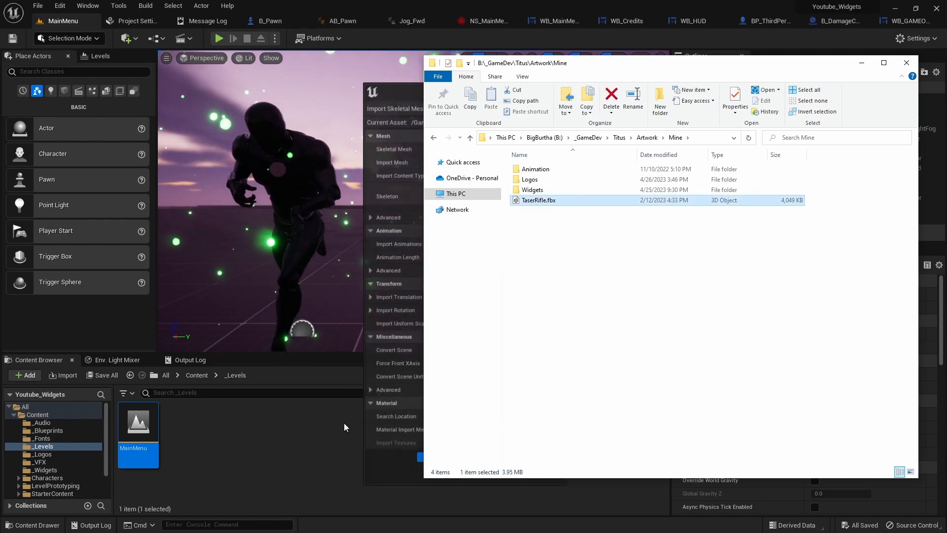
click(395, 465)
click(437, 457)
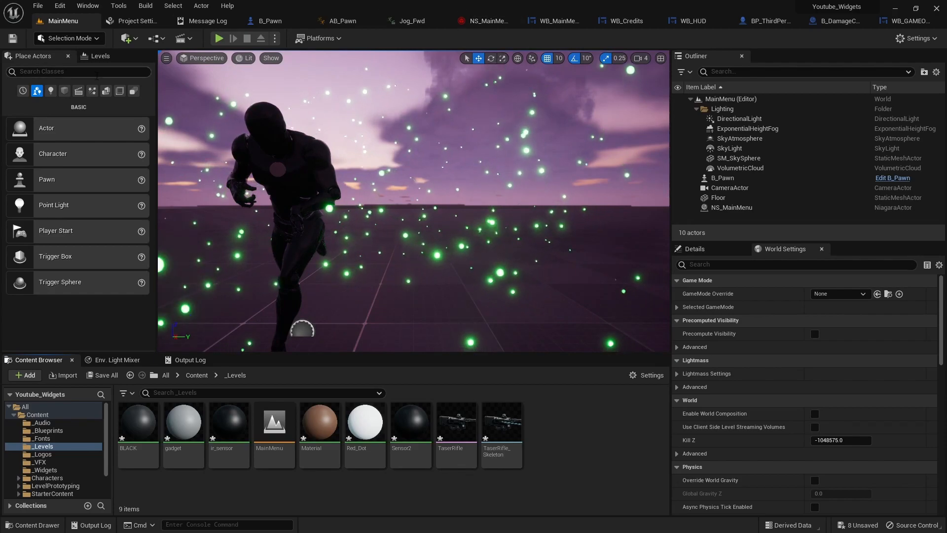
Add the TaserRifle skeletal mesh as a component under Manny in B_Pawn and attach it to the Weapon_R socket.
click(455, 429)
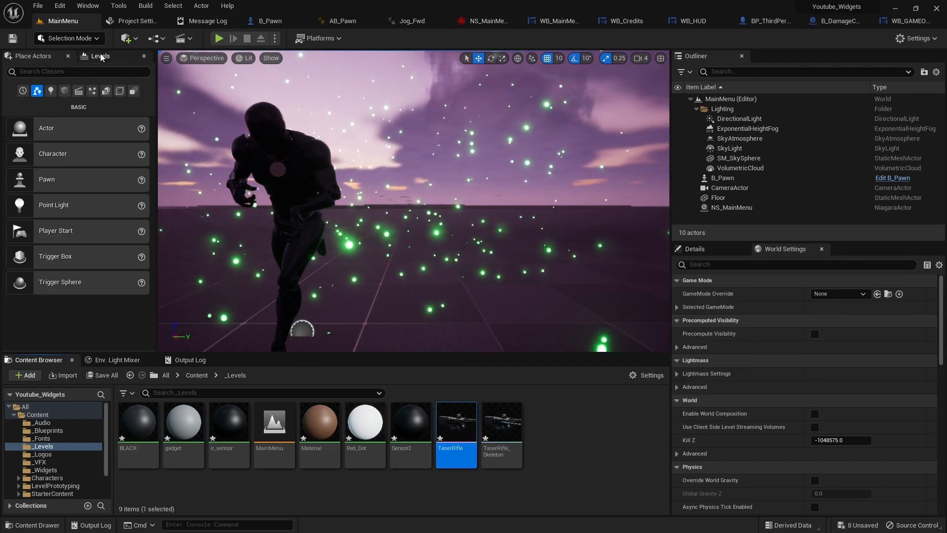
click(278, 23)
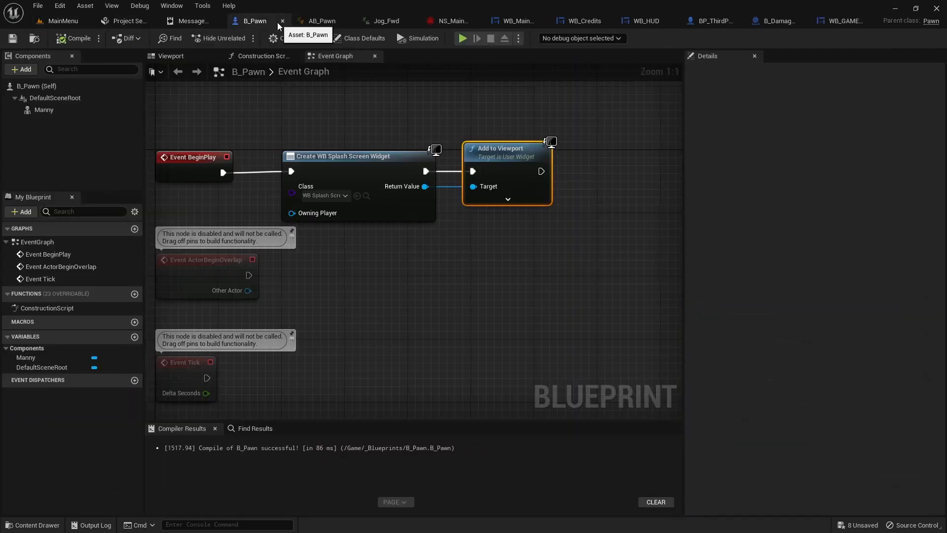
click(173, 57)
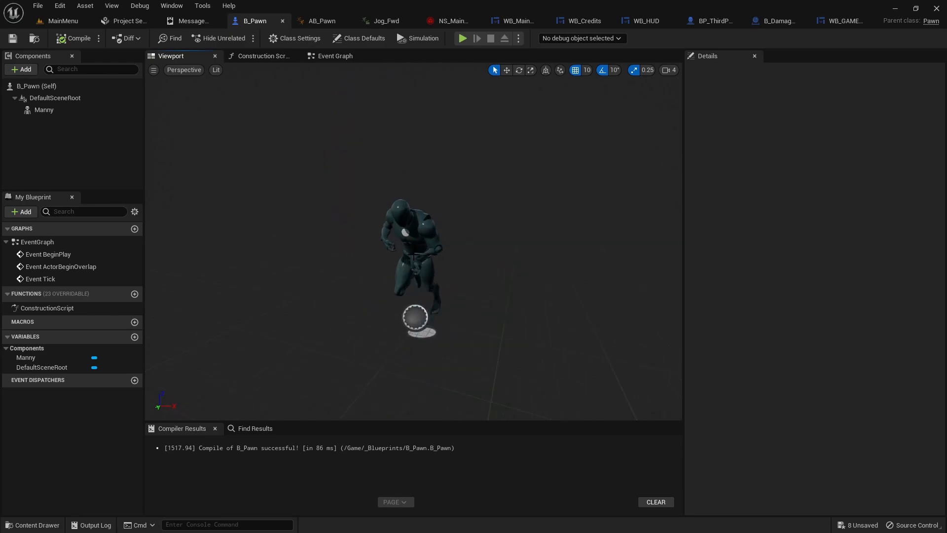
click(84, 111)
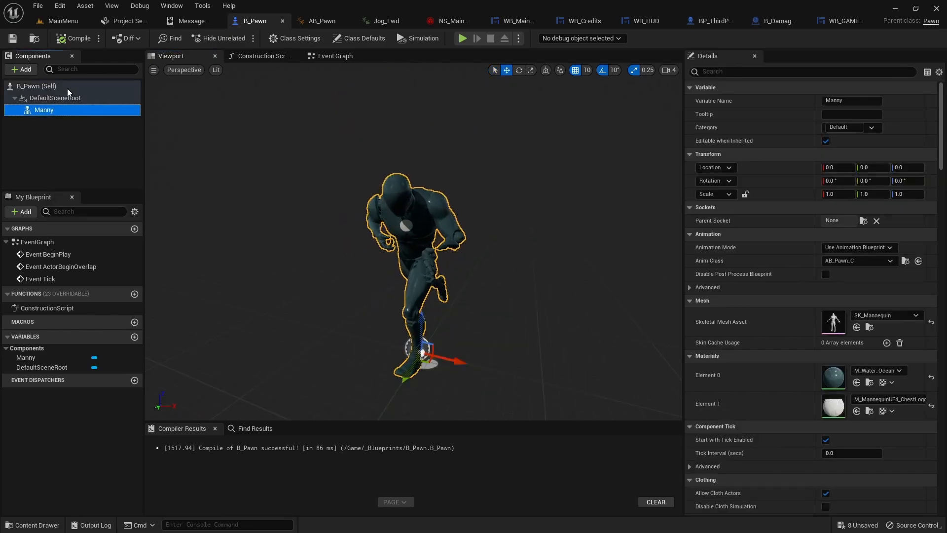
click(22, 69)
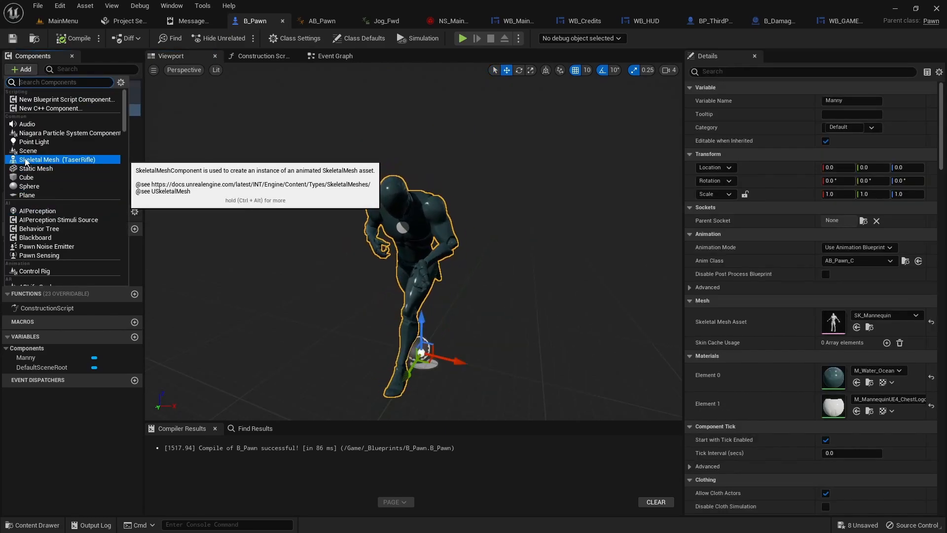
click(71, 160)
key(Return)
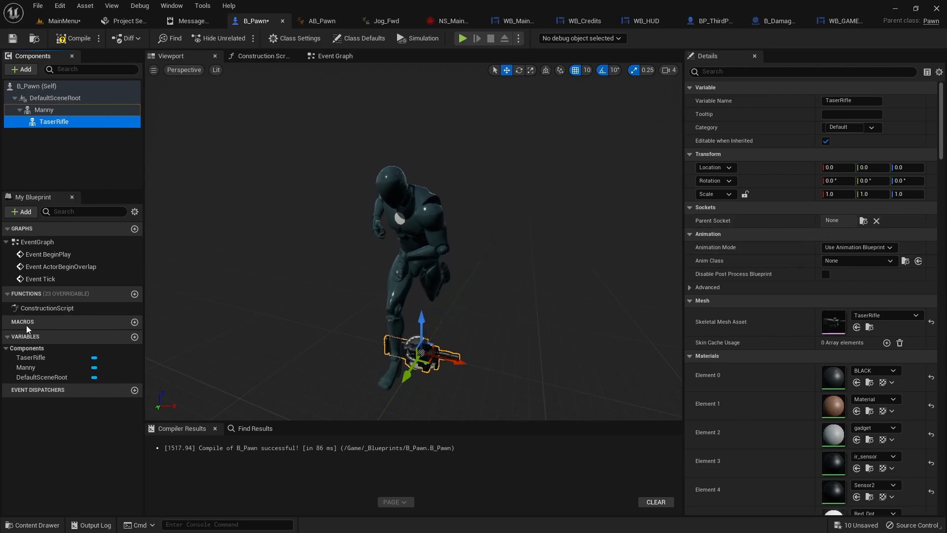
click(863, 220)
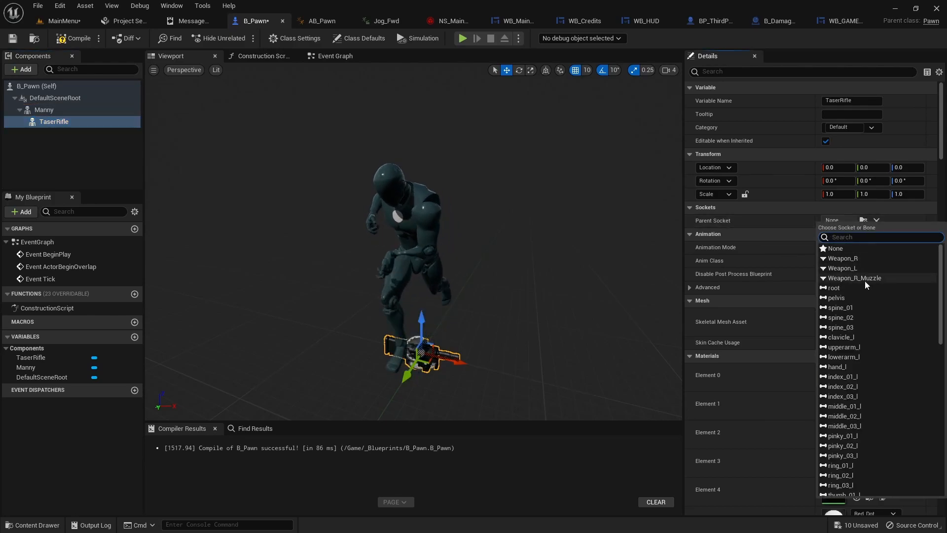
click(840, 257)
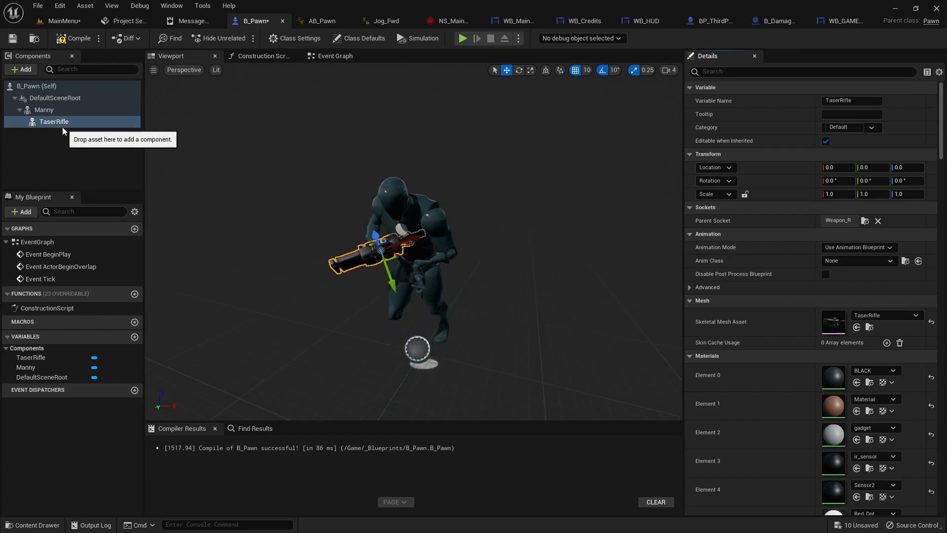
Enable Pause Anims on B_Pawn's Manny component.
click(45, 109)
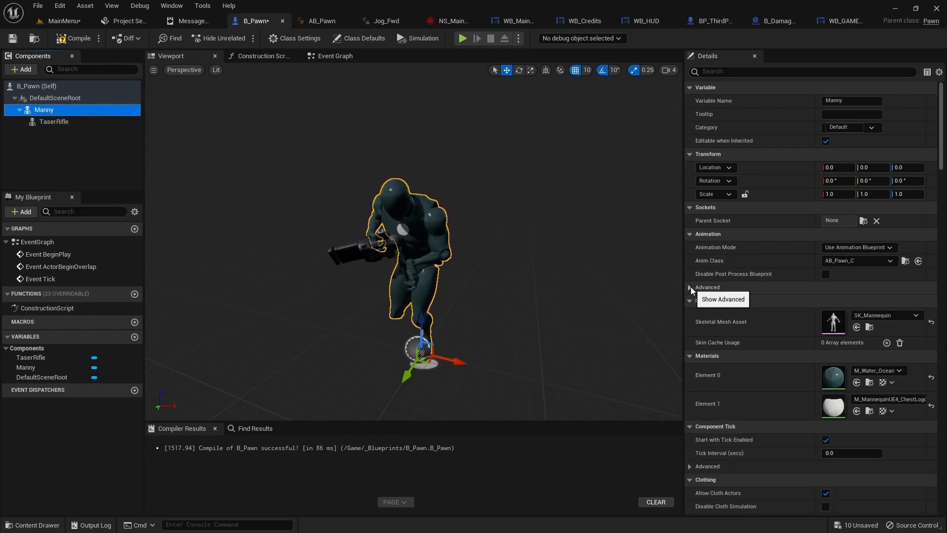
click(690, 287)
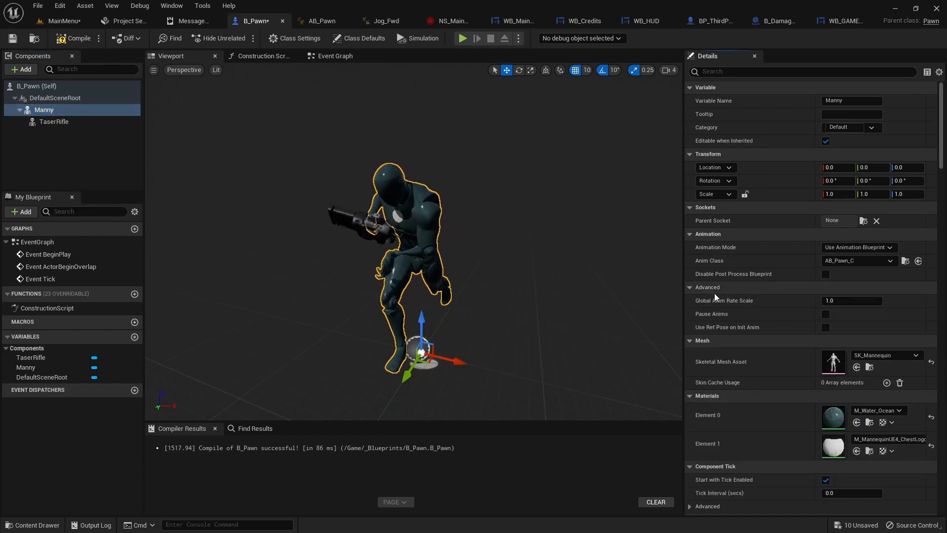
click(825, 314)
Rotate the TaserRifle component about 70° around Z so it lies across Manny's chest.
click(53, 121)
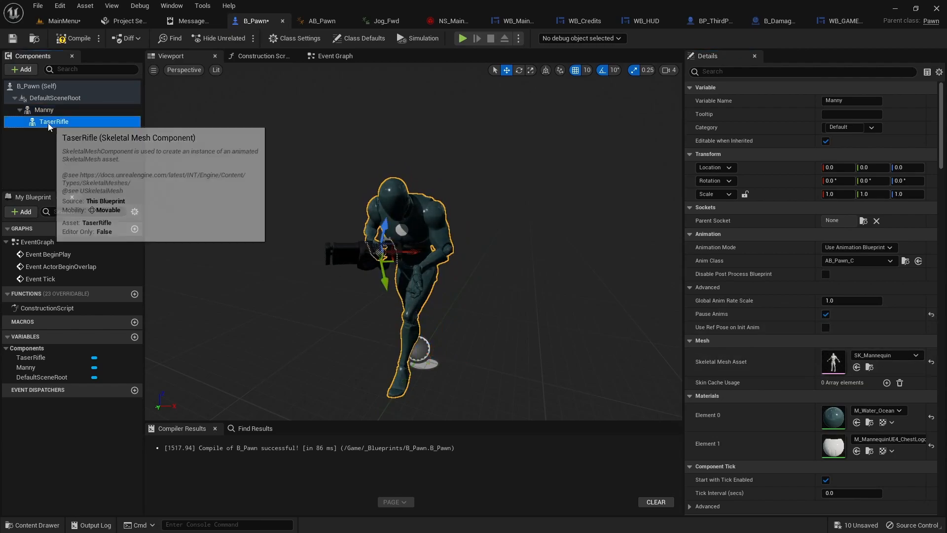
scroll(328, 297, up, 5)
alt+drag(341, 299, 425, 306)
scroll(425, 315, down, 3)
scroll(468, 316, up, 3)
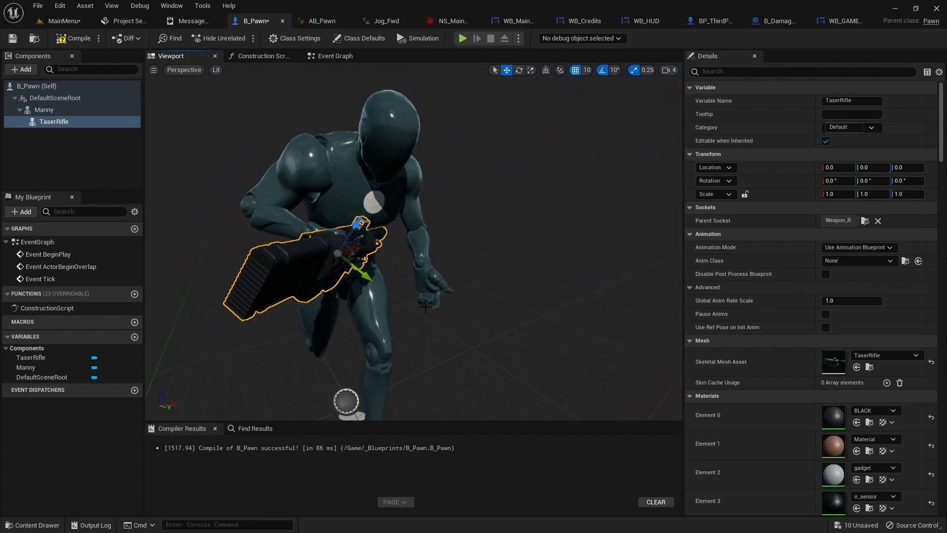
key(e)
mouse_move(370, 292)
mouse_down()
mouse_move(373, 318)
mouse_move(373, 310)
mouse_up()
key(w)
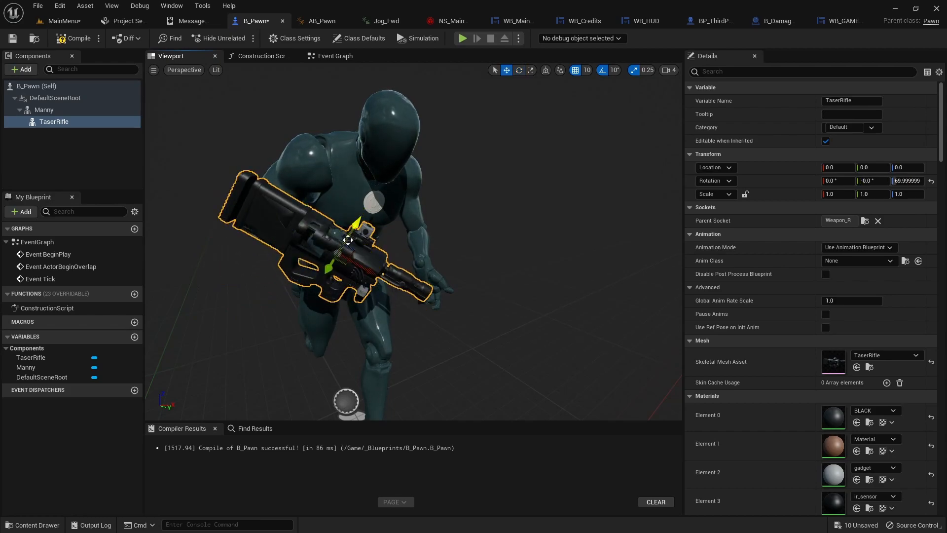
Move the TaserRifle into Manny's hands at about X 4.4, Y 12.1, Z 11.9 and compile B_Pawn.
drag(358, 226, 367, 215)
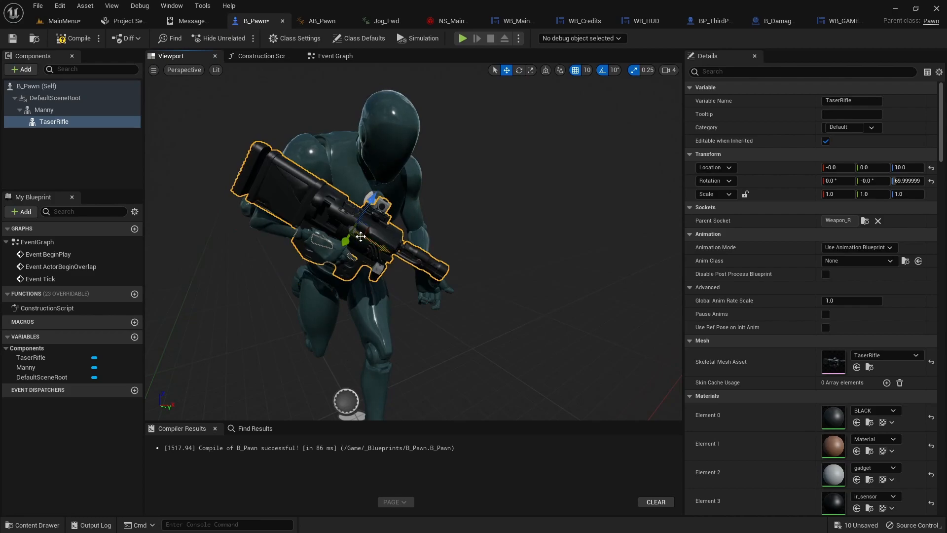
drag(385, 248, 417, 266)
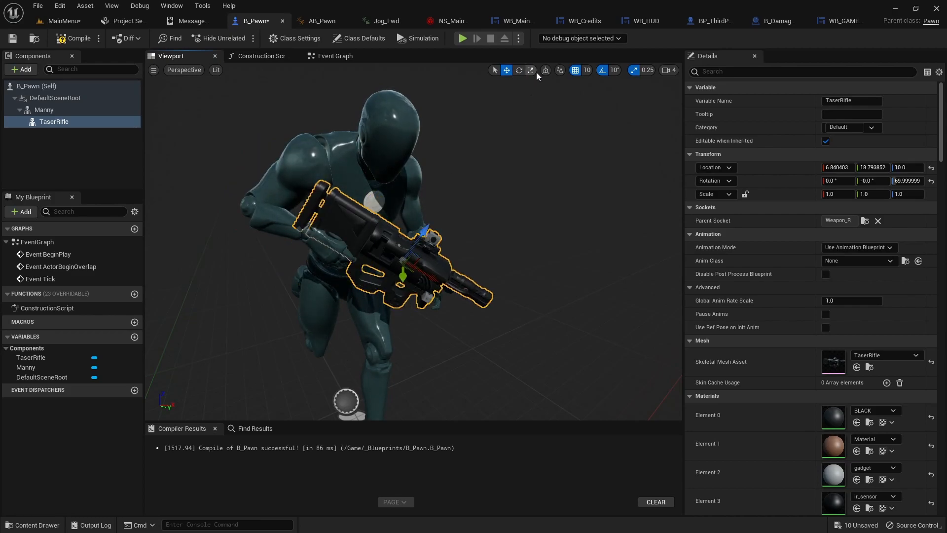
drag(431, 280, 410, 274)
drag(397, 232, 400, 226)
right_drag(413, 302, 372, 286)
right_drag(481, 296, 474, 300)
click(73, 40)
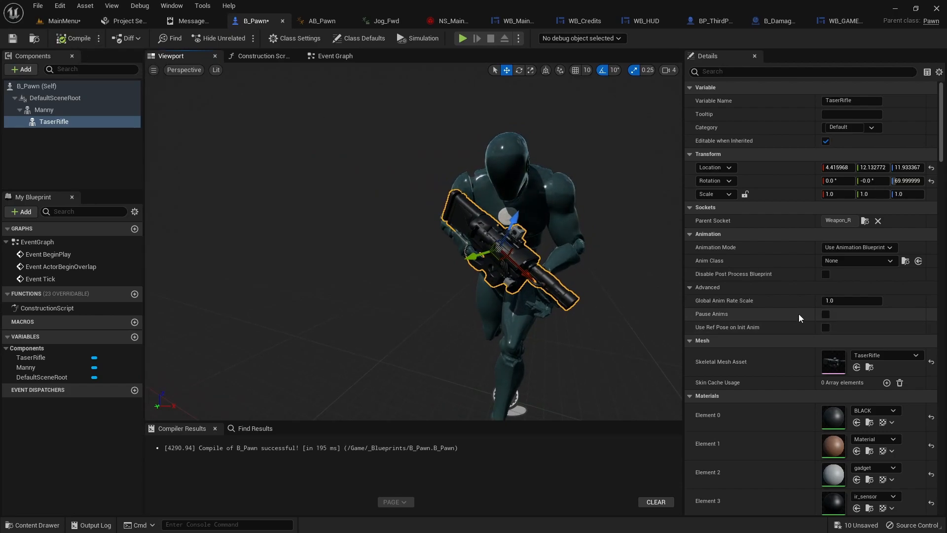
Disable Pause Anims on the Manny component and recompile B_Pawn.
click(44, 110)
click(825, 314)
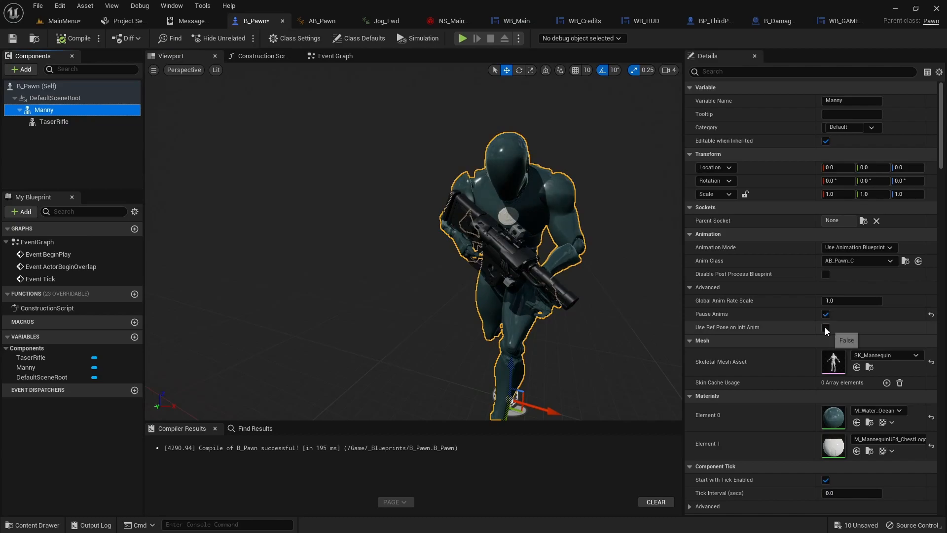
click(825, 314)
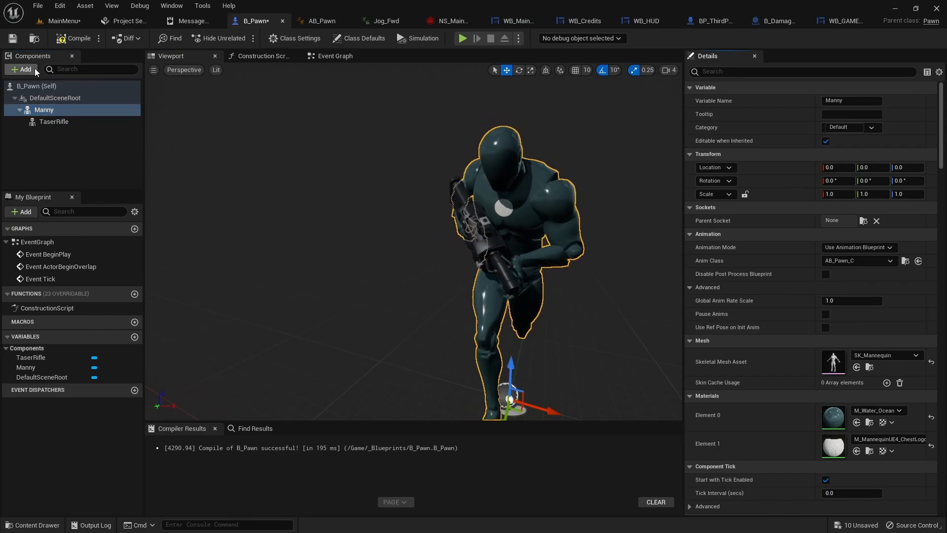
click(74, 40)
Inspect the running pawn with its rifle, play-test the MainMenu level and quit through the menu's EXIT option.
right_drag(298, 270, 317, 282)
scroll(317, 282, down, 4)
right_drag(418, 290, 394, 279)
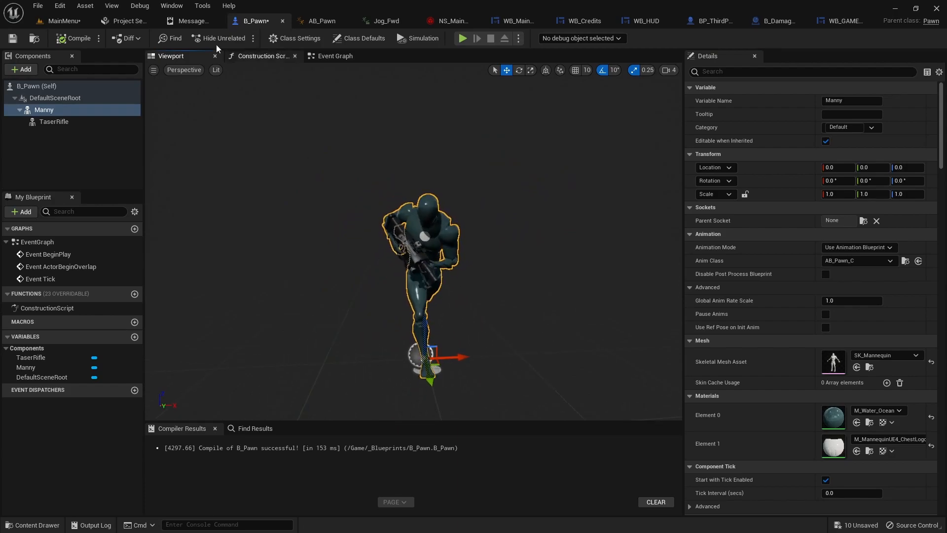
click(61, 21)
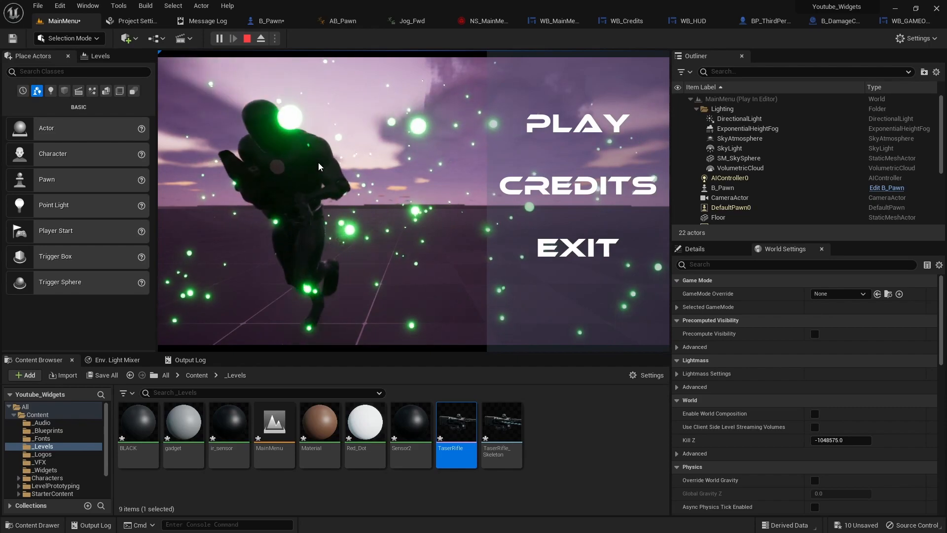
click(567, 250)
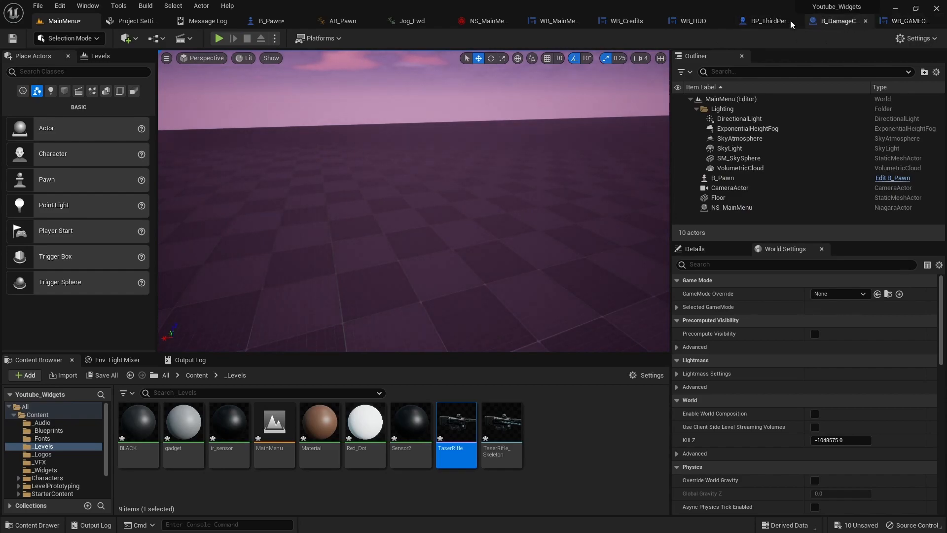
Add a Background Blur widget to the canvas panel of WB_MainMenu.
click(557, 22)
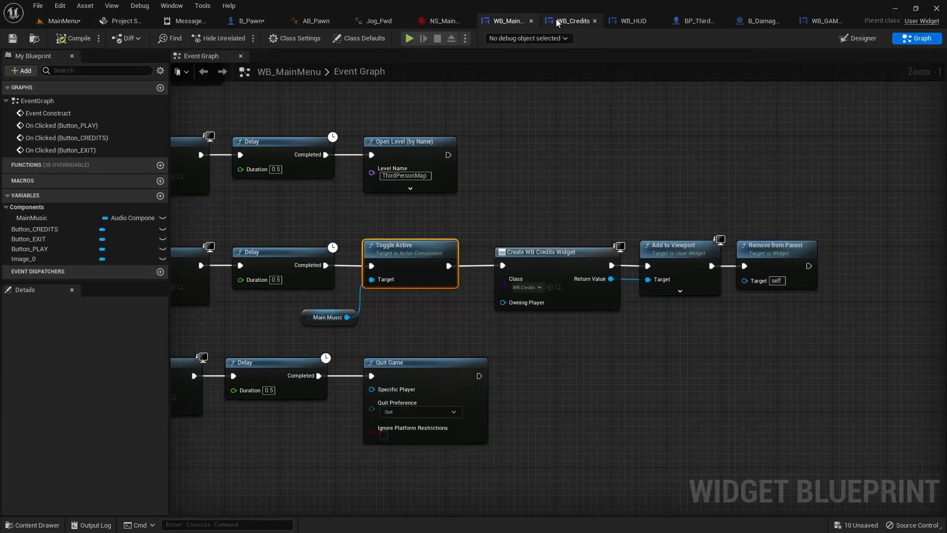
click(857, 38)
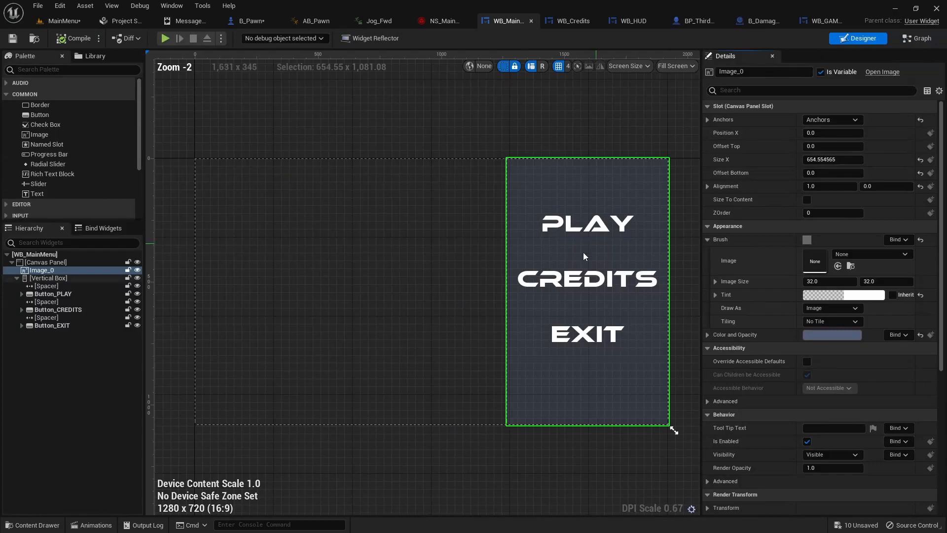
click(49, 67)
text(bur)
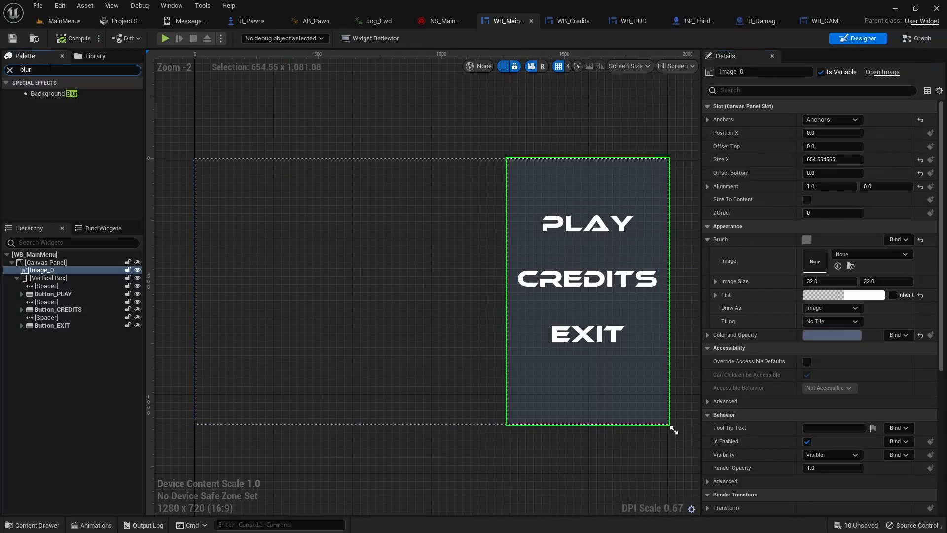
drag(48, 93, 367, 258)
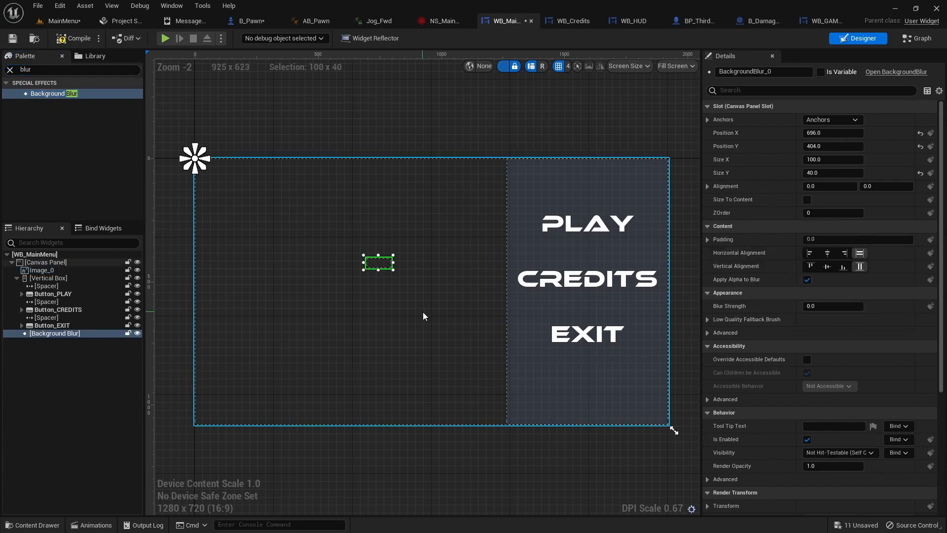
Anchor the Background Blur to all four corners and stretch it with zero offsets to fill the canvas.
click(832, 119)
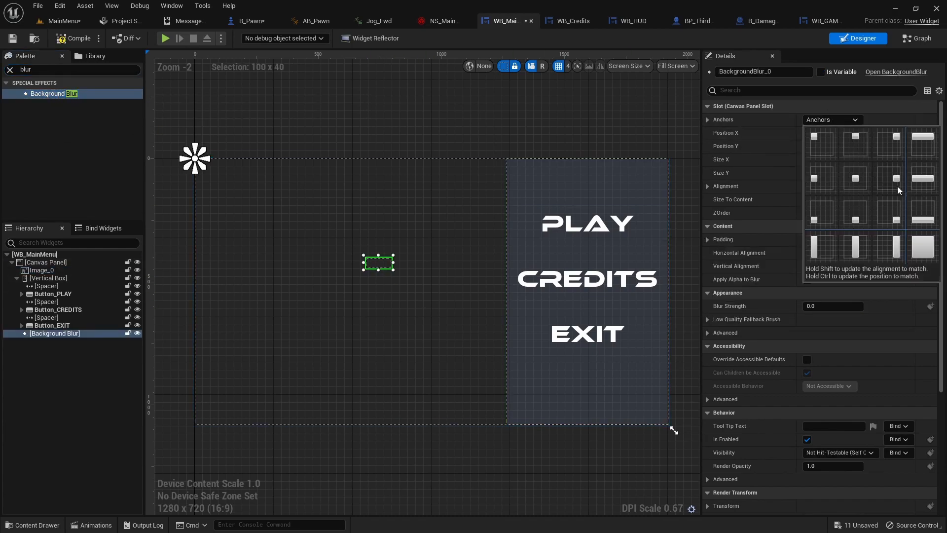
click(919, 242)
click(833, 120)
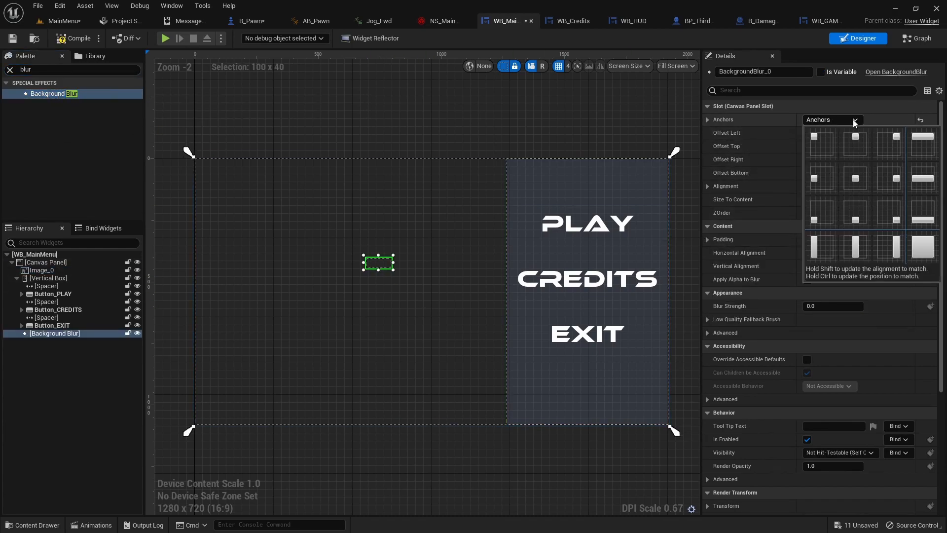
ctrl+click(919, 243)
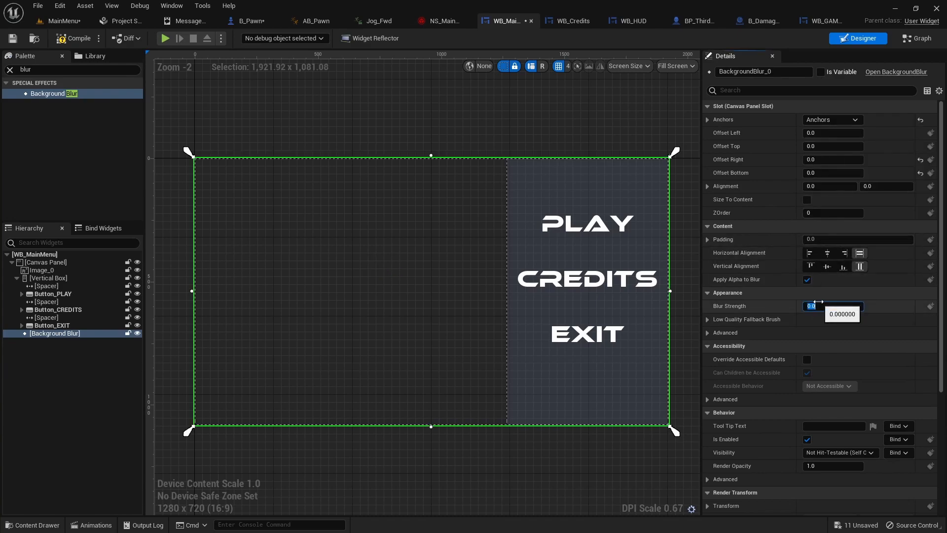
Set the Background Blur's Blur Strength to 2.0 and its ZOrder to -1.
key(Return)
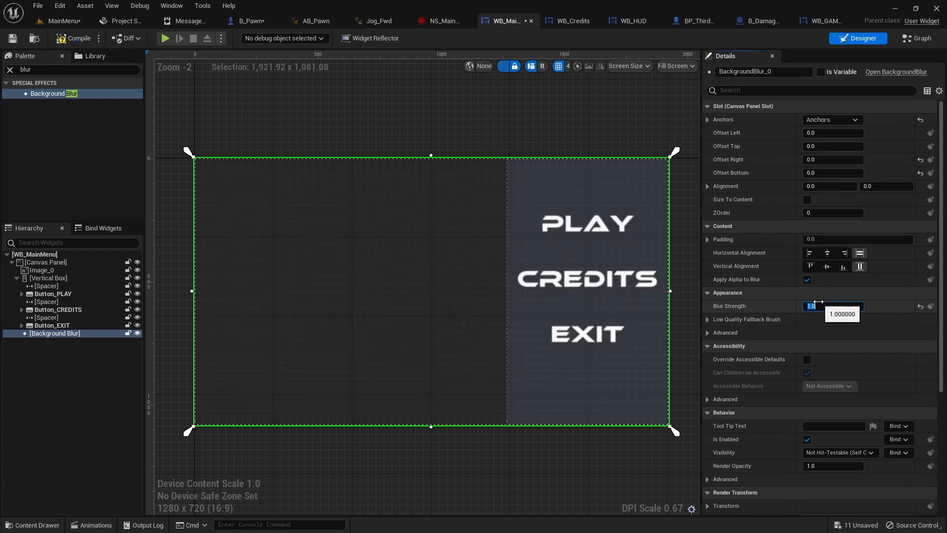
key(Return)
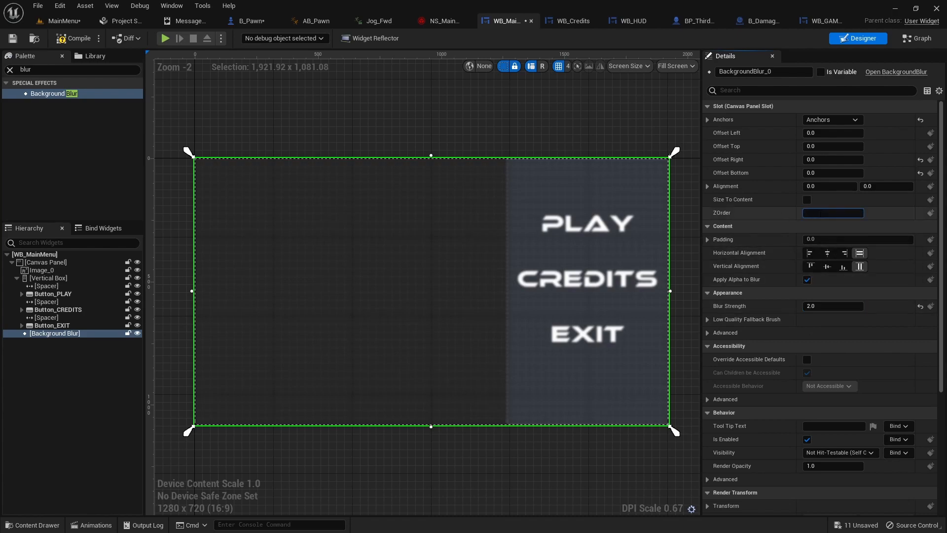
text(-1)
key(Return)
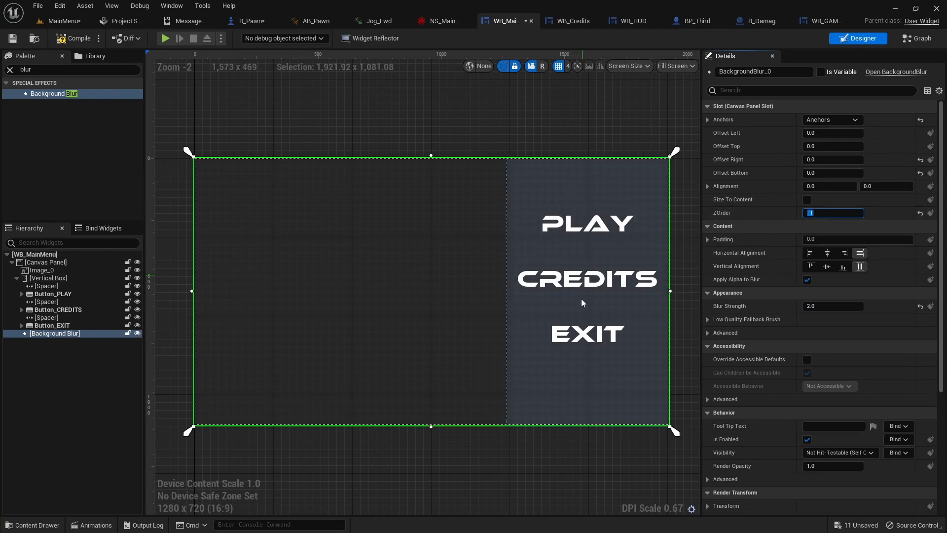
Compile WB_MainMenu and play-test the main menu with the background blur.
click(74, 38)
click(165, 38)
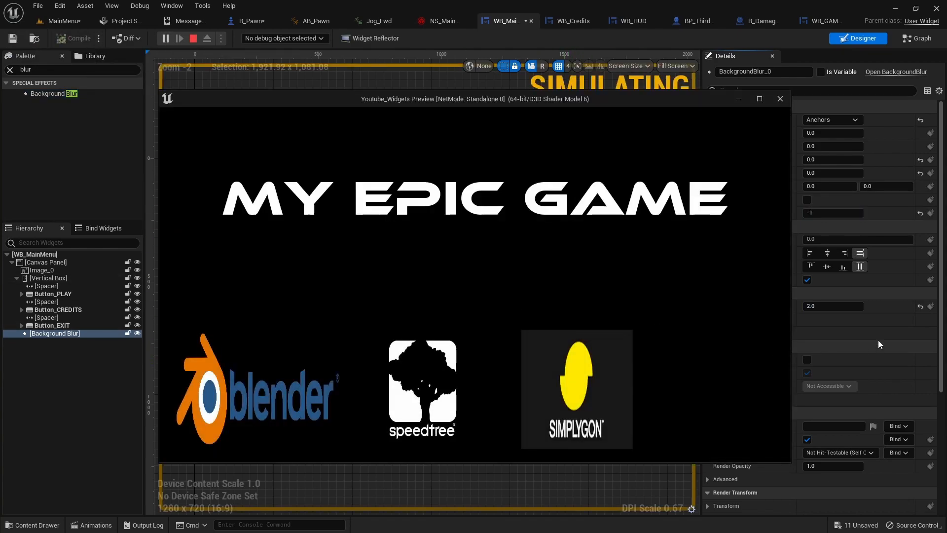